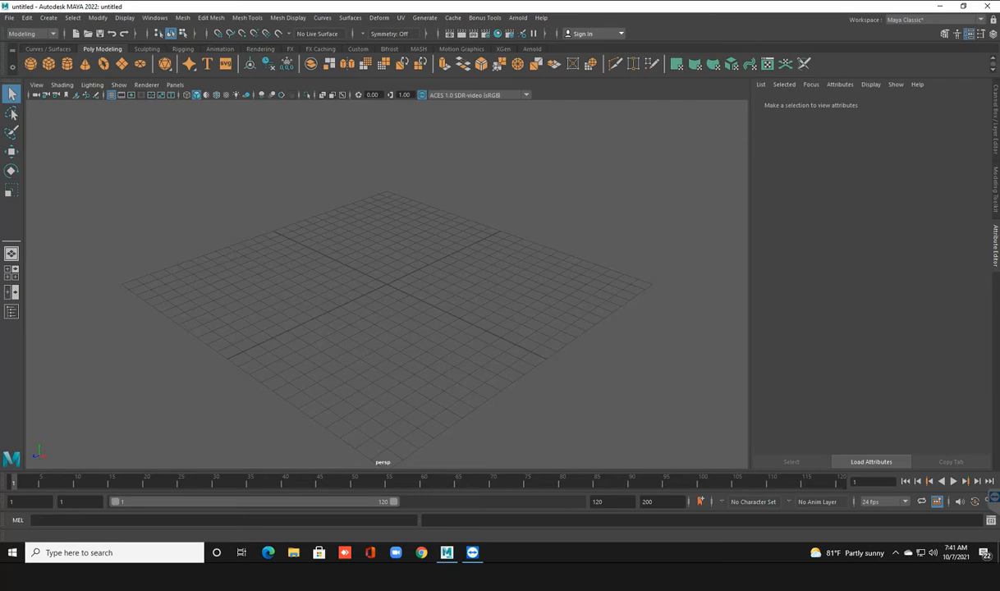
# Switch to iClone 7, declining the recovery of unsaved project data and the sign-up offer.
pyautogui.keyDown('alt'); pyautogui.moveTo(377, 288); pyautogui.dragTo(473, 264); pyautogui.keyUp('alt')
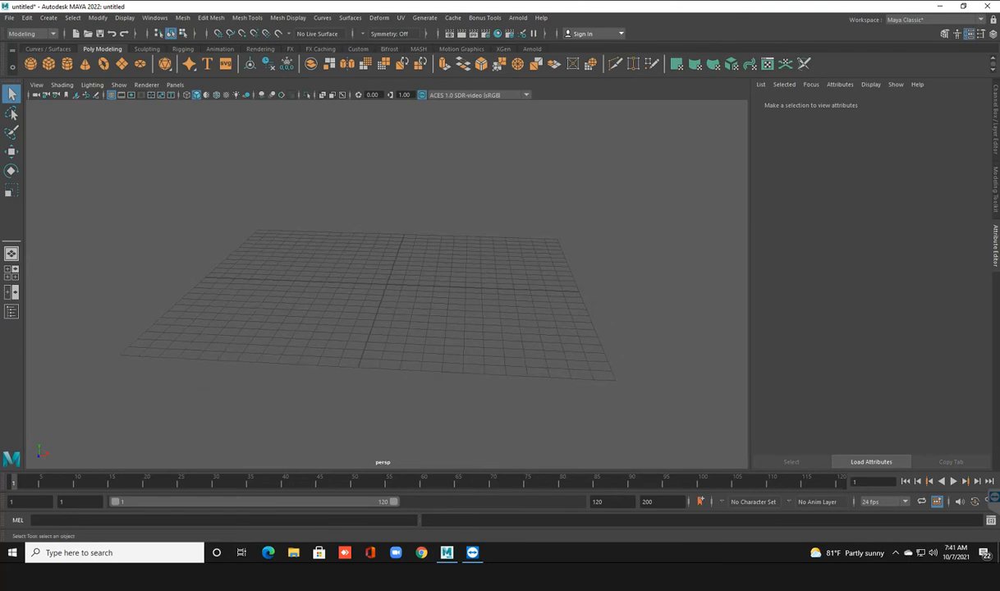
pyautogui.click(940, 5)
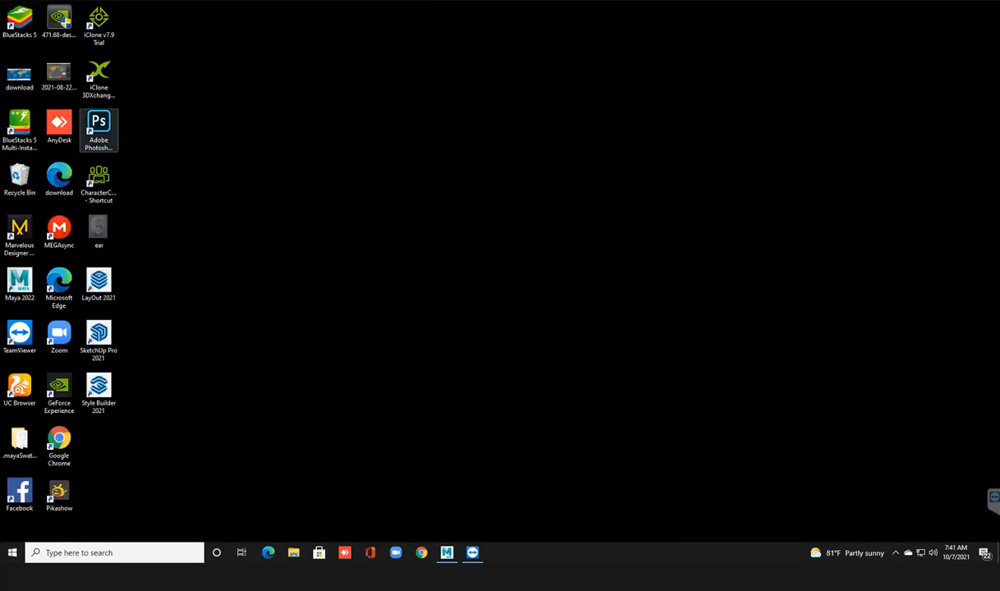
pyautogui.doubleClick(99, 23)
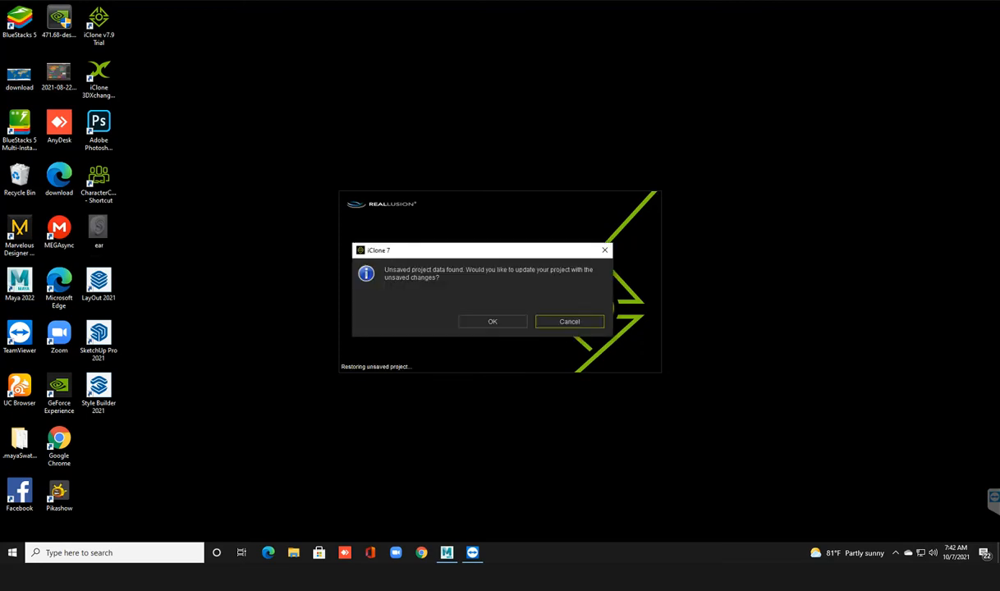
pyautogui.click(569, 322)
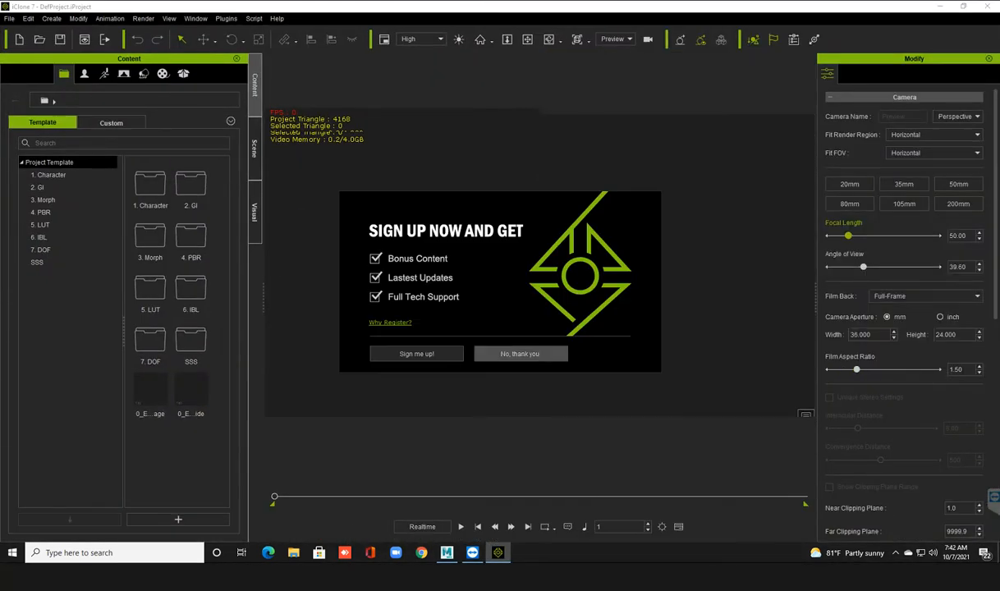
pyautogui.click(520, 354)
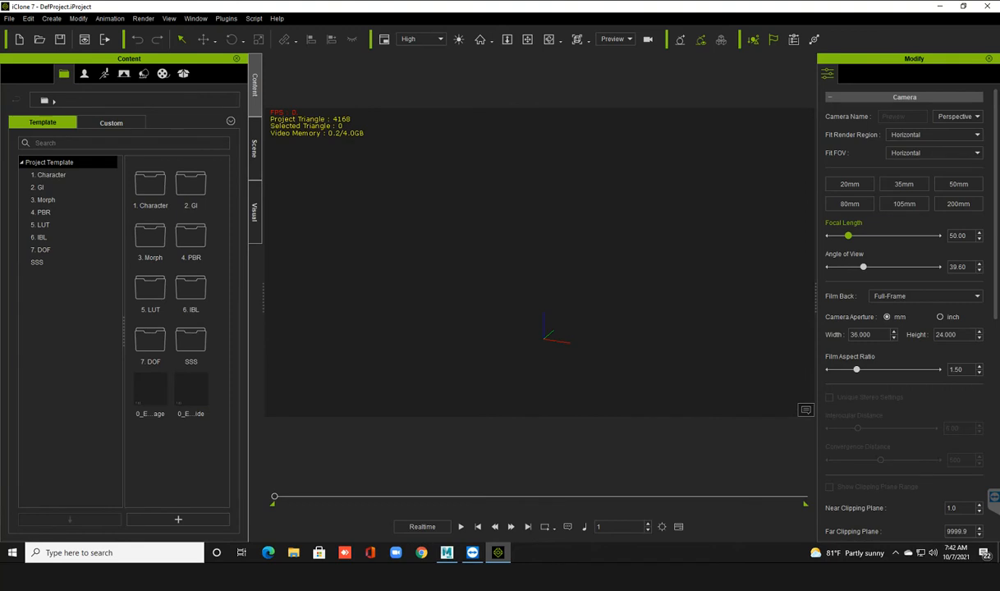
# Add the 0.Jade avatar from the Avatar templates to the scene and frame the full character.
pyautogui.scroll(-2, 540, 262)
pyautogui.click(84, 74)
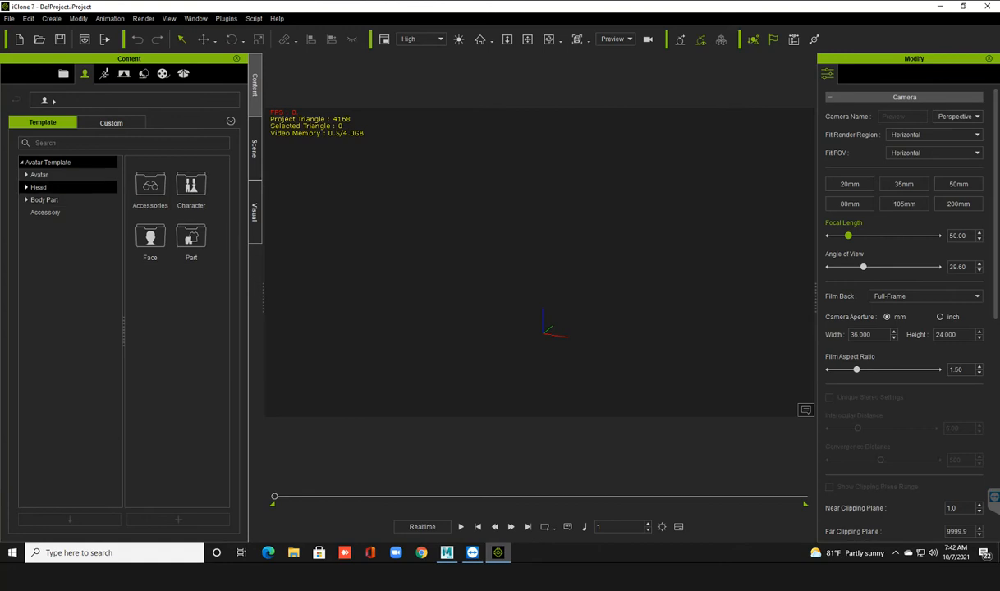
pyautogui.click(26, 175)
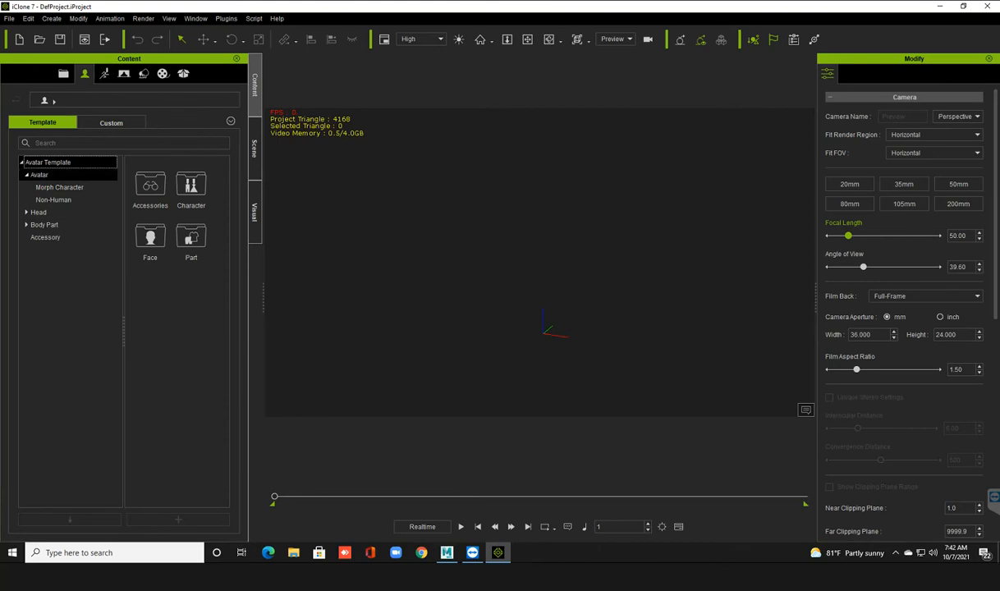
pyautogui.doubleClick(39, 175)
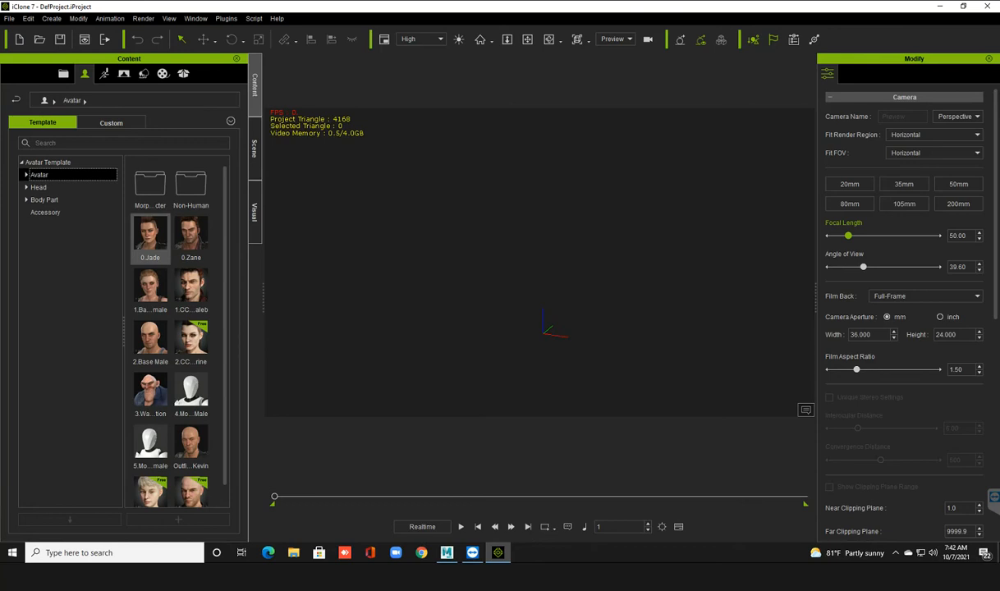
pyautogui.moveTo(149, 234); pyautogui.dragTo(462, 279)
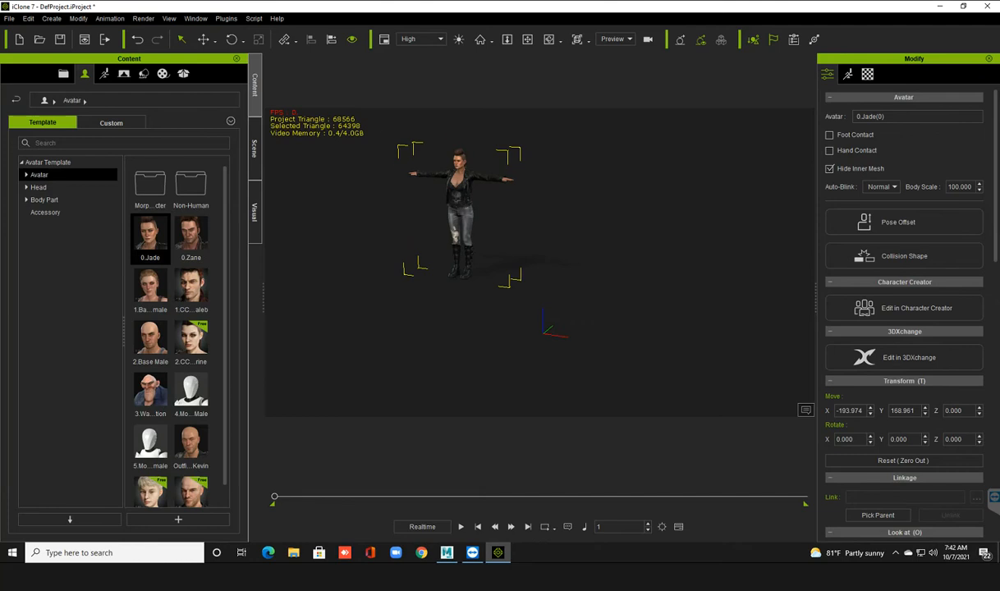
pyautogui.scroll(1, 539, 262)
pyautogui.press('f')
pyautogui.scroll(5, 539, 262)
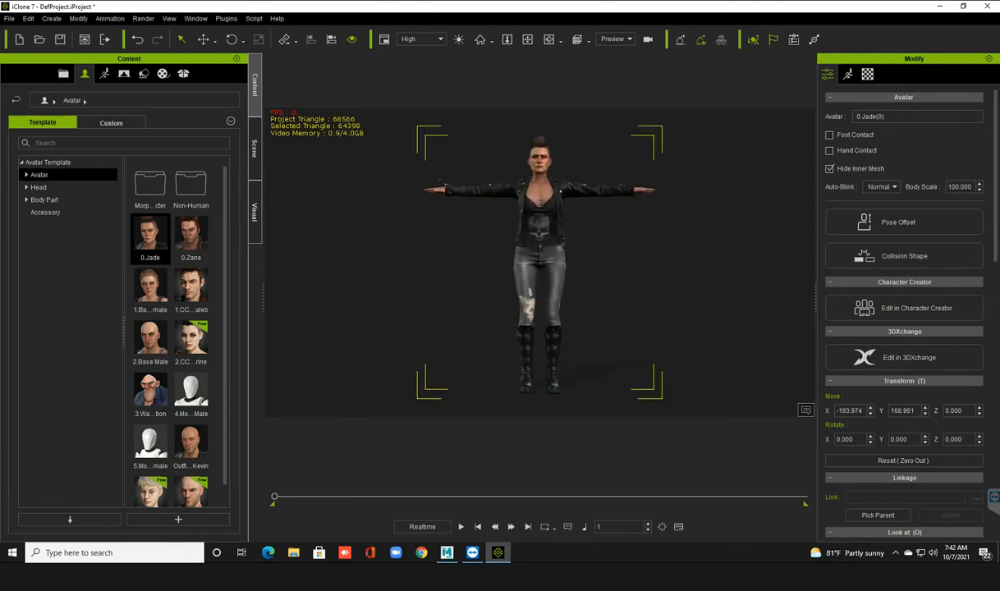
pyautogui.scroll(-4, 540, 261)
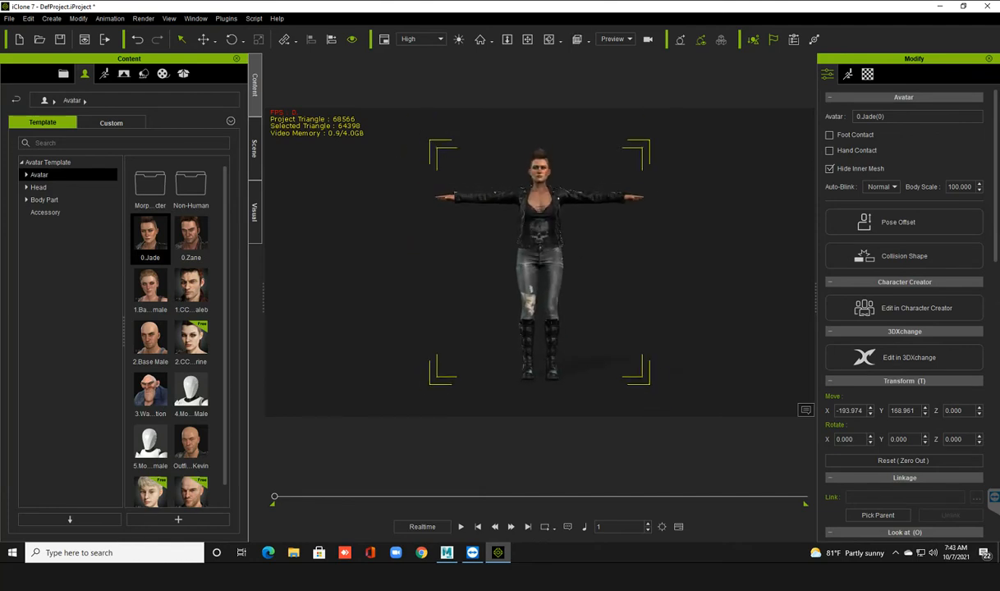
# Close iClone without saving the project and switch back to Maya.
pyautogui.click(987, 6)
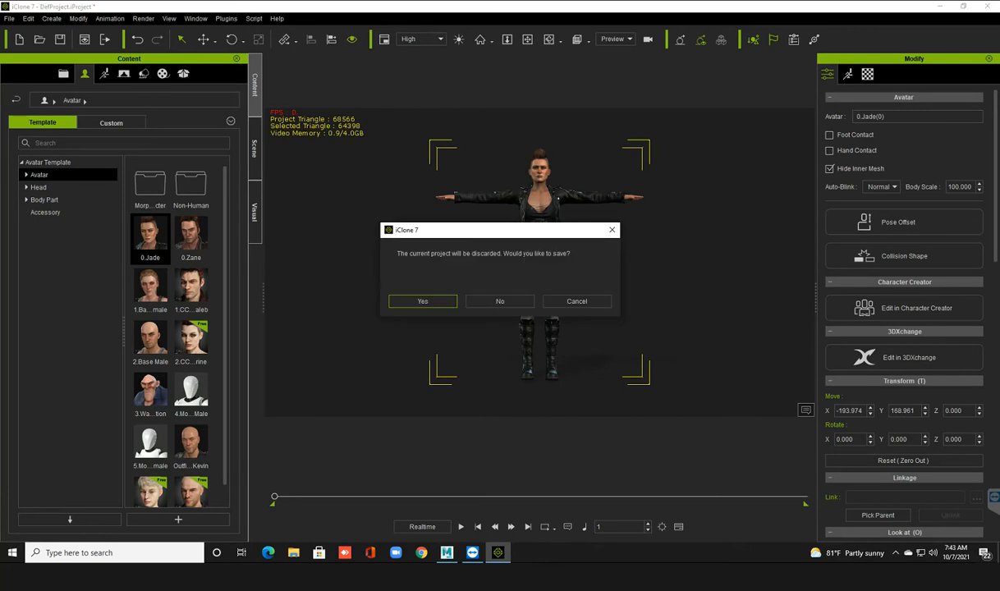
pyautogui.click(500, 301)
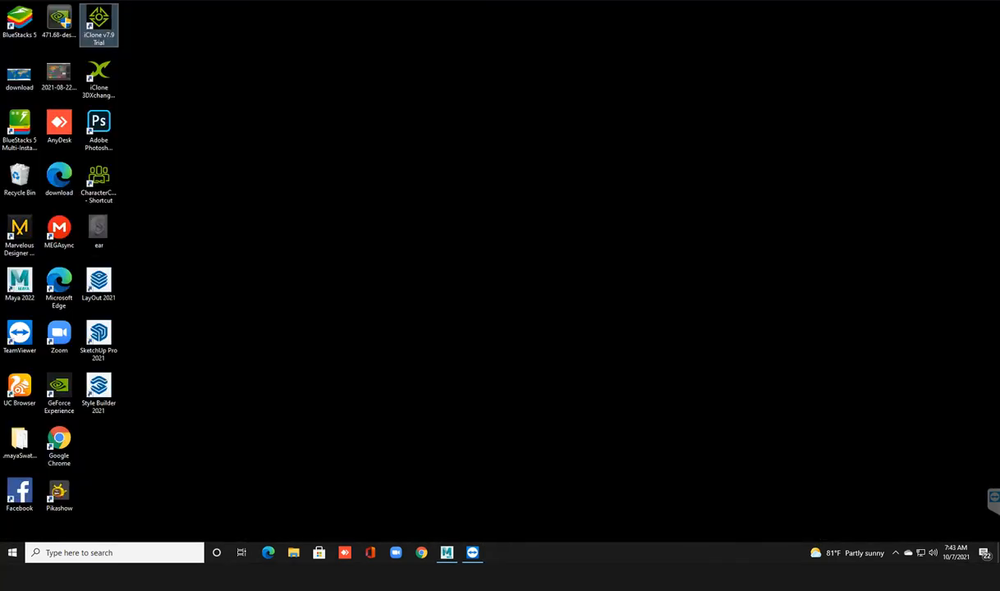
pyautogui.click(447, 552)
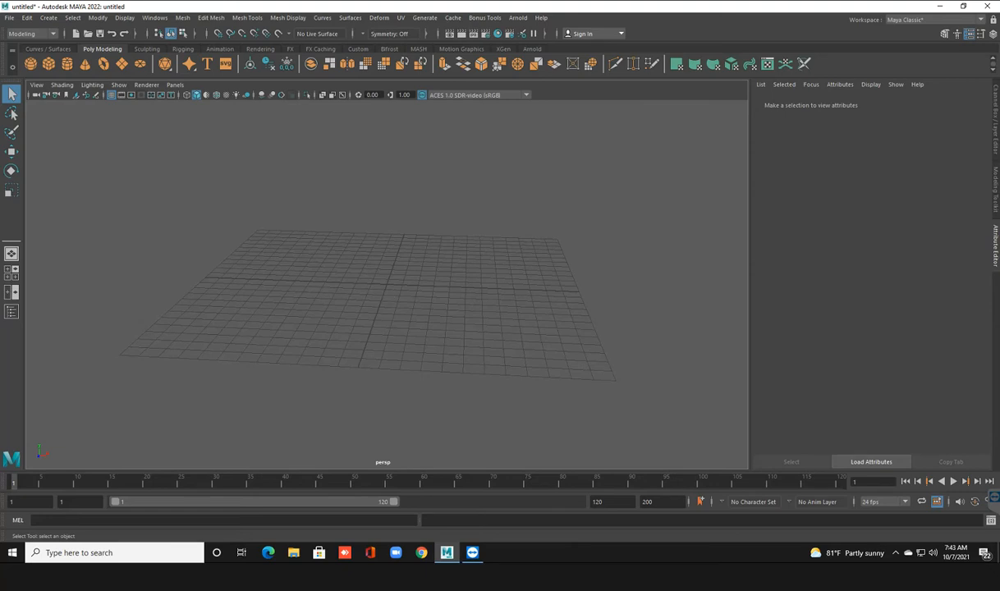
# Start opening a scene and browse to the personal folder on the New Volume (B:) drive.
pyautogui.scroll(5, 386, 279)
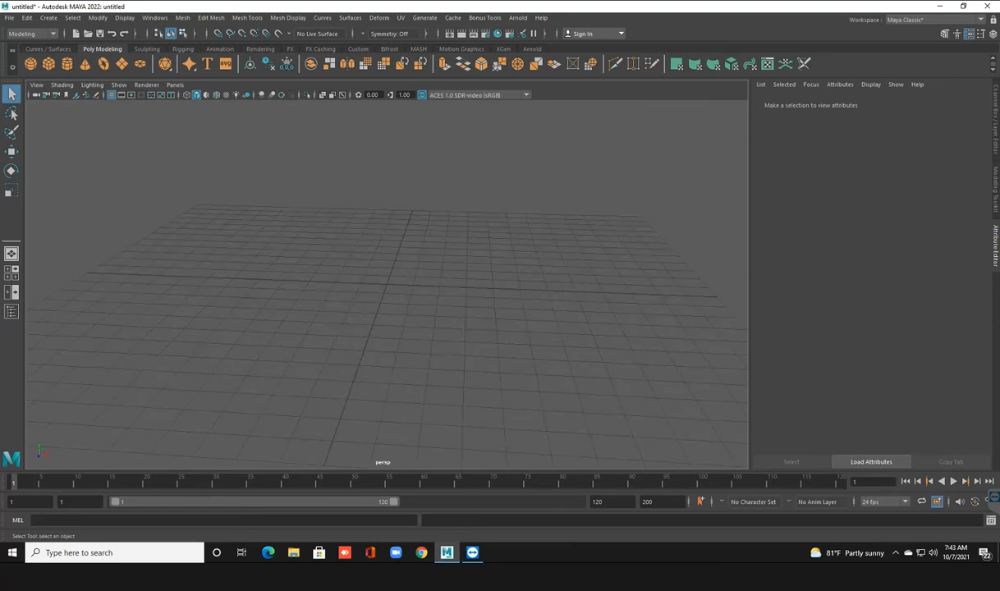
pyautogui.moveTo(386, 283)
pyautogui.keyDown('alt'); pyautogui.mouseDown()
pyautogui.moveTo(417, 281)
pyautogui.moveTo(383, 279)
pyautogui.moveTo(406, 273)
pyautogui.moveTo(394, 273)
pyautogui.mouseUp(); pyautogui.keyUp('alt')
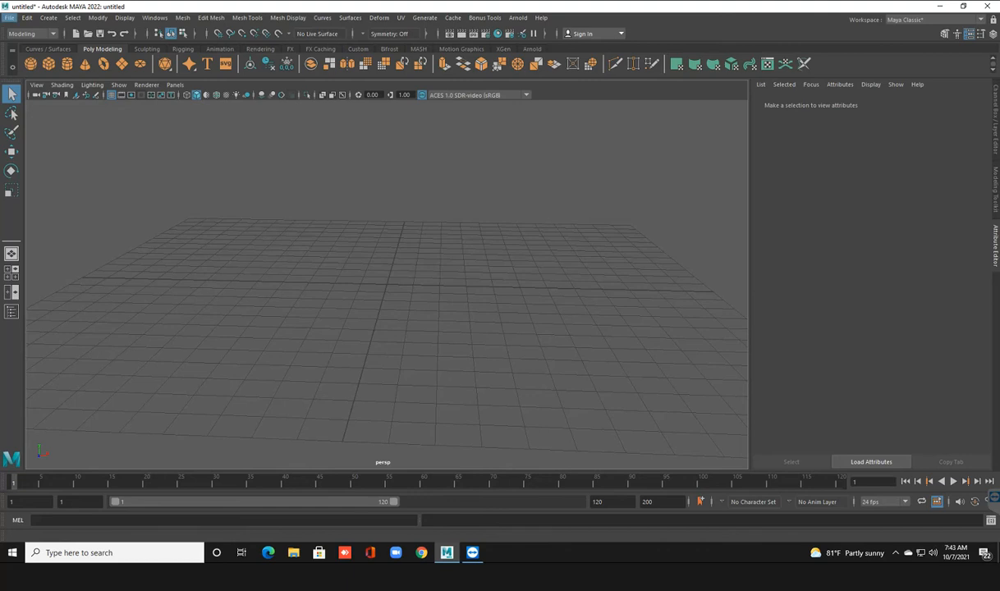
pyautogui.click(9, 17)
pyautogui.click(38, 47)
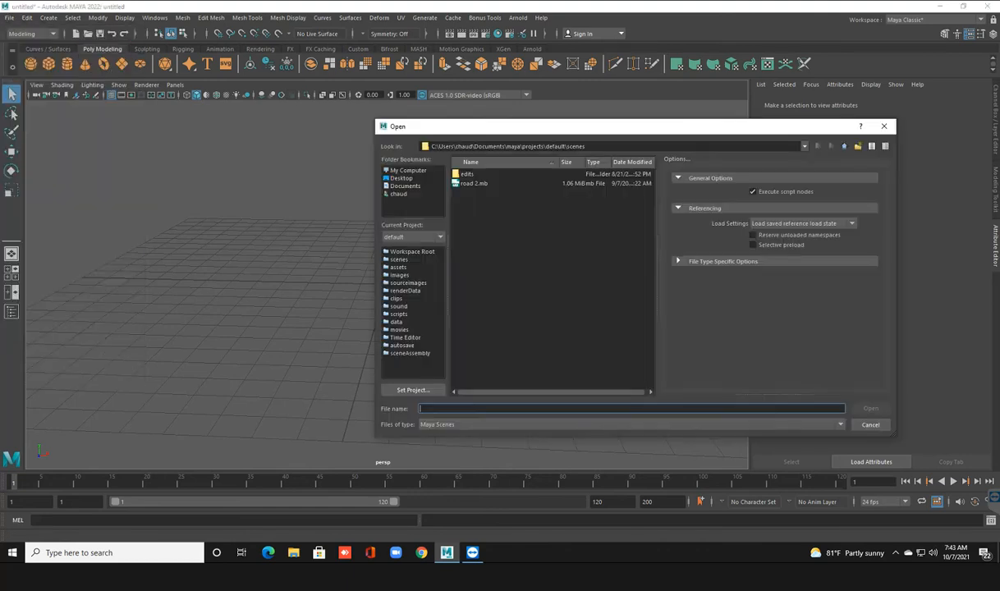
pyautogui.click(408, 171)
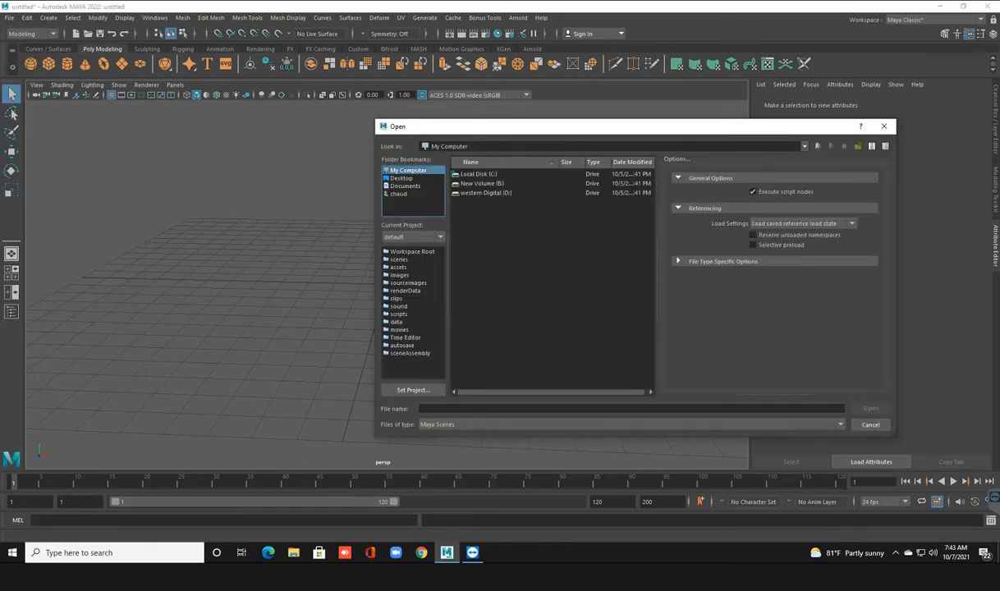
pyautogui.doubleClick(482, 184)
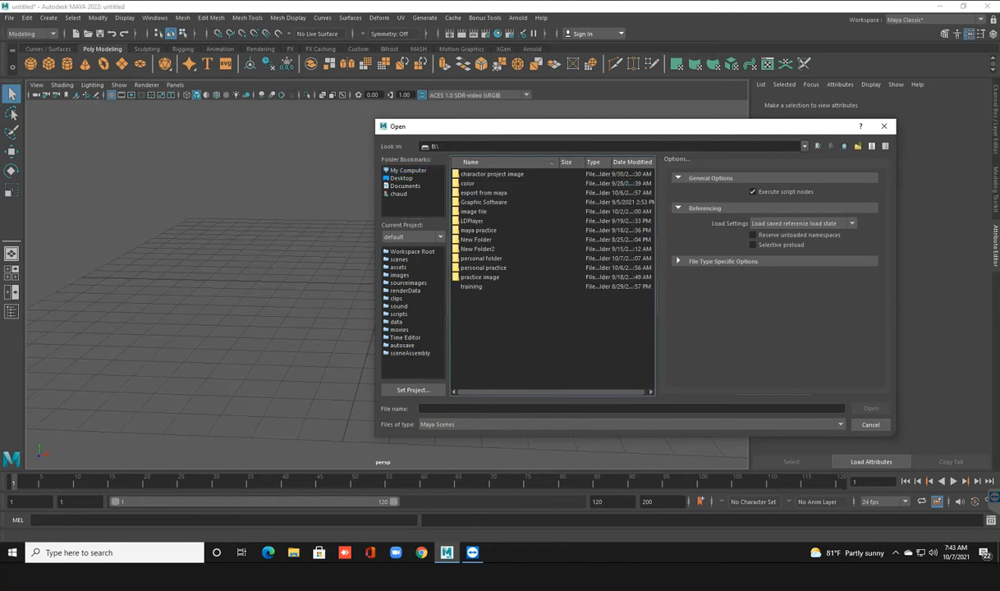
pyautogui.doubleClick(481, 259)
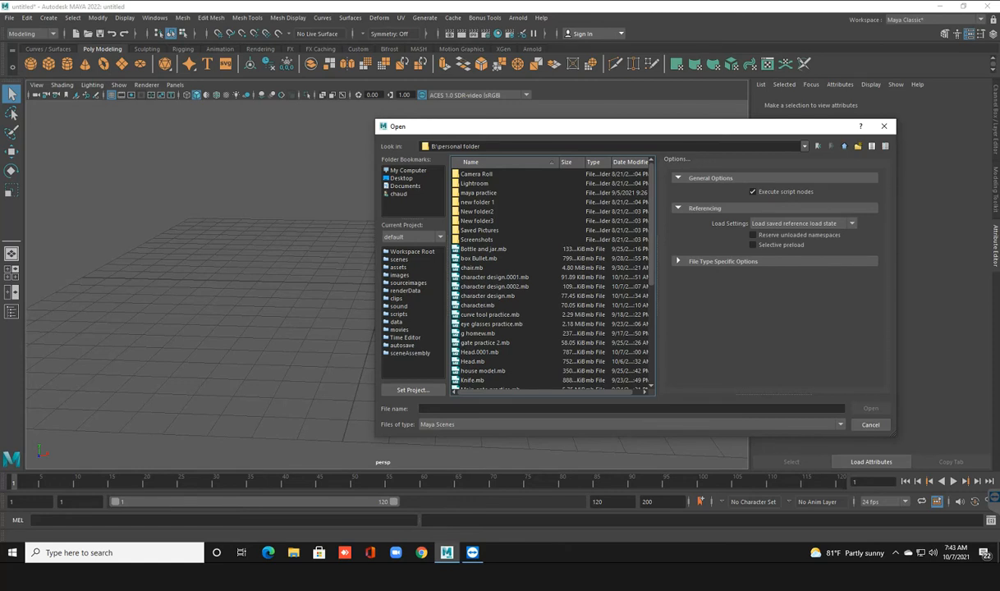
# Open the Head.0001.mb scene from the personal folder, discarding the changes to the untitled scene.
pyautogui.click(473, 361)
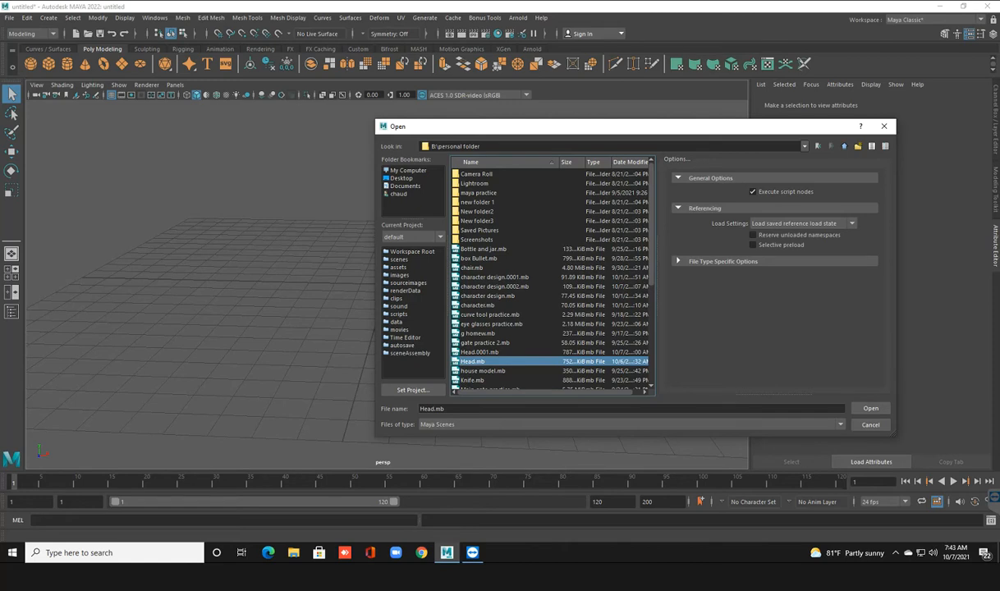
pyautogui.click(479, 352)
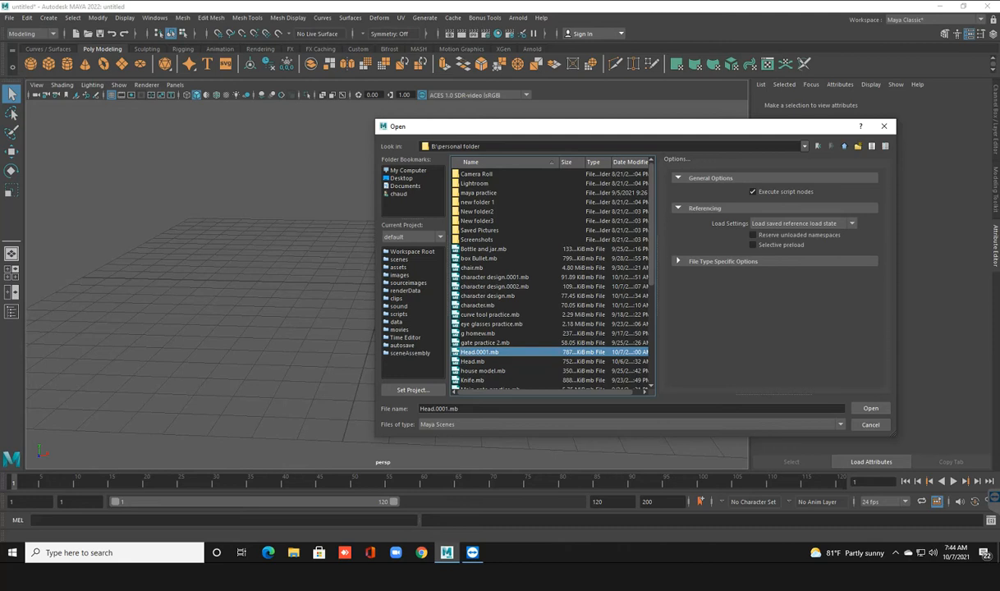
pyautogui.click(494, 286)
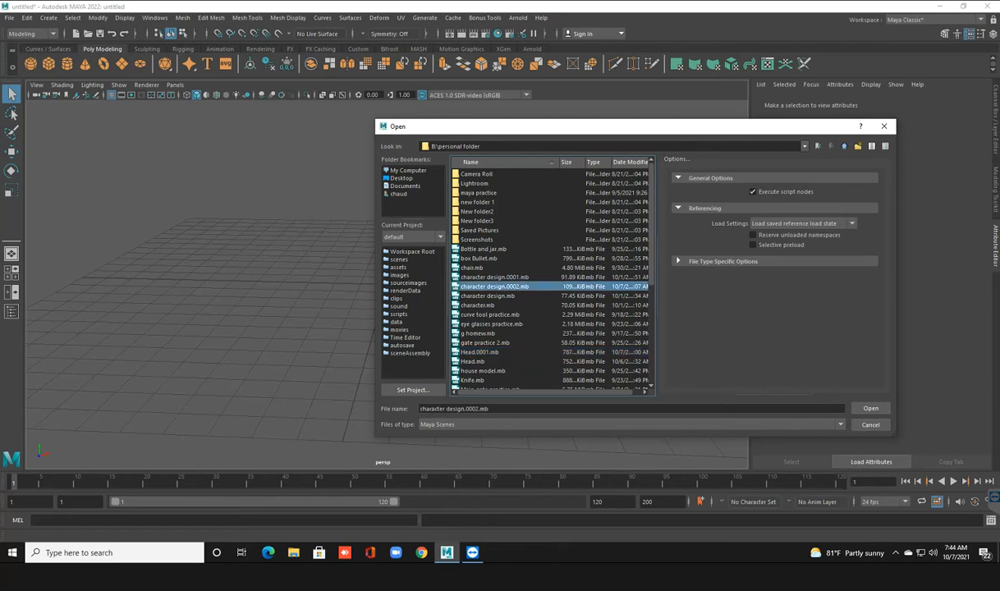
pyautogui.click(494, 277)
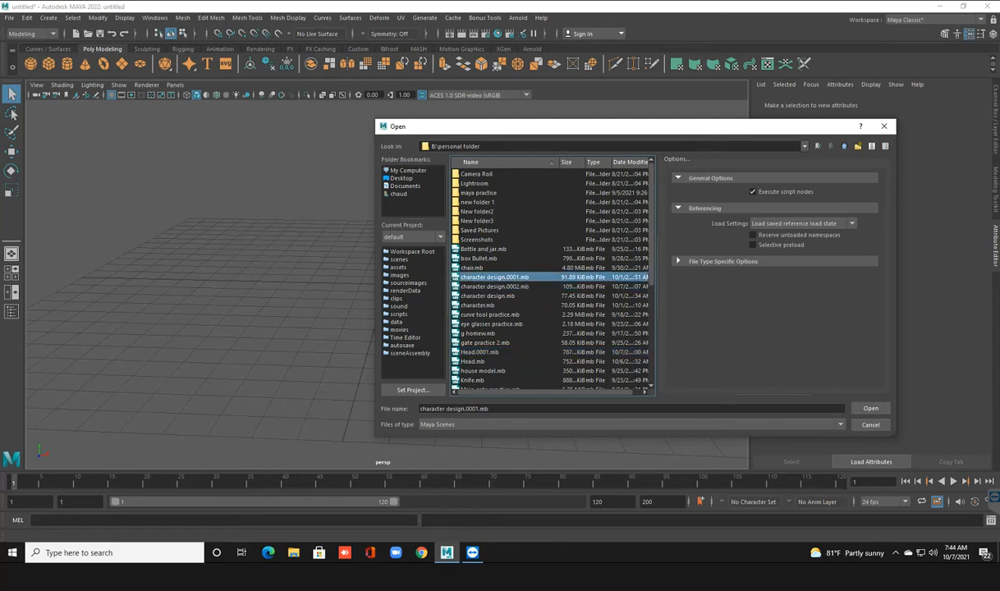
pyautogui.click(495, 286)
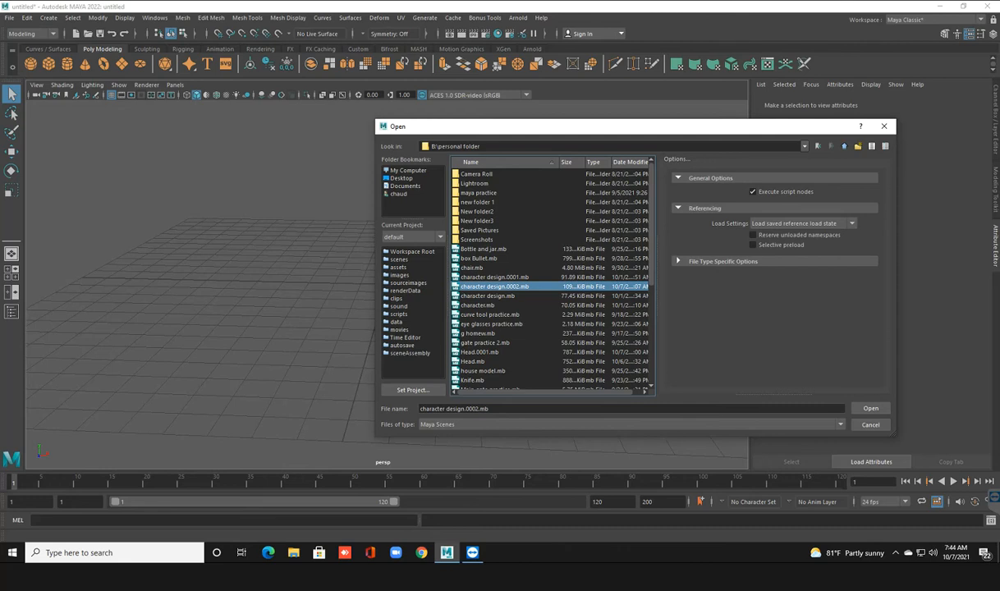
pyautogui.click(479, 352)
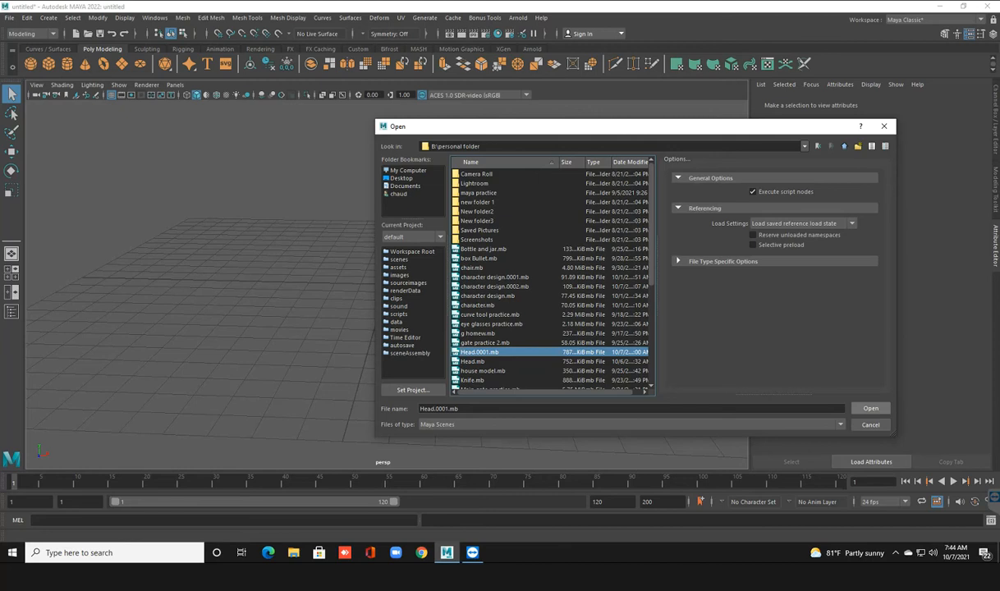
pyautogui.click(870, 408)
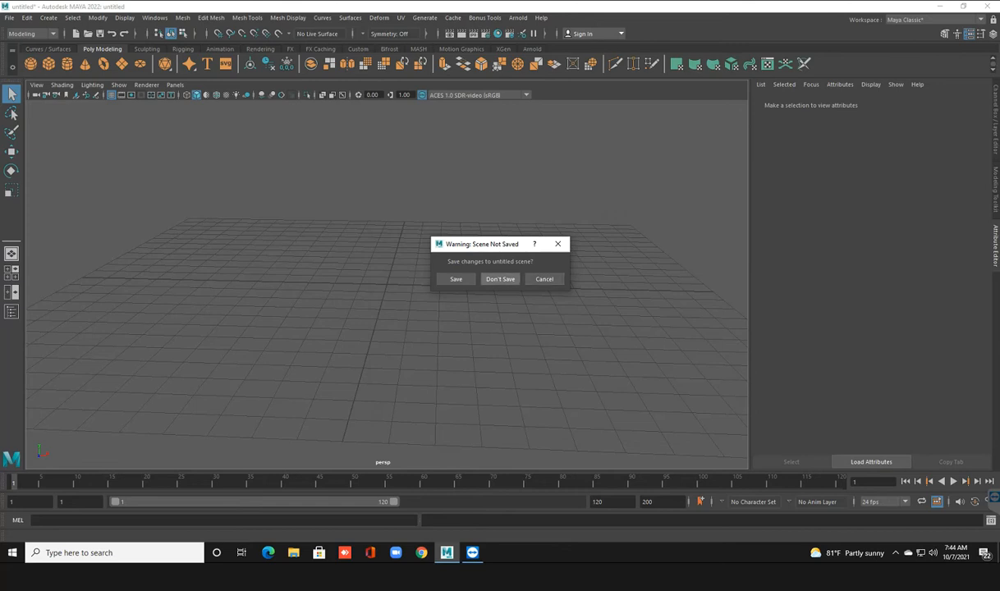
pyautogui.click(500, 279)
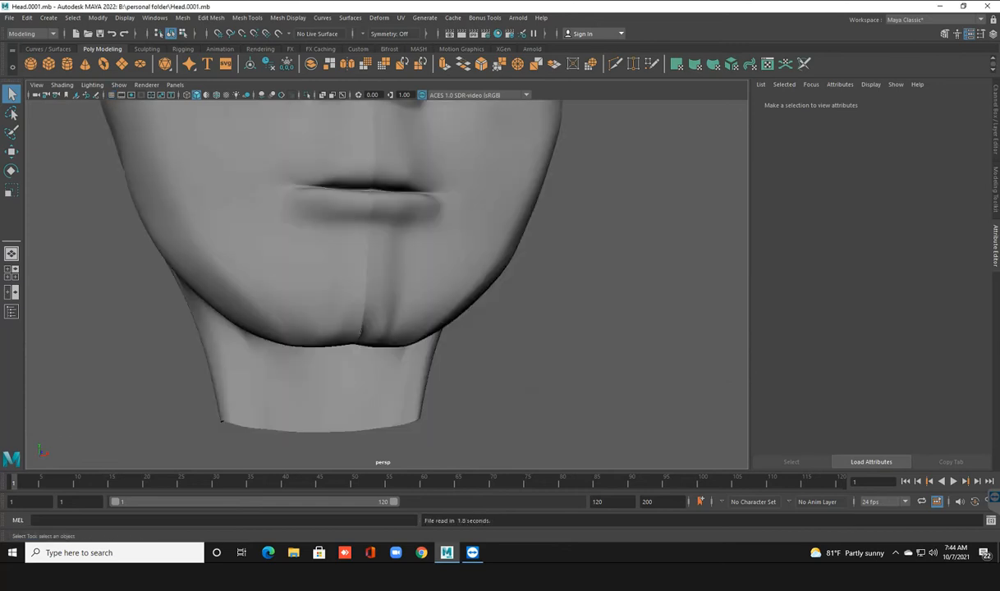
# Examine the head model from both sides and several angles, including the eye openings, nose, mouth and neck.
pyautogui.scroll(-10, 386, 284)
pyautogui.keyDown('alt'); pyautogui.moveTo(385, 284); pyautogui.dragTo(289, 288); pyautogui.keyUp('alt')
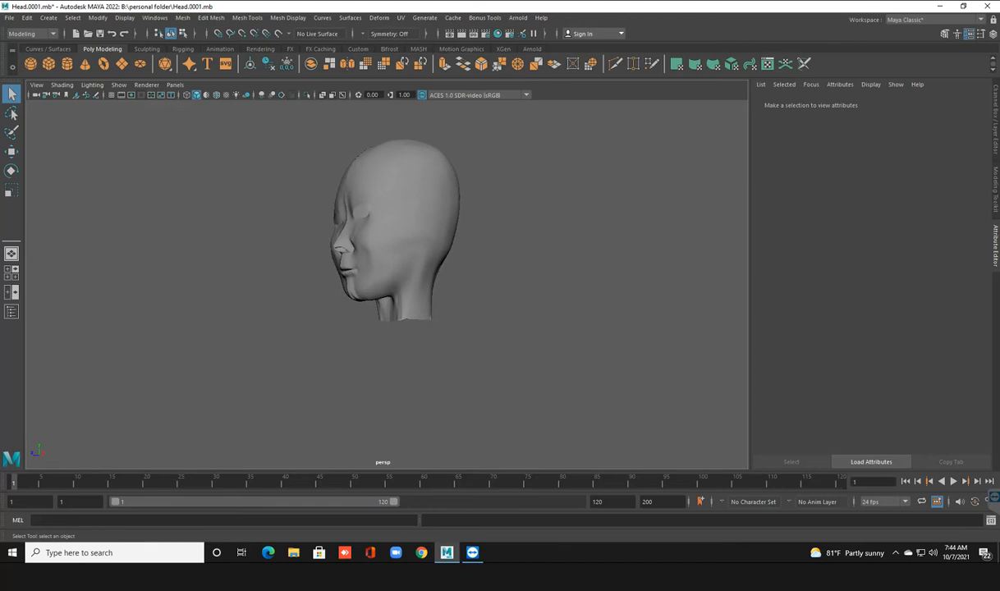
pyautogui.scroll(3, 394, 230)
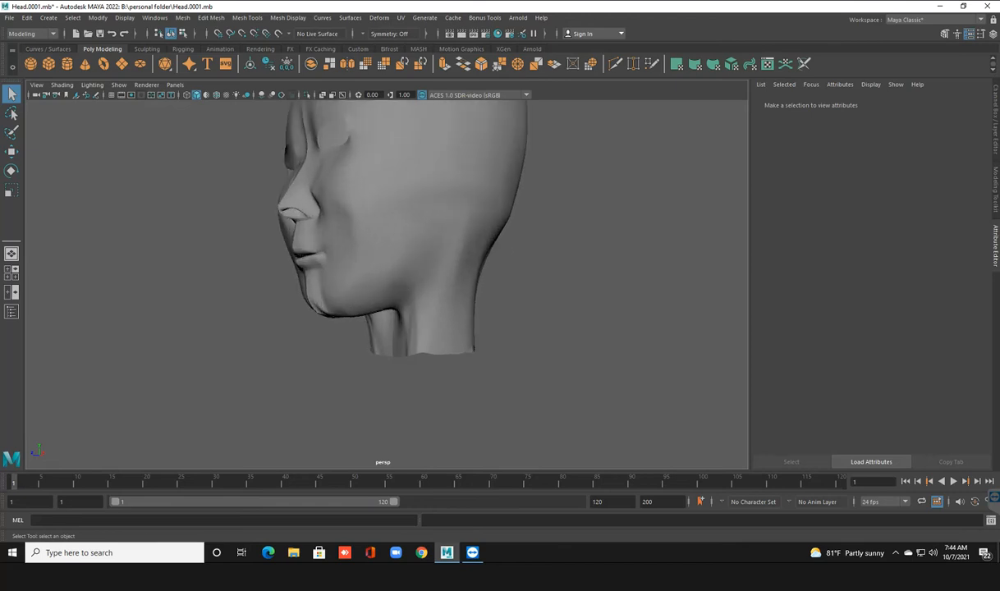
pyautogui.keyDown('alt'); pyautogui.moveTo(394, 222); pyautogui.dragTo(419, 211); pyautogui.keyUp('alt')
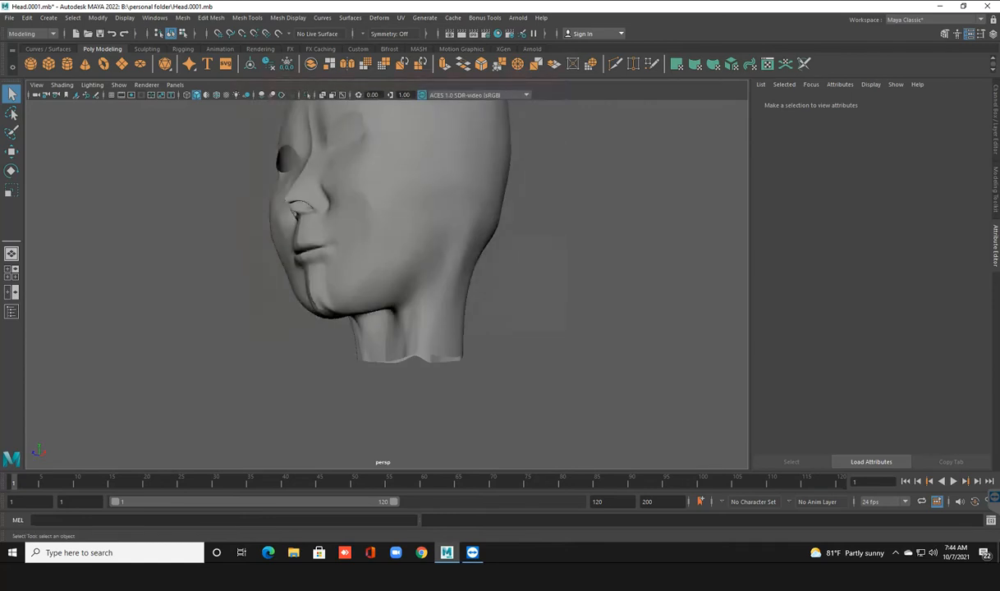
pyautogui.keyDown('alt'); pyautogui.moveTo(417, 213); pyautogui.dragTo(477, 318, button='middle'); pyautogui.keyUp('alt')
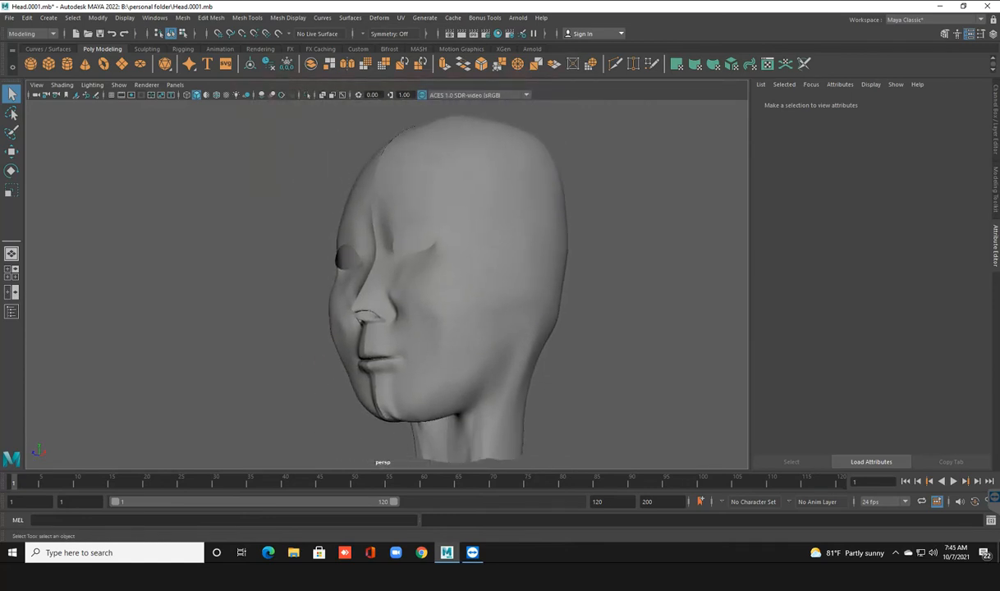
pyautogui.scroll(3, 478, 318)
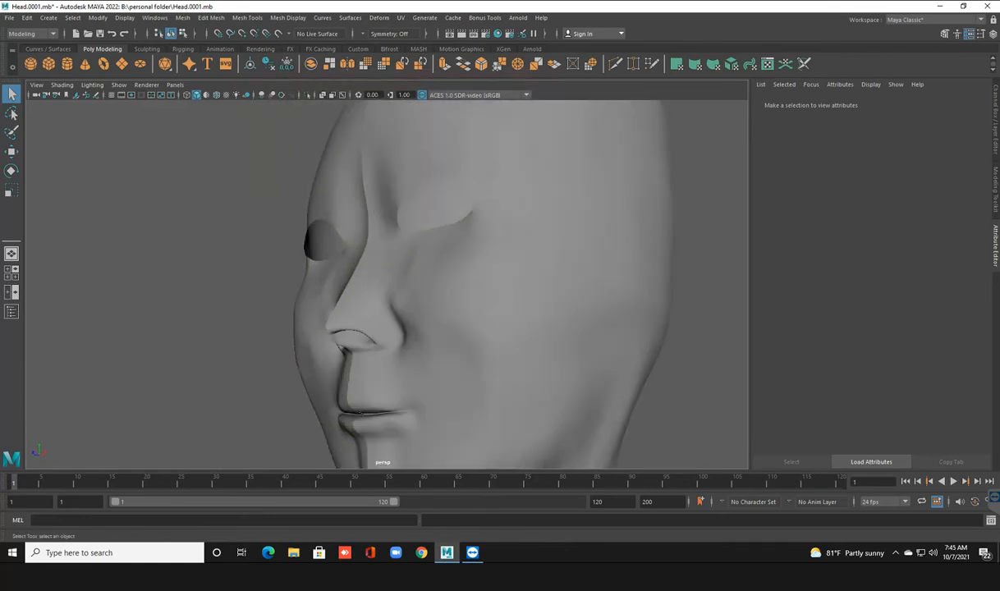
pyautogui.scroll(2, 478, 318)
pyautogui.keyDown('alt'); pyautogui.moveTo(478, 319); pyautogui.dragTo(660, 285); pyautogui.keyUp('alt')
pyautogui.scroll(-3, 660, 286)
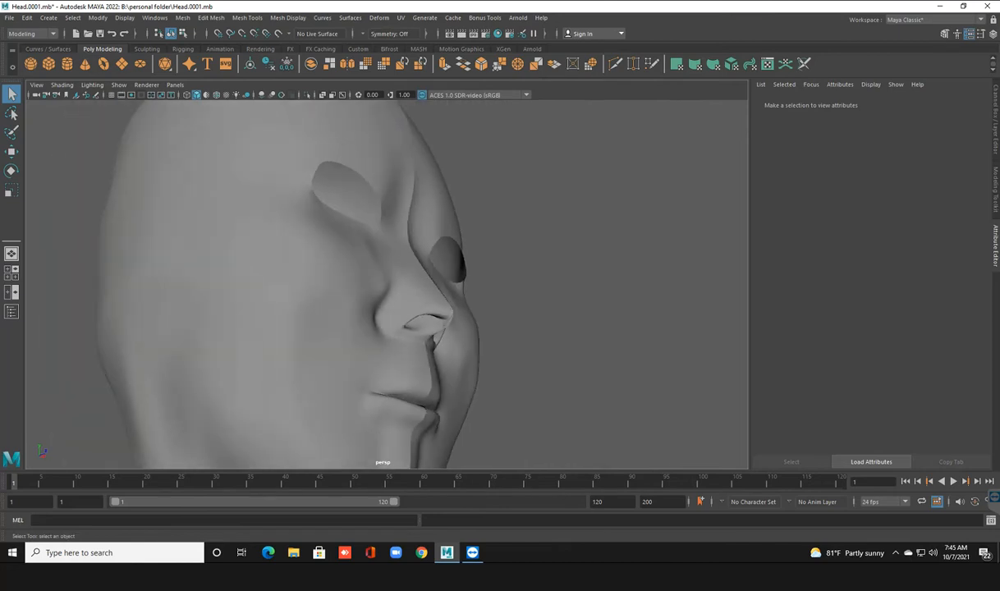
pyautogui.keyDown('alt'); pyautogui.moveTo(476, 300); pyautogui.dragTo(575, 279); pyautogui.keyUp('alt')
pyautogui.keyDown('alt'); pyautogui.moveTo(575, 279); pyautogui.dragTo(654, 243, button='middle'); pyautogui.keyUp('alt')
pyautogui.keyDown('alt'); pyautogui.moveTo(655, 243); pyautogui.dragTo(398, 177); pyautogui.keyUp('alt')
pyautogui.scroll(-2, 427, 281)
pyautogui.keyDown('alt'); pyautogui.moveTo(484, 255); pyautogui.dragTo(353, 364); pyautogui.keyUp('alt')
pyautogui.scroll(5, 385, 284)
pyautogui.scroll(-5, 385, 284)
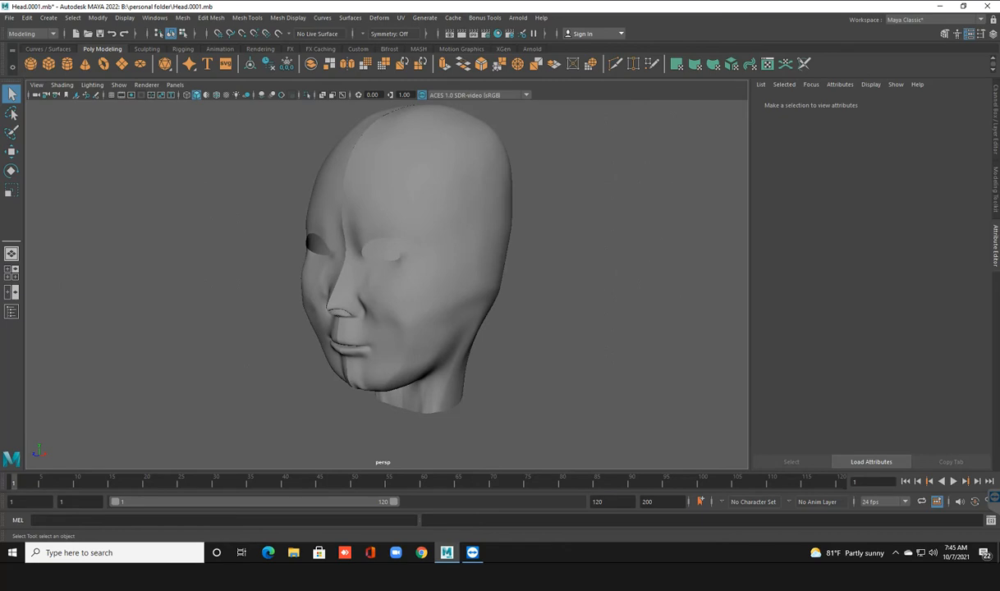
# Examine the face from several angles and inspect the nose underside and its centre seam up close.
pyautogui.scroll(-1, 385, 284)
pyautogui.scroll(2, 386, 284)
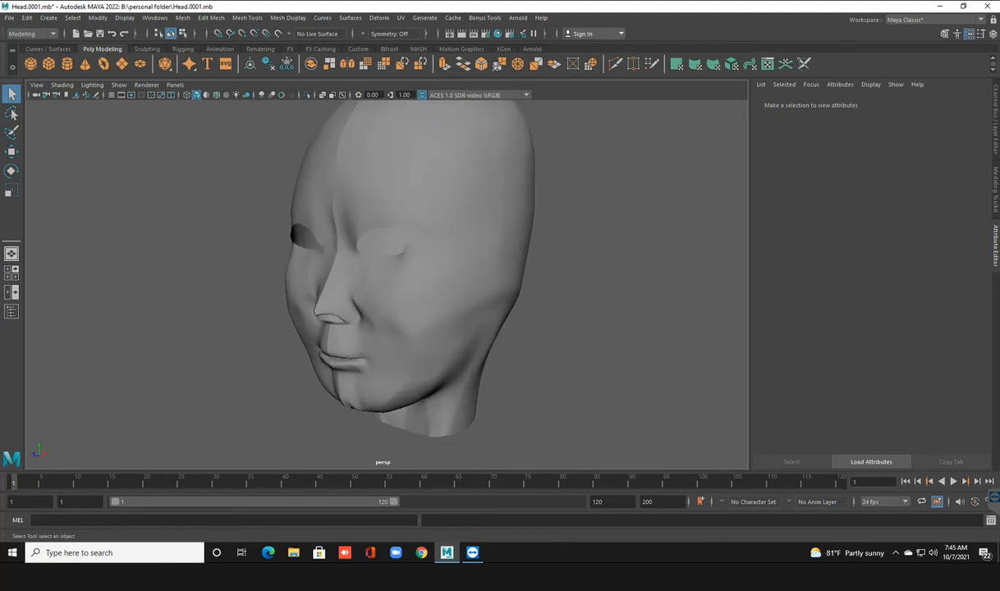
pyautogui.moveTo(444, 283)
pyautogui.keyDown('alt'); pyautogui.mouseDown()
pyautogui.moveTo(310, 288)
pyautogui.moveTo(436, 281)
pyautogui.mouseUp(); pyautogui.keyUp('alt')
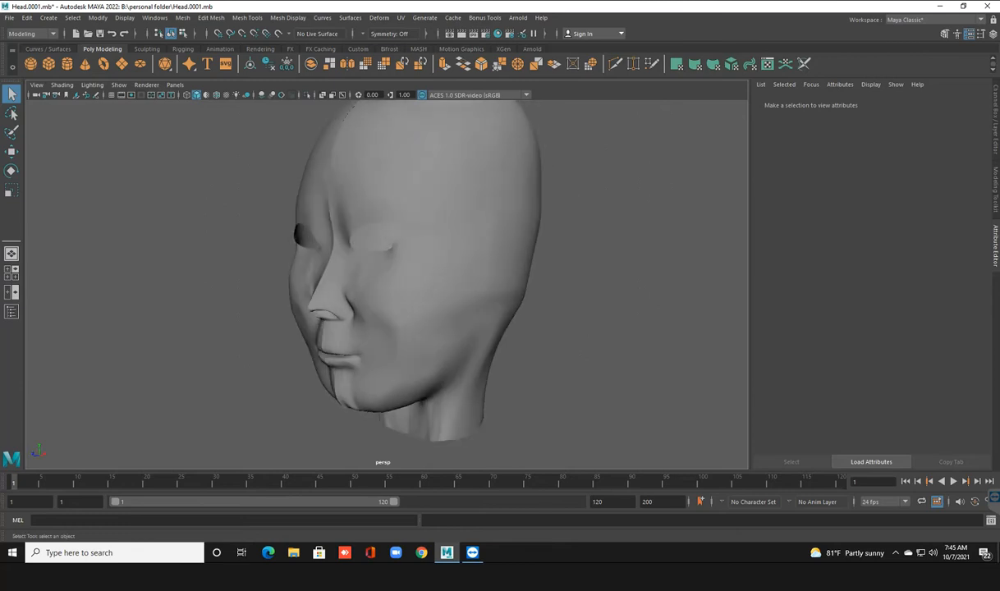
pyautogui.scroll(2, 417, 283)
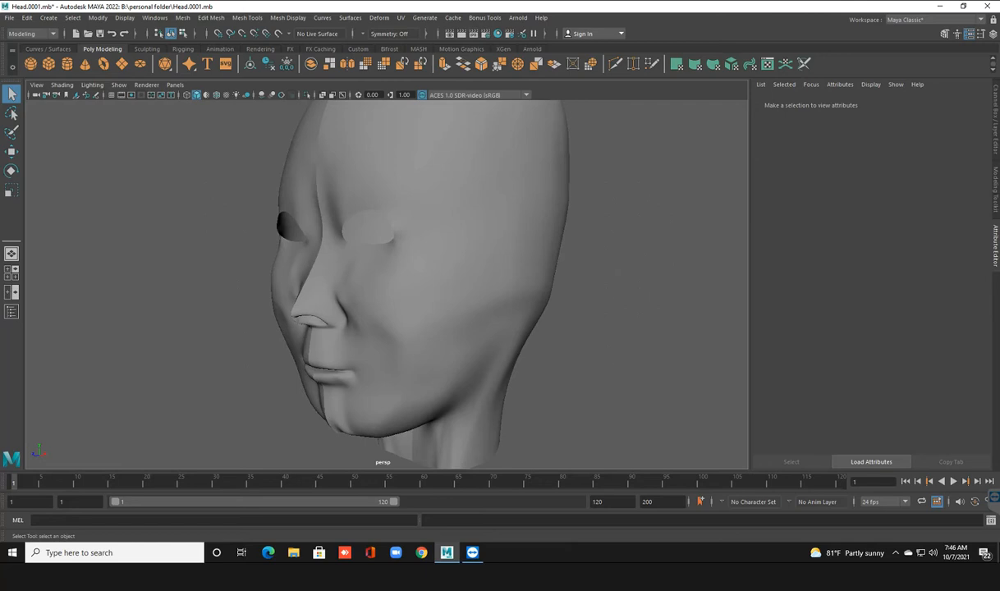
pyautogui.scroll(-5, 410, 279)
pyautogui.moveTo(410, 279)
pyautogui.keyDown('alt'); pyautogui.mouseDown()
pyautogui.moveTo(493, 279)
pyautogui.moveTo(566, 250)
pyautogui.moveTo(533, 299)
pyautogui.moveTo(411, 292)
pyautogui.mouseUp(); pyautogui.keyUp('alt')
pyautogui.scroll(4, 410, 292)
pyautogui.keyDown('alt'); pyautogui.moveTo(411, 291); pyautogui.dragTo(410, 272, button='middle'); pyautogui.keyUp('alt')
pyautogui.keyDown('alt'); pyautogui.moveTo(410, 272); pyautogui.dragTo(445, 265); pyautogui.keyUp('alt')
pyautogui.scroll(4, 446, 265)
pyautogui.scroll(3, 380, 283)
pyautogui.keyDown('alt'); pyautogui.moveTo(380, 283); pyautogui.dragTo(287, 277); pyautogui.keyUp('alt')
pyautogui.scroll(5, 287, 278)
pyautogui.keyDown('alt'); pyautogui.moveTo(288, 278); pyautogui.dragTo(603, 280, button='middle'); pyautogui.keyUp('alt')
pyautogui.scroll(6, 460, 287)
pyautogui.keyDown('alt'); pyautogui.moveTo(394, 296); pyautogui.dragTo(612, 210, button='middle'); pyautogui.keyUp('alt')
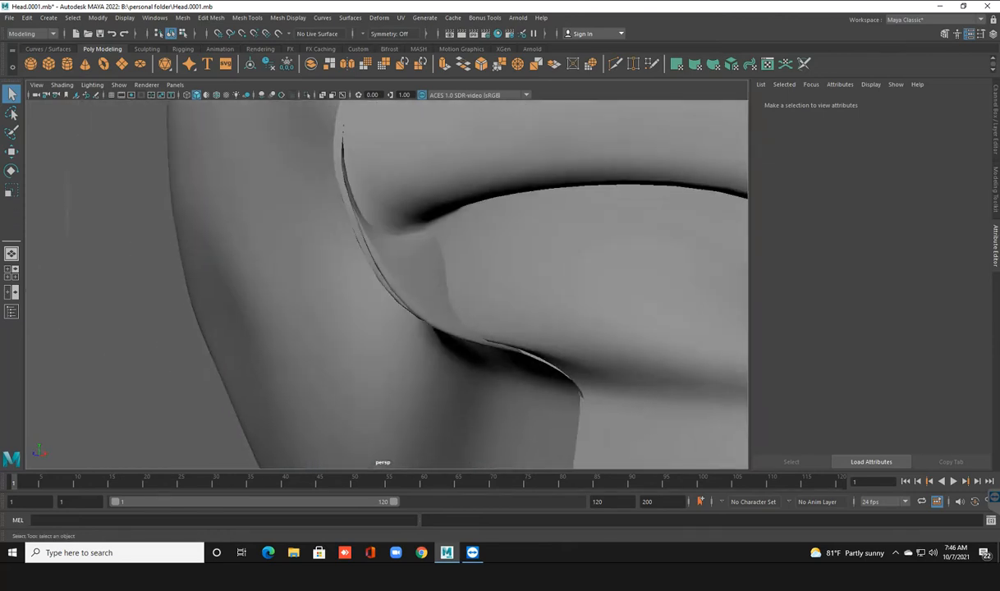
pyautogui.keyDown('alt'); pyautogui.moveTo(386, 283); pyautogui.dragTo(448, 283); pyautogui.keyUp('alt')
pyautogui.keyDown('alt'); pyautogui.moveTo(447, 263); pyautogui.dragTo(349, 369, button='middle'); pyautogui.keyUp('alt')
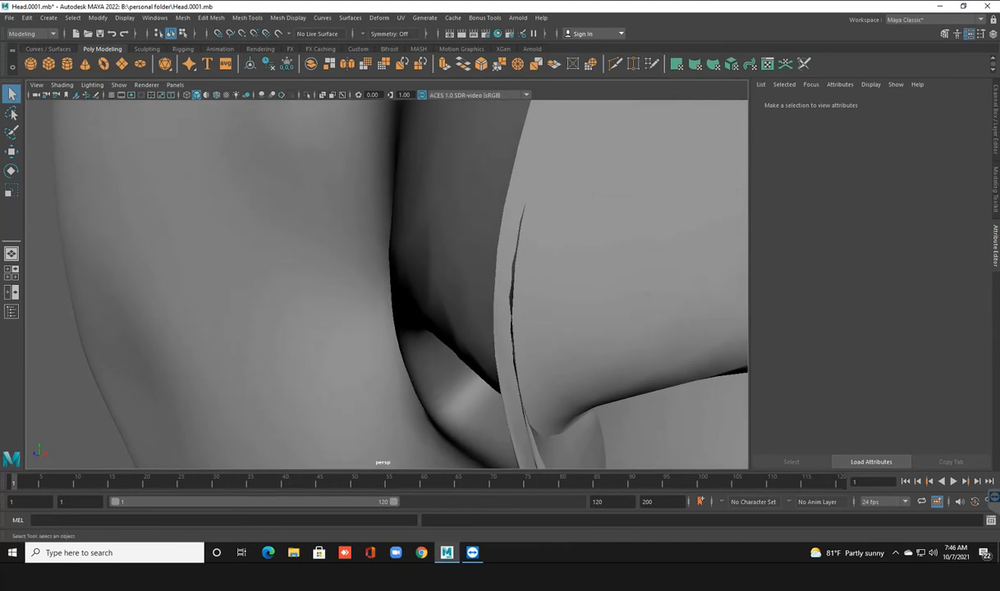
pyautogui.scroll(-2, 387, 284)
pyautogui.scroll(2, 387, 284)
# Switch the modelled half of the head to vertex editing and adjust the centre-seam vertex at the nose tip.
pyautogui.click(549, 312)
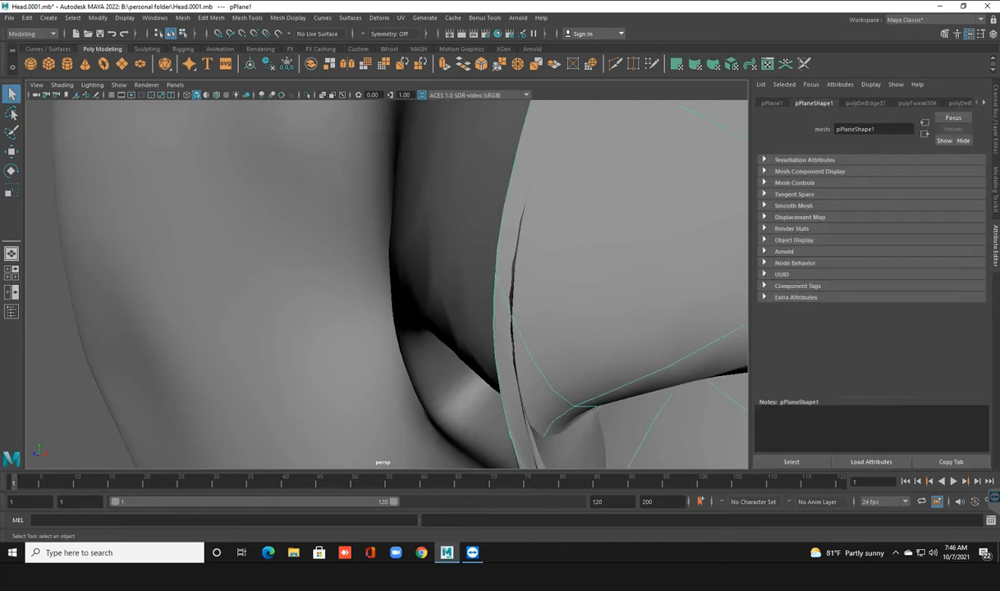
pyautogui.moveTo(608, 255); pyautogui.dragTo(568, 255, button='right')
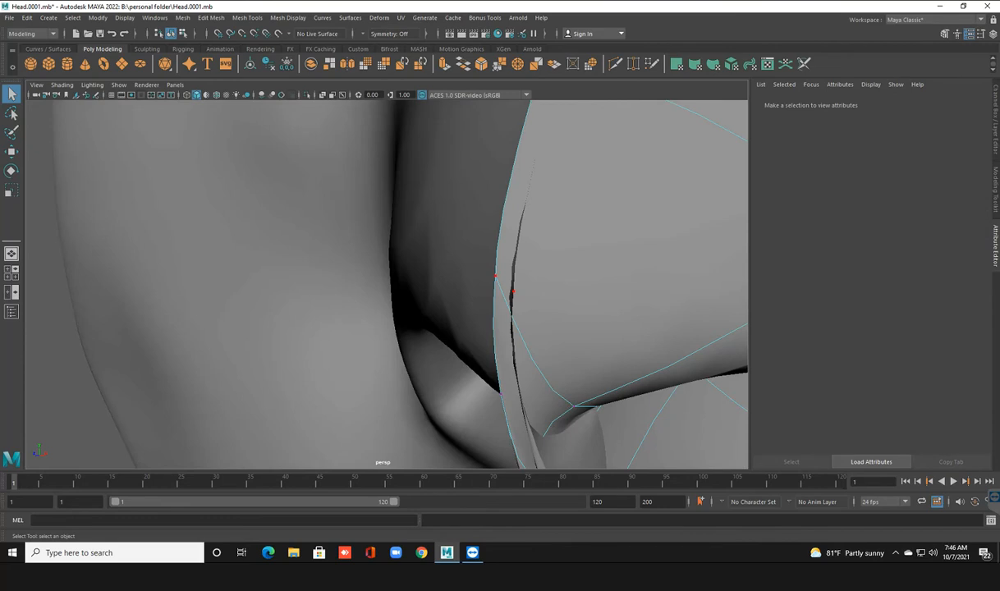
pyautogui.moveTo(486, 264); pyautogui.dragTo(526, 303)
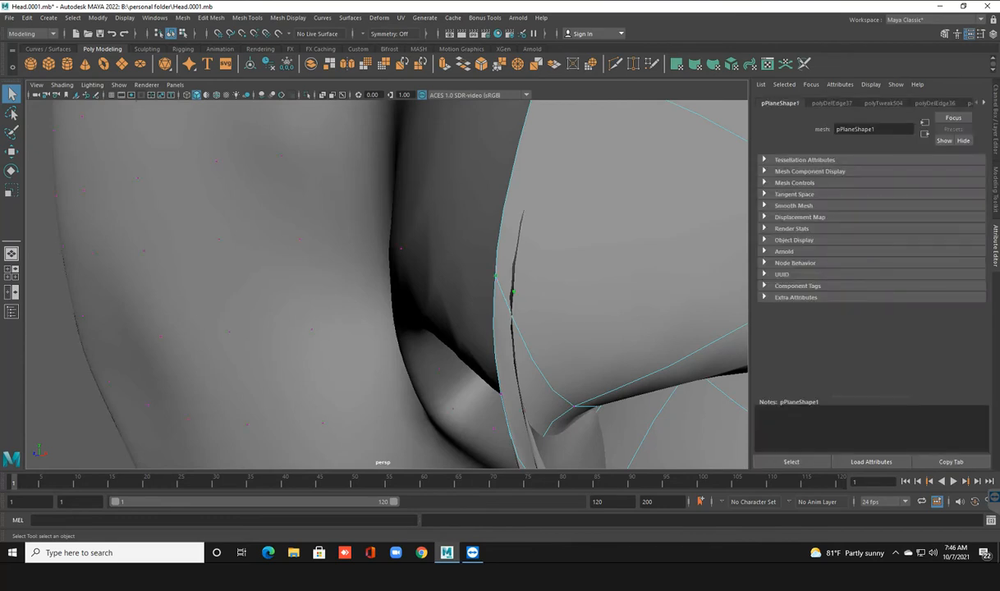
pyautogui.press('w')
pyautogui.moveTo(495, 281); pyautogui.dragTo(506, 294)
pyautogui.press('f')
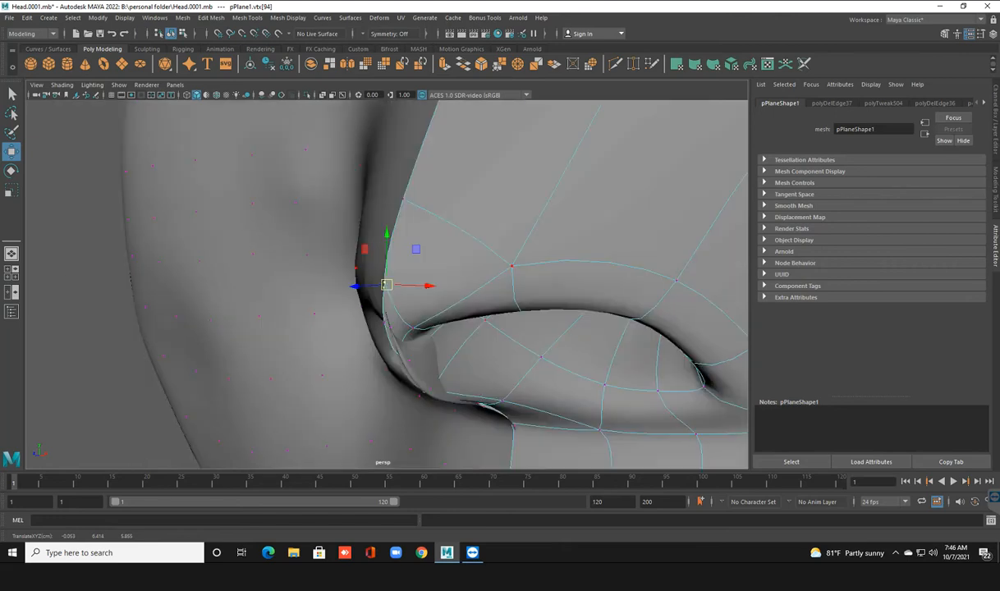
# Move the seam vertex beside the nostril opening slightly sideways, toward the modelled half of the nose.
pyautogui.keyDown('alt'); pyautogui.moveTo(386, 285); pyautogui.dragTo(468, 287); pyautogui.keyUp('alt')
pyautogui.scroll(6, 386, 285)
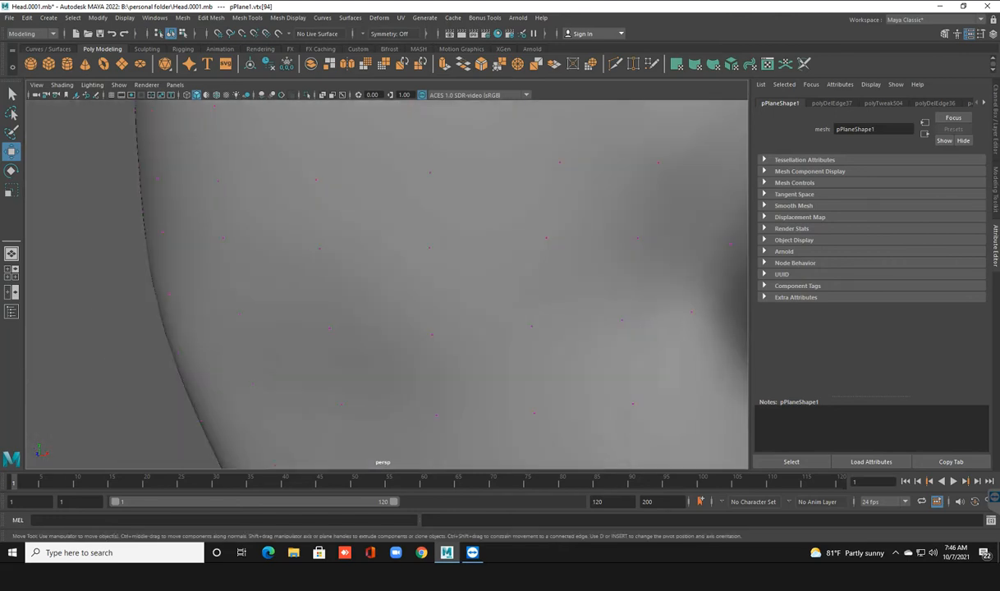
pyautogui.keyDown('alt'); pyautogui.moveTo(673, 361); pyautogui.dragTo(121, 109, button='middle'); pyautogui.keyUp('alt')
pyautogui.click(398, 248)
pyautogui.moveTo(398, 248); pyautogui.dragTo(417, 246)
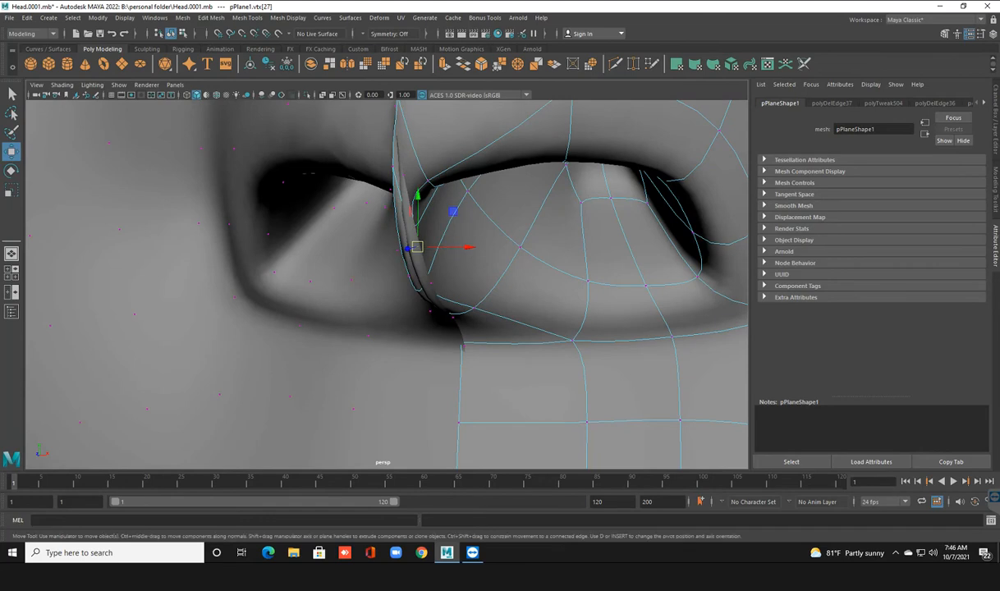
# Move the lower septum vertex at the nose seam sideways into the modelled half's nostril.
pyautogui.click(361, 264)
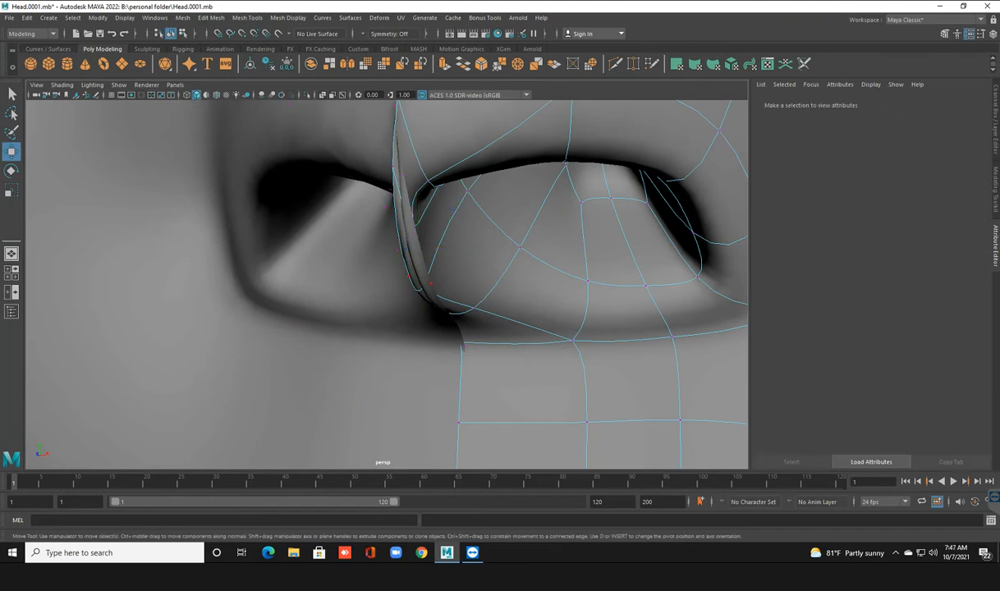
pyautogui.click(408, 277)
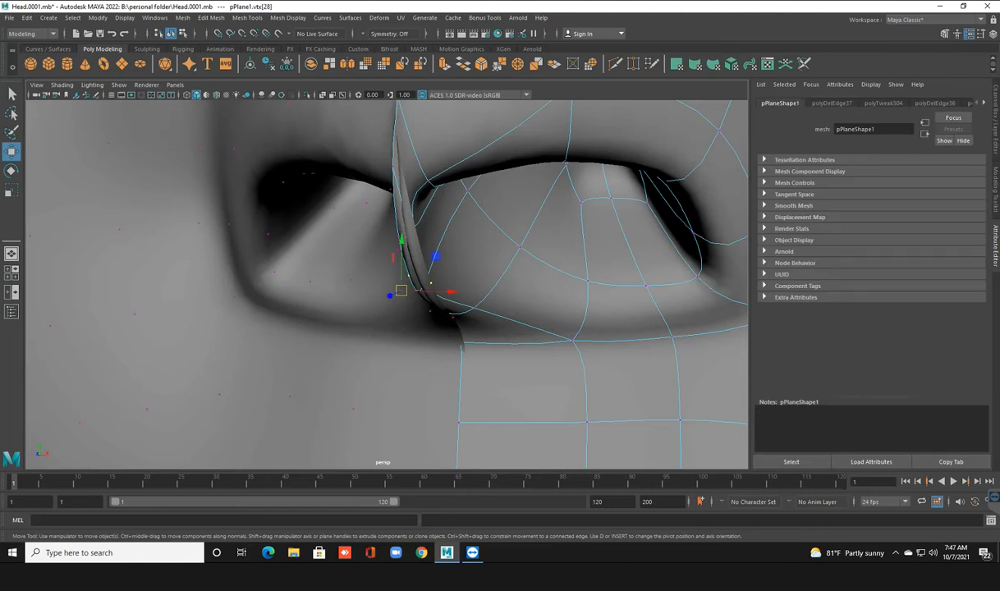
pyautogui.moveTo(401, 291); pyautogui.dragTo(460, 288)
# Turn off smooth preview and examine the polygons around the septum and nostril from below.
pyautogui.keyDown('alt'); pyautogui.moveTo(444, 213); pyautogui.dragTo(488, 411, button='middle'); pyautogui.keyUp('alt')
pyautogui.keyDown('alt'); pyautogui.moveTo(488, 329); pyautogui.dragTo(361, 328, button='right'); pyautogui.keyUp('alt')
pyautogui.keyDown('alt'); pyautogui.moveTo(444, 328); pyautogui.dragTo(370, 329, button='right'); pyautogui.keyUp('alt')
pyautogui.press('1')
pyautogui.keyDown('alt'); pyautogui.moveTo(411, 328); pyautogui.dragTo(382, 319, button='middle'); pyautogui.keyUp('alt')
pyautogui.keyDown('alt'); pyautogui.moveTo(411, 328); pyautogui.dragTo(353, 328, button='right'); pyautogui.keyUp('alt')
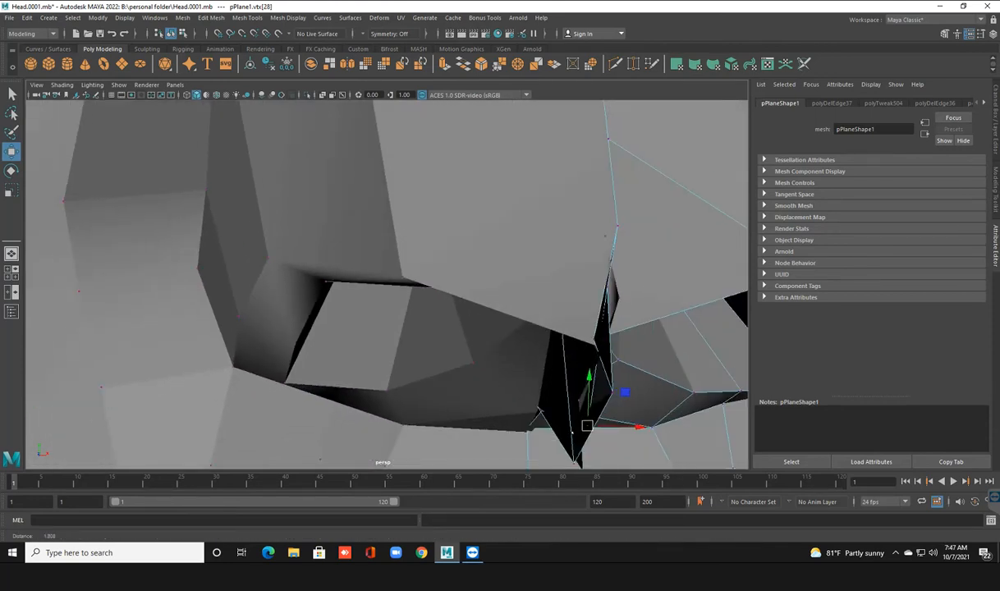
pyautogui.keyDown('alt'); pyautogui.moveTo(460, 296); pyautogui.dragTo(386, 303); pyautogui.keyUp('alt')
pyautogui.keyDown('alt'); pyautogui.moveTo(385, 304); pyautogui.dragTo(361, 304, button='right'); pyautogui.keyUp('alt')
pyautogui.keyDown('alt'); pyautogui.moveTo(361, 303); pyautogui.dragTo(501, 295); pyautogui.keyUp('alt')
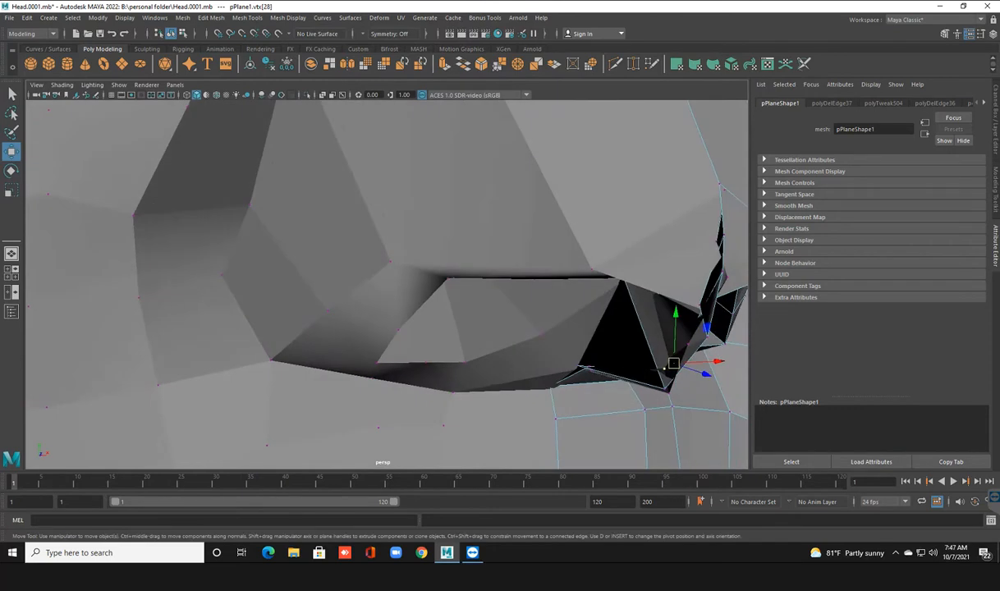
pyautogui.keyDown('alt'); pyautogui.moveTo(501, 295); pyautogui.dragTo(486, 291, button='middle'); pyautogui.keyUp('alt')
pyautogui.keyDown('alt'); pyautogui.moveTo(485, 292); pyautogui.dragTo(526, 265); pyautogui.keyUp('alt')
# Try deleting the inner nostril face next to the septum with smooth preview on, and undo the deletion.
pyautogui.rightClick(526, 265)
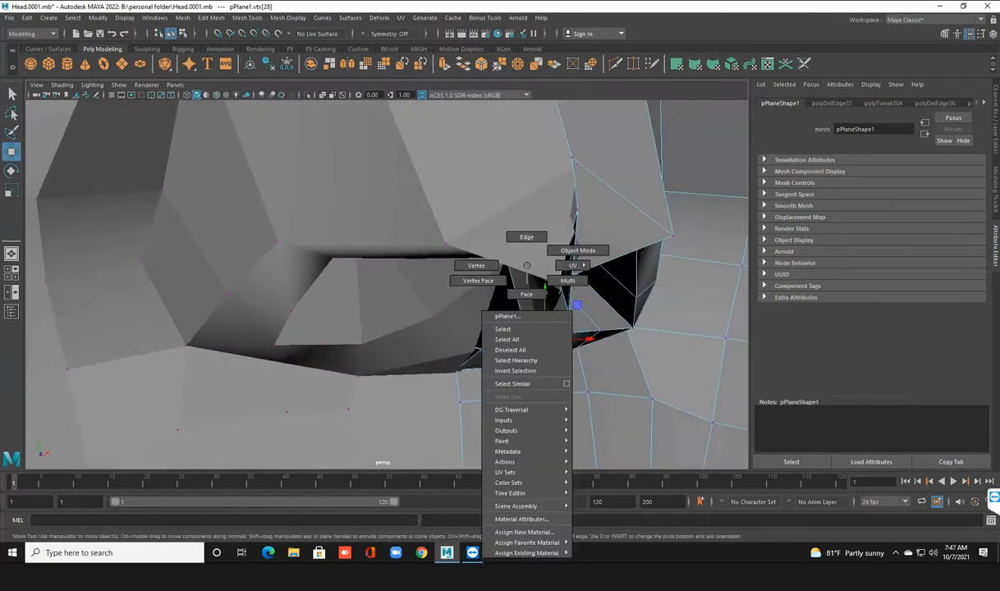
pyautogui.click(526, 294)
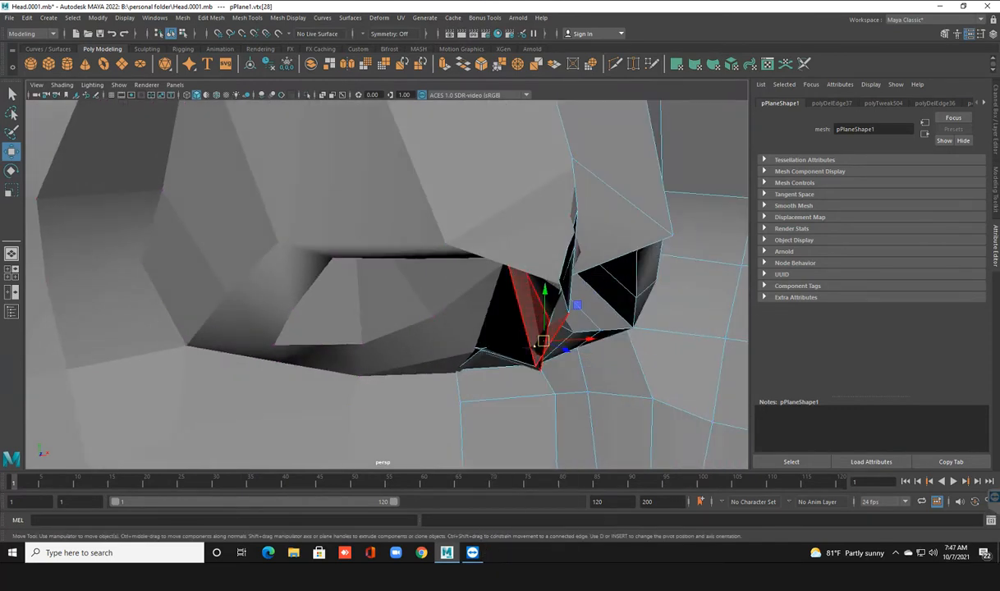
pyautogui.click(535, 346)
pyautogui.press('3')
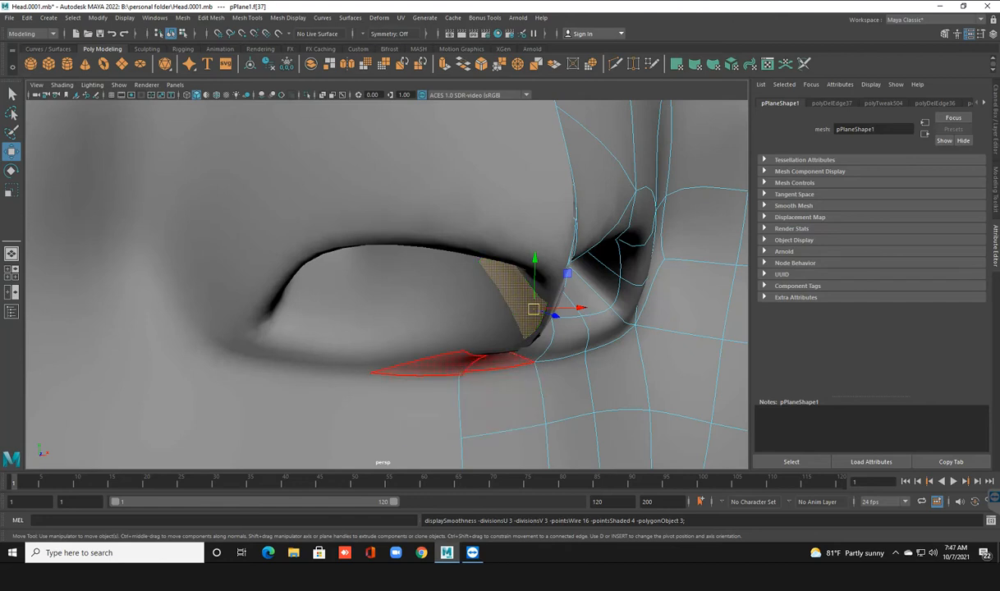
pyautogui.keyDown('alt'); pyautogui.moveTo(450, 376); pyautogui.dragTo(464, 358); pyautogui.keyUp('alt')
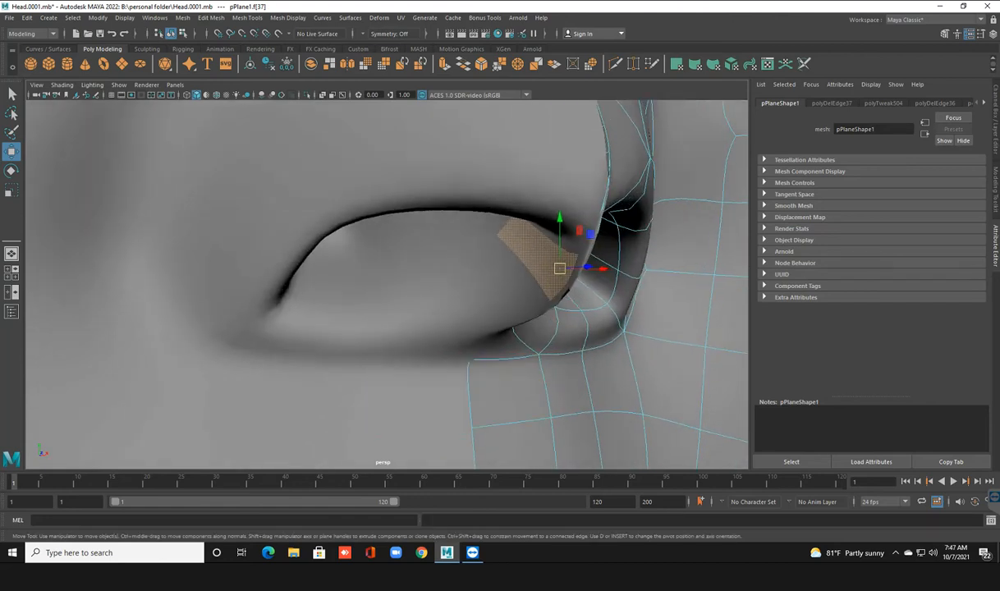
pyautogui.press('Delete')
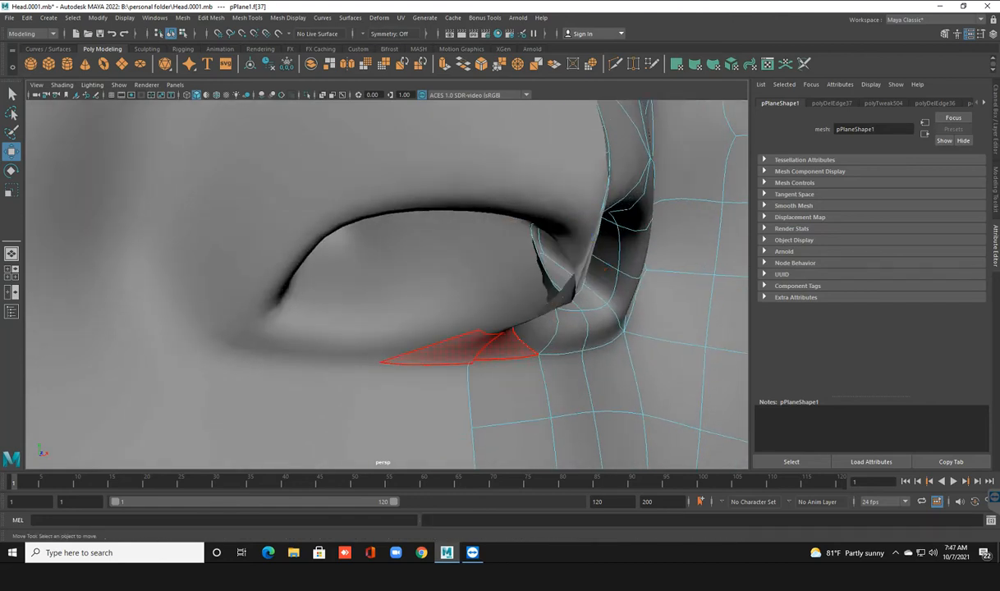
pyautogui.hotkey('ctrl', 'z')
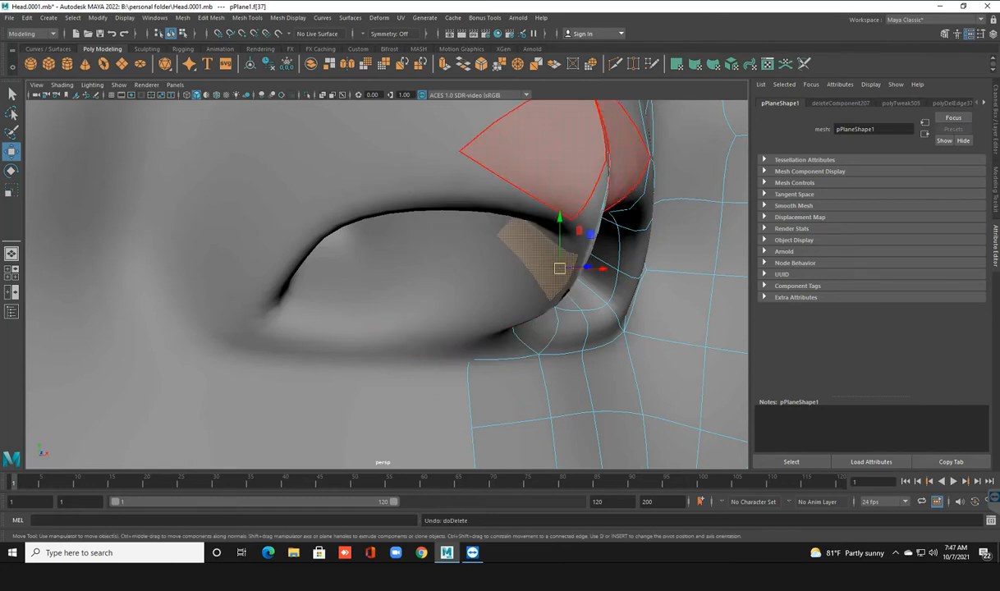
pyautogui.hotkey('ctrl', 'z')
# Compare the nostril and septum geometry without and with smooth preview from several angles.
pyautogui.press('1')
pyautogui.keyDown('alt'); pyautogui.moveTo(493, 266); pyautogui.dragTo(519, 271); pyautogui.keyUp('alt')
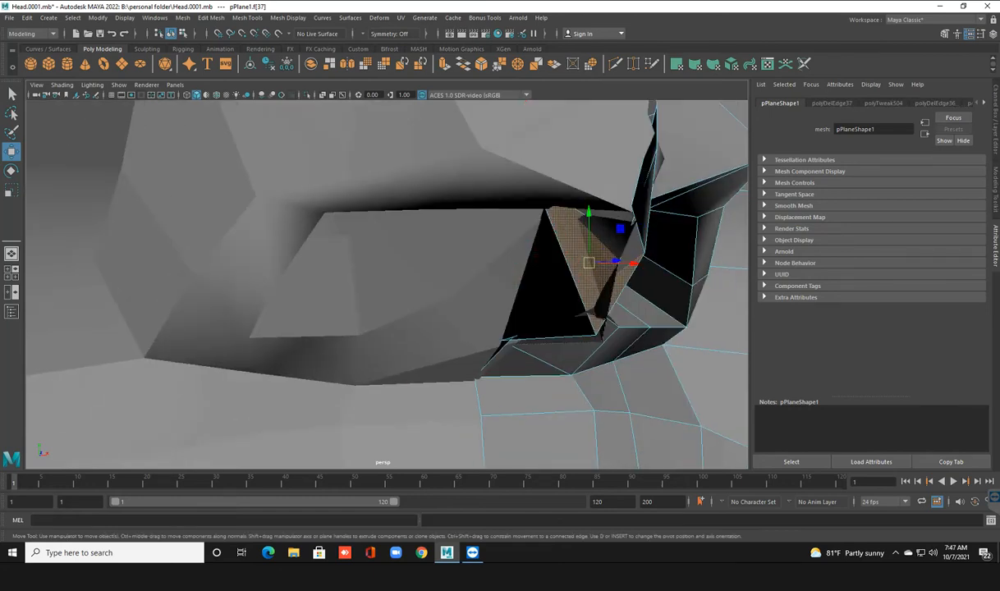
pyautogui.press('f')
pyautogui.keyDown('alt'); pyautogui.moveTo(478, 324); pyautogui.dragTo(502, 302); pyautogui.keyUp('alt')
pyautogui.scroll(-6, 456, 353)
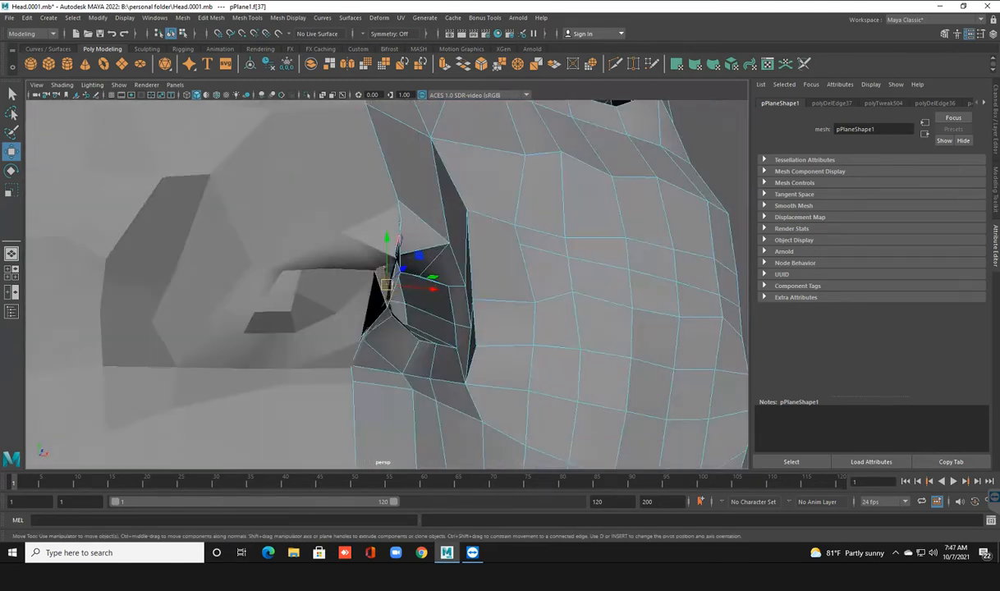
pyautogui.press('3')
pyautogui.scroll(2, 424, 297)
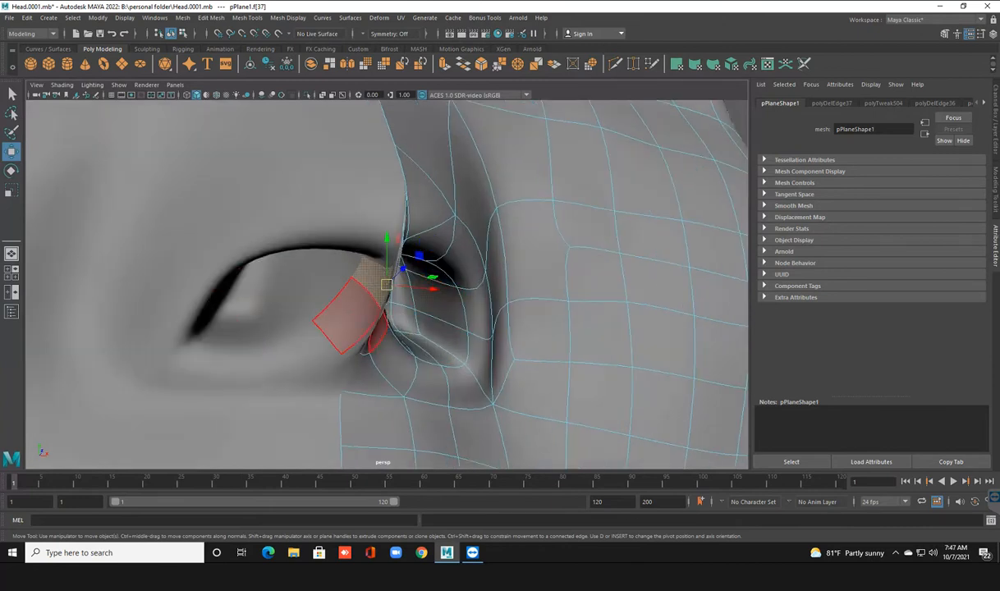
pyautogui.scroll(2, 353, 316)
pyautogui.keyDown('alt'); pyautogui.moveTo(353, 316); pyautogui.dragTo(242, 348); pyautogui.keyUp('alt')
# Select the thin face along the nose's centre seam and reposition it.
pyautogui.rightClick(342, 241)
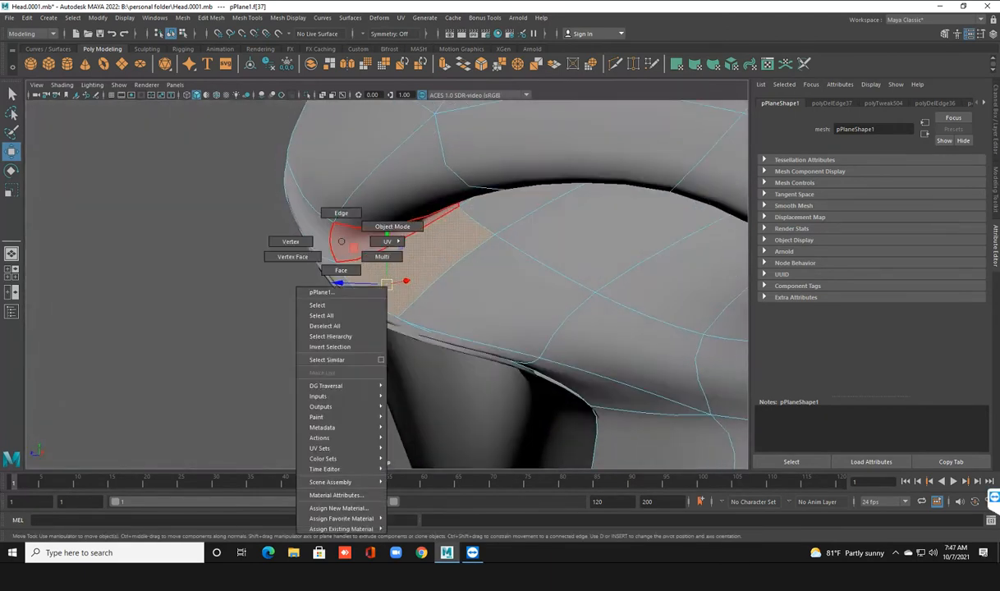
pyautogui.moveTo(342, 241); pyautogui.dragTo(340, 270, button='right')
pyautogui.click(338, 283)
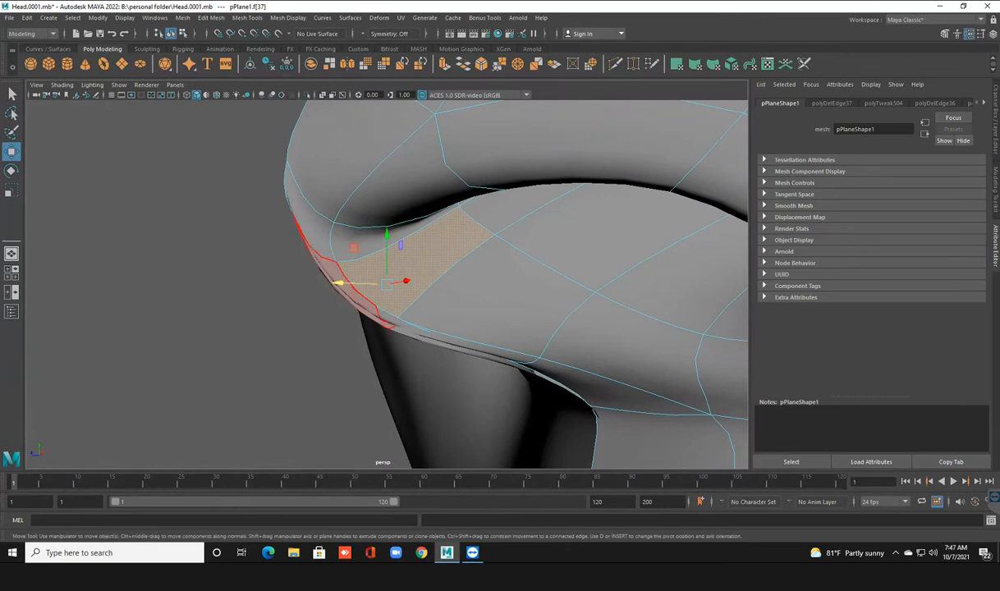
pyautogui.click(350, 294)
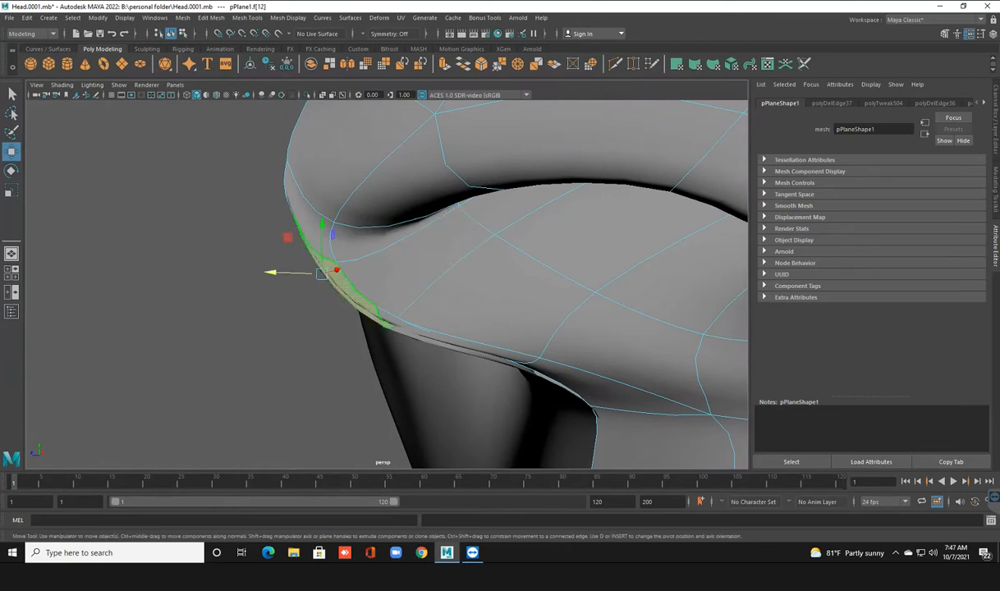
pyautogui.moveTo(321, 273); pyautogui.dragTo(569, 247)
pyautogui.moveTo(442, 254); pyautogui.dragTo(478, 284)
# Return to vertex editing and shift the centre-seam vertex above the nostrils sideways along X.
pyautogui.keyDown('alt'); pyautogui.moveTo(468, 215); pyautogui.dragTo(404, 216); pyautogui.keyUp('alt')
pyautogui.moveTo(413, 171); pyautogui.dragTo(367, 178, button='right')
pyautogui.click(370, 180)
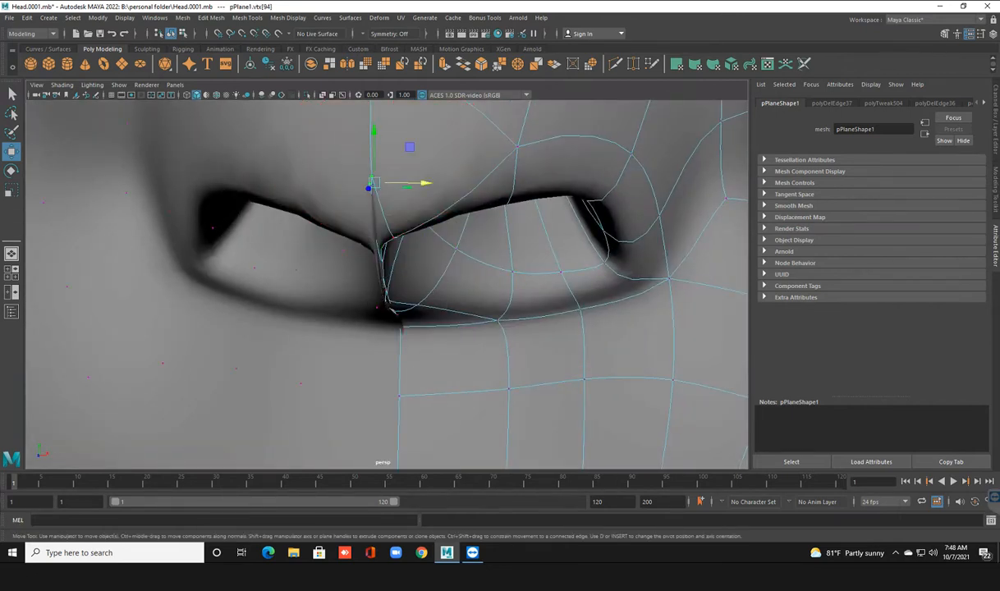
pyautogui.moveTo(424, 183); pyautogui.dragTo(394, 164)
# Select the inner nostril faces beside the septum and shift them sideways into the modelled half.
pyautogui.scroll(1, 394, 164)
pyautogui.moveTo(419, 246); pyautogui.dragTo(420, 276, button='right')
pyautogui.keyDown('alt'); pyautogui.moveTo(411, 270); pyautogui.dragTo(454, 273); pyautogui.keyUp('alt')
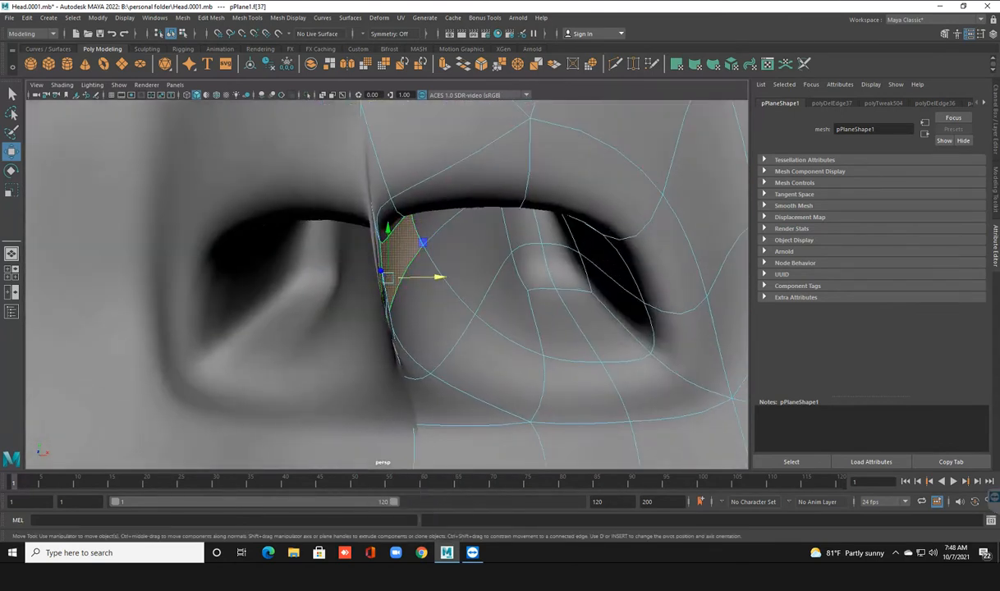
pyautogui.keyDown('shift'); pyautogui.click(437, 305); pyautogui.keyUp('shift')
pyautogui.keyDown('shift'); pyautogui.click(469, 254); pyautogui.keyUp('shift')
pyautogui.moveTo(460, 207); pyautogui.dragTo(460, 176)
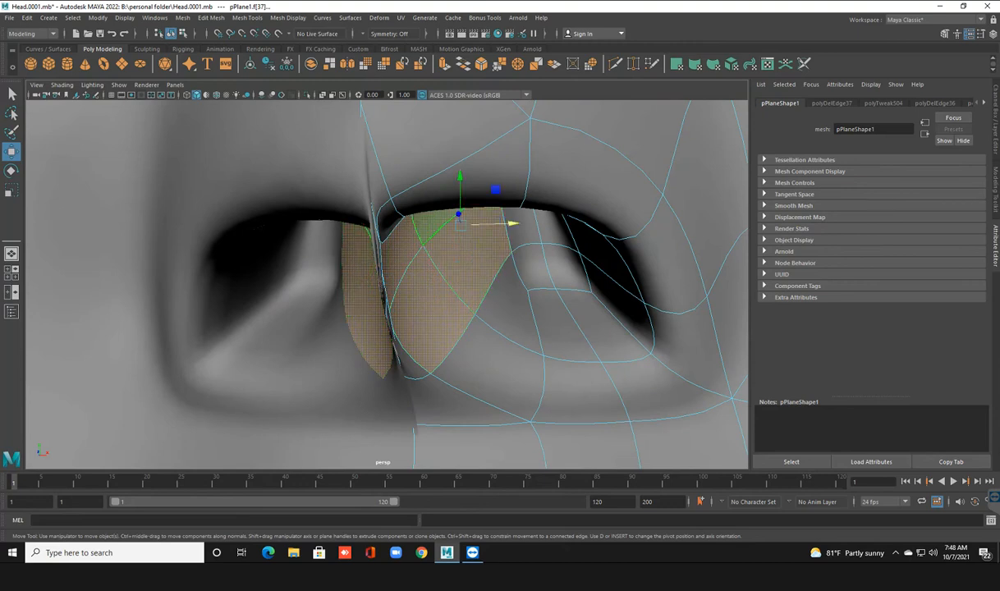
pyautogui.moveTo(507, 222); pyautogui.dragTo(526, 223)
# Switch back to vertex editing and reposition the septum vertex at the inner edge of the nostril.
pyautogui.keyDown('alt'); pyautogui.moveTo(422, 324); pyautogui.dragTo(490, 339); pyautogui.keyUp('alt')
pyautogui.rightClick(402, 258)
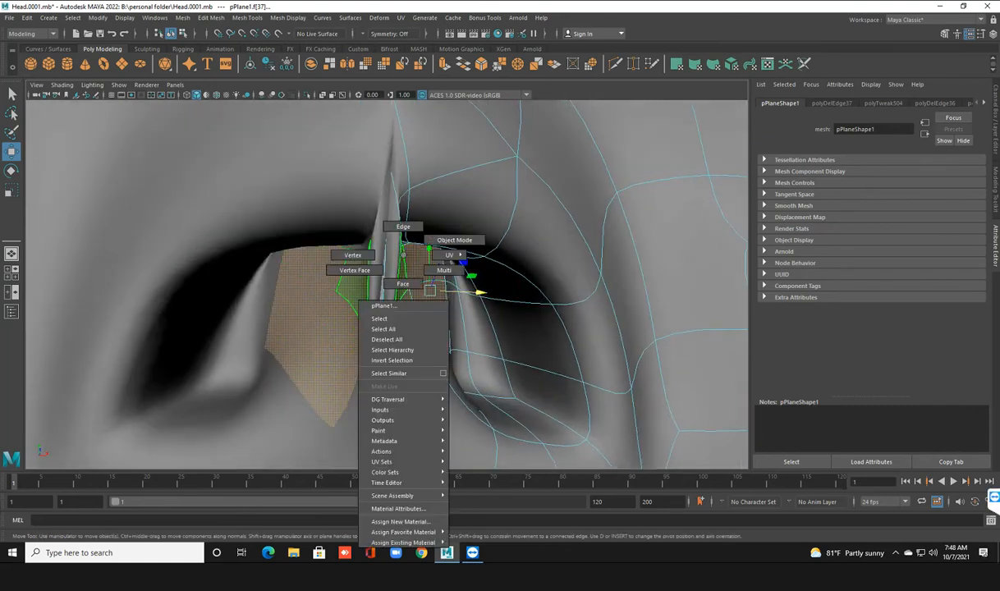
pyautogui.click(352, 255)
pyautogui.moveTo(435, 306); pyautogui.dragTo(396, 332)
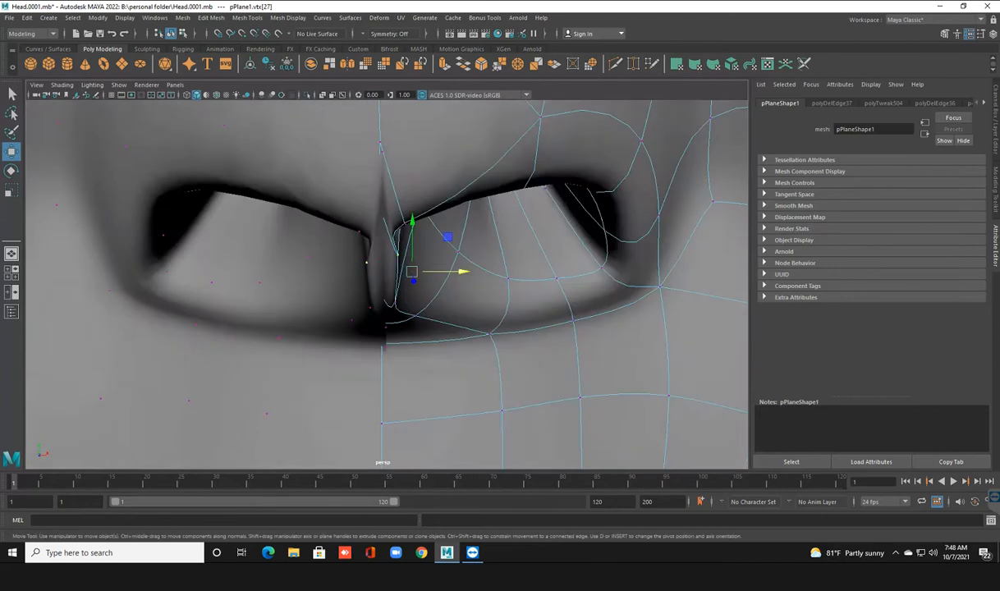
pyautogui.moveTo(412, 272)
pyautogui.mouseDown()
pyautogui.moveTo(415, 260)
pyautogui.moveTo(370, 268)
pyautogui.moveTo(475, 264)
pyautogui.moveTo(421, 265)
pyautogui.moveTo(416, 279)
pyautogui.mouseUp()
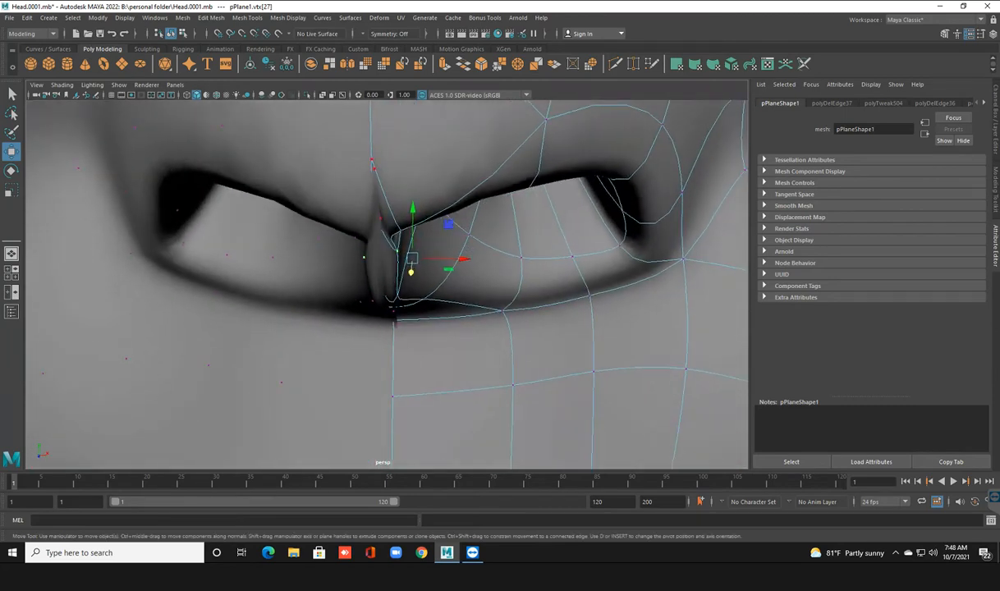
# Reselect the centre-seam vertex at the nose tip and adjust its sideways position along X.
pyautogui.click(416, 283)
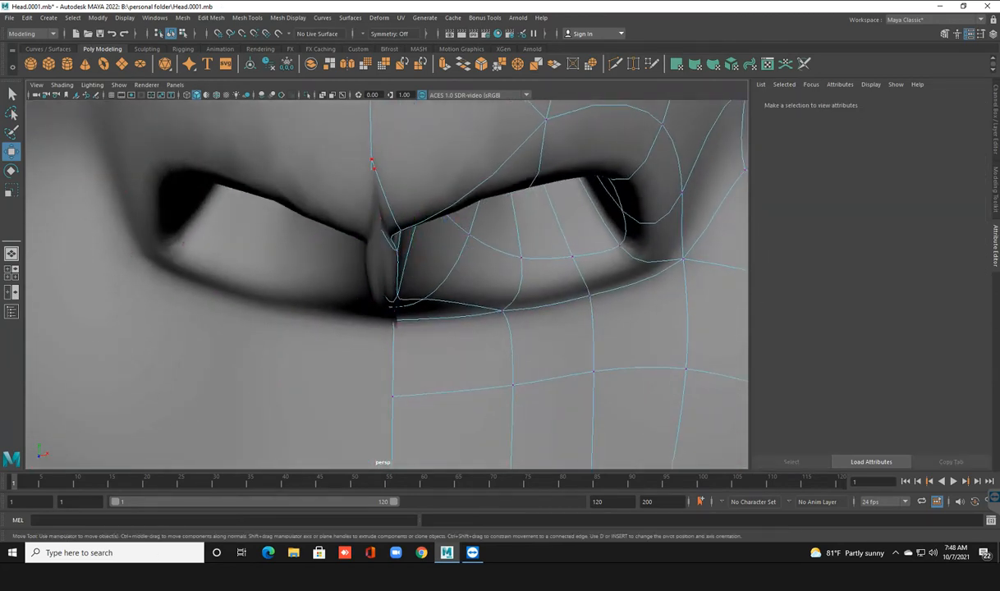
pyautogui.click(372, 164)
pyautogui.moveTo(372, 167); pyautogui.dragTo(460, 176)
pyautogui.scroll(-5, 460, 177)
pyautogui.keyDown('alt'); pyautogui.moveTo(447, 238); pyautogui.dragTo(511, 184); pyautogui.keyUp('alt')
pyautogui.scroll(-5, 511, 184)
pyautogui.scroll(-7, 429, 263)
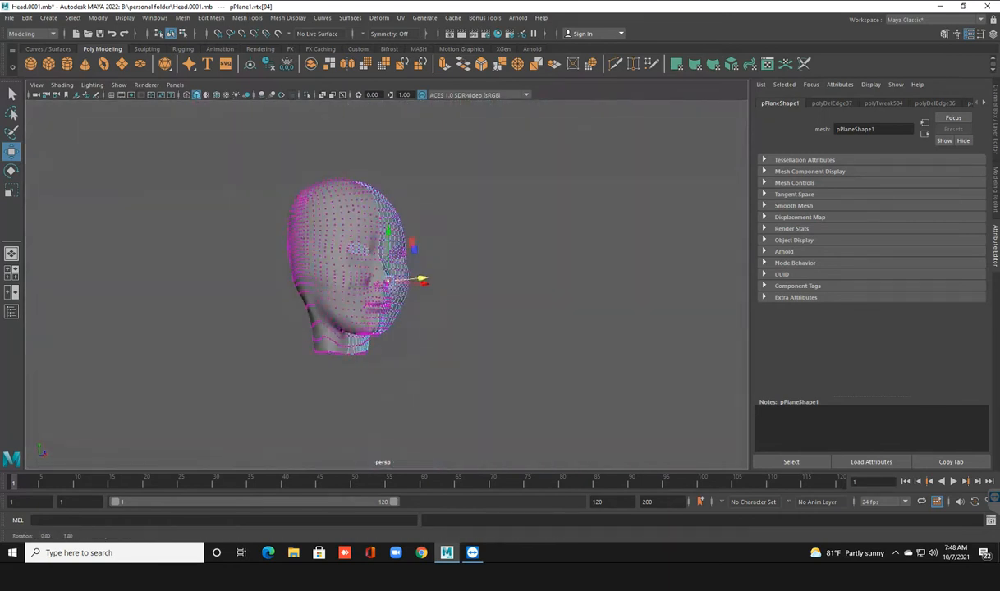
# Return the head to object mode, deselect it and examine the nose, mouth and overall shape from several angles.
pyautogui.keyDown('alt'); pyautogui.moveTo(427, 269); pyautogui.dragTo(385, 234); pyautogui.keyUp('alt')
pyautogui.rightClick(390, 229)
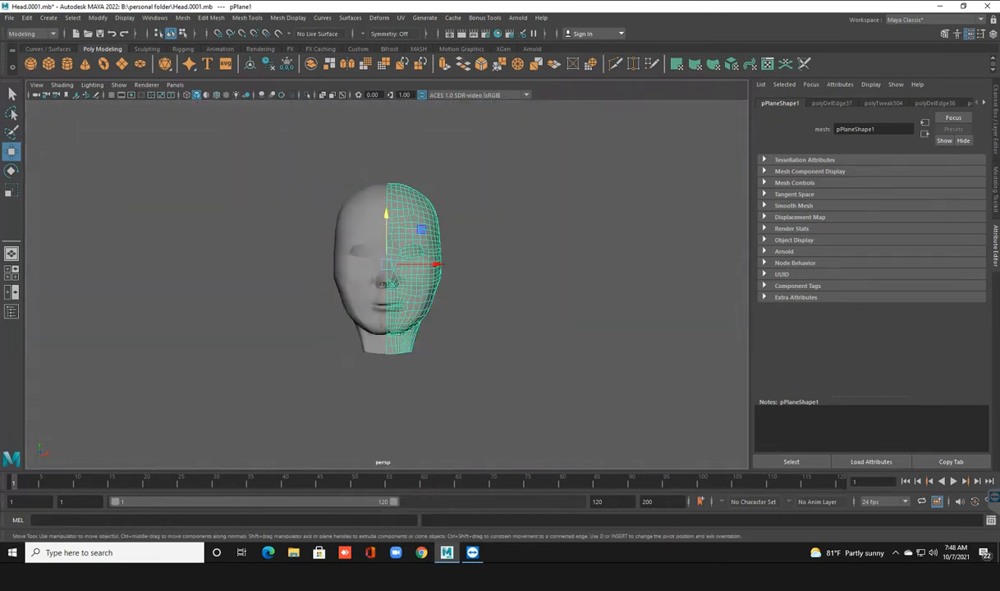
pyautogui.click(525, 247)
pyautogui.scroll(4, 411, 254)
pyautogui.keyDown('alt'); pyautogui.moveTo(492, 246); pyautogui.dragTo(353, 205); pyautogui.keyUp('alt')
pyautogui.scroll(3, 410, 255)
pyautogui.keyDown('alt'); pyautogui.moveTo(377, 287); pyautogui.dragTo(364, 241, button='middle'); pyautogui.keyUp('alt')
pyautogui.keyDown('alt'); pyautogui.moveTo(364, 247); pyautogui.dragTo(500, 243); pyautogui.keyUp('alt')
pyautogui.scroll(-4, 411, 255)
pyautogui.keyDown('alt'); pyautogui.moveTo(410, 246); pyautogui.dragTo(457, 298, button='middle'); pyautogui.keyUp('alt')
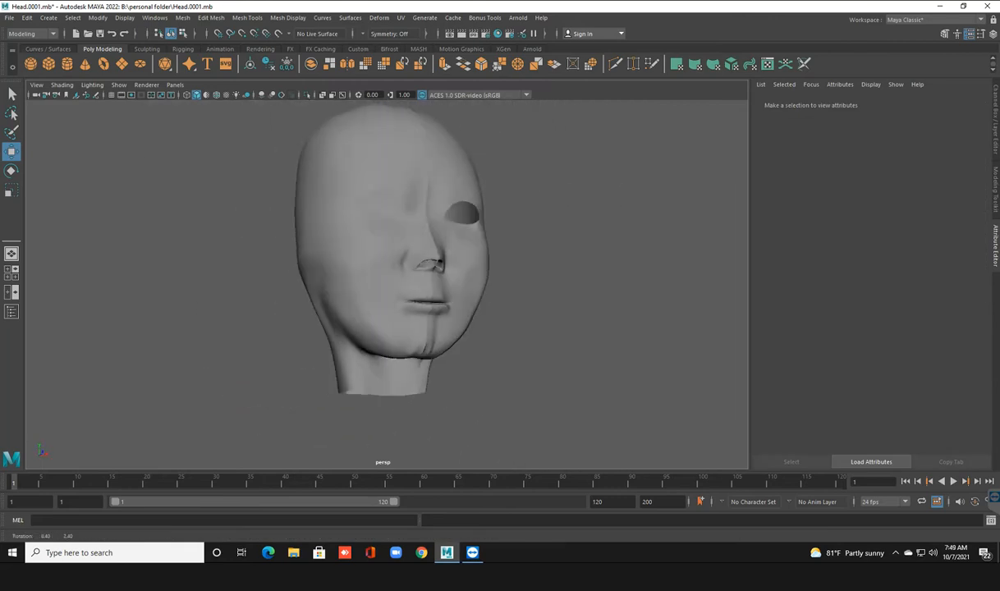
pyautogui.keyDown('alt'); pyautogui.moveTo(456, 298); pyautogui.dragTo(336, 296); pyautogui.keyUp('alt')
pyautogui.keyDown('alt'); pyautogui.moveTo(337, 295); pyautogui.dragTo(344, 287, button='middle'); pyautogui.keyUp('alt')
pyautogui.keyDown('alt'); pyautogui.moveTo(343, 287); pyautogui.dragTo(348, 307); pyautogui.keyUp('alt')
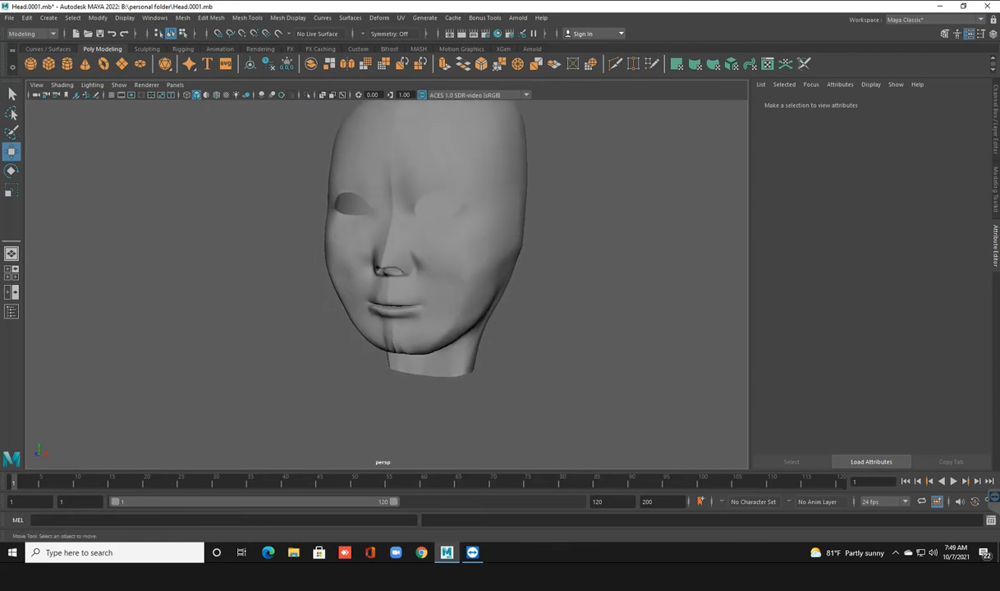
# Save and close the current head scene, and open Head.mb from B:\personal practice.
pyautogui.hotkey('ctrl', 'n')
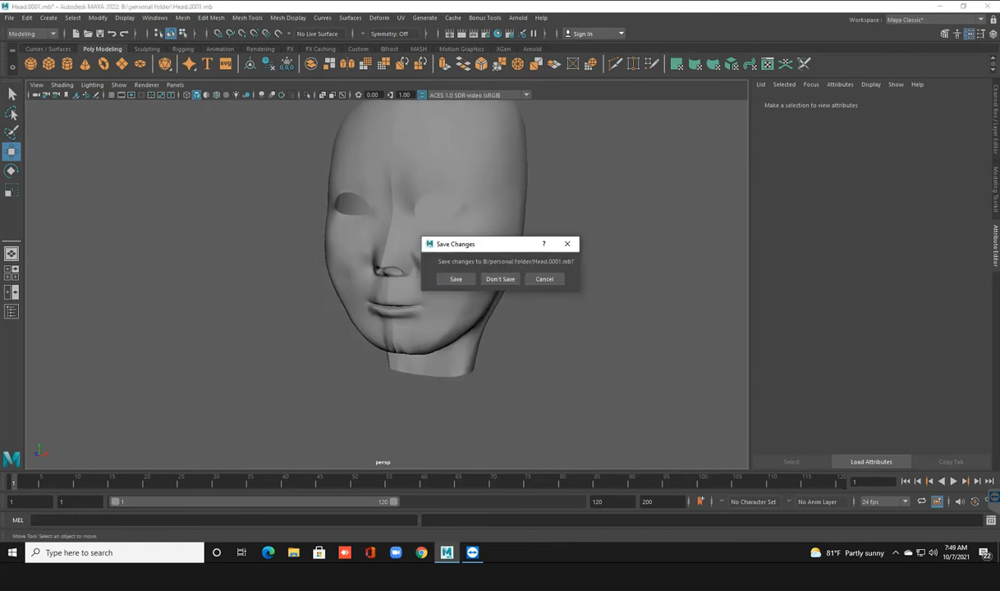
pyautogui.press('Return')
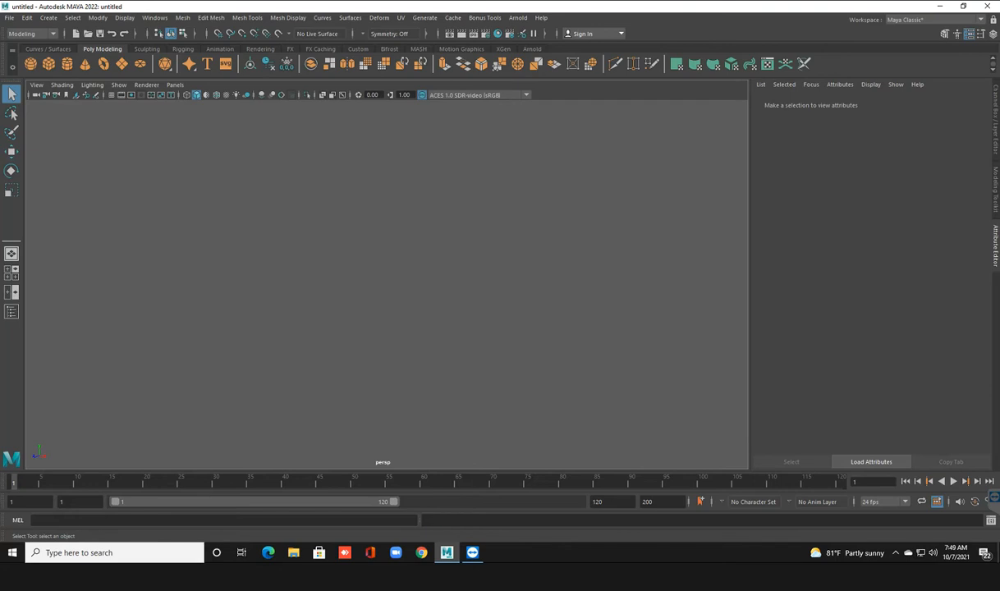
pyautogui.click(9, 17)
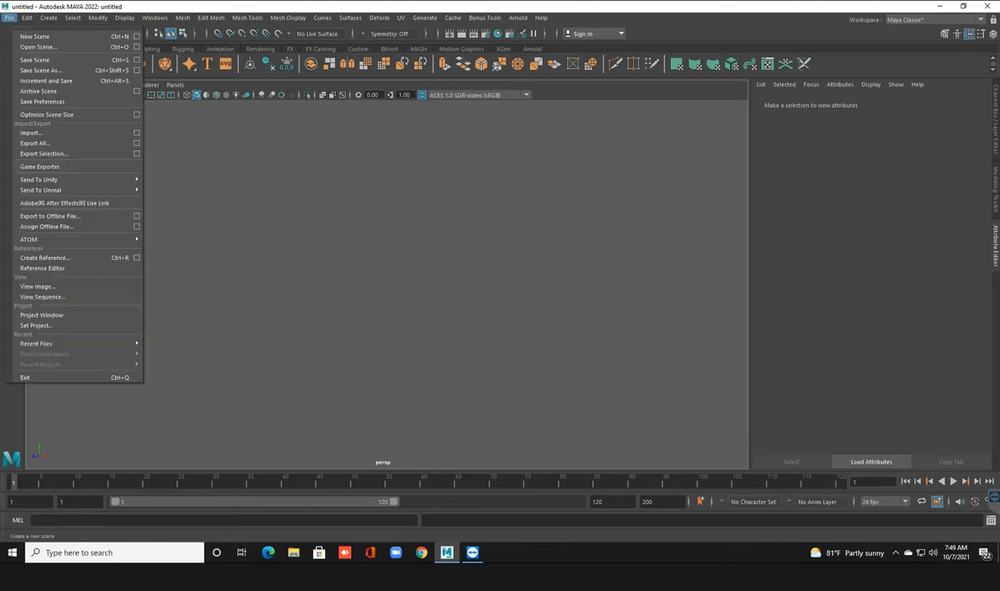
pyautogui.click(24, 44)
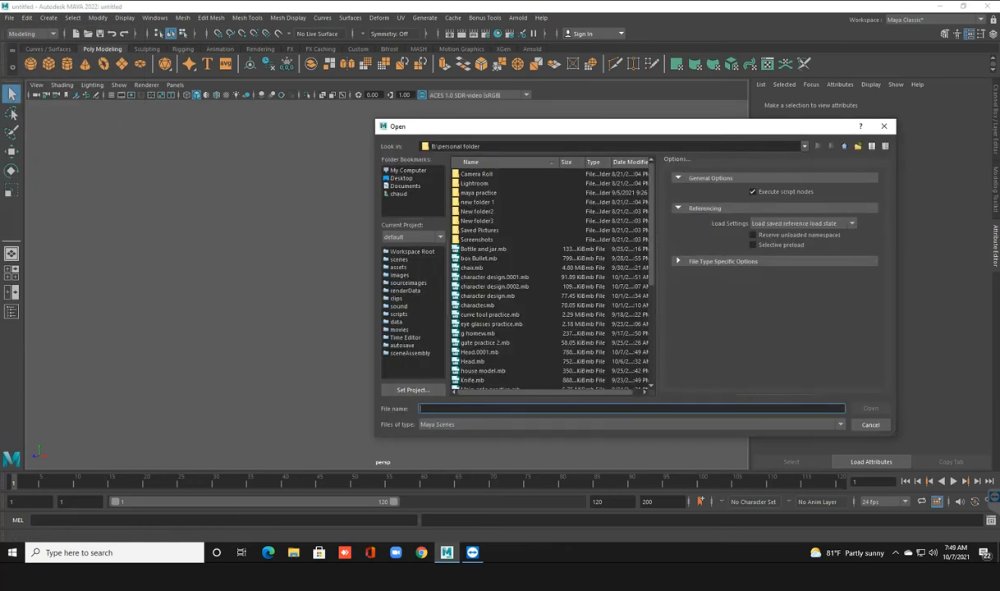
pyautogui.click(408, 171)
pyautogui.doubleClick(481, 183)
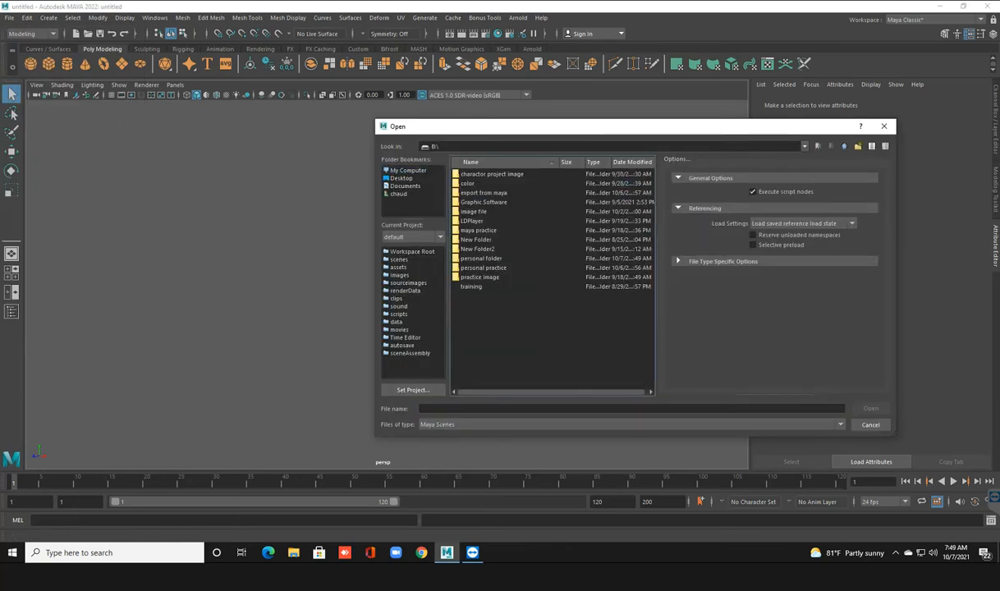
pyautogui.doubleClick(484, 267)
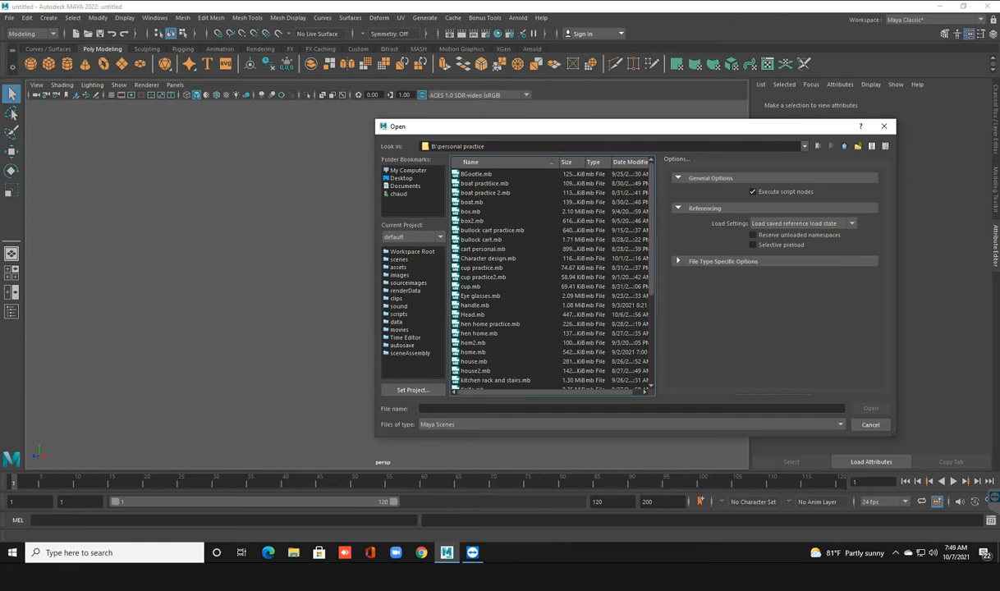
pyautogui.click(472, 314)
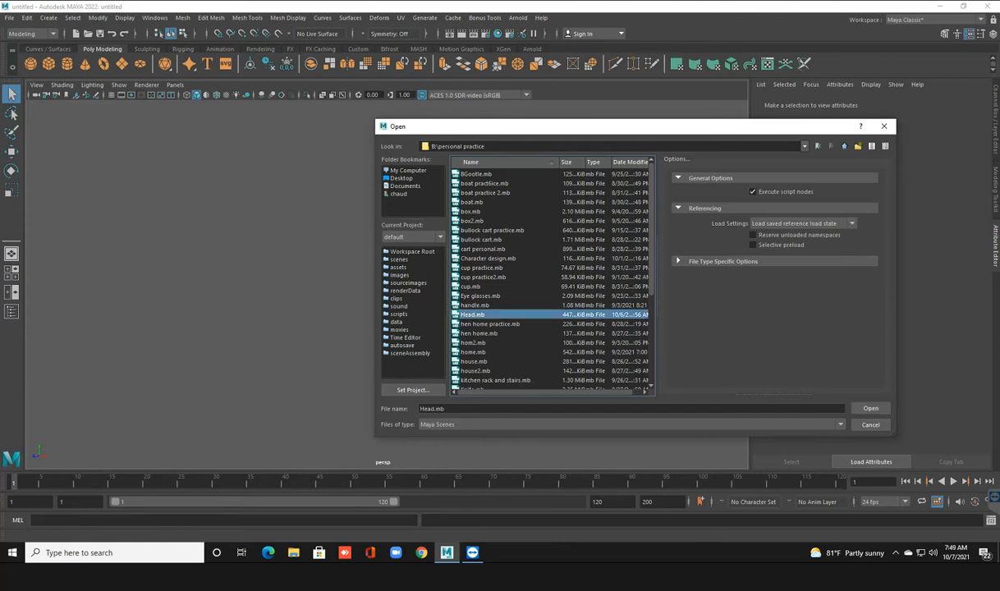
pyautogui.click(870, 408)
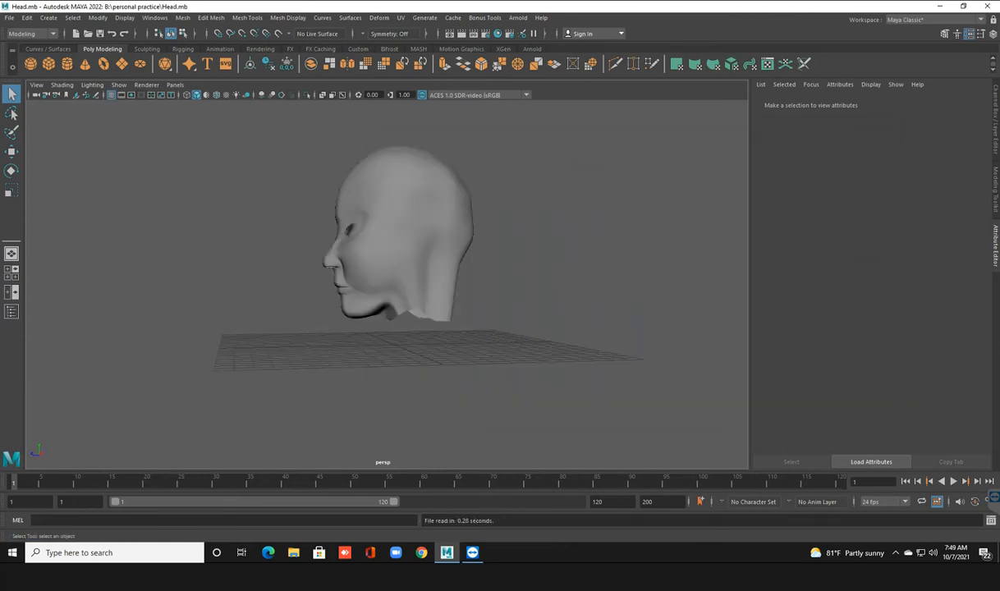
# Make the image_plane layer visible so the face reference images appear behind and beside the head.
pyautogui.scroll(2, 403, 262)
pyautogui.keyDown('alt'); pyautogui.moveTo(353, 263); pyautogui.dragTo(517, 264); pyautogui.keyUp('alt')
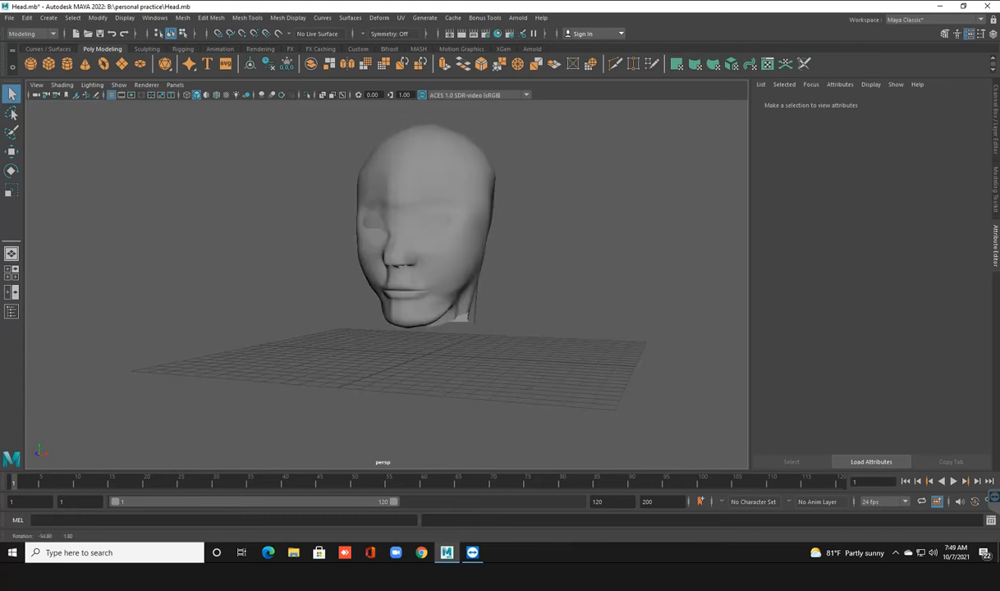
pyautogui.scroll(2, 460, 262)
pyautogui.keyDown('alt'); pyautogui.moveTo(460, 262); pyautogui.dragTo(394, 259, button='middle'); pyautogui.keyUp('alt')
pyautogui.keyDown('alt'); pyautogui.moveTo(394, 258); pyautogui.dragTo(477, 248); pyautogui.keyUp('alt')
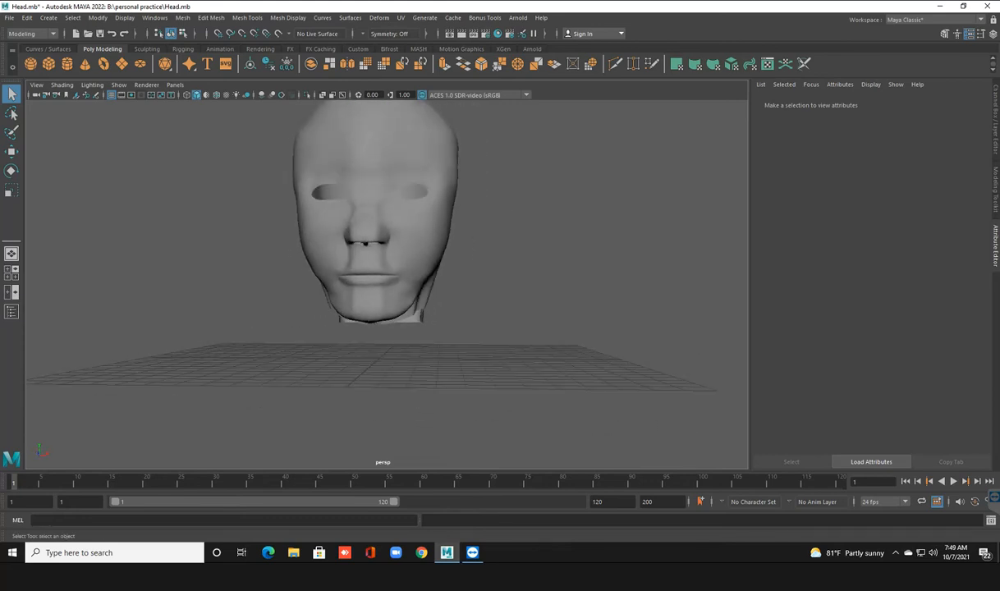
pyautogui.hotkey('ctrl', 'a')
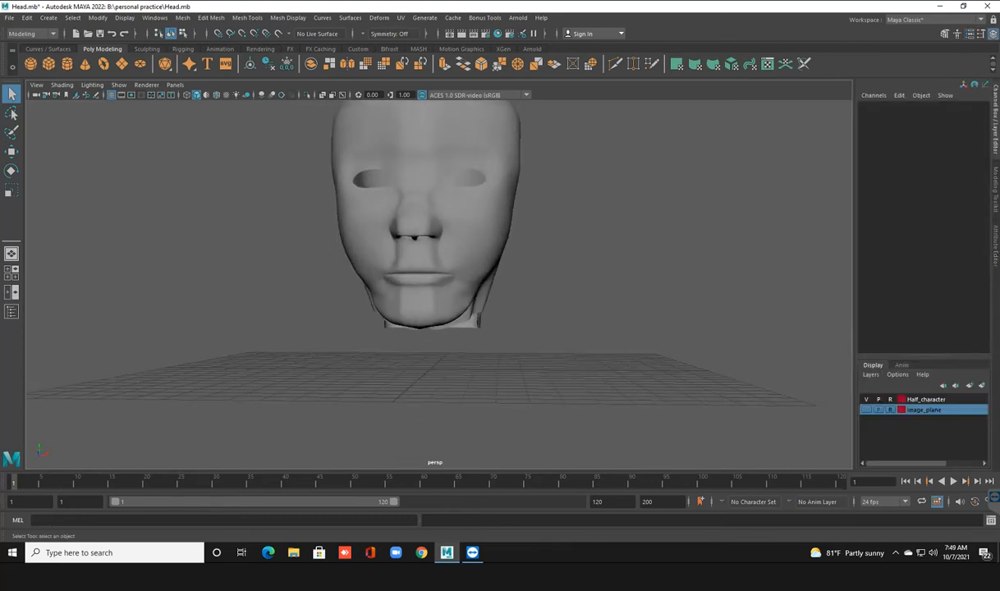
pyautogui.click(865, 410)
pyautogui.keyDown('alt'); pyautogui.moveTo(509, 246); pyautogui.dragTo(349, 243); pyautogui.keyUp('alt')
pyautogui.scroll(-3, 476, 264)
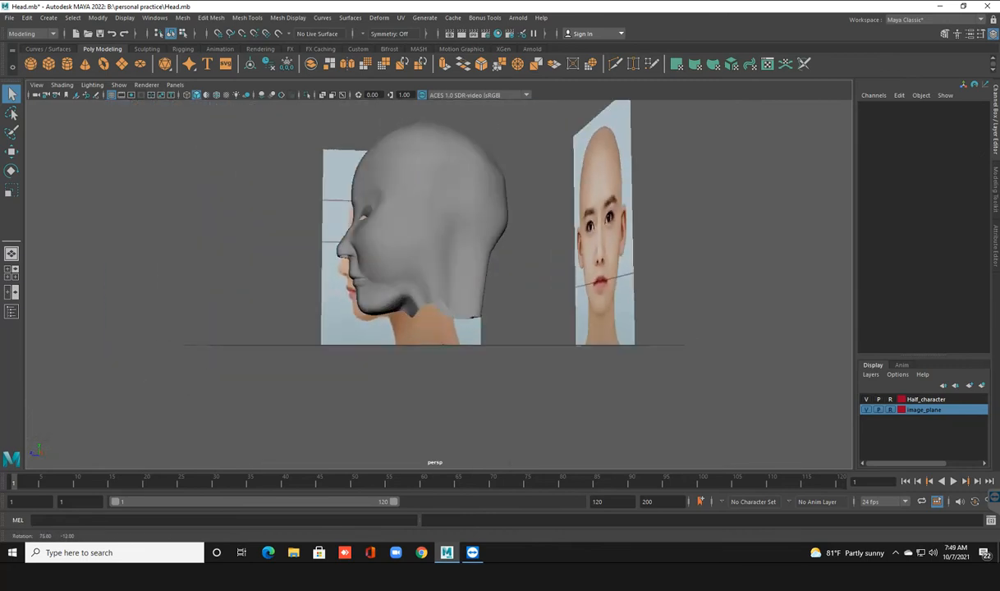
# Select the half head's vertex at the gap in the neck below the chin and move it along X onto the centre seam.
pyautogui.scroll(3, 348, 243)
pyautogui.keyDown('alt'); pyautogui.moveTo(349, 243); pyautogui.dragTo(339, 184, button='middle'); pyautogui.keyUp('alt')
pyautogui.keyDown('alt'); pyautogui.moveTo(338, 185); pyautogui.dragTo(496, 198); pyautogui.keyUp('alt')
pyautogui.scroll(1, 373, 200)
pyautogui.click(484, 164)
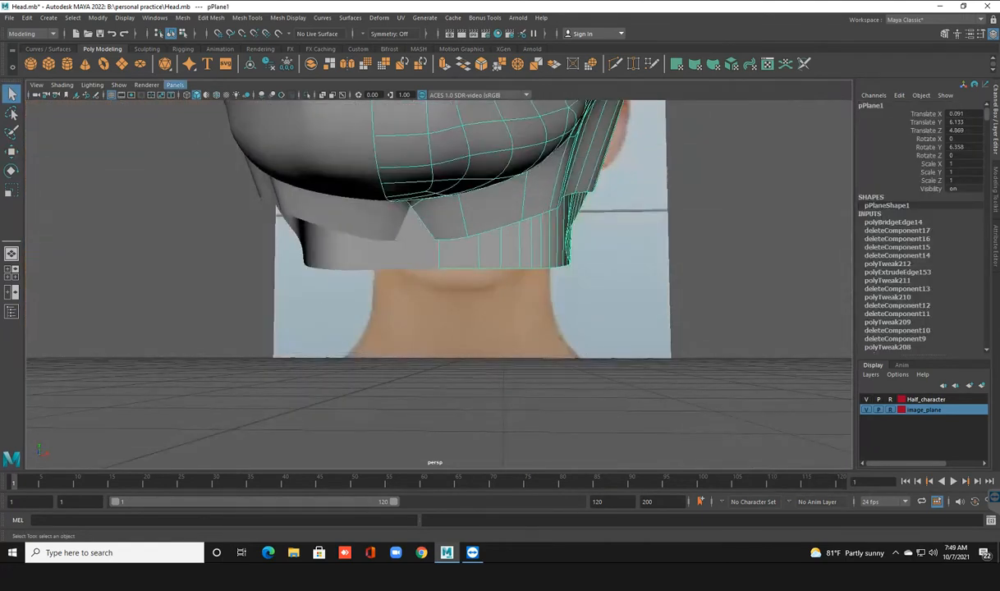
pyautogui.moveTo(552, 206); pyautogui.dragTo(496, 206, button='right')
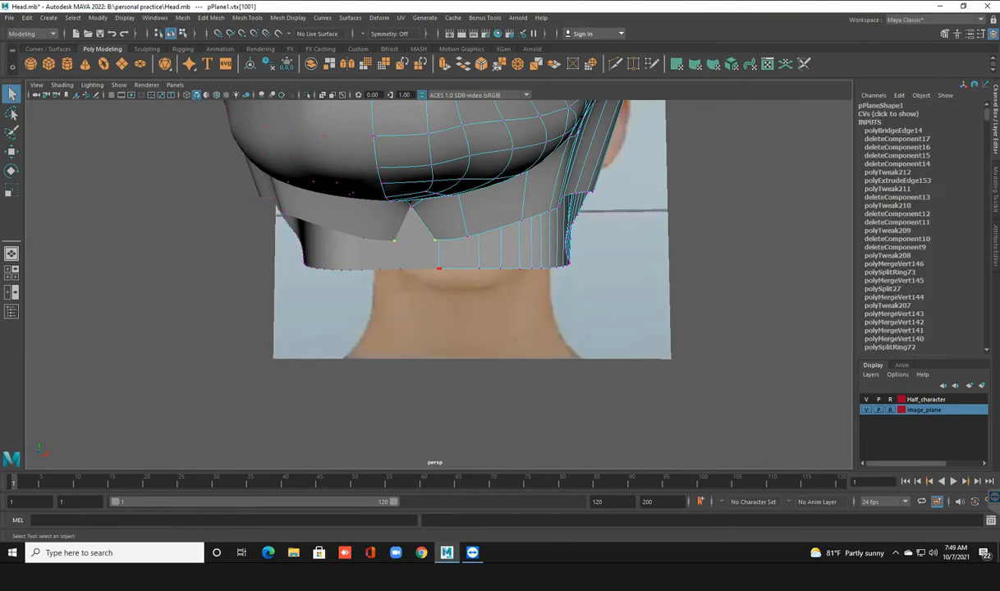
pyautogui.press('w')
pyautogui.moveTo(486, 239); pyautogui.dragTo(465, 239)
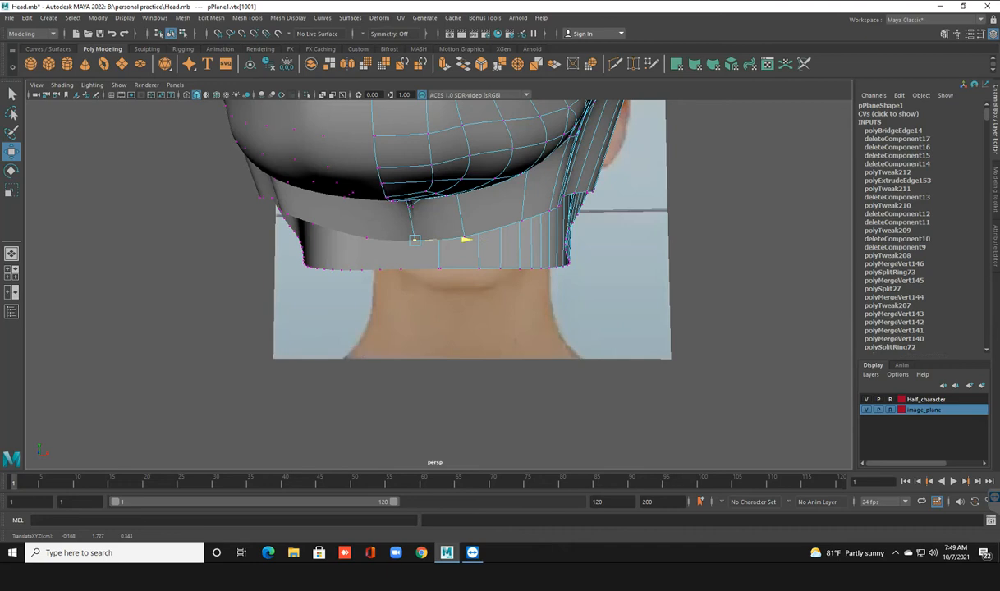
# Return the head to object mode, clear the selection and save the scene.
pyautogui.keyDown('alt'); pyautogui.moveTo(526, 287); pyautogui.dragTo(329, 250); pyautogui.keyUp('alt')
pyautogui.moveTo(384, 143); pyautogui.dragTo(432, 128, button='right')
pyautogui.scroll(-4, 420, 251)
pyautogui.keyDown('alt'); pyautogui.moveTo(420, 251); pyautogui.dragTo(591, 267); pyautogui.keyUp('alt')
pyautogui.click(587, 287)
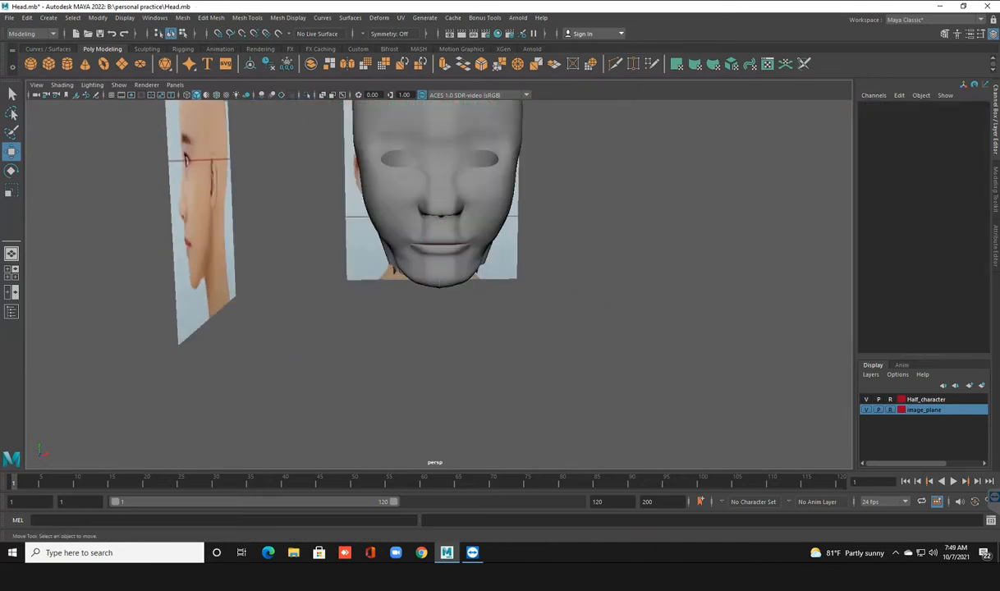
pyautogui.scroll(2, 574, 287)
pyautogui.keyDown('alt'); pyautogui.moveTo(574, 288); pyautogui.dragTo(554, 345, button='middle'); pyautogui.keyUp('alt')
pyautogui.keyDown('alt'); pyautogui.moveTo(359, 329); pyautogui.dragTo(380, 340); pyautogui.keyUp('alt')
pyautogui.hotkey('ctrl', 's')
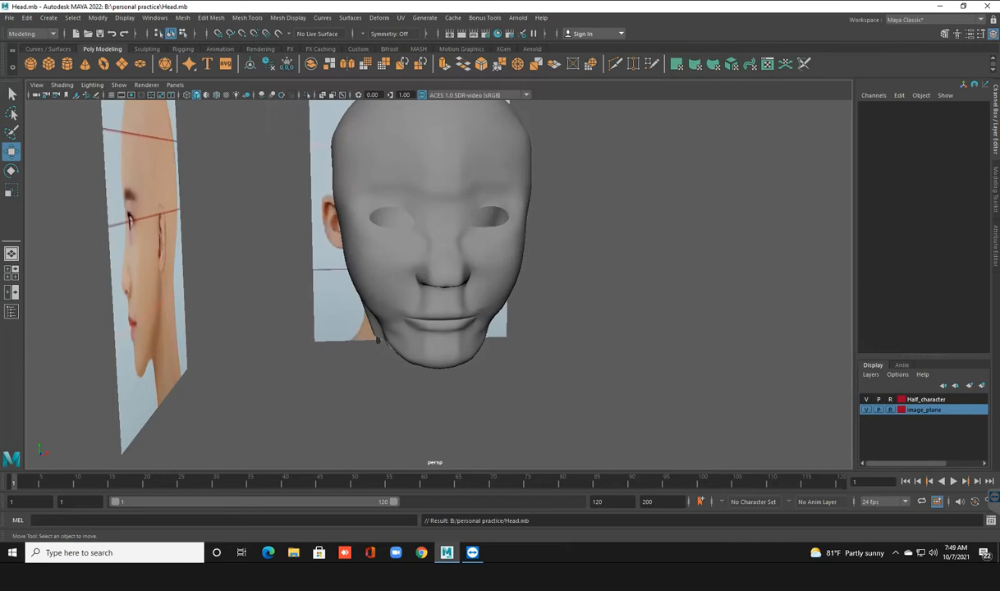
# Examine the nostrils, mouth, eye sockets and jaw of the head at close range.
pyautogui.scroll(2, 439, 284)
pyautogui.keyDown('alt'); pyautogui.moveTo(439, 284); pyautogui.dragTo(422, 279, button='middle'); pyautogui.keyUp('alt')
pyautogui.moveTo(422, 279)
pyautogui.keyDown('alt'); pyautogui.mouseDown()
pyautogui.moveTo(391, 253)
pyautogui.moveTo(432, 294)
pyautogui.mouseUp(); pyautogui.keyUp('alt')
pyautogui.scroll(2, 391, 254)
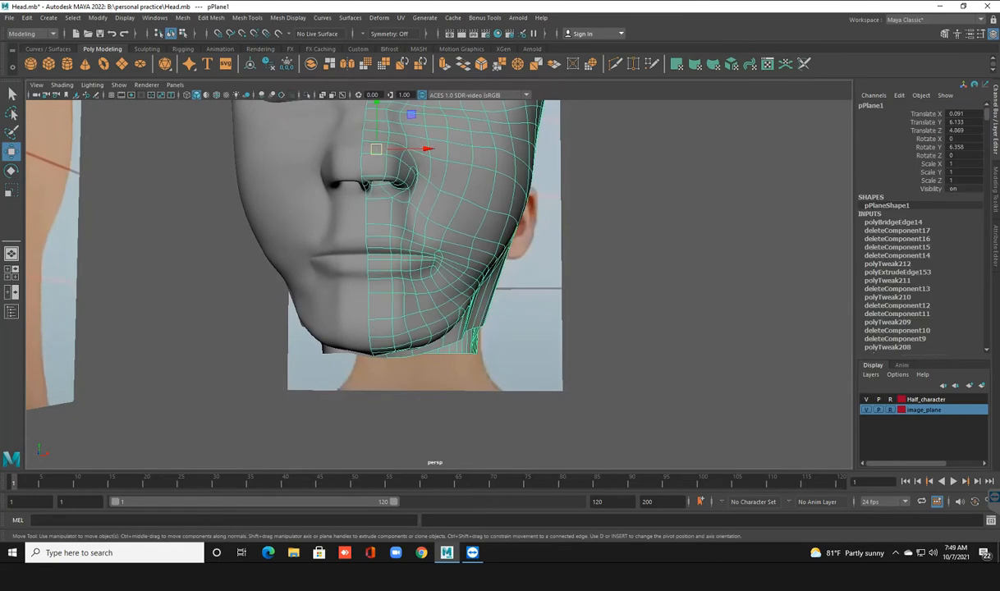
pyautogui.click(591, 288)
pyautogui.scroll(-2, 591, 287)
pyautogui.keyDown('alt'); pyautogui.moveTo(591, 288); pyautogui.dragTo(602, 317); pyautogui.keyUp('alt')
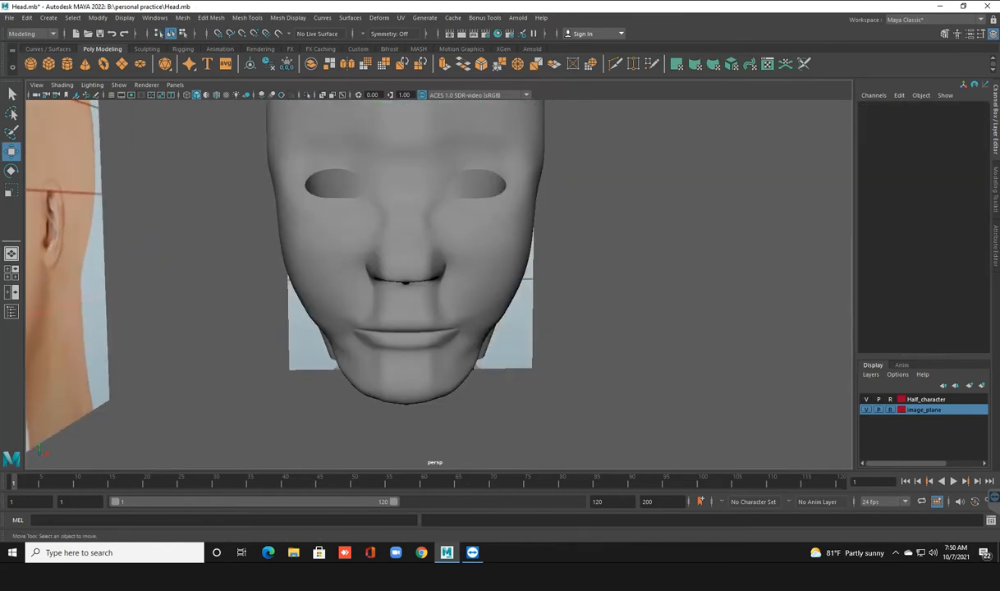
pyautogui.moveTo(441, 140); pyautogui.dragTo(536, 216)
pyautogui.keyDown('alt'); pyautogui.moveTo(536, 216); pyautogui.dragTo(476, 220); pyautogui.keyUp('alt')
pyautogui.click(657, 279)
pyautogui.keyDown('alt'); pyautogui.moveTo(657, 279); pyautogui.dragTo(562, 275); pyautogui.keyUp('alt')
pyautogui.moveTo(572, 164); pyautogui.dragTo(484, 247)
pyautogui.click(566, 271)
# Compare the whole head with the front and side reference images from several angles.
pyautogui.scroll(-4, 567, 271)
pyautogui.keyDown('alt'); pyautogui.moveTo(566, 271); pyautogui.dragTo(702, 233); pyautogui.keyUp('alt')
pyautogui.scroll(3, 702, 234)
pyautogui.keyDown('alt'); pyautogui.moveTo(701, 234); pyautogui.dragTo(716, 181, button='middle'); pyautogui.keyUp('alt')
pyautogui.keyDown('alt'); pyautogui.moveTo(715, 181); pyautogui.dragTo(719, 225); pyautogui.keyUp('alt')
pyautogui.scroll(-3, 719, 225)
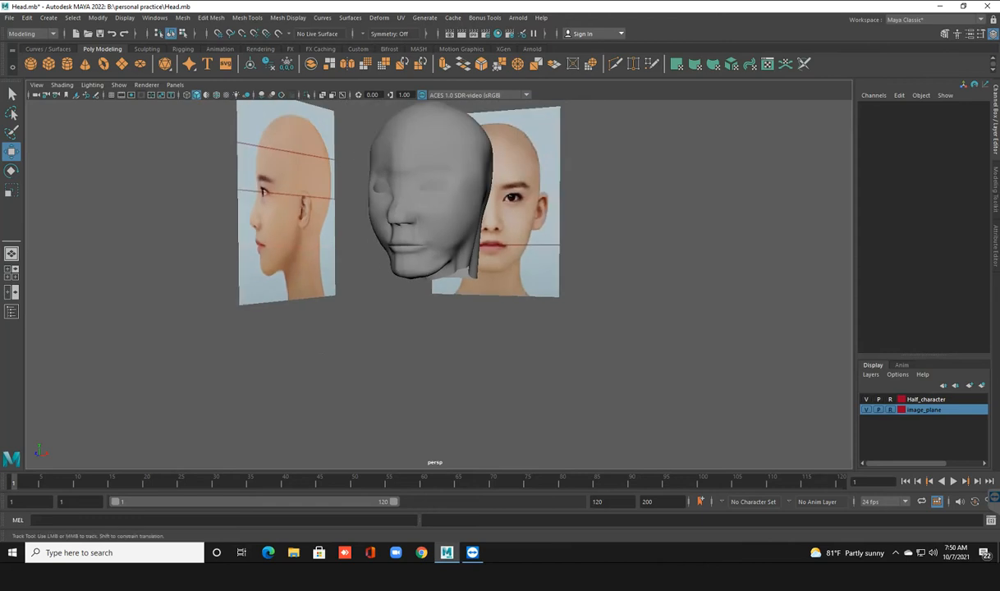
pyautogui.keyDown('alt'); pyautogui.moveTo(719, 226); pyautogui.dragTo(729, 267, button='middle'); pyautogui.keyUp('alt')
pyautogui.keyDown('alt'); pyautogui.moveTo(729, 266); pyautogui.dragTo(805, 237); pyautogui.keyUp('alt')
pyautogui.scroll(3, 805, 237)
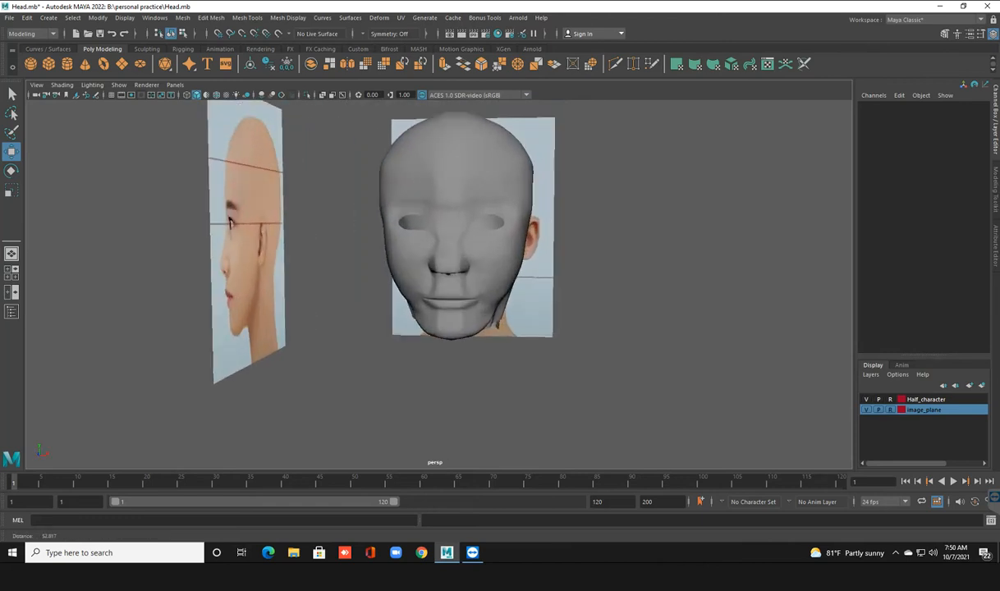
pyautogui.keyDown('alt'); pyautogui.moveTo(805, 237); pyautogui.dragTo(798, 265, button='middle'); pyautogui.keyUp('alt')
pyautogui.keyDown('alt'); pyautogui.moveTo(799, 265); pyautogui.dragTo(748, 281); pyautogui.keyUp('alt')
pyautogui.scroll(-2, 435, 275)
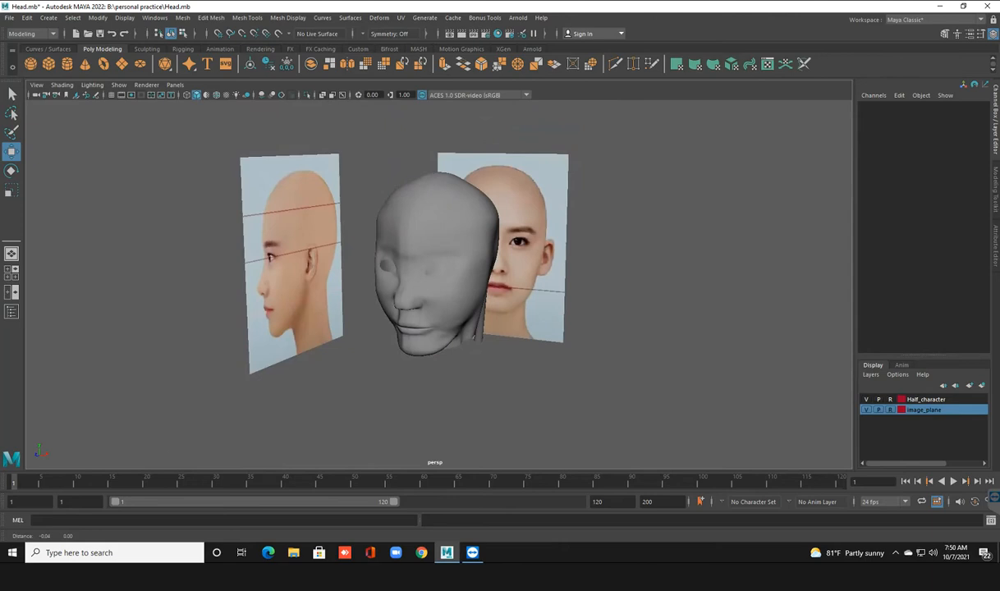
pyautogui.keyDown('alt'); pyautogui.moveTo(435, 275); pyautogui.dragTo(553, 233, button='middle'); pyautogui.keyUp('alt')
pyautogui.scroll(-4, 554, 233)
pyautogui.keyDown('alt'); pyautogui.moveTo(553, 234); pyautogui.dragTo(579, 243); pyautogui.keyUp('alt')
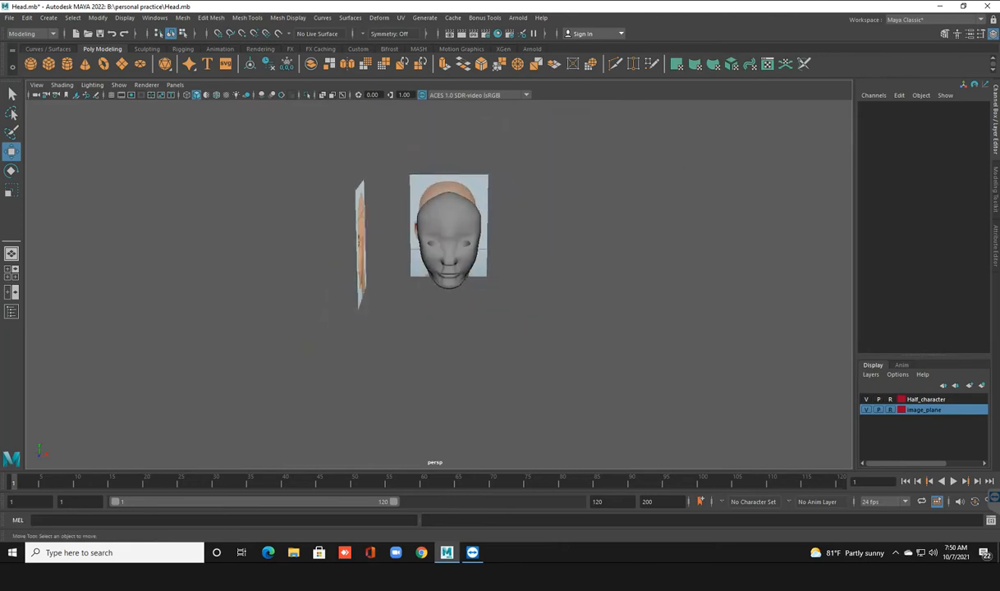
# Save the head scene and start a new empty scene with the grid hidden.
pyautogui.hotkey('ctrl', 'n')
pyautogui.press('Return')
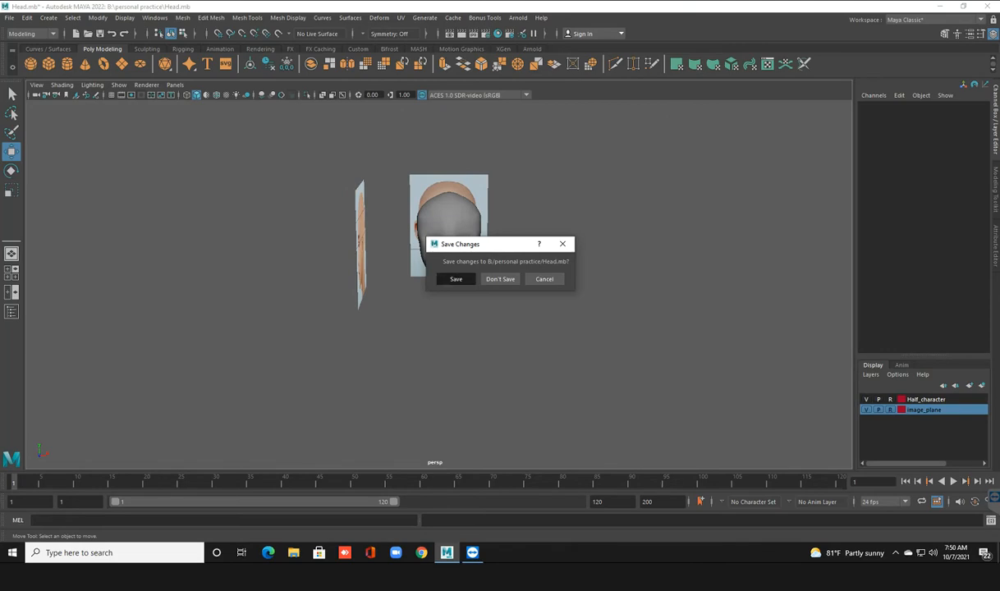
pyautogui.click(112, 95)
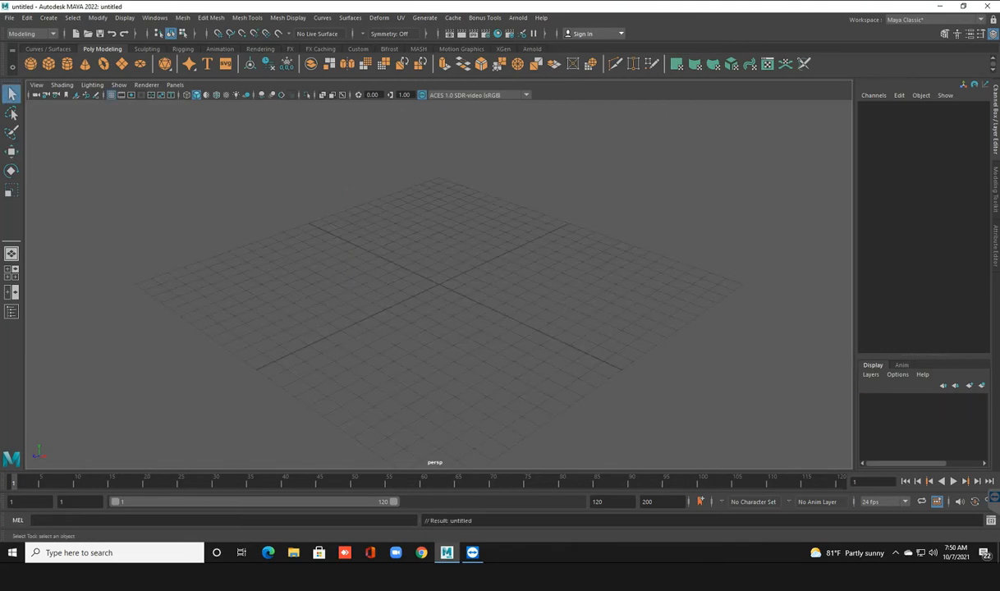
# Load ear.png from the Desktop as an image plane in the front view.
pyautogui.press('space')
pyautogui.press('space')
pyautogui.click(76, 96)
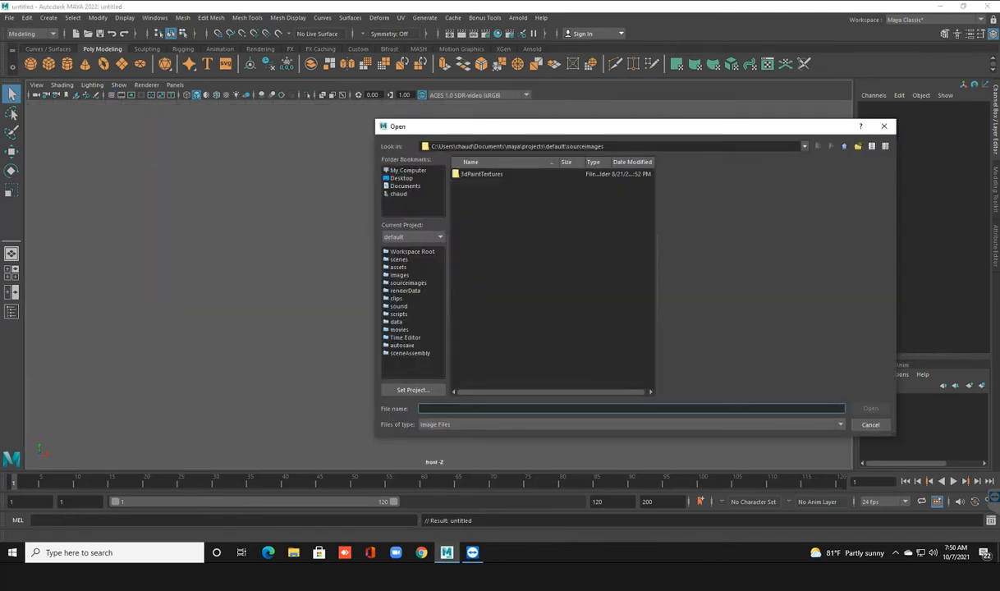
pyautogui.click(401, 178)
pyautogui.click(479, 193)
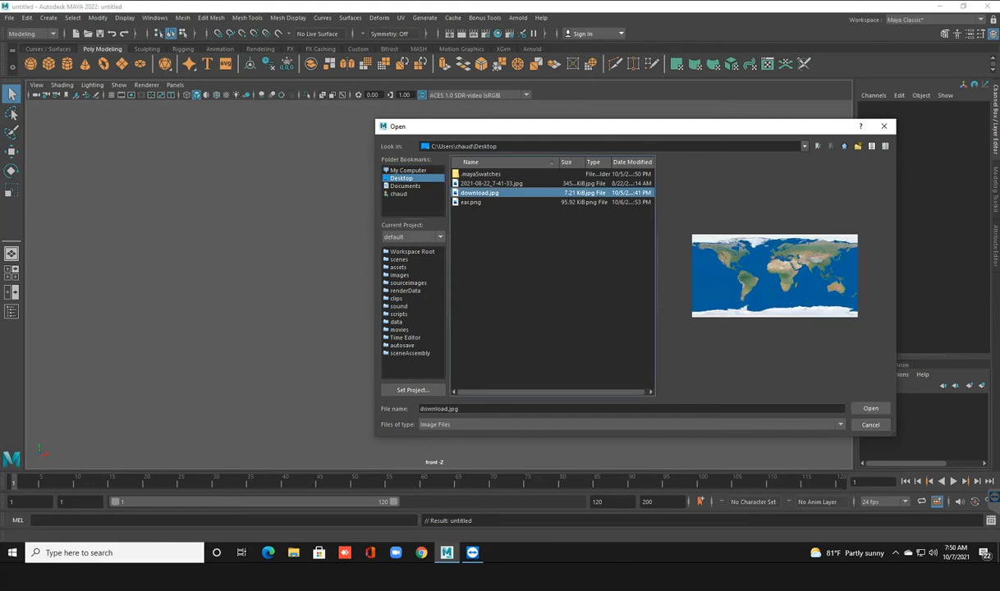
pyautogui.click(471, 202)
pyautogui.click(870, 409)
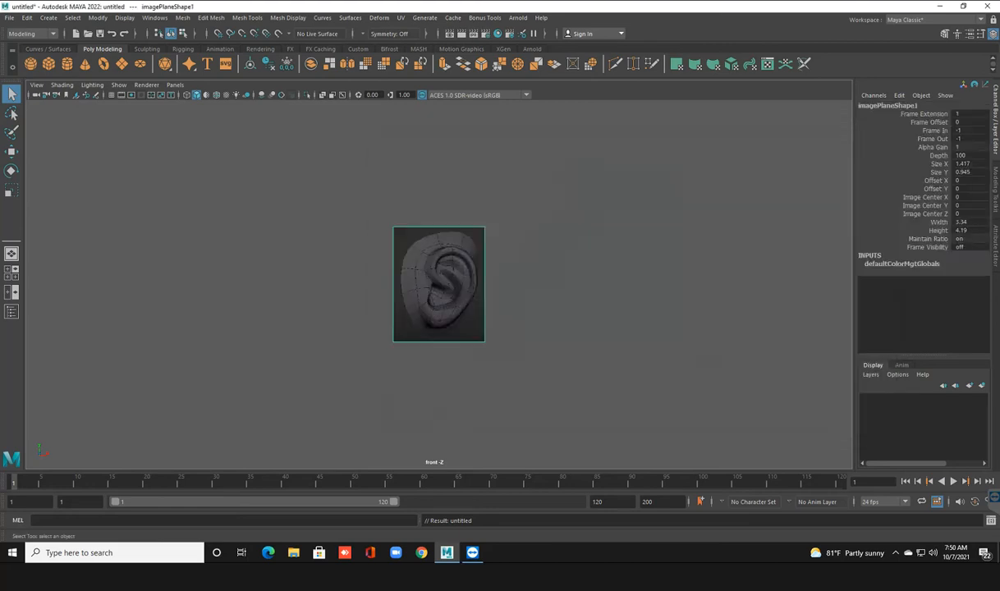
# Scale the ear image plane up to about three times its size and put it on a new display layer set to reference.
pyautogui.press('r')
pyautogui.moveTo(438, 284); pyautogui.dragTo(535, 284)
pyautogui.click(981, 385)
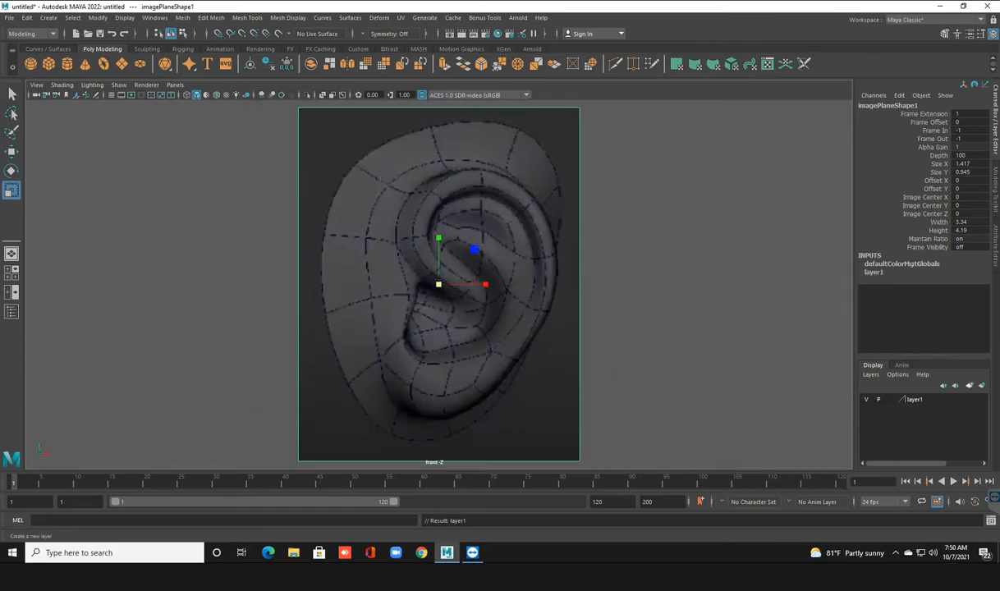
pyautogui.click(890, 400)
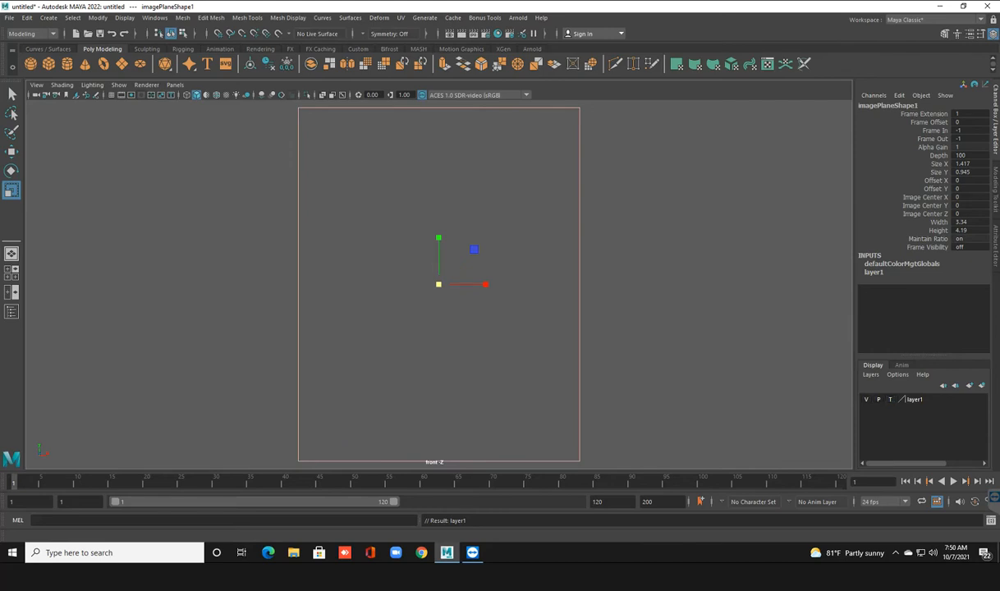
pyautogui.click(889, 400)
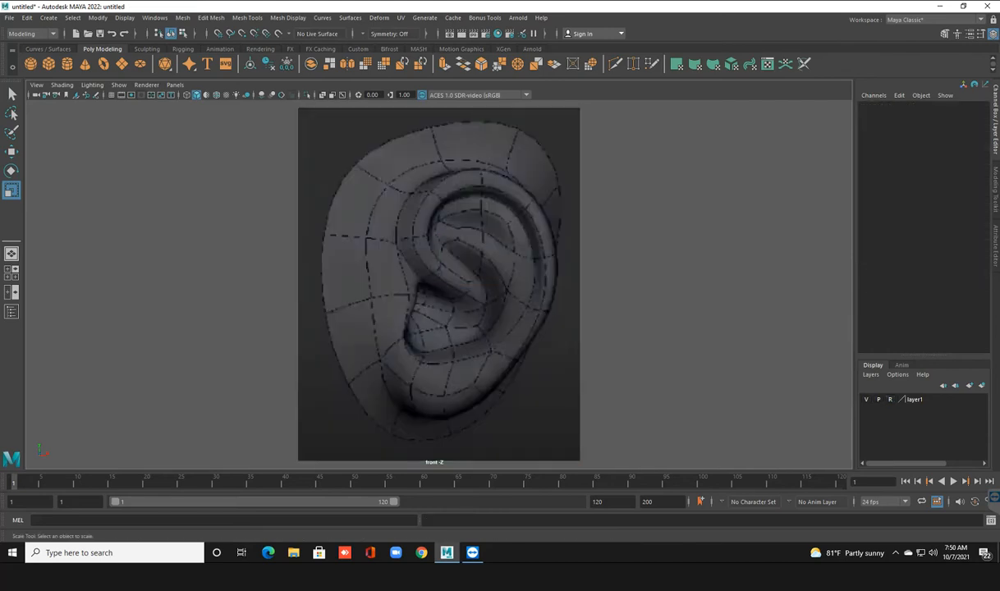
# Save the scene as Ear.mb in the personal practice folder.
pyautogui.hotkey('ctrl', 'shift', 's')
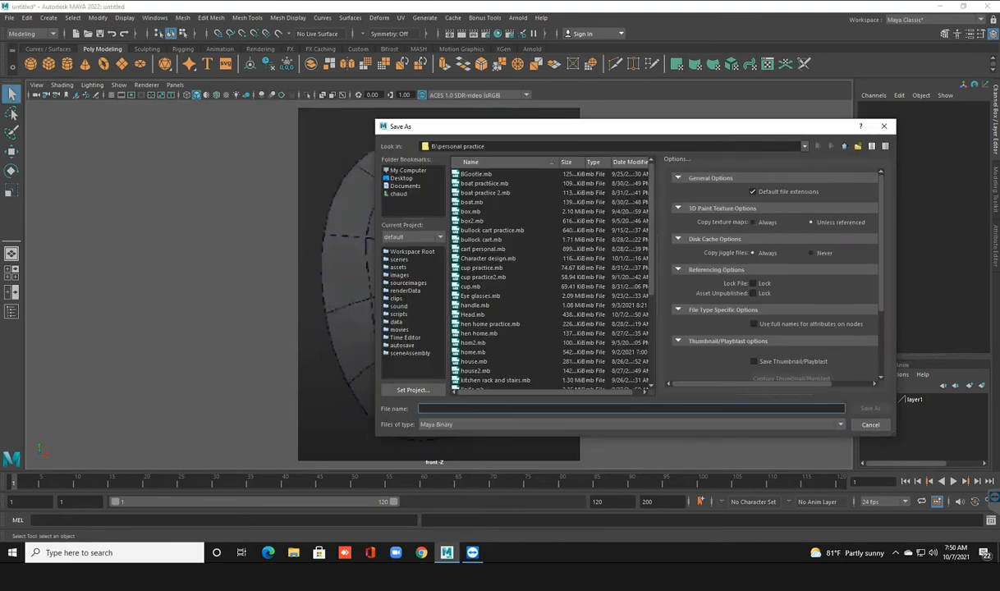
pyautogui.write('t')
pyautogui.press('Return')
pyautogui.press('r')
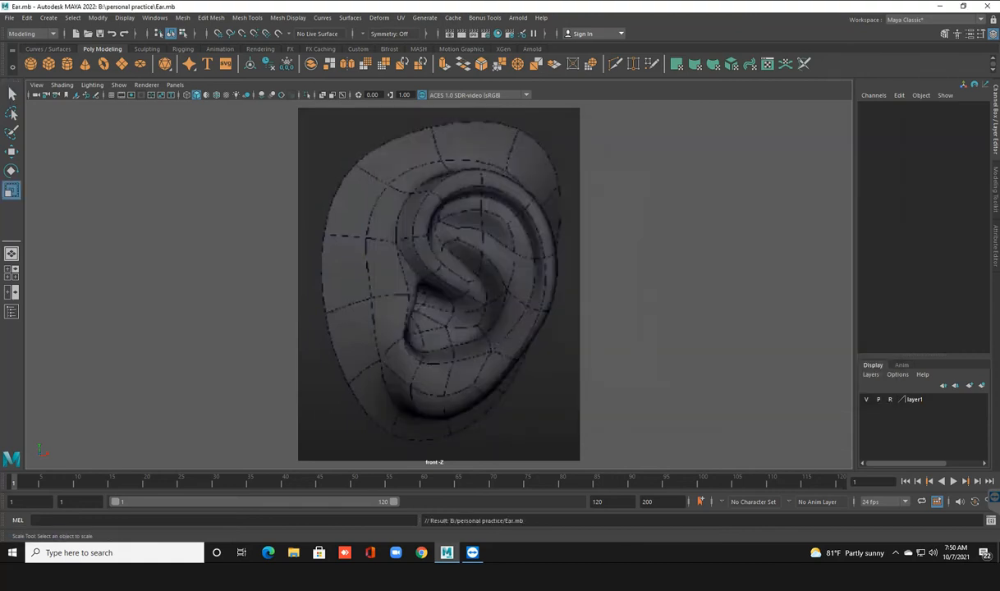
# Move the ear image plane back along Z to about -18.7 in the perspective view.
pyautogui.keyDown('alt'); pyautogui.moveTo(262, 206); pyautogui.dragTo(257, 205, button='middle'); pyautogui.keyUp('alt')
pyautogui.moveTo(257, 205); pyautogui.dragTo(273, 220)
pyautogui.scroll(2, 433, 283)
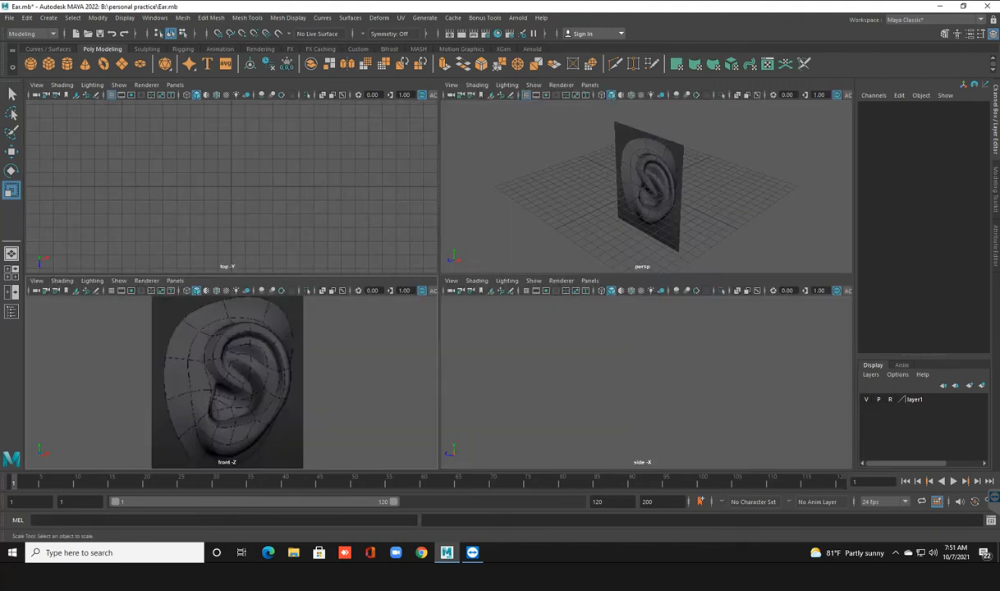
pyautogui.press('space')
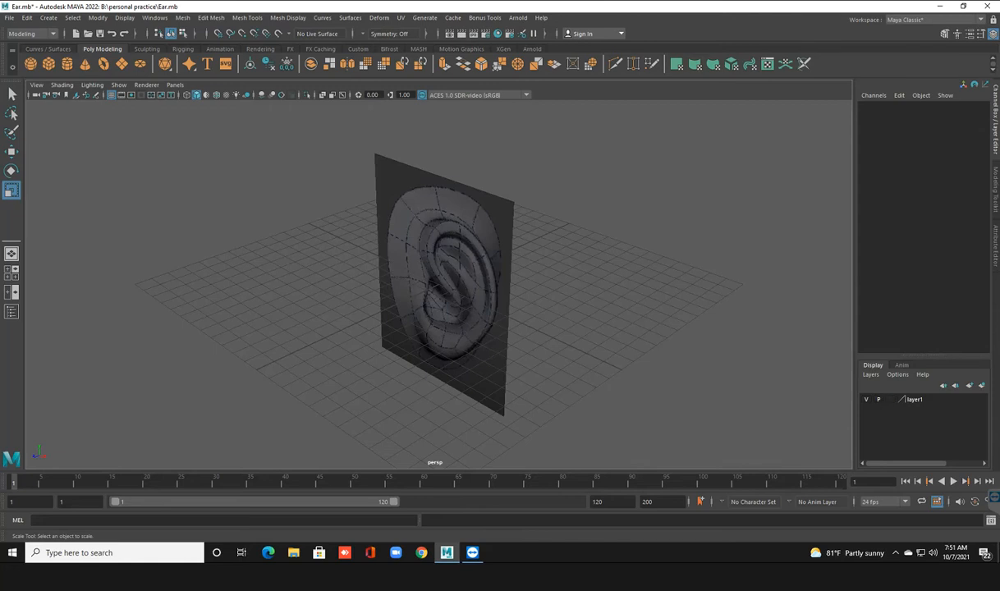
pyautogui.click(447, 279)
pyautogui.press('w')
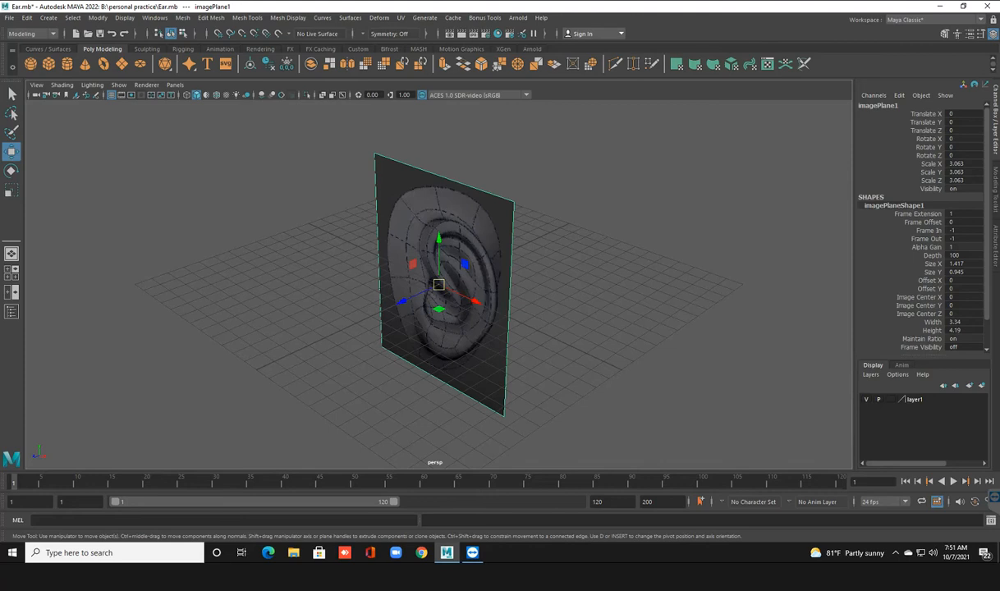
pyautogui.moveTo(401, 302); pyautogui.dragTo(597, 209)
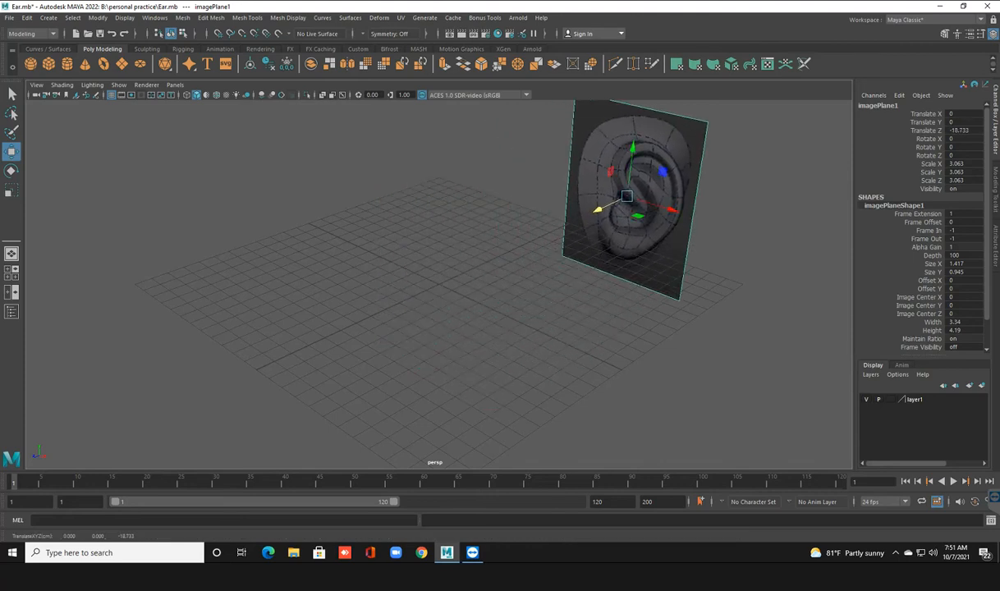
# Set the image plane's display layer back to reference and return to the maximized front view.
pyautogui.click(890, 400)
pyautogui.click(890, 400)
pyautogui.click(698, 361)
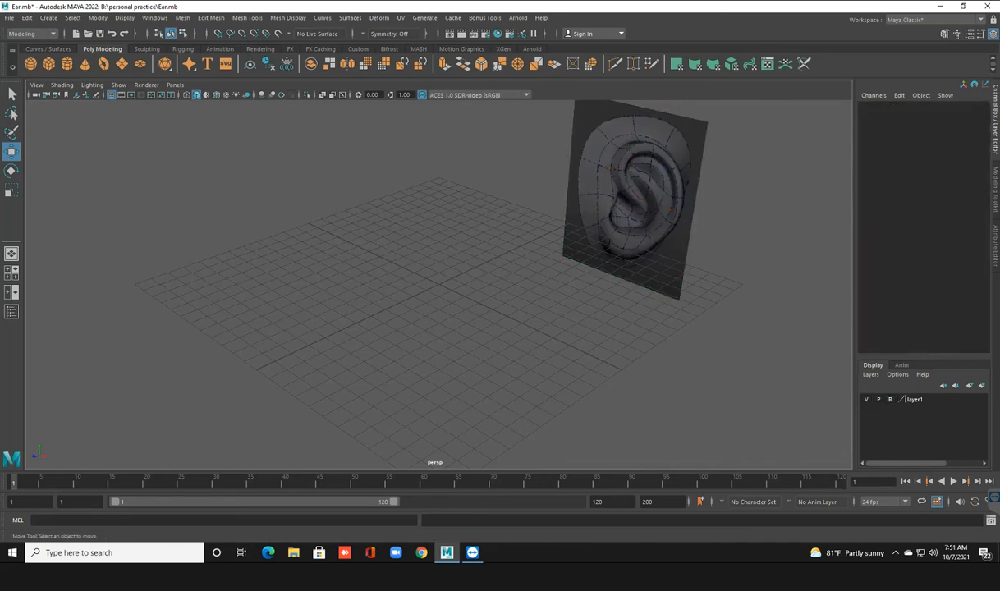
pyautogui.press('space')
pyautogui.press('space')
pyautogui.scroll(-1, 438, 284)
pyautogui.keyDown('alt'); pyautogui.moveTo(438, 284); pyautogui.dragTo(435, 298, button='middle'); pyautogui.keyUp('alt')
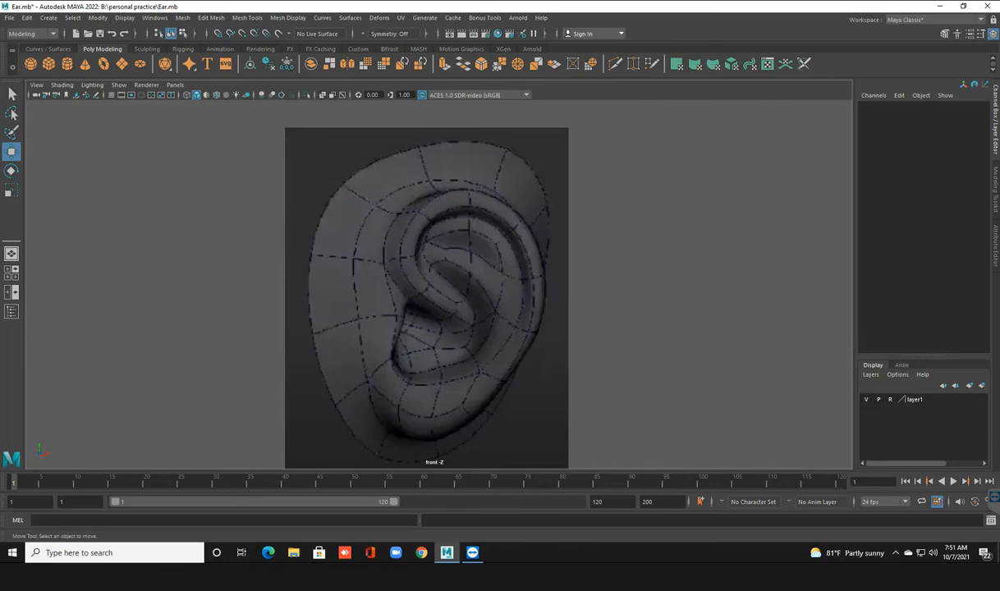
pyautogui.moveTo(360, 205); pyautogui.dragTo(513, 372)
pyautogui.keyDown('shift'); pyautogui.rightClick(477, 255); pyautogui.keyUp('shift')
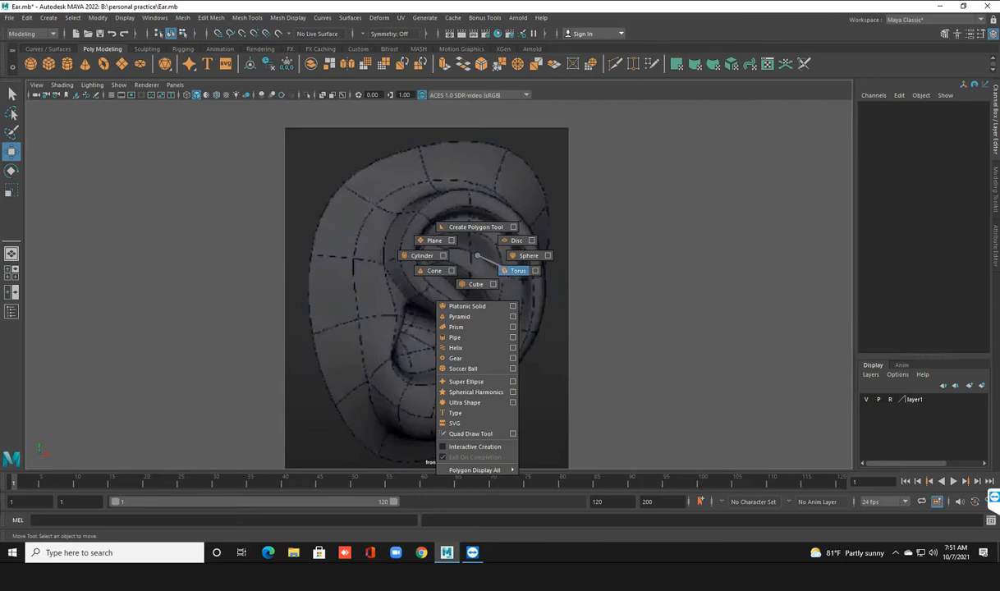
pyautogui.keyDown('shift'); pyautogui.moveTo(485, 255); pyautogui.dragTo(477, 255, button='right'); pyautogui.keyUp('shift')
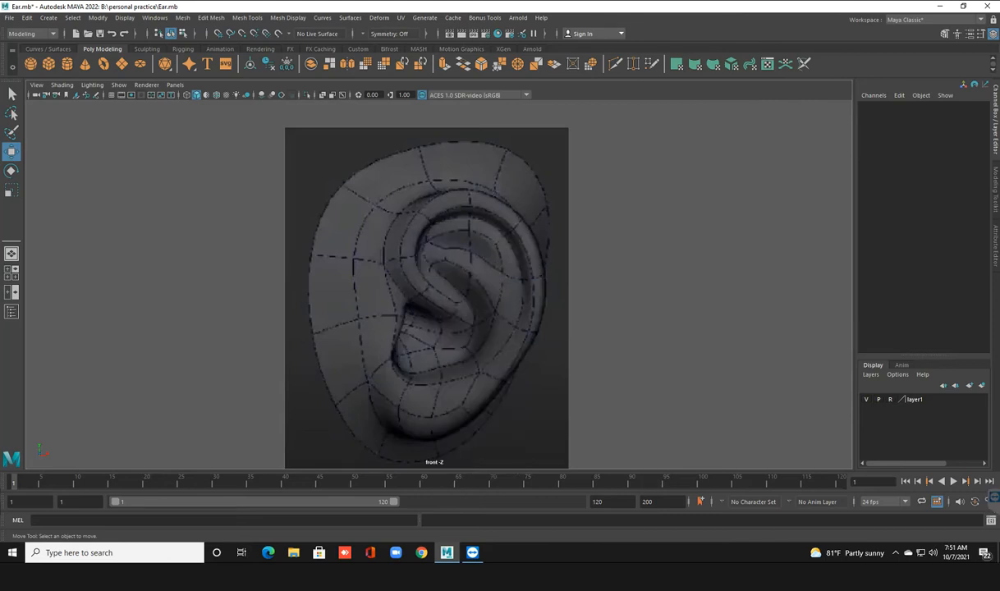
pyautogui.click(103, 63)
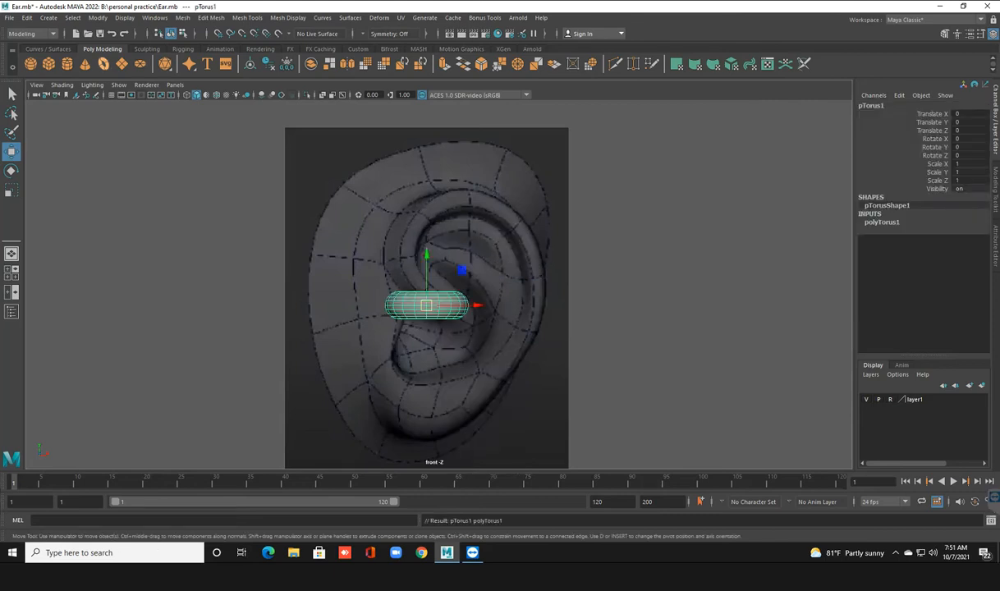
pyautogui.press('Delete')
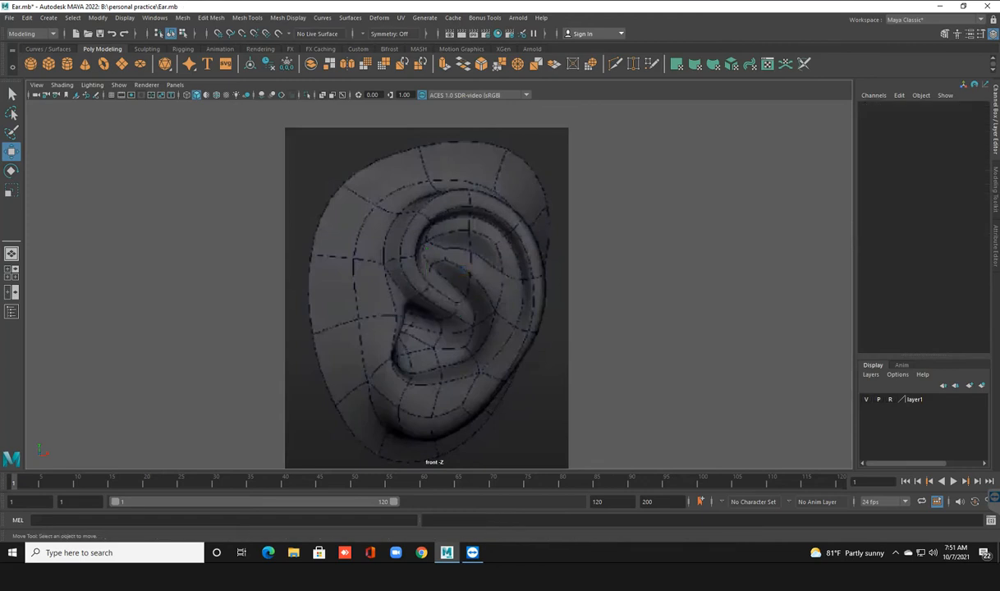
pyautogui.keyDown('shift'); pyautogui.rightClick(448, 255); pyautogui.keyUp('shift')
pyautogui.click(490, 270)
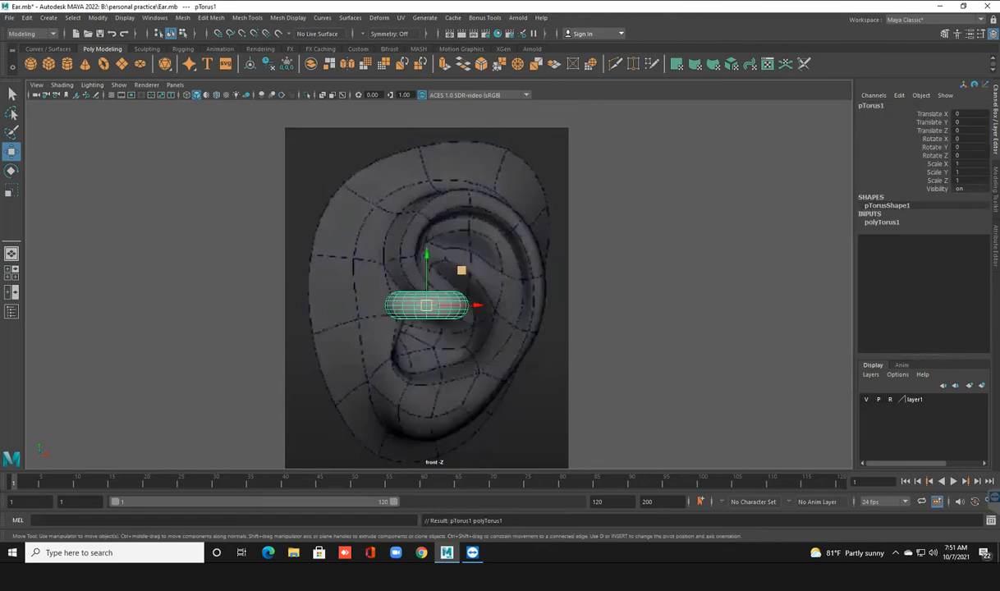
pyautogui.press('e')
pyautogui.moveTo(426, 260); pyautogui.dragTo(426, 271)
pyautogui.press('Delete')
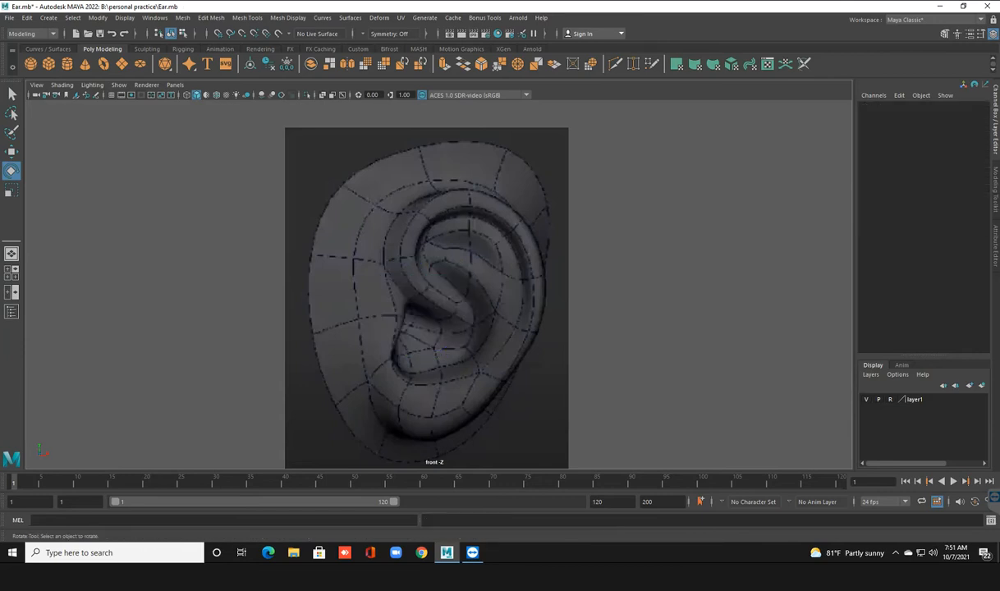
# Turn on interactive creation and draw a polygon torus with a radius of about 2.165 over the inner ear.
pyautogui.keyDown('shift'); pyautogui.moveTo(438, 269); pyautogui.dragTo(435, 460, button='right'); pyautogui.keyUp('shift')
pyautogui.keyDown('shift'); pyautogui.moveTo(414, 269); pyautogui.dragTo(448, 284, button='right'); pyautogui.keyUp('shift')
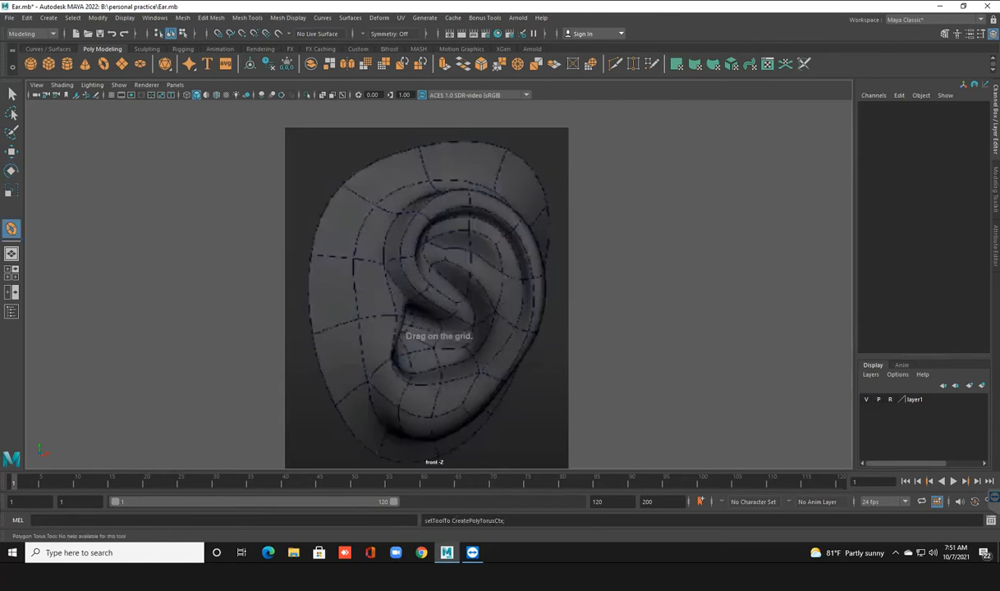
pyautogui.moveTo(470, 292); pyautogui.dragTo(528, 293)
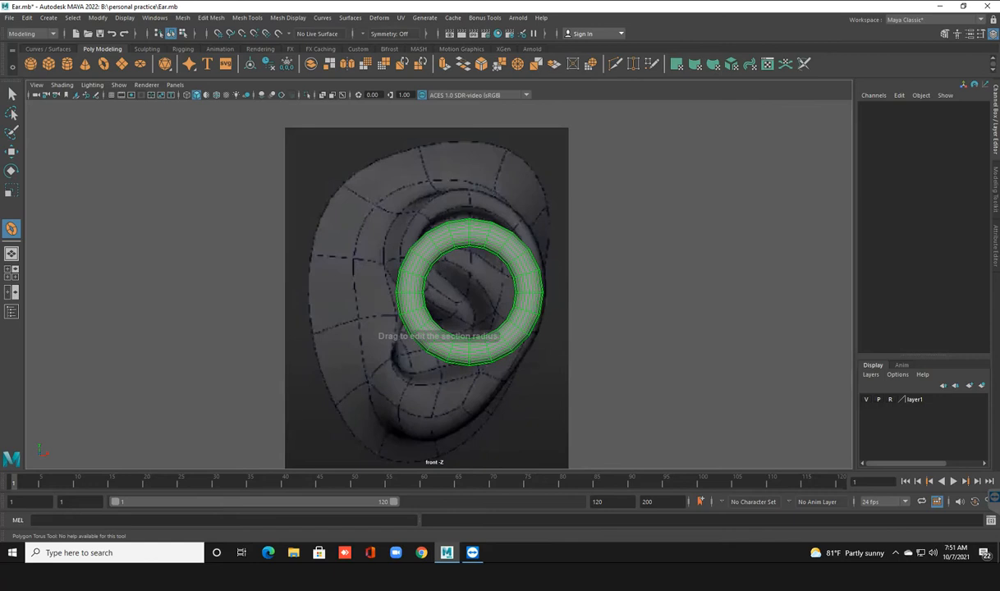
pyautogui.press('e')
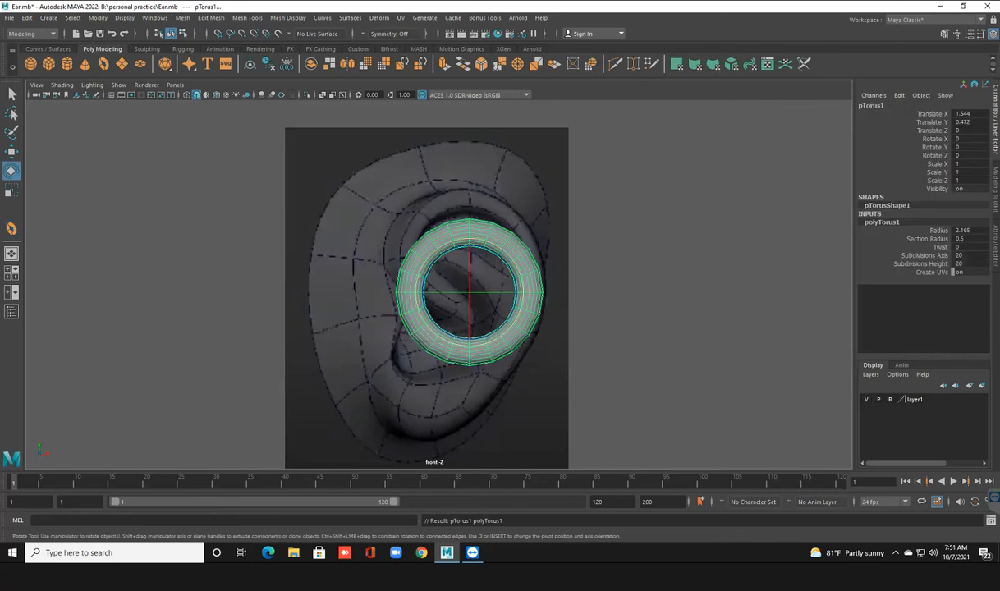
# Adjust the torus's section radius, trying 0.2 and 0.4 before settling on 0.3.
pyautogui.click(927, 239)
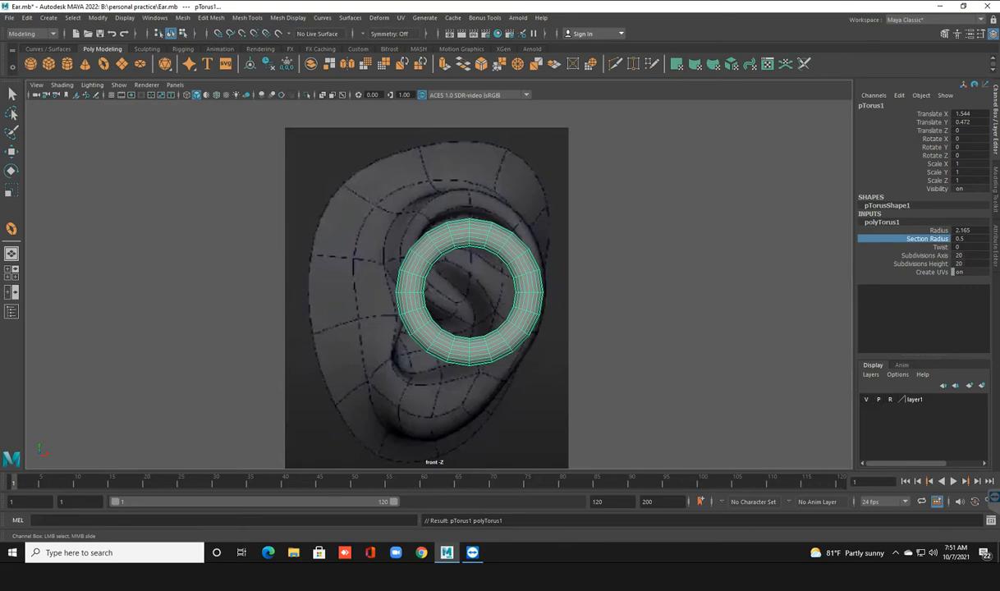
pyautogui.click(969, 239)
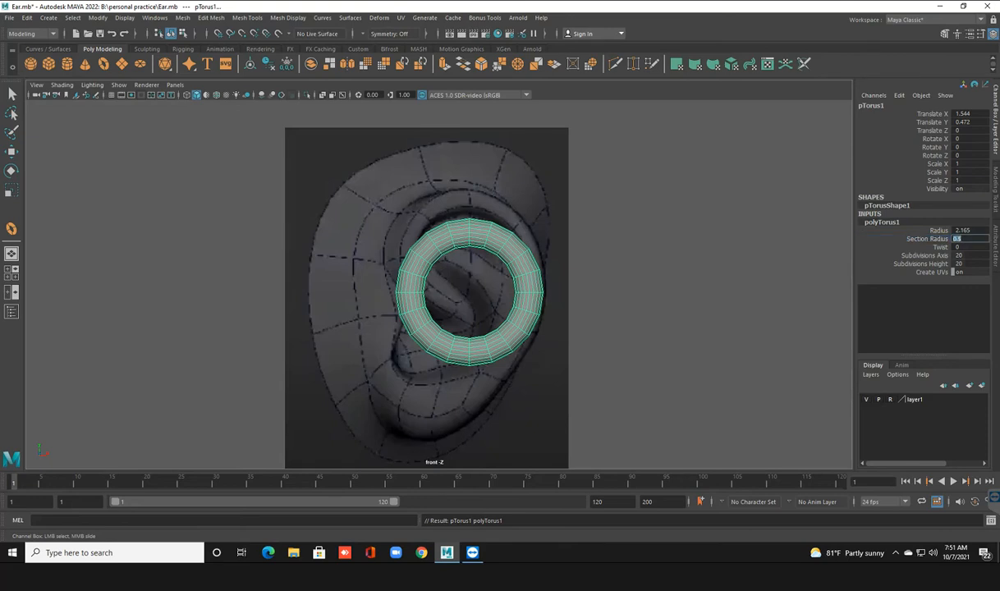
pyautogui.write('0.2')
pyautogui.press('Return')
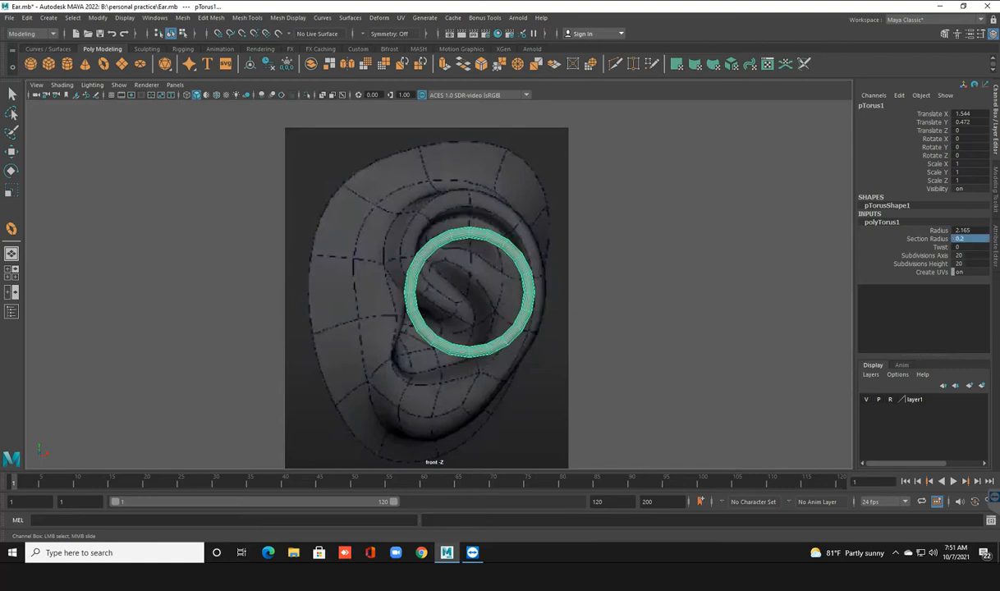
pyautogui.click(970, 239)
pyautogui.write('0.4')
pyautogui.press('Return')
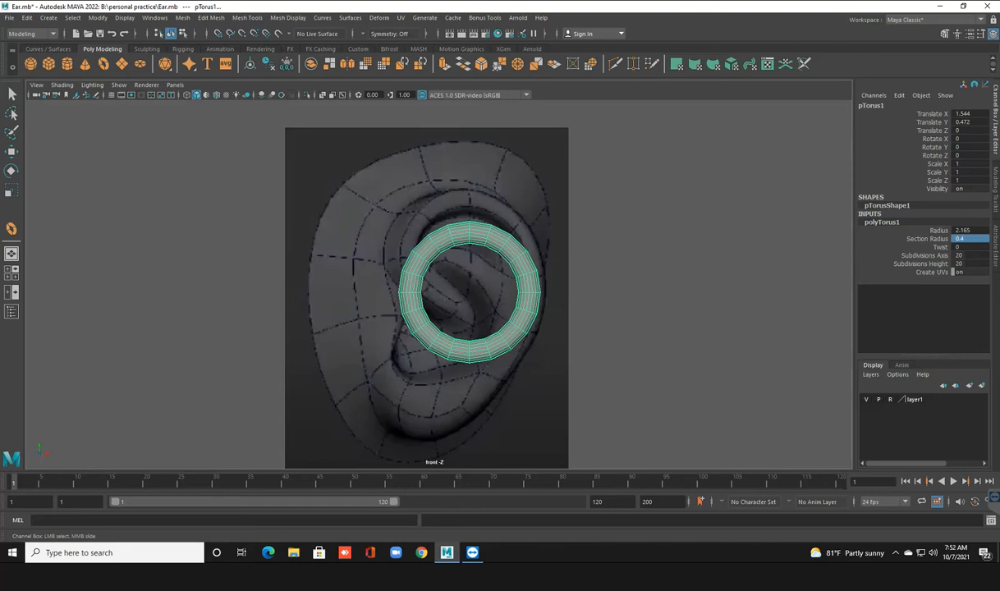
pyautogui.click(969, 239)
pyautogui.write('0')
pyautogui.press('Return')
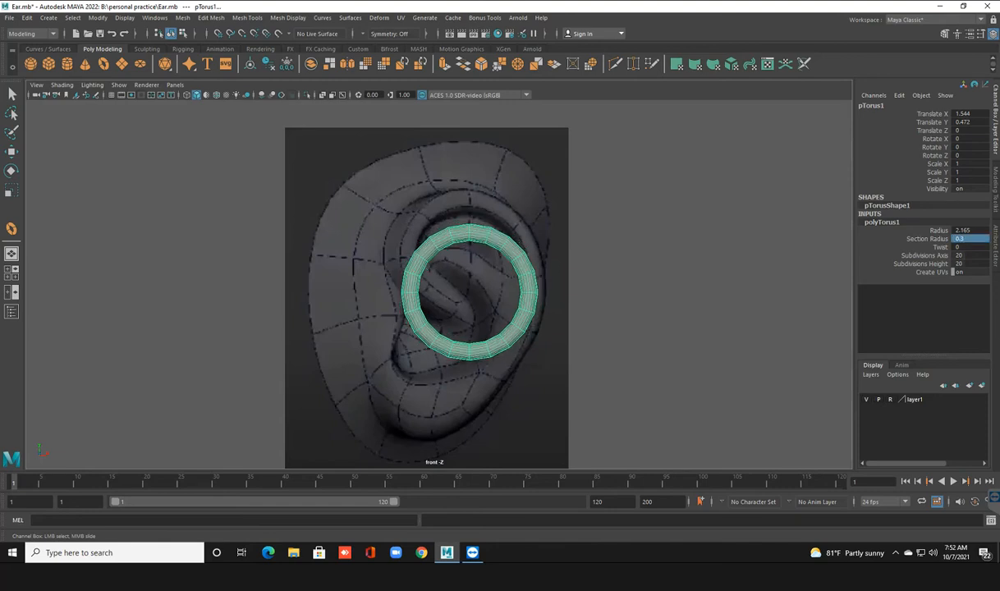
# Set the torus to 11 axis subdivisions and 8 height subdivisions.
pyautogui.click(963, 255)
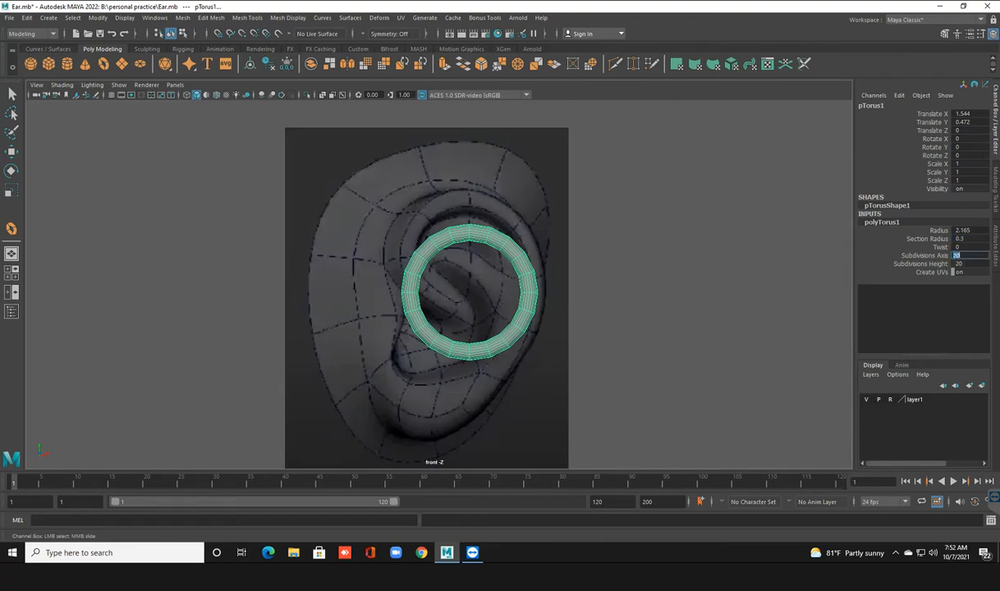
pyautogui.write('11')
pyautogui.press('Return')
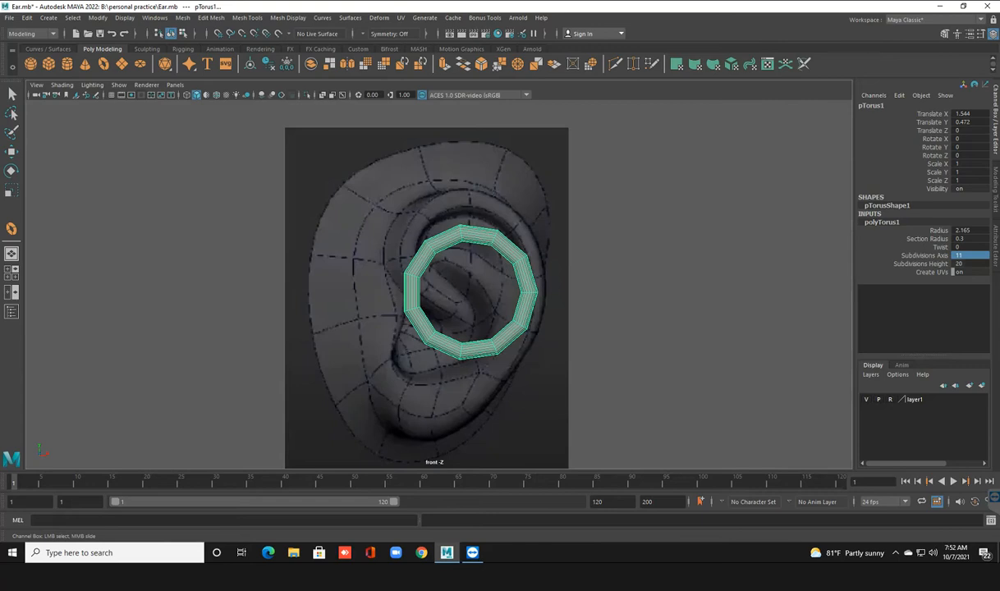
pyautogui.click(964, 263)
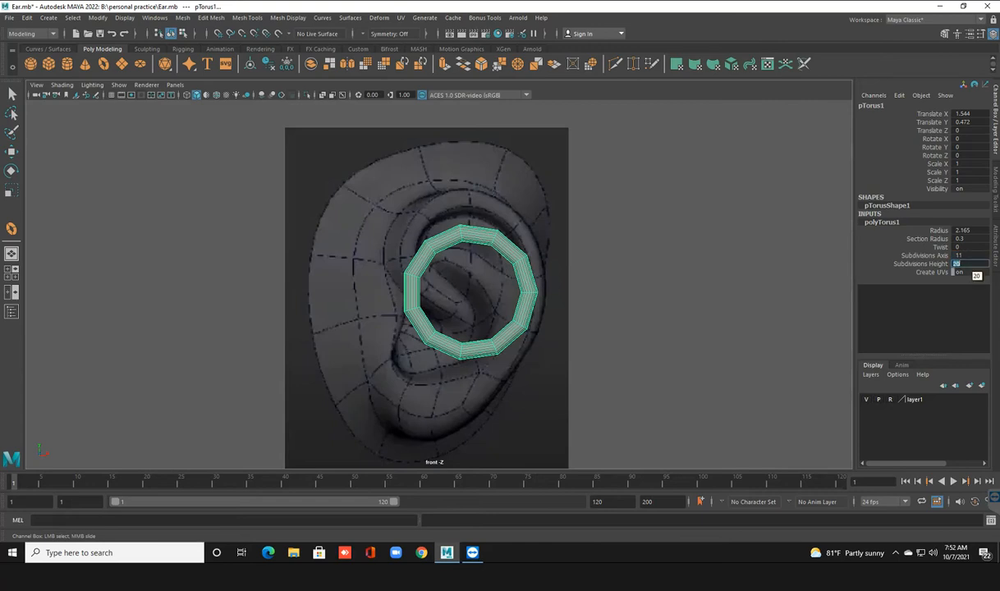
pyautogui.write('8')
pyautogui.press('Return')
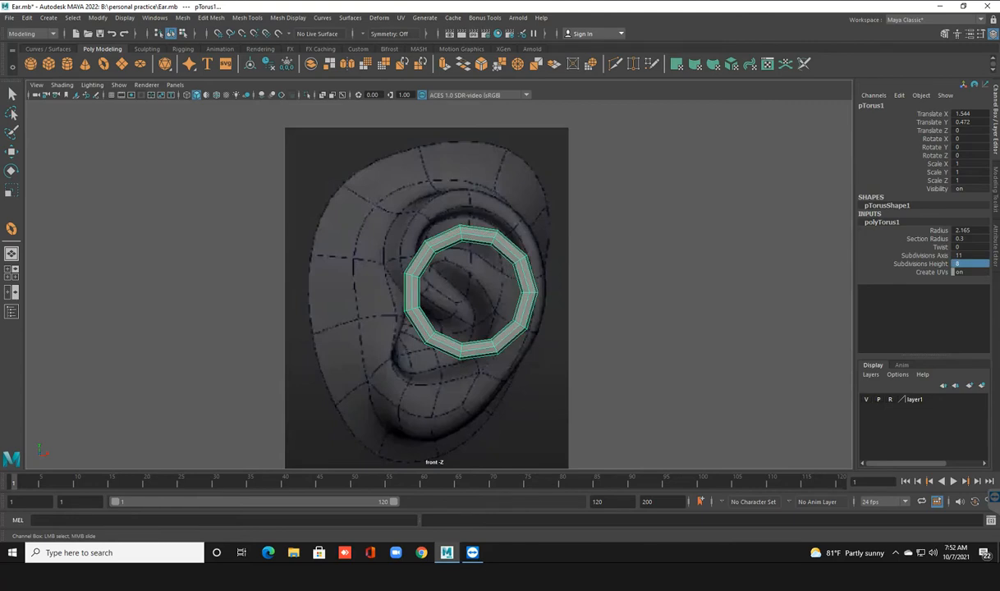
# Show the torus in wireframe and move its upper and outer vertex rings onto the upper rim of the ear reference.
pyautogui.scroll(2, 427, 283)
pyautogui.keyDown('alt'); pyautogui.moveTo(427, 283); pyautogui.dragTo(427, 256, button='middle'); pyautogui.keyUp('alt')
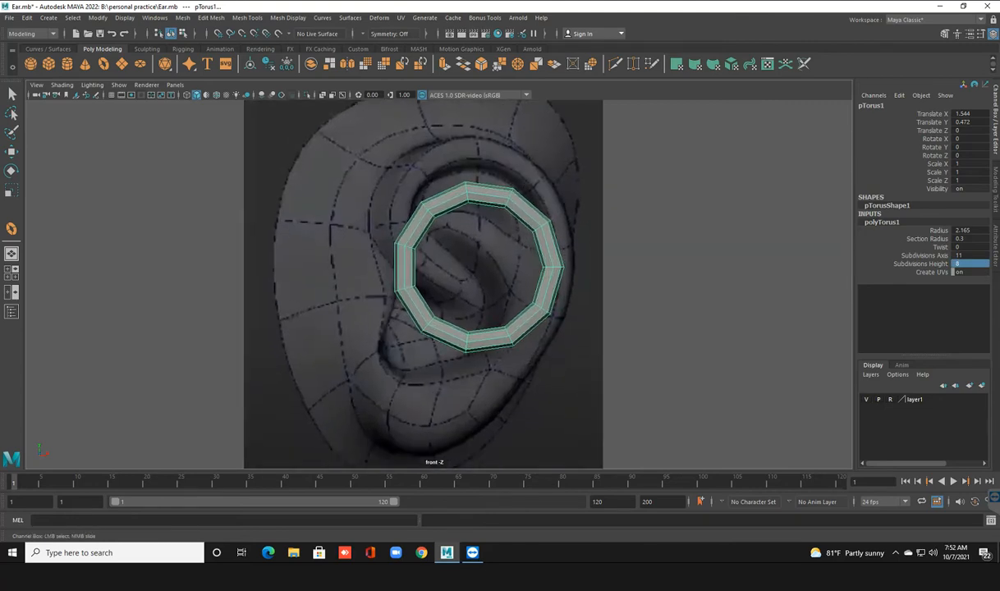
pyautogui.press('4')
pyautogui.moveTo(500, 198); pyautogui.dragTo(451, 198, button='right')
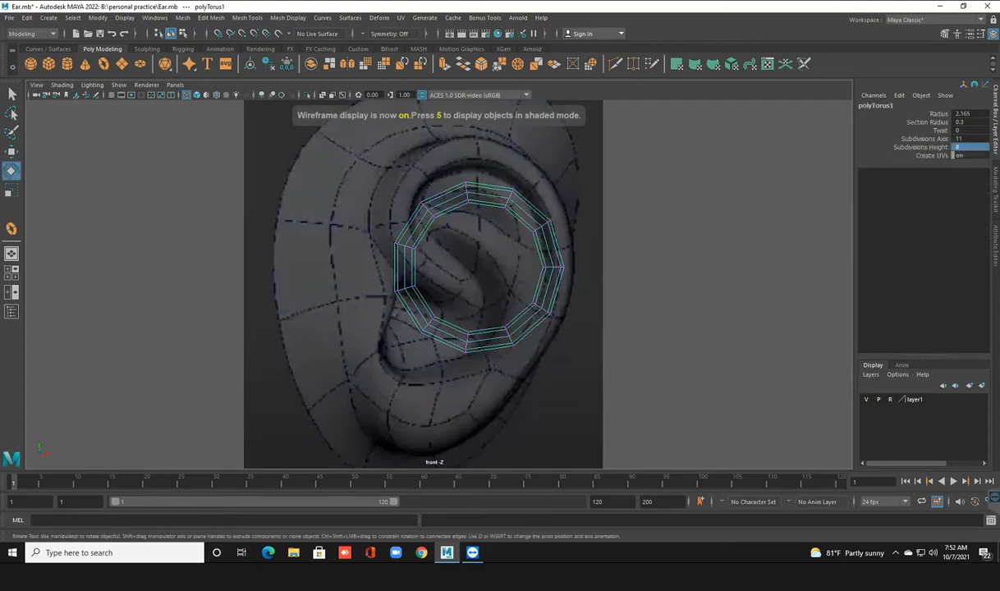
pyautogui.moveTo(421, 136); pyautogui.dragTo(456, 146)
pyautogui.press('w')
pyautogui.click(509, 197)
pyautogui.moveTo(509, 197); pyautogui.dragTo(526, 169)
pyautogui.click(540, 226)
pyautogui.moveTo(541, 226); pyautogui.dragTo(491, 271)
pyautogui.click(554, 264)
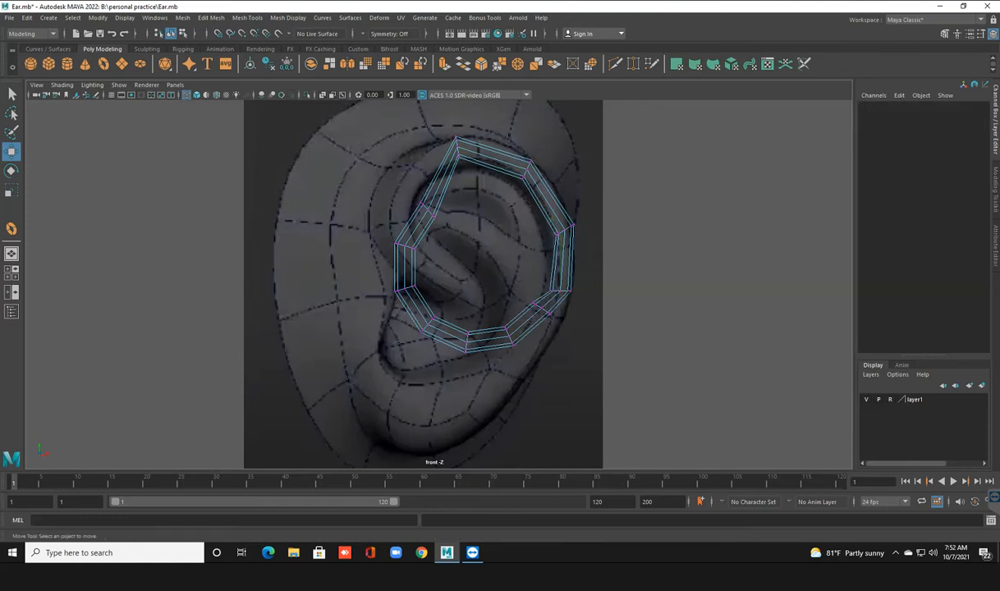
pyautogui.click(532, 304)
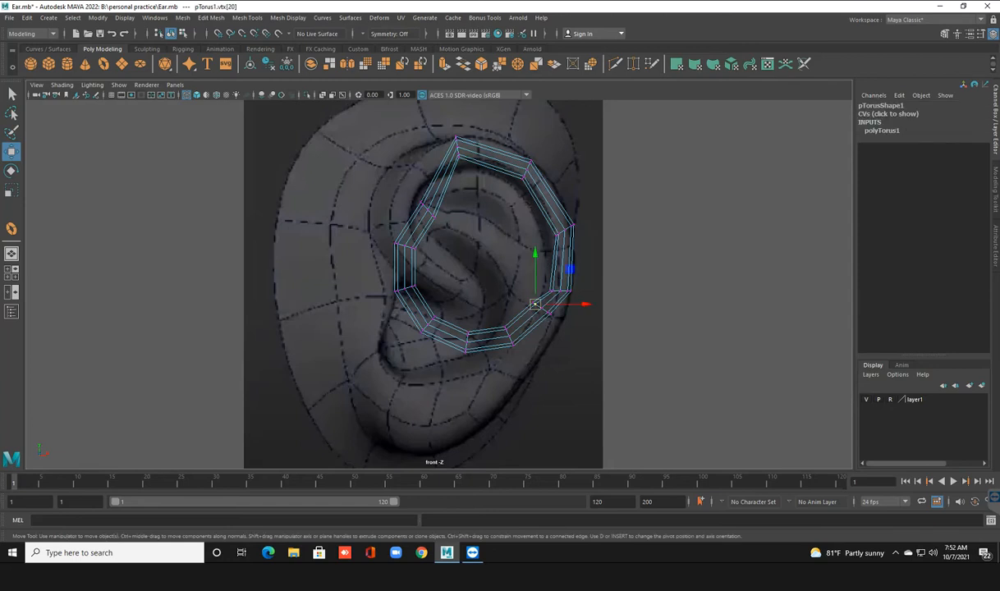
pyautogui.moveTo(534, 304)
pyautogui.mouseDown()
pyautogui.moveTo(556, 320)
pyautogui.moveTo(533, 301)
pyautogui.mouseUp()
pyautogui.hotkey('ctrl', 'z')
# Move the torus's lower-right and bottom vertex rings along the outer rim of the ear down to the lobe.
pyautogui.moveTo(557, 343); pyautogui.dragTo(493, 378)
pyautogui.click(509, 337)
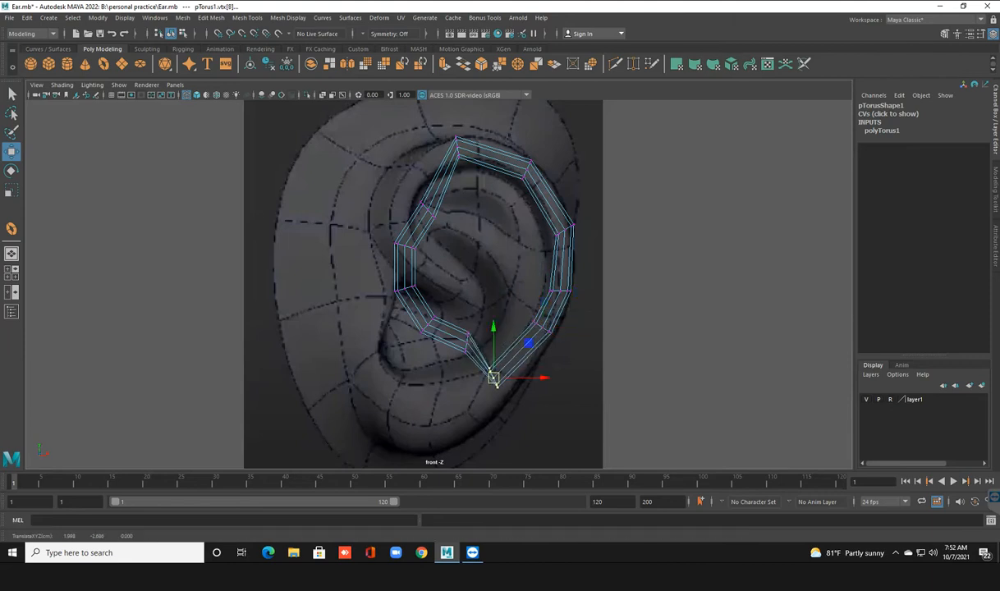
pyautogui.click(464, 339)
pyautogui.moveTo(464, 340); pyautogui.dragTo(435, 411)
pyautogui.click(492, 377)
pyautogui.moveTo(493, 377); pyautogui.dragTo(495, 386)
pyautogui.click(435, 416)
# Move the remaining inner-side vertex rings to follow the front of the lobe, the upper rim's start and the fold above the ear canal.
pyautogui.keyDown('alt'); pyautogui.moveTo(435, 416); pyautogui.dragTo(473, 400, button='middle'); pyautogui.keyUp('alt')
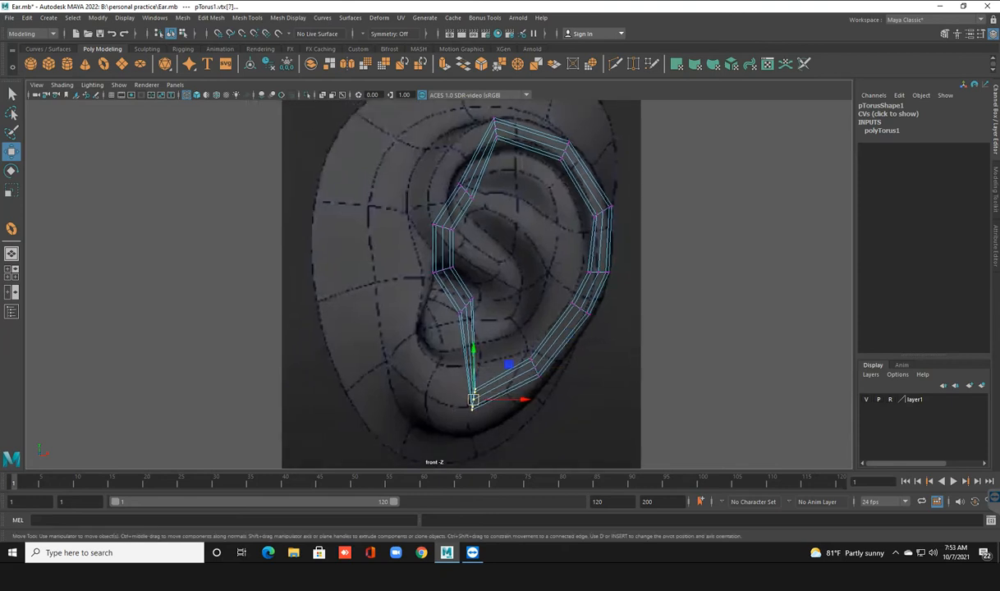
pyautogui.click(465, 305)
pyautogui.moveTo(465, 305); pyautogui.dragTo(410, 370)
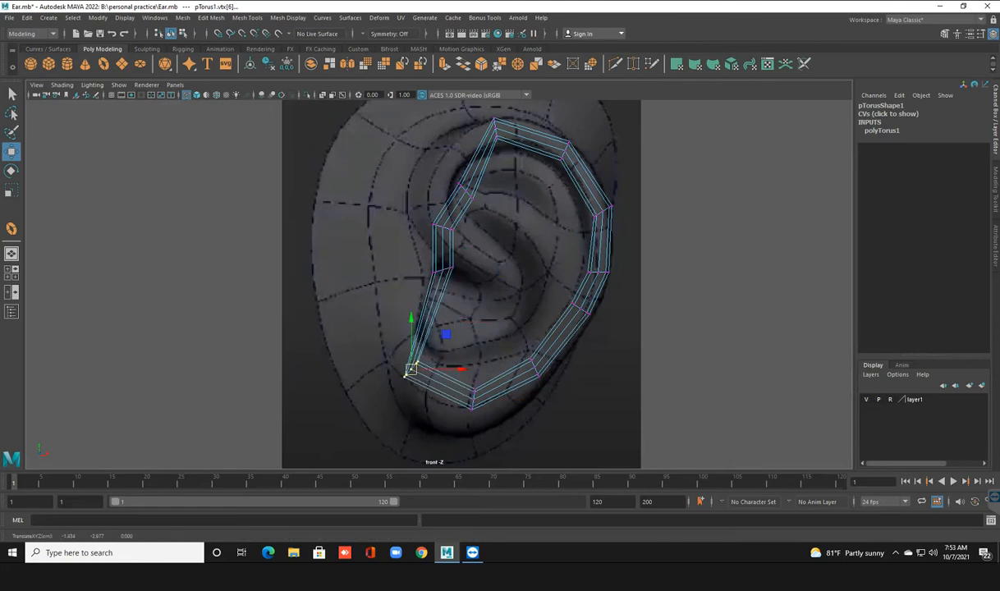
pyautogui.click(457, 187)
pyautogui.moveTo(458, 186); pyautogui.dragTo(437, 158)
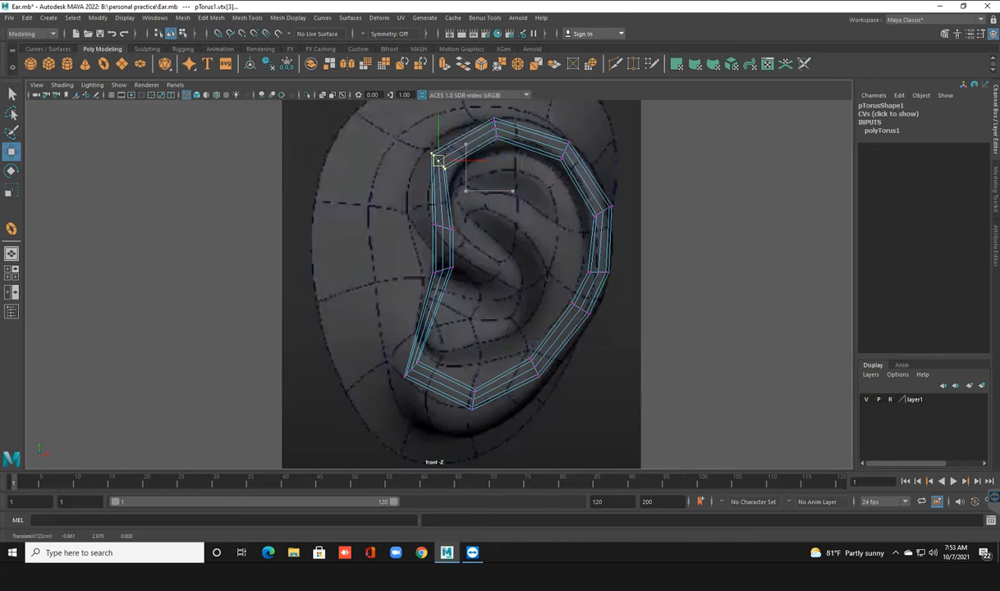
pyautogui.moveTo(389, 204); pyautogui.dragTo(467, 268)
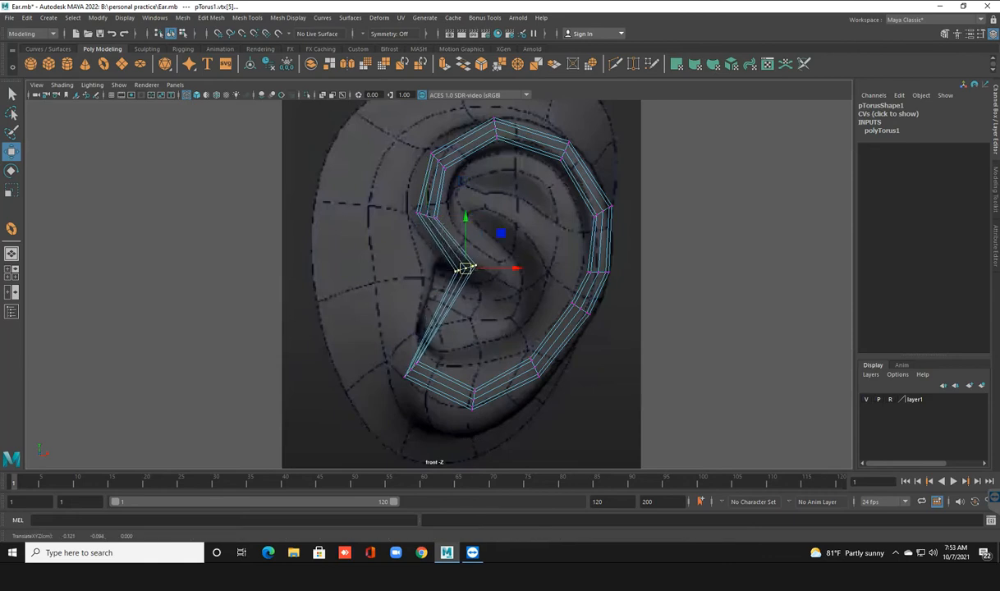
# Move the bottom and lobe-front vertex rings of the torus closer to the lobe edge in the ear reference.
pyautogui.moveTo(388, 347); pyautogui.dragTo(412, 363)
pyautogui.moveTo(468, 349); pyautogui.dragTo(460, 406)
pyautogui.moveTo(375, 335); pyautogui.dragTo(422, 374)
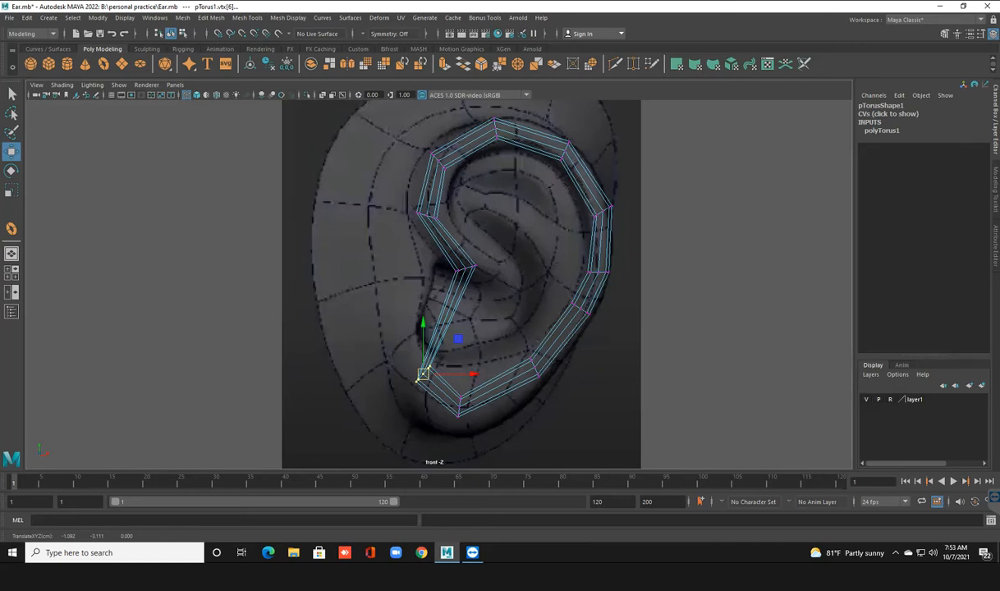
# Move the ring at the front notch downward, turn on smooth preview, and shift the lobe-front ring onto the reference outline.
pyautogui.click(471, 268)
pyautogui.moveTo(465, 269); pyautogui.dragTo(469, 294)
pyautogui.press('3')
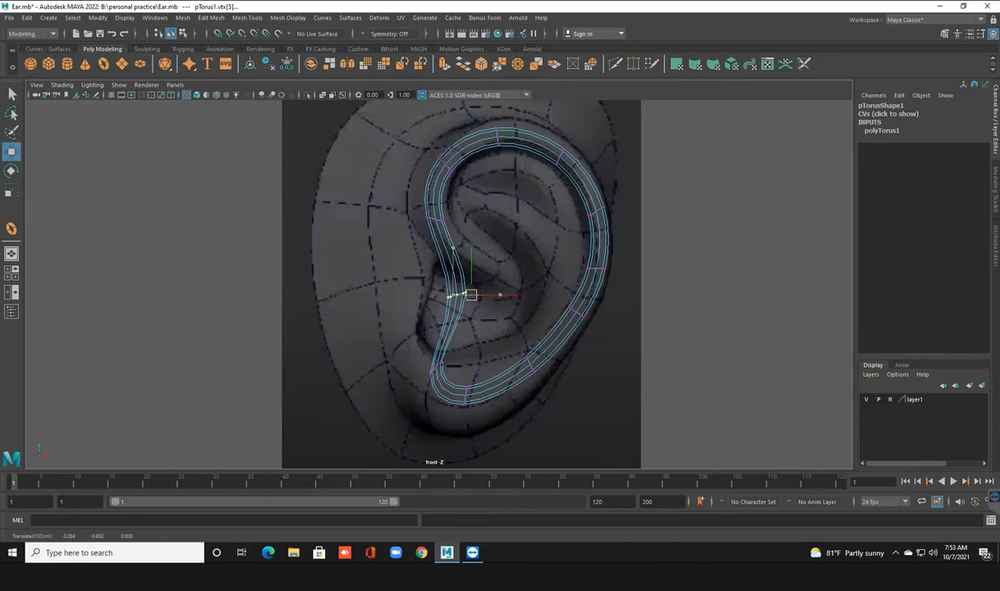
pyautogui.click(423, 372)
pyautogui.moveTo(440, 361); pyautogui.dragTo(426, 362)
# Return to object selection and examine the smoothed torus in perspective, particularly its lobe section.
pyautogui.scroll(3, 460, 293)
pyautogui.keyDown('alt'); pyautogui.moveTo(461, 293); pyautogui.dragTo(409, 274, button='middle'); pyautogui.keyUp('alt')
pyautogui.scroll(1, 406, 314)
pyautogui.moveTo(451, 265); pyautogui.dragTo(543, 240, button='right')
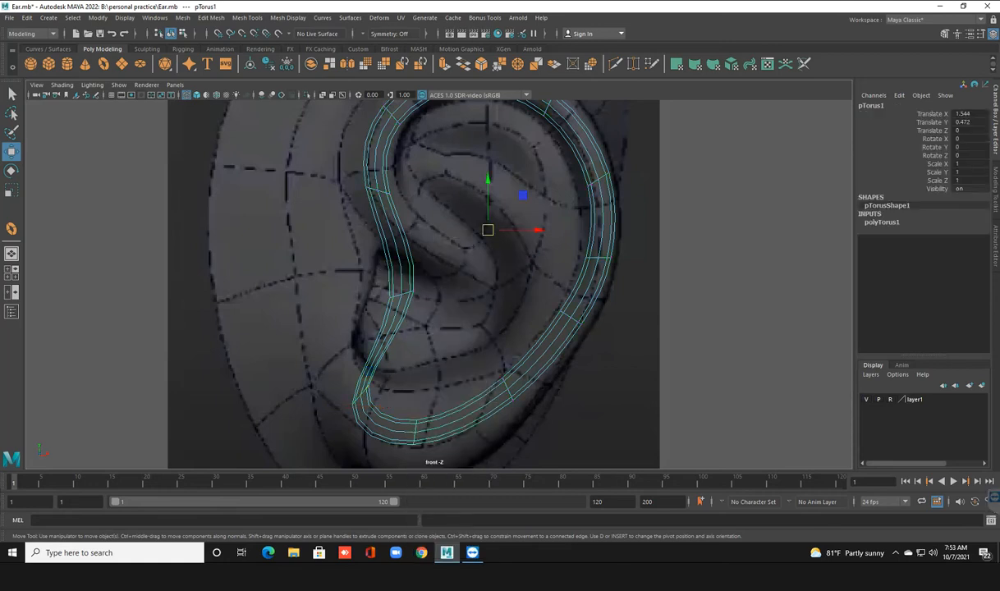
pyautogui.press('space')
pyautogui.press('space')
pyautogui.scroll(2, 525, 247)
pyautogui.keyDown('alt'); pyautogui.moveTo(525, 246); pyautogui.dragTo(616, 240); pyautogui.keyUp('alt')
pyautogui.scroll(2, 509, 304)
pyautogui.keyDown('alt'); pyautogui.moveTo(509, 304); pyautogui.dragTo(537, 245, button='middle'); pyautogui.keyUp('alt')
pyautogui.keyDown('alt'); pyautogui.moveTo(538, 244); pyautogui.dragTo(501, 261); pyautogui.keyUp('alt')
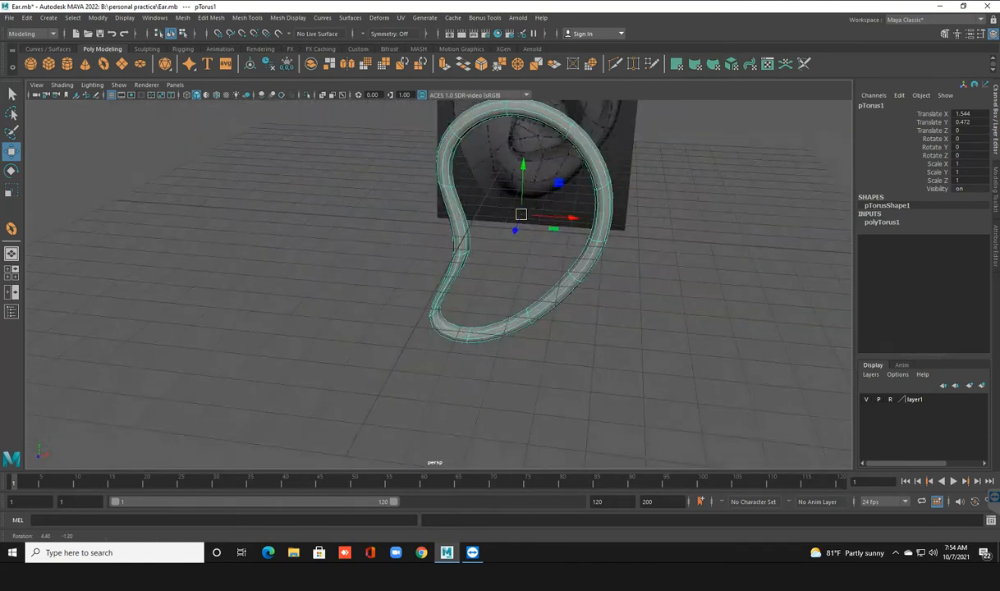
pyautogui.scroll(2, 500, 261)
pyautogui.keyDown('alt'); pyautogui.moveTo(501, 261); pyautogui.dragTo(484, 172, button='middle'); pyautogui.keyUp('alt')
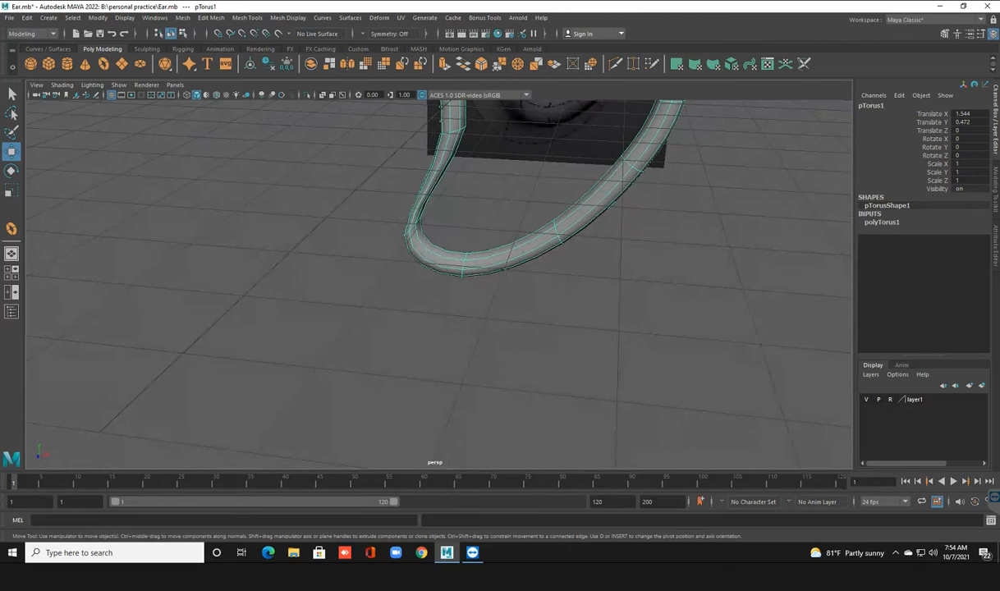
# Select the upper vertices along the lobe section in perspective and move them upward to thicken the lobe.
pyautogui.press('space')
pyautogui.press('space')
pyautogui.keyDown('alt'); pyautogui.moveTo(308, 353); pyautogui.dragTo(332, 279, button='middle'); pyautogui.keyUp('alt')
pyautogui.moveTo(319, 277); pyautogui.dragTo(530, 405)
pyautogui.press('space')
pyautogui.press('space')
pyautogui.keyDown('alt'); pyautogui.moveTo(526, 246); pyautogui.dragTo(584, 226); pyautogui.keyUp('alt')
pyautogui.keyDown('alt'); pyautogui.moveTo(447, 286); pyautogui.dragTo(486, 265); pyautogui.keyUp('alt')
pyautogui.moveTo(485, 265); pyautogui.dragTo(427, 265, button='right')
pyautogui.click(470, 287)
pyautogui.keyDown('shift'); pyautogui.click(472, 277); pyautogui.keyUp('shift')
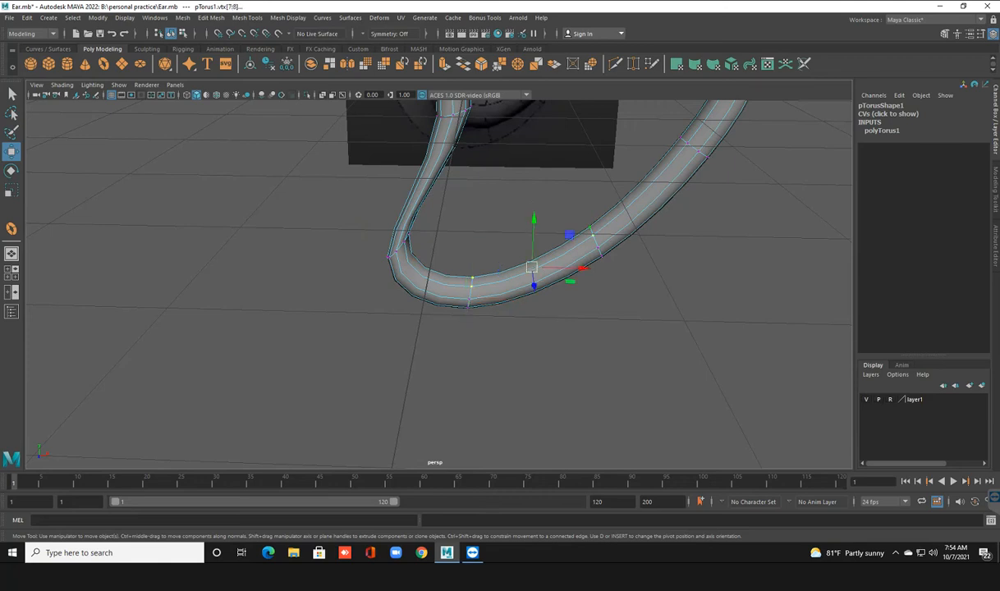
pyautogui.moveTo(534, 238); pyautogui.dragTo(533, 210)
# Select the adjoining front faces of the lobe section and pull them forward.
pyautogui.keyDown('alt'); pyautogui.moveTo(599, 402); pyautogui.dragTo(698, 369); pyautogui.keyUp('alt')
pyautogui.rightClick(527, 266)
pyautogui.moveTo(527, 266); pyautogui.dragTo(526, 293, button='right')
pyautogui.click(410, 330)
pyautogui.keyDown('shift'); pyautogui.click(484, 329); pyautogui.keyUp('shift')
pyautogui.keyDown('shift'); pyautogui.click(492, 325); pyautogui.keyUp('shift')
pyautogui.keyDown('shift'); pyautogui.click(495, 300); pyautogui.keyUp('shift')
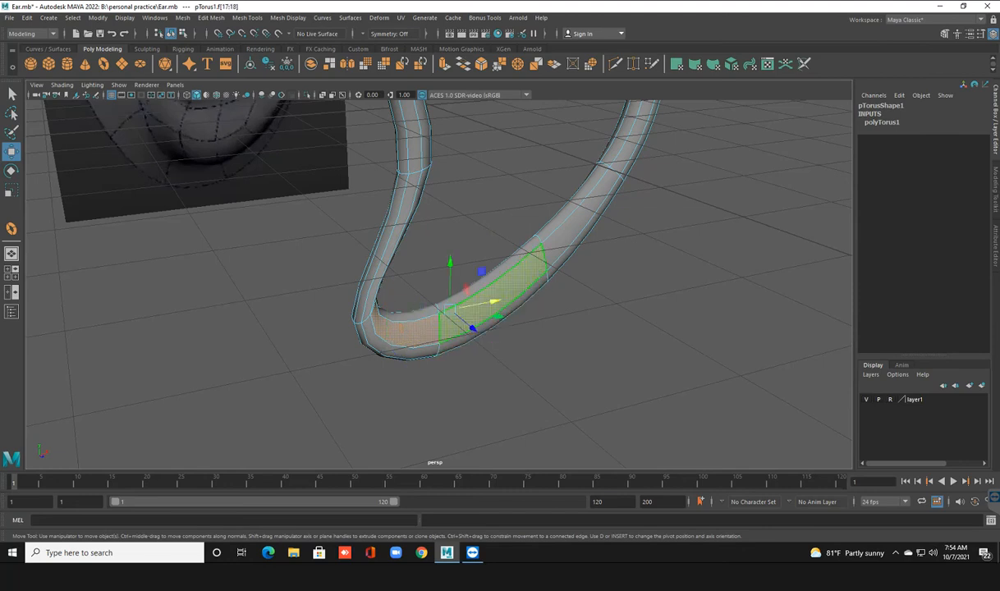
pyautogui.moveTo(493, 302); pyautogui.dragTo(353, 370)
# Raise the two inner faces of the lobe section and nudge the inner face near the front notch sideways.
pyautogui.click(439, 316)
pyautogui.keyDown('shift'); pyautogui.click(517, 320); pyautogui.keyUp('shift')
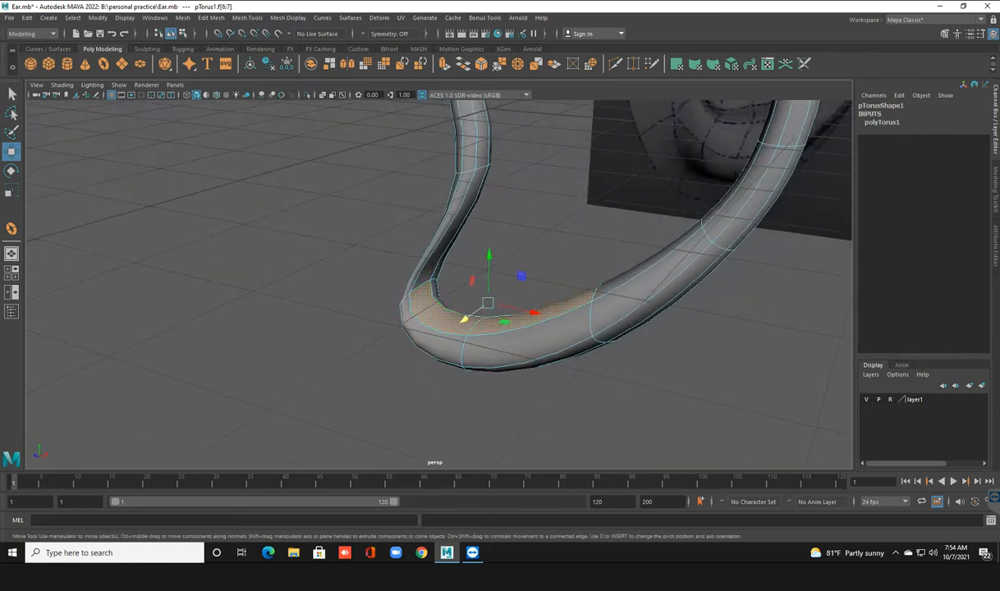
pyautogui.moveTo(488, 302); pyautogui.dragTo(488, 296)
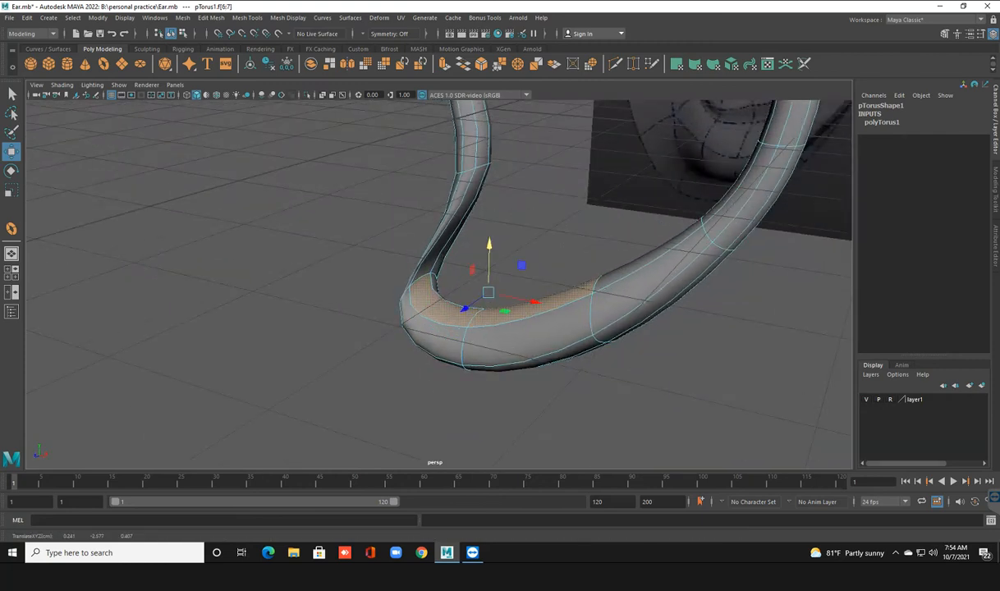
pyautogui.keyDown('alt'); pyautogui.moveTo(489, 251); pyautogui.dragTo(527, 224); pyautogui.keyUp('alt')
pyautogui.click(447, 217)
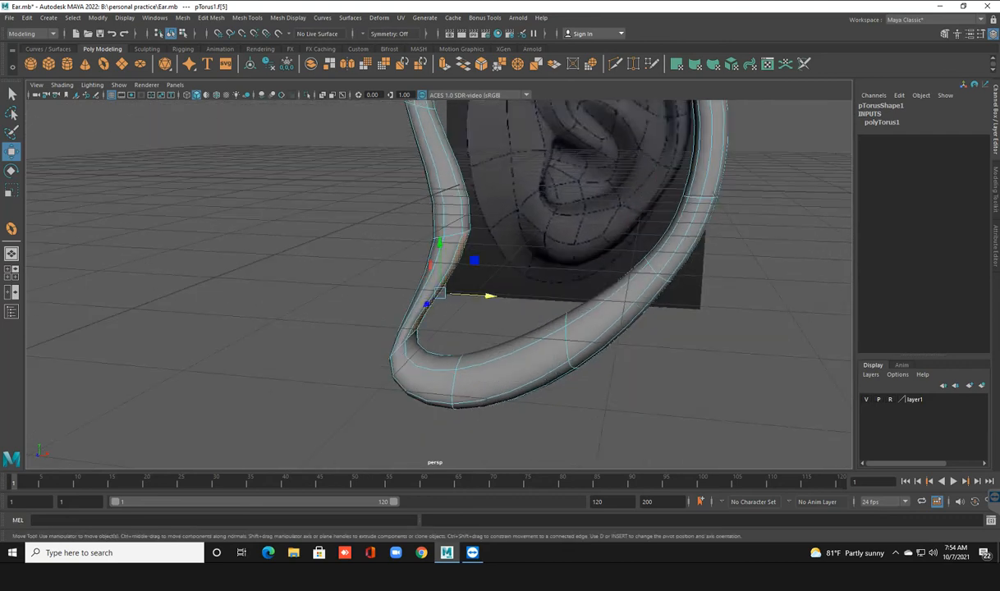
pyautogui.click(460, 193)
pyautogui.moveTo(502, 168); pyautogui.dragTo(498, 168)
# Select the two underside faces of the lobe section and move them slightly downward.
pyautogui.scroll(-5, 496, 246)
pyautogui.keyDown('alt'); pyautogui.moveTo(493, 343); pyautogui.dragTo(542, 328); pyautogui.keyUp('alt')
pyautogui.keyDown('alt'); pyautogui.moveTo(502, 362); pyautogui.dragTo(481, 325); pyautogui.keyUp('alt')
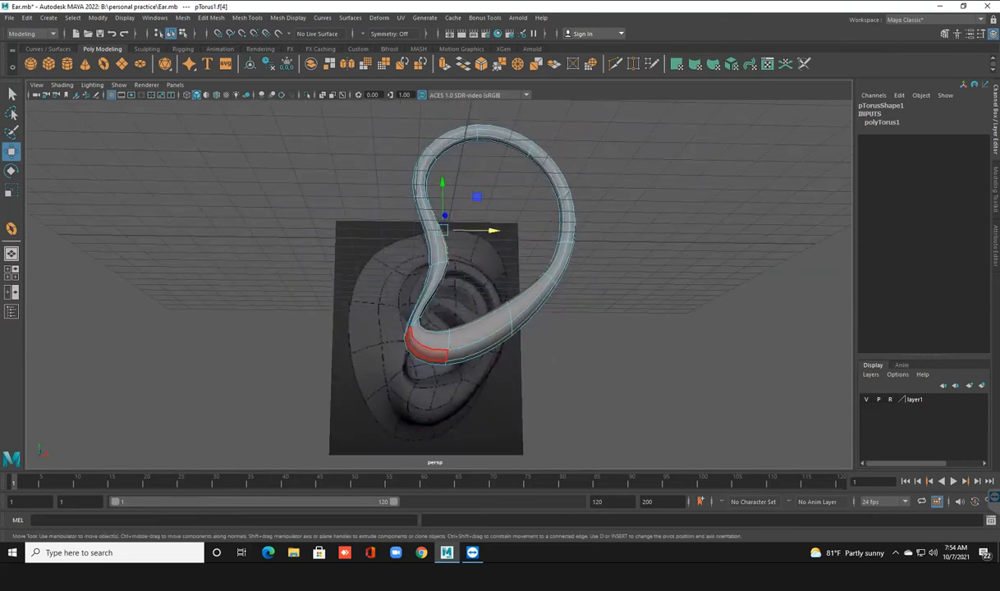
pyautogui.click(426, 347)
pyautogui.keyDown('shift'); pyautogui.click(482, 352); pyautogui.keyUp('shift')
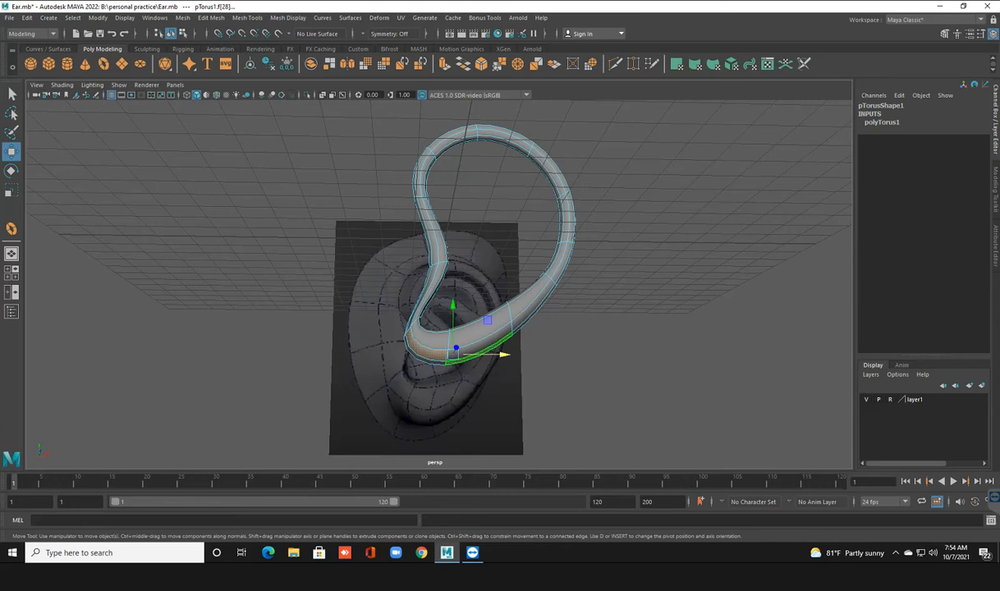
pyautogui.keyDown('shift'); pyautogui.click(482, 345); pyautogui.keyUp('shift')
pyautogui.moveTo(503, 352); pyautogui.dragTo(504, 351)
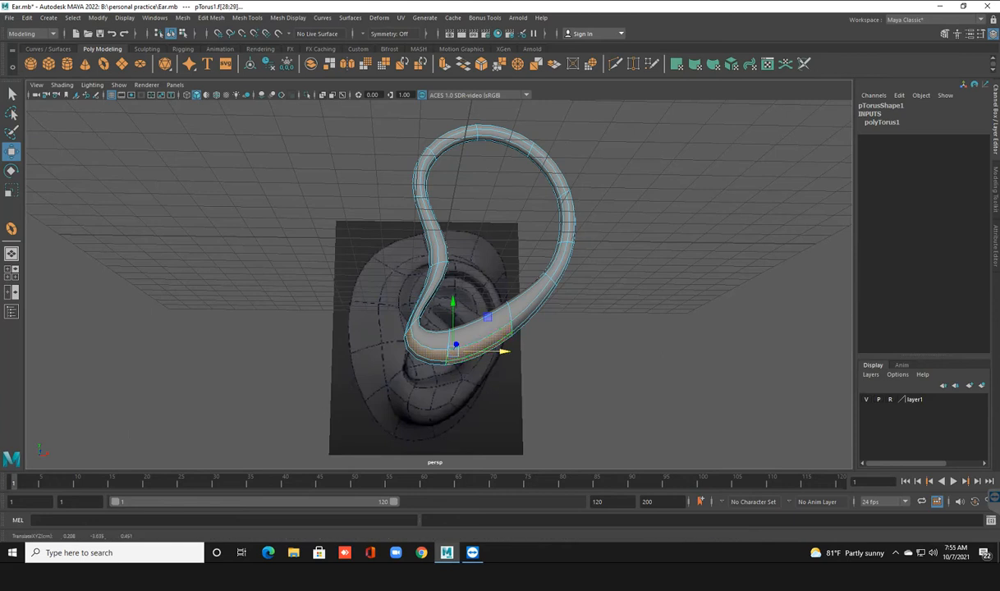
pyautogui.keyDown('shift'); pyautogui.click(481, 353); pyautogui.keyUp('shift')
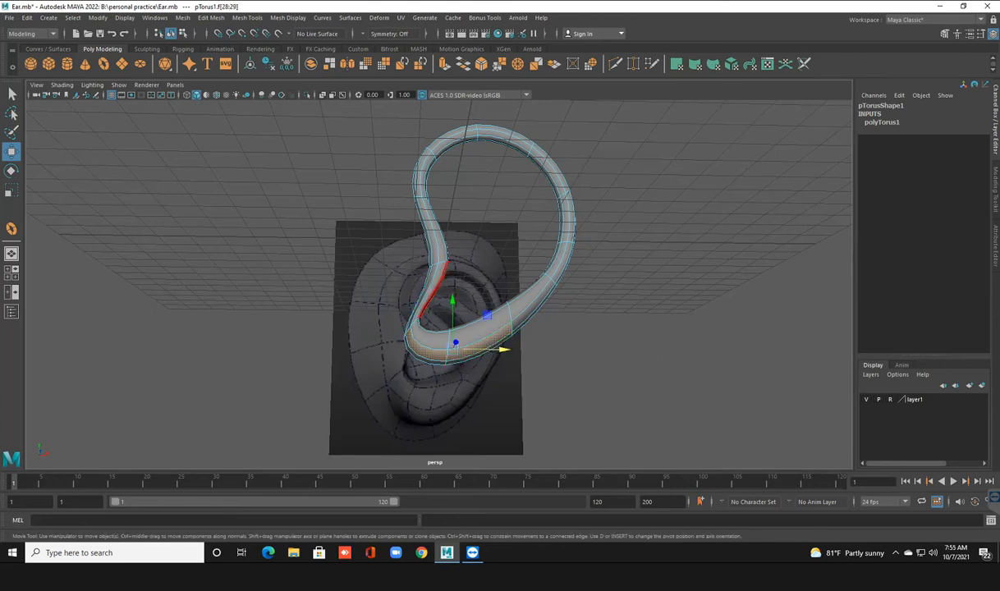
pyautogui.moveTo(452, 302); pyautogui.dragTo(414, 327)
# Try to lower the lobe's underside faces toward the reference's lobe edge in the front view, and undo the move.
pyautogui.scroll(4, 414, 327)
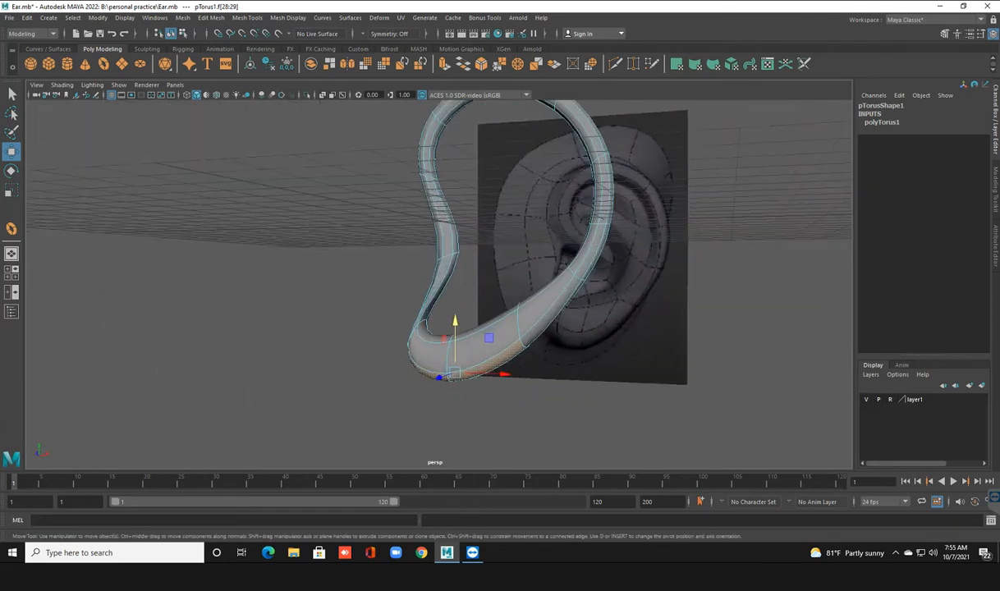
pyautogui.keyDown('alt'); pyautogui.moveTo(414, 328); pyautogui.dragTo(374, 339, button='middle'); pyautogui.keyUp('alt')
pyautogui.keyDown('alt'); pyautogui.moveTo(375, 340); pyautogui.dragTo(402, 355); pyautogui.keyUp('alt')
pyautogui.hotkey('ctrl', 'z')
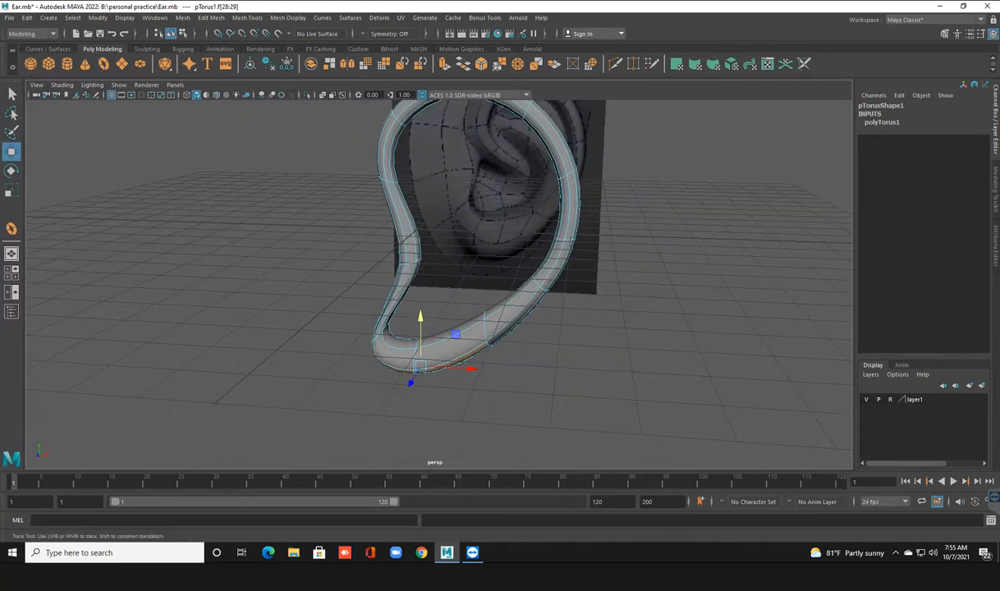
pyautogui.keyDown('alt'); pyautogui.moveTo(402, 355); pyautogui.dragTo(412, 399, button='middle'); pyautogui.keyUp('alt')
pyautogui.scroll(1, 411, 399)
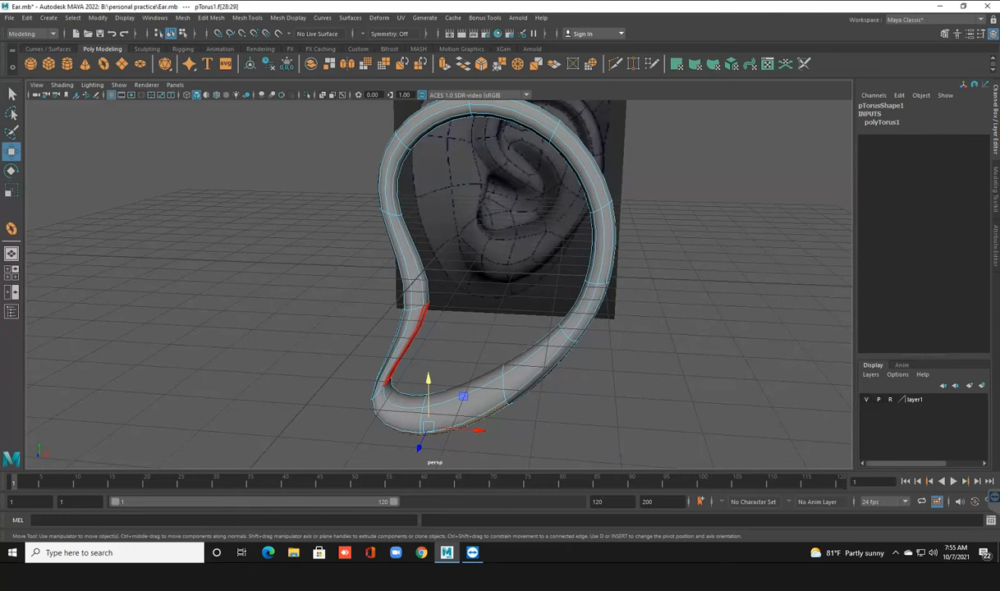
pyautogui.press('space')
pyautogui.press('space')
pyautogui.keyDown('shift'); pyautogui.moveTo(447, 305); pyautogui.dragTo(448, 340); pyautogui.keyUp('shift')
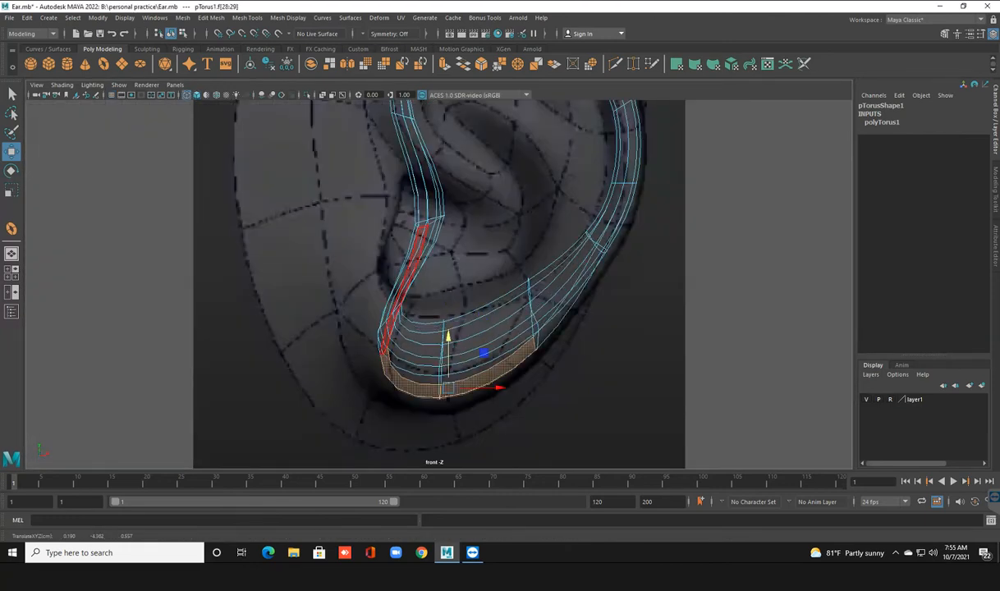
pyautogui.hotkey('ctrl', 'z')
# Return the torus to object selection in the front view and save the scene.
pyautogui.keyDown('alt'); pyautogui.moveTo(422, 256); pyautogui.dragTo(399, 416, button='middle'); pyautogui.keyUp('alt')
pyautogui.scroll(1, 394, 430)
pyautogui.moveTo(372, 245); pyautogui.dragTo(418, 228, button='right')
pyautogui.hotkey('ctrl', 's')
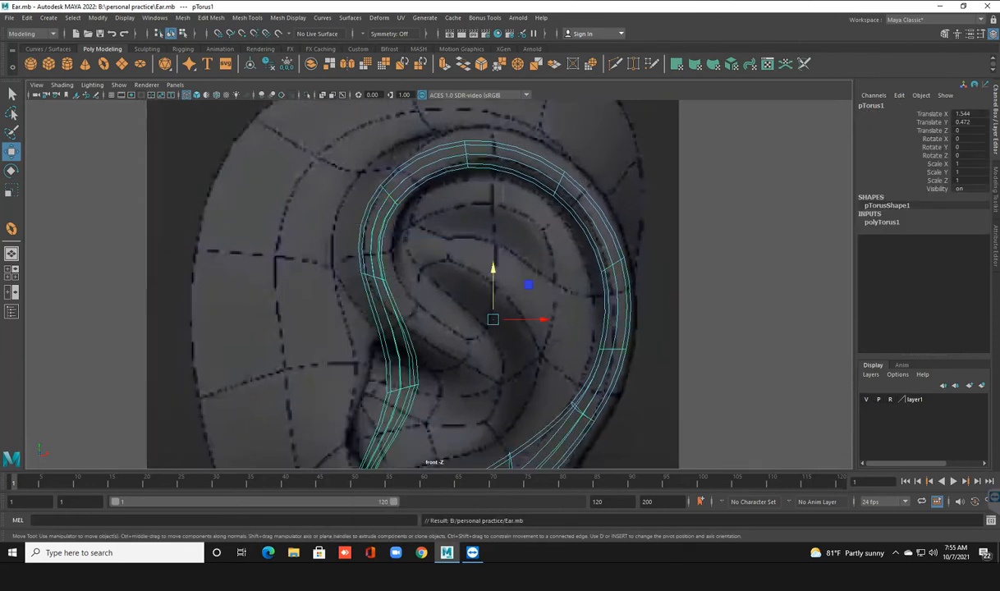
# Insert an edge loop midway between the front rim ring and the notch ring, and restore the smooth preview.
pyautogui.keyDown('shift'); pyautogui.moveTo(392, 263); pyautogui.dragTo(333, 291, button='right'); pyautogui.keyUp('shift')
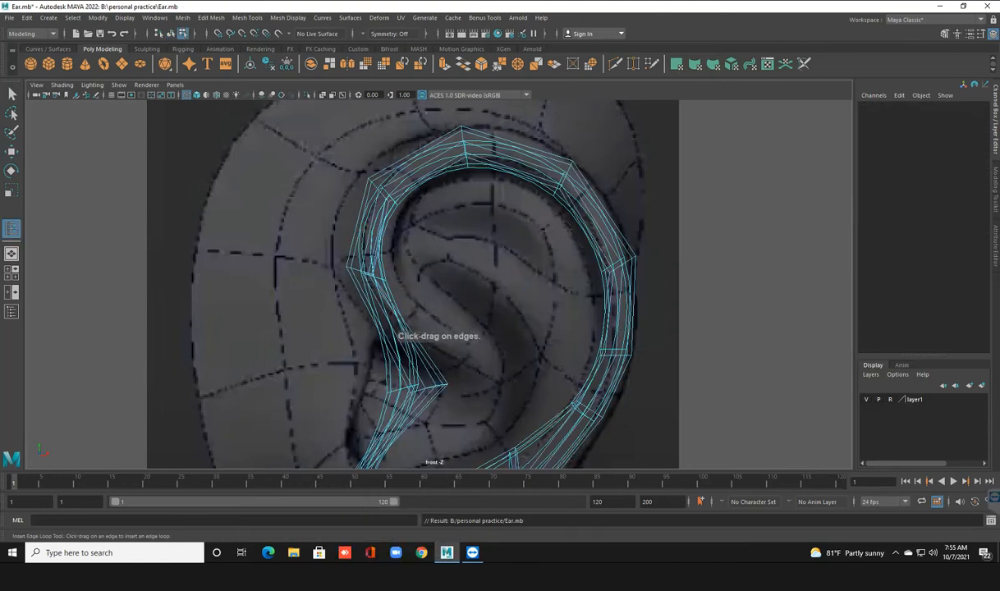
pyautogui.moveTo(380, 332); pyautogui.dragTo(379, 331)
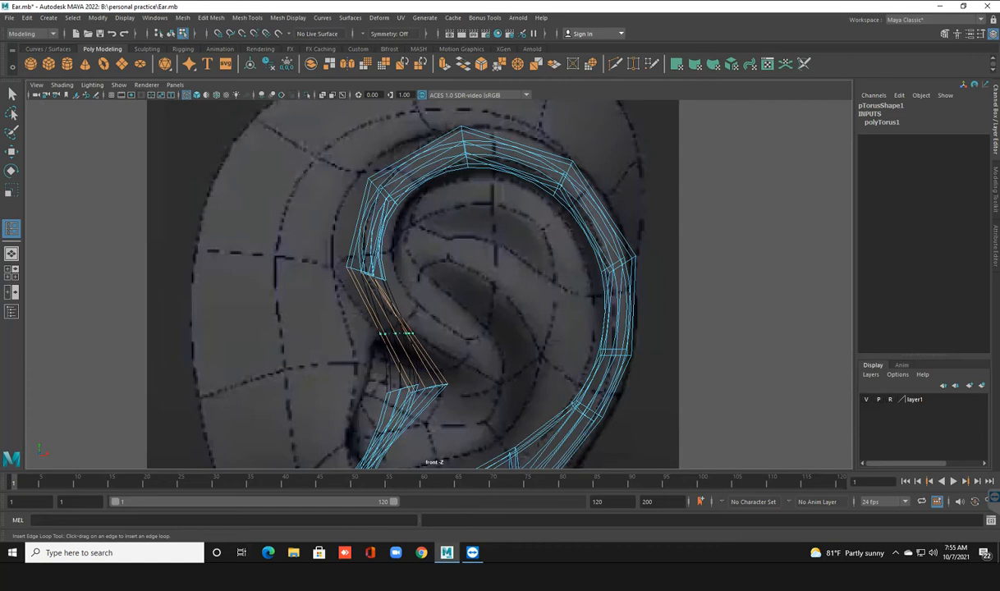
pyautogui.moveTo(395, 334); pyautogui.dragTo(396, 334)
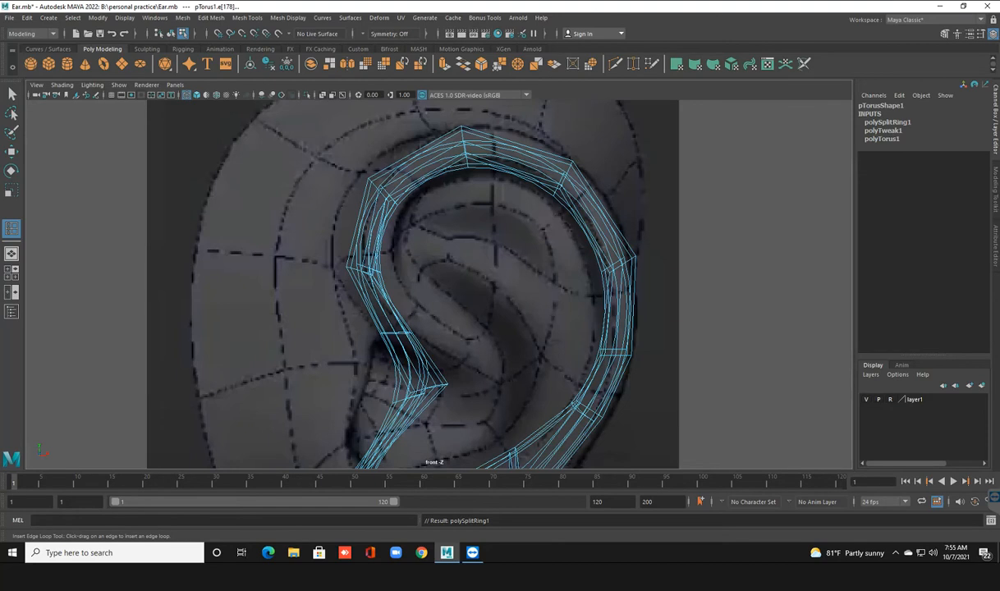
pyautogui.press('q')
pyautogui.press('3')
# Extrude the inner faces above the new edge loop in two segments along the reference's fold above the ear canal, undoing the third extrusion.
pyautogui.moveTo(373, 265); pyautogui.dragTo(373, 294, button='right')
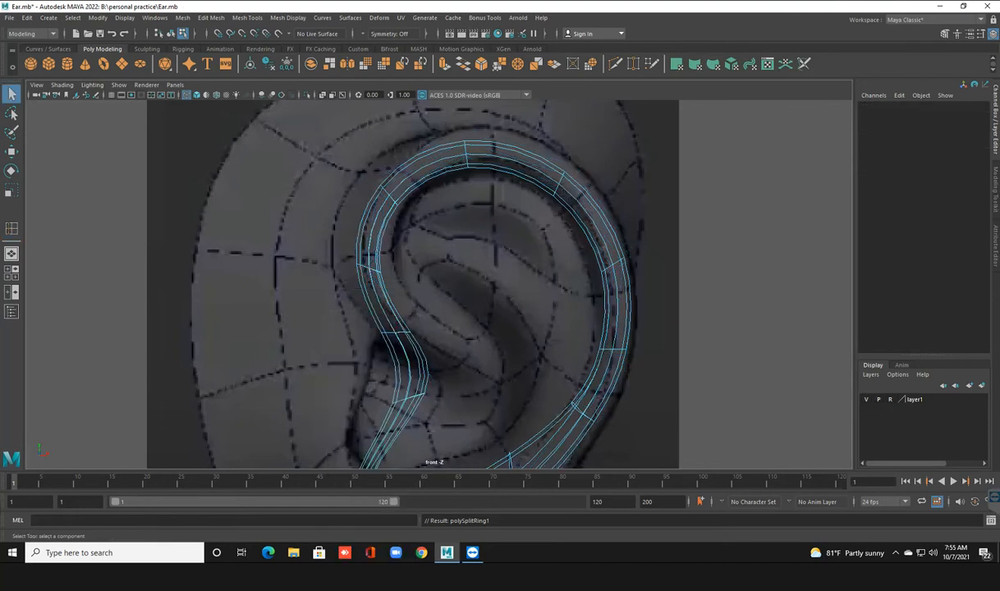
pyautogui.press('space')
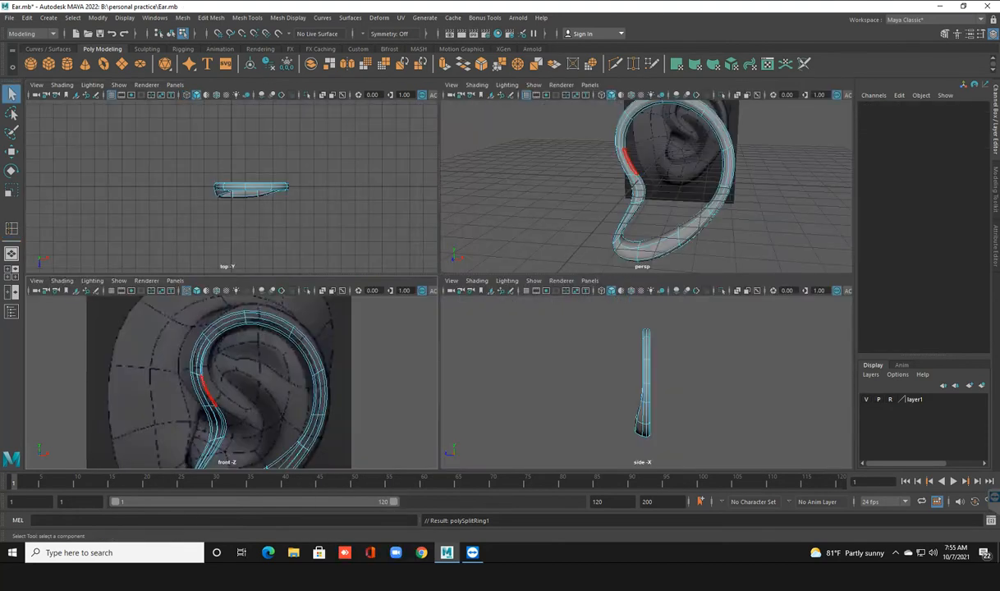
pyautogui.press('space')
pyautogui.keyDown('alt'); pyautogui.moveTo(596, 201); pyautogui.dragTo(446, 228); pyautogui.keyUp('alt')
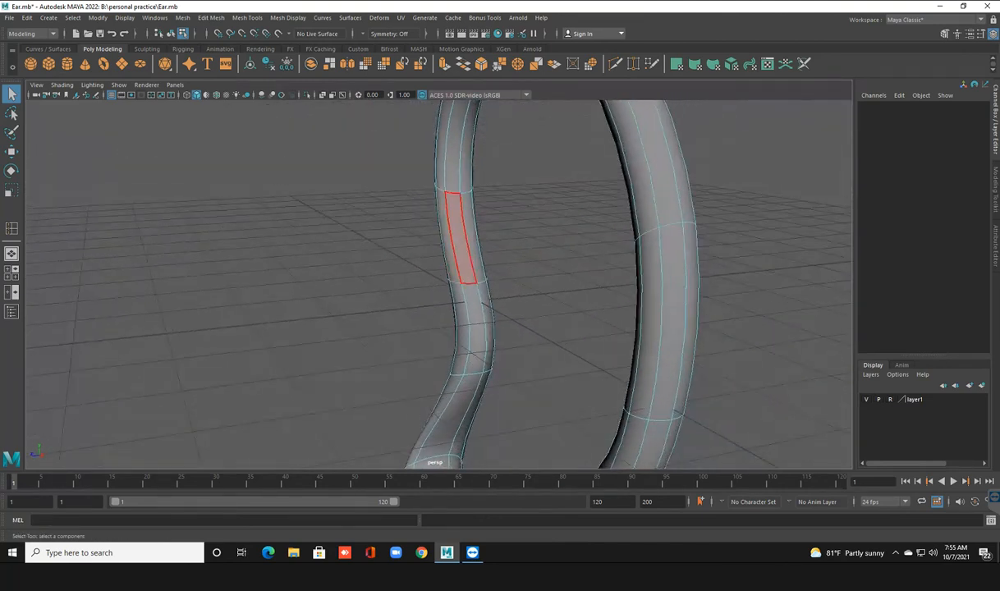
pyautogui.click(458, 237)
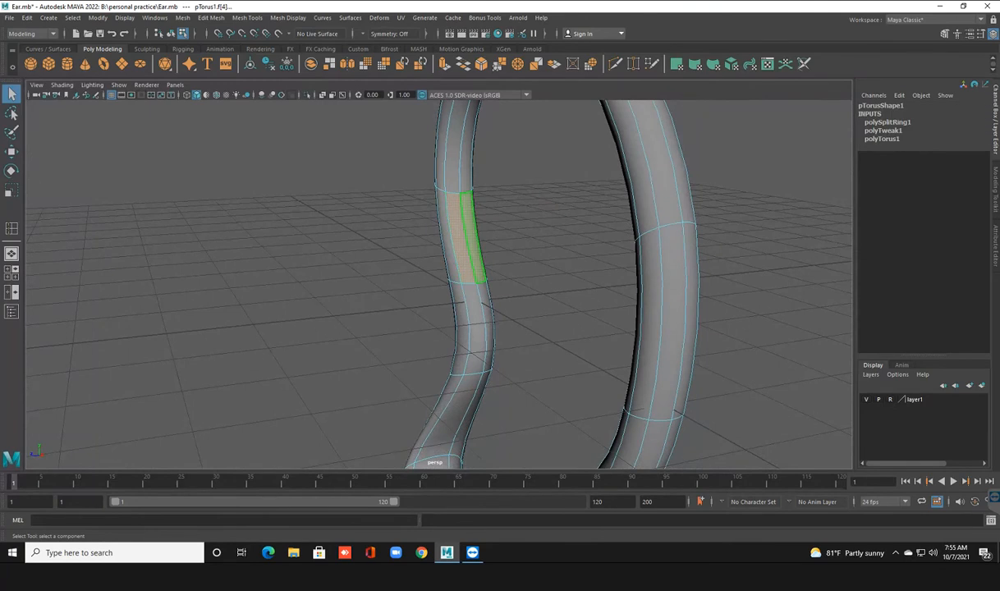
pyautogui.press('space')
pyautogui.press('space')
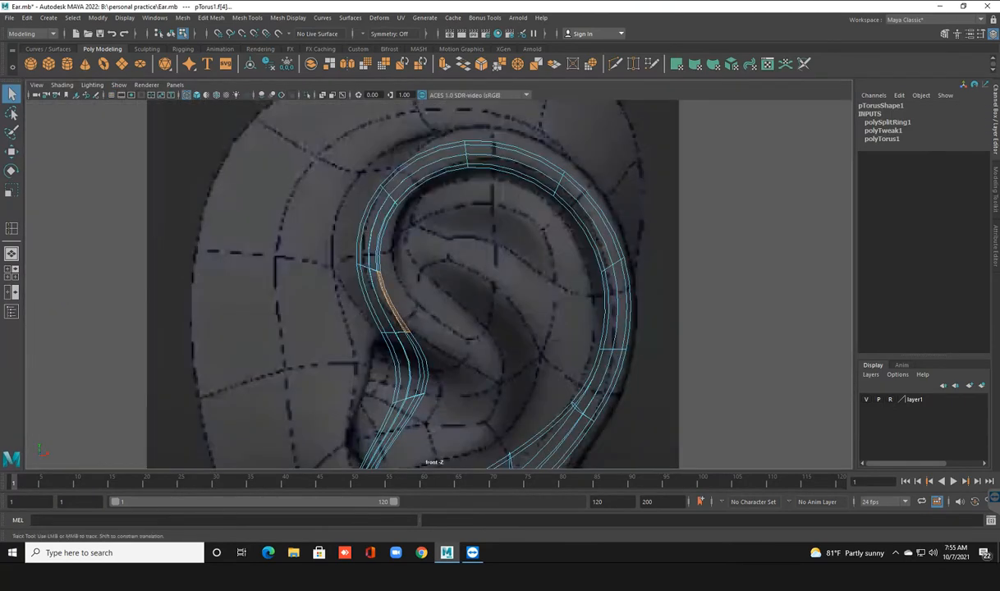
pyautogui.keyDown('alt'); pyautogui.moveTo(455, 283); pyautogui.dragTo(443, 249, button='middle'); pyautogui.keyUp('alt')
pyautogui.press('w')
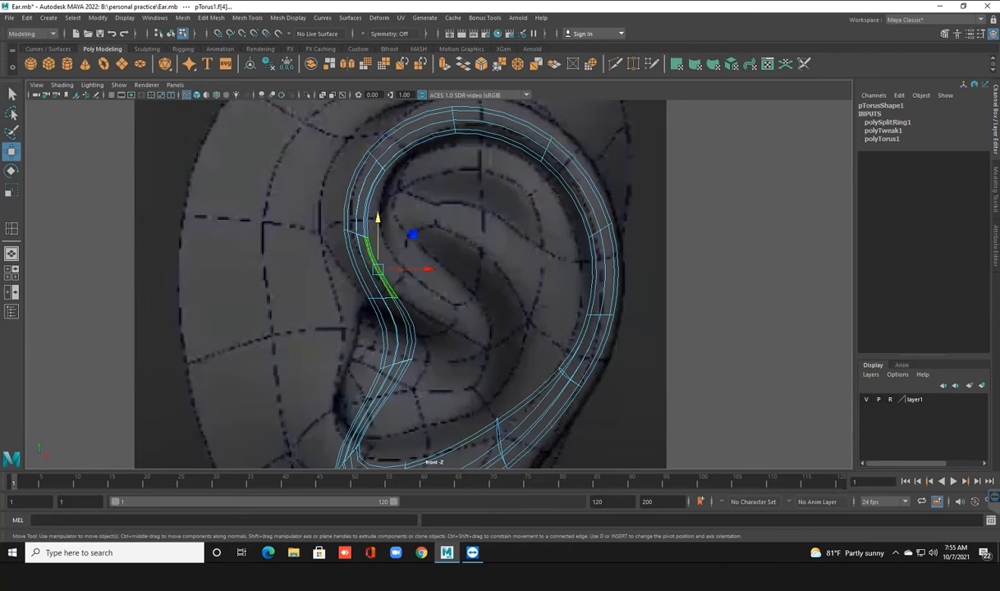
pyautogui.keyDown('shift'); pyautogui.moveTo(377, 269); pyautogui.dragTo(496, 321); pyautogui.keyUp('shift')
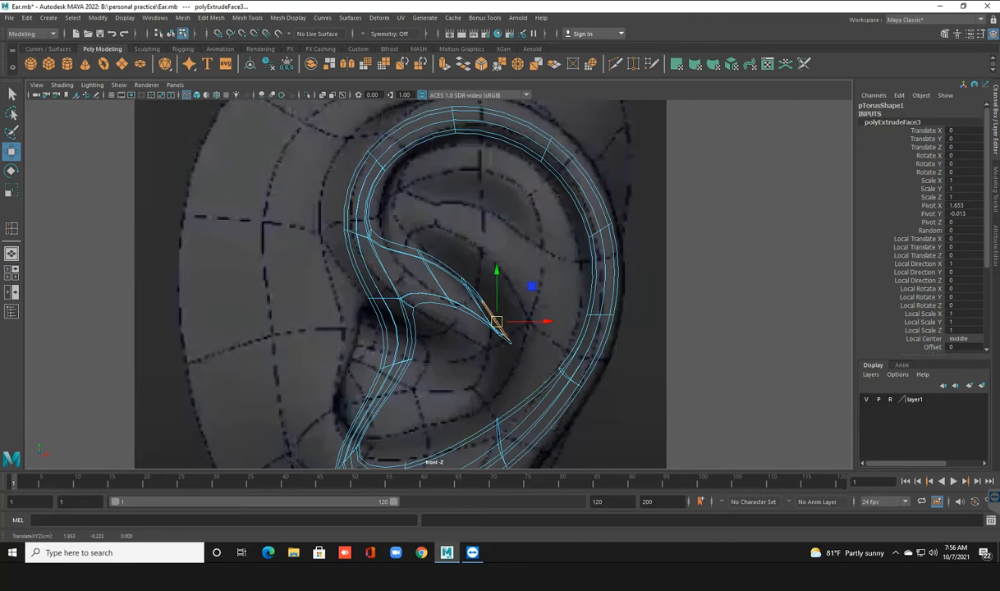
pyautogui.hotkey('ctrl', 'z')
# Move the extruded fold's tip and upper middle vertices to follow the upper edge of the reference fold.
pyautogui.moveTo(444, 265); pyautogui.dragTo(400, 266, button='right')
pyautogui.click(418, 244)
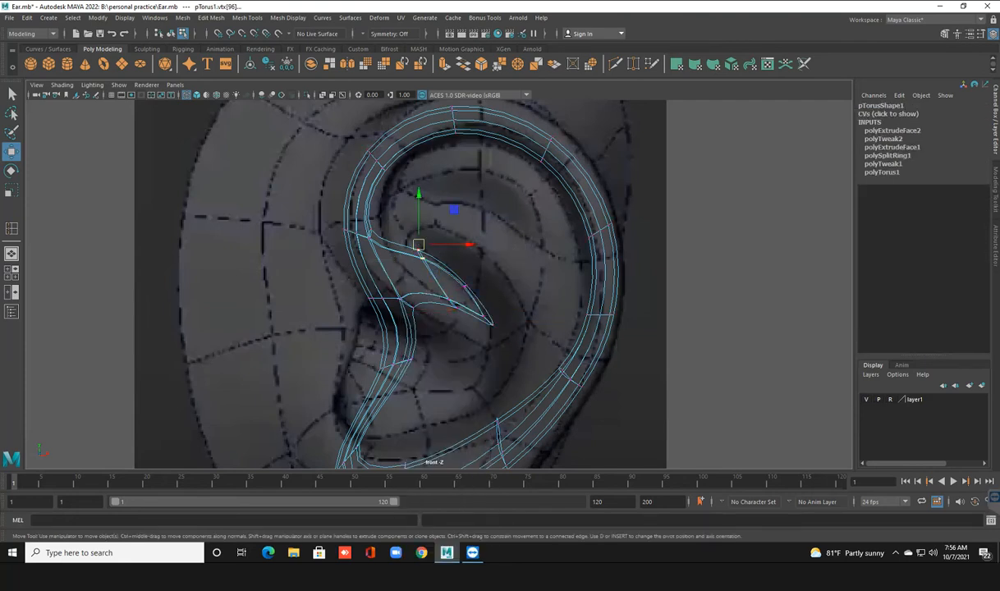
pyautogui.moveTo(492, 305); pyautogui.dragTo(518, 277)
pyautogui.moveTo(399, 223); pyautogui.dragTo(460, 287)
pyautogui.moveTo(419, 245); pyautogui.dragTo(461, 254)
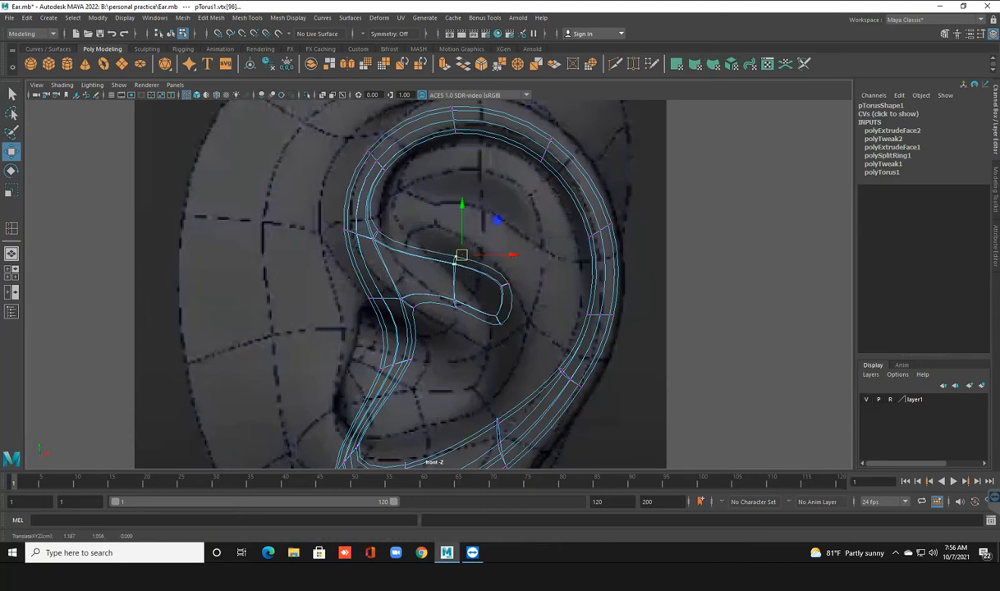
# Move the fold's lower middle vertices, end vertices and upper middle vertices to match the reference fold's outline.
pyautogui.moveTo(463, 318); pyautogui.dragTo(423, 290)
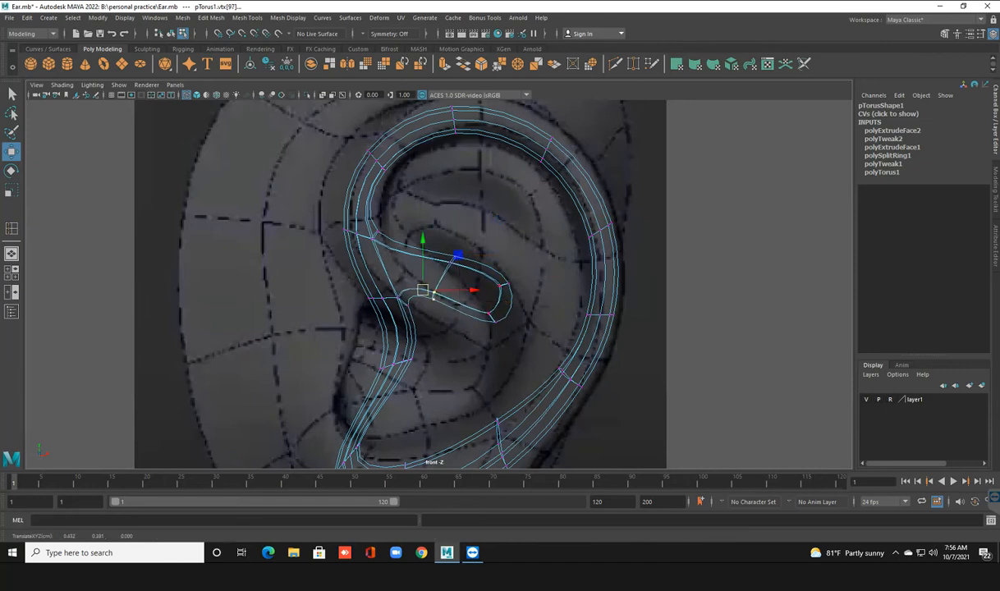
pyautogui.moveTo(479, 304); pyautogui.dragTo(503, 337)
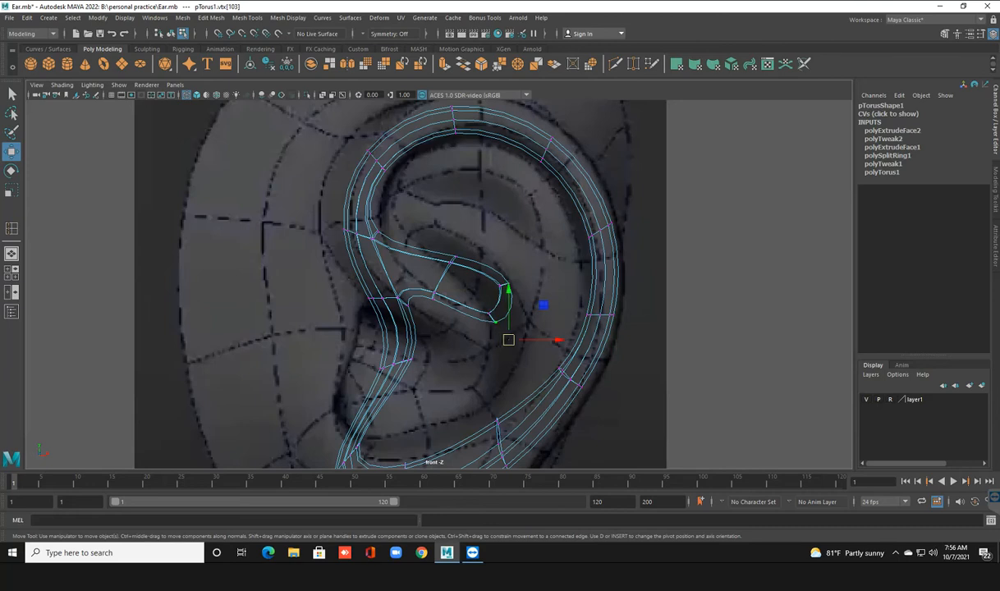
pyautogui.moveTo(474, 269); pyautogui.dragTo(448, 330)
pyautogui.moveTo(510, 308)
pyautogui.mouseDown()
pyautogui.moveTo(495, 337)
pyautogui.moveTo(504, 309)
pyautogui.moveTo(507, 324)
pyautogui.mouseUp()
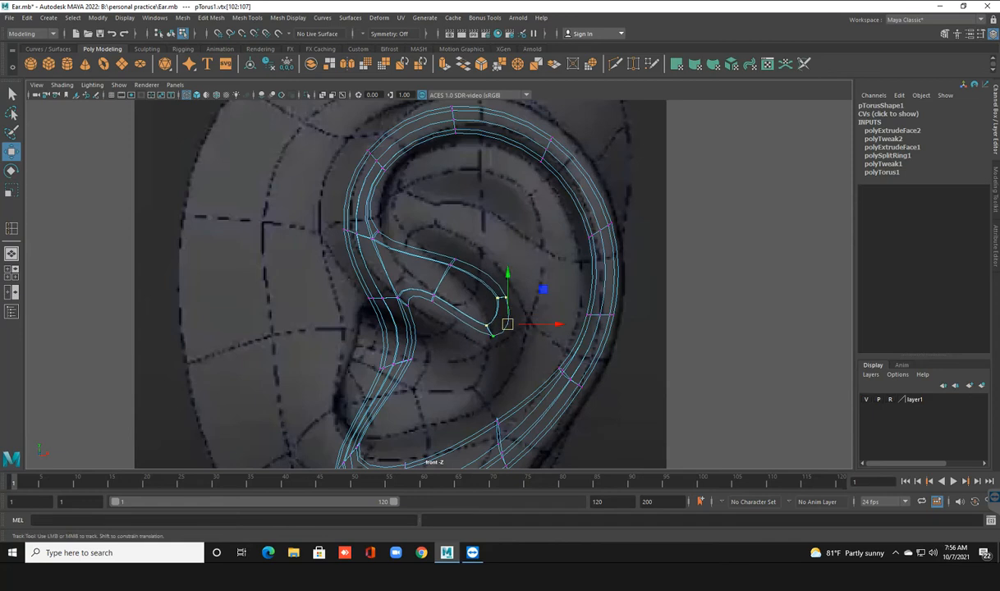
pyautogui.keyDown('alt'); pyautogui.moveTo(507, 323); pyautogui.dragTo(512, 287, button='middle'); pyautogui.keyUp('alt')
pyautogui.moveTo(441, 188); pyautogui.dragTo(463, 225)
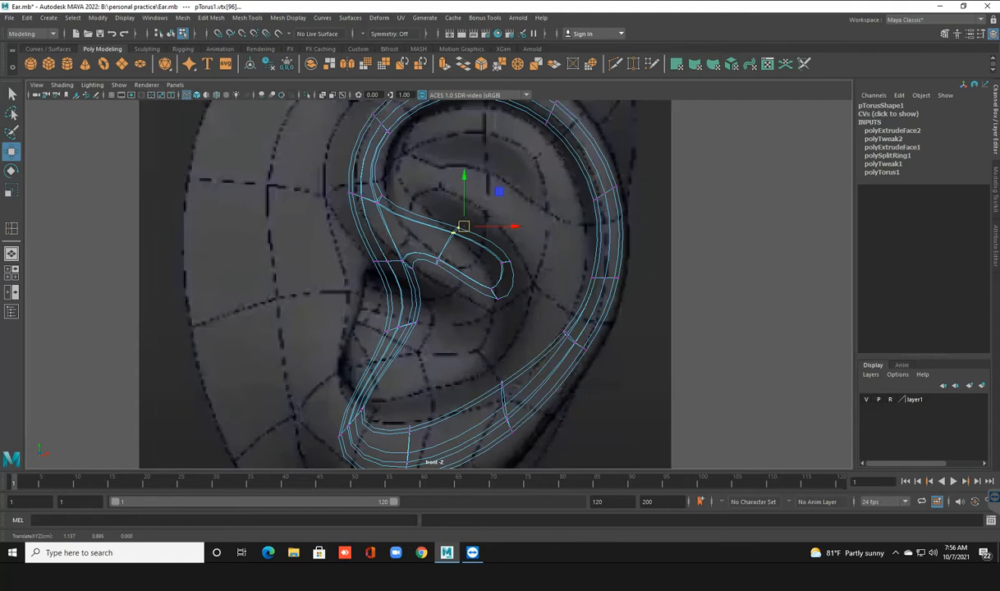
# Select the whole inner border edge loop of the ear mesh, including the fold's edge, and save the scene.
pyautogui.keyDown('alt'); pyautogui.moveTo(464, 226); pyautogui.dragTo(464, 188, button='middle'); pyautogui.keyUp('alt')
pyautogui.press('space')
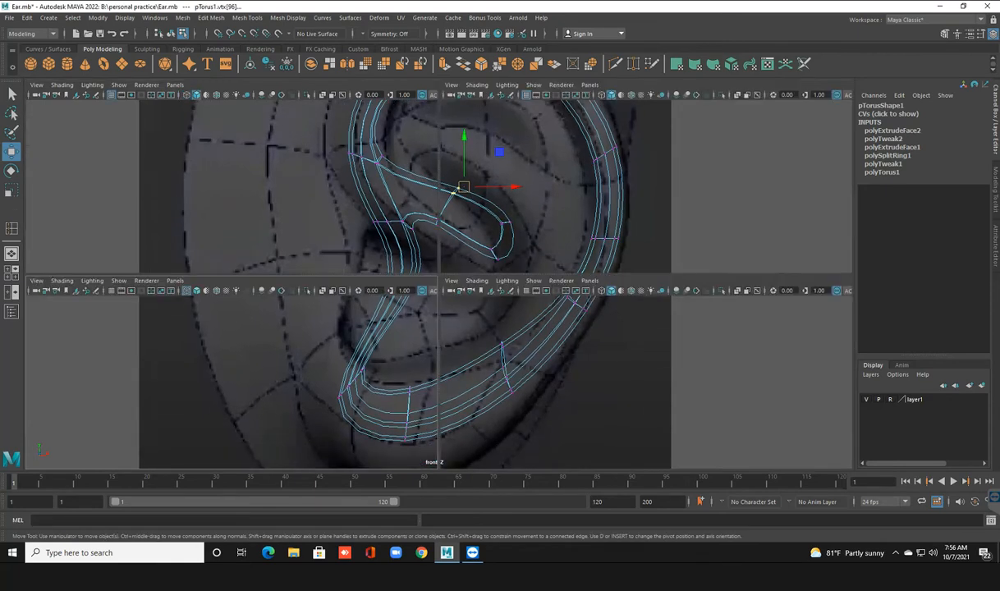
pyautogui.press('space')
pyautogui.scroll(-5, 463, 188)
pyautogui.keyDown('alt'); pyautogui.moveTo(464, 188); pyautogui.dragTo(502, 189); pyautogui.keyUp('alt')
pyautogui.keyDown('alt'); pyautogui.moveTo(502, 189); pyautogui.dragTo(488, 131, button='middle'); pyautogui.keyUp('alt')
pyautogui.keyDown('alt'); pyautogui.moveTo(488, 131); pyautogui.dragTo(554, 131); pyautogui.keyUp('alt')
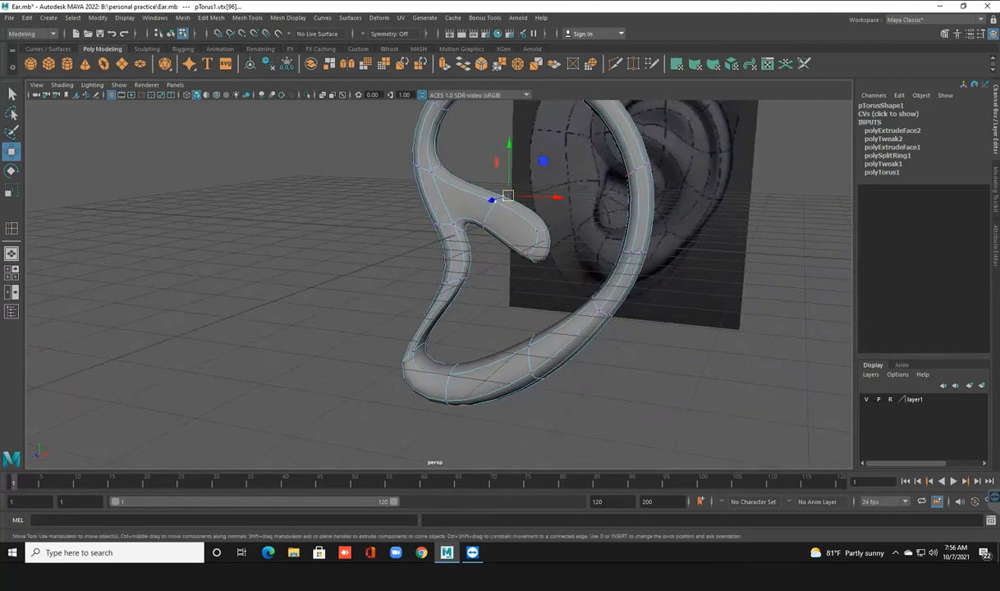
pyautogui.moveTo(443, 274); pyautogui.dragTo(444, 240, button='right')
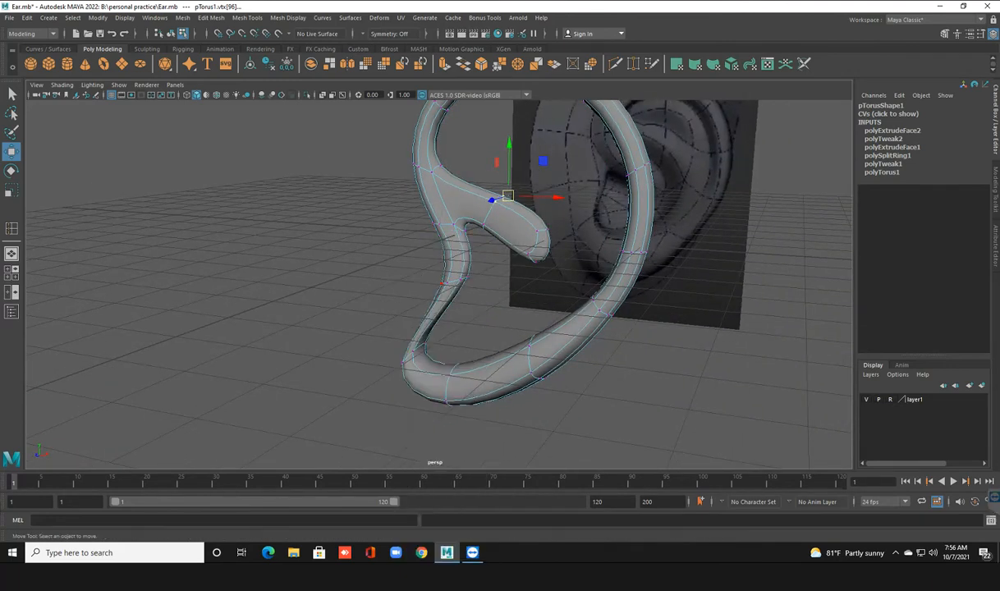
pyautogui.keyDown('alt'); pyautogui.moveTo(490, 361); pyautogui.dragTo(545, 391); pyautogui.keyUp('alt')
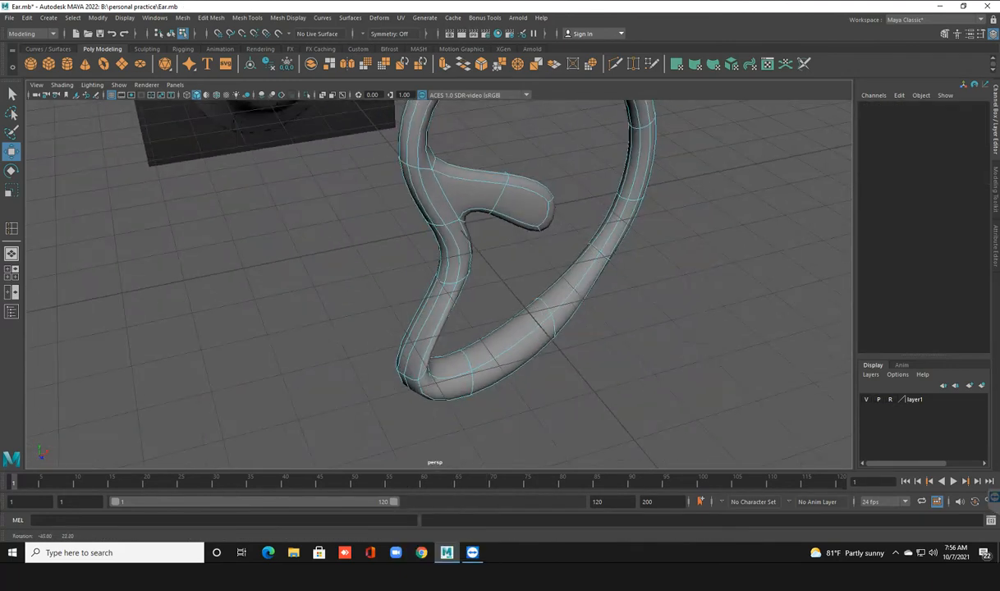
pyautogui.keyDown('alt'); pyautogui.moveTo(494, 333); pyautogui.dragTo(559, 301); pyautogui.keyUp('alt')
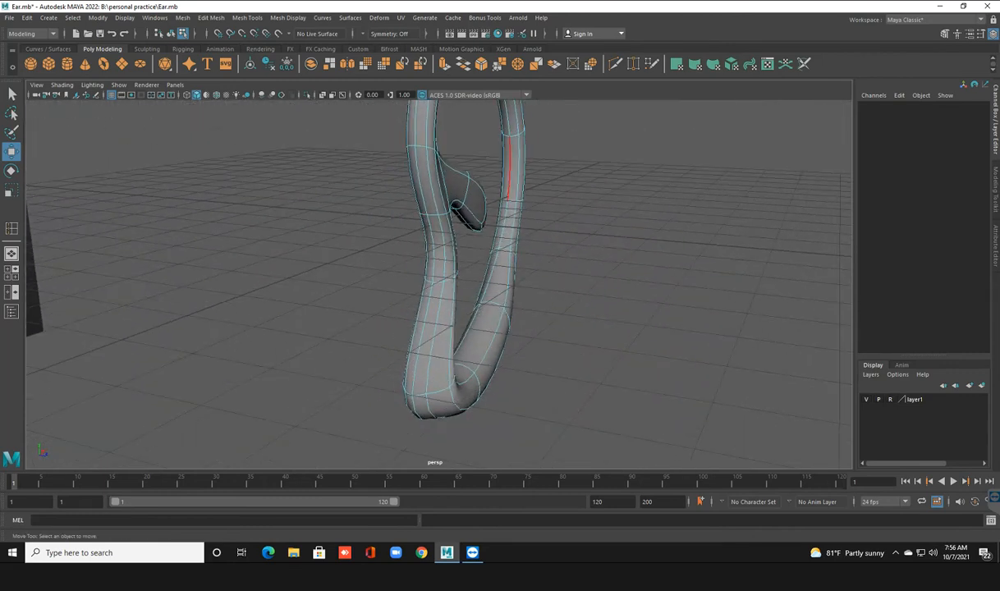
pyautogui.doubleClick(509, 168)
pyautogui.keyDown('alt'); pyautogui.moveTo(530, 238); pyautogui.dragTo(440, 243); pyautogui.keyUp('alt')
pyautogui.press('space')
pyautogui.press('space')
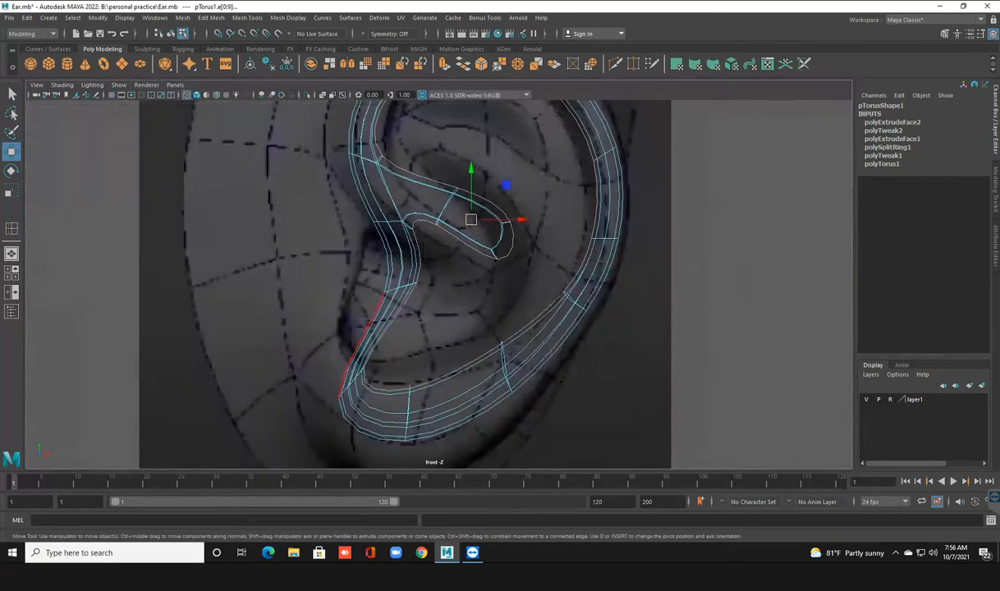
pyautogui.scroll(-3, 444, 286)
pyautogui.hotkey('ctrl', 's')
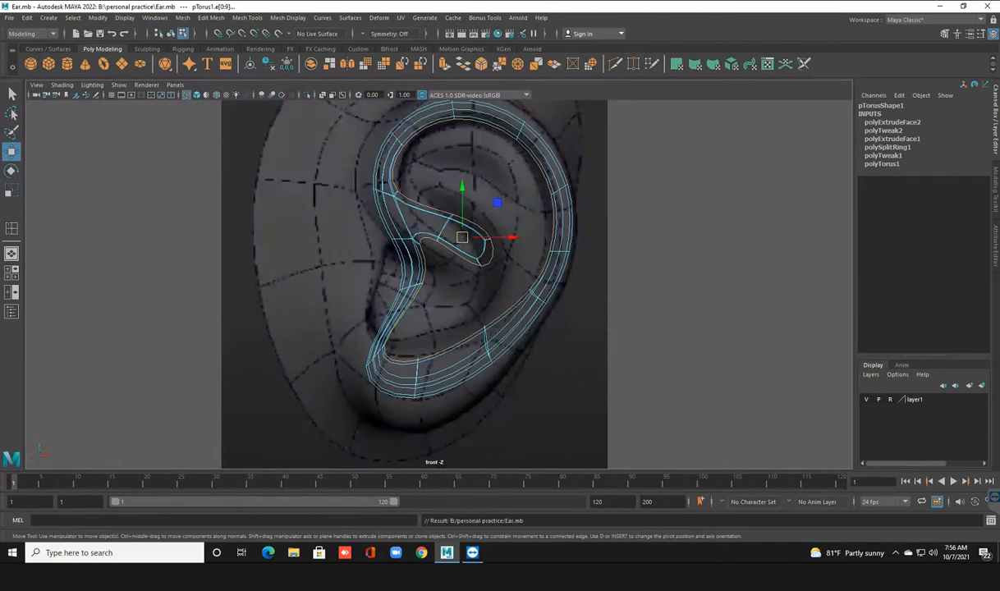
# Show the front view shaded, then extrude the inner border edge loop twice, scaling each new ring inward toward the ear's centre.
pyautogui.press('5')
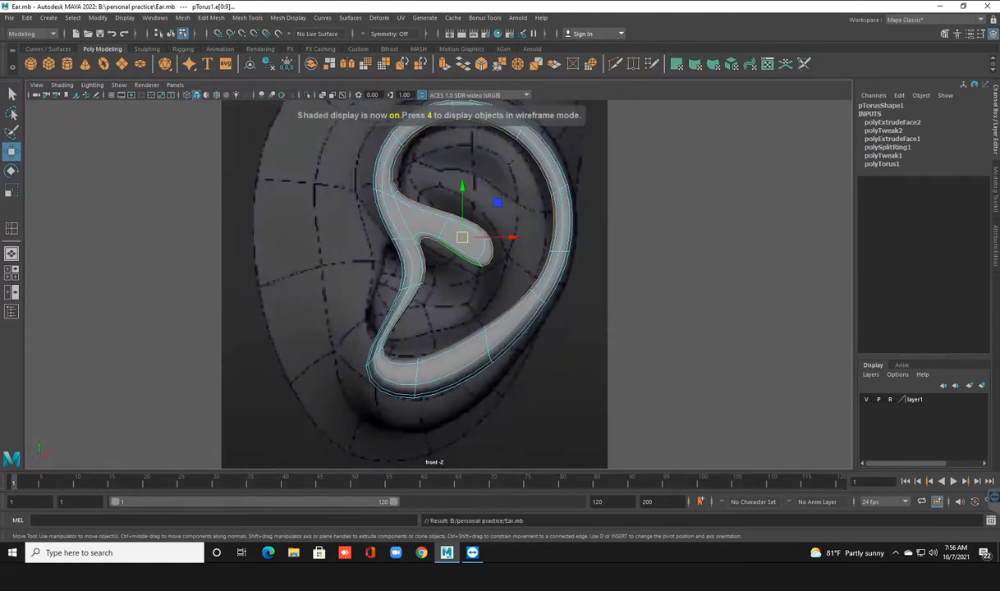
pyautogui.press('r')
pyautogui.hotkey('ctrl', 'e')
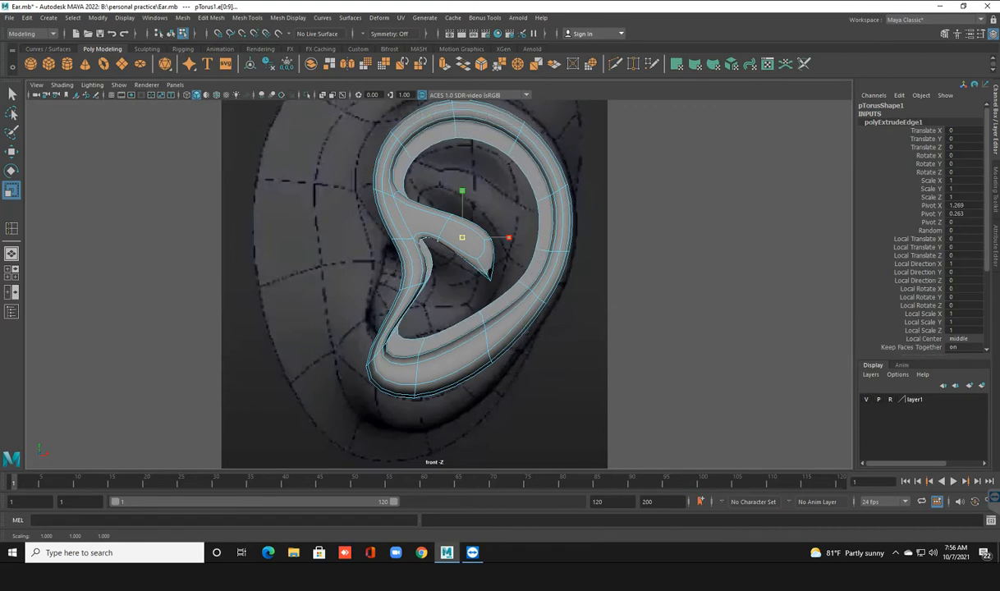
pyautogui.hotkey('ctrl', 'e')
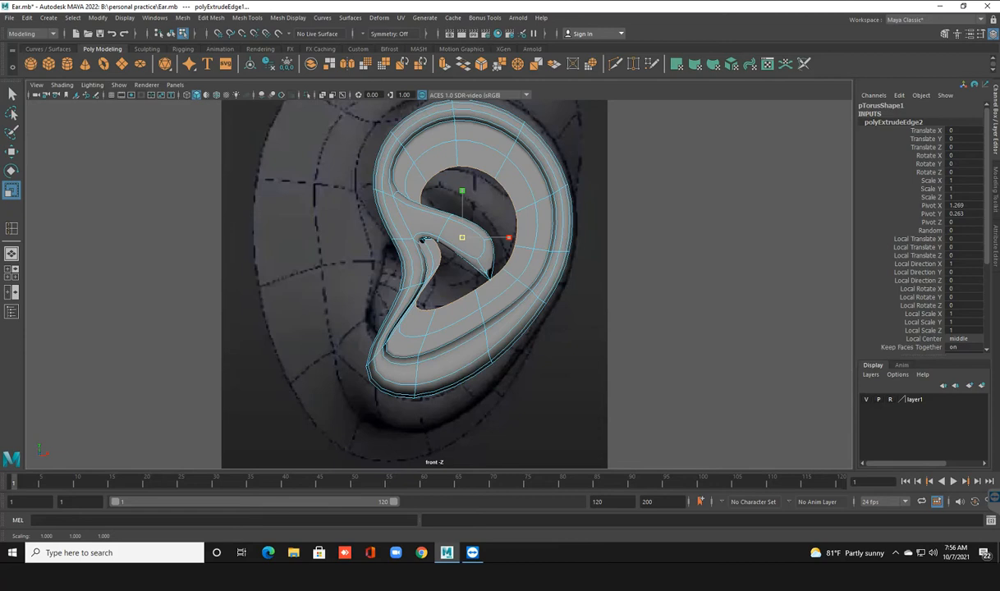
# Turn on two-sided lighting in the perspective view to shade the back of the extruded rings.
pyautogui.press('space')
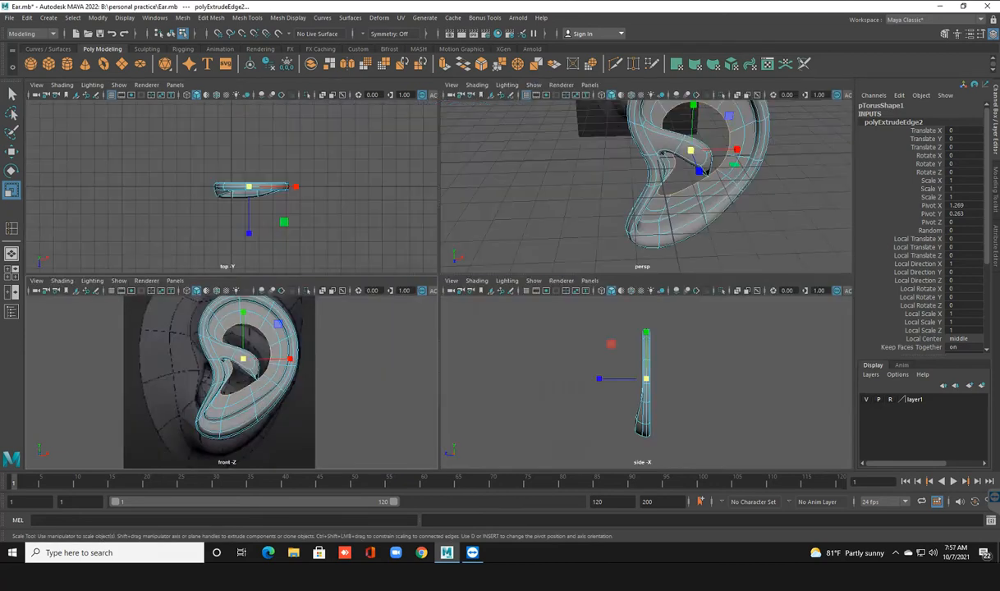
pyautogui.press('space')
pyautogui.scroll(3, 640, 188)
pyautogui.keyDown('alt'); pyautogui.moveTo(640, 189); pyautogui.dragTo(511, 212); pyautogui.keyUp('alt')
pyautogui.keyDown('alt'); pyautogui.moveTo(558, 254); pyautogui.dragTo(401, 199); pyautogui.keyUp('alt')
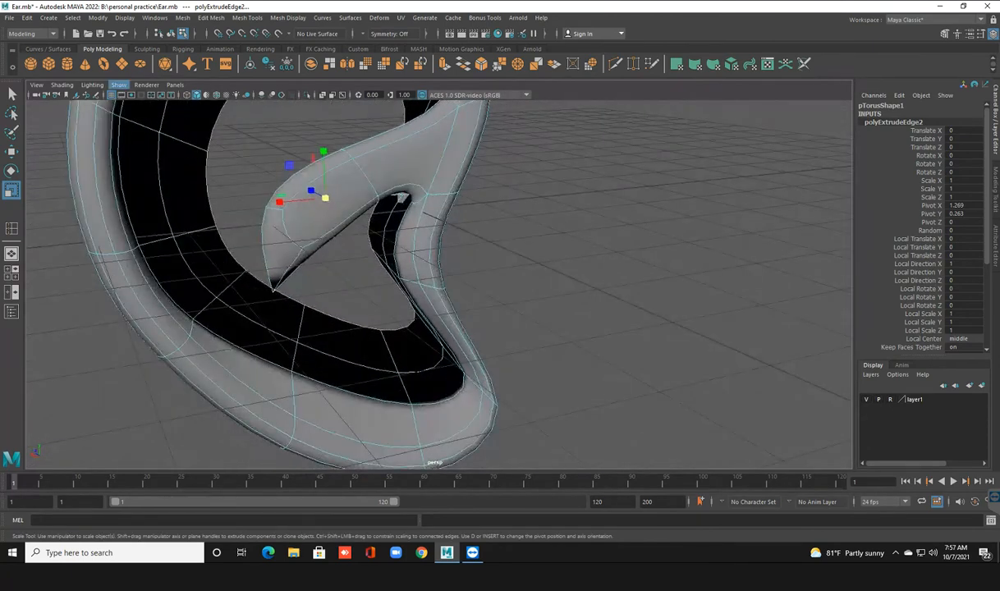
pyautogui.click(92, 84)
pyautogui.click(123, 159)
pyautogui.keyDown('alt'); pyautogui.moveTo(401, 198); pyautogui.dragTo(360, 180); pyautogui.keyUp('alt')
# Try to delete the large rear faces and narrow side faces covering the back of the extruded fold.
pyautogui.rightClick(370, 204)
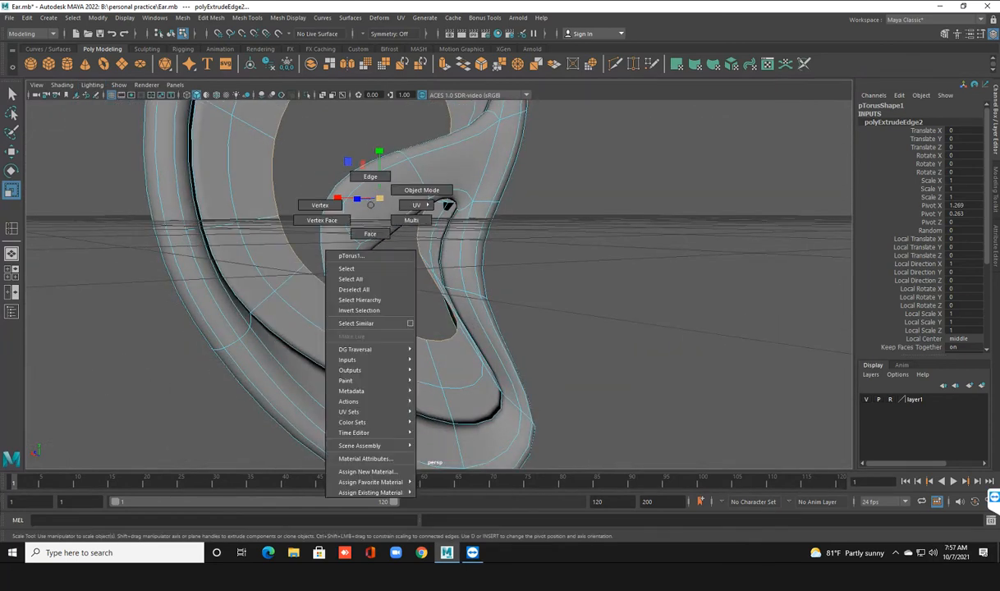
pyautogui.click(370, 234)
pyautogui.click(382, 193)
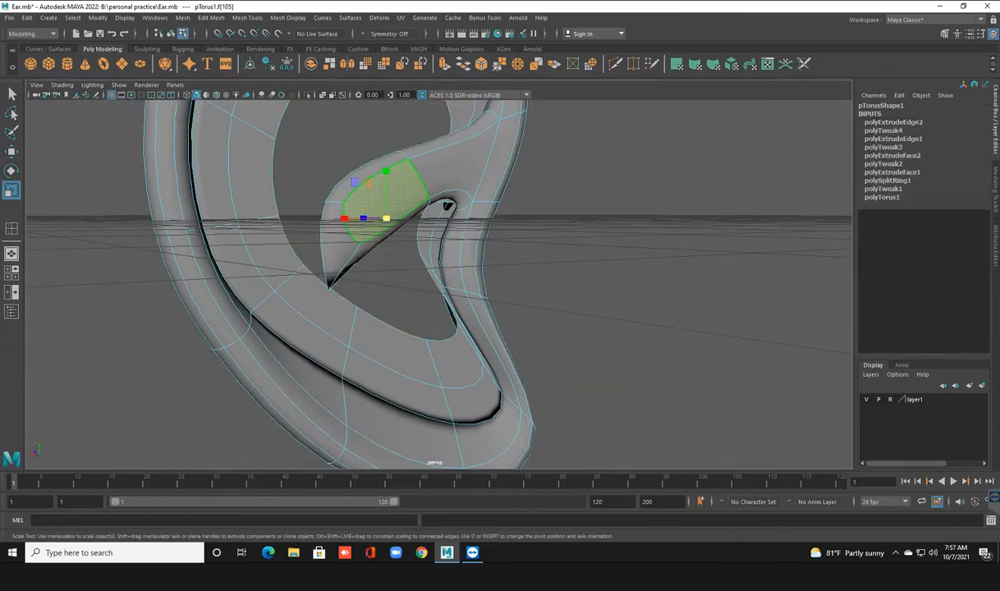
pyautogui.press('Delete')
pyautogui.click(335, 233)
pyautogui.press('Delete')
pyautogui.keyDown('alt'); pyautogui.moveTo(340, 261); pyautogui.dragTo(395, 274); pyautogui.keyUp('alt')
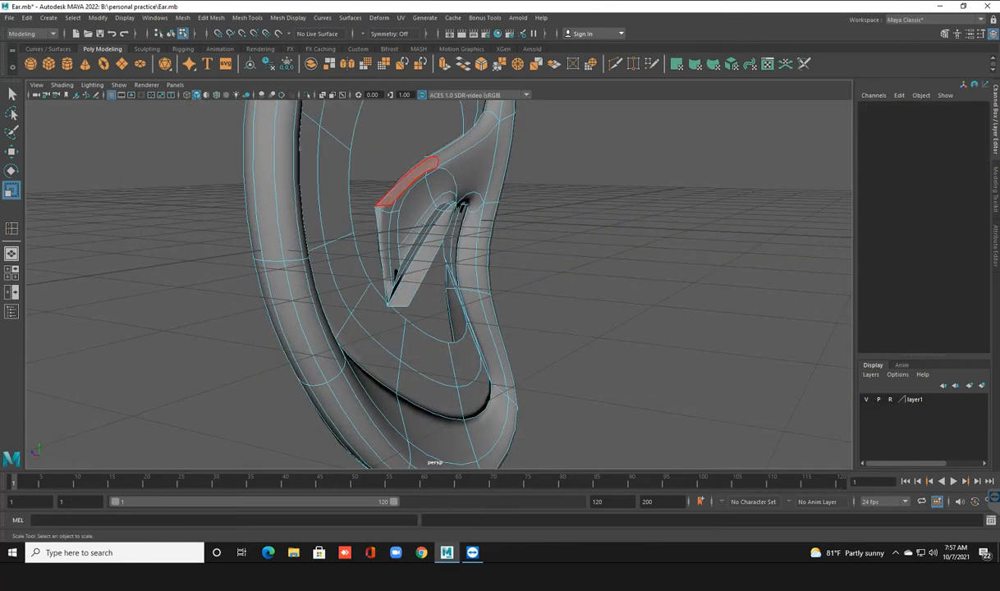
pyautogui.click(405, 182)
pyautogui.press('Delete')
pyautogui.click(418, 257)
pyautogui.press('Delete')
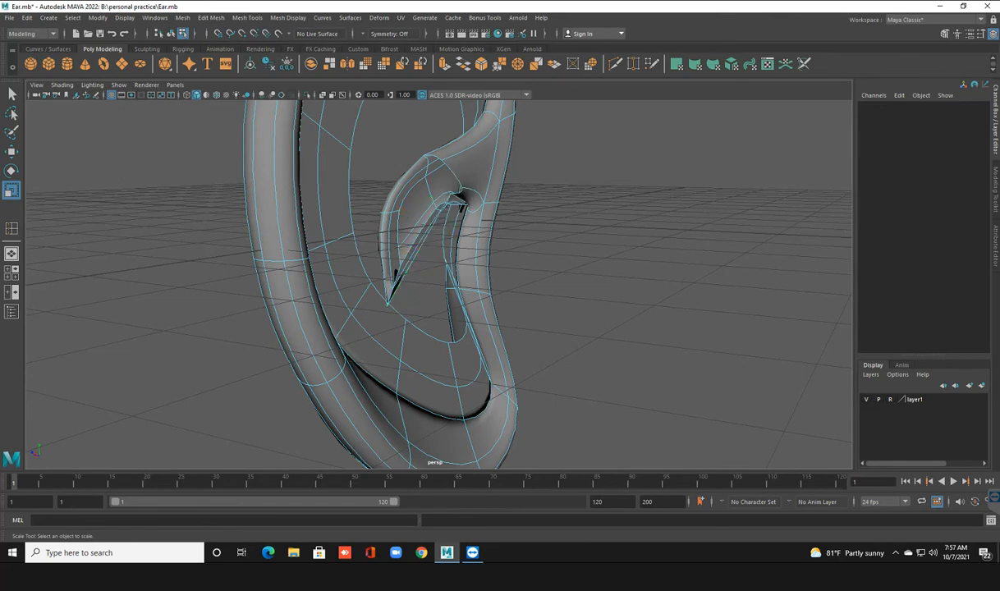
# Try to delete the leftover inner faces and the rim strip exposed behind the fold.
pyautogui.keyDown('alt'); pyautogui.moveTo(406, 252); pyautogui.dragTo(357, 271); pyautogui.keyUp('alt')
pyautogui.scroll(4, 357, 271)
pyautogui.keyDown('alt'); pyautogui.moveTo(357, 271); pyautogui.dragTo(389, 291, button='middle'); pyautogui.keyUp('alt')
pyautogui.keyDown('alt'); pyautogui.moveTo(390, 247); pyautogui.dragTo(404, 265); pyautogui.keyUp('alt')
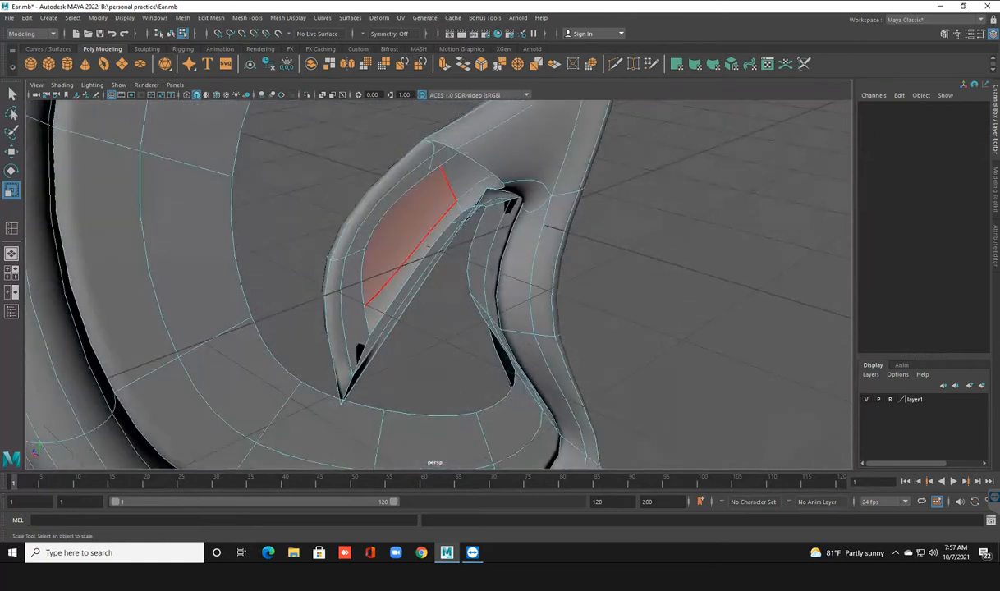
pyautogui.click(354, 304)
pyautogui.press('Delete')
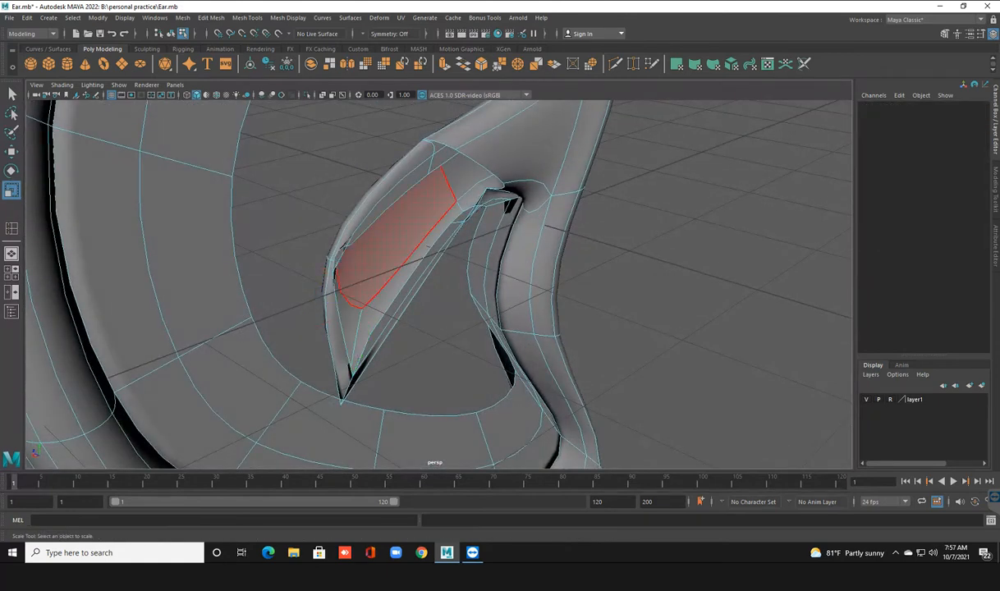
pyautogui.click(378, 205)
pyautogui.press('Delete')
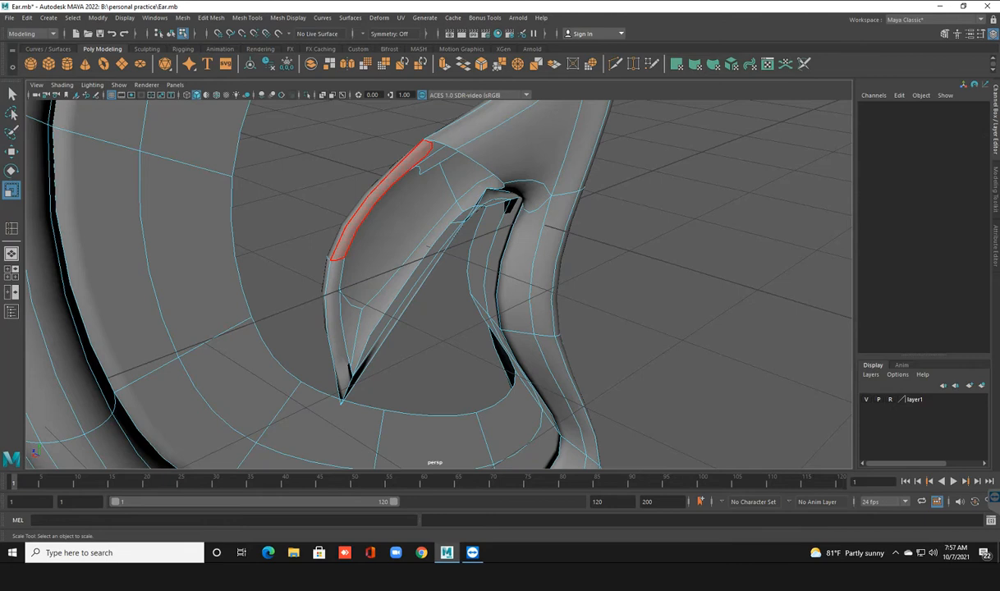
pyautogui.click(451, 129)
pyautogui.press('Delete')
# Try to delete the small rear face where the fold joins the rim above the notch.
pyautogui.scroll(-3, 484, 194)
pyautogui.keyDown('alt'); pyautogui.moveTo(484, 194); pyautogui.dragTo(447, 182); pyautogui.keyUp('alt')
pyautogui.scroll(2, 447, 182)
pyautogui.keyDown('alt'); pyautogui.moveTo(447, 182); pyautogui.dragTo(429, 179, button='middle'); pyautogui.keyUp('alt')
pyautogui.moveTo(429, 179)
pyautogui.keyDown('alt'); pyautogui.mouseDown()
pyautogui.moveTo(504, 169)
pyautogui.moveTo(442, 169)
pyautogui.mouseUp(); pyautogui.keyUp('alt')
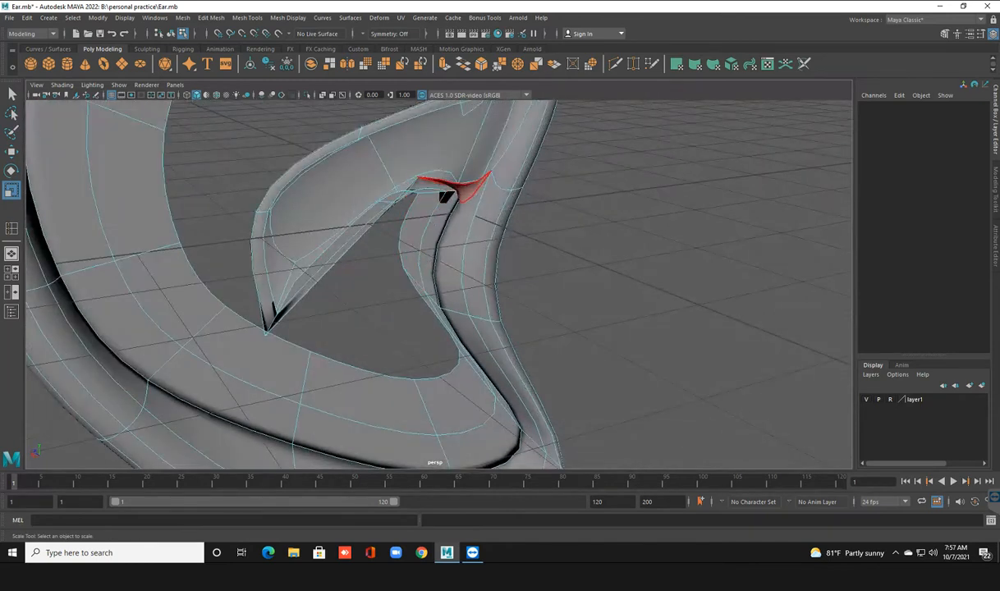
pyautogui.click(444, 195)
pyautogui.press('Delete')
pyautogui.keyDown('alt'); pyautogui.moveTo(445, 196); pyautogui.dragTo(338, 215); pyautogui.keyUp('alt')
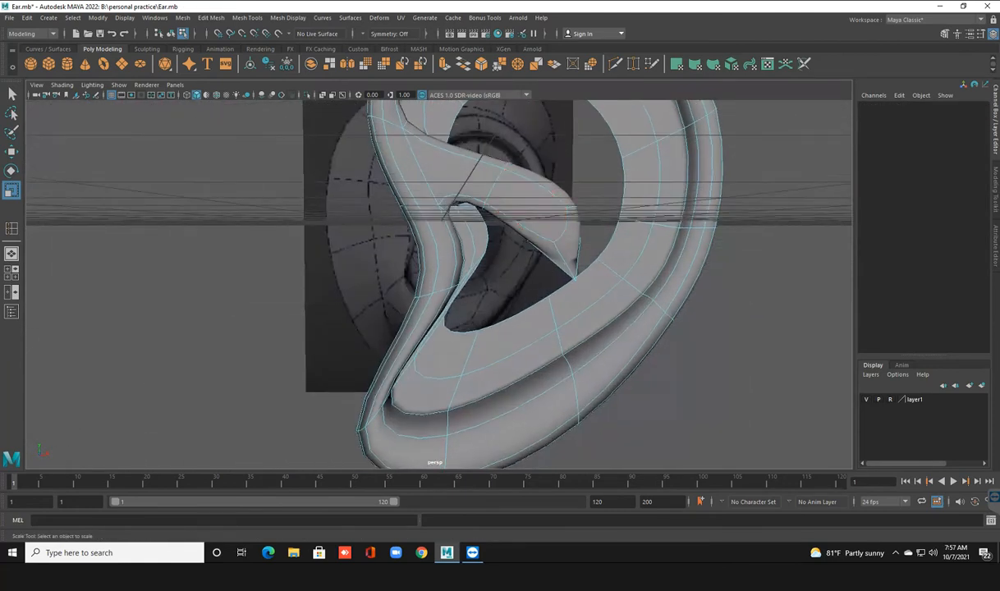
# Try to delete the upper strip and the tip face on the back of the fold, undoing the tip deletion.
pyautogui.keyDown('alt'); pyautogui.moveTo(530, 205); pyautogui.dragTo(498, 211); pyautogui.keyUp('alt')
pyautogui.keyDown('alt'); pyautogui.moveTo(509, 171); pyautogui.dragTo(379, 202); pyautogui.keyUp('alt')
pyautogui.click(367, 180)
pyautogui.press('Delete')
pyautogui.click(341, 244)
pyautogui.press('Delete')
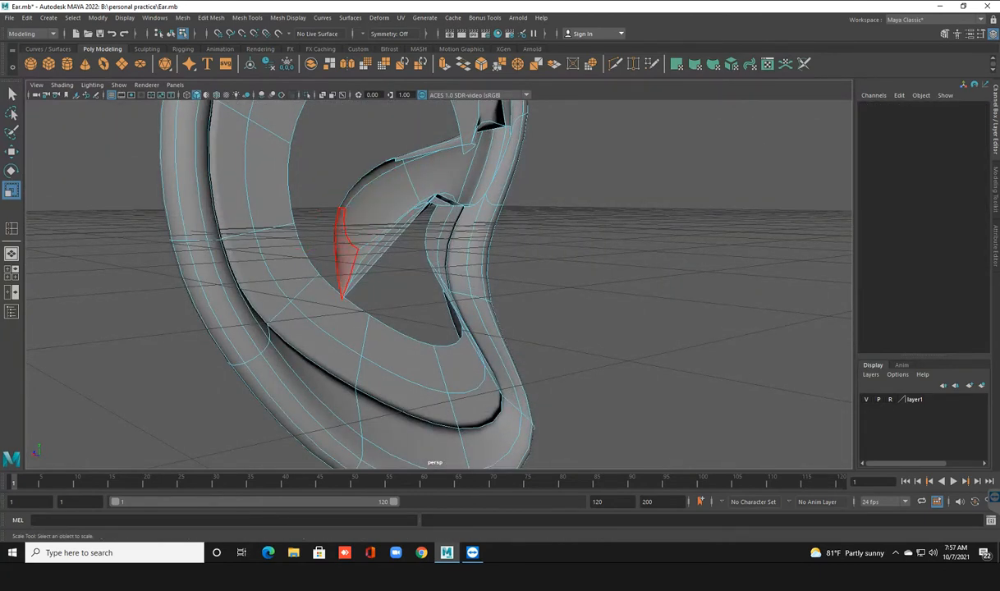
pyautogui.hotkey('ctrl', 'z')
pyautogui.keyDown('alt'); pyautogui.moveTo(382, 205); pyautogui.dragTo(517, 291); pyautogui.keyUp('alt')
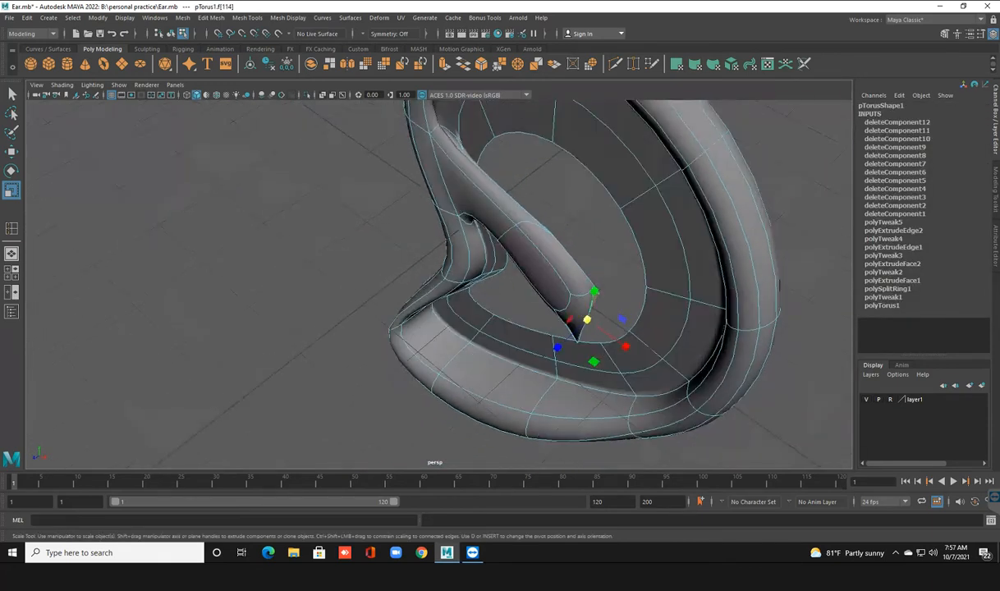
pyautogui.keyDown('alt'); pyautogui.moveTo(486, 194); pyautogui.dragTo(316, 159); pyautogui.keyUp('alt')
pyautogui.click(455, 202)
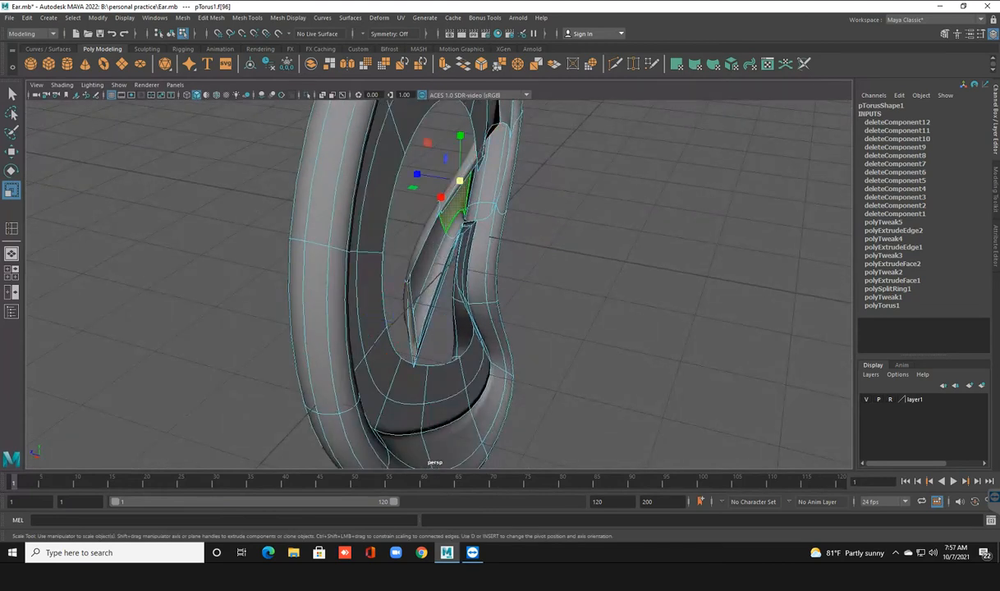
pyautogui.moveTo(460, 181); pyautogui.dragTo(426, 162)
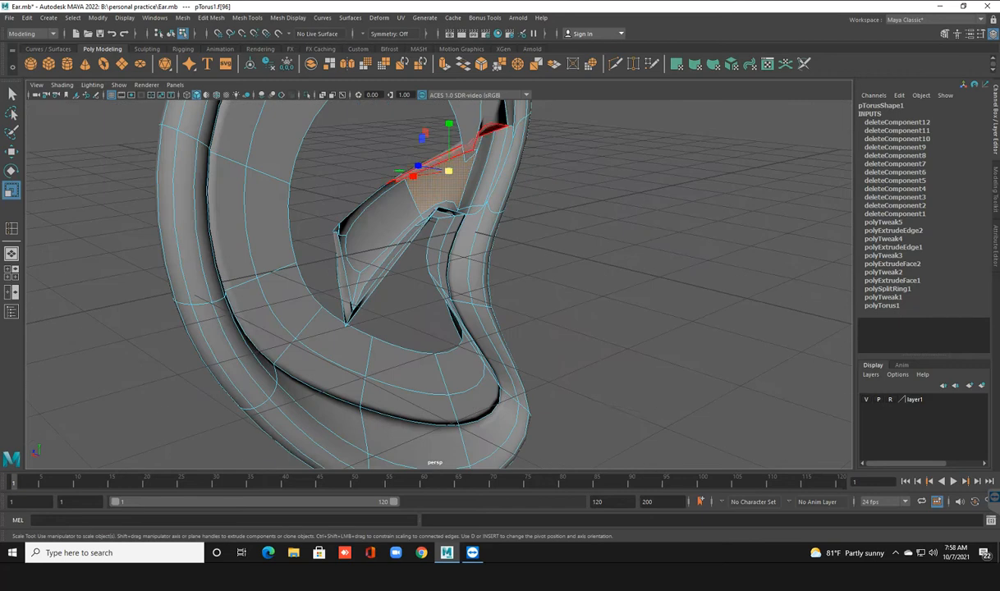
pyautogui.click(434, 159)
pyautogui.click(532, 198)
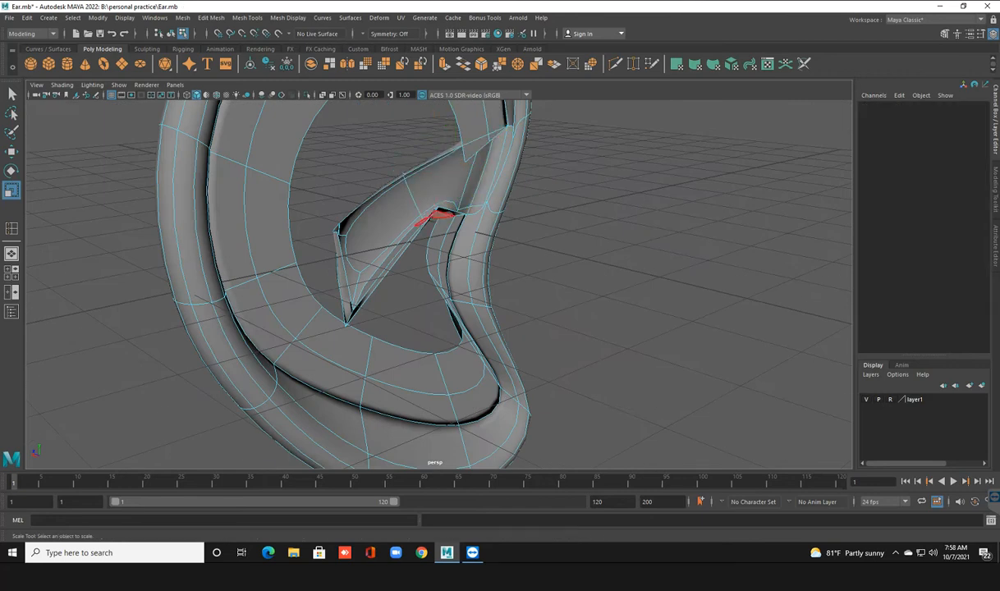
# Try to delete the distorted face that converges at the fold's pinched tip.
pyautogui.scroll(-3, 380, 223)
pyautogui.keyDown('alt'); pyautogui.moveTo(381, 223); pyautogui.dragTo(513, 206); pyautogui.keyUp('alt')
pyautogui.scroll(3, 438, 284)
pyautogui.keyDown('alt'); pyautogui.moveTo(438, 284); pyautogui.dragTo(414, 349); pyautogui.keyUp('alt')
pyautogui.scroll(3, 415, 349)
pyautogui.keyDown('alt'); pyautogui.moveTo(415, 348); pyautogui.dragTo(508, 377, button='middle'); pyautogui.keyUp('alt')
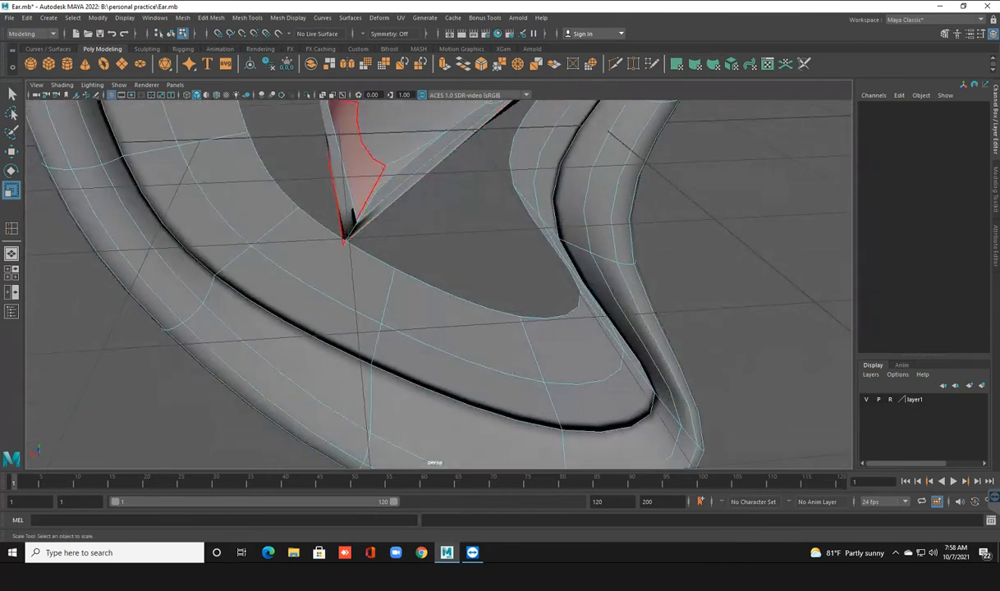
pyautogui.click(339, 185)
pyautogui.press('Delete')
# Try to delete the narrow faces along the fold's lower edge, undoing the last deletion.
pyautogui.scroll(-3, 439, 284)
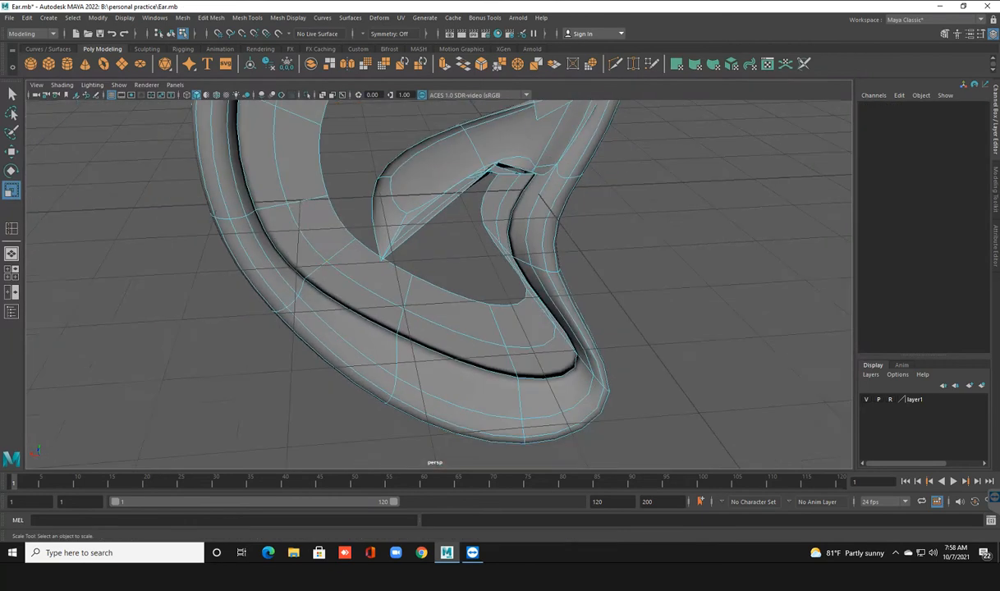
pyautogui.keyDown('alt'); pyautogui.moveTo(321, 230); pyautogui.dragTo(379, 232); pyautogui.keyUp('alt')
pyautogui.click(458, 229)
pyautogui.press('Delete')
pyautogui.click(465, 205)
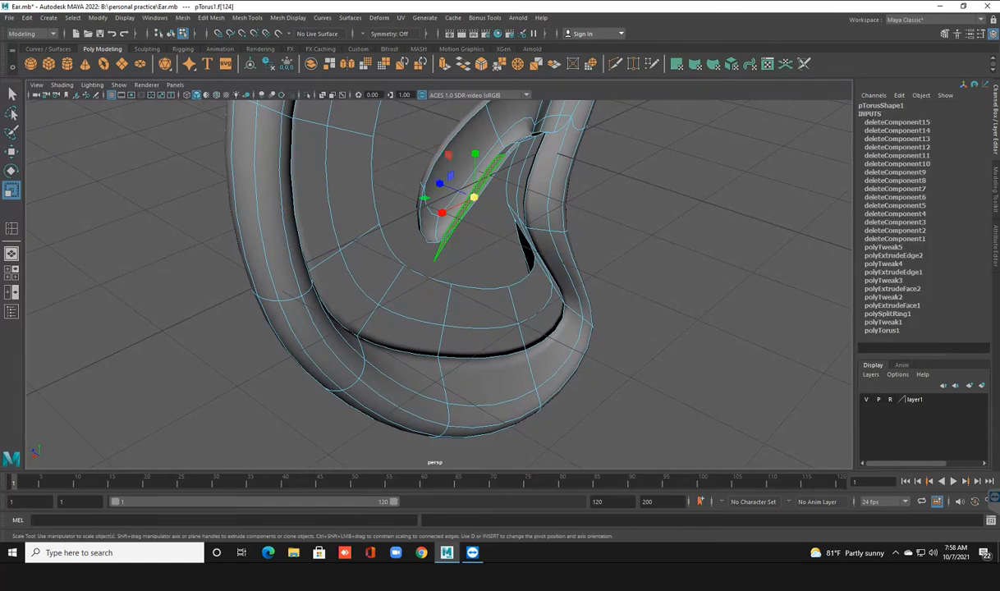
pyautogui.hotkey('ctrl', 'z')
pyautogui.keyDown('alt'); pyautogui.moveTo(443, 254); pyautogui.dragTo(650, 204); pyautogui.keyUp('alt')
pyautogui.keyDown('alt'); pyautogui.moveTo(464, 205); pyautogui.dragTo(457, 248, button='middle'); pyautogui.keyUp('alt')
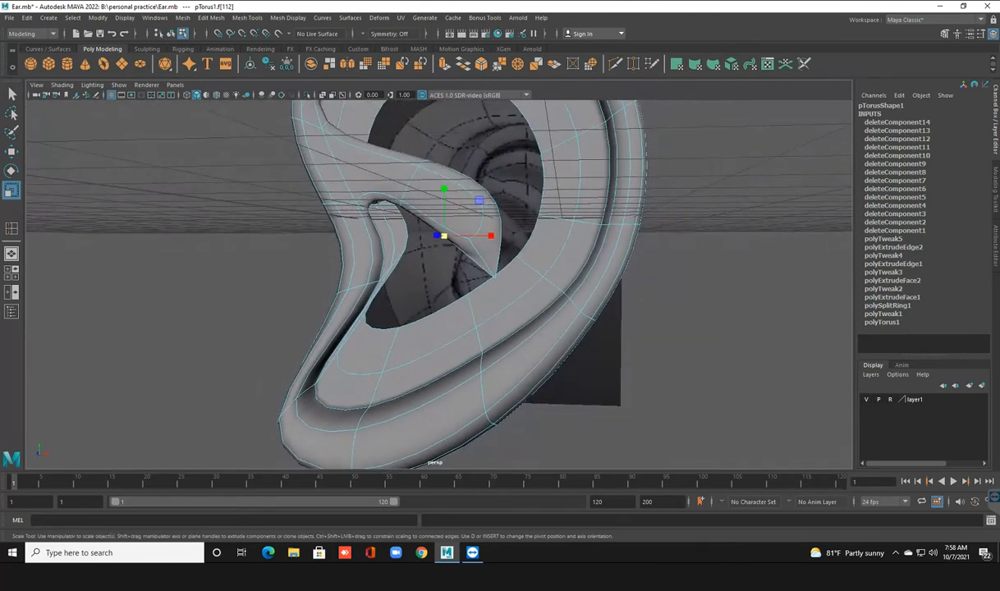
# Undo the face deletions behind the fold and both inner edge extrusions, and redo the extrusions.
pyautogui.hotkey('ctrl', 'z')
pyautogui.hotkey('ctrl', 'z')
pyautogui.hotkey('ctrl', 'z')
pyautogui.hotkey('ctrl', 'z')
pyautogui.hotkey('ctrl', 'z')
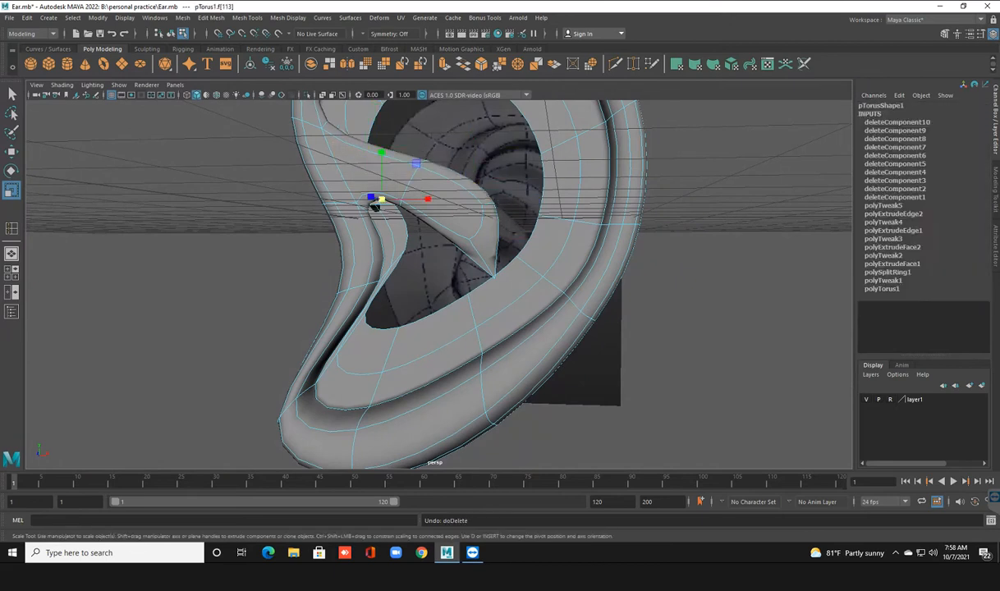
pyautogui.hotkey('ctrl', 'z')
pyautogui.hotkey('ctrl', 'z')
pyautogui.hotkey('ctrl', 'z')
pyautogui.hotkey('ctrl', 'z')
pyautogui.hotkey('ctrl', 'z')
pyautogui.hotkey('ctrl', 'z')
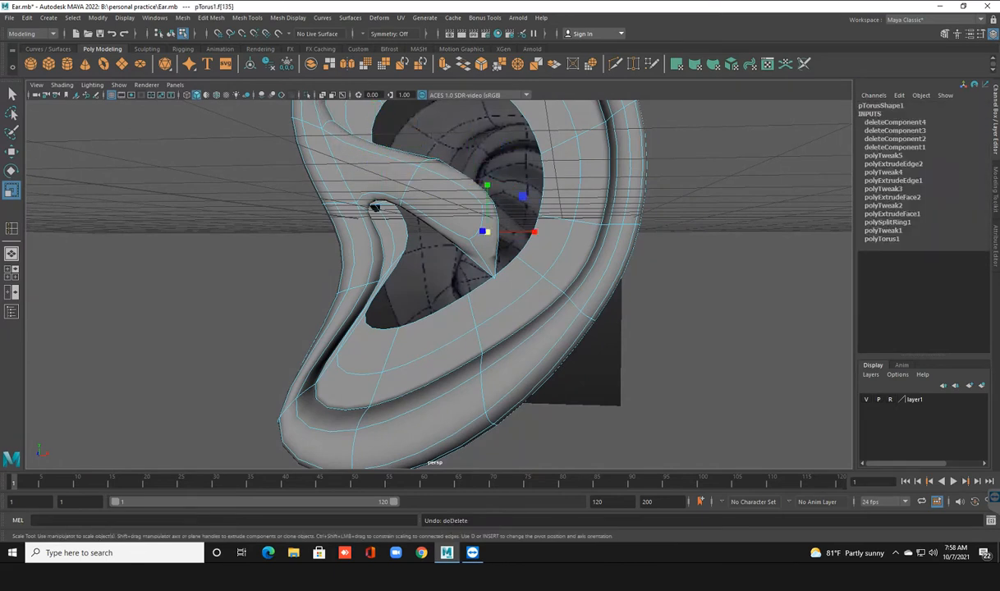
pyautogui.hotkey('ctrl', 'z')
pyautogui.hotkey('ctrl', 'z')
pyautogui.hotkey('ctrl', 'z')
pyautogui.hotkey('ctrl', 'z')
pyautogui.hotkey('ctrl', 'z')
pyautogui.hotkey('ctrl', 'z')
pyautogui.hotkey('ctrl', 'z')
pyautogui.hotkey('ctrl', 'z')
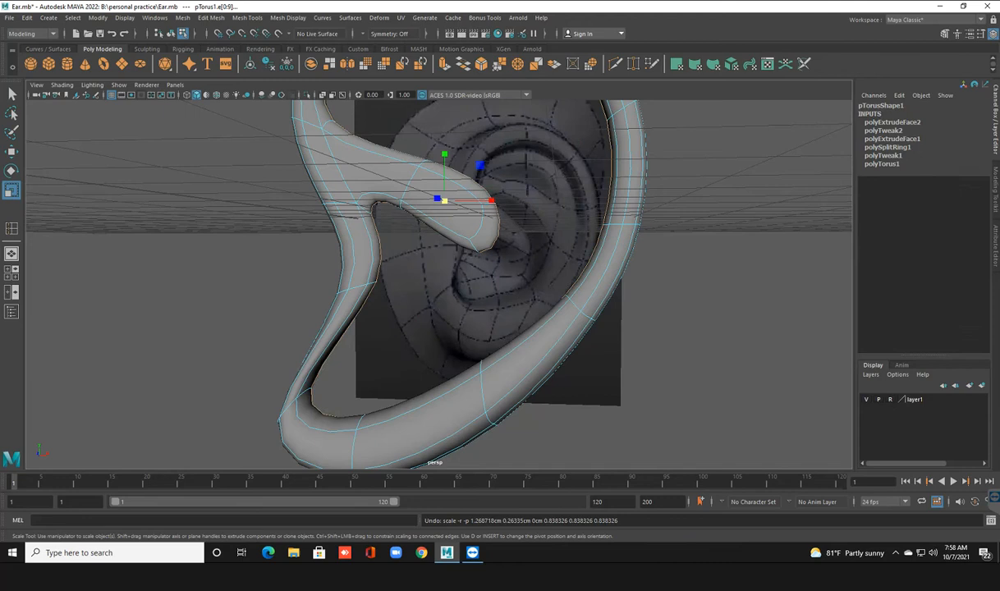
pyautogui.hotkey('shift', 'z')
pyautogui.hotkey('shift', 'z')
pyautogui.hotkey('shift', 'z')
pyautogui.hotkey('shift', 'z')
pyautogui.hotkey('shift', 'z')
pyautogui.hotkey('shift', 'z')
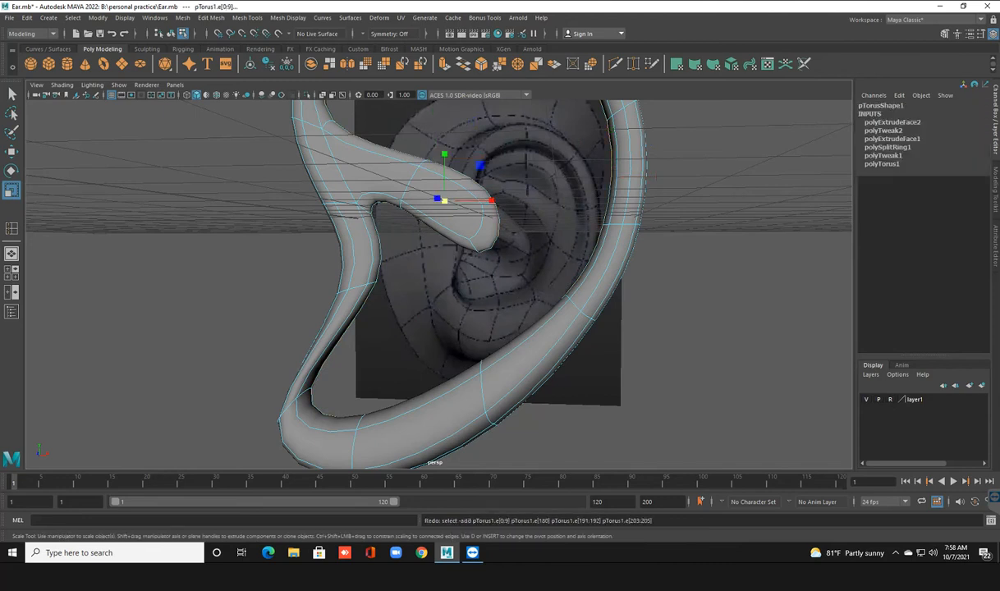
# Try to move the vertex at the fold's pinched tip up into the fold in the perspective view, undoing the move.
pyautogui.keyDown('alt'); pyautogui.moveTo(575, 271); pyautogui.dragTo(353, 277); pyautogui.keyUp('alt')
pyautogui.keyDown('alt'); pyautogui.moveTo(420, 255); pyautogui.dragTo(521, 288); pyautogui.keyUp('alt')
pyautogui.press('F9')
pyautogui.click(520, 290)
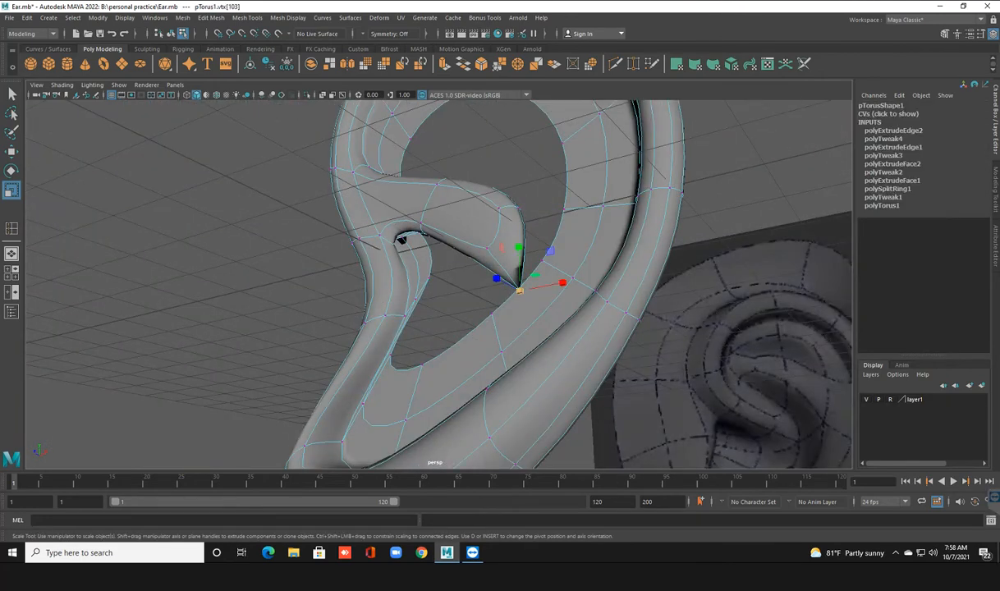
pyautogui.press('w')
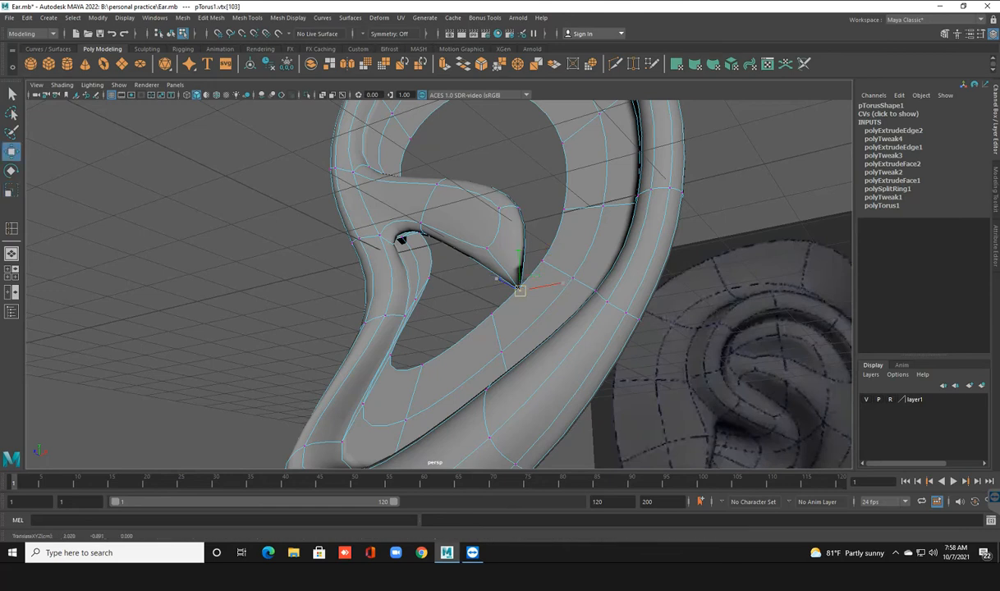
pyautogui.moveTo(519, 290); pyautogui.dragTo(493, 263)
pyautogui.hotkey('ctrl', 'z')
# Move the vertices at the fold's pinched tip up and inward in the front view, away from the wide inner rim.
pyautogui.press('space')
pyautogui.press('space')
pyautogui.scroll(3, 398, 370)
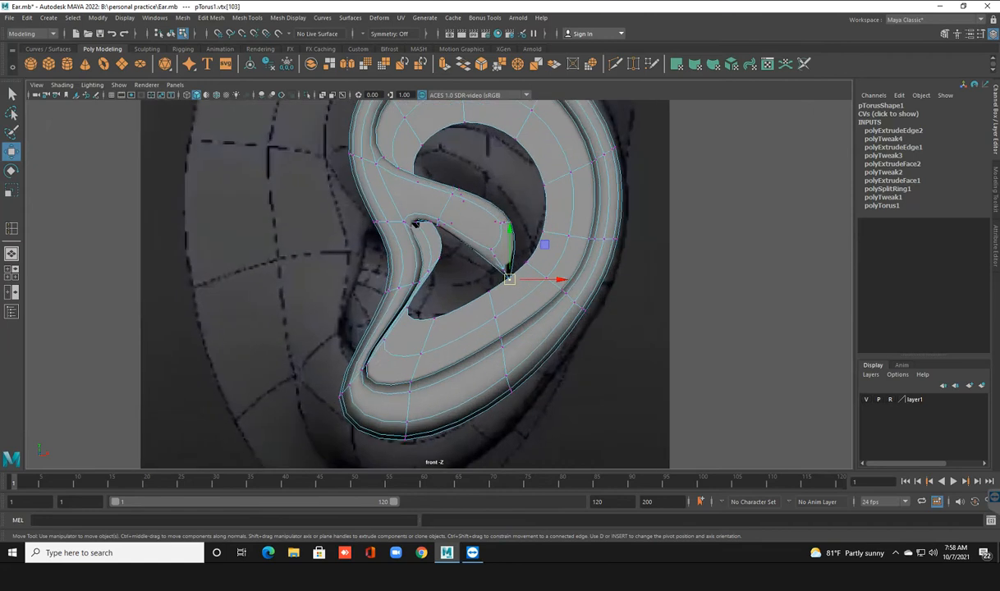
pyautogui.scroll(2, 438, 284)
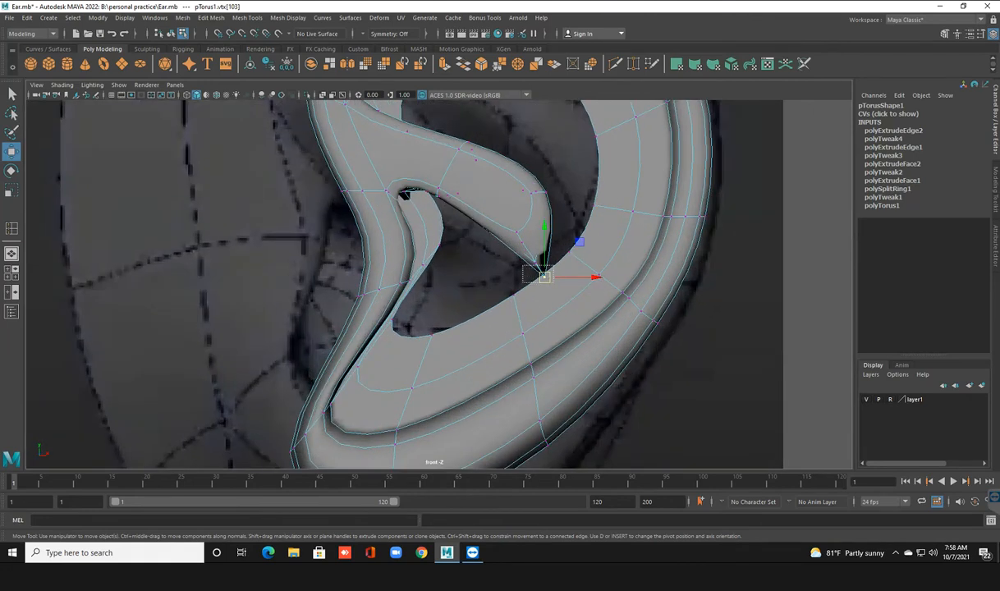
pyautogui.moveTo(543, 277); pyautogui.dragTo(541, 261)
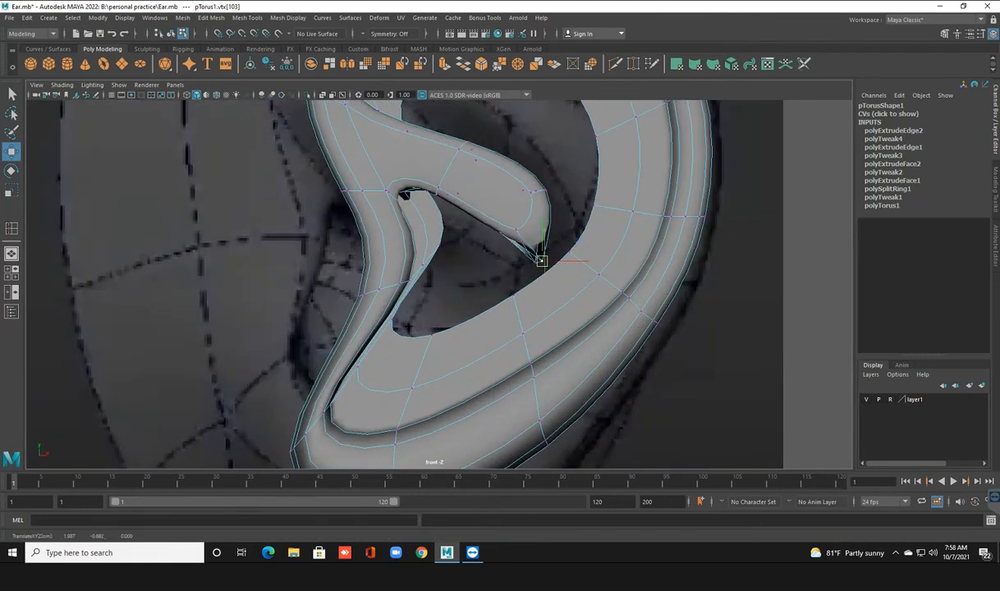
pyautogui.hotkey('ctrl', 'z')
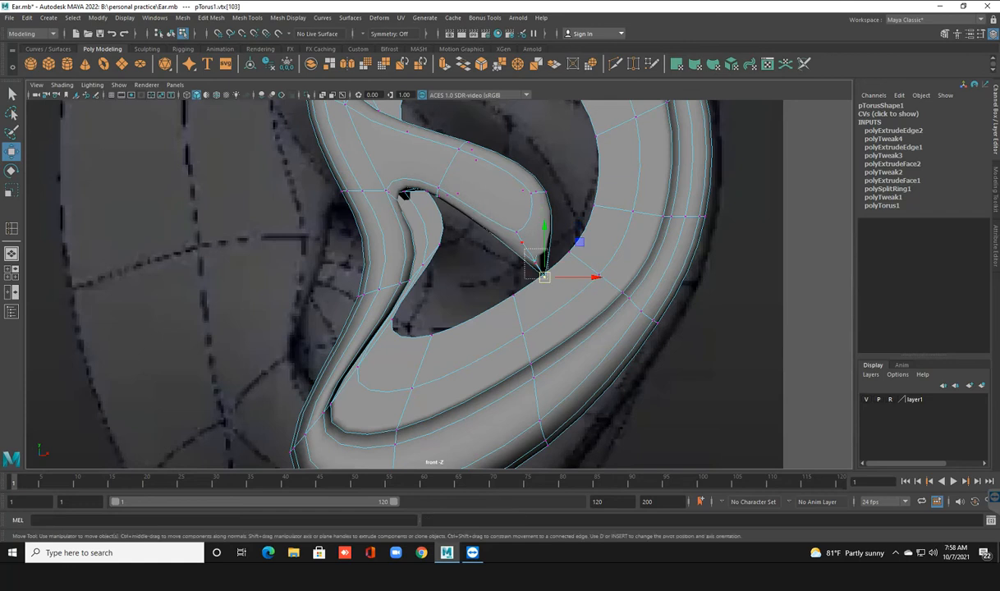
pyautogui.moveTo(544, 277); pyautogui.dragTo(533, 254)
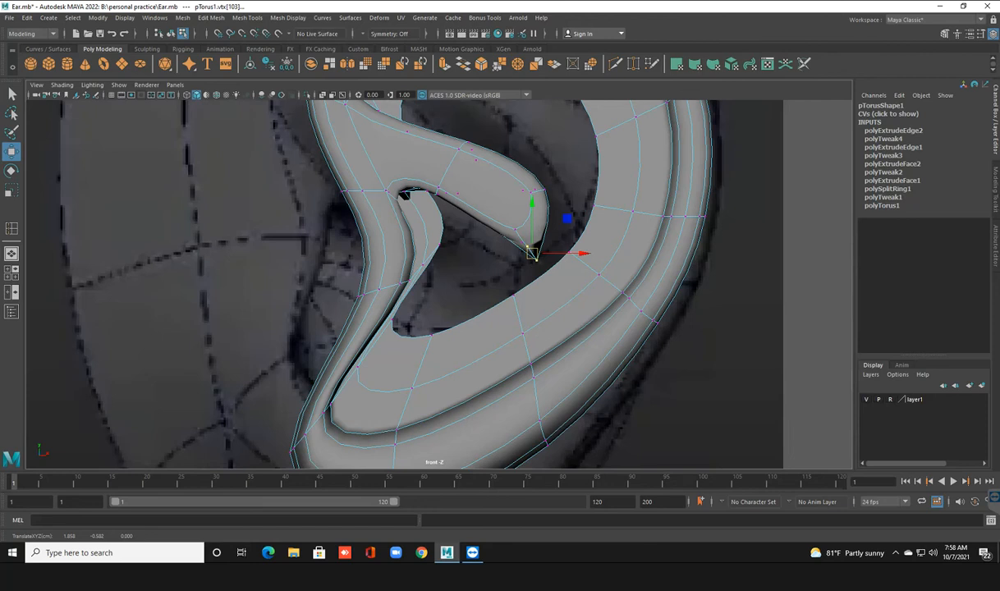
# Delete the front faces at the rounded end of the fold.
pyautogui.scroll(2, 441, 279)
pyautogui.keyDown('alt'); pyautogui.moveTo(534, 255); pyautogui.dragTo(478, 330, button='middle'); pyautogui.keyUp('alt')
pyautogui.moveTo(504, 245); pyautogui.dragTo(504, 277, button='right')
pyautogui.click(514, 271)
pyautogui.press('Delete')
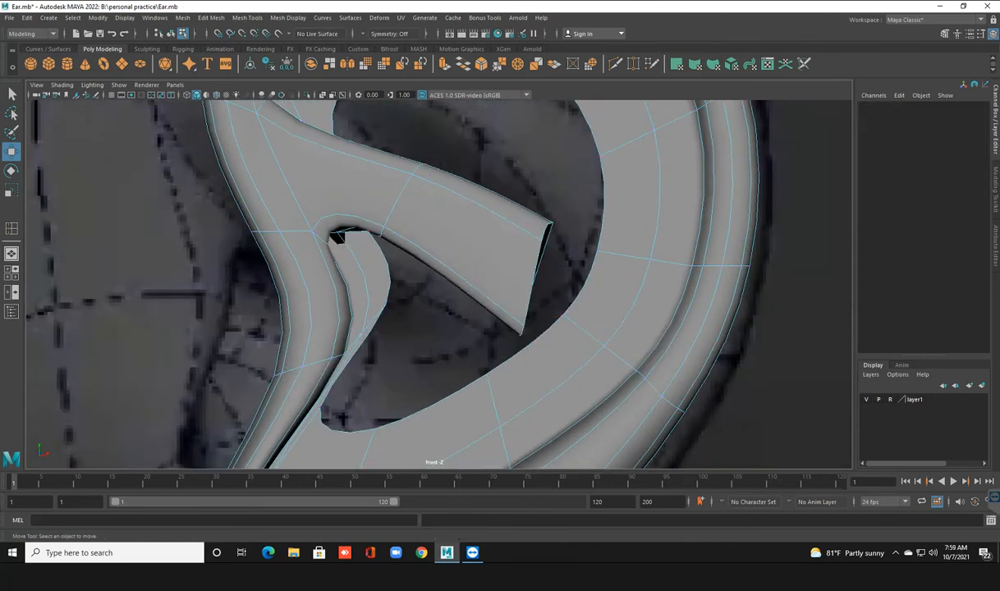
# Undo the latest face deletion on the back of the fold.
pyautogui.press('space')
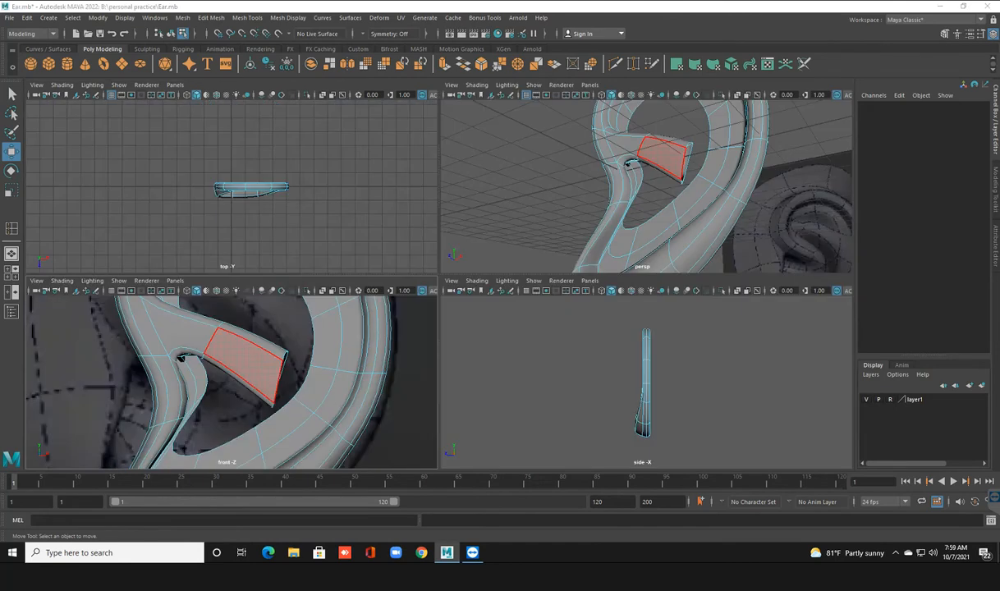
pyautogui.press('space')
pyautogui.keyDown('alt'); pyautogui.moveTo(597, 230); pyautogui.dragTo(450, 245); pyautogui.keyUp('alt')
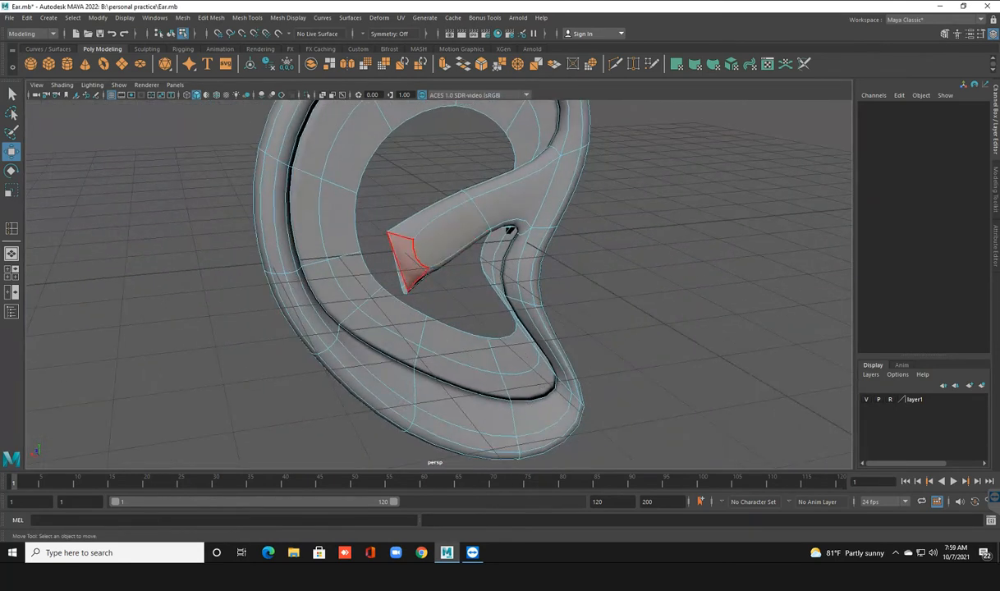
pyautogui.hotkey('ctrl', 'z')
pyautogui.hotkey('ctrl', 'z')
pyautogui.hotkey('ctrl', 'z')
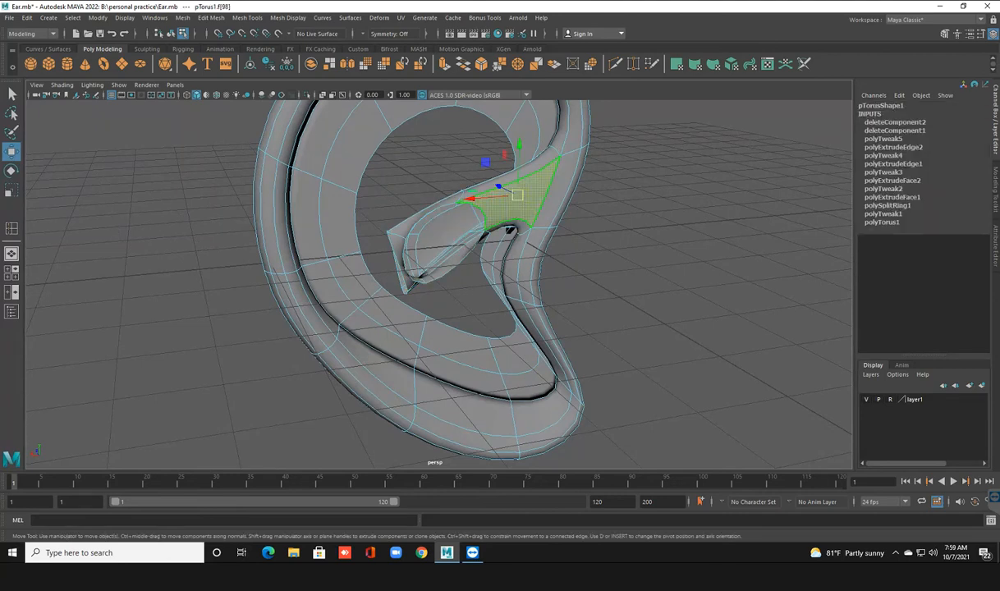
# Delete the narrow upright face at the back of the fold's tip.
pyautogui.keyDown('alt'); pyautogui.moveTo(416, 249); pyautogui.dragTo(464, 202); pyautogui.keyUp('alt')
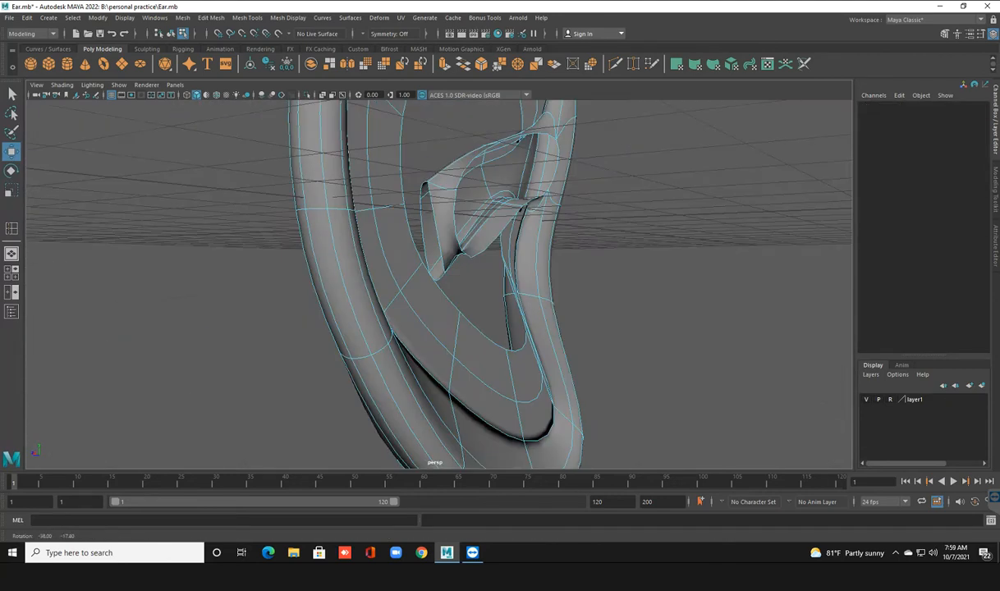
pyautogui.doubleClick(444, 223)
pyautogui.press('Delete')
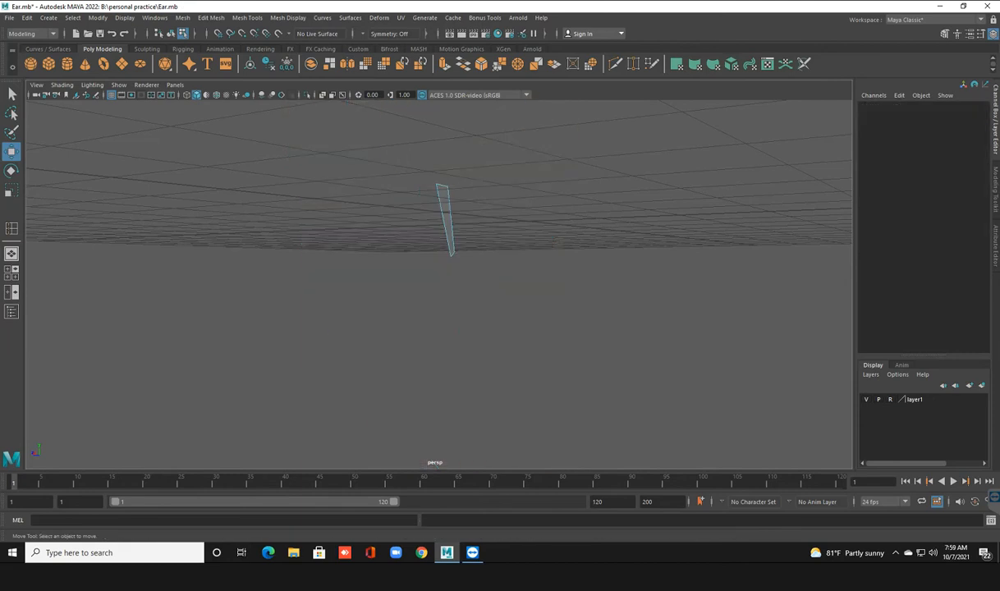
pyautogui.hotkey('ctrl', 'z')
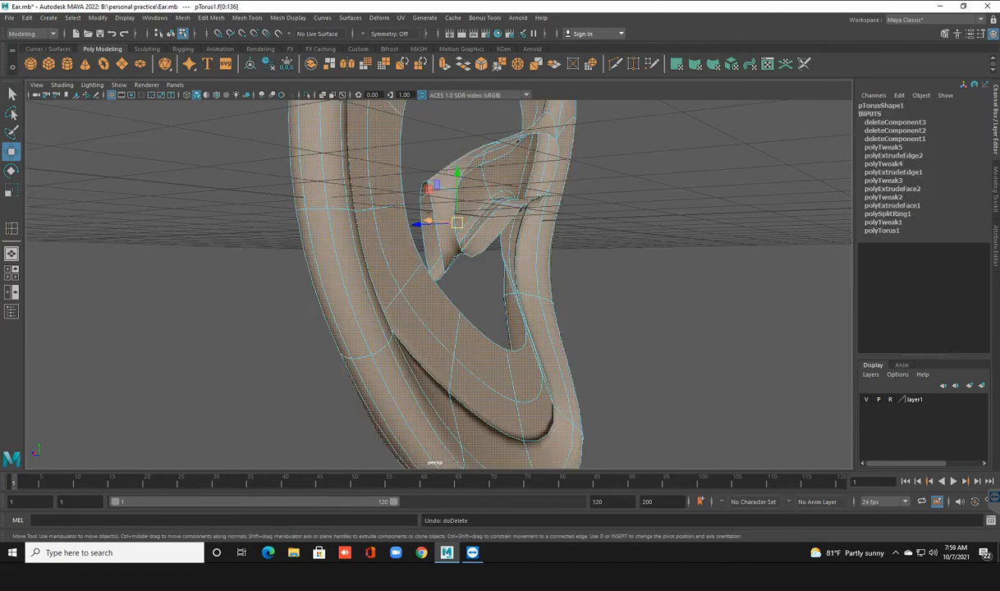
pyautogui.click(445, 214)
pyautogui.press('Delete')
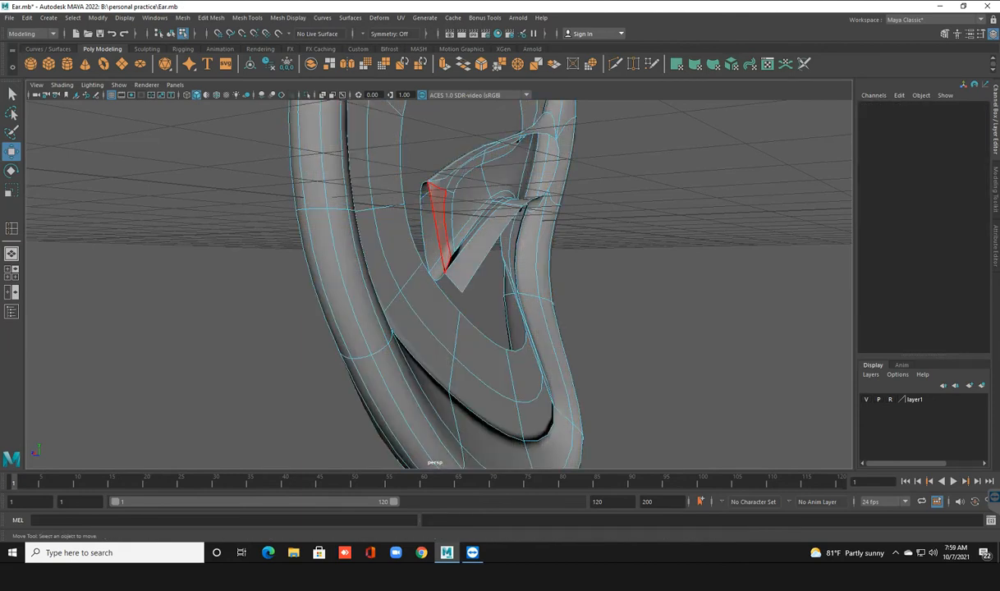
# Delete the loose strip face hanging below the fold and the small face at the fold's inner corner.
pyautogui.keyDown('alt'); pyautogui.moveTo(394, 271); pyautogui.dragTo(686, 288); pyautogui.keyUp('alt')
pyautogui.keyDown('alt'); pyautogui.moveTo(373, 201); pyautogui.dragTo(533, 204); pyautogui.keyUp('alt')
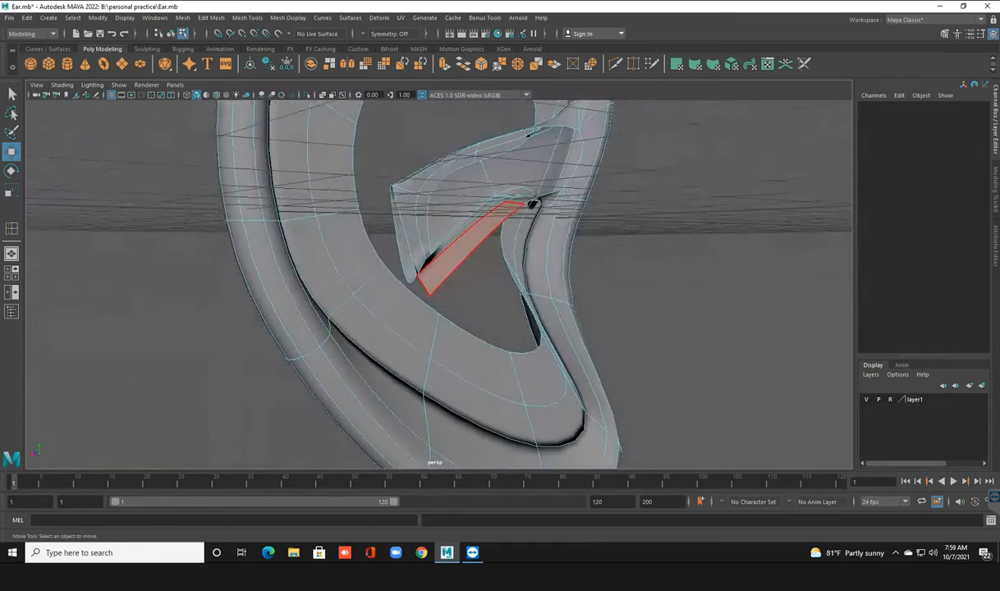
pyautogui.keyDown('alt'); pyautogui.moveTo(108, 165); pyautogui.dragTo(108, 216); pyautogui.keyUp('alt')
pyautogui.keyDown('alt'); pyautogui.moveTo(166, 318); pyautogui.dragTo(101, 347); pyautogui.keyUp('alt')
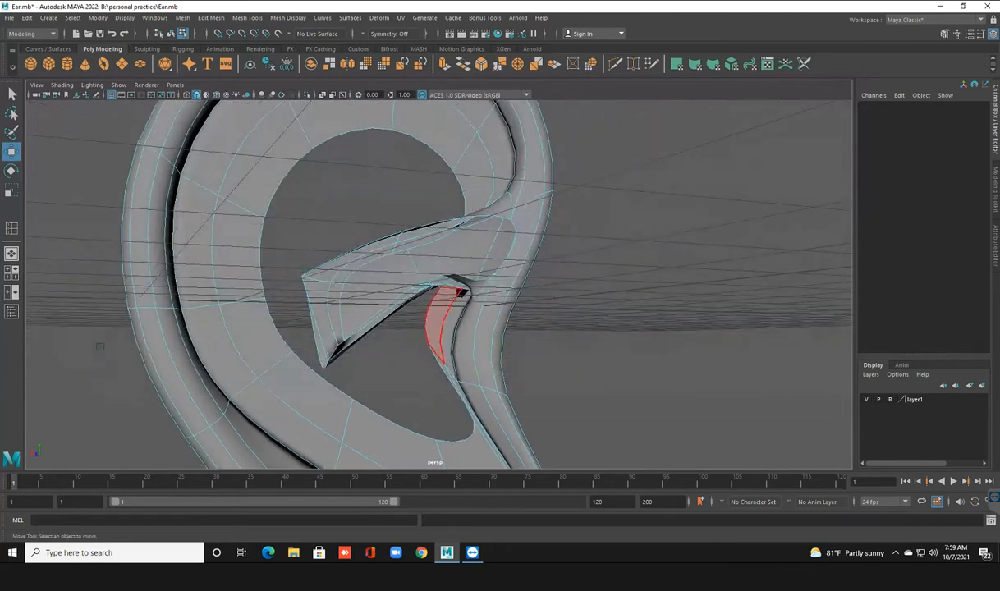
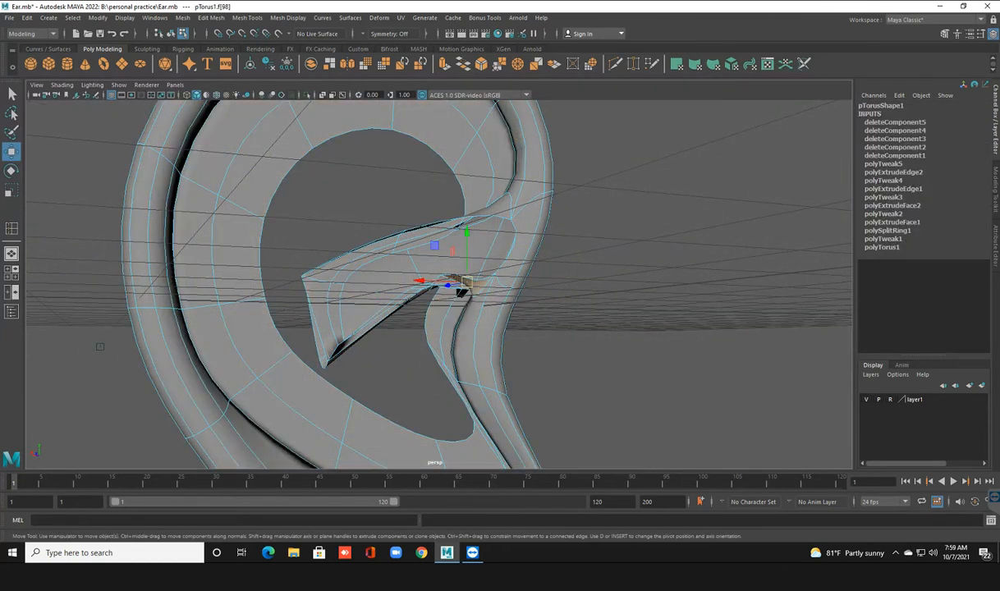
pyautogui.click(100, 345)
# Try to delete the face along the back of the fold's upper edge, undoing the deletion.
pyautogui.click(495, 211)
pyautogui.keyDown('alt'); pyautogui.moveTo(382, 283); pyautogui.dragTo(599, 308); pyautogui.keyUp('alt')
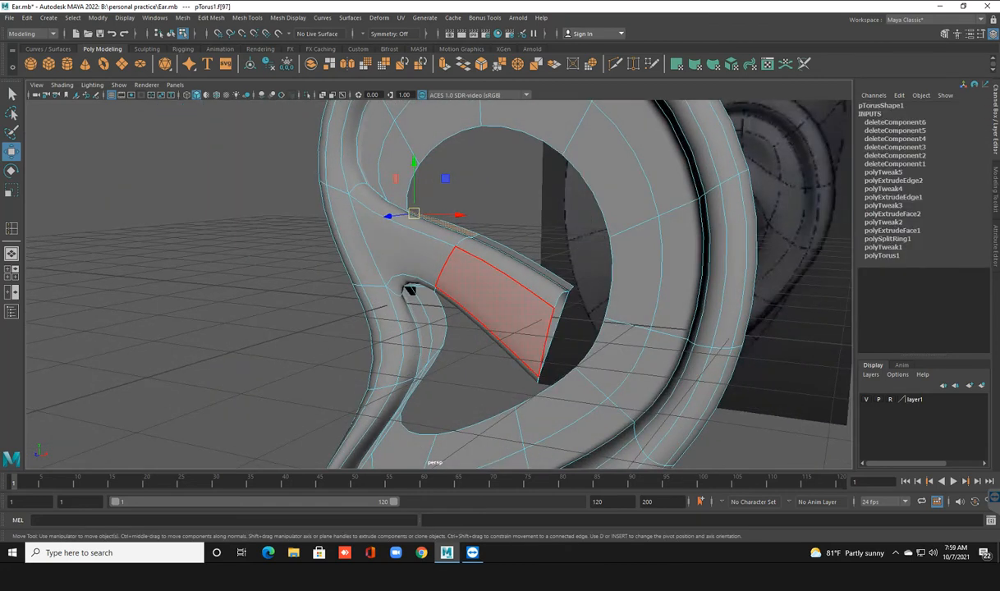
pyautogui.press('Delete')
pyautogui.keyDown('alt'); pyautogui.moveTo(500, 304); pyautogui.dragTo(417, 261); pyautogui.keyUp('alt')
pyautogui.click(496, 316)
pyautogui.keyDown('alt'); pyautogui.moveTo(496, 315); pyautogui.dragTo(366, 323); pyautogui.keyUp('alt')
pyautogui.scroll(3, 328, 310)
pyautogui.hotkey('ctrl', 'z')
pyautogui.hotkey('ctrl', 'z')
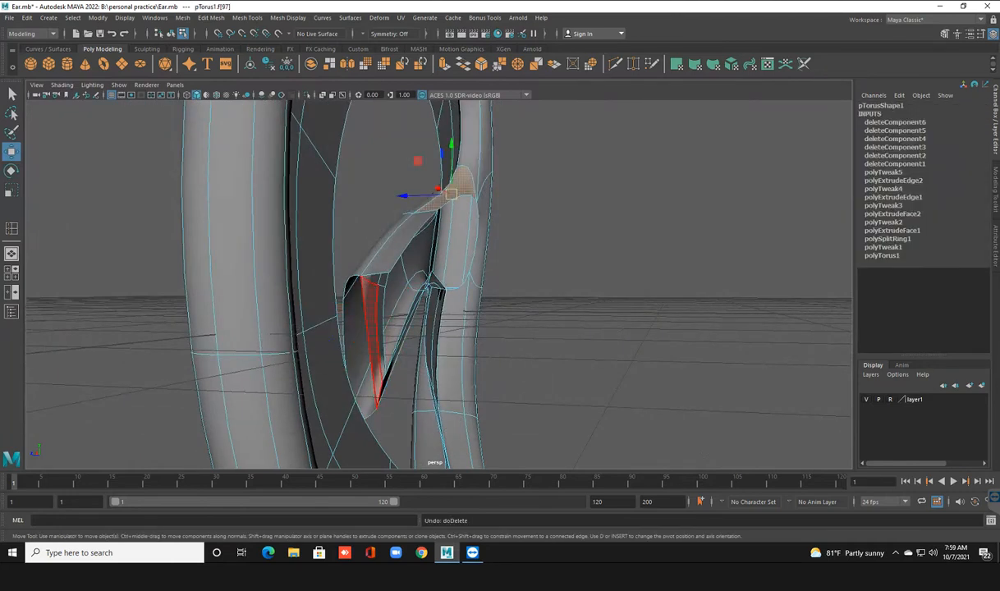
# Delete the narrow face inside the fold's tip and the inner strip faces beneath the fold's upper edge.
pyautogui.click(371, 326)
pyautogui.press('Delete')
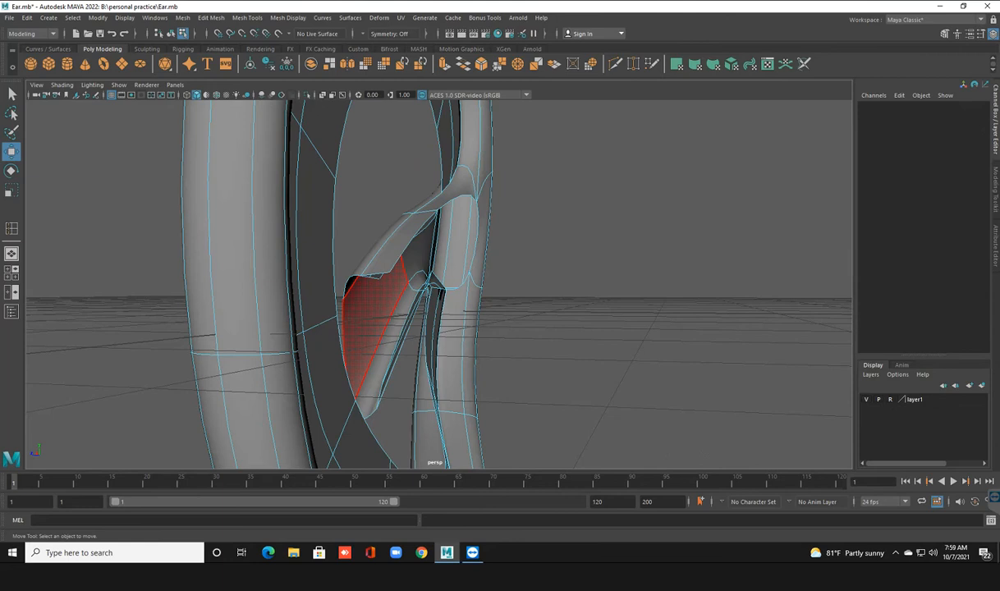
pyautogui.keyDown('alt'); pyautogui.moveTo(372, 327); pyautogui.dragTo(337, 256); pyautogui.keyUp('alt')
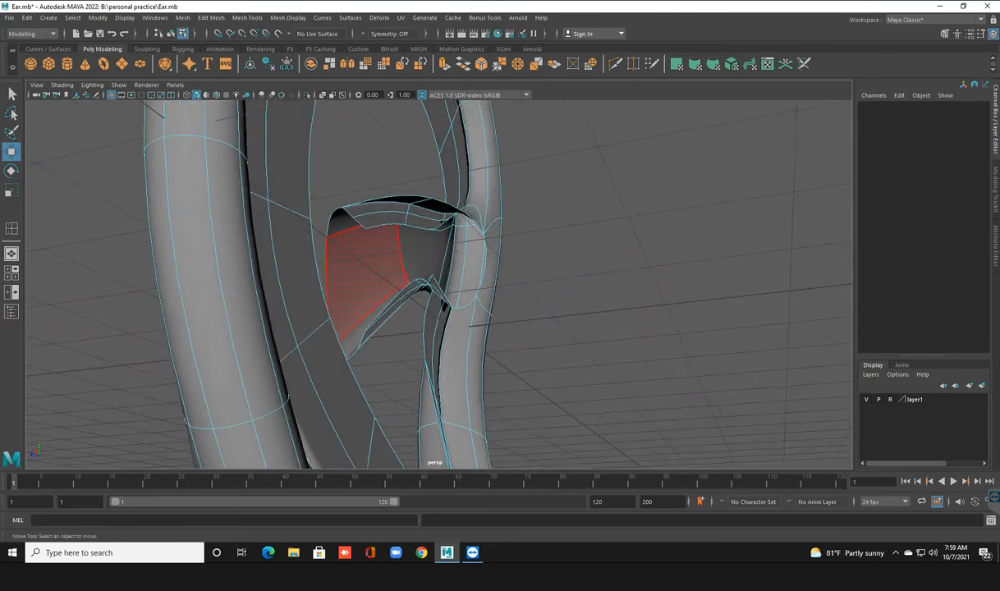
pyautogui.click(382, 218)
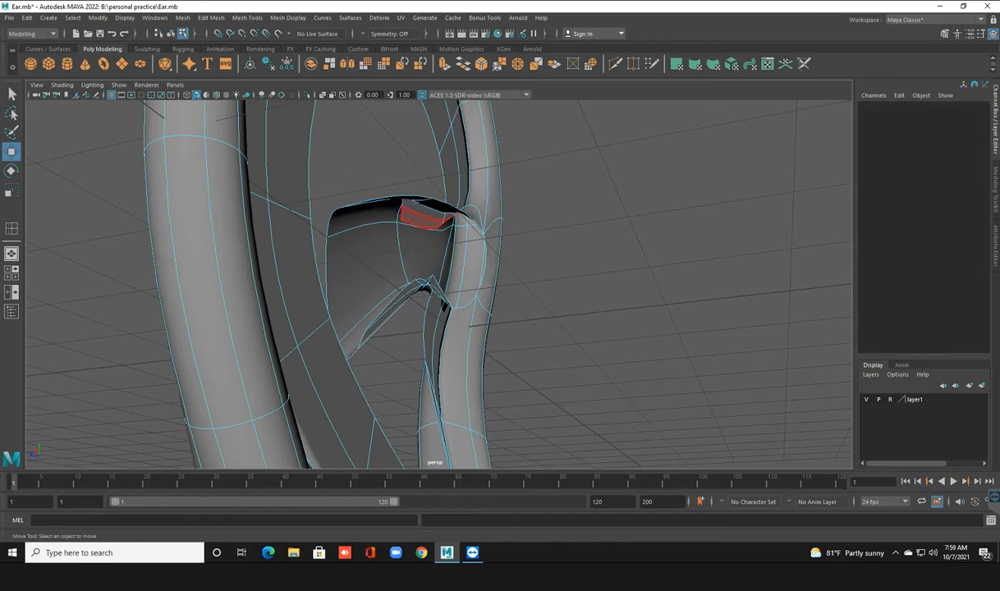
pyautogui.click(423, 219)
pyautogui.press('Delete')
pyautogui.click(431, 213)
pyautogui.press('Delete')
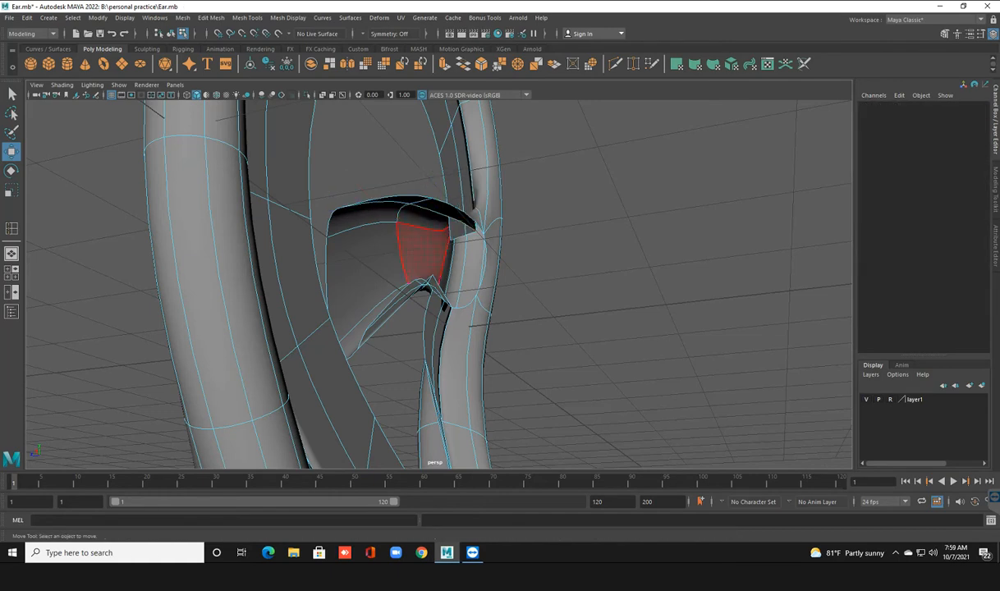
# Delete the leftover inner strip faces behind the fold's lower edge.
pyautogui.keyDown('alt'); pyautogui.moveTo(394, 316); pyautogui.dragTo(422, 330); pyautogui.keyUp('alt')
pyautogui.click(430, 327)
pyautogui.press('Delete')
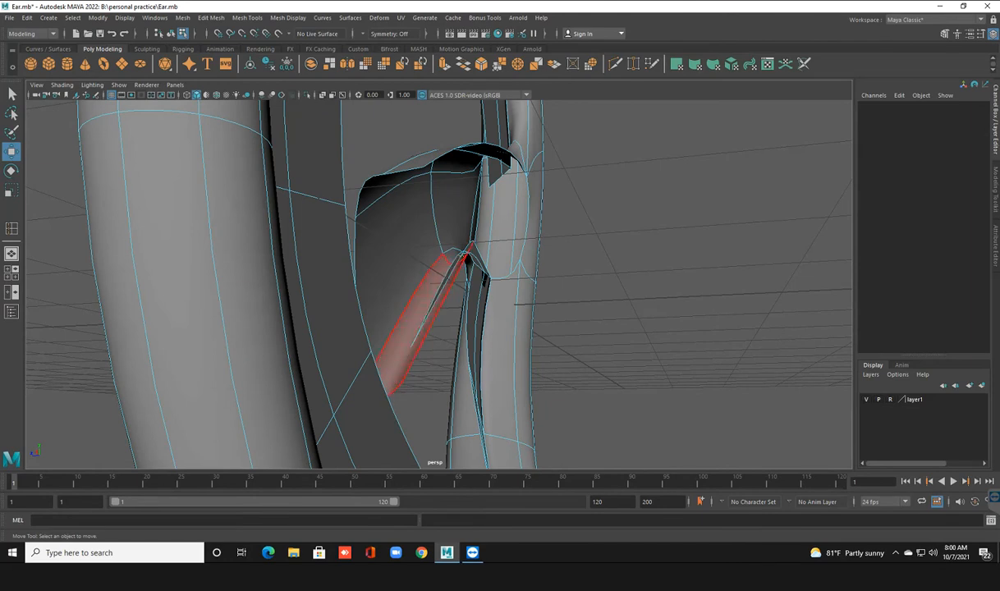
pyautogui.click(414, 316)
pyautogui.press('Delete')
# Delete the small leftover faces at the inner corner where the fold's lower edge meets the ear's rim.
pyautogui.keyDown('alt'); pyautogui.moveTo(427, 310); pyautogui.dragTo(335, 315); pyautogui.keyUp('alt')
pyautogui.click(466, 247)
pyautogui.press('Delete')
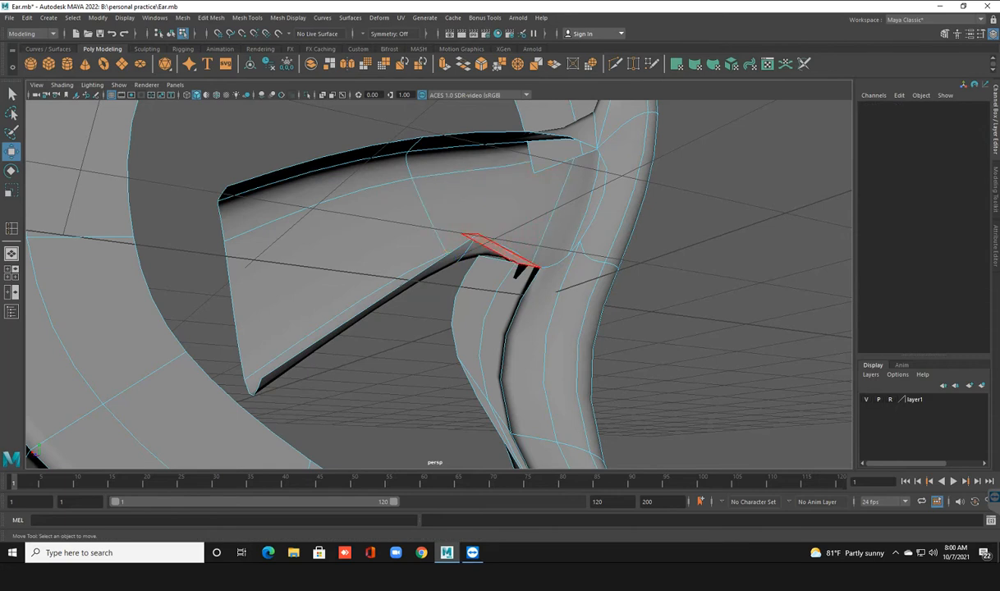
pyautogui.click(475, 236)
pyautogui.press('Delete')
# Move the vertices at the lower corner of the fold's open end inward in the front view to round it.
pyautogui.keyDown('alt'); pyautogui.moveTo(473, 306); pyautogui.dragTo(526, 320); pyautogui.keyUp('alt')
pyautogui.press('space')
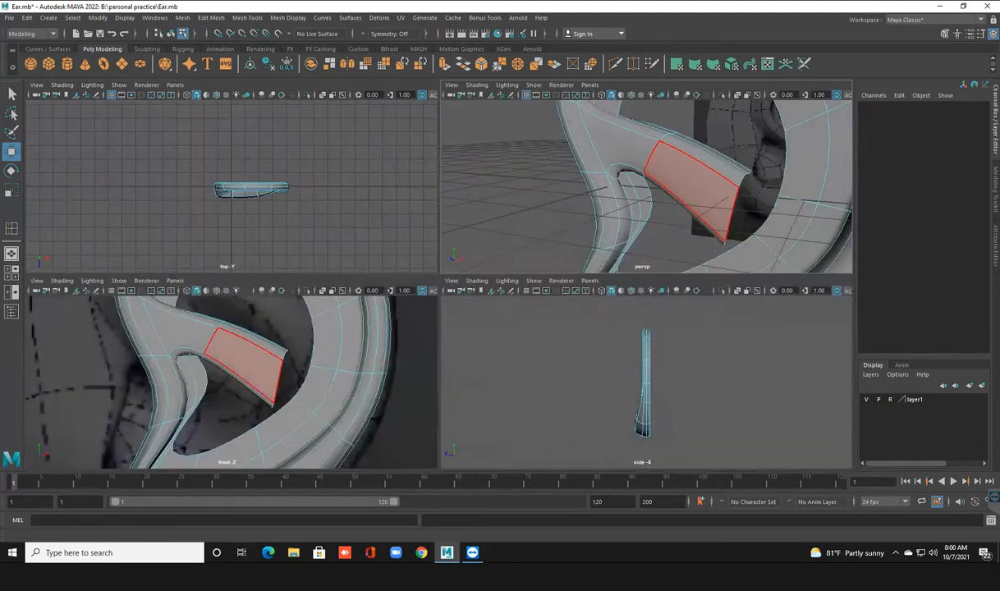
pyautogui.press('space')
pyautogui.keyDown('alt'); pyautogui.moveTo(269, 415); pyautogui.dragTo(249, 429, button='middle'); pyautogui.keyUp('alt')
pyautogui.scroll(-6, 272, 394)
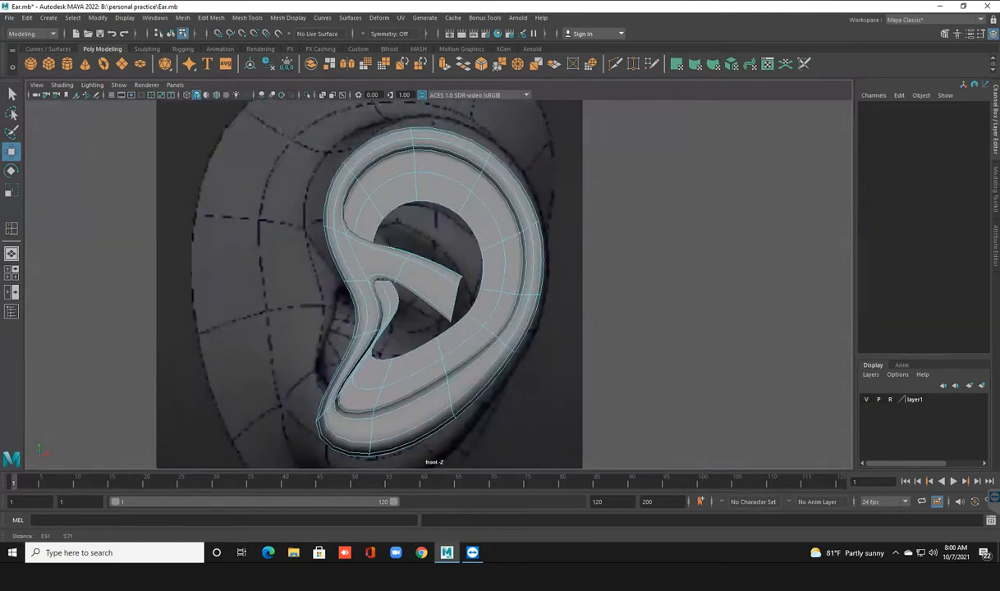
pyautogui.moveTo(427, 265); pyautogui.dragTo(379, 281, button='right')
pyautogui.scroll(5, 386, 279)
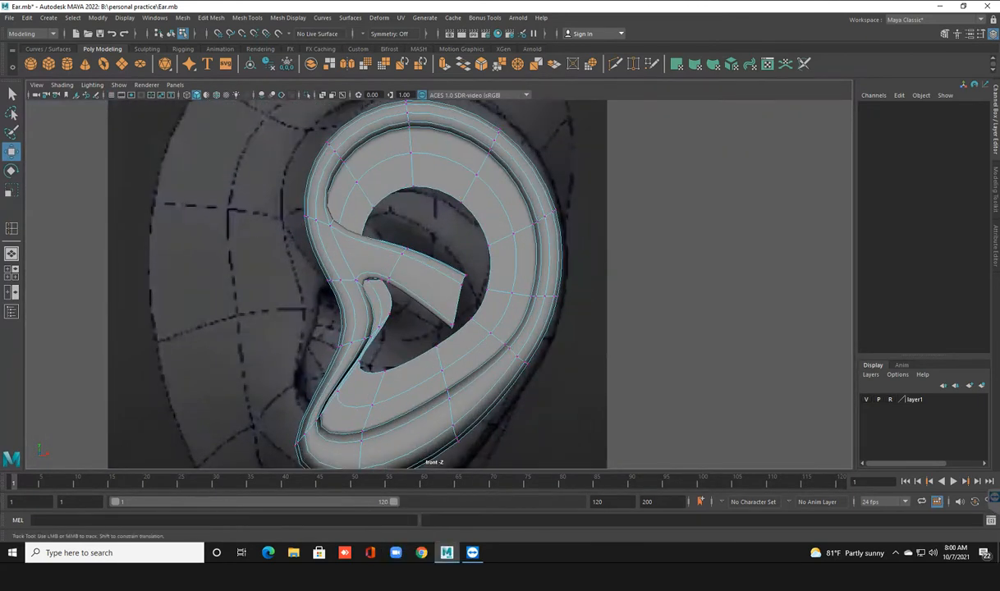
pyautogui.click(441, 323)
pyautogui.moveTo(440, 323); pyautogui.dragTo(421, 327)
pyautogui.scroll(3, 363, 347)
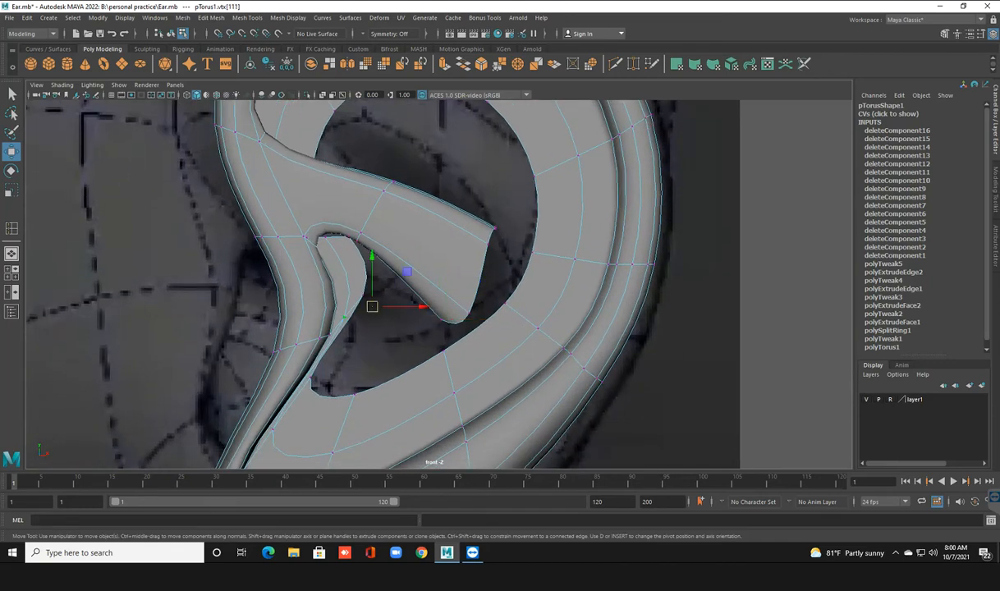
# Reposition the inner edge vertex of the narrow strip below the fold to slim it along the ear opening.
pyautogui.click(363, 295)
pyautogui.moveTo(384, 287); pyautogui.dragTo(376, 347)
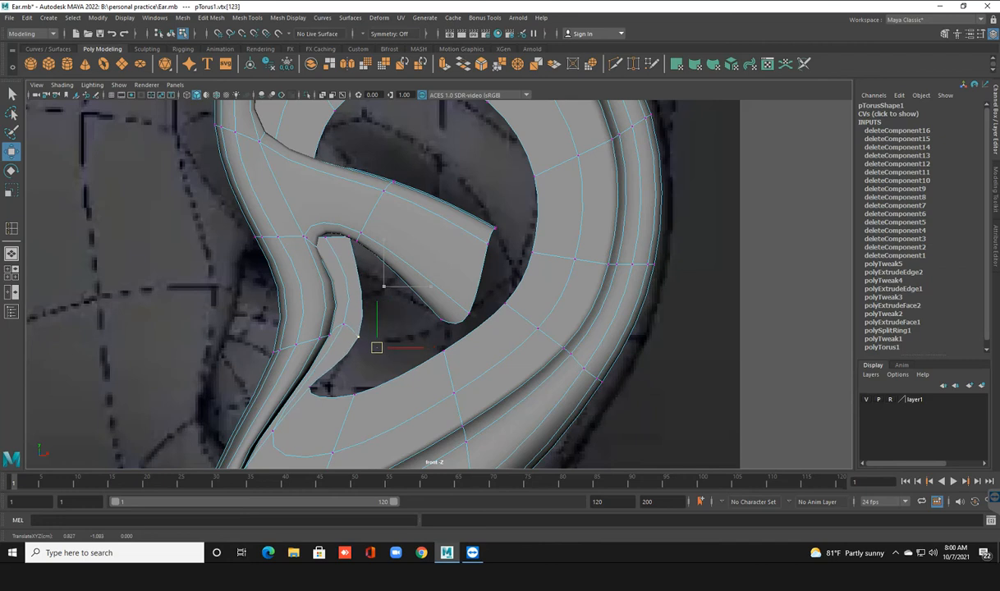
pyautogui.rightClick(337, 265)
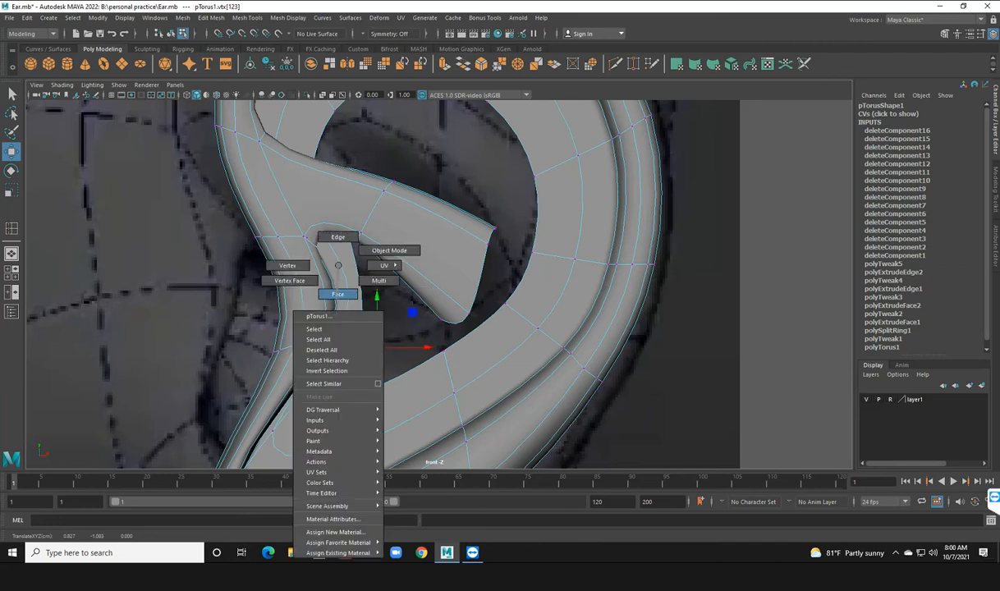
pyautogui.rightClick(320, 253)
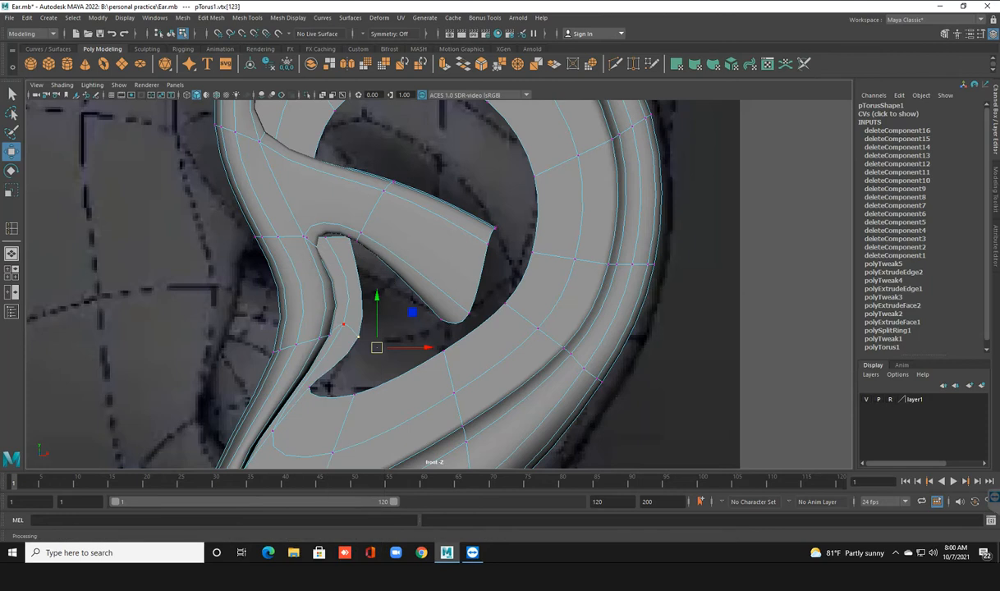
pyautogui.keyDown('alt'); pyautogui.moveTo(328, 271); pyautogui.dragTo(334, 235, button='middle'); pyautogui.keyUp('alt')
pyautogui.scroll(2, 334, 235)
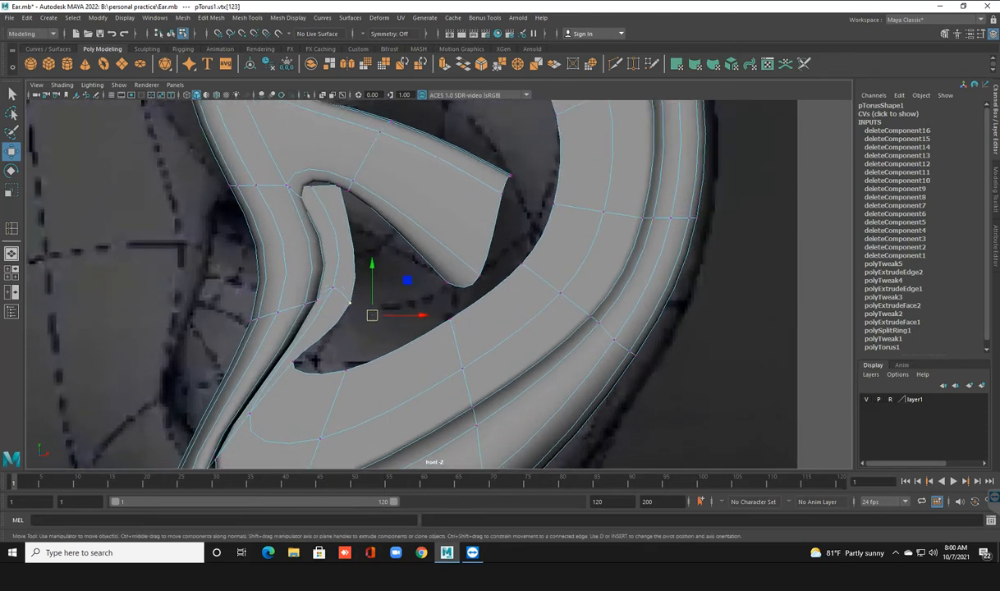
pyautogui.moveTo(372, 314); pyautogui.dragTo(362, 294)
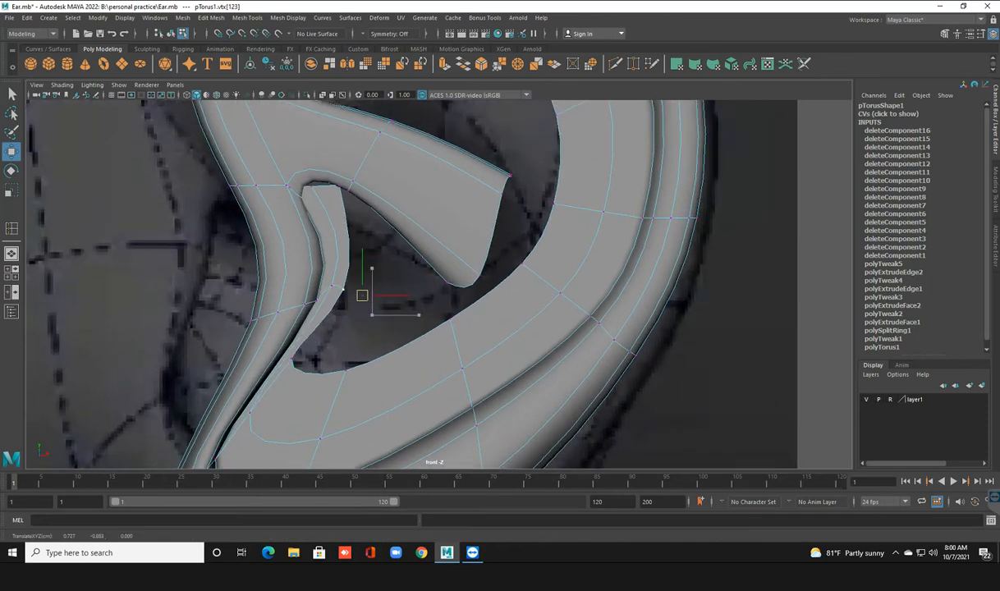
# Move the fold's lower corner and the next open-edge vertex down onto the ear rim's inner edge in the front view.
pyautogui.moveTo(263, 366); pyautogui.dragTo(284, 371)
pyautogui.click(450, 288)
pyautogui.click(448, 283)
pyautogui.moveTo(447, 282); pyautogui.dragTo(352, 366)
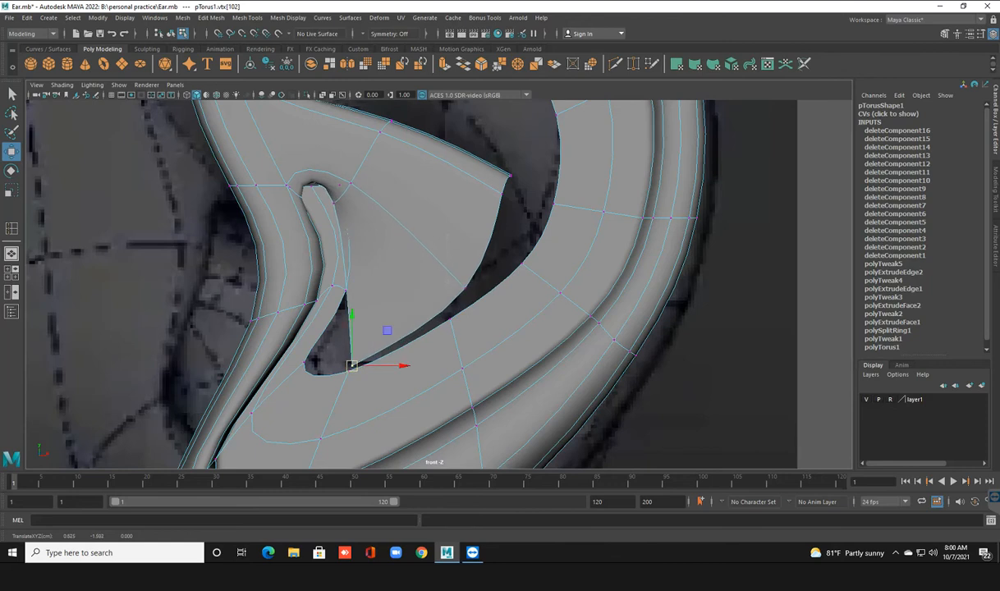
pyautogui.click(481, 296)
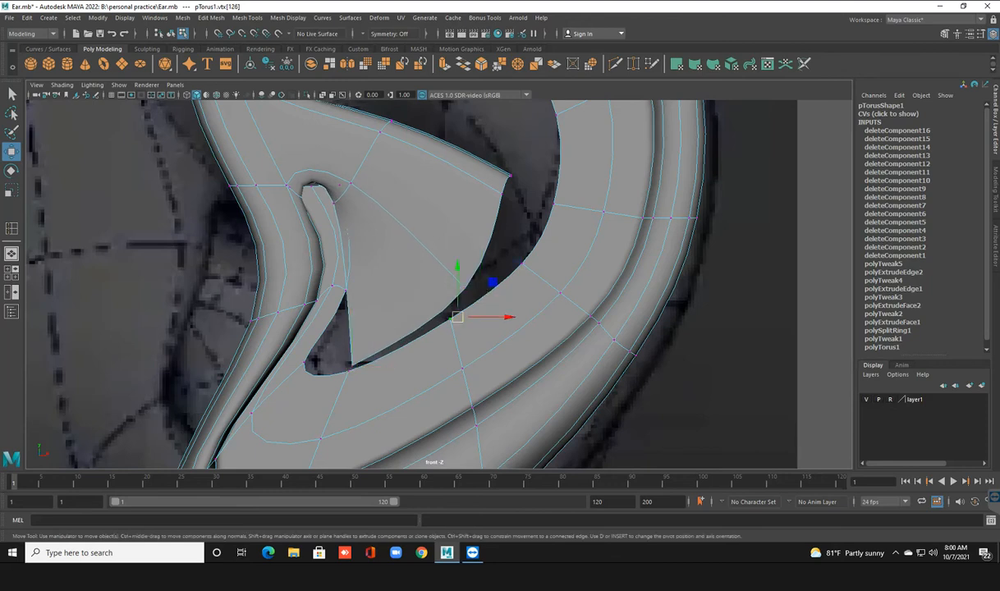
pyautogui.moveTo(482, 297); pyautogui.dragTo(455, 321)
# Move the vertices at the fold's upper open corner outward onto the inner edge of the ear's rim.
pyautogui.click(510, 175)
pyautogui.moveTo(510, 174); pyautogui.dragTo(562, 96)
pyautogui.click(504, 182)
pyautogui.moveTo(503, 175); pyautogui.dragTo(559, 213)
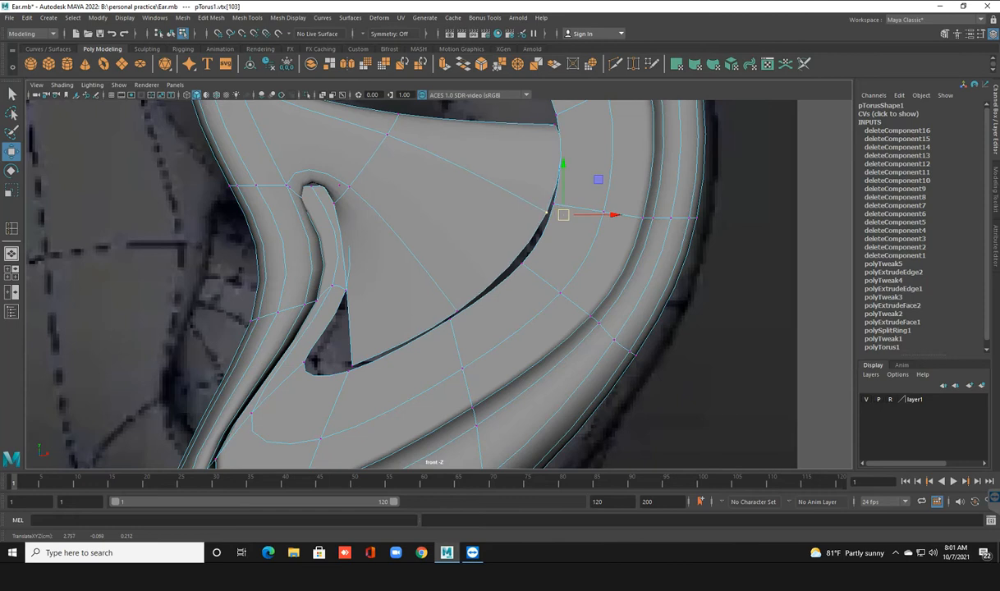
# Delete the two back faces running along the fold's upper edge.
pyautogui.press('space')
pyautogui.press('space')
pyautogui.keyDown('alt'); pyautogui.moveTo(624, 247); pyautogui.dragTo(365, 234); pyautogui.keyUp('alt')
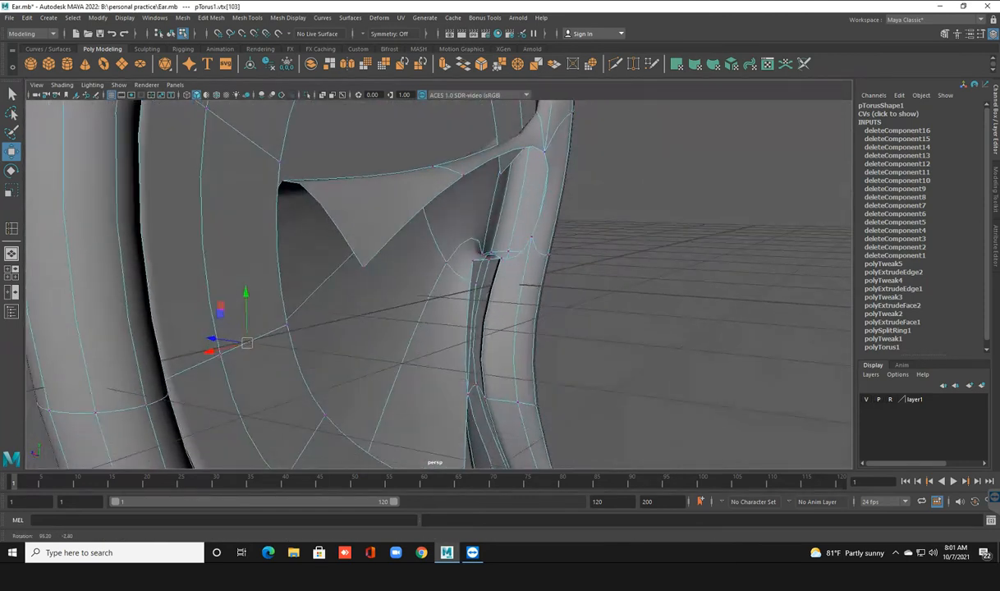
pyautogui.moveTo(457, 169); pyautogui.dragTo(457, 198, button='right')
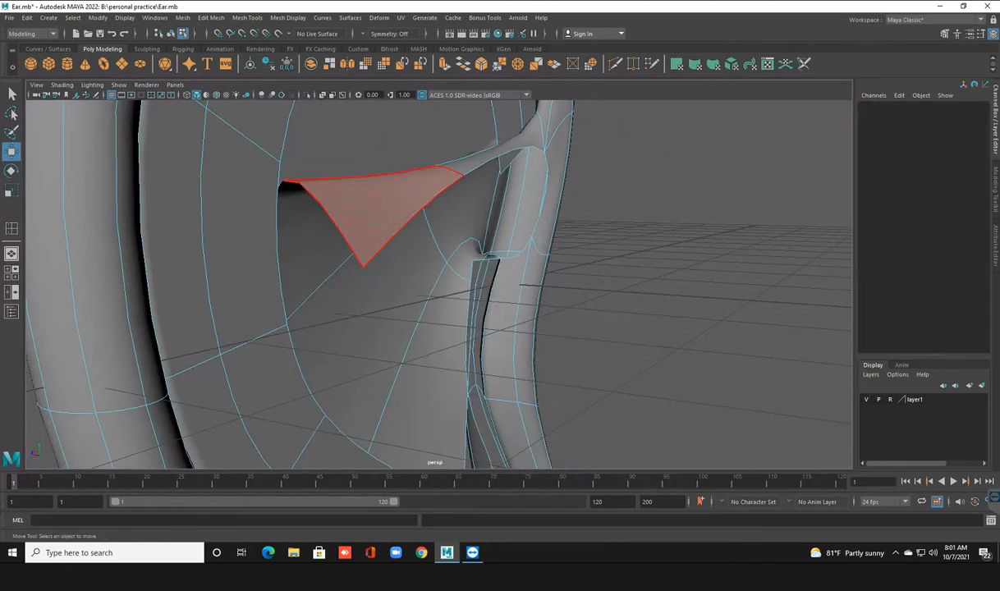
pyautogui.click(377, 201)
pyautogui.press('Delete')
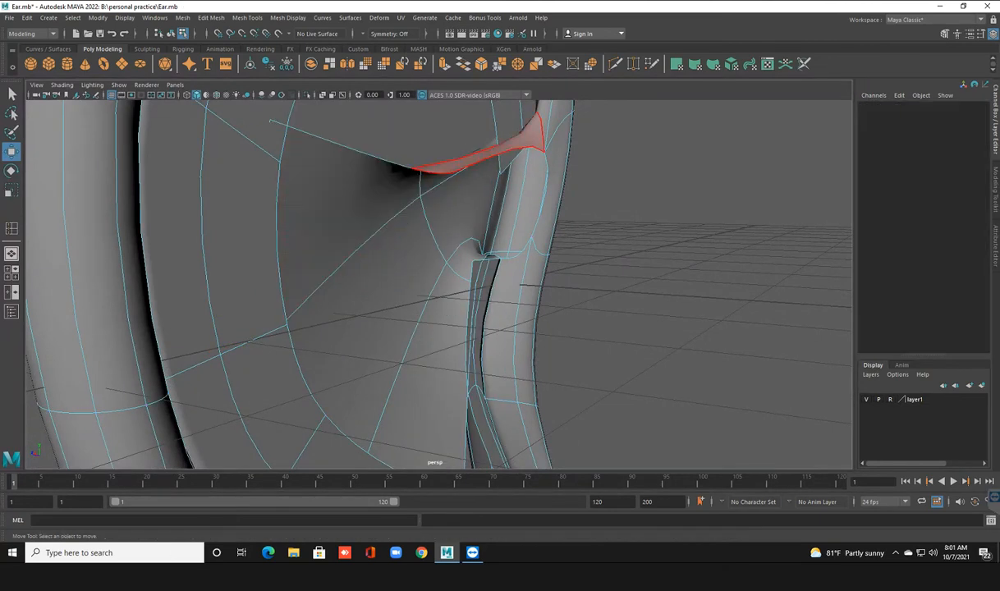
pyautogui.click(490, 155)
pyautogui.press('Delete')
# Merge to center the vertex pairs where the fold's upper corner and its neighbouring edge point meet the inner rim.
pyautogui.scroll(-5, 458, 201)
pyautogui.keyDown('alt'); pyautogui.moveTo(458, 201); pyautogui.dragTo(402, 263); pyautogui.keyUp('alt')
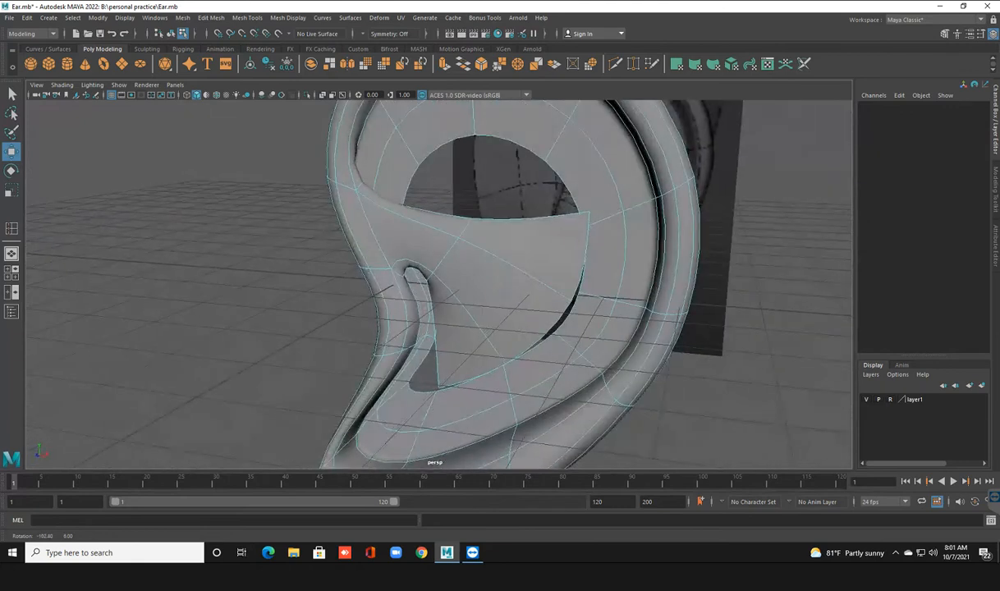
pyautogui.press('space')
pyautogui.press('space')
pyautogui.scroll(-5, 238, 382)
pyautogui.keyDown('alt'); pyautogui.moveTo(452, 192); pyautogui.dragTo(446, 220, button='middle'); pyautogui.keyUp('alt')
pyautogui.rightClick(446, 220)
pyautogui.click(496, 205)
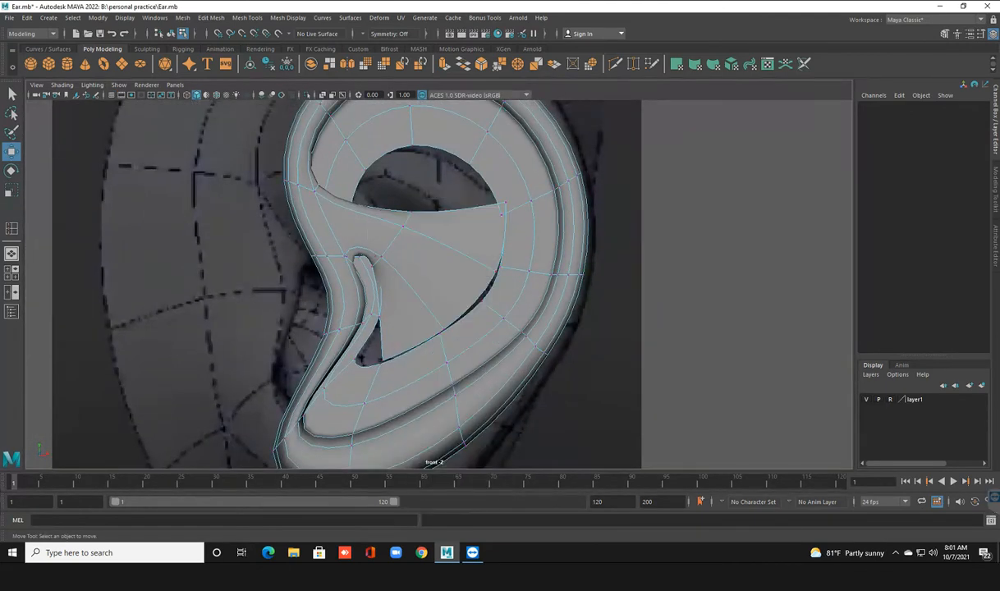
pyautogui.keyDown('shift'); pyautogui.rightClick(507, 242); pyautogui.keyUp('shift')
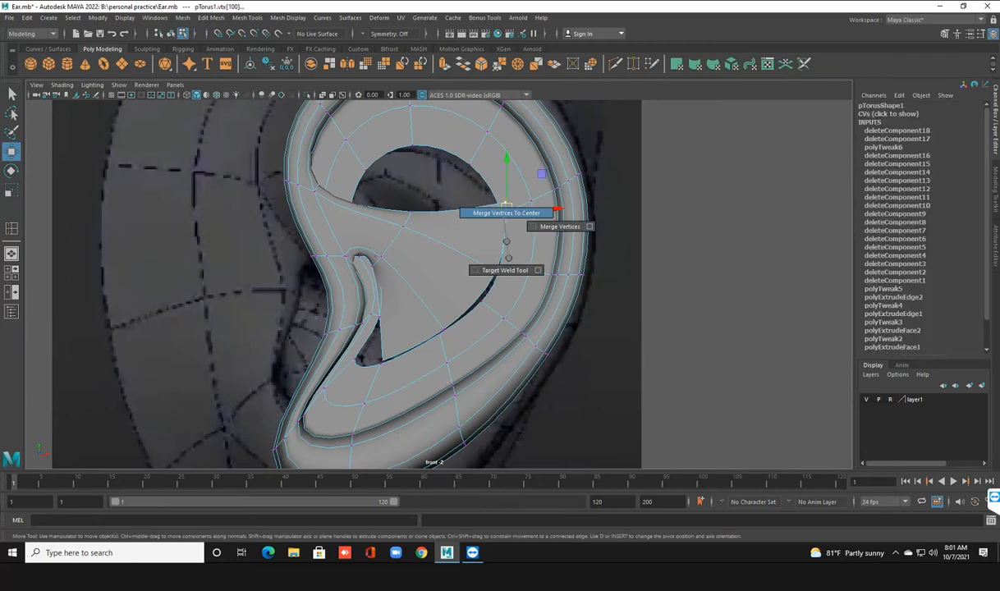
pyautogui.click(506, 213)
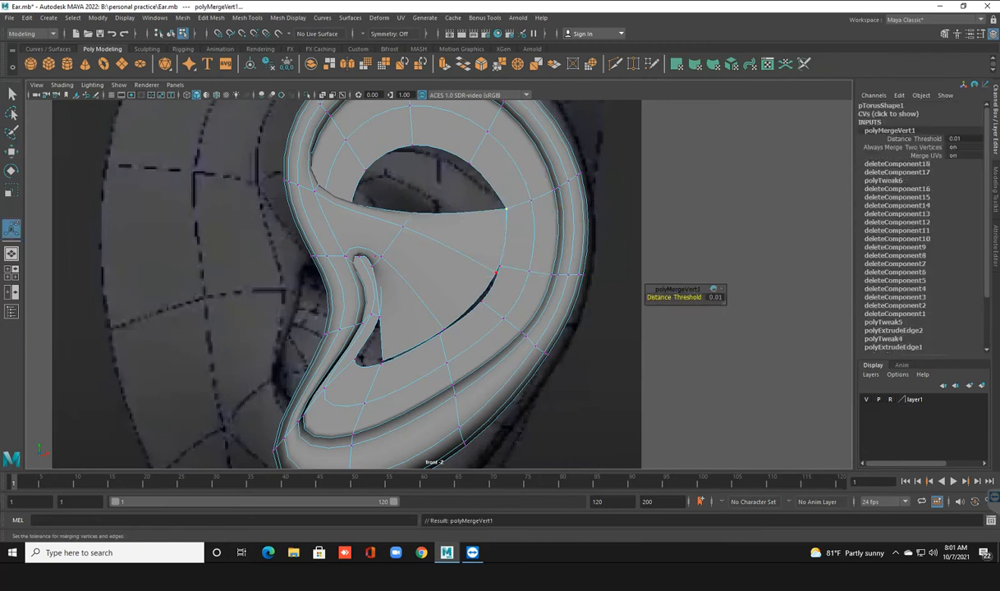
pyautogui.moveTo(504, 286); pyautogui.dragTo(505, 286)
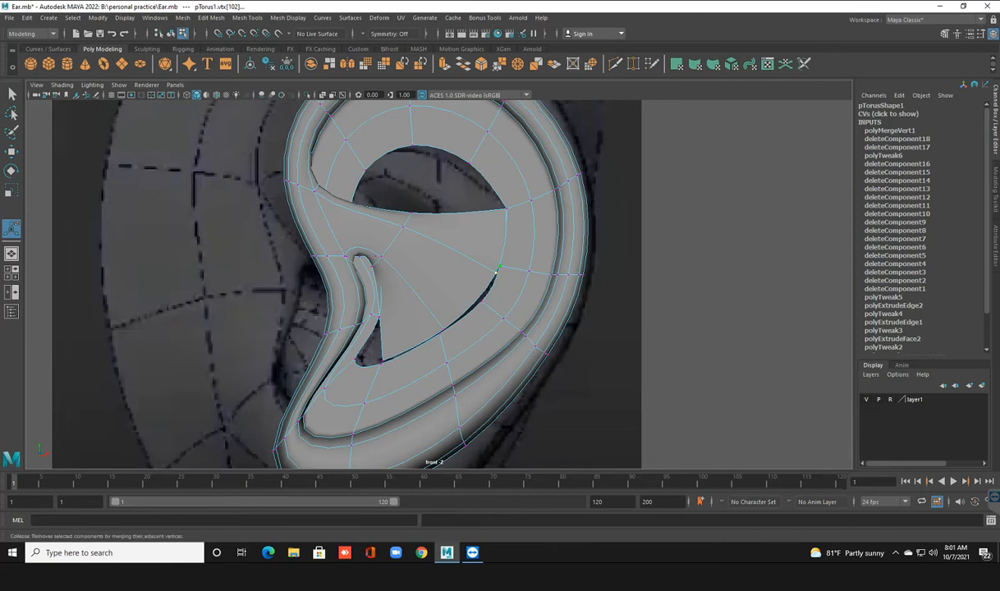
pyautogui.click(480, 64)
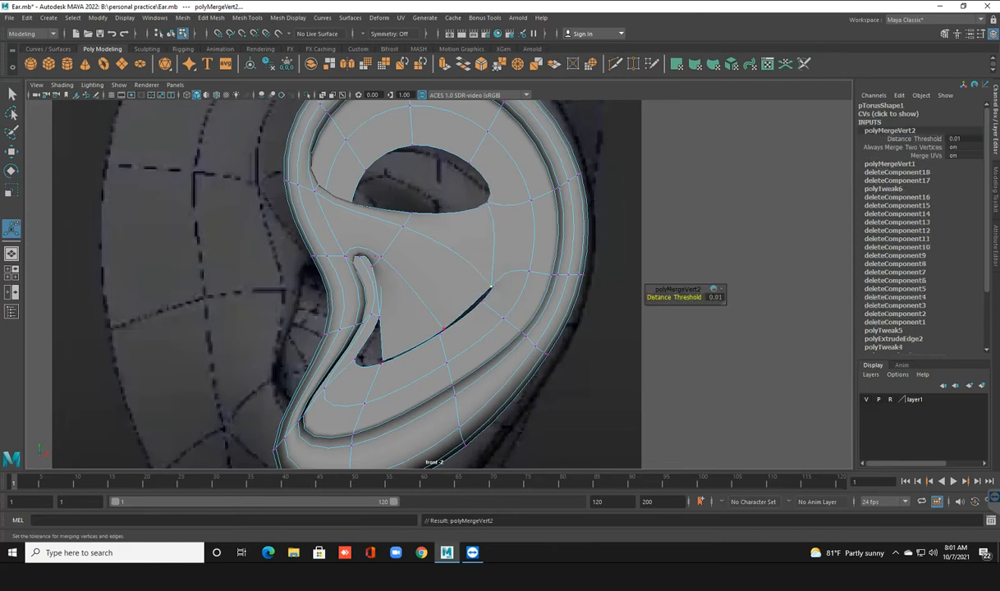
# Undo the vertex merges and the deletion of the faces along the fold's upper edge.
pyautogui.scroll(2, 440, 283)
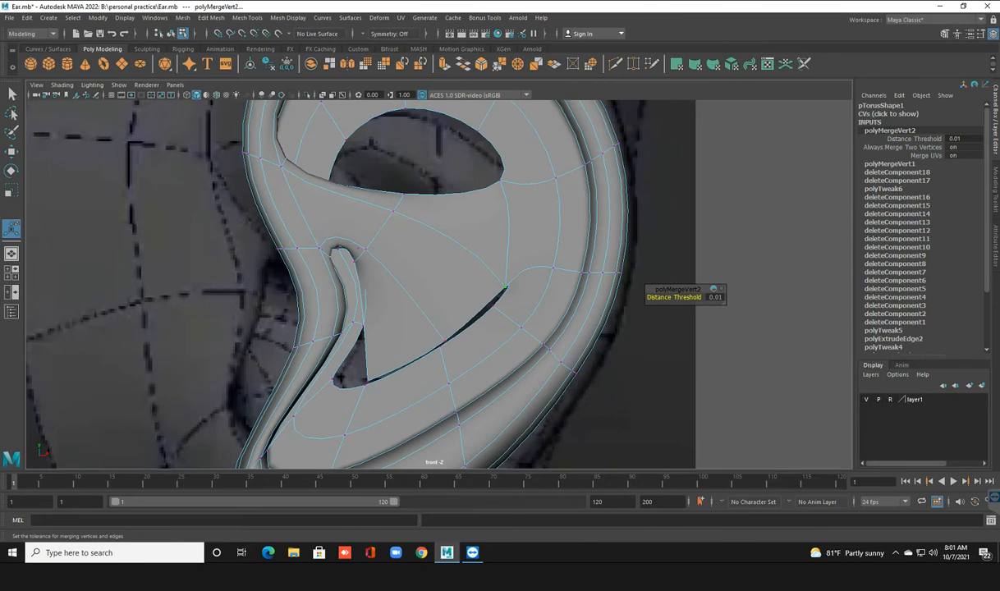
pyautogui.hotkey('ctrl', 'z')
pyautogui.hotkey('ctrl', 'z')
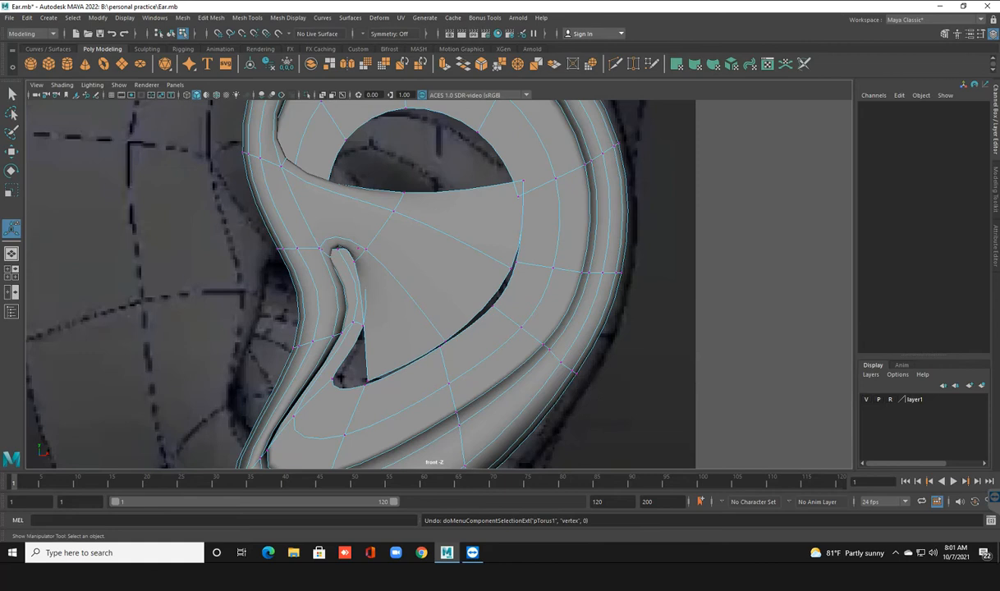
pyautogui.hotkey('ctrl', 'z')
pyautogui.hotkey('ctrl', 'z')
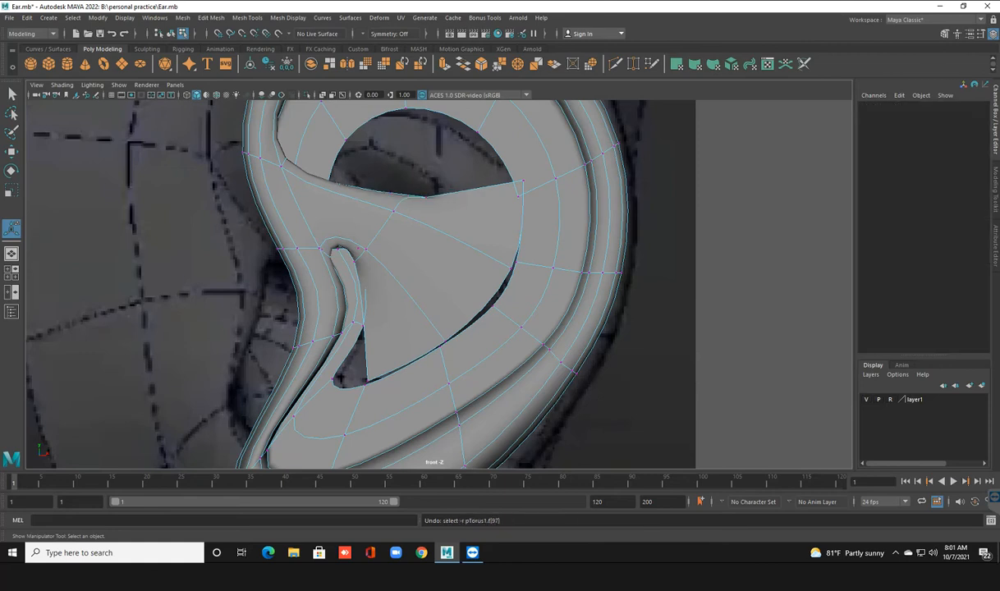
pyautogui.hotkey('ctrl', 'z')
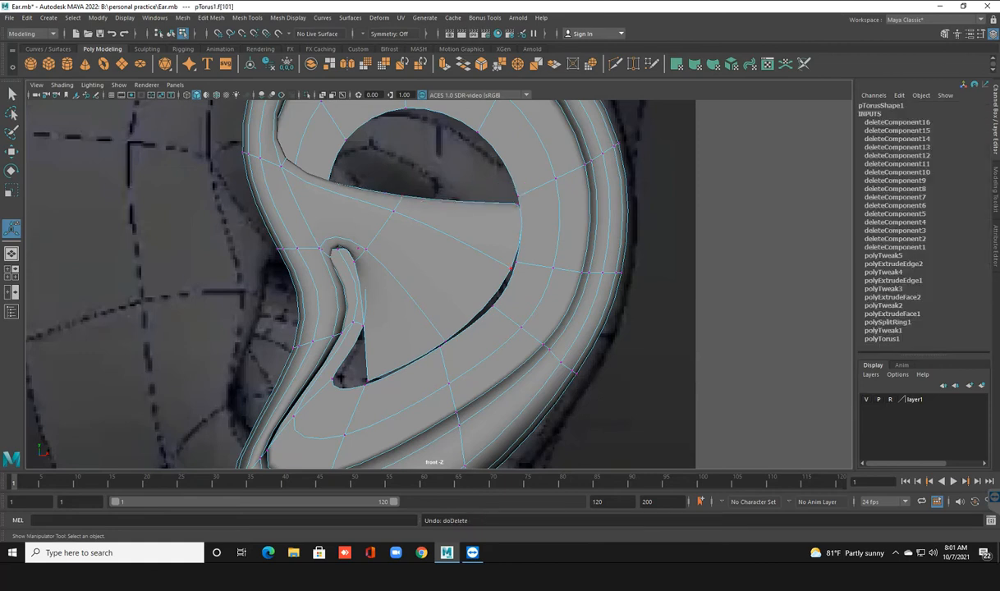
# Reposition the fold's open-edge and upper corner vertices so that each sits next to its matching vertex on the inner rim.
pyautogui.click(510, 268)
pyautogui.press('w')
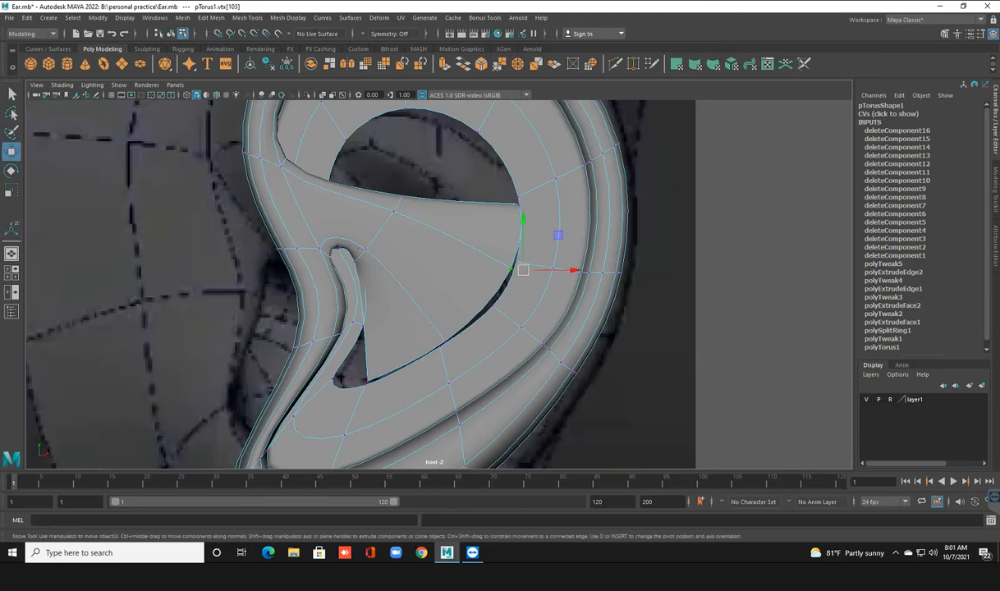
pyautogui.moveTo(511, 268); pyautogui.dragTo(494, 309)
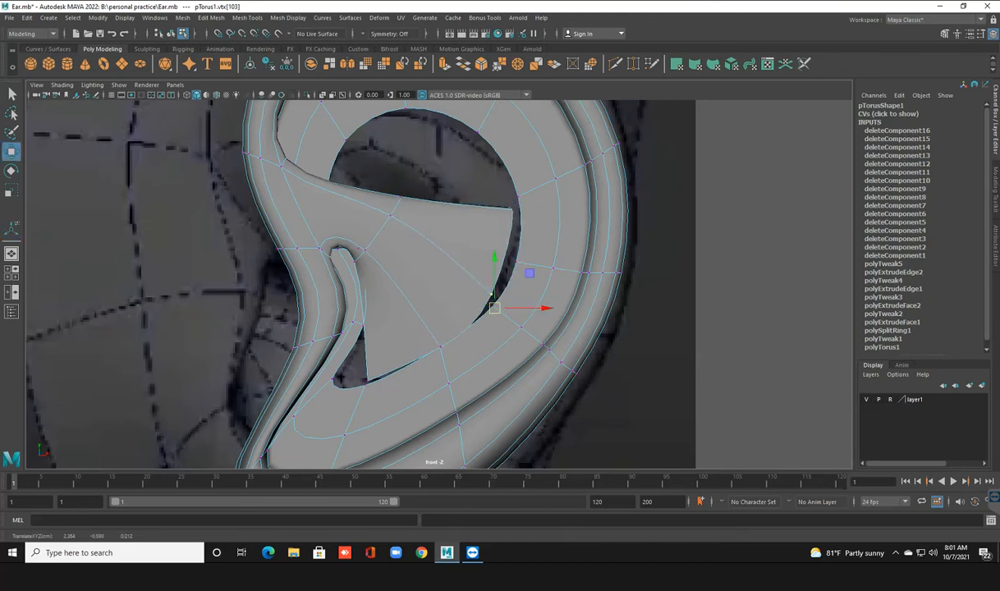
pyautogui.click(513, 209)
pyautogui.moveTo(523, 179)
pyautogui.mouseDown()
pyautogui.moveTo(515, 256)
pyautogui.moveTo(484, 240)
pyautogui.moveTo(495, 196)
pyautogui.moveTo(508, 192)
pyautogui.mouseUp()
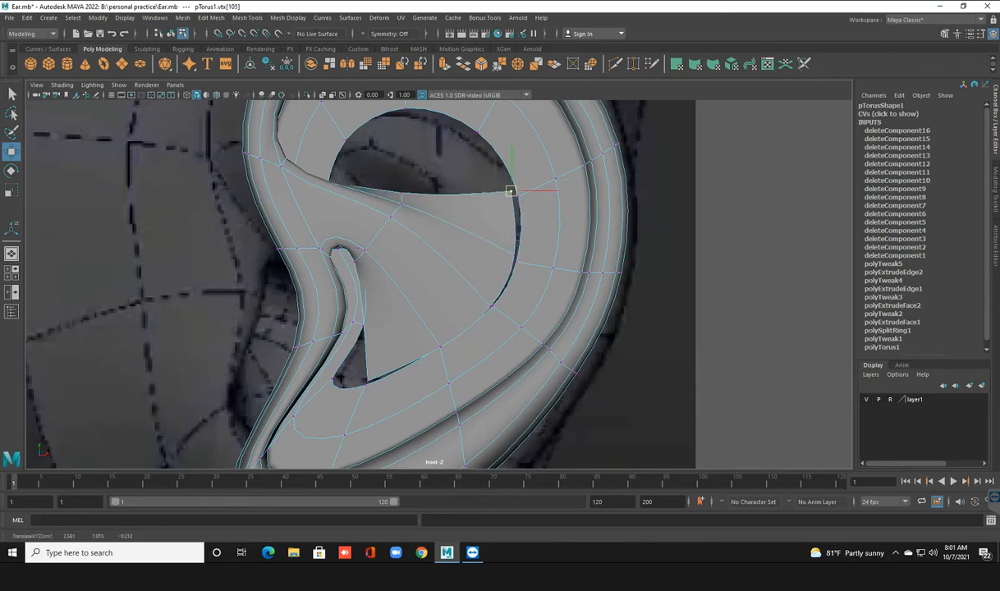
pyautogui.rightClick(402, 202)
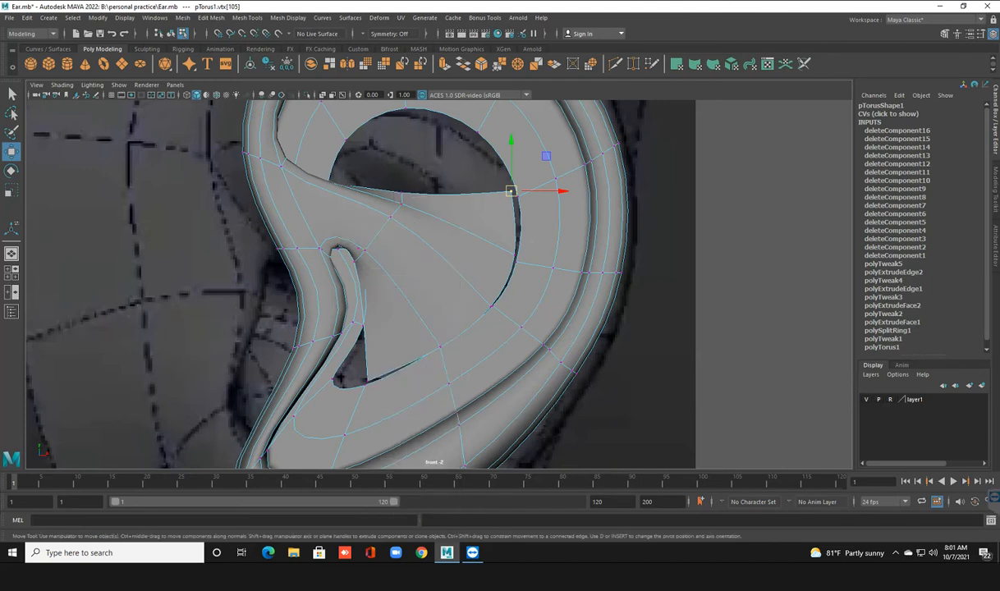
pyautogui.moveTo(510, 191); pyautogui.dragTo(518, 194)
# Merge to center each vertex pair along the seam between the fold's open edge and the inner rim.
pyautogui.press('g')
pyautogui.moveTo(498, 248); pyautogui.dragTo(526, 273)
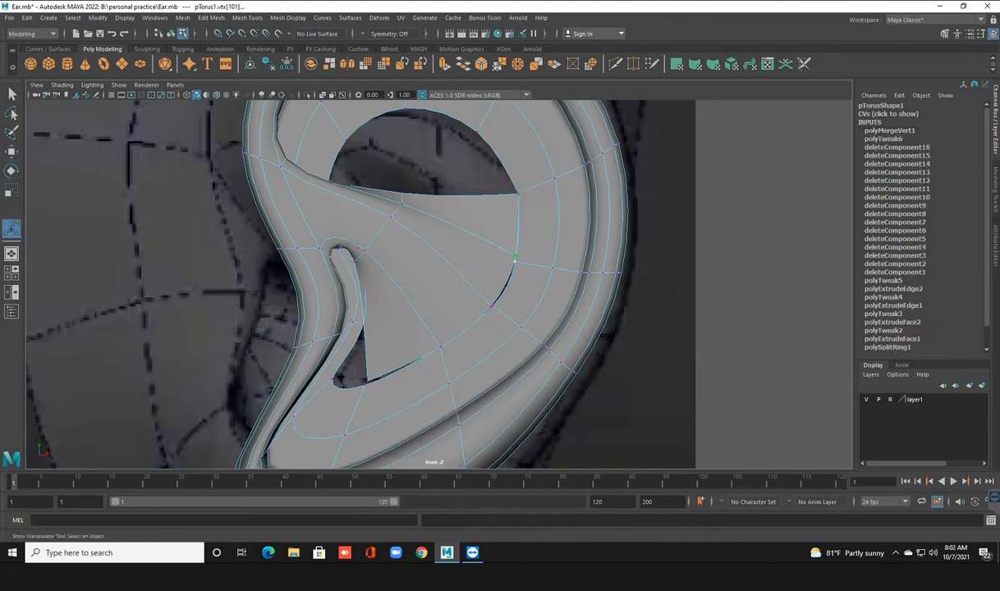
pyautogui.press('g')
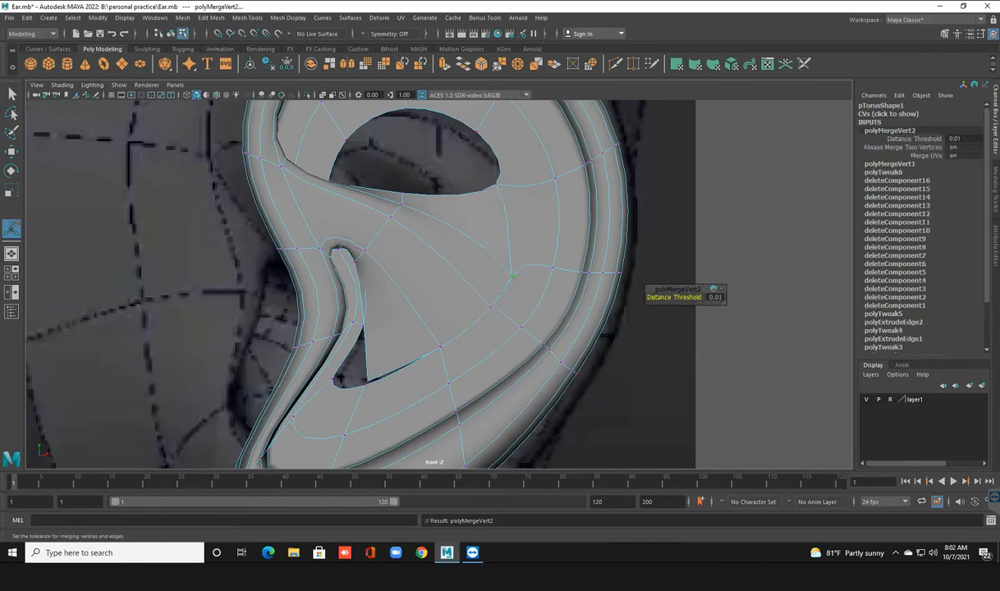
pyautogui.moveTo(516, 315); pyautogui.dragTo(516, 314)
pyautogui.press('g')
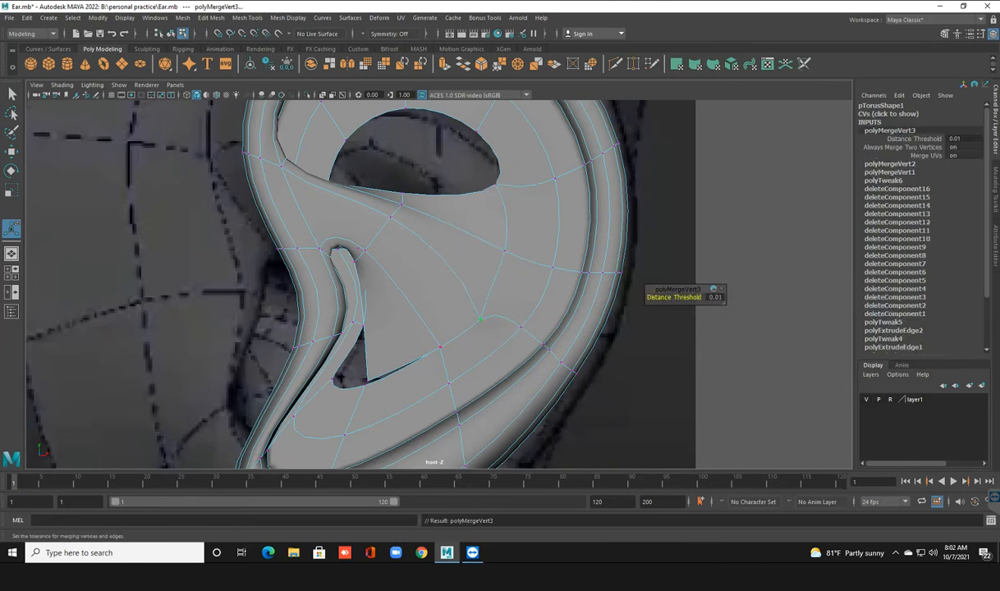
pyautogui.moveTo(451, 357); pyautogui.dragTo(451, 357)
pyautogui.press('g')
pyautogui.moveTo(341, 346); pyautogui.dragTo(383, 397)
pyautogui.press('g')
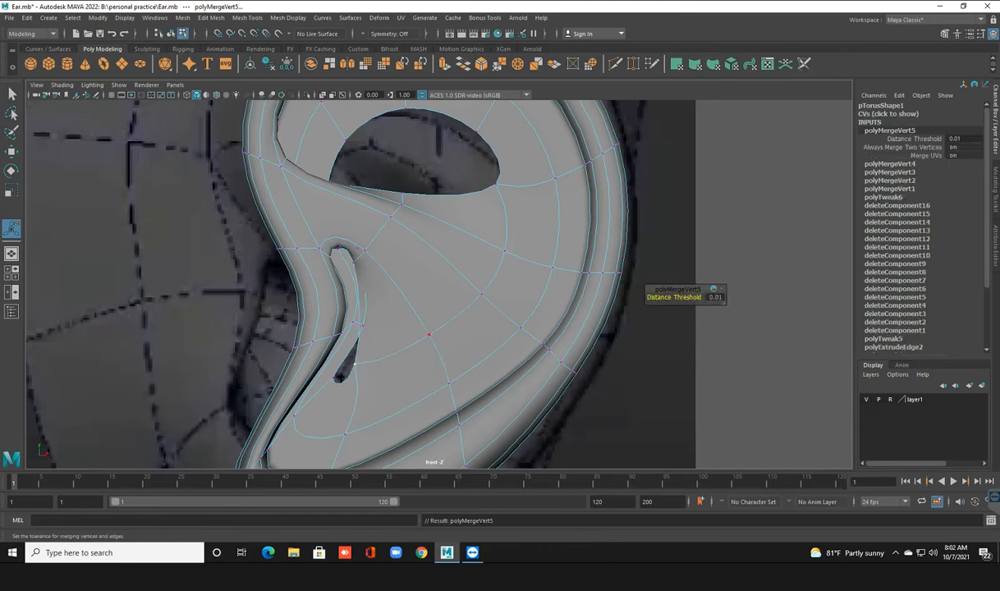
# Move the merged vertex at the fold's lower corner outward to widen and round the lower opening.
pyautogui.scroll(2, 383, 398)
pyautogui.keyDown('alt'); pyautogui.moveTo(384, 397); pyautogui.dragTo(474, 352, button='middle'); pyautogui.keyUp('alt')
pyautogui.scroll(3, 454, 315)
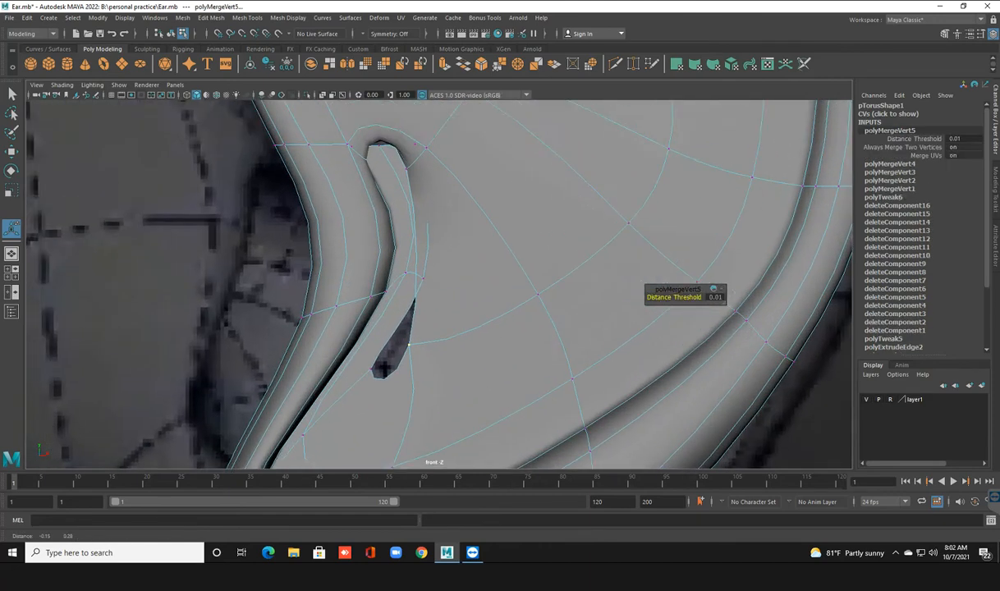
pyautogui.scroll(-6, 474, 351)
pyautogui.scroll(3, 434, 285)
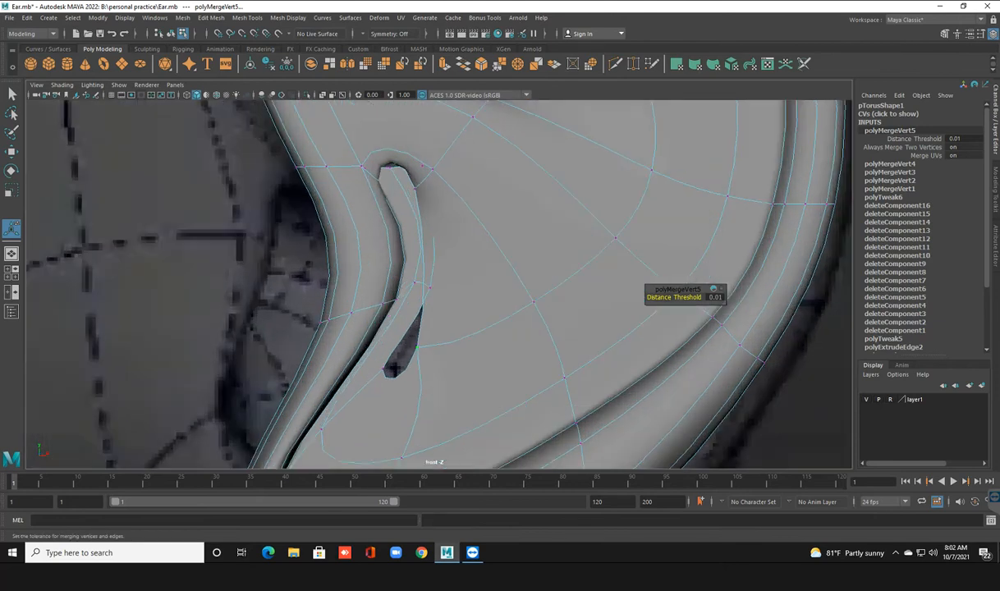
pyautogui.press('w')
pyautogui.moveTo(429, 385); pyautogui.dragTo(544, 347)
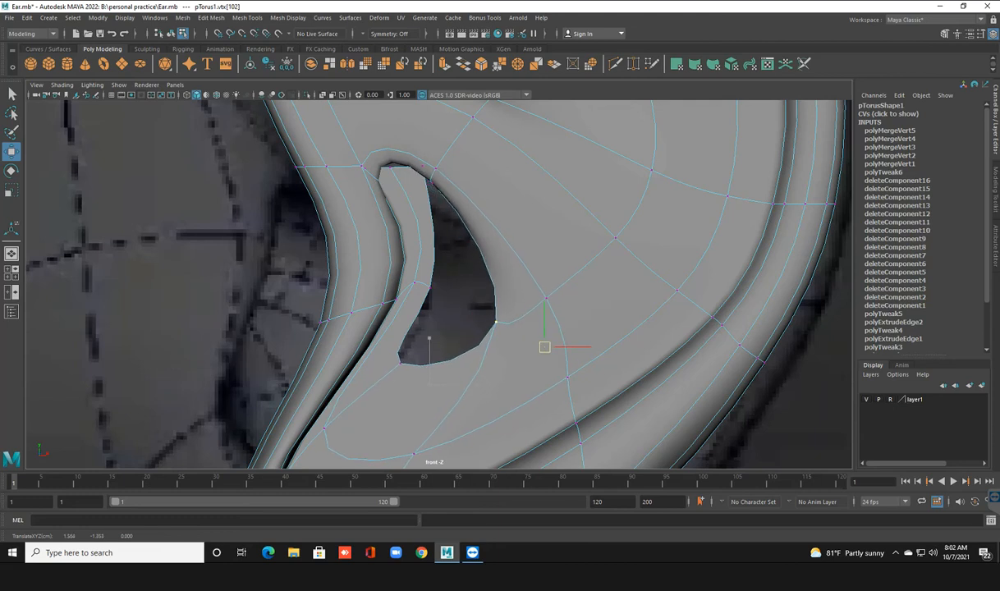
# Push the three middle edges of the flat surface around the upper opening back in depth in the perspective view.
pyautogui.scroll(-5, 545, 346)
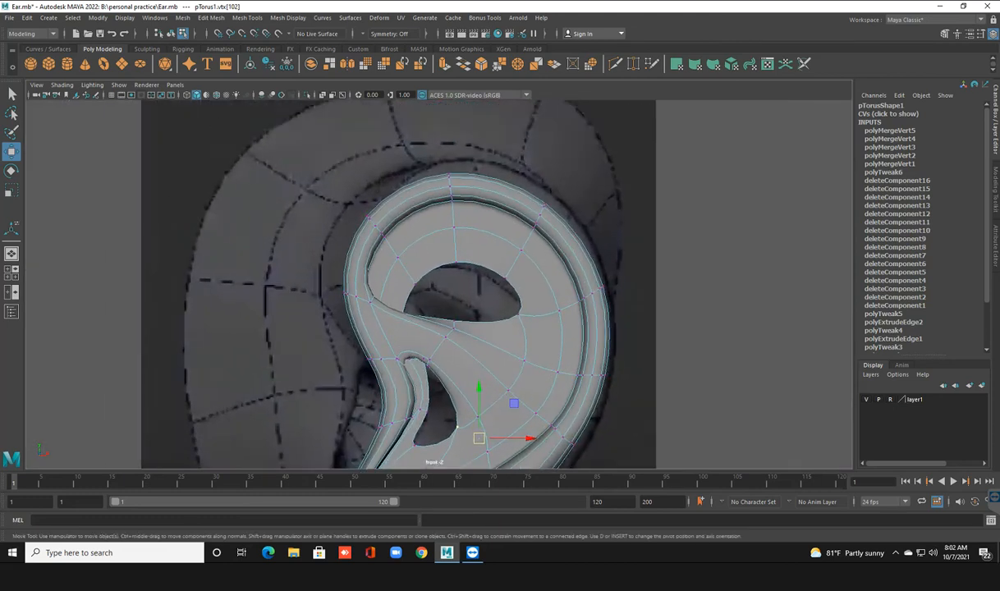
pyautogui.scroll(5, 491, 139)
pyautogui.moveTo(424, 256); pyautogui.dragTo(423, 211, button='right')
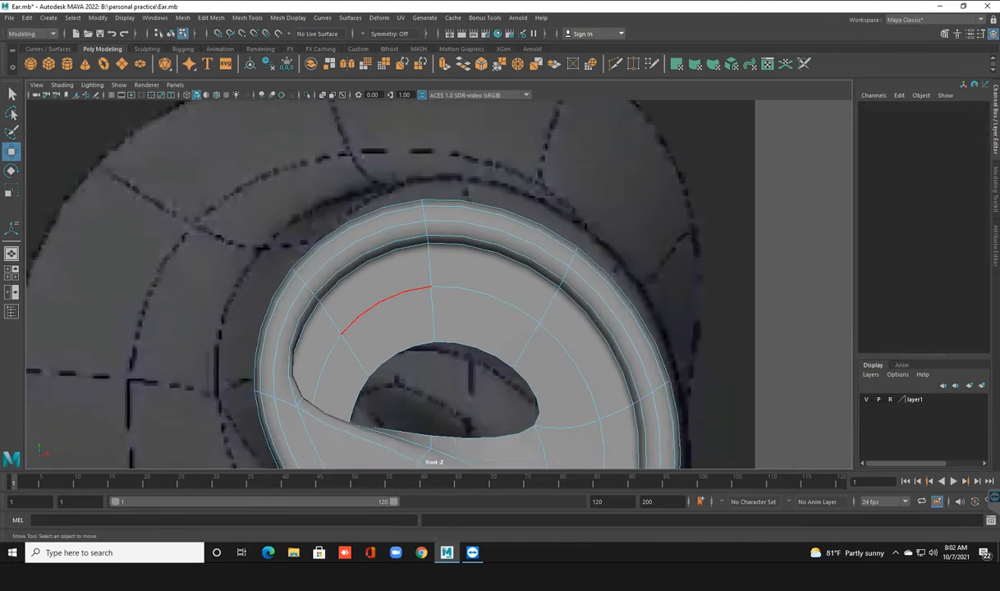
pyautogui.click(385, 308)
pyautogui.click(492, 299)
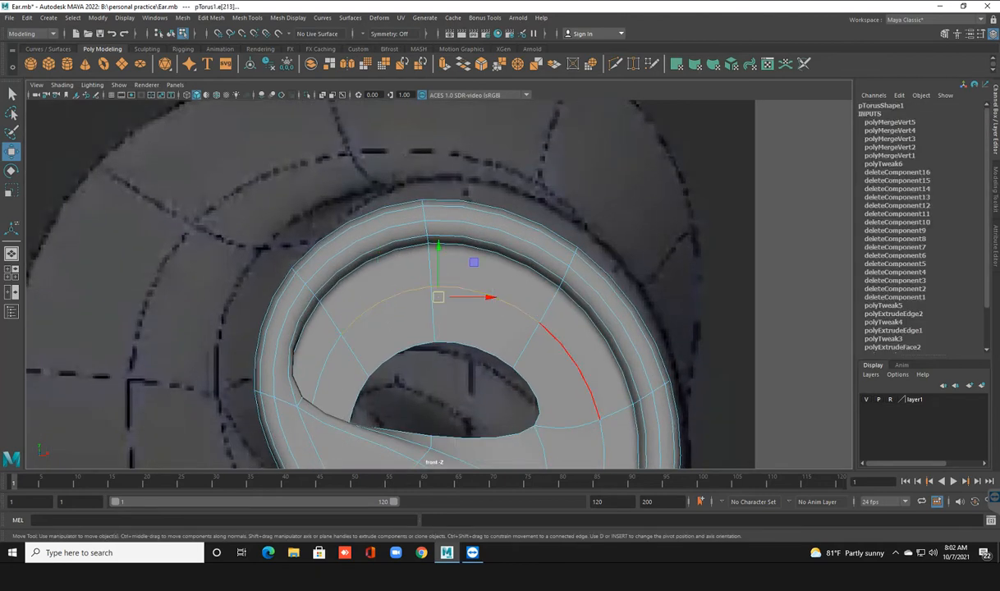
pyautogui.click(571, 371)
pyautogui.press('space')
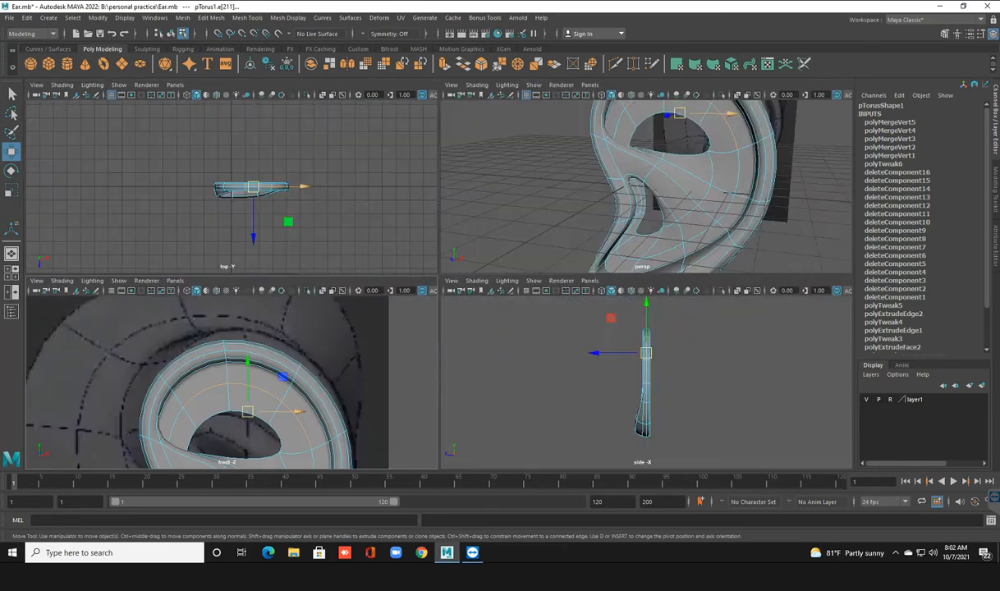
pyautogui.press('space')
pyautogui.scroll(-4, 492, 246)
pyautogui.keyDown('alt'); pyautogui.moveTo(526, 214); pyautogui.dragTo(448, 283); pyautogui.keyUp('alt')
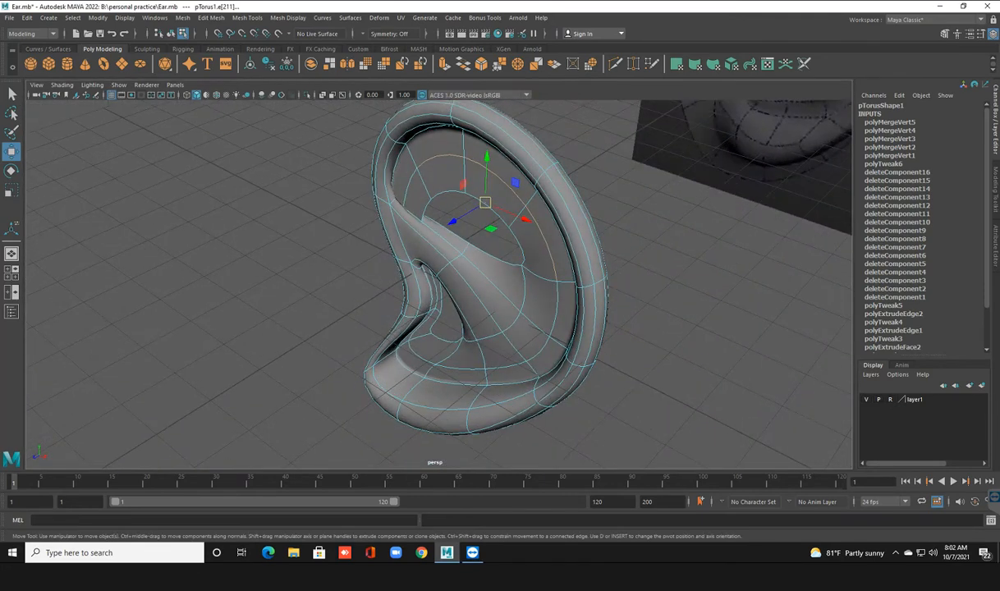
pyautogui.moveTo(452, 221); pyautogui.dragTo(504, 216)
# Delete the narrow face at the inner end of the fold's upper edge, next to the ear's rim.
pyautogui.keyDown('alt'); pyautogui.moveTo(503, 217); pyautogui.dragTo(518, 271, button='middle'); pyautogui.keyUp('alt')
pyautogui.scroll(2, 518, 271)
pyautogui.keyDown('alt'); pyautogui.moveTo(519, 271); pyautogui.dragTo(307, 246); pyautogui.keyUp('alt')
pyautogui.scroll(3, 348, 253)
pyautogui.scroll(3, 307, 246)
pyautogui.keyDown('alt'); pyautogui.moveTo(307, 247); pyautogui.dragTo(293, 349, button='middle'); pyautogui.keyUp('alt')
pyautogui.keyDown('alt'); pyautogui.moveTo(292, 349); pyautogui.dragTo(390, 333); pyautogui.keyUp('alt')
pyautogui.moveTo(440, 265); pyautogui.dragTo(439, 300, button='right')
pyautogui.click(440, 318)
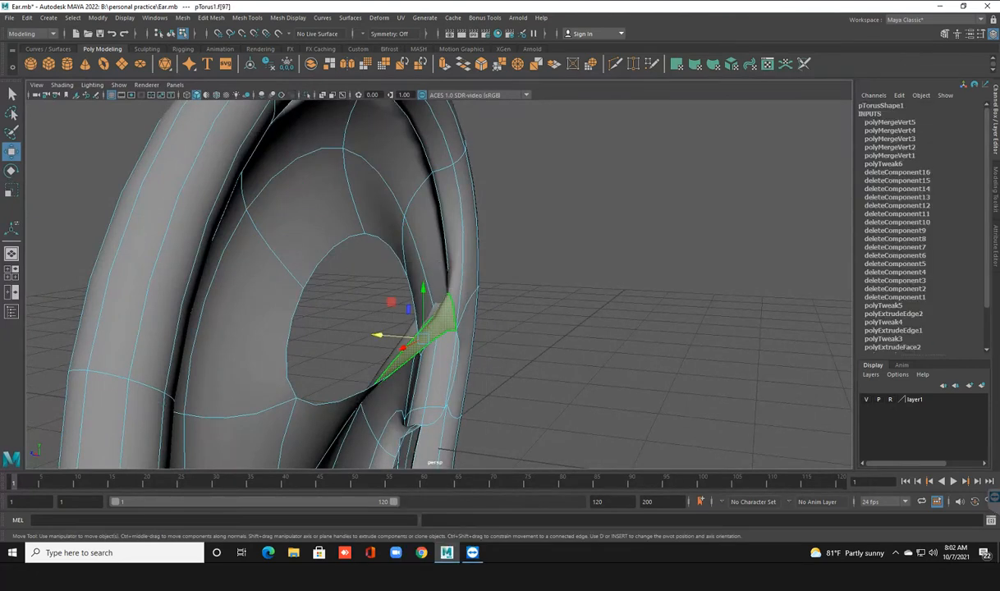
pyautogui.press('Delete')
# Try to move the exposed corner vertex beside the upper opening toward the rim.
pyautogui.scroll(-3, 419, 384)
pyautogui.keyDown('alt'); pyautogui.moveTo(419, 385); pyautogui.dragTo(453, 353); pyautogui.keyUp('alt')
pyautogui.keyDown('alt'); pyautogui.moveTo(453, 353); pyautogui.dragTo(454, 358, button='middle'); pyautogui.keyUp('alt')
pyautogui.keyDown('alt'); pyautogui.moveTo(525, 352); pyautogui.dragTo(226, 349); pyautogui.keyUp('alt')
pyautogui.scroll(2, 288, 353)
pyautogui.scroll(1, 394, 328)
pyautogui.keyDown('alt'); pyautogui.moveTo(394, 328); pyautogui.dragTo(344, 300, button='middle'); pyautogui.keyUp('alt')
pyautogui.keyDown('alt'); pyautogui.moveTo(361, 299); pyautogui.dragTo(419, 324); pyautogui.keyUp('alt')
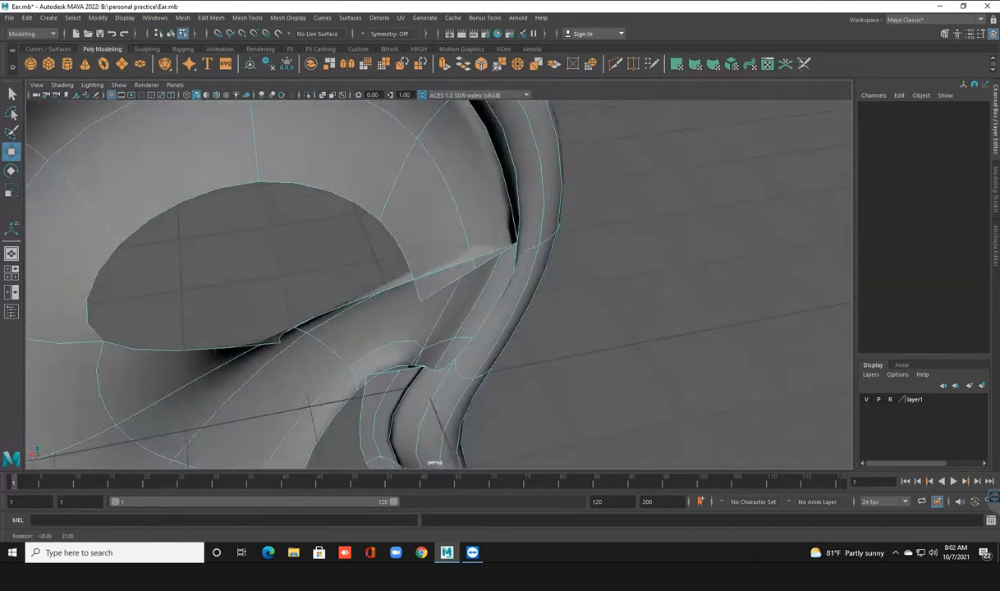
pyautogui.moveTo(484, 254); pyautogui.dragTo(434, 254, button='right')
pyautogui.keyDown('alt'); pyautogui.moveTo(444, 256); pyautogui.dragTo(463, 265); pyautogui.keyUp('alt')
pyautogui.click(501, 234)
pyautogui.moveTo(418, 294); pyautogui.dragTo(524, 207)
# Undo the corner vertex edit and the face deletion at the inner end of the fold's upper edge.
pyautogui.hotkey('ctrl', 'z')
pyautogui.hotkey('ctrl', 'z')
pyautogui.hotkey('ctrl', 'z')
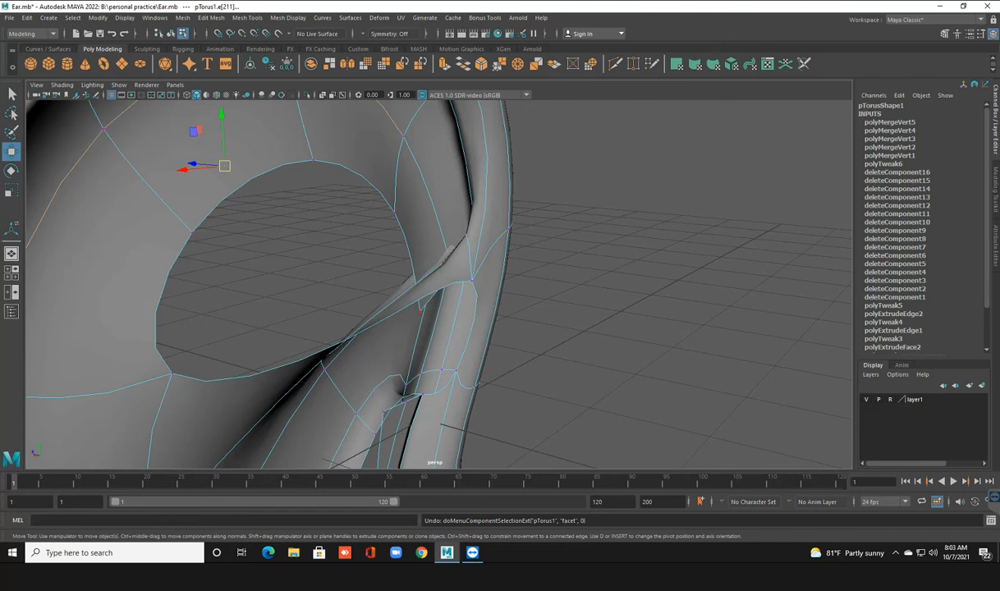
# Move the corner vertex at the fold's inner end in the front view to meet the upper opening's lower corner.
pyautogui.scroll(2, 439, 283)
pyautogui.keyDown('alt'); pyautogui.moveTo(427, 280); pyautogui.dragTo(435, 331); pyautogui.keyUp('alt')
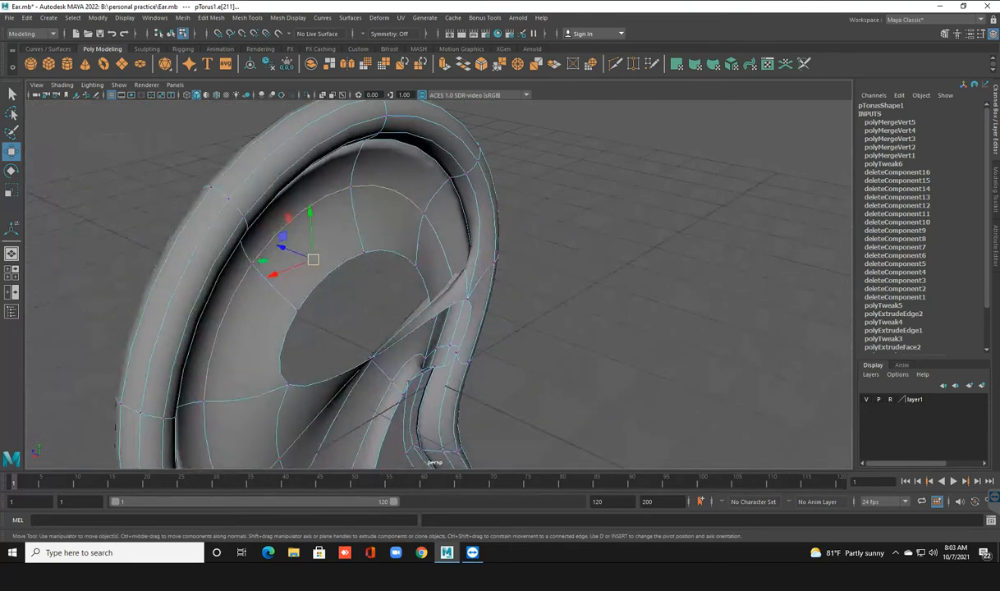
pyautogui.scroll(4, 435, 332)
pyautogui.keyDown('alt'); pyautogui.moveTo(435, 332); pyautogui.dragTo(435, 275, button='middle'); pyautogui.keyUp('alt')
pyautogui.keyDown('alt'); pyautogui.moveTo(435, 284); pyautogui.dragTo(293, 344); pyautogui.keyUp('alt')
pyautogui.scroll(4, 486, 327)
pyautogui.click(419, 285)
pyautogui.press('space')
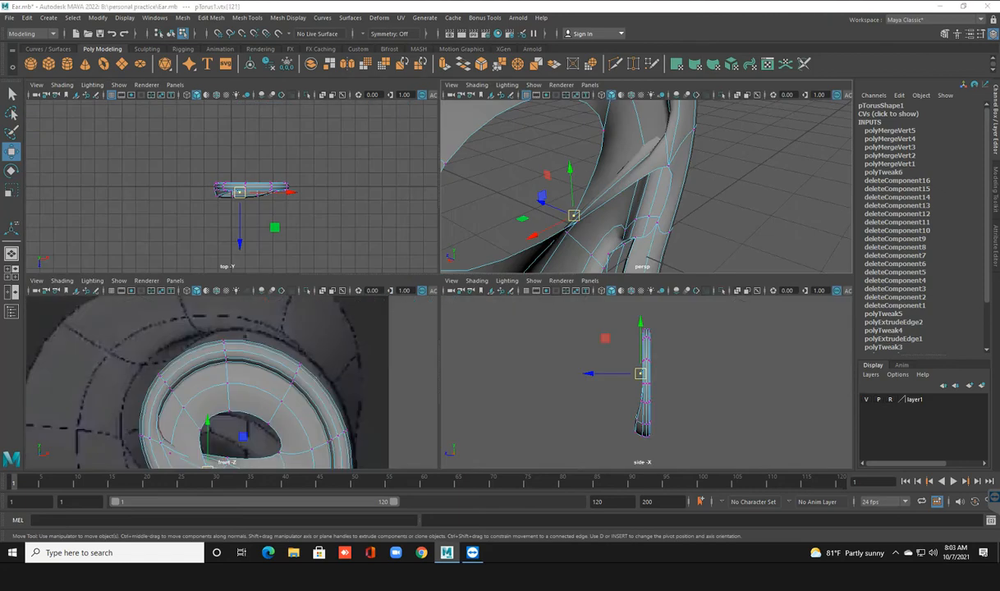
pyautogui.press('space')
pyautogui.keyDown('alt'); pyautogui.moveTo(296, 406); pyautogui.dragTo(301, 313, button='middle'); pyautogui.keyUp('alt')
pyautogui.moveTo(396, 371); pyautogui.dragTo(429, 336)
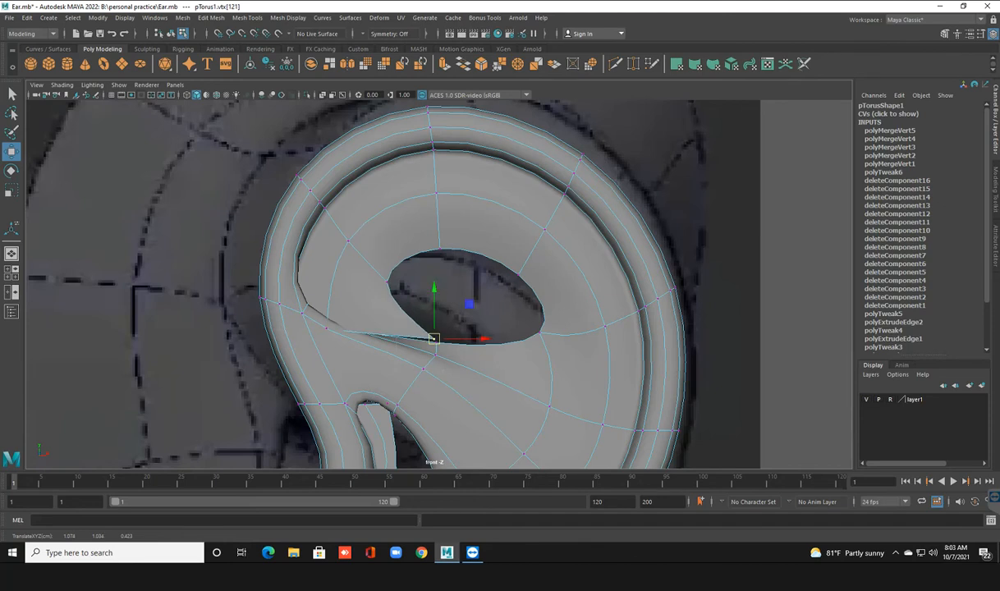
# Merge the moved corner vertex with the vertex it meets at the upper opening's lower corner.
pyautogui.click(437, 343)
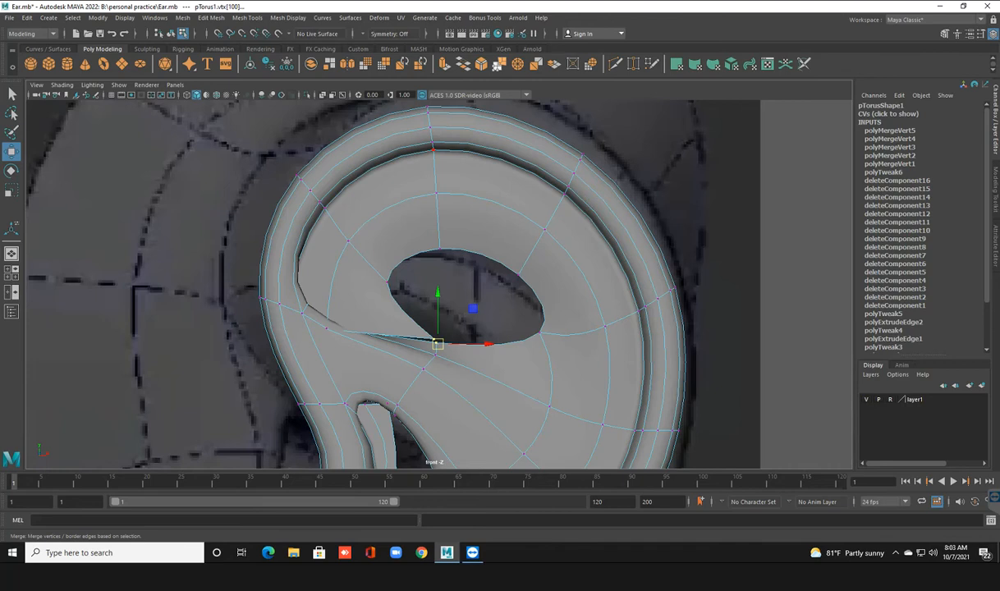
pyautogui.click(498, 66)
pyautogui.scroll(1, 431, 358)
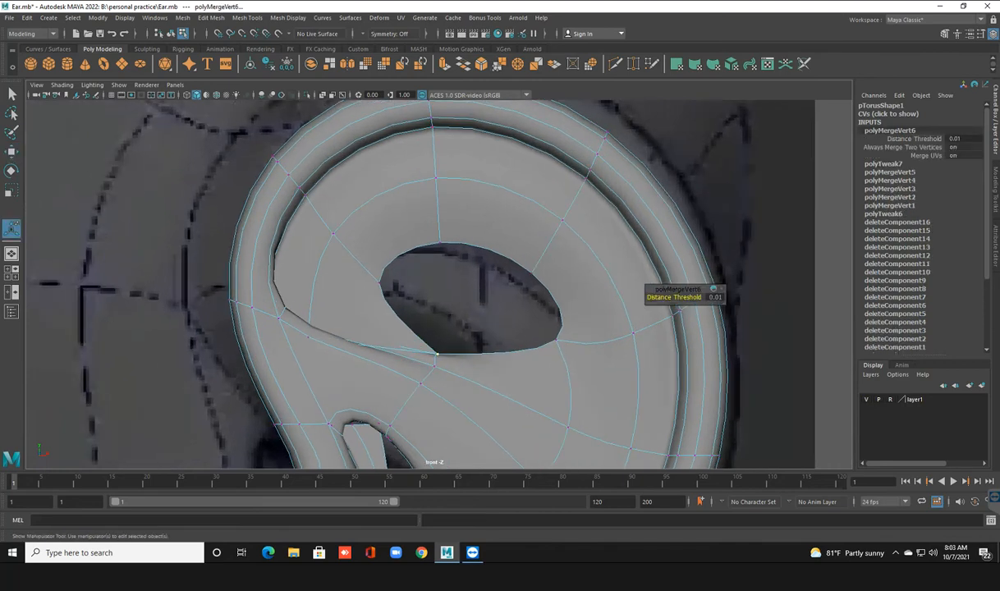
# Try to delete the narrow twisted face running along the fold from the upper opening to the rim.
pyautogui.keyDown('alt'); pyautogui.moveTo(431, 358); pyautogui.dragTo(426, 313, button='middle'); pyautogui.keyUp('alt')
pyautogui.press('space')
pyautogui.press('space')
pyautogui.keyDown('alt'); pyautogui.moveTo(651, 150); pyautogui.dragTo(667, 88); pyautogui.keyUp('alt')
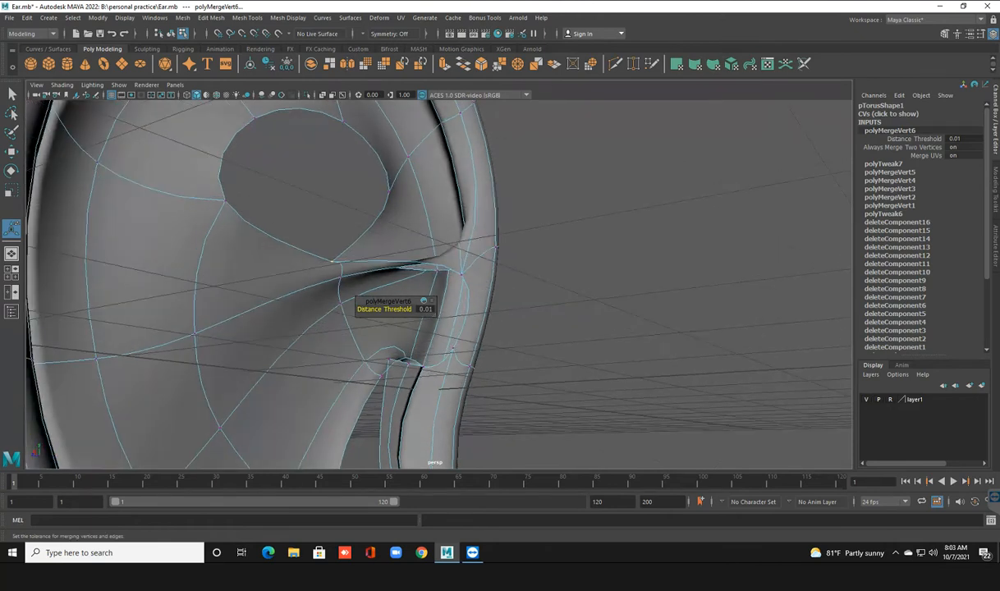
pyautogui.moveTo(361, 264); pyautogui.dragTo(310, 236, button='right')
pyautogui.keyDown('alt'); pyautogui.moveTo(310, 237); pyautogui.dragTo(385, 322); pyautogui.keyUp('alt')
pyautogui.moveTo(440, 233); pyautogui.dragTo(440, 264, button='right')
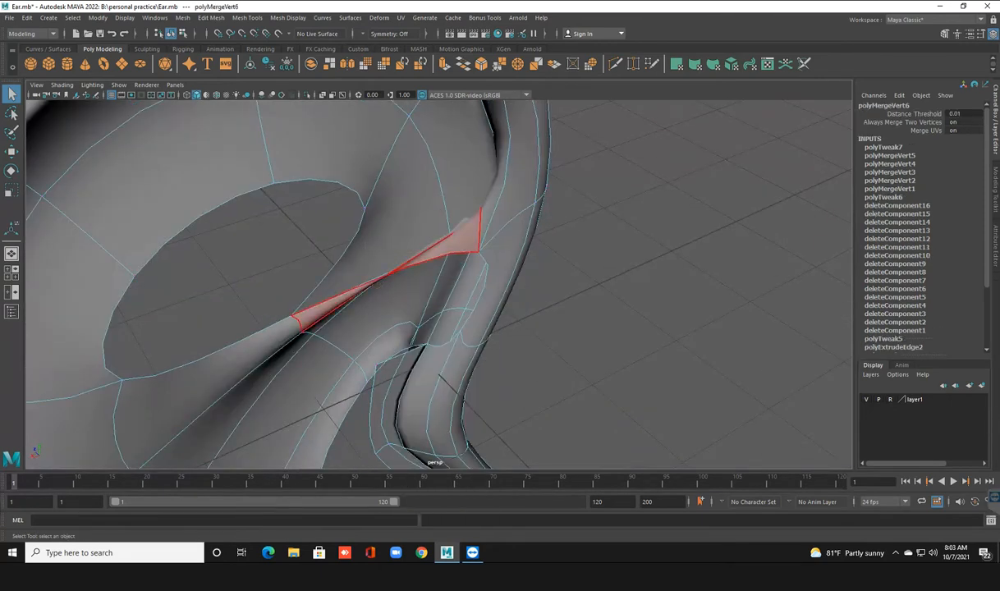
pyautogui.click(449, 245)
pyautogui.press('Delete')
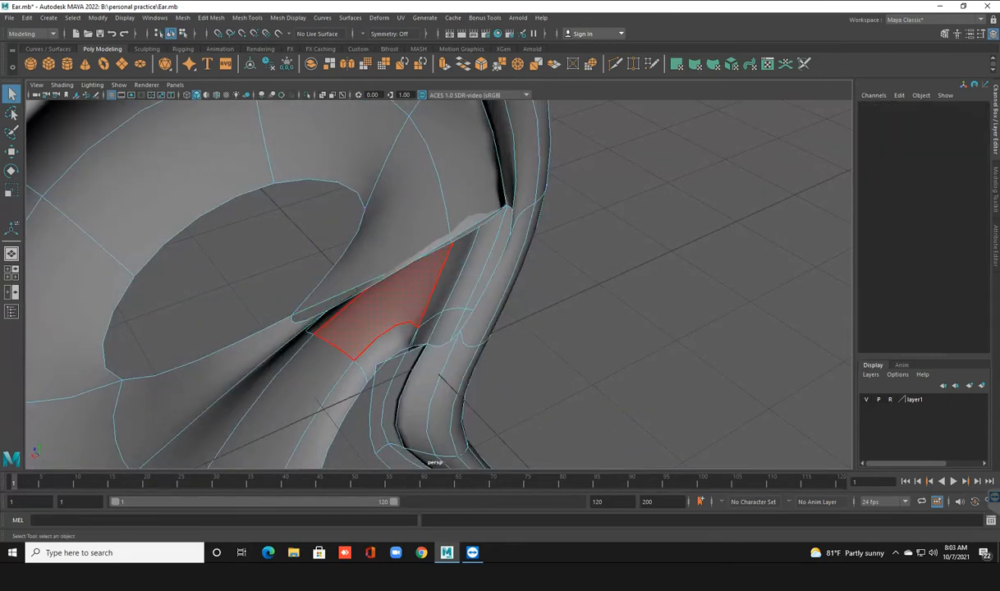
pyautogui.hotkey('ctrl', 'z')
# Merge the two separate vertices at the upper tip of the lower opening in the perspective view.
pyautogui.scroll(-5, 223, 288)
pyautogui.keyDown('alt'); pyautogui.moveTo(224, 287); pyautogui.dragTo(240, 249); pyautogui.keyUp('alt')
pyautogui.scroll(-5, 267, 247)
pyautogui.scroll(4, 215, 252)
pyautogui.scroll(4, 240, 248)
pyautogui.keyDown('alt'); pyautogui.moveTo(240, 249); pyautogui.dragTo(345, 148, button='middle'); pyautogui.keyUp('alt')
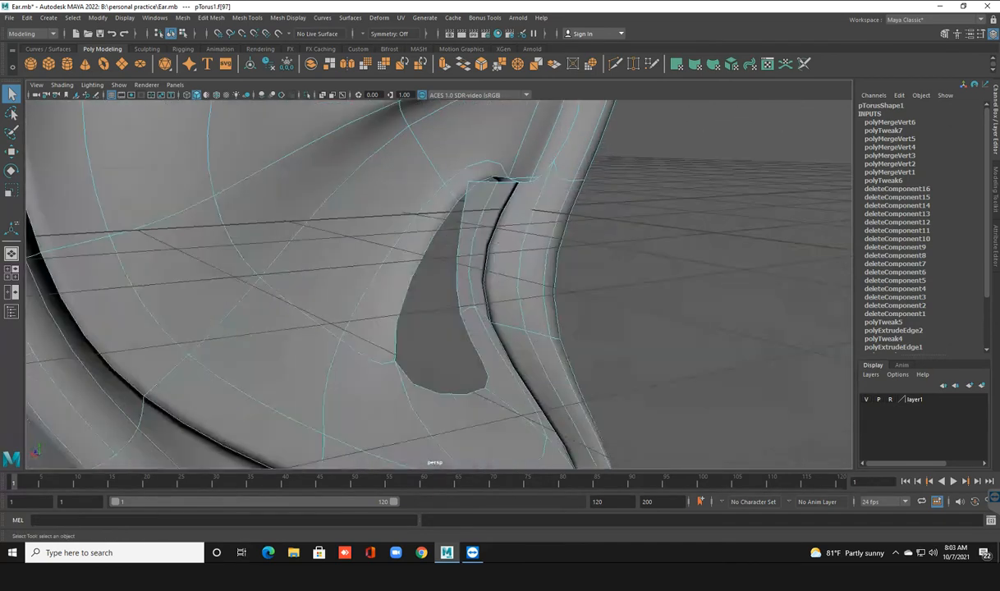
pyautogui.scroll(2, 345, 148)
pyautogui.keyDown('alt'); pyautogui.moveTo(345, 148); pyautogui.dragTo(348, 182); pyautogui.keyUp('alt')
pyautogui.moveTo(500, 188); pyautogui.dragTo(508, 153, button='right')
pyautogui.click(483, 185)
pyautogui.scroll(2, 508, 154)
pyautogui.keyDown('alt'); pyautogui.moveTo(508, 154); pyautogui.dragTo(369, 256, button='middle'); pyautogui.keyUp('alt')
pyautogui.scroll(3, 459, 230)
pyautogui.keyDown('alt'); pyautogui.moveTo(368, 256); pyautogui.dragTo(358, 276); pyautogui.keyUp('alt')
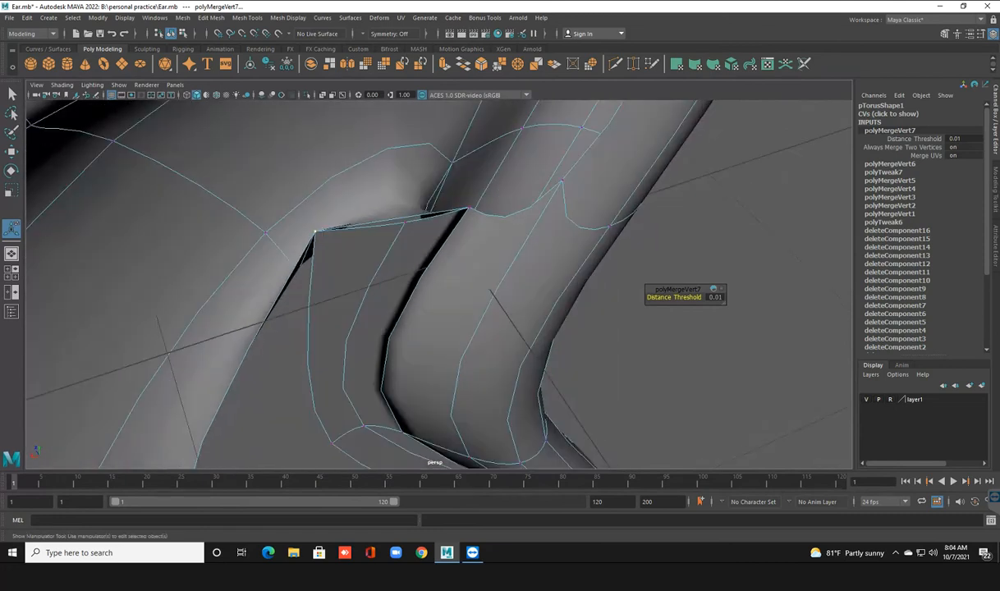
# Fill the thin gap between the upper end of the lower opening's strip and the surface above it.
pyautogui.click(468, 207)
pyautogui.keyDown('shift'); pyautogui.rightClick(411, 228); pyautogui.keyUp('shift')
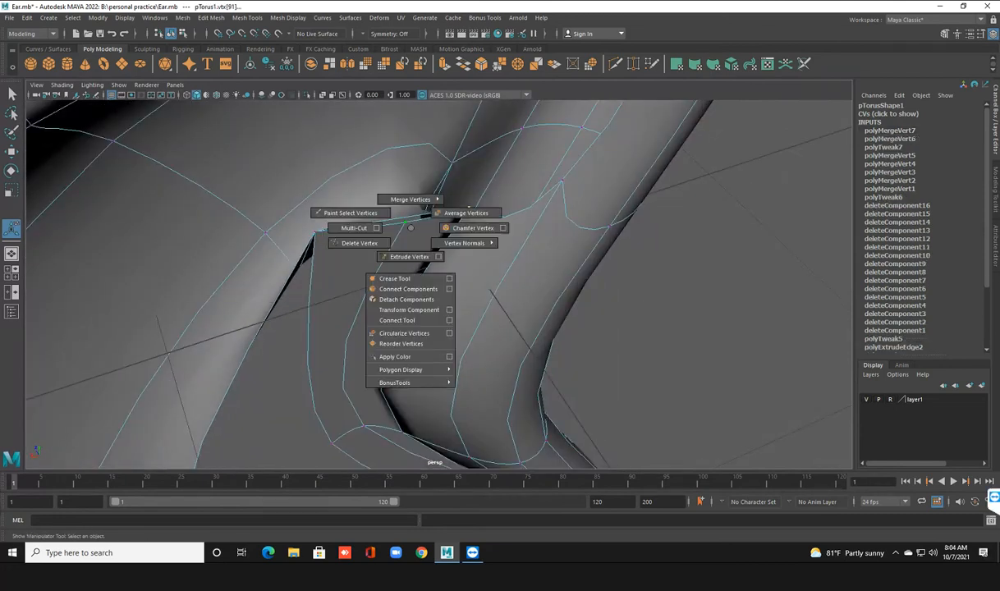
pyautogui.moveTo(405, 221); pyautogui.dragTo(404, 193, button='right')
pyautogui.click(437, 215)
pyautogui.keyDown('shift'); pyautogui.moveTo(382, 223); pyautogui.dragTo(376, 339, button='right'); pyautogui.keyUp('shift')
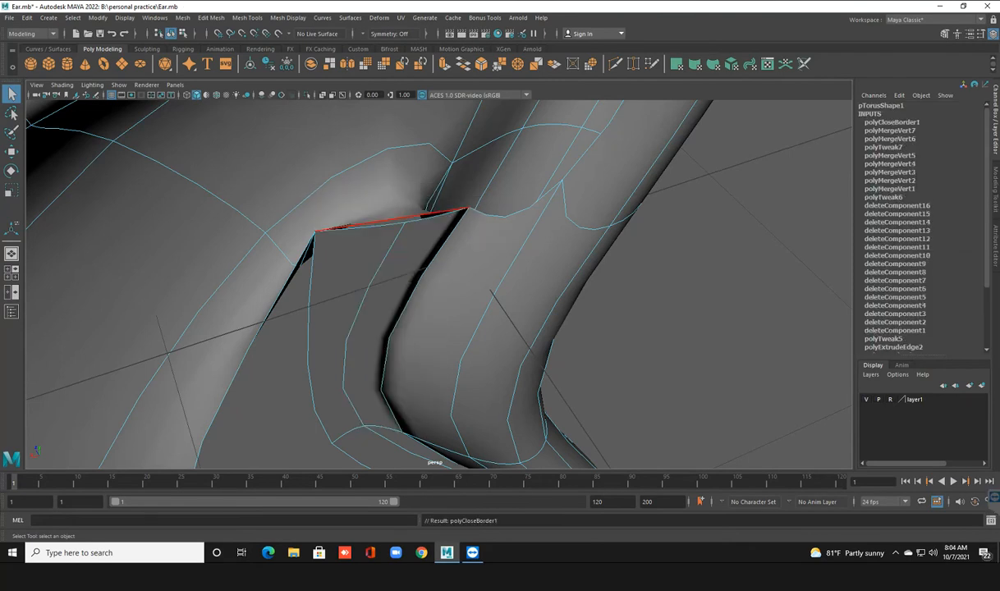
# Try a Multi-Cut path from the filled gap across the surface above it toward the fold.
pyautogui.scroll(3, 361, 328)
pyautogui.keyDown('alt'); pyautogui.moveTo(361, 328); pyautogui.dragTo(377, 343); pyautogui.keyUp('alt')
pyautogui.scroll(2, 389, 347)
pyautogui.moveTo(384, 232); pyautogui.dragTo(425, 211, button='right')
pyautogui.keyDown('shift'); pyautogui.moveTo(393, 210); pyautogui.dragTo(368, 210, button='right'); pyautogui.keyUp('shift')
pyautogui.click(234, 319)
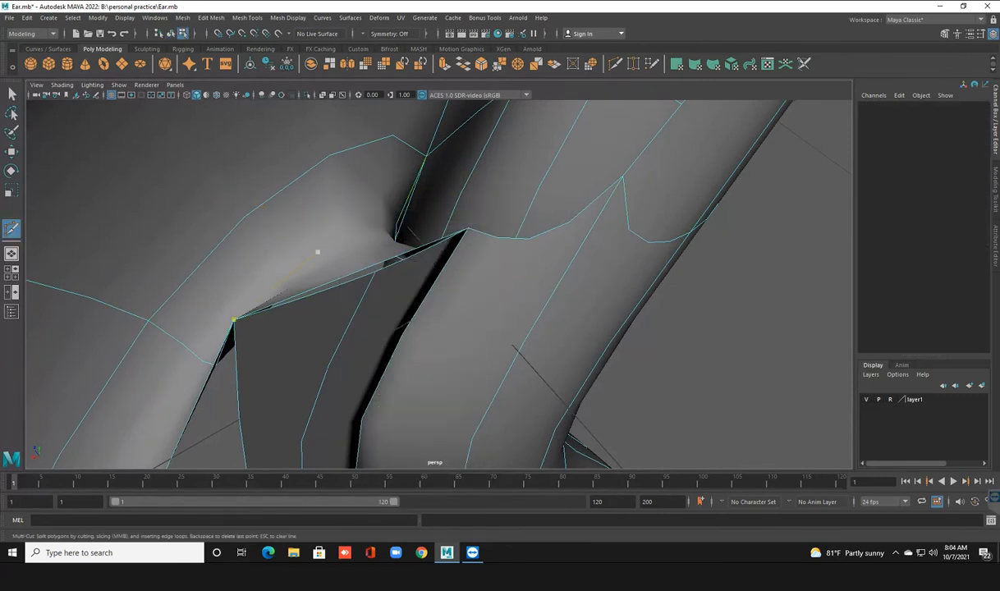
pyautogui.click(359, 270)
pyautogui.keyDown('alt'); pyautogui.moveTo(263, 154); pyautogui.dragTo(330, 220, button='right'); pyautogui.keyUp('alt')
pyautogui.keyDown('alt'); pyautogui.moveTo(330, 220); pyautogui.dragTo(352, 328); pyautogui.keyUp('alt')
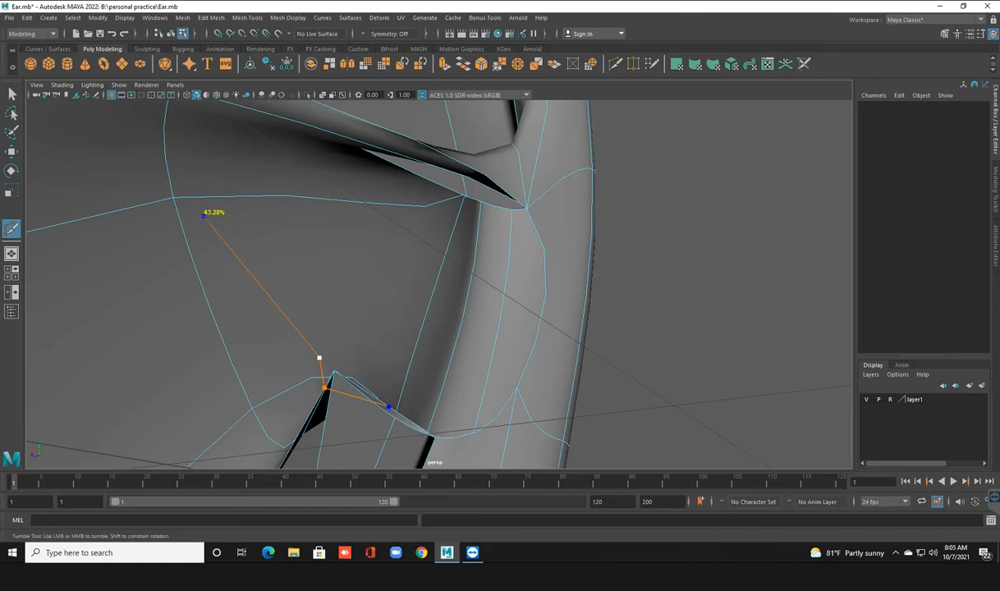
pyautogui.click(126, 102)
pyautogui.scroll(-5, 226, 226)
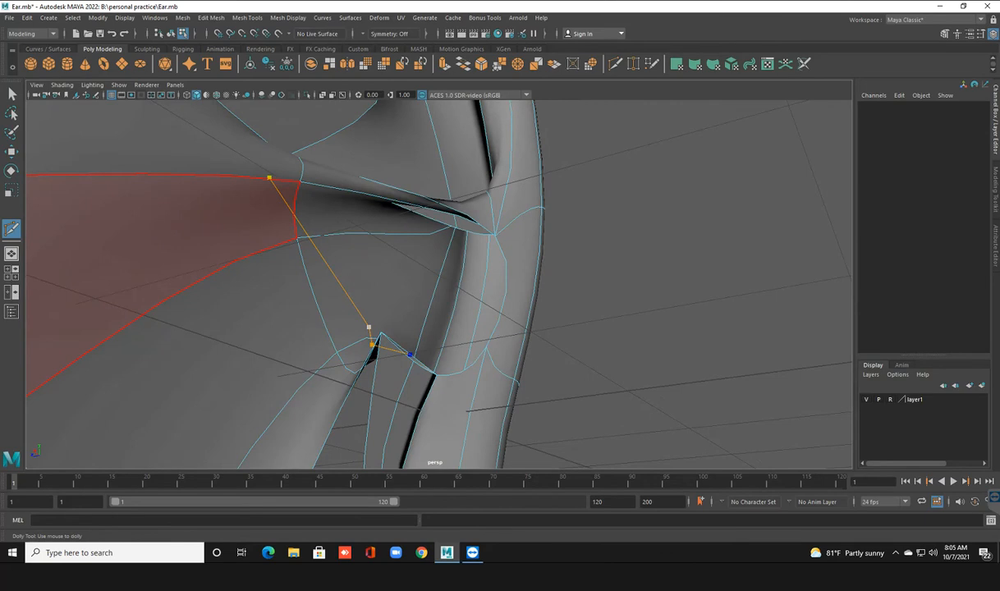
pyautogui.scroll(-4, 328, 246)
pyautogui.keyDown('alt'); pyautogui.moveTo(328, 246); pyautogui.dragTo(329, 320); pyautogui.keyUp('alt')
pyautogui.keyDown('alt'); pyautogui.moveTo(328, 320); pyautogui.dragTo(279, 246, button='middle'); pyautogui.keyUp('alt')
pyautogui.keyDown('alt'); pyautogui.moveTo(279, 247); pyautogui.dragTo(239, 297); pyautogui.keyUp('alt')
pyautogui.hotkey('ctrl', 'z')
# Cut an edge from the filled gap up to the curved edge above it and merge its lower end with the strip's adjacent vertex.
pyautogui.scroll(5, 287, 329)
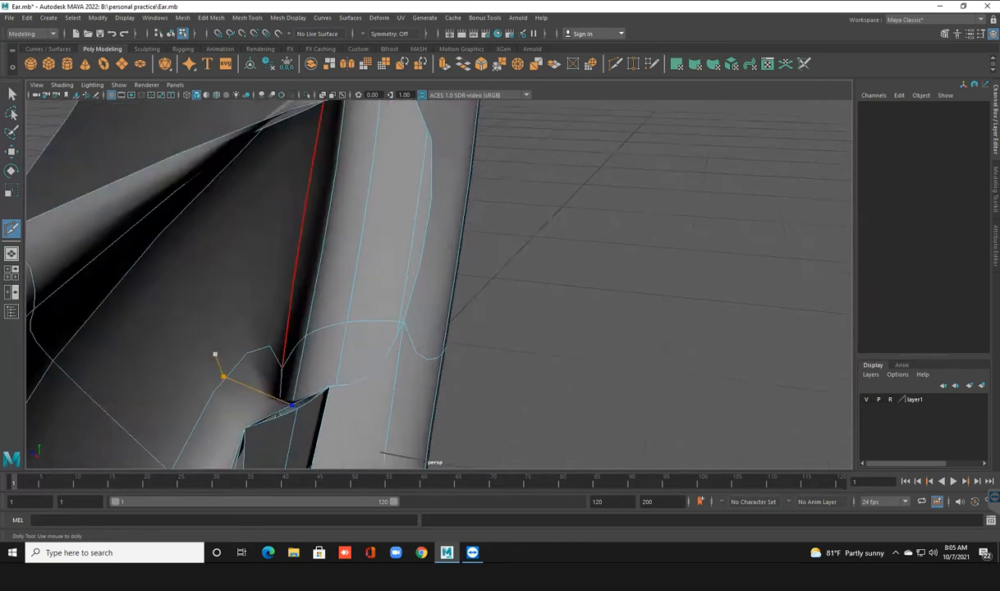
pyautogui.keyDown('alt'); pyautogui.moveTo(275, 378); pyautogui.dragTo(251, 341); pyautogui.keyUp('alt')
pyautogui.keyDown('alt'); pyautogui.moveTo(251, 340); pyautogui.dragTo(266, 341, button='middle'); pyautogui.keyUp('alt')
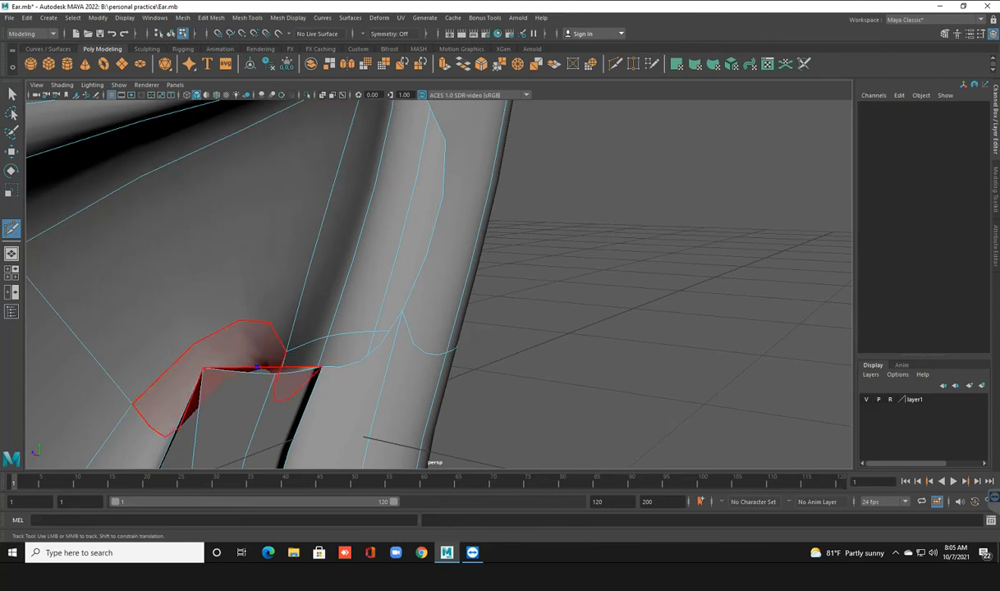
pyautogui.click(238, 321)
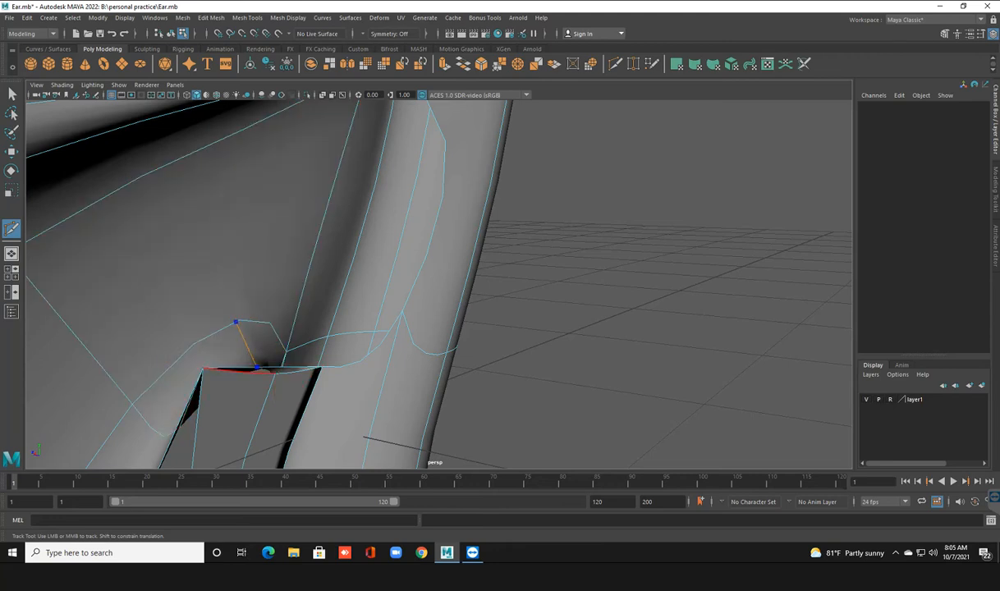
pyautogui.press('Return')
pyautogui.press('q')
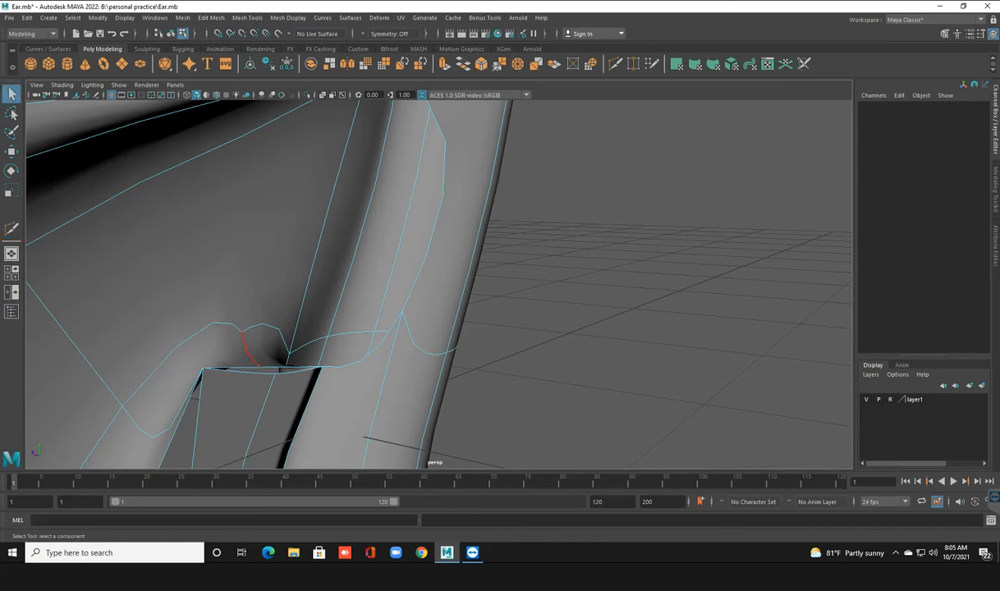
pyautogui.click(260, 367)
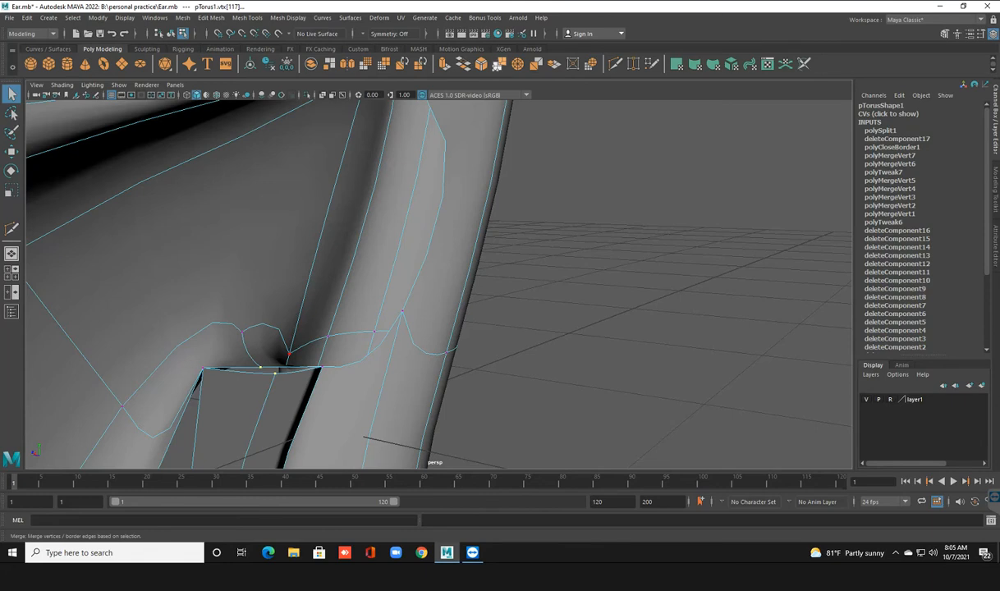
pyautogui.click(481, 64)
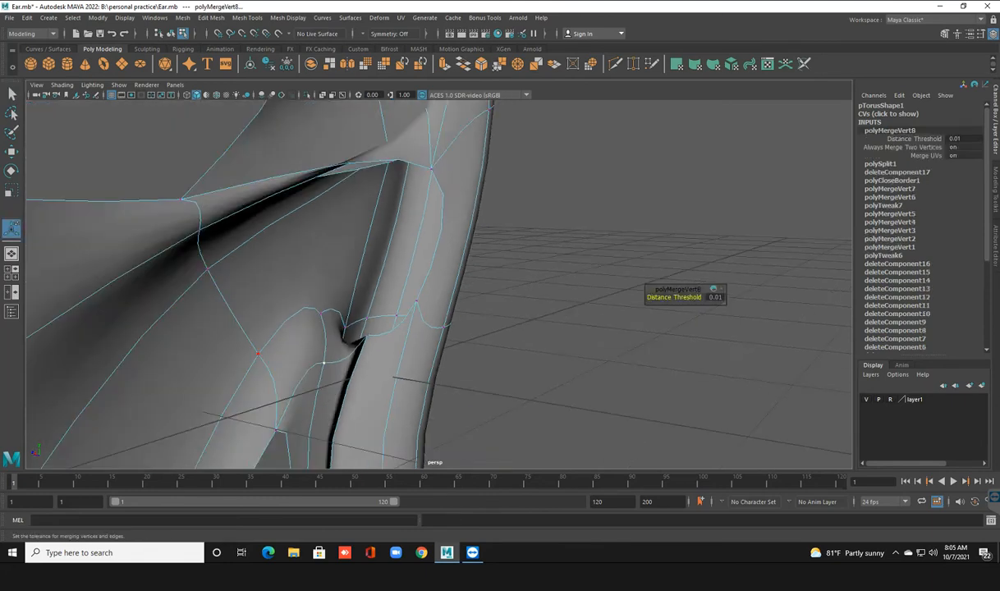
# Select the border edges of the upper opening and examine how they run along the fold to the rim.
pyautogui.scroll(-4, 323, 353)
pyautogui.keyDown('alt'); pyautogui.moveTo(369, 328); pyautogui.dragTo(354, 270, button='middle'); pyautogui.keyUp('alt')
pyautogui.keyDown('alt'); pyautogui.moveTo(355, 270); pyautogui.dragTo(416, 342); pyautogui.keyUp('alt')
pyautogui.scroll(-2, 394, 283)
pyautogui.moveTo(410, 265); pyautogui.dragTo(410, 239, button='right')
pyautogui.click(433, 263)
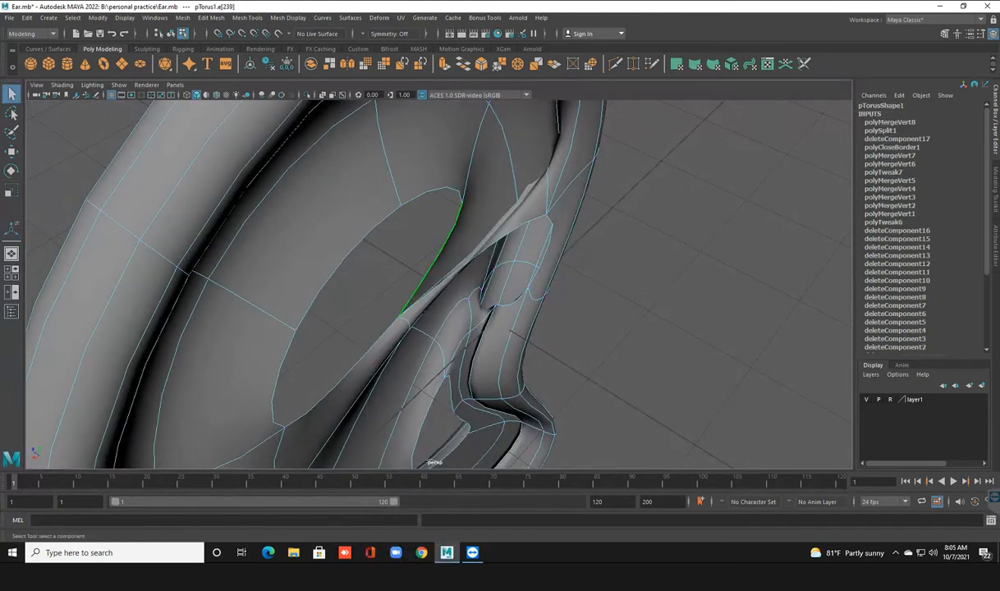
pyautogui.keyDown('alt'); pyautogui.moveTo(432, 262); pyautogui.dragTo(338, 238); pyautogui.keyUp('alt')
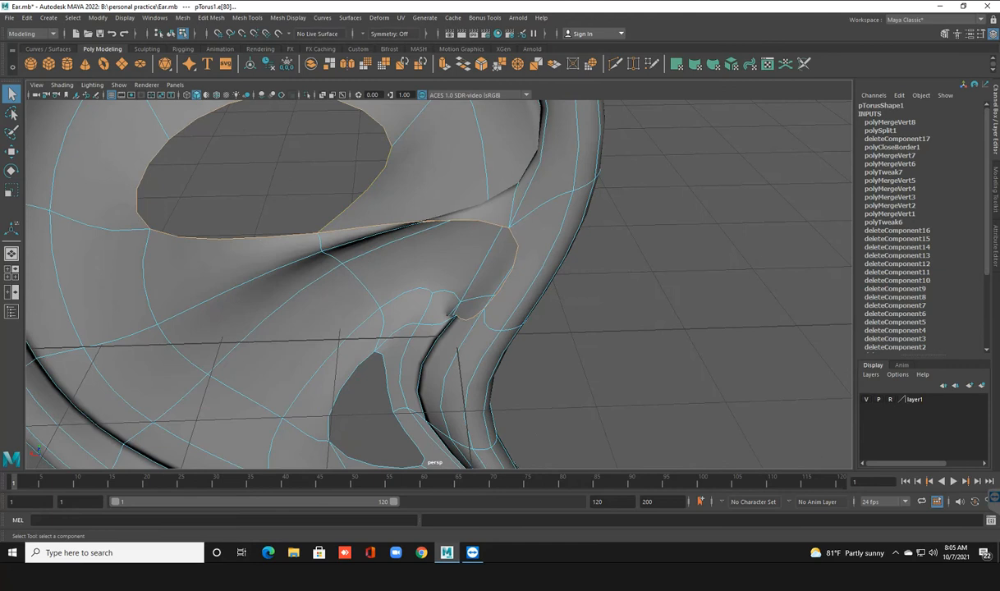
pyautogui.keyDown('alt'); pyautogui.moveTo(338, 238); pyautogui.dragTo(277, 247, button='middle'); pyautogui.keyUp('alt')
pyautogui.keyDown('alt'); pyautogui.moveTo(345, 234); pyautogui.dragTo(417, 237); pyautogui.keyUp('alt')
pyautogui.scroll(3, 402, 240)
# Delete the narrow twisted face between the upper opening's lower corner and the ear's rim.
pyautogui.rightClick(419, 237)
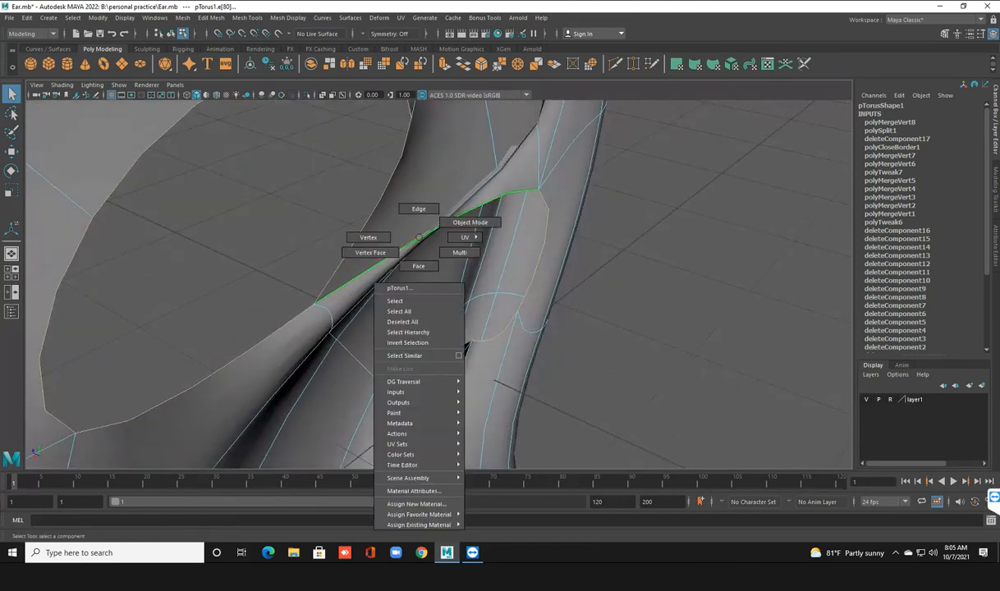
pyautogui.click(419, 265)
pyautogui.click(394, 261)
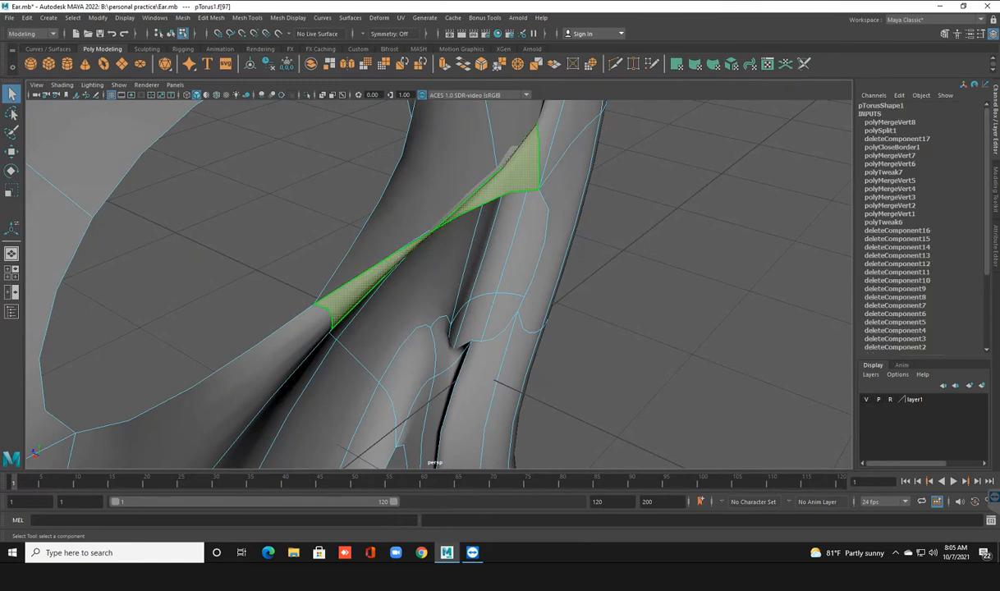
pyautogui.press('Delete')
# Merge the two vertices at the fold's inner tip, beside the upper opening's lower corner.
pyautogui.scroll(-3, 398, 267)
pyautogui.keyDown('alt'); pyautogui.moveTo(402, 267); pyautogui.dragTo(605, 223); pyautogui.keyUp('alt')
pyautogui.scroll(3, 605, 223)
pyautogui.keyDown('alt'); pyautogui.moveTo(605, 224); pyautogui.dragTo(435, 345, button='middle'); pyautogui.keyUp('alt')
pyautogui.scroll(3, 435, 345)
pyautogui.keyDown('alt'); pyautogui.moveTo(435, 345); pyautogui.dragTo(509, 337); pyautogui.keyUp('alt')
pyautogui.scroll(1, 509, 337)
pyautogui.keyDown('alt'); pyautogui.moveTo(509, 336); pyautogui.dragTo(486, 302, button='middle'); pyautogui.keyUp('alt')
pyautogui.scroll(-1, 486, 302)
pyautogui.keyDown('alt'); pyautogui.moveTo(486, 302); pyautogui.dragTo(534, 308); pyautogui.keyUp('alt')
pyautogui.moveTo(426, 250); pyautogui.dragTo(375, 250, button='right')
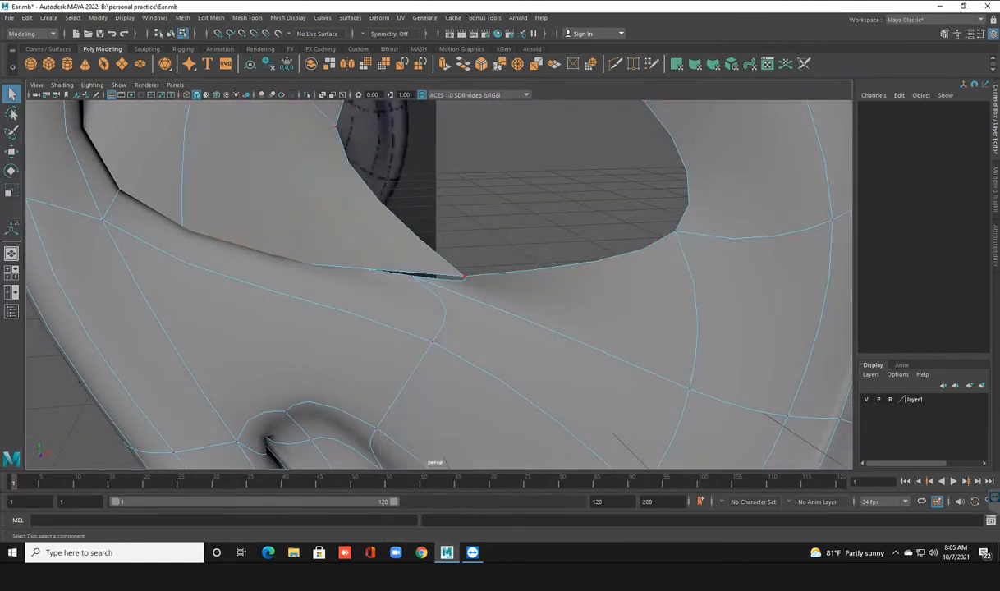
pyautogui.click(464, 277)
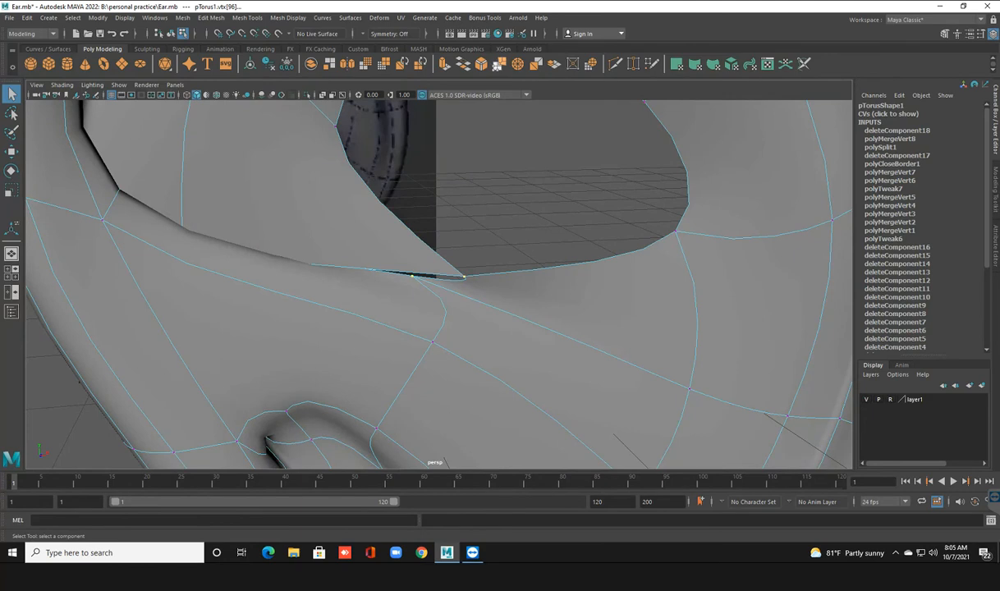
pyautogui.press('g')
# Examine the open border and the overlapping faces between the upper opening's corner and the rim.
pyautogui.moveTo(431, 254); pyautogui.dragTo(430, 224, button='right')
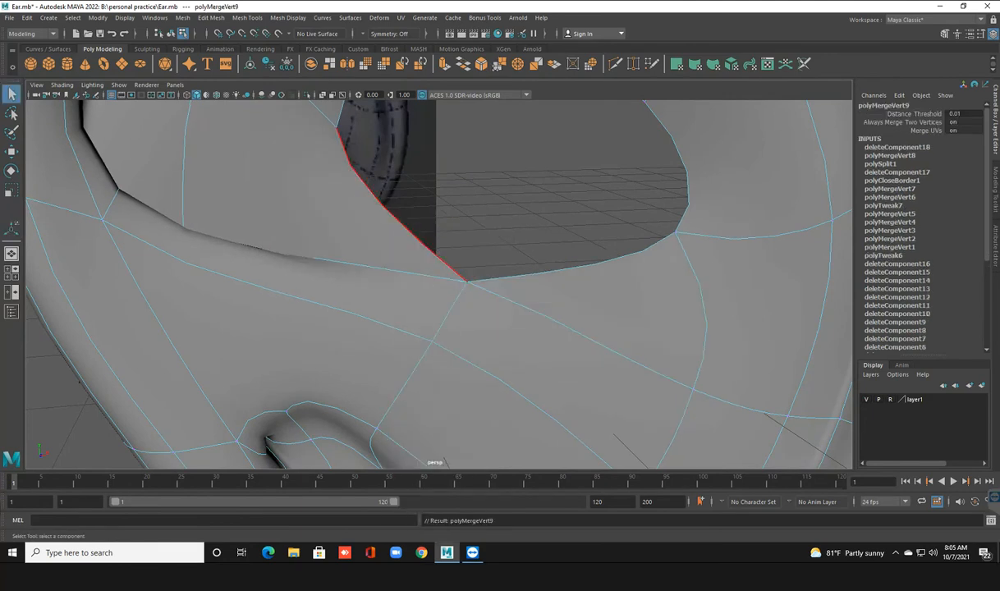
pyautogui.click(420, 242)
pyautogui.scroll(-2, 427, 250)
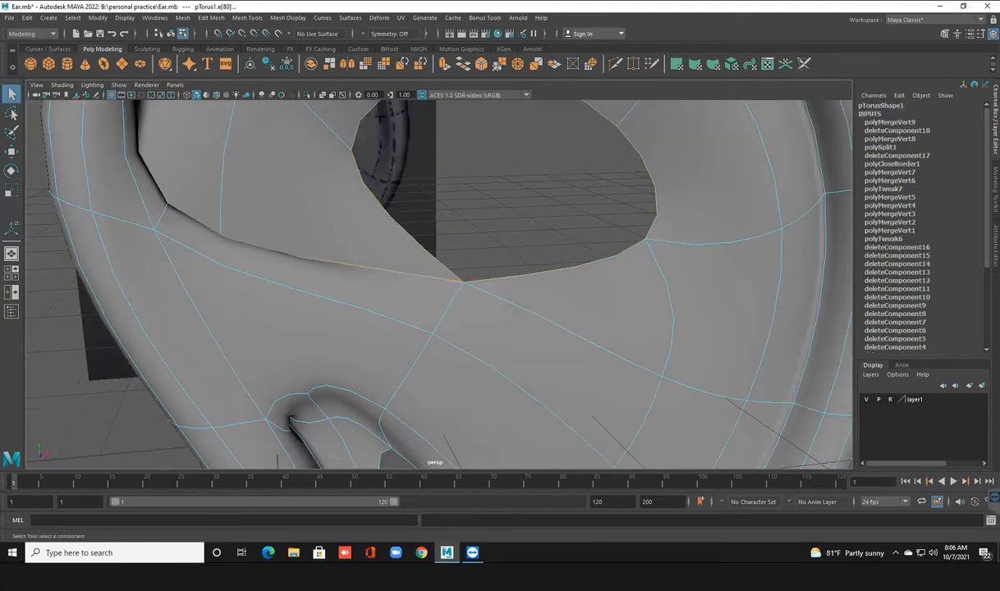
pyautogui.keyDown('alt'); pyautogui.moveTo(533, 316); pyautogui.dragTo(267, 295); pyautogui.keyUp('alt')
pyautogui.keyDown('alt'); pyautogui.moveTo(427, 271); pyautogui.dragTo(348, 266, button='middle'); pyautogui.keyUp('alt')
pyautogui.keyDown('alt'); pyautogui.moveTo(348, 266); pyautogui.dragTo(474, 277); pyautogui.keyUp('alt')
pyautogui.moveTo(525, 238); pyautogui.dragTo(526, 268, button='right')
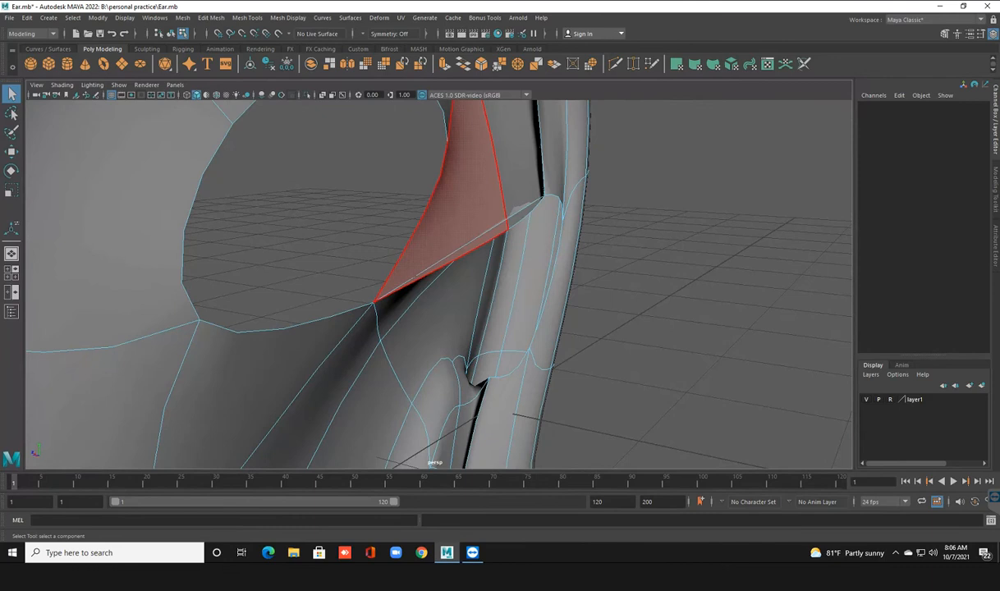
pyautogui.keyDown('alt'); pyautogui.moveTo(447, 210); pyautogui.dragTo(488, 248); pyautogui.keyUp('alt')
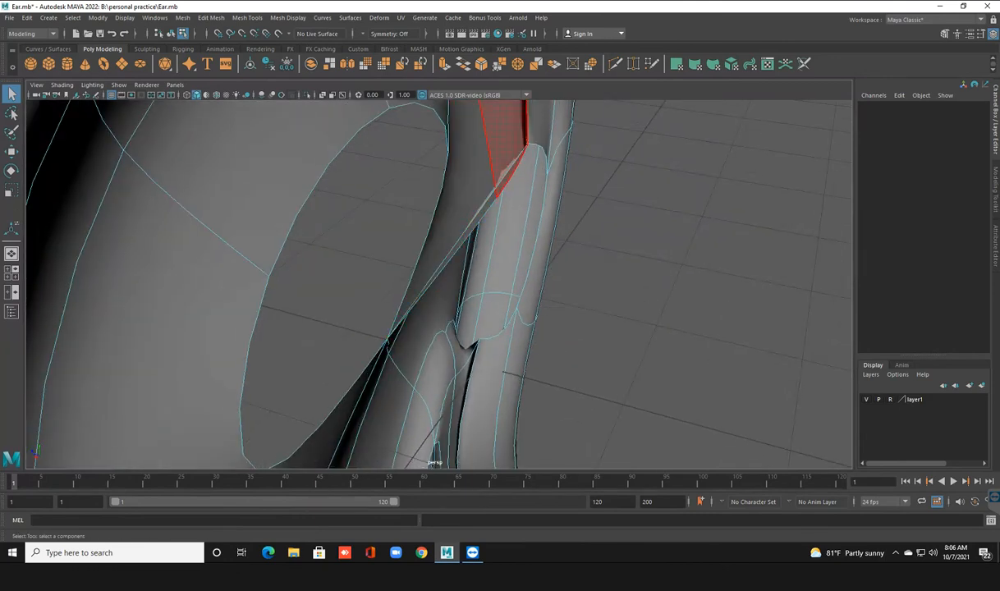
pyautogui.keyDown('alt'); pyautogui.moveTo(484, 250); pyautogui.dragTo(449, 245); pyautogui.keyUp('alt')
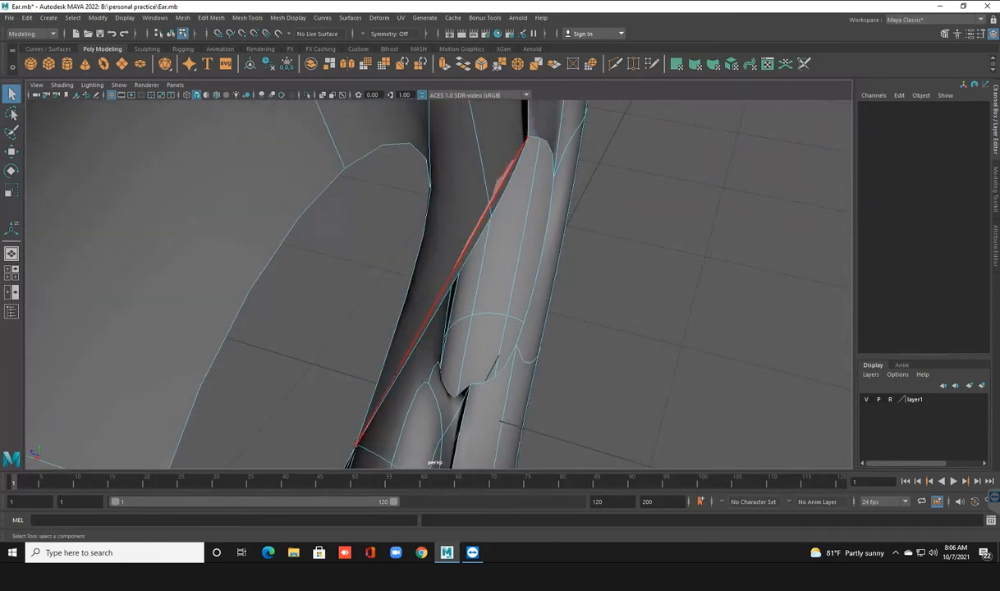
pyautogui.click(495, 187)
pyautogui.keyDown('alt'); pyautogui.moveTo(501, 213); pyautogui.dragTo(580, 161); pyautogui.keyUp('alt')
pyautogui.keyDown('alt'); pyautogui.moveTo(667, 349); pyautogui.dragTo(535, 363); pyautogui.keyUp('alt')
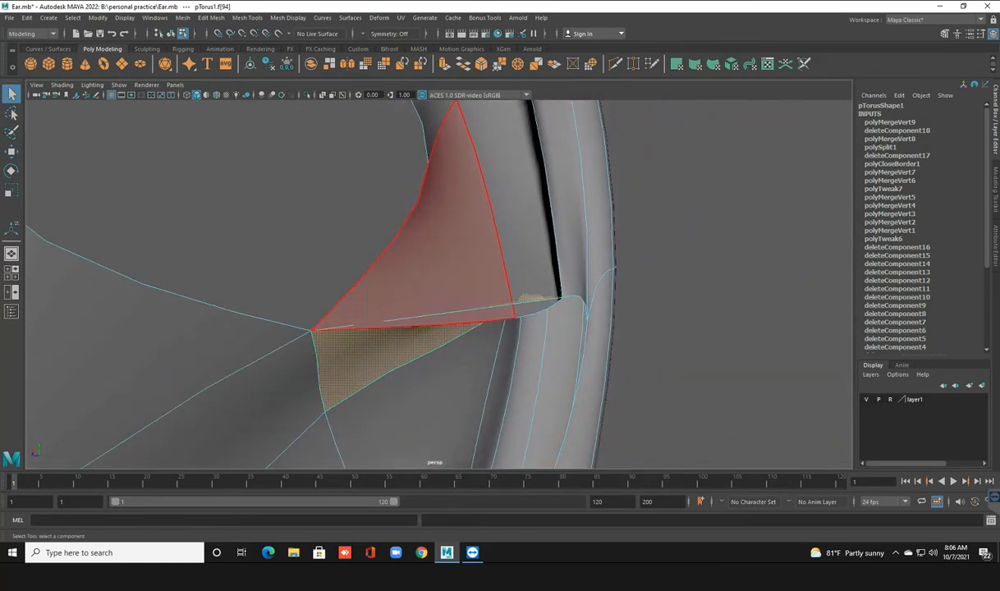
pyautogui.keyDown('alt'); pyautogui.moveTo(528, 353); pyautogui.dragTo(566, 258); pyautogui.keyUp('alt')
# Move the middle vertex on the upper surface's lower border upward, away from the fold.
pyautogui.press('F9')
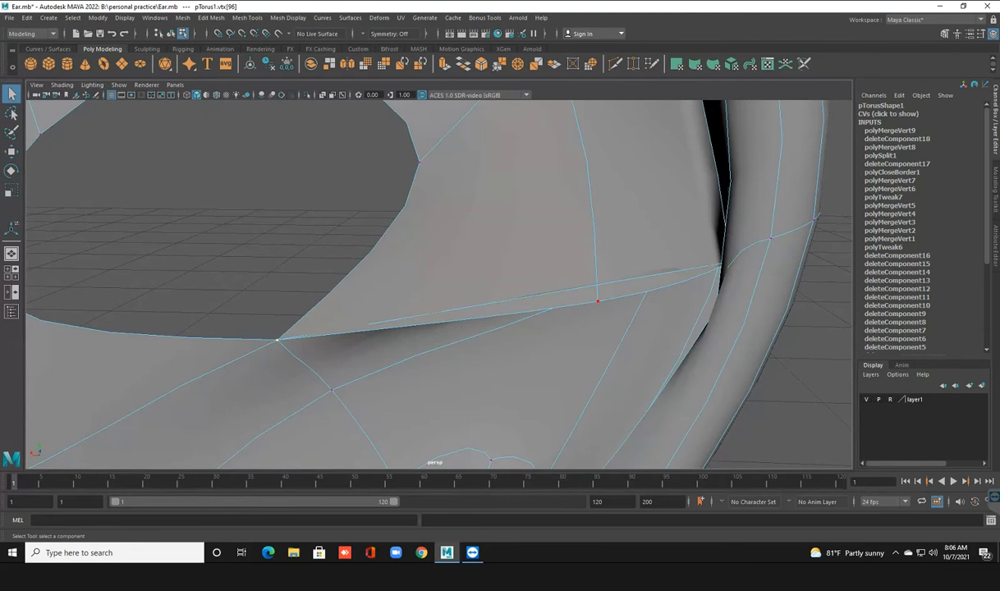
pyautogui.press('w')
pyautogui.moveTo(646, 300); pyautogui.dragTo(645, 259)
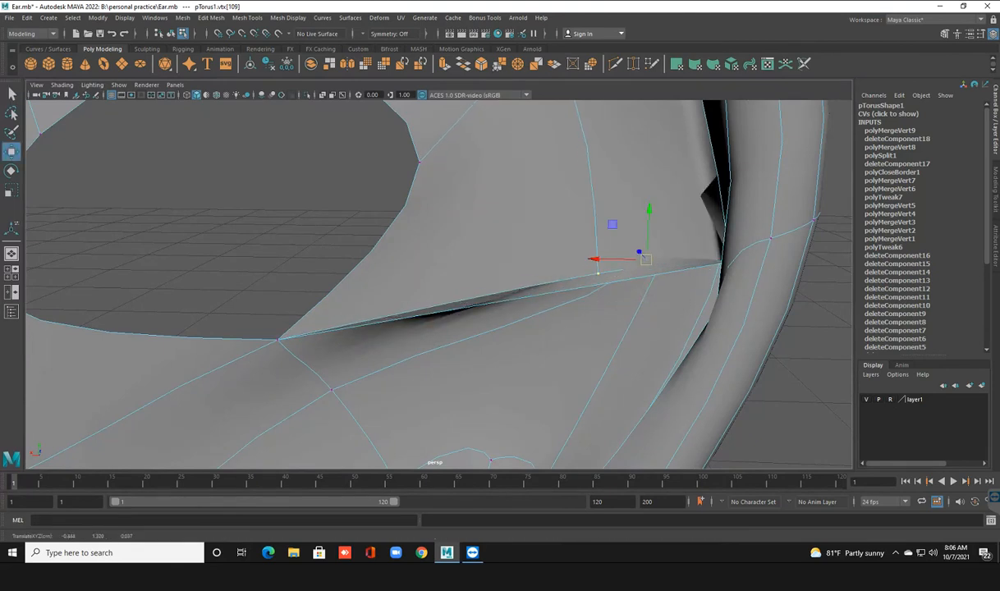
# Move the middle vertex on the upper surface's lower border across toward the corner vertex at the ear's rim.
pyautogui.rightClick(601, 257)
pyautogui.moveTo(601, 257); pyautogui.dragTo(550, 256, button='right')
pyautogui.click(726, 250)
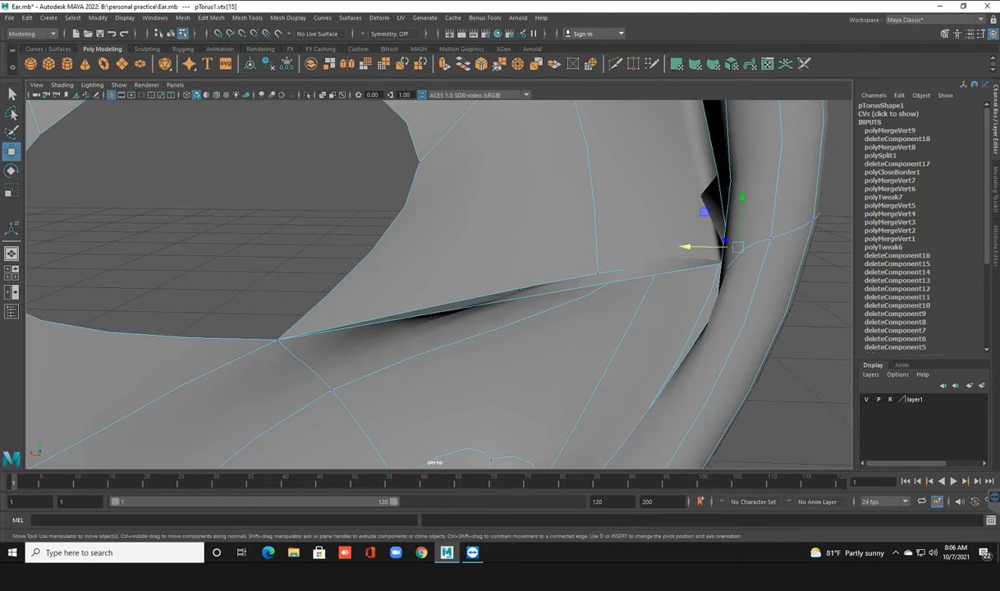
pyautogui.scroll(4, 726, 250)
pyautogui.keyDown('alt'); pyautogui.moveTo(726, 250); pyautogui.dragTo(565, 230, button='middle'); pyautogui.keyUp('alt')
pyautogui.keyDown('alt'); pyautogui.moveTo(565, 230); pyautogui.dragTo(544, 275); pyautogui.keyUp('alt')
pyautogui.keyDown('shift'); pyautogui.click(502, 227); pyautogui.keyUp('shift')
pyautogui.moveTo(516, 201); pyautogui.dragTo(899, 205)
pyautogui.scroll(-4, 439, 284)
pyautogui.keyDown('alt'); pyautogui.moveTo(337, 308); pyautogui.dragTo(502, 336); pyautogui.keyUp('alt')
pyautogui.moveTo(627, 321); pyautogui.dragTo(599, 329)
pyautogui.keyDown('alt'); pyautogui.moveTo(559, 320); pyautogui.dragTo(790, 339); pyautogui.keyUp('alt')
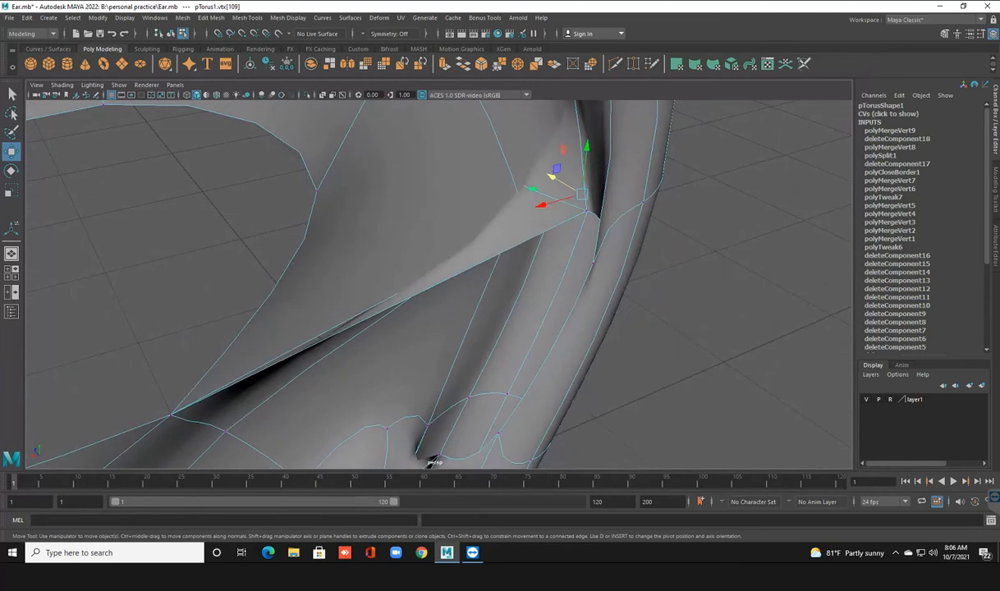
# Bring the moved border vertex up against the rim's corner vertex and merge the two vertices.
pyautogui.moveTo(542, 203); pyautogui.dragTo(564, 182)
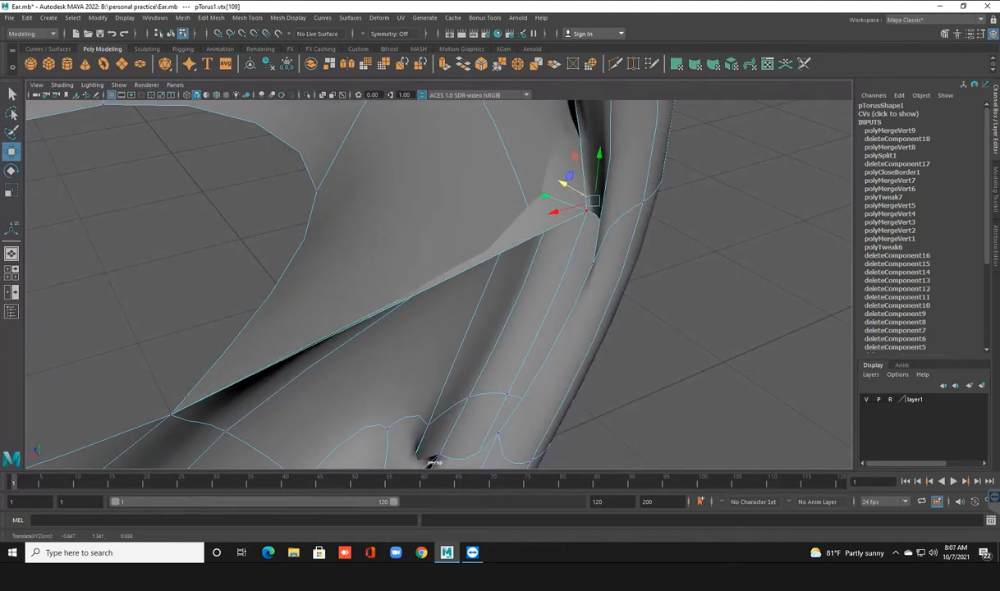
pyautogui.keyDown('shift'); pyautogui.click(587, 211); pyautogui.keyUp('shift')
pyautogui.click(499, 64)
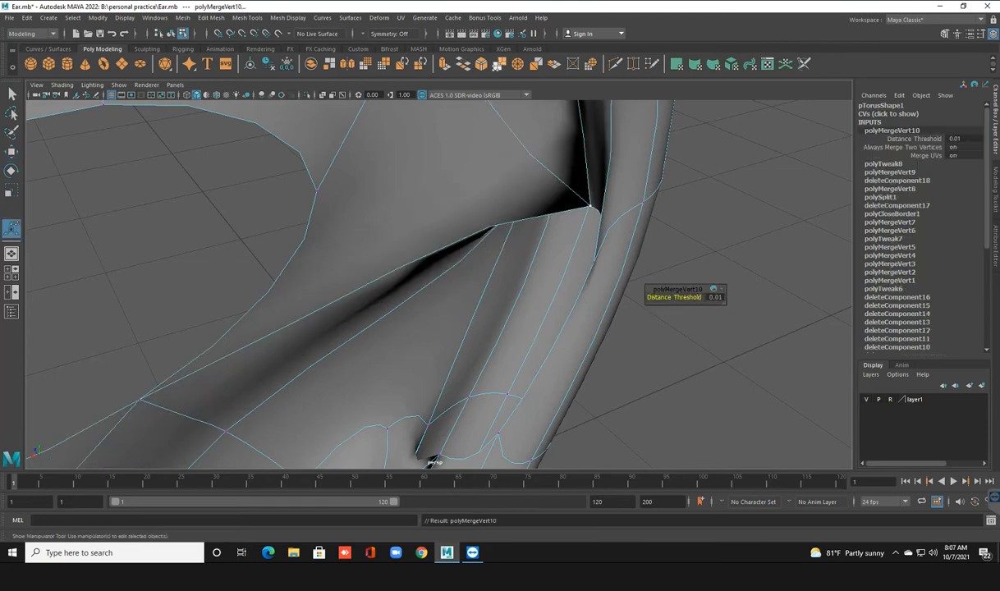
# Select the full border edge loop of the upper opening in the front view and save the scene.
pyautogui.scroll(-5, 439, 285)
pyautogui.keyDown('alt'); pyautogui.moveTo(459, 312); pyautogui.dragTo(435, 251); pyautogui.keyUp('alt')
pyautogui.moveTo(431, 267); pyautogui.dragTo(429, 234, button='right')
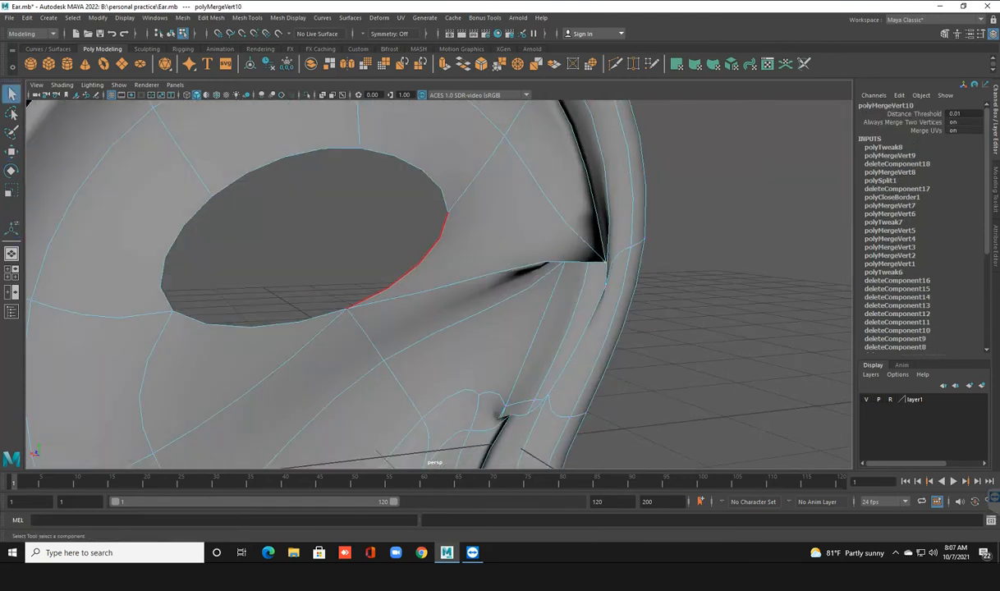
pyautogui.doubleClick(423, 261)
pyautogui.scroll(-3, 447, 283)
pyautogui.keyDown('alt'); pyautogui.moveTo(448, 283); pyautogui.dragTo(484, 279); pyautogui.keyUp('alt')
pyautogui.press('space')
pyautogui.press('space')
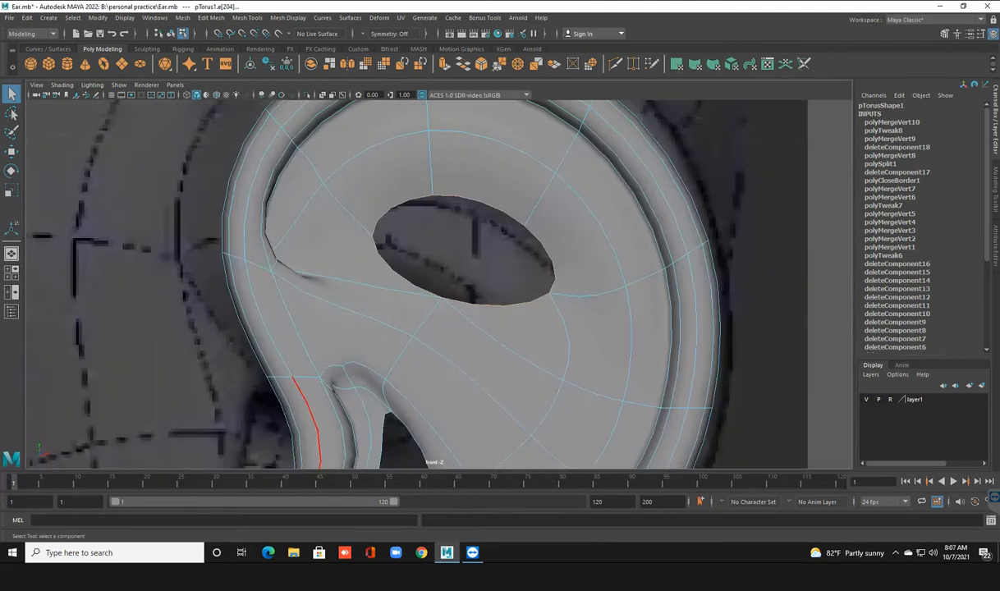
pyautogui.keyDown('alt'); pyautogui.moveTo(335, 303); pyautogui.dragTo(329, 390, button='middle'); pyautogui.keyUp('alt')
pyautogui.hotkey('ctrl', 's')
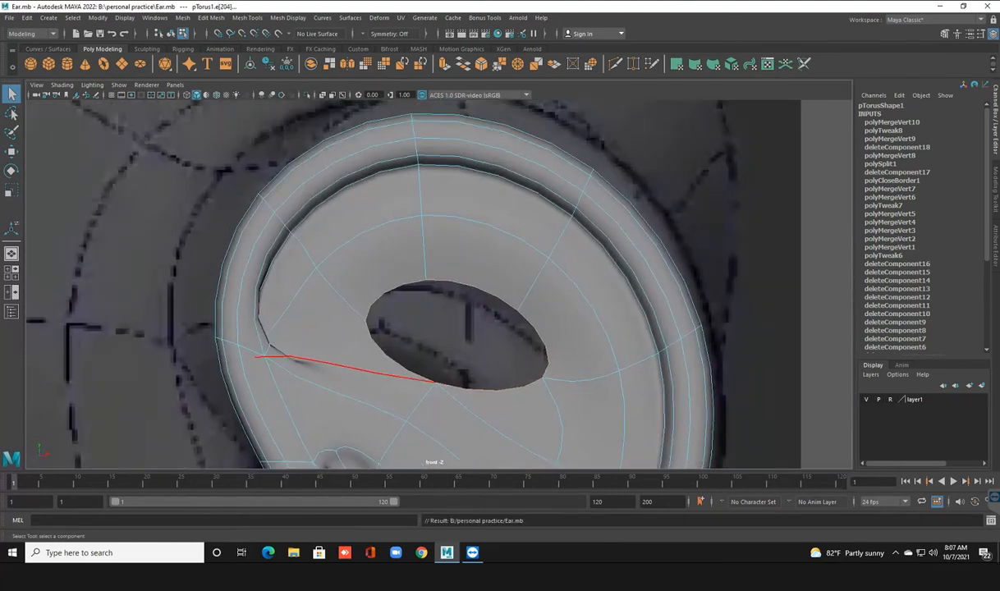
# Try extruding the upper opening's border inward and rescaling the new ring, and undo the extrusion.
pyautogui.press('r')
pyautogui.keyDown('shift'); pyautogui.moveTo(455, 331); pyautogui.dragTo(419, 331); pyautogui.keyUp('shift')
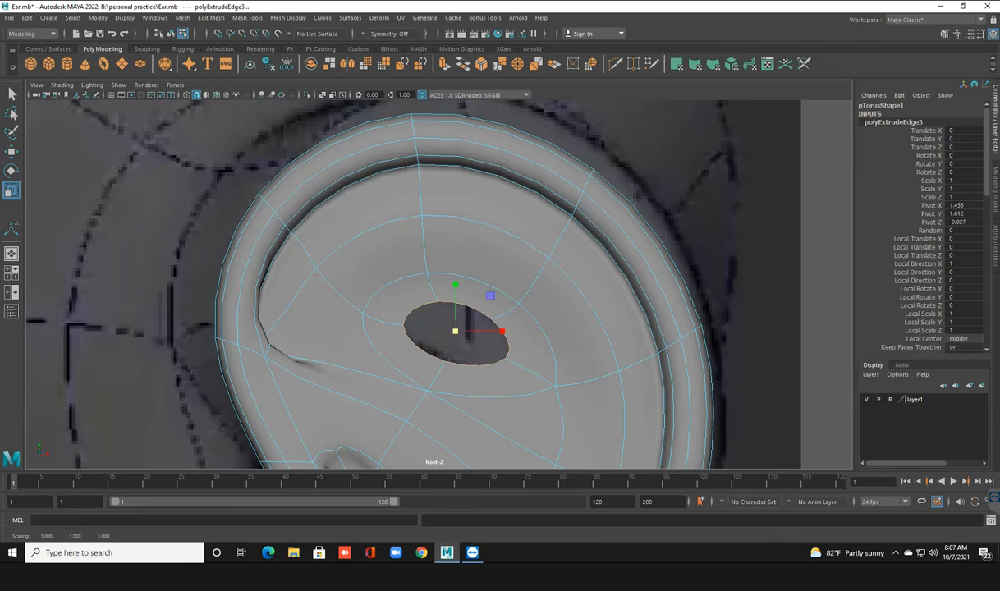
pyautogui.press('space')
pyautogui.press('space')
pyautogui.keyDown('alt'); pyautogui.moveTo(578, 215); pyautogui.dragTo(547, 229); pyautogui.keyUp('alt')
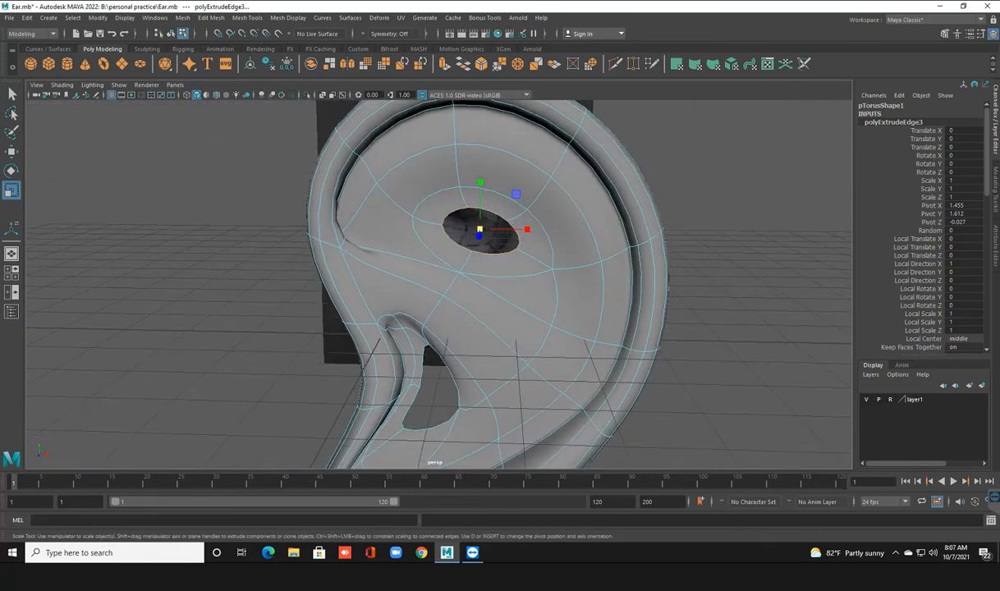
pyautogui.moveTo(479, 229); pyautogui.dragTo(499, 230)
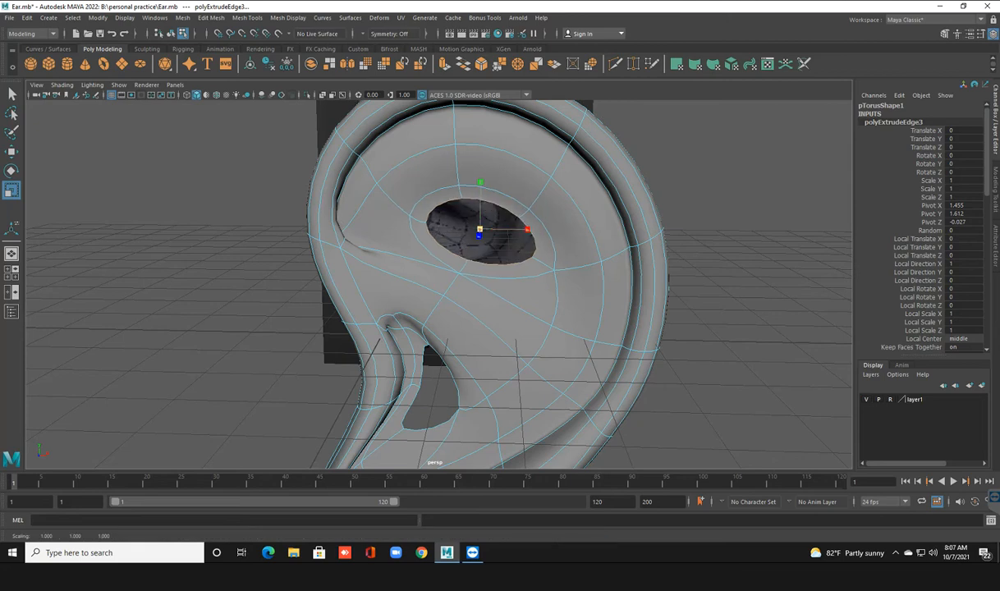
pyautogui.hotkey('ctrl', 'z')
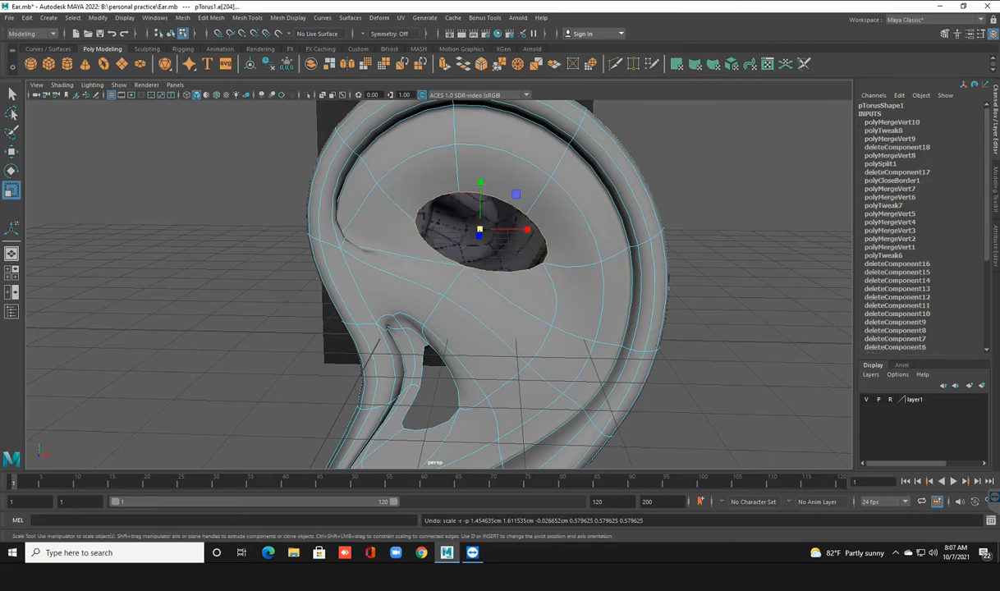
# Extrude the upper opening's border inward by scaling and shift the new ring slightly along the depth axis.
pyautogui.moveTo(479, 229); pyautogui.dragTo(544, 255)
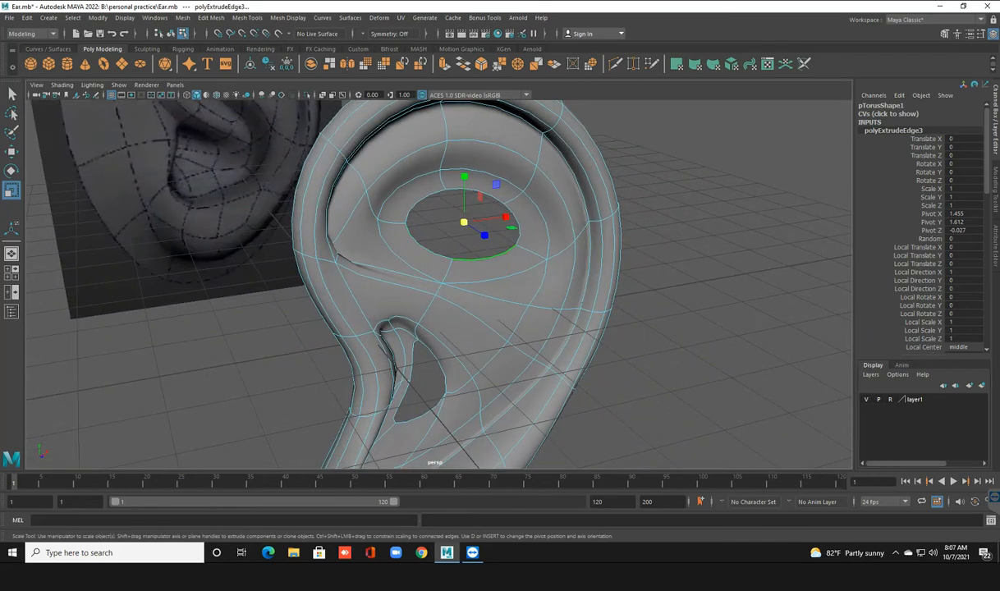
pyautogui.press('w')
pyautogui.moveTo(500, 245); pyautogui.dragTo(486, 236)
pyautogui.press('r')
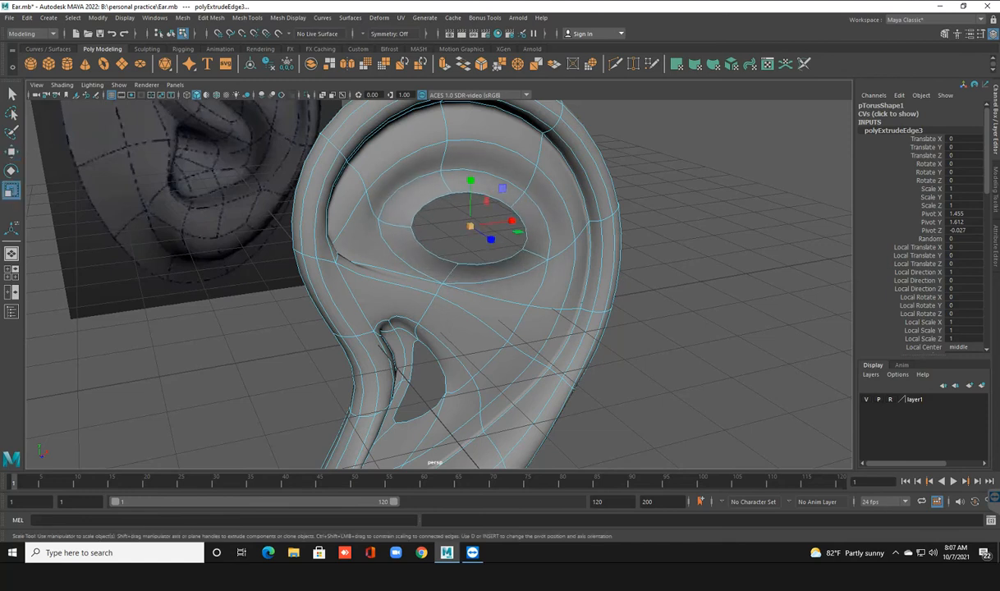
# Shift the ring further in depth, extrude its border inward to a small central hole, and save the scene.
pyautogui.press('w')
pyautogui.moveTo(492, 239); pyautogui.dragTo(428, 223)
pyautogui.press('e')
pyautogui.press('r')
pyautogui.scroll(-3, 443, 279)
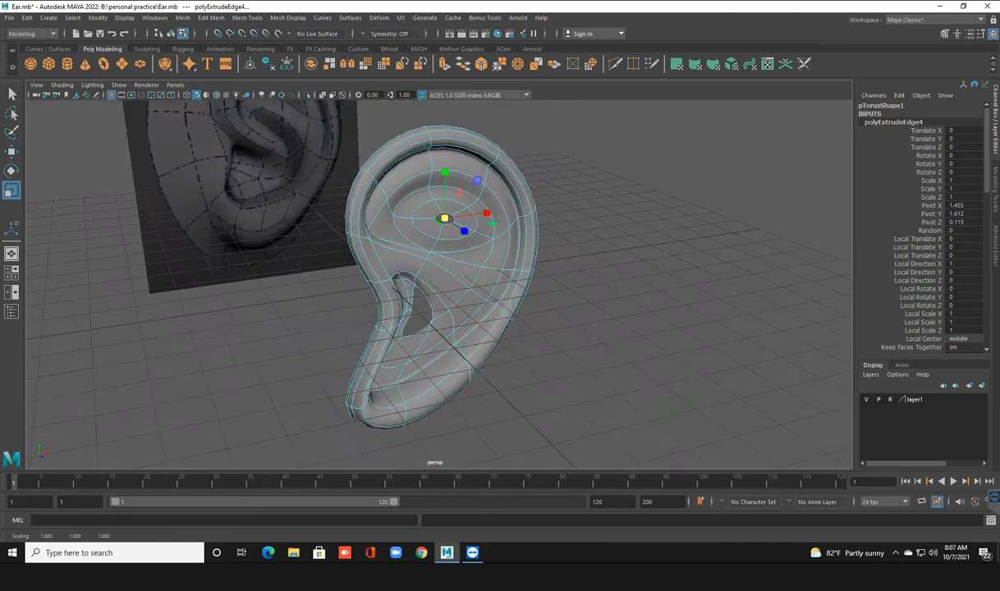
pyautogui.hotkey('ctrl', 's')
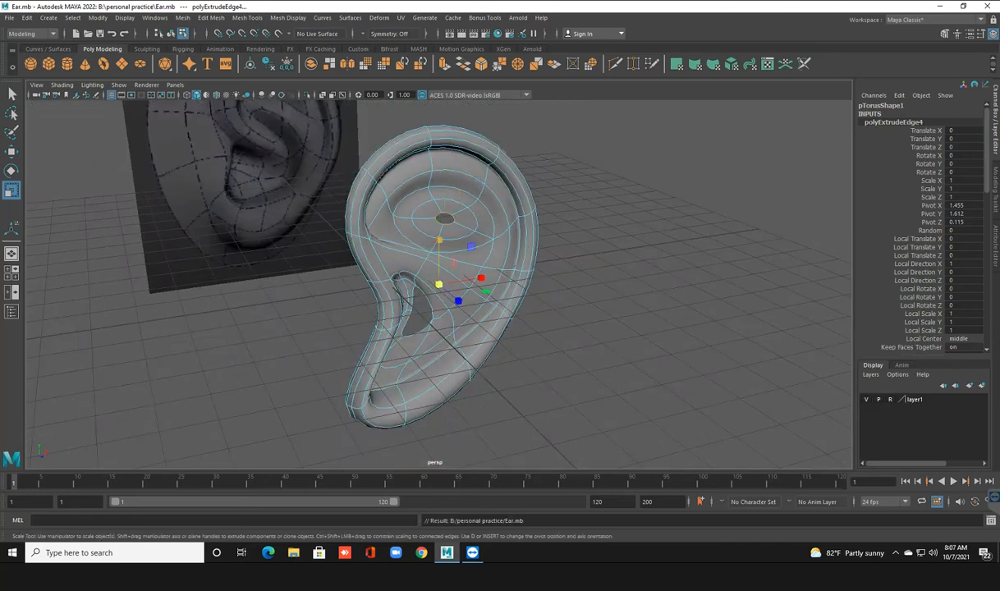
# Bridge two facing border edges of the small hole in the centre of the upper hollow.
pyautogui.scroll(6, 439, 284)
pyautogui.keyDown('alt'); pyautogui.moveTo(444, 247); pyautogui.dragTo(443, 344, button='middle'); pyautogui.keyUp('alt')
pyautogui.keyDown('alt'); pyautogui.moveTo(443, 344); pyautogui.dragTo(378, 352); pyautogui.keyUp('alt')
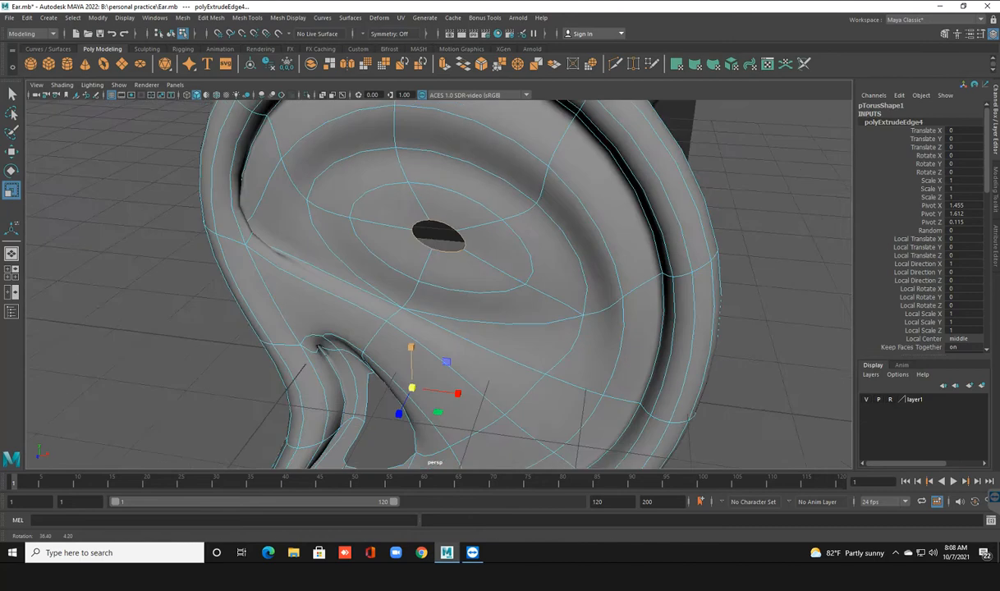
pyautogui.scroll(3, 435, 279)
pyautogui.keyDown('alt'); pyautogui.moveTo(435, 251); pyautogui.dragTo(447, 301, button='middle'); pyautogui.keyUp('alt')
pyautogui.keyDown('alt'); pyautogui.moveTo(447, 301); pyautogui.dragTo(493, 278); pyautogui.keyUp('alt')
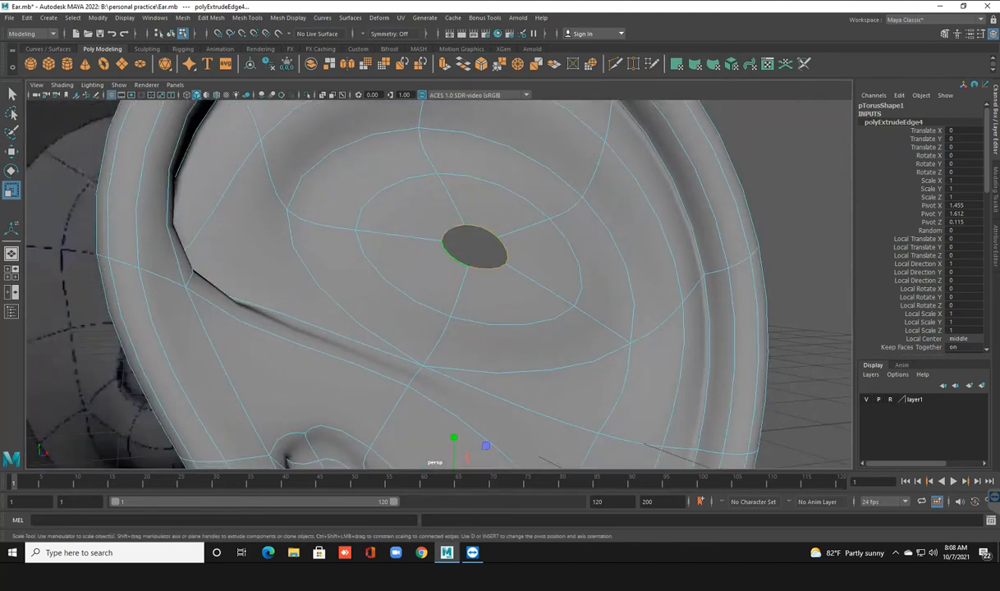
pyautogui.click(458, 229)
pyautogui.doubleClick(487, 268)
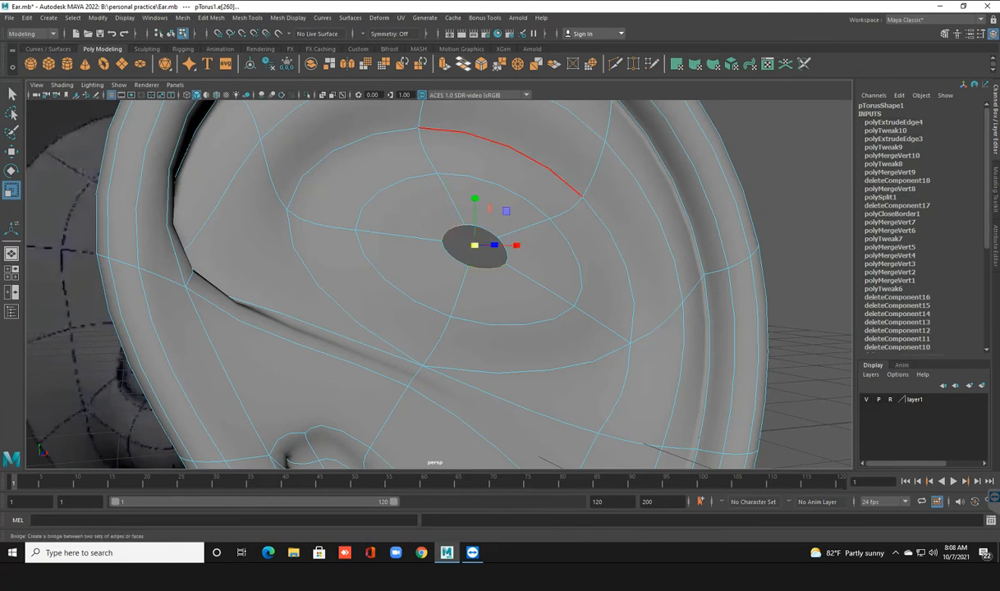
pyautogui.click(444, 63)
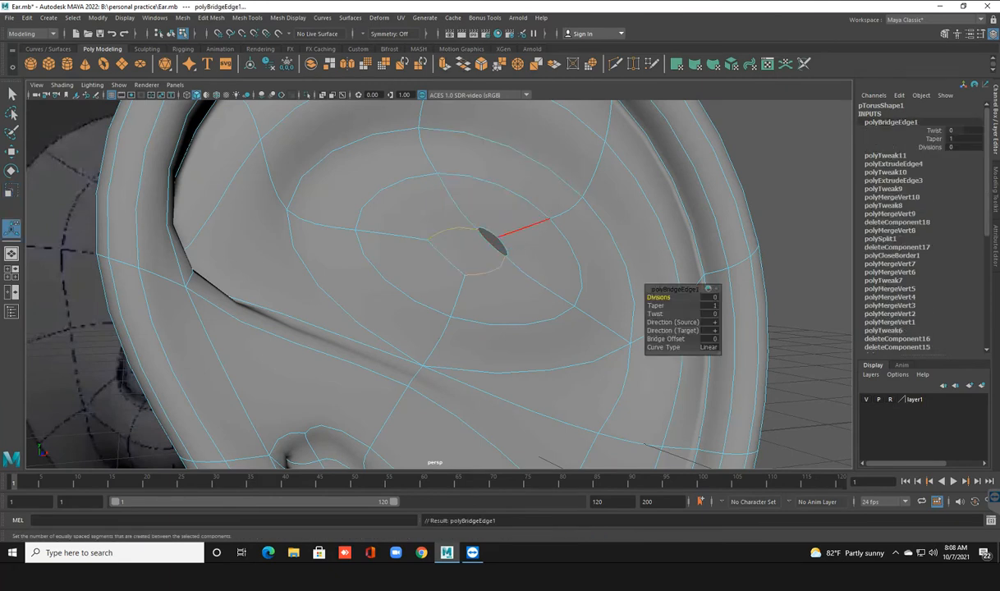
# Fill the remaining sliver of the central hole and return to object mode with the ear deselected.
pyautogui.click(490, 244)
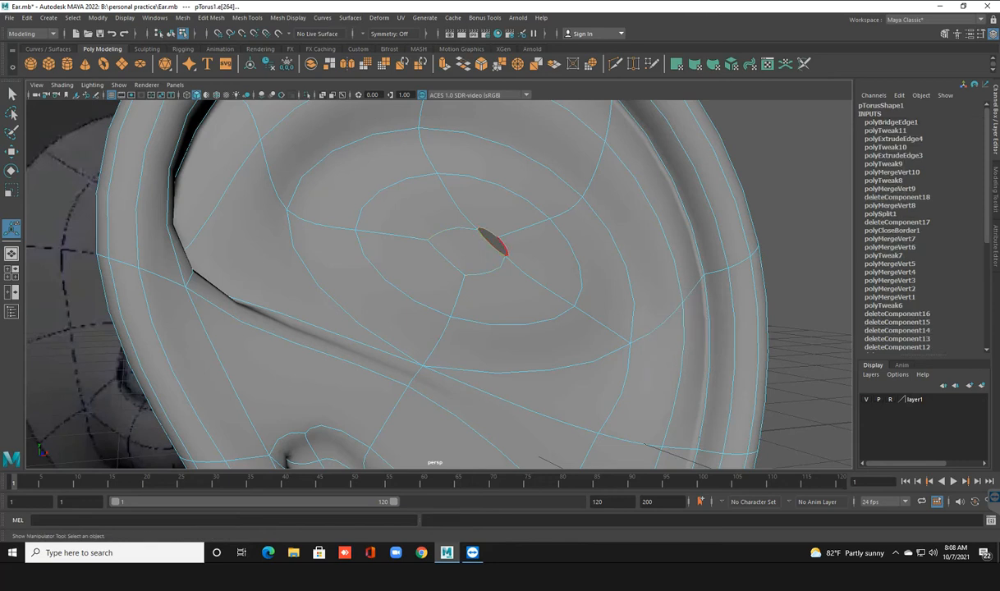
pyautogui.click(444, 63)
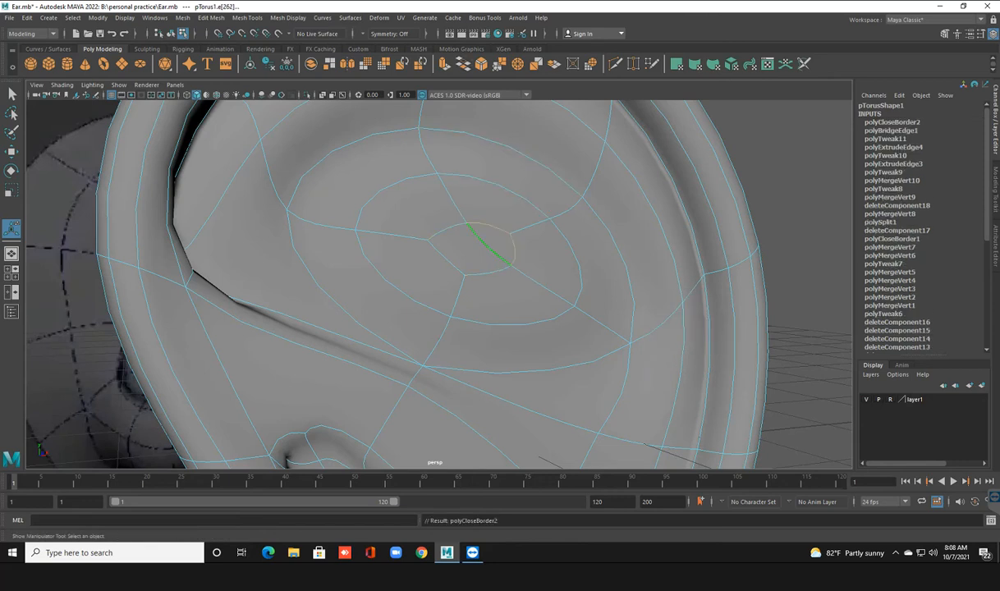
pyautogui.scroll(-3, 490, 243)
pyautogui.keyDown('alt'); pyautogui.moveTo(486, 230); pyautogui.dragTo(393, 256); pyautogui.keyUp('alt')
pyautogui.moveTo(456, 205); pyautogui.dragTo(509, 189, button='right')
pyautogui.press('q')
pyautogui.click(609, 187)
# Examine the closed upper hollow from several angles and compare the ear with the reference image.
pyautogui.scroll(-5, 609, 188)
pyautogui.keyDown('alt'); pyautogui.moveTo(609, 187); pyautogui.dragTo(646, 117); pyautogui.keyUp('alt')
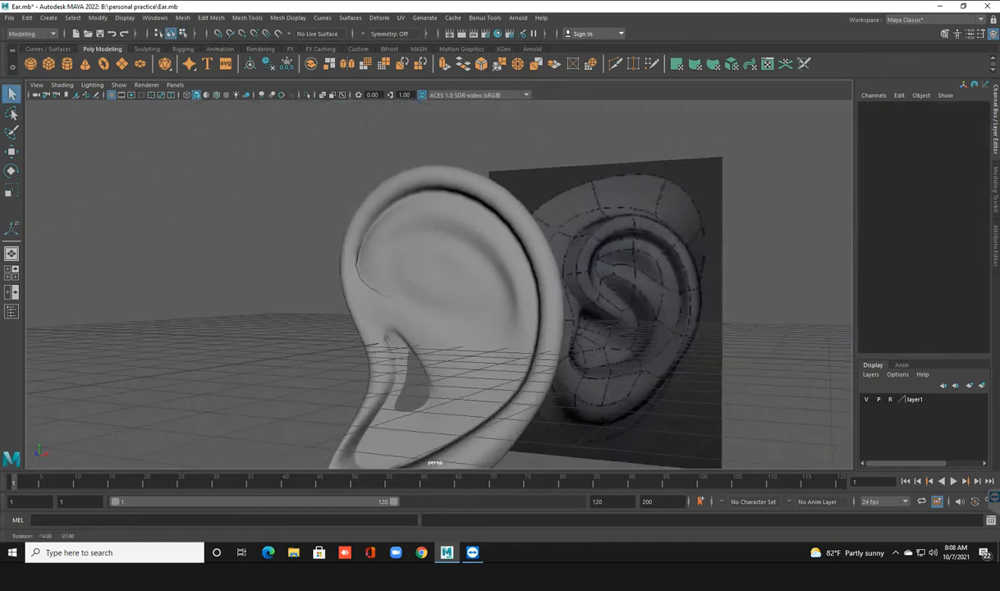
pyautogui.keyDown('alt'); pyautogui.moveTo(566, 197); pyautogui.dragTo(639, 195); pyautogui.keyUp('alt')
pyautogui.scroll(-3, 623, 197)
pyautogui.keyDown('alt'); pyautogui.moveTo(575, 206); pyautogui.dragTo(662, 189); pyautogui.keyUp('alt')
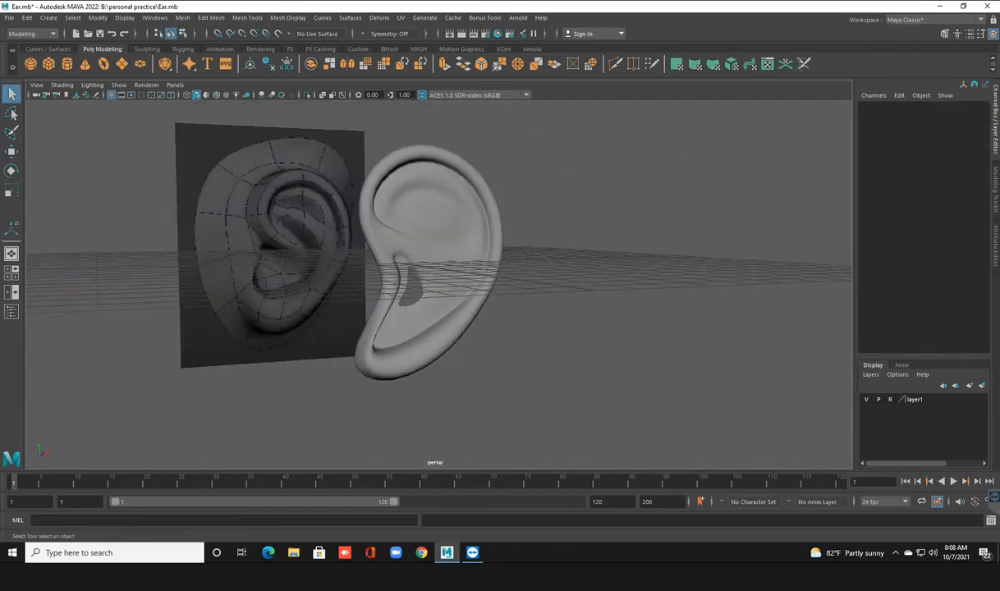
pyautogui.scroll(2, 567, 197)
pyautogui.keyDown('alt'); pyautogui.moveTo(566, 197); pyautogui.dragTo(546, 215); pyautogui.keyUp('alt')
pyautogui.scroll(4, 525, 245)
pyautogui.scroll(2, 484, 177)
pyautogui.keyDown('alt'); pyautogui.moveTo(509, 213); pyautogui.dragTo(540, 253, button='middle'); pyautogui.keyUp('alt')
pyautogui.keyDown('alt'); pyautogui.moveTo(540, 253); pyautogui.dragTo(604, 261); pyautogui.keyUp('alt')
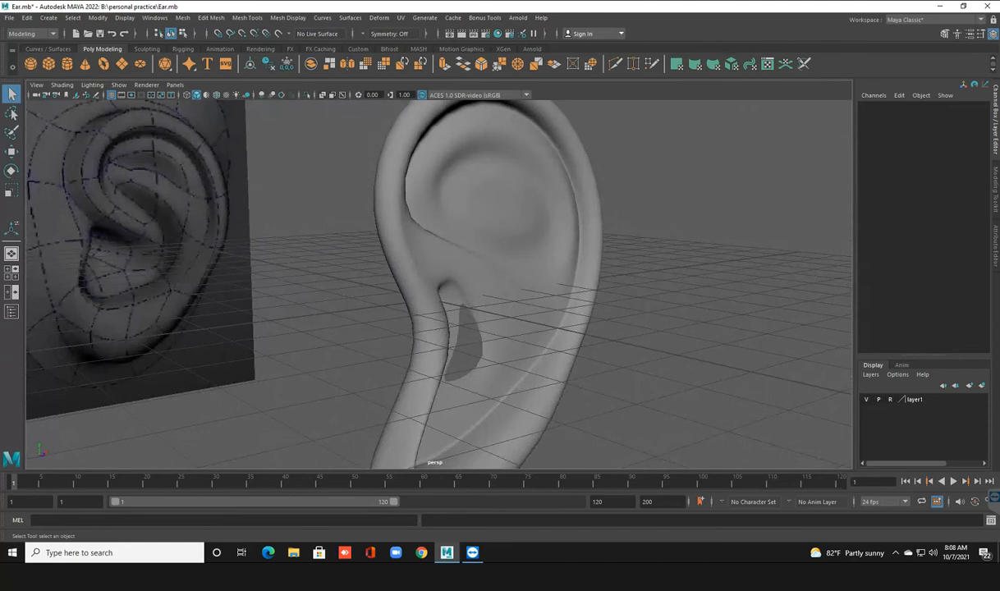
pyautogui.keyDown('alt'); pyautogui.moveTo(525, 307); pyautogui.dragTo(527, 360, button='middle'); pyautogui.keyUp('alt')
pyautogui.click(531, 273)
pyautogui.press('F10')
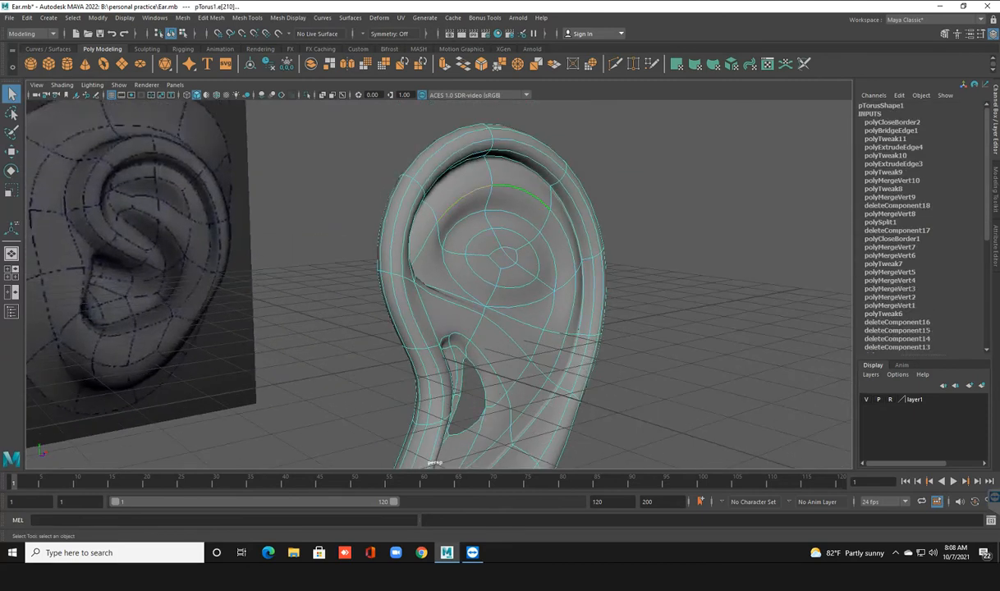
pyautogui.click(513, 218)
pyautogui.press('w')
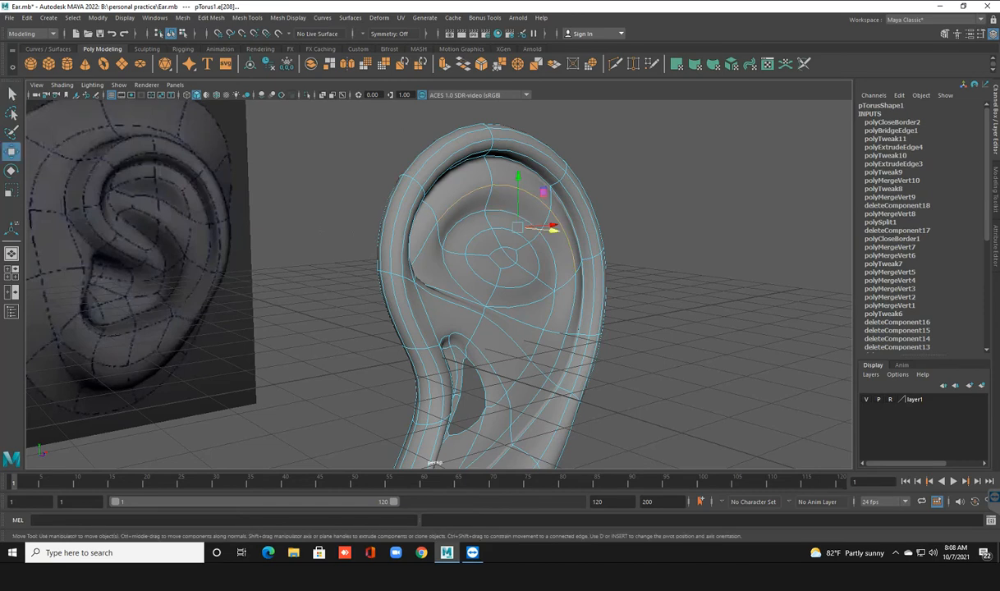
pyautogui.moveTo(532, 202); pyautogui.dragTo(586, 185, button='right')
pyautogui.click(649, 182)
# Save the scene and examine the lower opening and the surrounding surface against the reference.
pyautogui.scroll(-4, 648, 182)
pyautogui.hotkey('ctrl', 's')
pyautogui.keyDown('alt'); pyautogui.moveTo(533, 246); pyautogui.dragTo(427, 247); pyautogui.keyUp('alt')
pyautogui.scroll(4, 427, 299)
pyautogui.keyDown('alt'); pyautogui.moveTo(427, 283); pyautogui.dragTo(431, 246); pyautogui.keyUp('alt')
pyautogui.scroll(3, 431, 246)
pyautogui.keyDown('alt'); pyautogui.moveTo(420, 308); pyautogui.dragTo(487, 219, button='middle'); pyautogui.keyUp('alt')
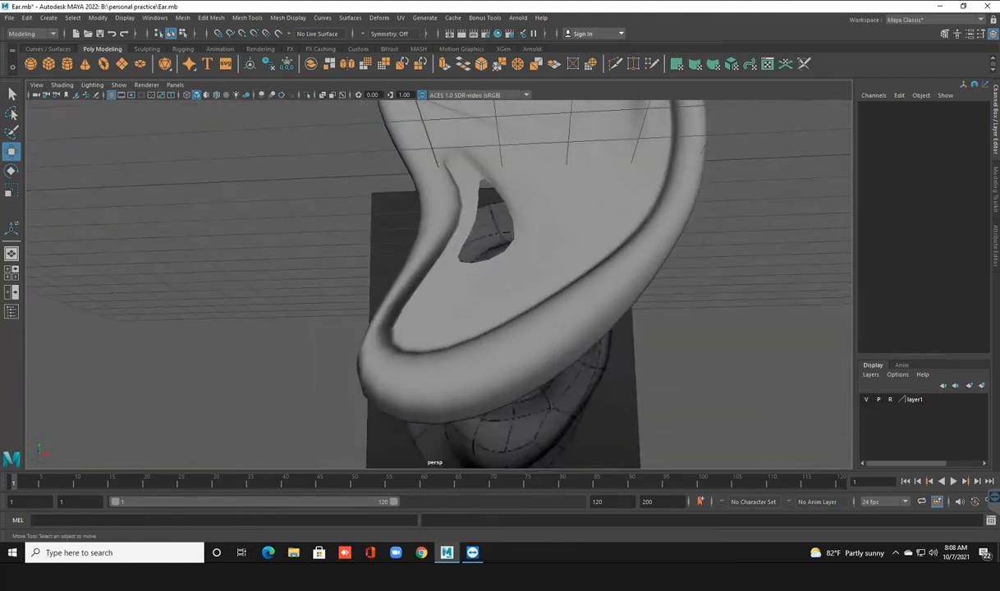
pyautogui.keyDown('alt'); pyautogui.moveTo(444, 254); pyautogui.dragTo(501, 255); pyautogui.keyUp('alt')
pyautogui.scroll(3, 500, 255)
pyautogui.keyDown('alt'); pyautogui.moveTo(513, 181); pyautogui.dragTo(505, 238, button='middle'); pyautogui.keyUp('alt')
pyautogui.keyDown('alt'); pyautogui.moveTo(505, 238); pyautogui.dragTo(524, 259); pyautogui.keyUp('alt')
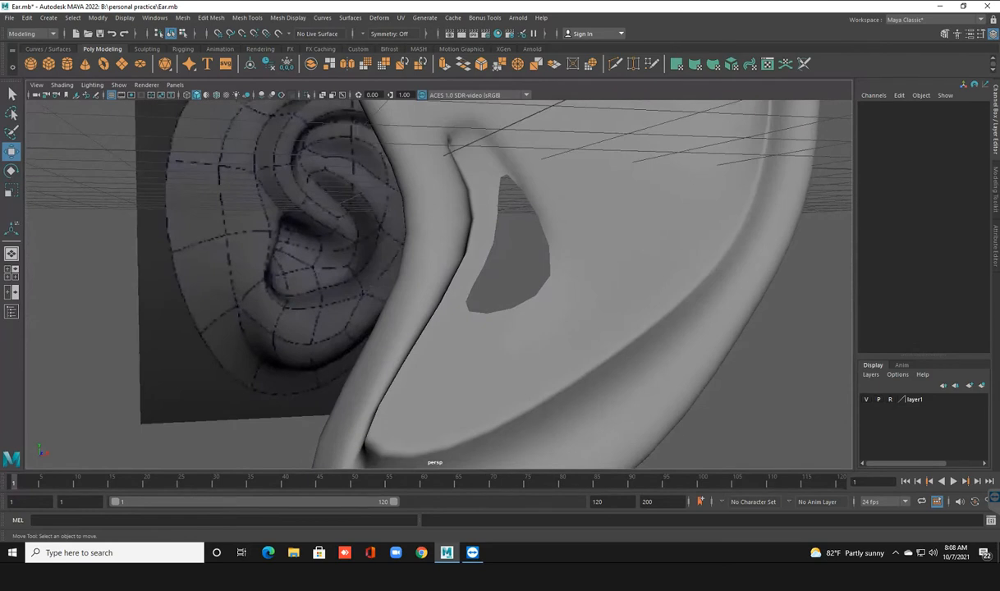
# Select the bottom border edge of the ear's lower opening.
pyautogui.click(574, 209)
pyautogui.moveTo(573, 209); pyautogui.dragTo(573, 181, button='right')
pyautogui.scroll(2, 573, 180)
pyautogui.keyDown('alt'); pyautogui.moveTo(573, 181); pyautogui.dragTo(570, 190, button='middle'); pyautogui.keyUp('alt')
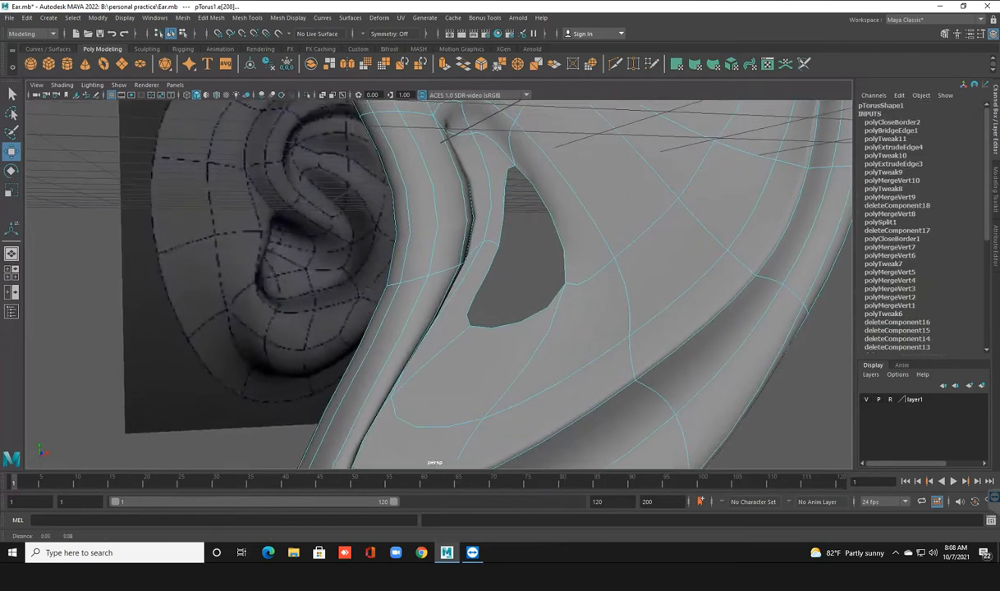
pyautogui.keyDown('alt'); pyautogui.moveTo(513, 308); pyautogui.dragTo(493, 345, button='middle'); pyautogui.keyUp('alt')
pyautogui.keyDown('alt'); pyautogui.moveTo(494, 346); pyautogui.dragTo(500, 356); pyautogui.keyUp('alt')
pyautogui.doubleClick(501, 356)
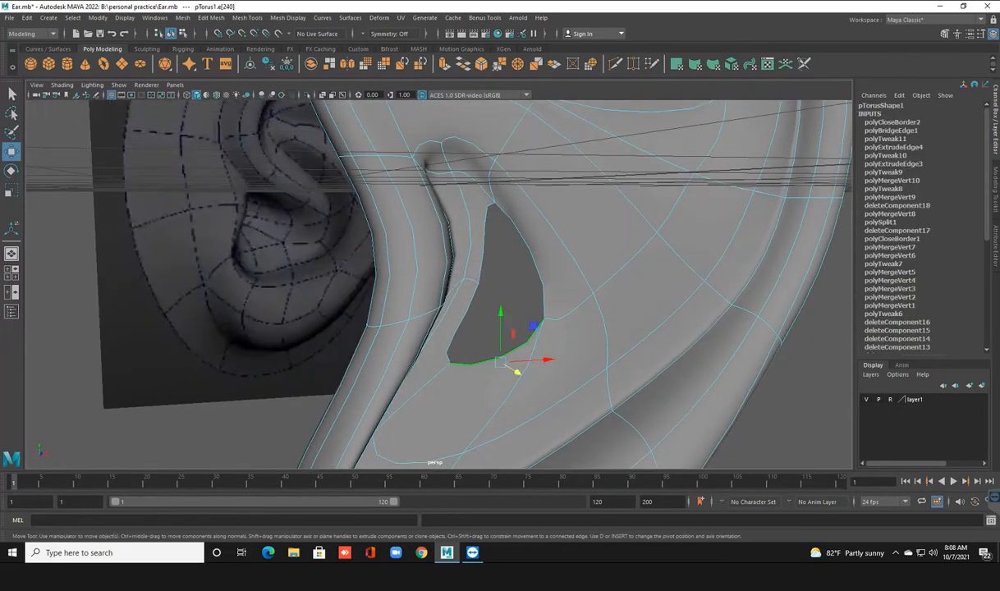
# Move the lower opening's bottom corner vertex beside the fold upward in the front view to shorten the opening.
pyautogui.moveTo(476, 266); pyautogui.dragTo(422, 268, button='right')
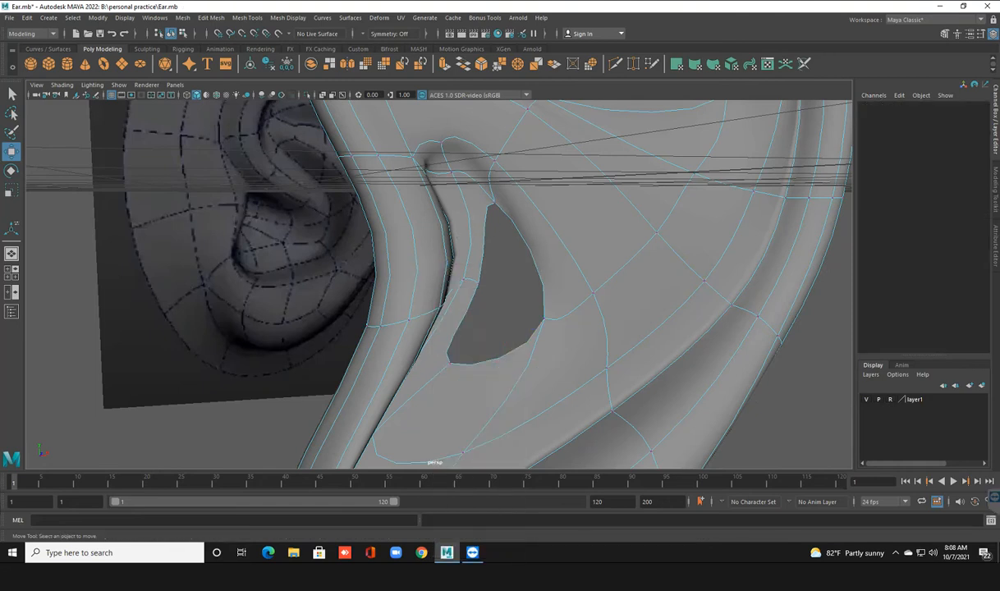
pyautogui.click(449, 362)
pyautogui.press('space')
pyautogui.press('space')
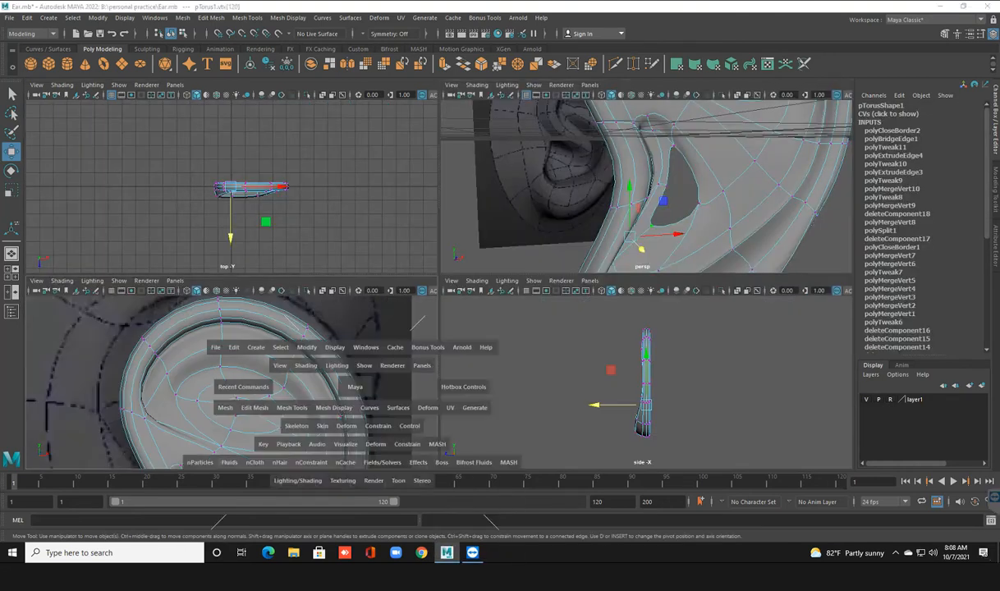
pyautogui.keyDown('alt'); pyautogui.moveTo(335, 451); pyautogui.dragTo(360, 272, button='middle'); pyautogui.keyUp('alt')
pyautogui.scroll(2, 427, 370)
pyautogui.keyDown('alt'); pyautogui.moveTo(427, 370); pyautogui.dragTo(417, 212, button='middle'); pyautogui.keyUp('alt')
pyautogui.moveTo(302, 349); pyautogui.dragTo(405, 217)
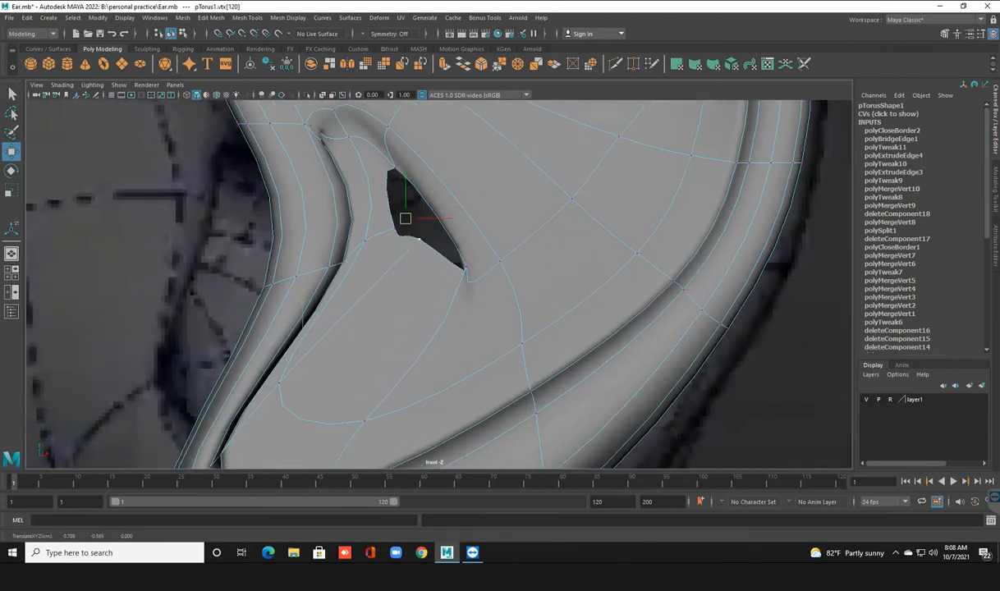
pyautogui.scroll(3, 405, 218)
pyautogui.keyDown('alt'); pyautogui.moveTo(405, 219); pyautogui.dragTo(357, 288, button='middle'); pyautogui.keyUp('alt')
pyautogui.moveTo(354, 287); pyautogui.dragTo(341, 312)
# Bridge the opposite border edges of the ear's lower opening to close it.
pyautogui.moveTo(339, 308); pyautogui.dragTo(332, 267, button='right')
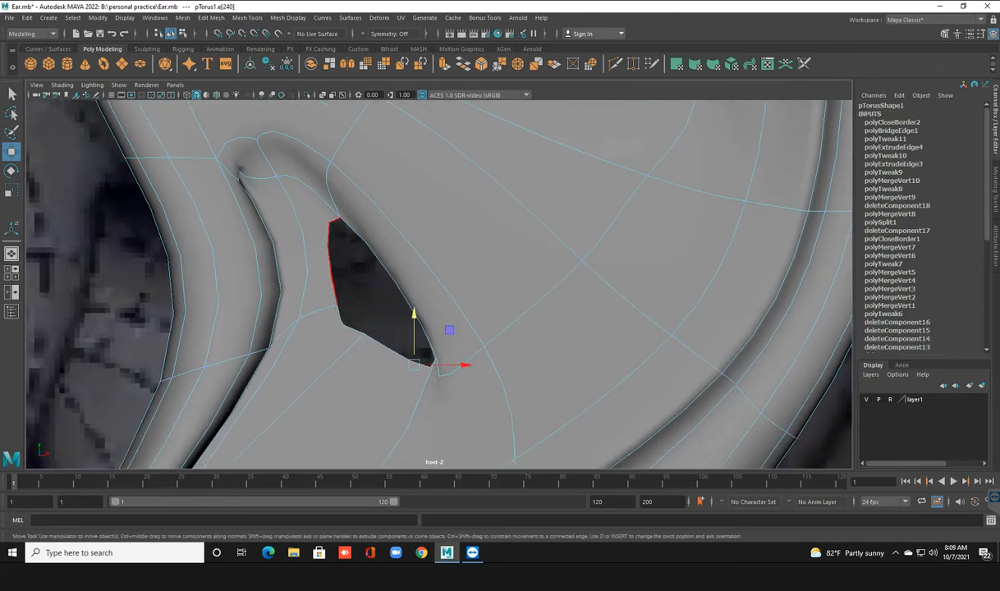
pyautogui.click(331, 267)
pyautogui.doubleClick(372, 339)
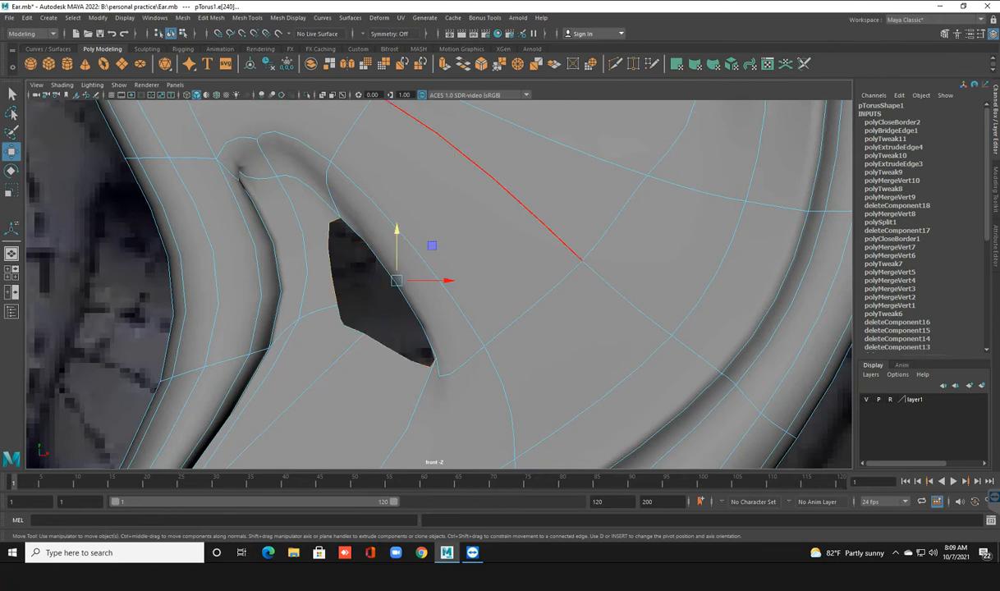
pyautogui.click(462, 64)
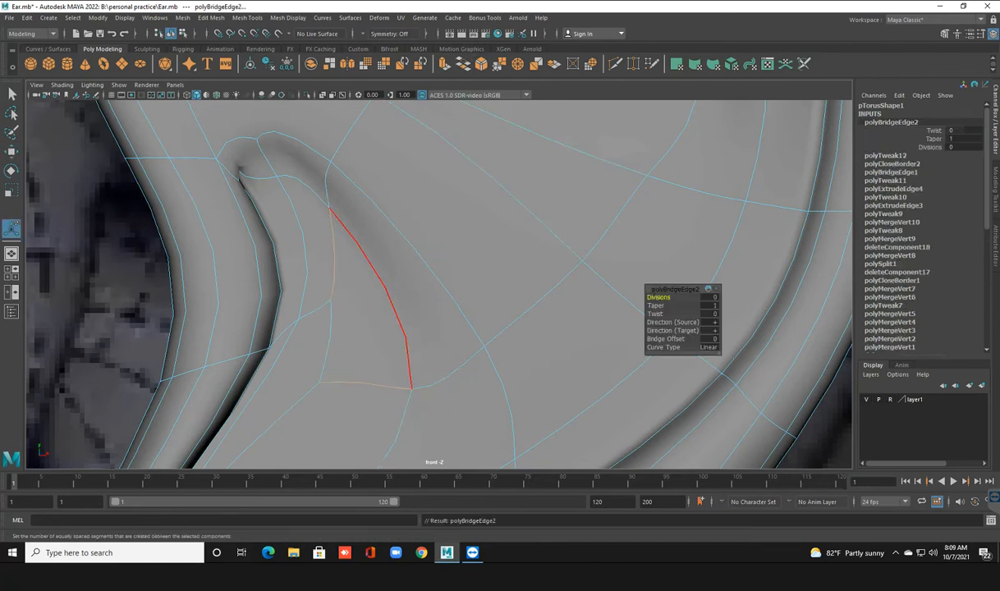
# Move the new bridged face beside the fold upward in the front view.
pyautogui.scroll(-8, 370, 283)
pyautogui.moveTo(440, 266); pyautogui.dragTo(440, 292, button='right')
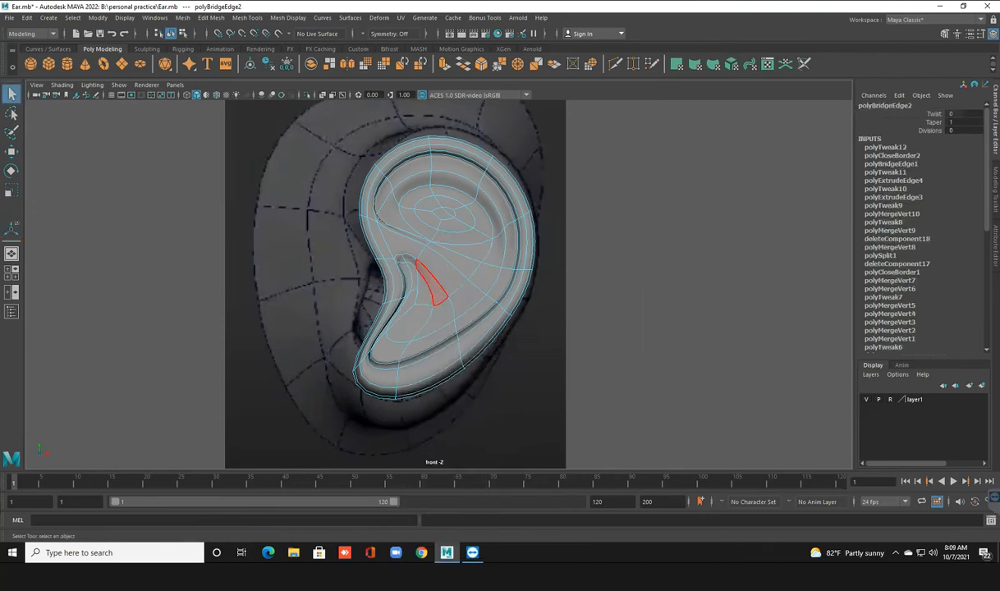
pyautogui.scroll(3, 415, 288)
pyautogui.click(417, 287)
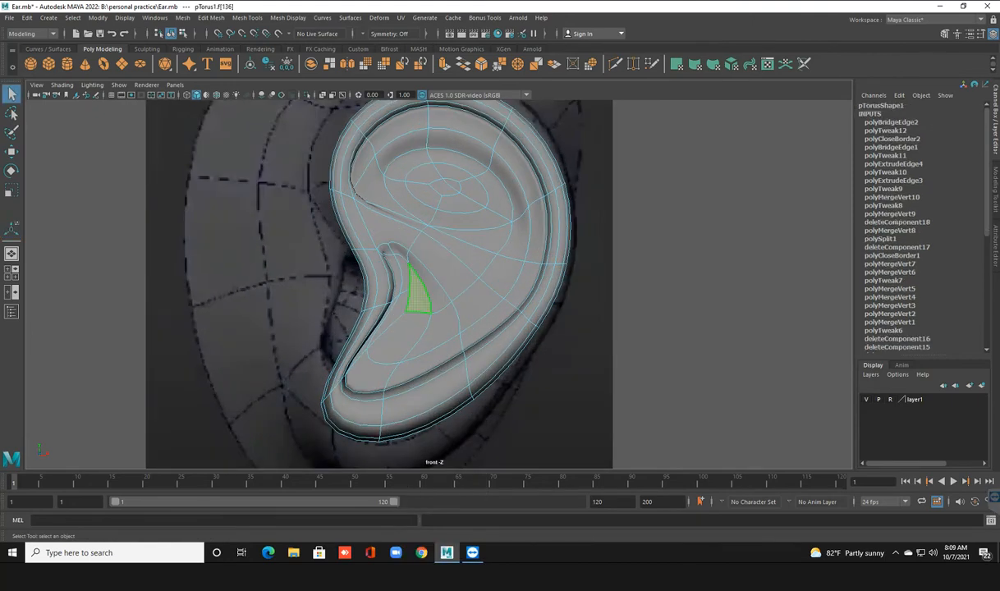
pyautogui.press('w')
pyautogui.moveTo(426, 284); pyautogui.dragTo(428, 244)
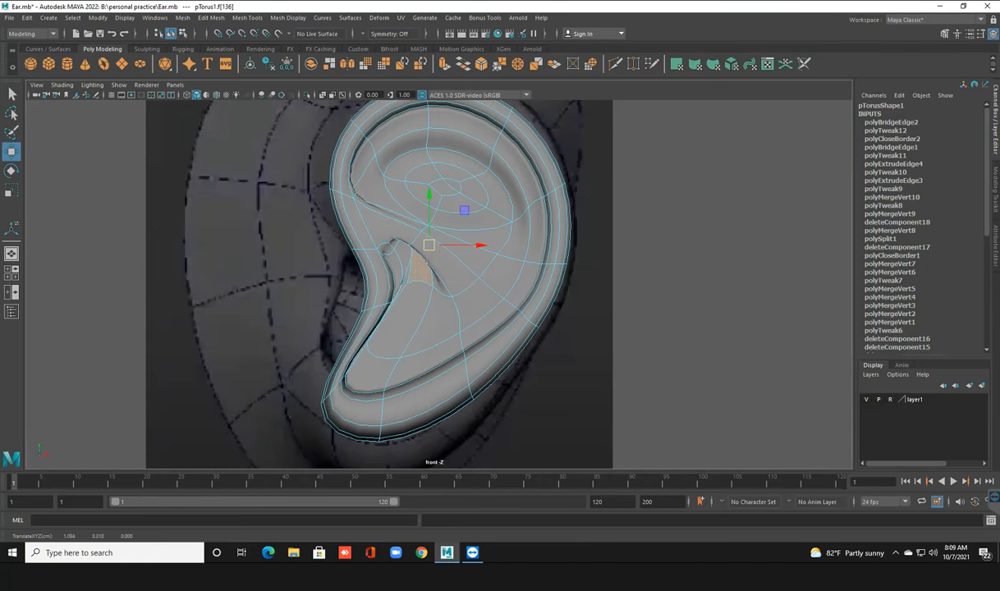
# Adjust the depth of the bridged face beside the fold in the perspective view.
pyautogui.press('space')
pyautogui.press('space')
pyautogui.keyDown('alt'); pyautogui.moveTo(548, 349); pyautogui.dragTo(571, 338); pyautogui.keyUp('alt')
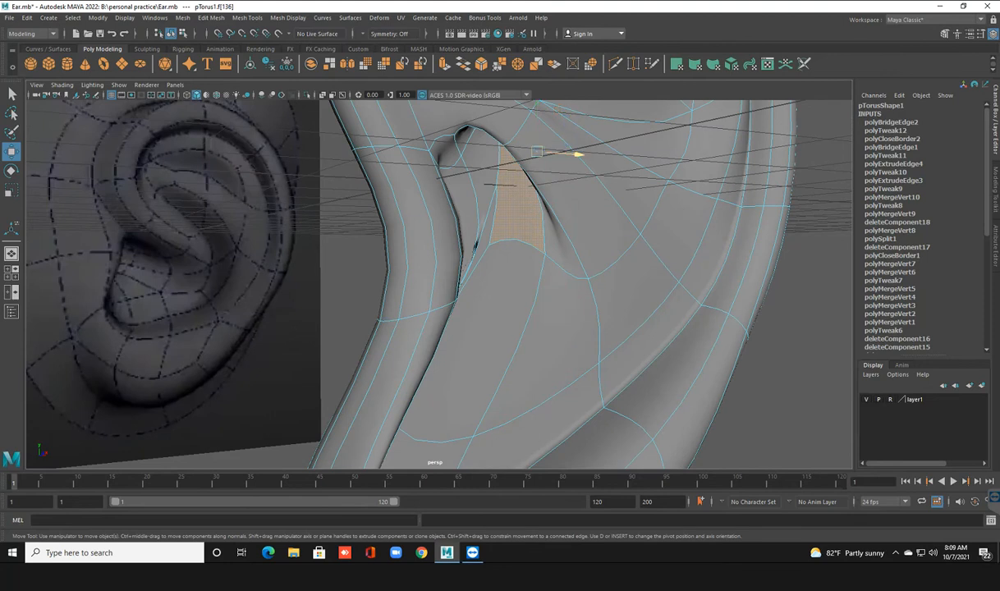
pyautogui.moveTo(578, 154); pyautogui.dragTo(532, 199)
pyautogui.hotkey('ctrl', 'z')
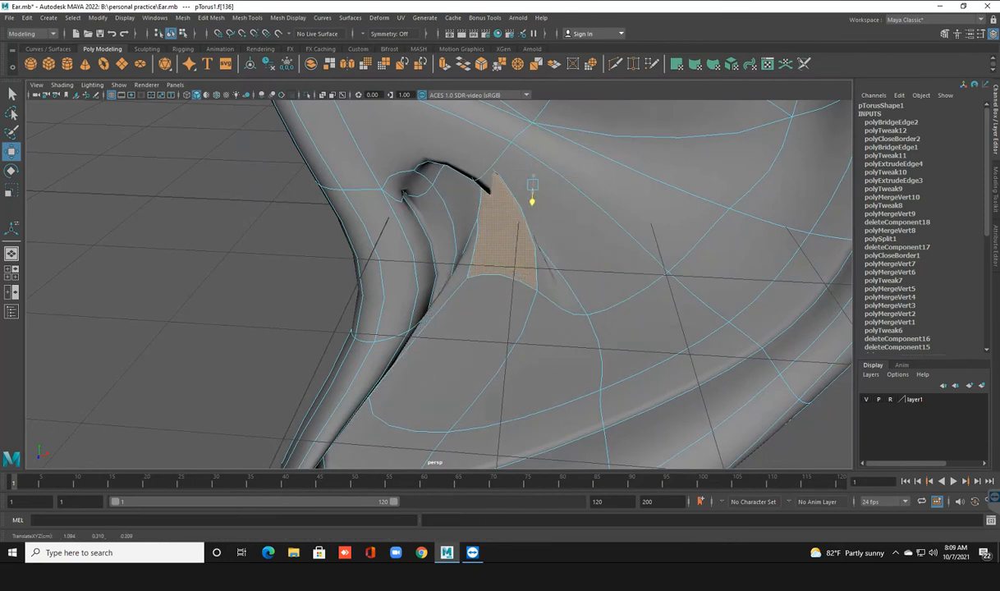
pyautogui.moveTo(584, 181); pyautogui.dragTo(600, 182)
# Examine the closed lower opening and the fold in object mode from several angles.
pyautogui.scroll(-5, 591, 262)
pyautogui.keyDown('alt'); pyautogui.moveTo(591, 269); pyautogui.dragTo(538, 220); pyautogui.keyUp('alt')
pyautogui.rightClick(523, 210)
pyautogui.moveTo(524, 210); pyautogui.dragTo(575, 196, button='right')
pyautogui.click(706, 271)
pyautogui.scroll(-3, 698, 272)
pyautogui.keyDown('alt'); pyautogui.moveTo(698, 272); pyautogui.dragTo(616, 316); pyautogui.keyUp('alt')
pyautogui.scroll(5, 616, 316)
pyautogui.keyDown('alt'); pyautogui.moveTo(615, 316); pyautogui.dragTo(601, 255, button='middle'); pyautogui.keyUp('alt')
pyautogui.keyDown('alt'); pyautogui.moveTo(534, 246); pyautogui.dragTo(601, 305); pyautogui.keyUp('alt')
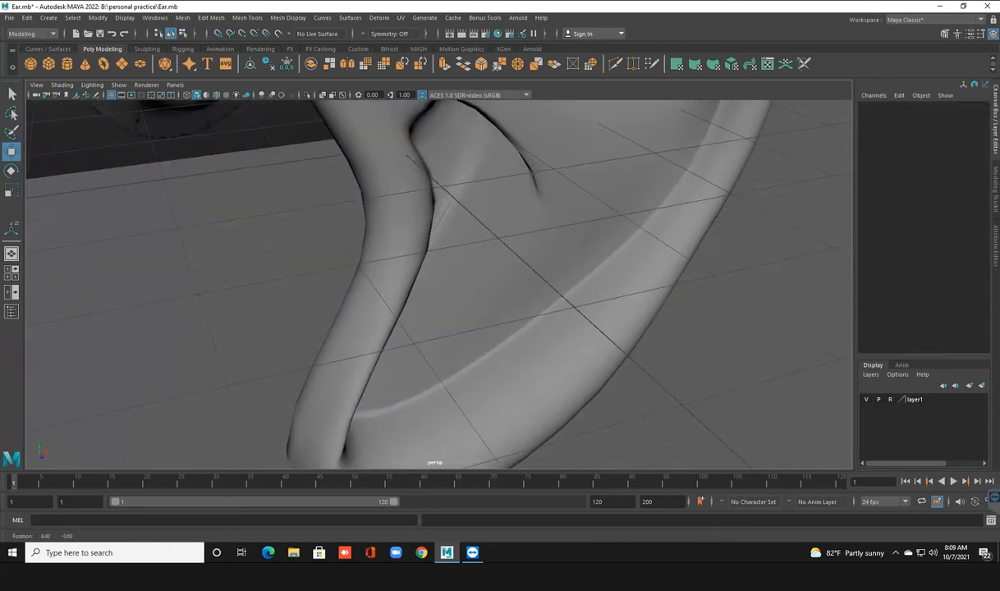
# Reposition the vertices between the bridged face and the inner rim to smooth the surface beside the fold.
pyautogui.click(591, 305)
pyautogui.moveTo(444, 189); pyautogui.dragTo(393, 189, button='right')
pyautogui.scroll(4, 443, 222)
pyautogui.keyDown('alt'); pyautogui.moveTo(443, 221); pyautogui.dragTo(470, 295, button='middle'); pyautogui.keyUp('alt')
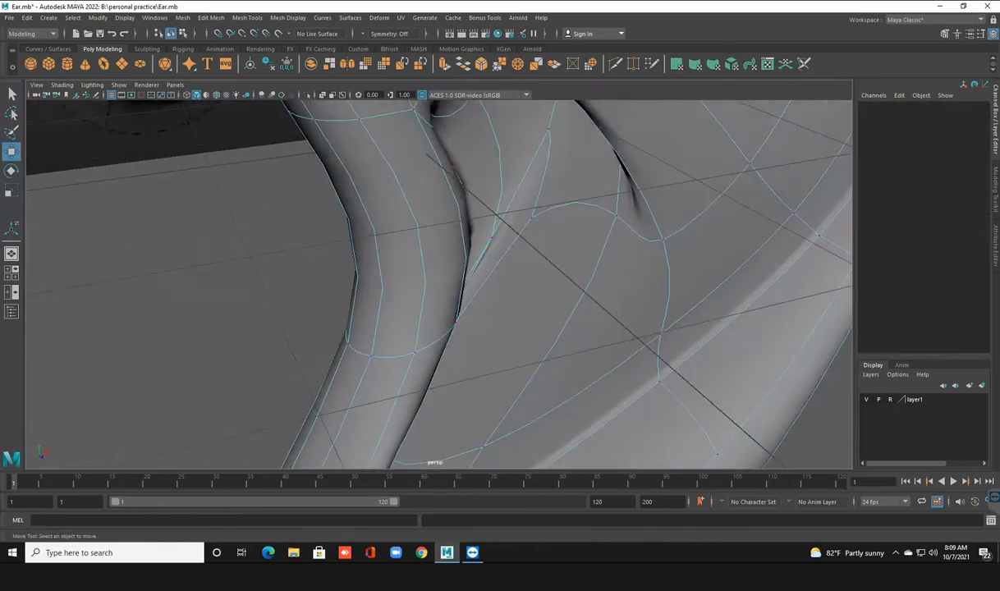
pyautogui.keyDown('alt'); pyautogui.moveTo(471, 296); pyautogui.dragTo(452, 316); pyautogui.keyUp('alt')
pyautogui.click(534, 235)
pyautogui.moveTo(534, 235); pyautogui.dragTo(533, 192)
pyautogui.click(593, 132)
pyautogui.moveTo(569, 124); pyautogui.dragTo(532, 149)
# Shift the inner rim vertex beside the fold slightly sideways, towards the outside of the ear.
pyautogui.keyDown('alt'); pyautogui.moveTo(464, 184); pyautogui.dragTo(473, 232); pyautogui.keyUp('alt')
pyautogui.scroll(3, 450, 267)
pyautogui.click(454, 277)
pyautogui.scroll(-3, 476, 213)
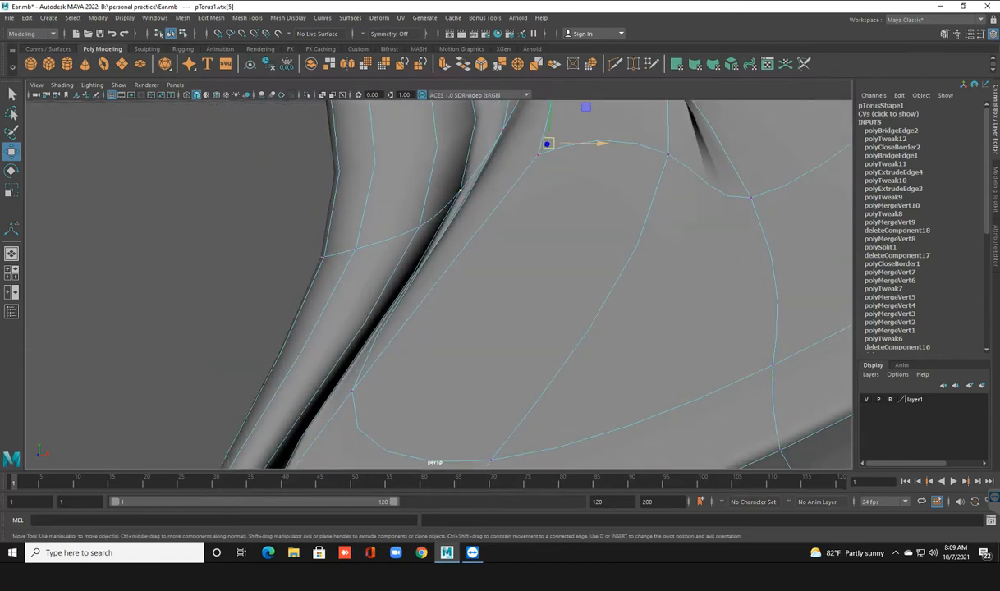
pyautogui.moveTo(600, 143); pyautogui.dragTo(588, 143)
# Return to object mode and hide the viewport grid.
pyautogui.scroll(-3, 526, 206)
pyautogui.keyDown('alt'); pyautogui.moveTo(525, 205); pyautogui.dragTo(505, 218); pyautogui.keyUp('alt')
pyautogui.scroll(-5, 522, 172)
pyautogui.moveTo(486, 216); pyautogui.dragTo(535, 174, button='right')
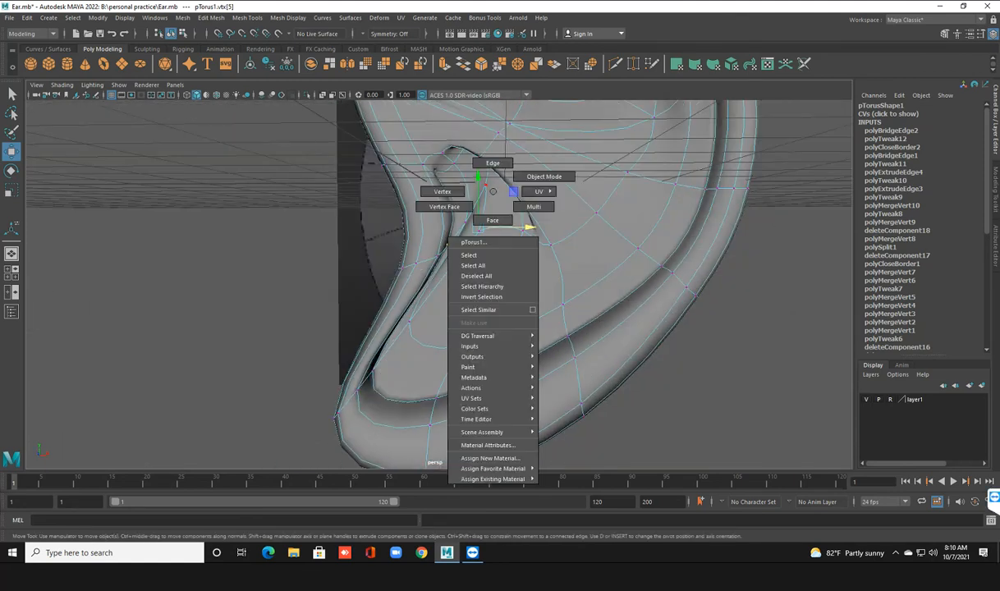
pyautogui.scroll(-5, 526, 205)
pyautogui.keyDown('alt'); pyautogui.moveTo(526, 205); pyautogui.dragTo(525, 230); pyautogui.keyUp('alt')
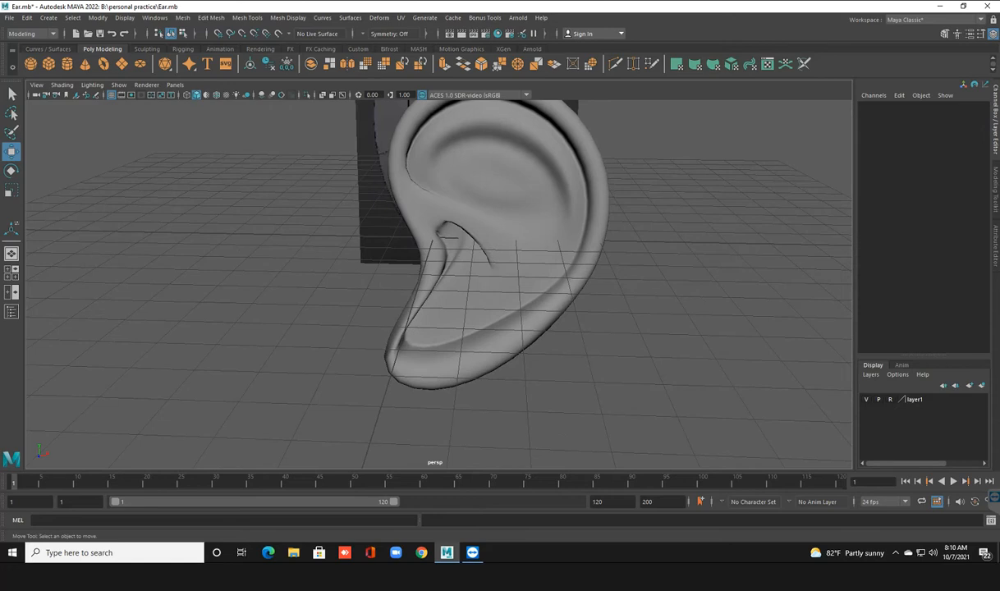
pyautogui.click(111, 96)
pyautogui.scroll(-4, 492, 255)
pyautogui.keyDown('alt'); pyautogui.moveTo(492, 254); pyautogui.dragTo(472, 288); pyautogui.keyUp('alt')
pyautogui.scroll(-4, 492, 295)
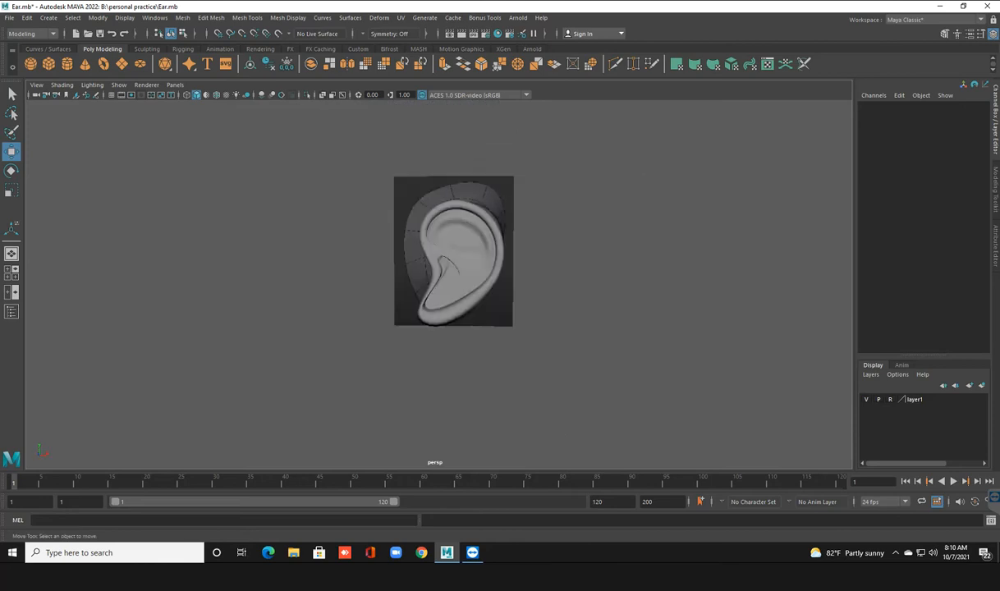
# Select the ear and examine its shape from both sides against the reference image.
pyautogui.scroll(3, 472, 287)
pyautogui.keyDown('alt'); pyautogui.moveTo(472, 287); pyautogui.dragTo(427, 310, button='middle'); pyautogui.keyUp('alt')
pyautogui.click(427, 308)
pyautogui.keyDown('alt'); pyautogui.moveTo(427, 308); pyautogui.dragTo(138, 304); pyautogui.keyUp('alt')
pyautogui.scroll(4, 137, 304)
pyautogui.keyDown('alt'); pyautogui.moveTo(138, 304); pyautogui.dragTo(144, 324, button='middle'); pyautogui.keyUp('alt')
pyautogui.keyDown('alt'); pyautogui.moveTo(144, 324); pyautogui.dragTo(394, 343); pyautogui.keyUp('alt')
pyautogui.scroll(2, 61, 346)
pyautogui.scroll(-4, 249, 390)
# Save the ear scene and check the whole ear once more beside the reference image.
pyautogui.hotkey('ctrl', 's')
pyautogui.scroll(-4, 435, 291)
pyautogui.scroll(4, 413, 322)
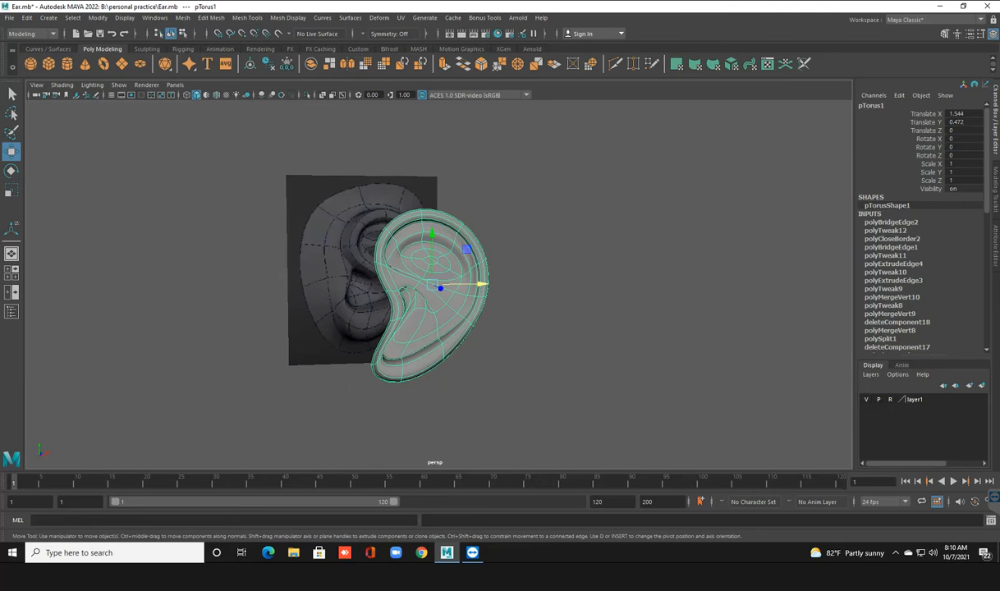
pyautogui.keyDown('alt'); pyautogui.moveTo(350, 384); pyautogui.dragTo(365, 359, button='middle'); pyautogui.keyUp('alt')
pyautogui.keyDown('alt'); pyautogui.moveTo(378, 373); pyautogui.dragTo(307, 376); pyautogui.keyUp('alt')
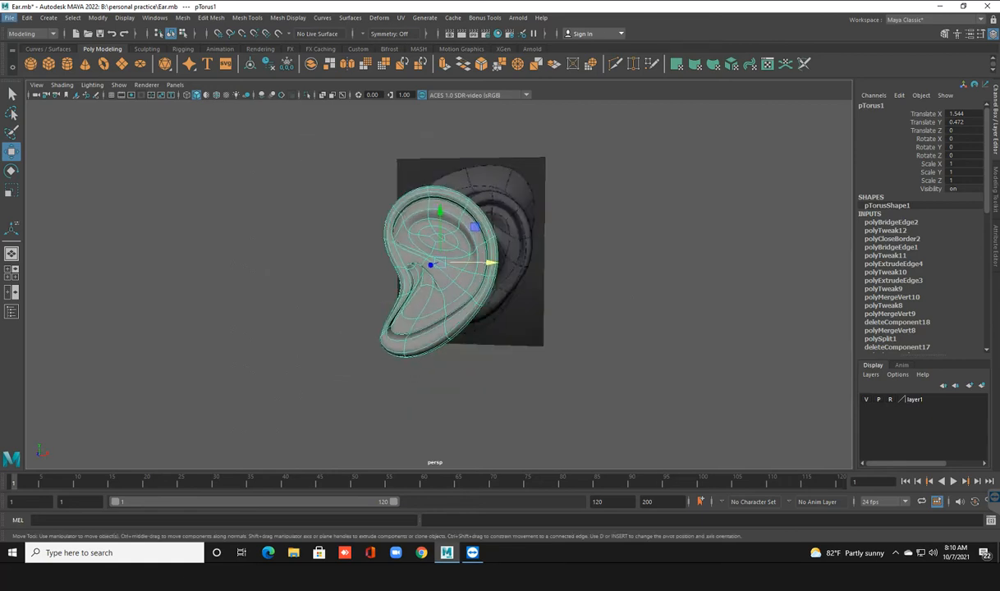
# Open the scene Head.mb from the personal practice folder.
pyautogui.click(8, 17)
pyautogui.click(33, 44)
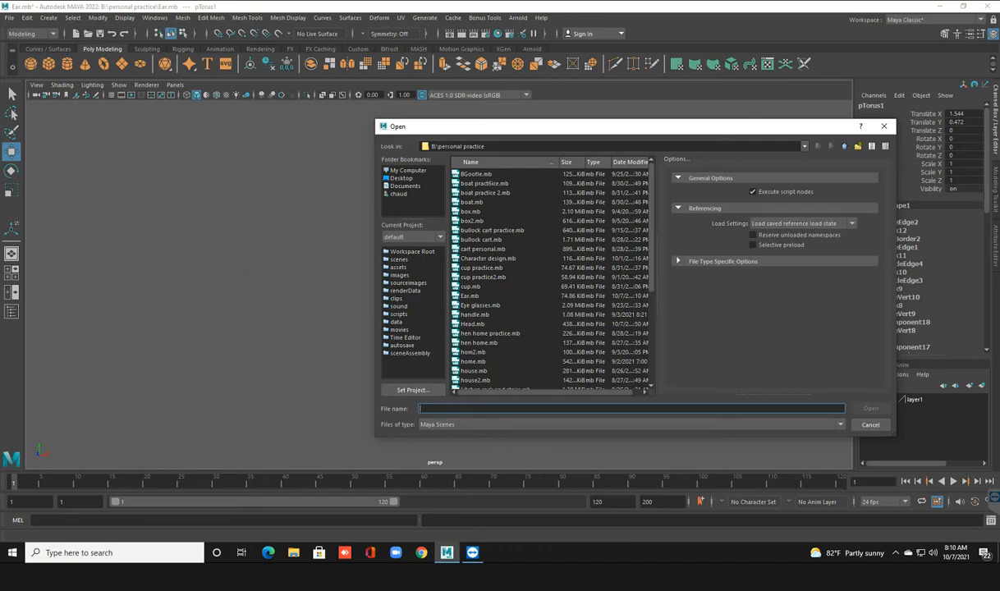
pyautogui.click(473, 324)
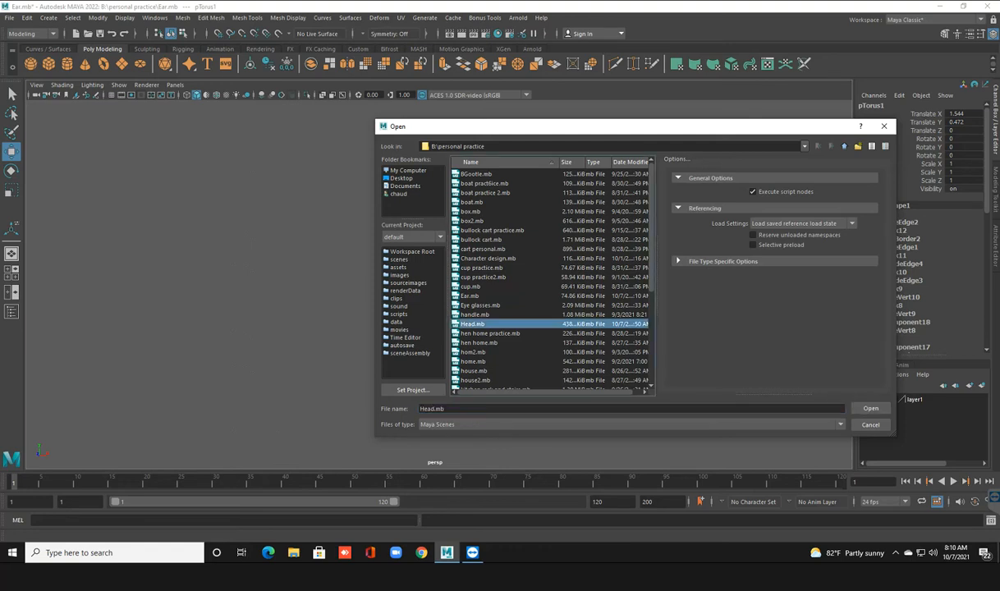
pyautogui.press('Return')
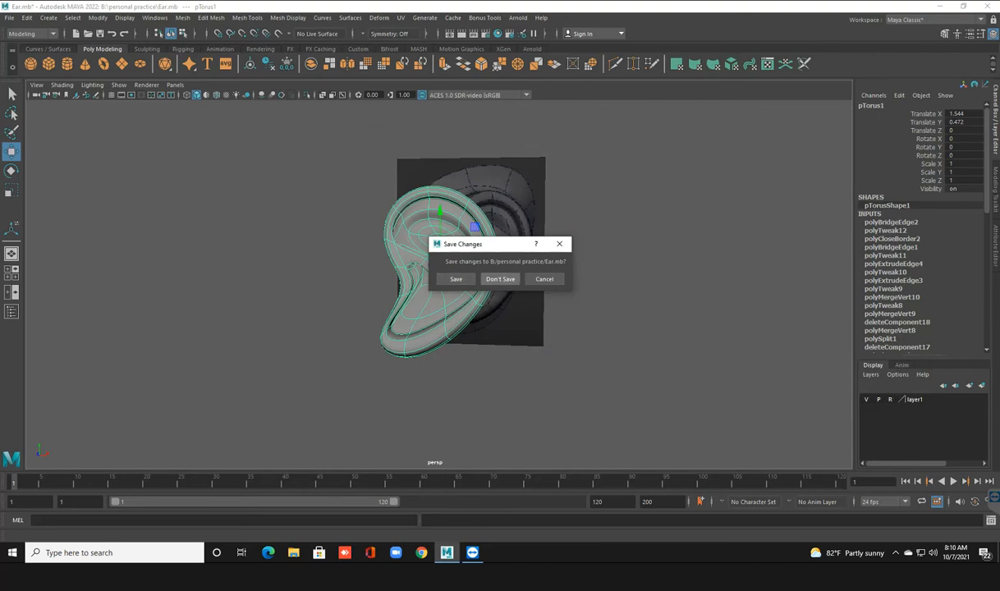
pyautogui.press('Return')
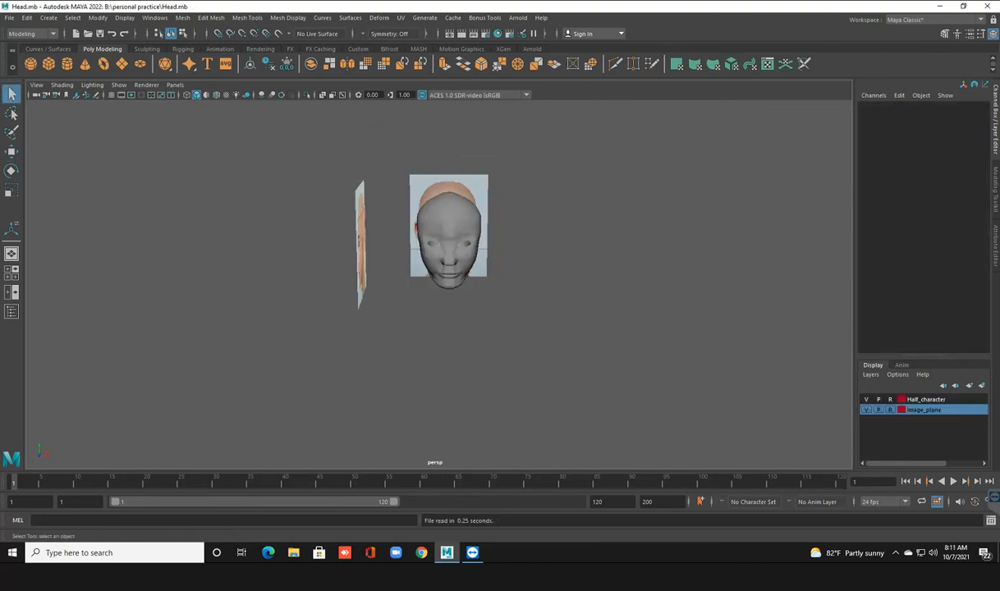
# Paste the copied ear into the head scene.
pyautogui.scroll(6, 439, 284)
pyautogui.keyDown('alt'); pyautogui.moveTo(476, 303); pyautogui.dragTo(378, 279); pyautogui.keyUp('alt')
pyautogui.keyDown('alt'); pyautogui.moveTo(427, 271); pyautogui.dragTo(382, 316); pyautogui.keyUp('alt')
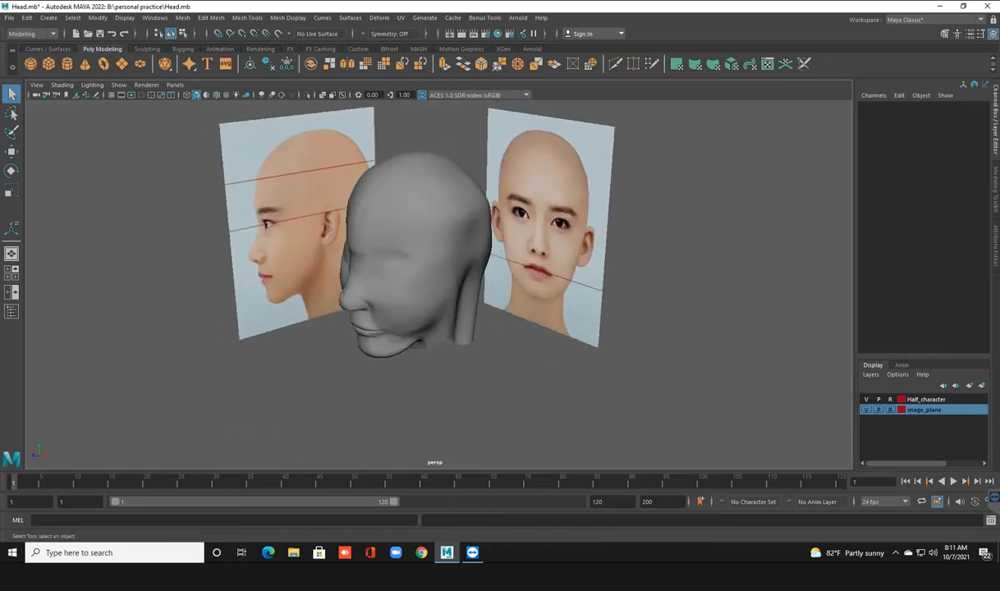
pyautogui.keyDown('alt'); pyautogui.moveTo(382, 316); pyautogui.dragTo(365, 292, button='middle'); pyautogui.keyUp('alt')
pyautogui.keyDown('alt'); pyautogui.moveTo(365, 292); pyautogui.dragTo(314, 246); pyautogui.keyUp('alt')
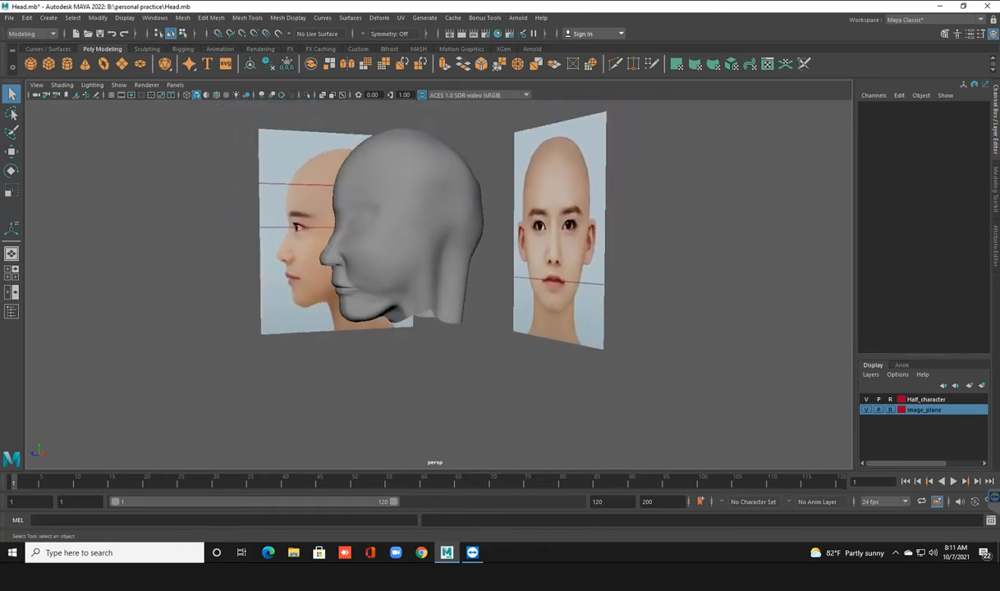
pyautogui.hotkey('ctrl', 'v')
pyautogui.scroll(-4, 438, 284)
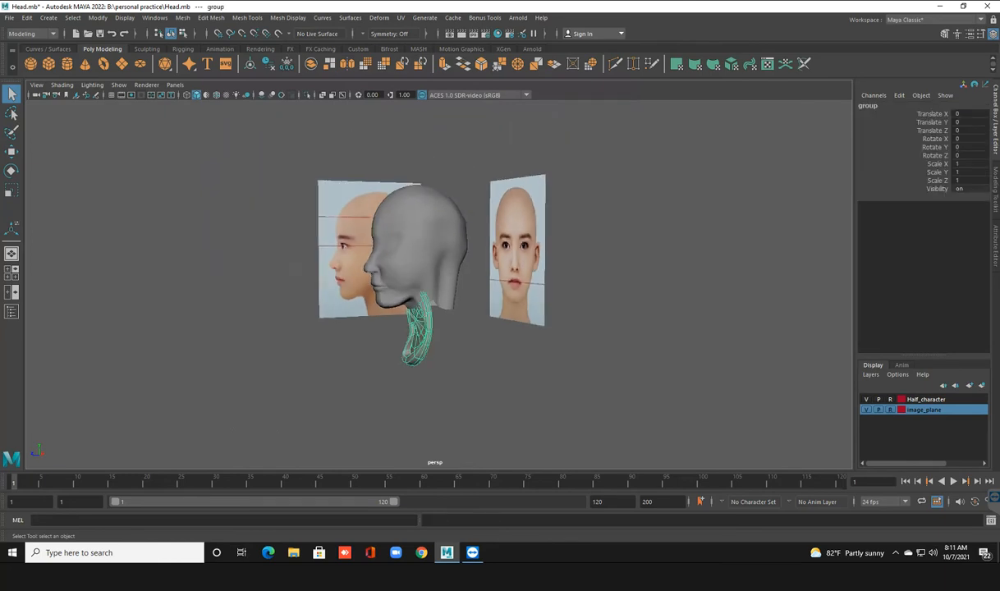
# Move the pasted ear group out beside the head, to about X 3.8, Y 4.0, Z -2.7.
pyautogui.keyDown('alt'); pyautogui.moveTo(438, 284); pyautogui.dragTo(486, 287); pyautogui.keyUp('alt')
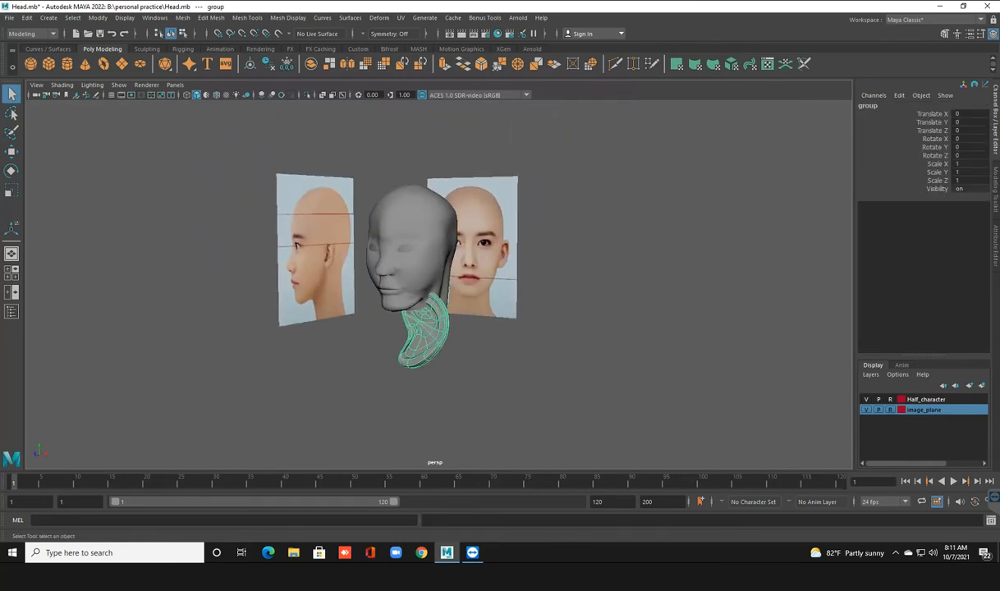
pyautogui.press('w')
pyautogui.moveTo(426, 328); pyautogui.dragTo(475, 287)
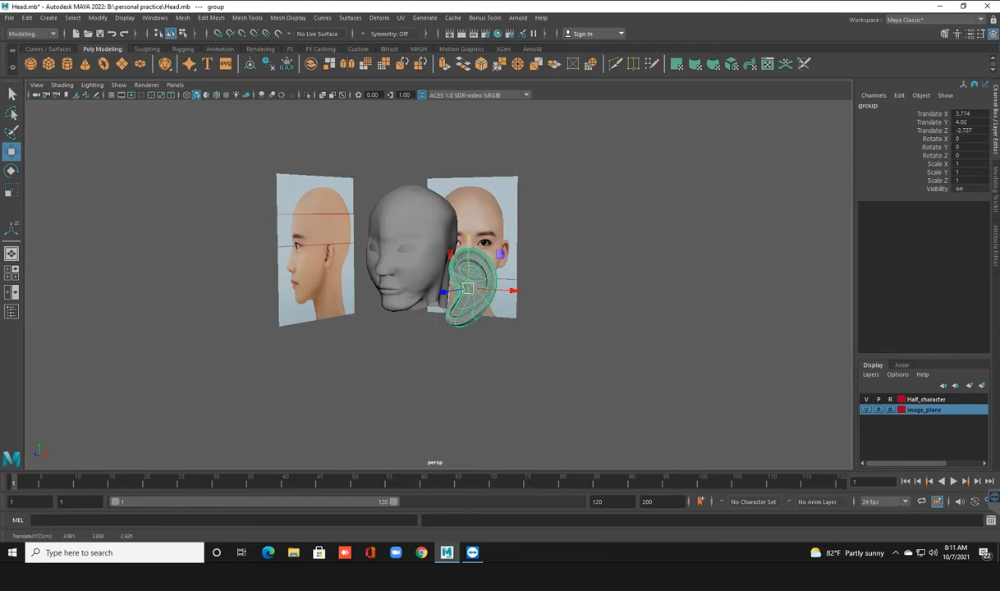
# Scale the ear group uniformly to about 0.397 in the front view and move it onto the reference image's ear beside the head.
pyautogui.press('space')
pyautogui.press('space')
pyautogui.scroll(-1, 361, 303)
pyautogui.keyDown('alt'); pyautogui.moveTo(361, 304); pyautogui.dragTo(303, 385, button='middle'); pyautogui.keyUp('alt')
pyautogui.press('r')
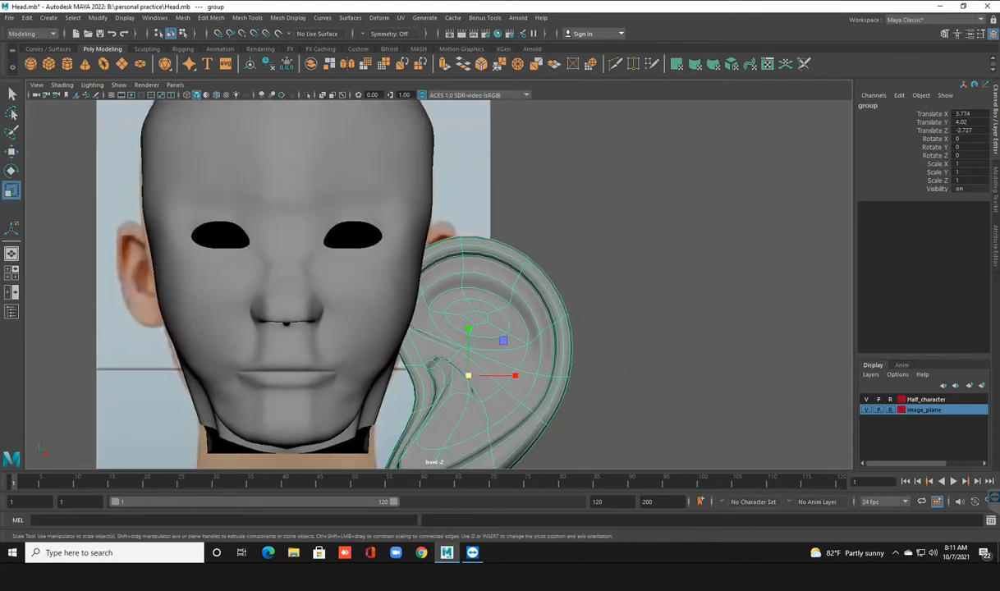
pyautogui.moveTo(467, 375); pyautogui.dragTo(431, 274)
pyautogui.press('w')
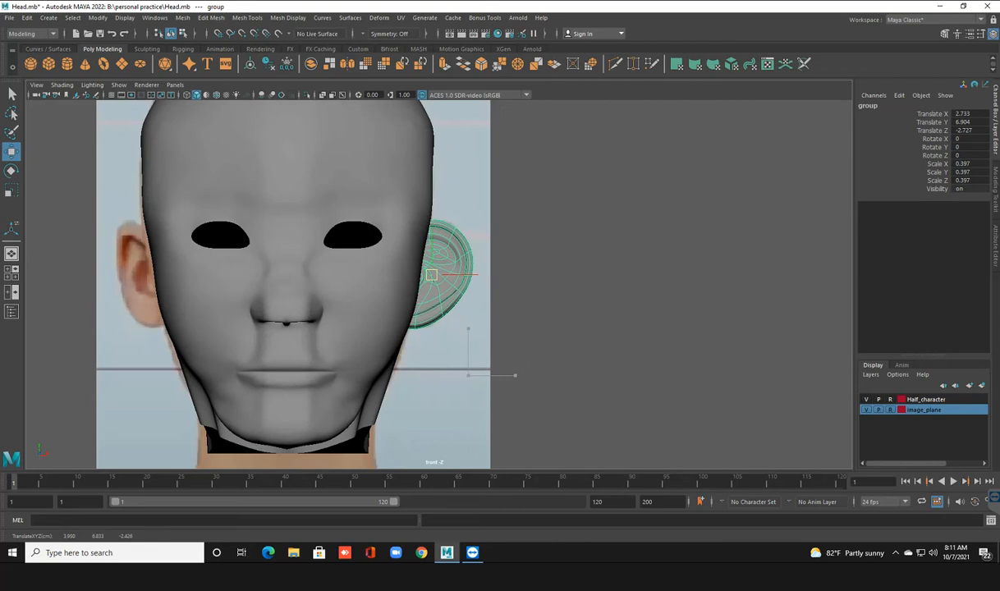
# Show the side view in wireframe and set the ear group's Y rotation to 90.
pyautogui.press('space')
pyautogui.press('space')
pyautogui.keyDown('alt'); pyautogui.moveTo(509, 320); pyautogui.dragTo(493, 427, button='middle'); pyautogui.keyUp('alt')
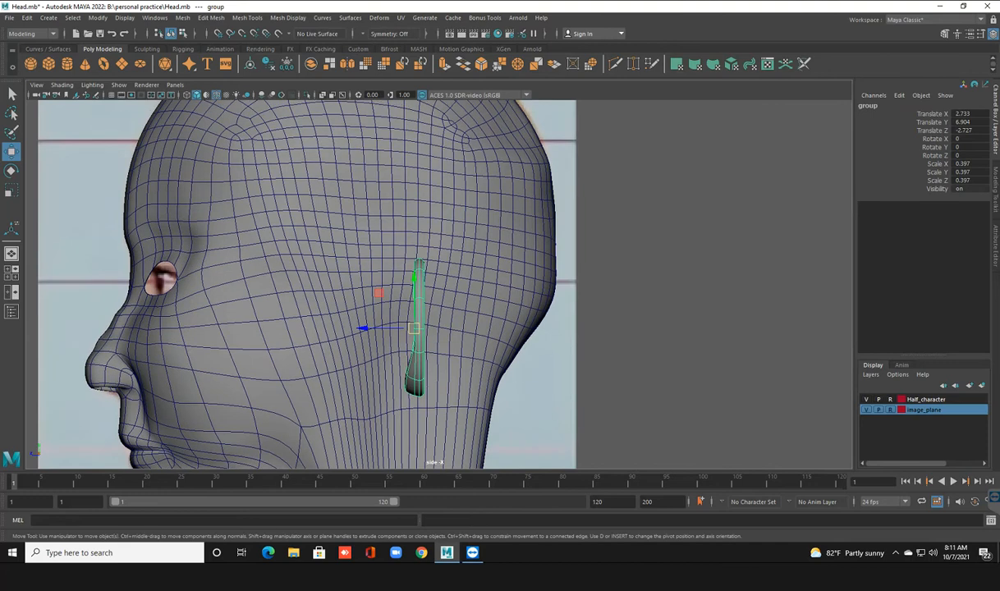
pyautogui.press('4')
pyautogui.press('e')
pyautogui.moveTo(417, 329); pyautogui.dragTo(349, 328)
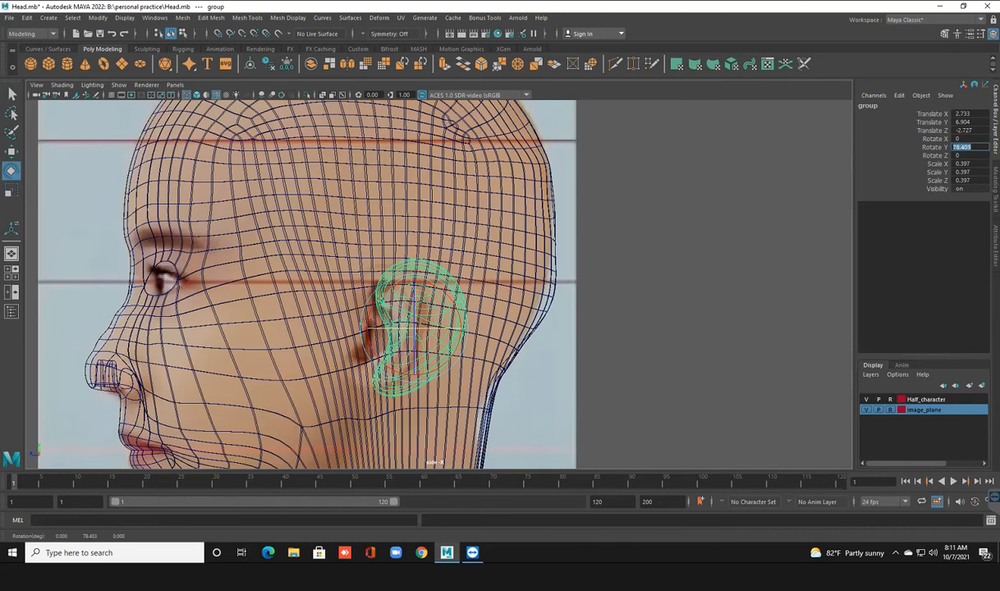
pyautogui.write('90')
pyautogui.press('Return')
# Move the ear onto the reference ear in the side view, scale it uniformly to about 0.33, and return to the perspective view.
pyautogui.press('w')
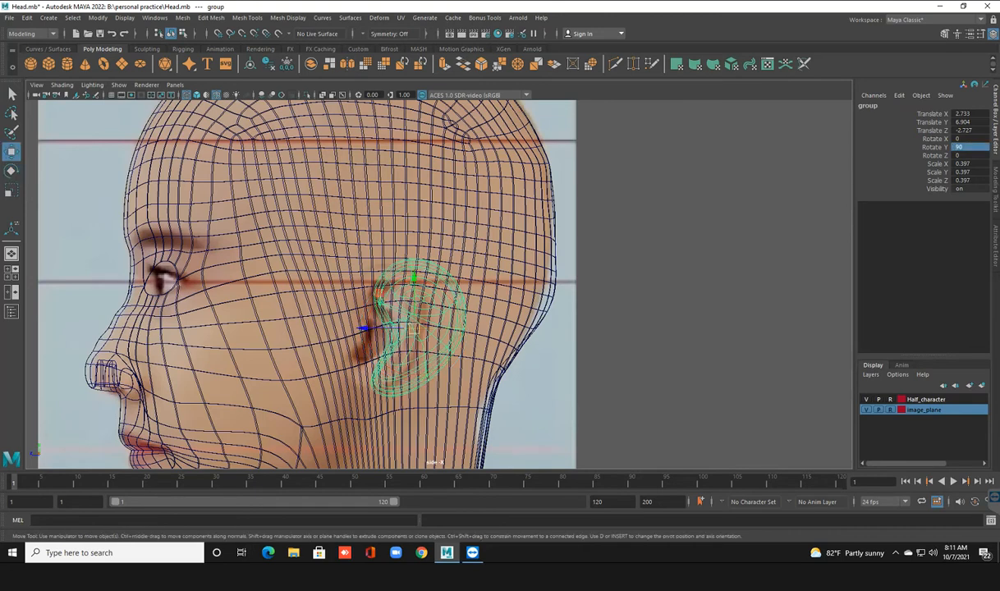
pyautogui.moveTo(418, 328); pyautogui.dragTo(384, 329)
pyautogui.press('r')
pyautogui.press('w')
pyautogui.press('space')
pyautogui.press('space')
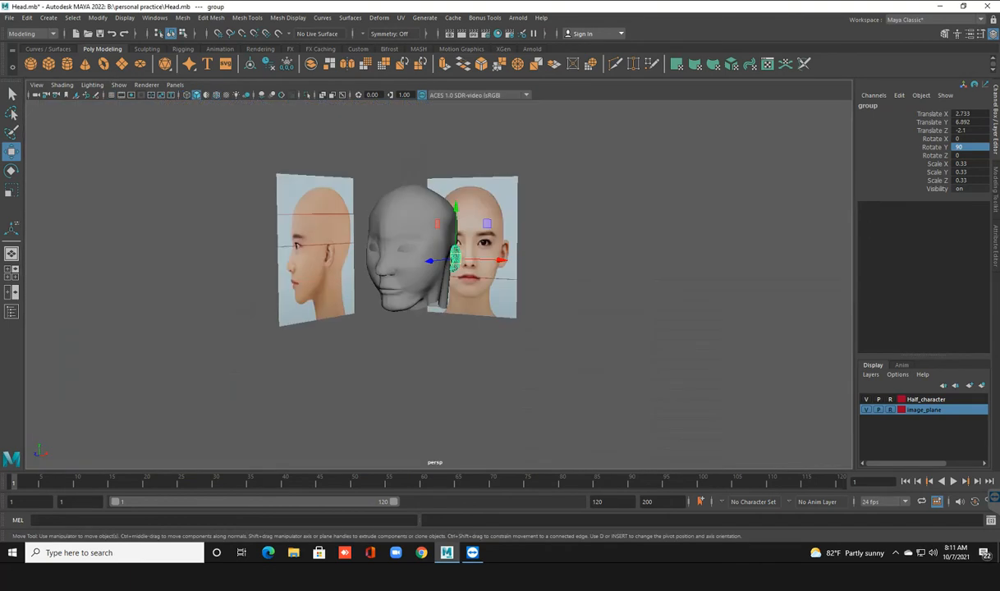
# Move the ear group inward along X to about 2.19 so it sits against the side of the head.
pyautogui.keyDown('alt'); pyautogui.moveTo(443, 271); pyautogui.dragTo(453, 297); pyautogui.keyUp('alt')
pyautogui.scroll(5, 410, 272)
pyautogui.scroll(3, 484, 316)
pyautogui.moveTo(444, 369); pyautogui.dragTo(352, 307)
pyautogui.scroll(3, 315, 332)
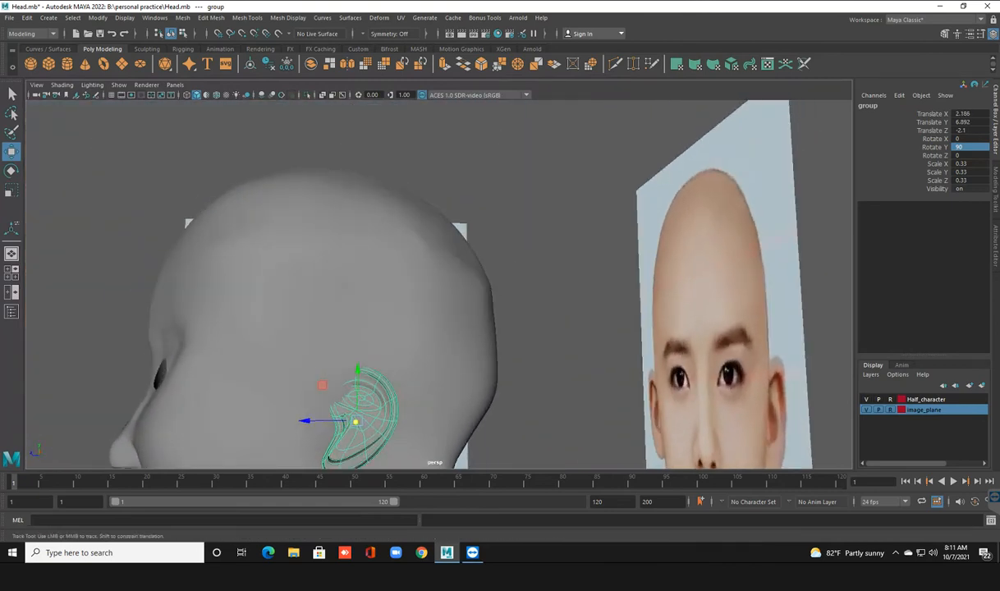
# Rotate the ear group to about 15.8° in X and 82.7° in Y, and shift it toward the back of the head.
pyautogui.keyDown('alt'); pyautogui.moveTo(353, 402); pyautogui.dragTo(394, 310, button='middle'); pyautogui.keyUp('alt')
pyautogui.keyDown('alt'); pyautogui.moveTo(397, 321); pyautogui.dragTo(369, 331); pyautogui.keyUp('alt')
pyautogui.press('e')
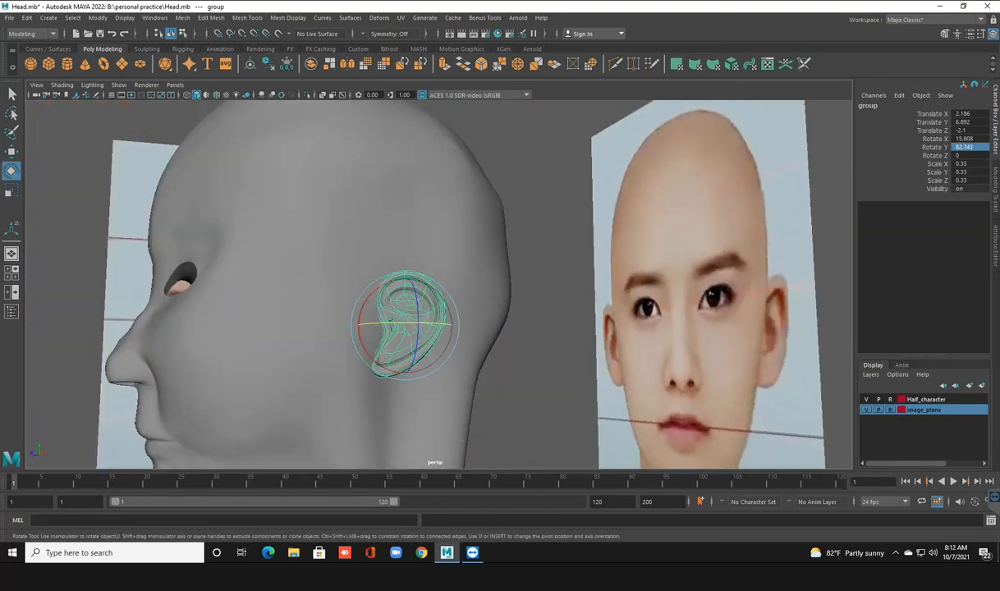
pyautogui.press('w')
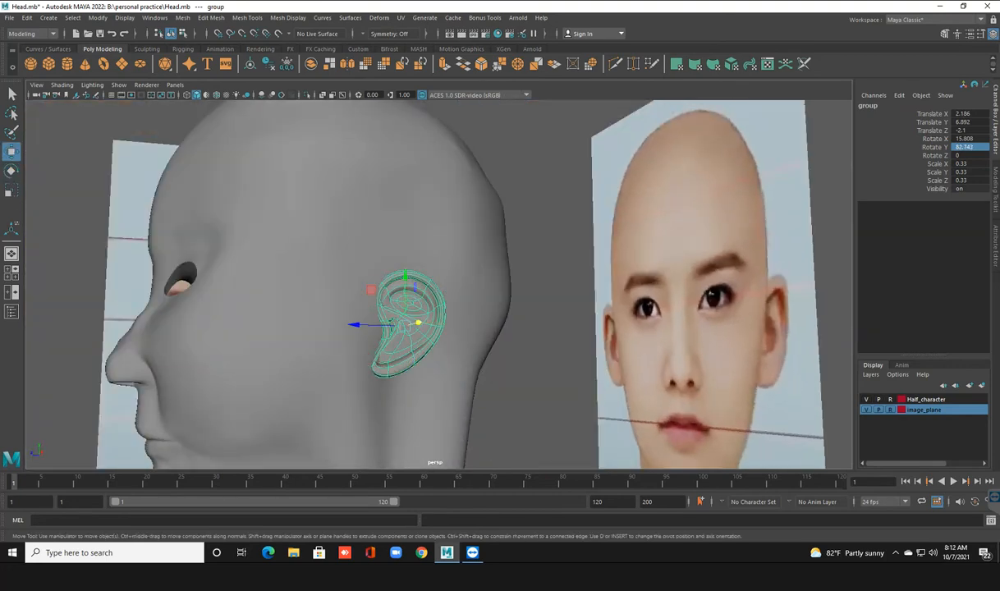
pyautogui.moveTo(370, 289); pyautogui.dragTo(450, 280)
pyautogui.click(484, 204)
pyautogui.scroll(-4, 472, 202)
pyautogui.keyDown('alt'); pyautogui.moveTo(464, 202); pyautogui.dragTo(496, 201); pyautogui.keyUp('alt')
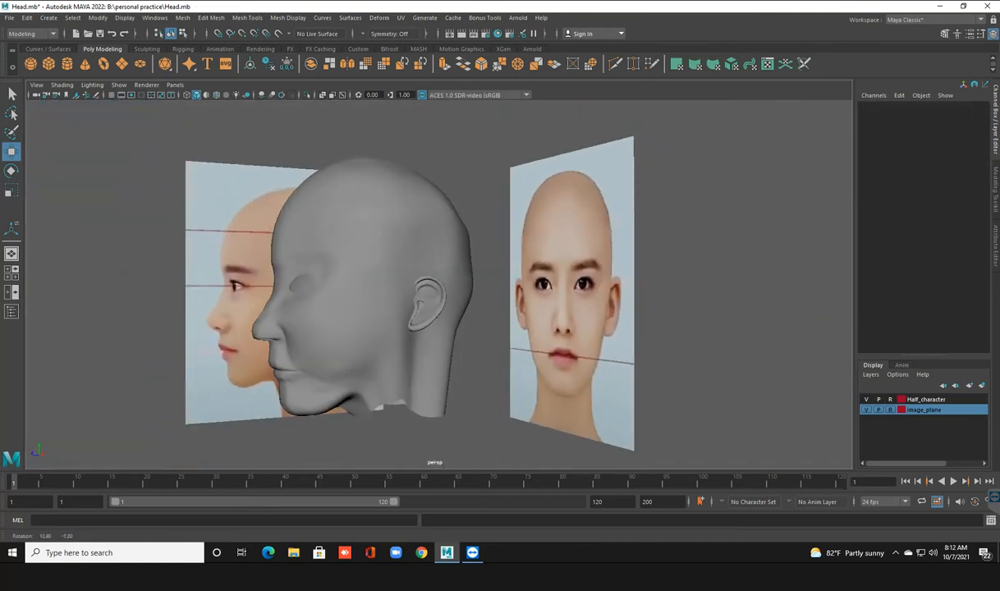
# Inspect the ear's placement on the head from the side, below and front.
pyautogui.click(429, 306)
pyautogui.keyDown('alt'); pyautogui.moveTo(429, 305); pyautogui.dragTo(462, 331); pyautogui.keyUp('alt')
pyautogui.click(698, 249)
pyautogui.scroll(-3, 697, 250)
pyautogui.keyDown('alt'); pyautogui.moveTo(698, 249); pyautogui.dragTo(697, 175); pyautogui.keyUp('alt')
pyautogui.scroll(-3, 698, 182)
pyautogui.scroll(3, 696, 212)
pyautogui.scroll(3, 696, 188)
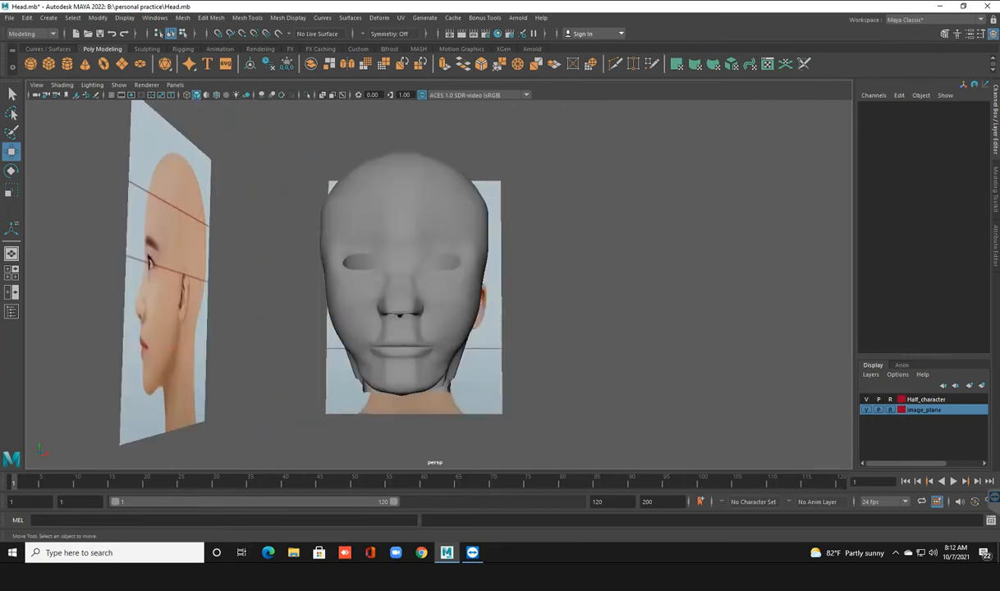
# Delete the Half_character display layer and the mirrored half of the head that has no ear.
pyautogui.click(926, 400)
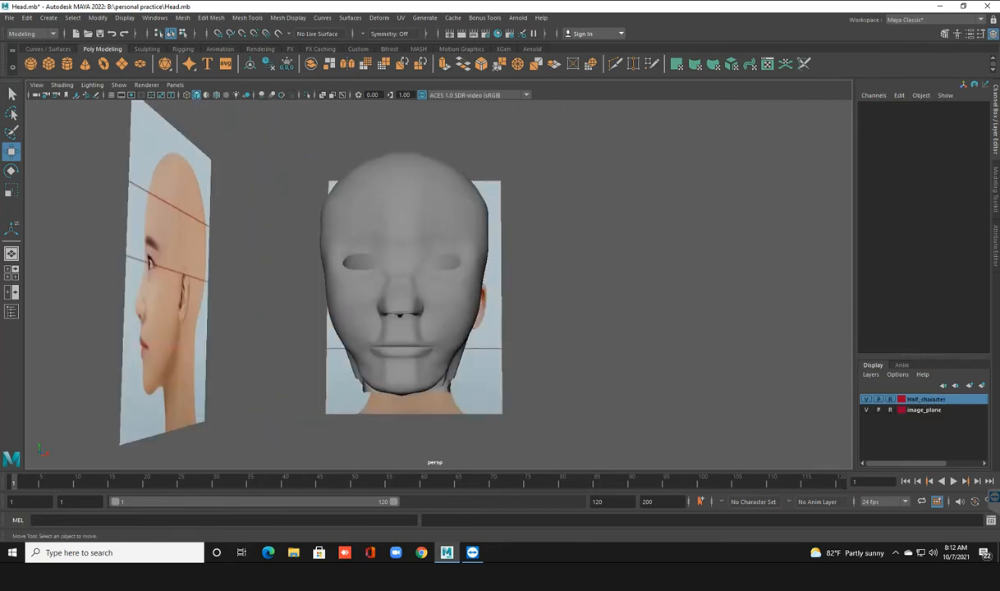
pyautogui.rightClick(926, 400)
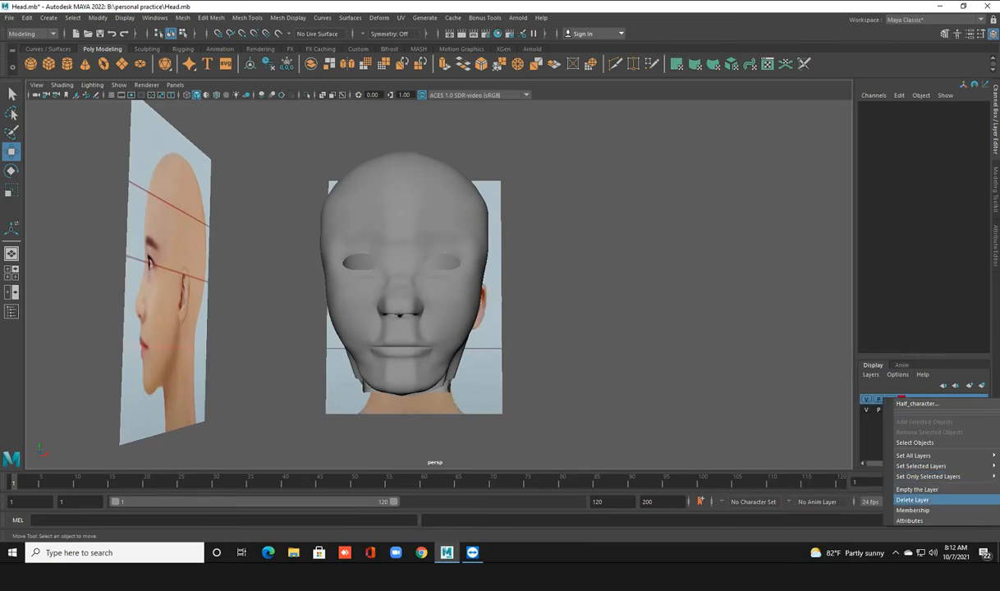
pyautogui.click(912, 499)
pyautogui.click(366, 220)
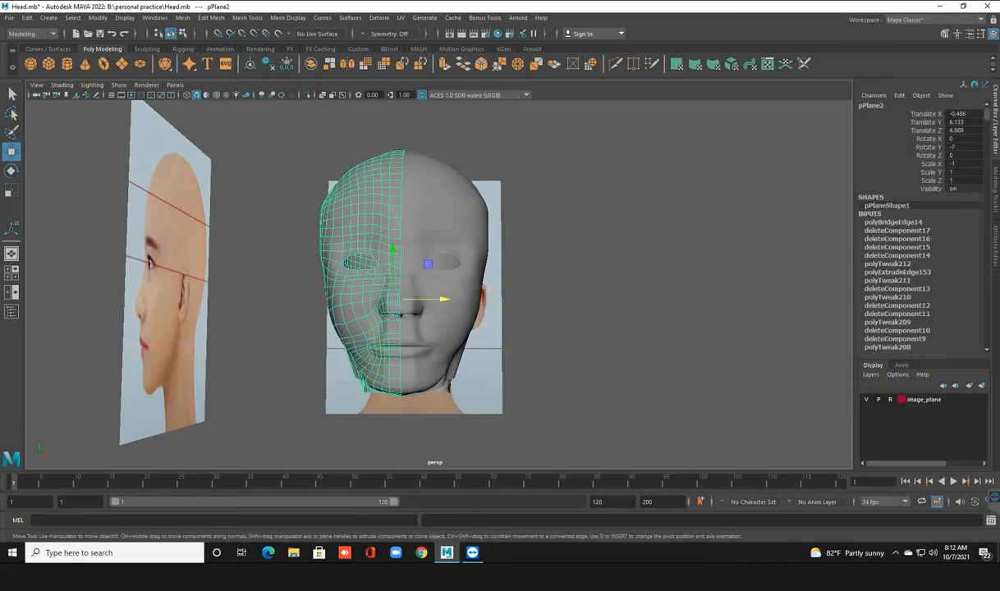
pyautogui.press('Delete')
# Save the scene with only the original half of the head.
pyautogui.scroll(-3, 438, 284)
pyautogui.keyDown('alt'); pyautogui.moveTo(460, 279); pyautogui.dragTo(392, 239); pyautogui.keyUp('alt')
pyautogui.scroll(3, 349, 283)
pyautogui.scroll(3, 320, 250)
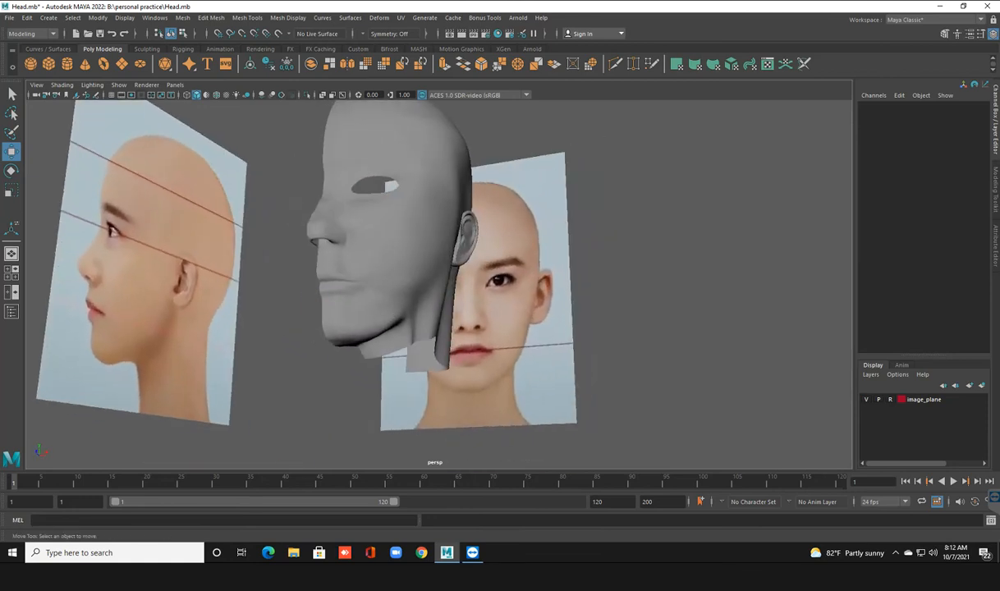
pyautogui.hotkey('ctrl', 's')
# Detach the row of edges along the mouth seam between the upper and lower lips of the half head.
pyautogui.keyDown('alt'); pyautogui.moveTo(393, 239); pyautogui.dragTo(457, 325); pyautogui.keyUp('alt')
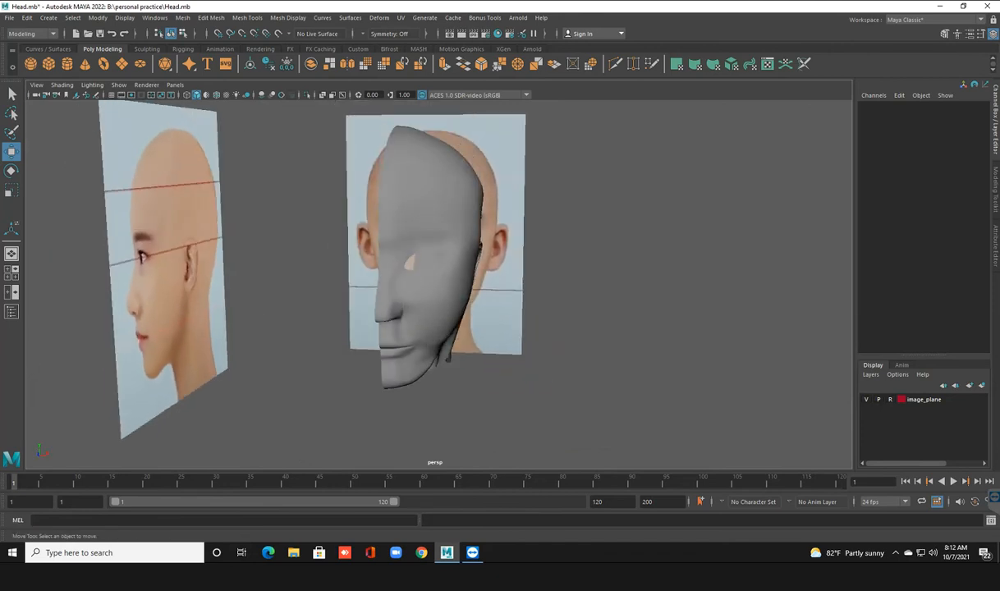
pyautogui.scroll(2, 439, 288)
pyautogui.keyDown('alt'); pyautogui.moveTo(369, 300); pyautogui.dragTo(508, 296); pyautogui.keyUp('alt')
pyautogui.scroll(3, 508, 295)
pyautogui.keyDown('alt'); pyautogui.moveTo(509, 296); pyautogui.dragTo(458, 250, button='middle'); pyautogui.keyUp('alt')
pyautogui.scroll(3, 458, 250)
pyautogui.keyDown('alt'); pyautogui.moveTo(458, 329); pyautogui.dragTo(404, 265); pyautogui.keyUp('alt')
pyautogui.scroll(1, 476, 264)
pyautogui.click(484, 271)
pyautogui.moveTo(404, 265); pyautogui.dragTo(404, 293, button='right')
pyautogui.click(246, 331)
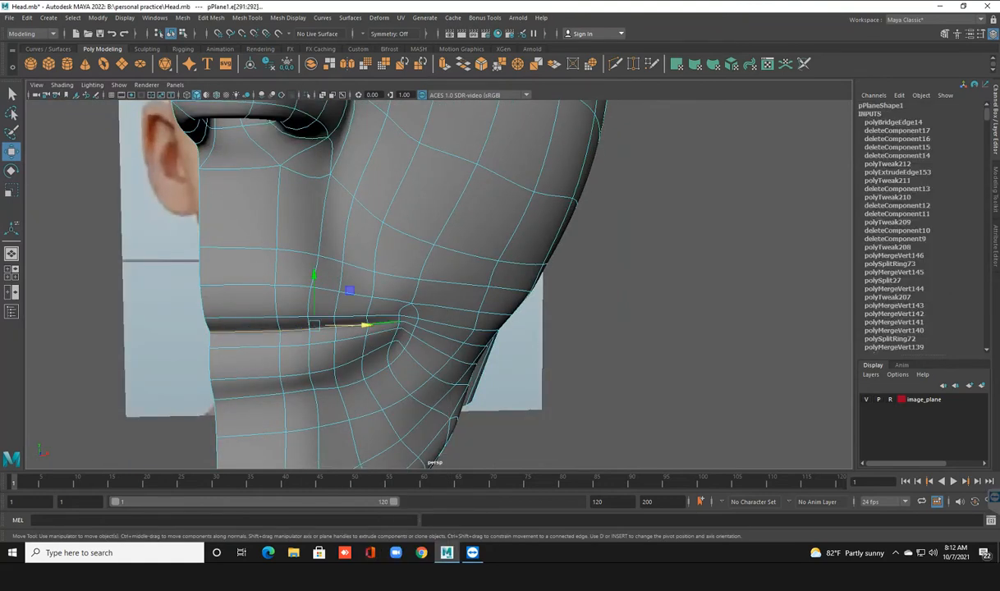
pyautogui.press('f')
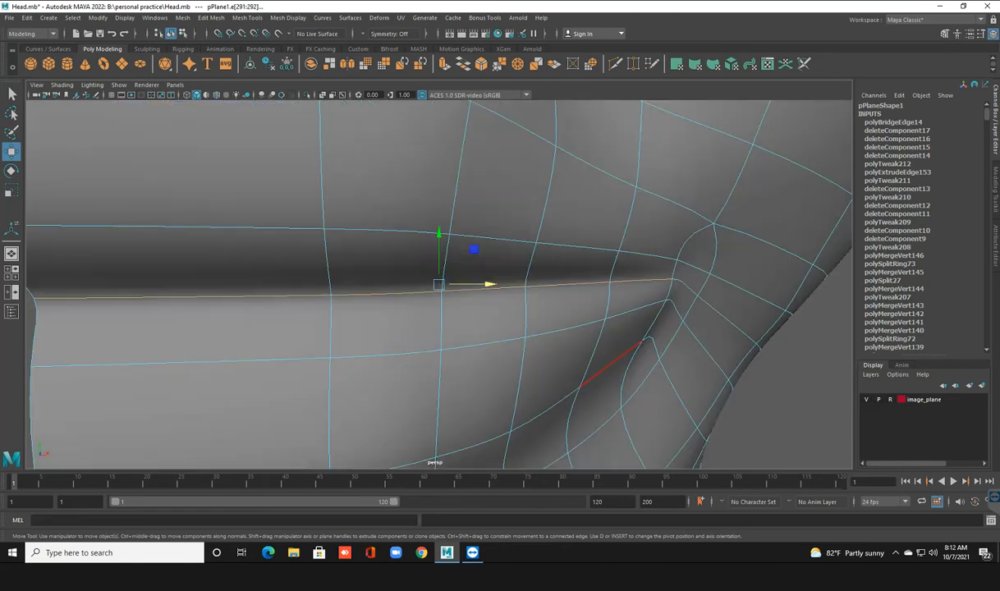
pyautogui.scroll(-3, 386, 369)
pyautogui.keyDown('alt'); pyautogui.moveTo(387, 390); pyautogui.dragTo(451, 353); pyautogui.keyUp('alt')
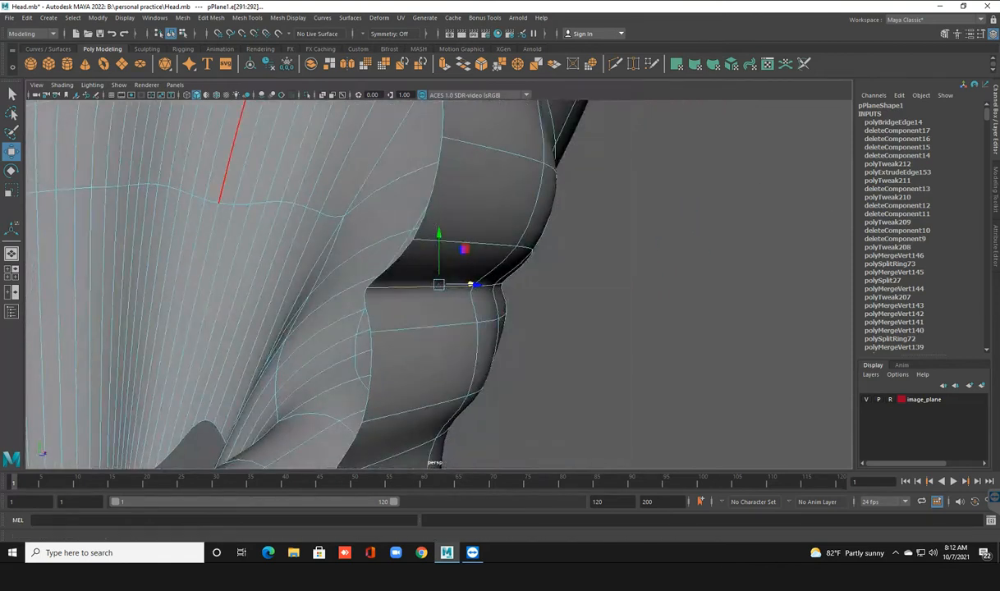
pyautogui.click(211, 17)
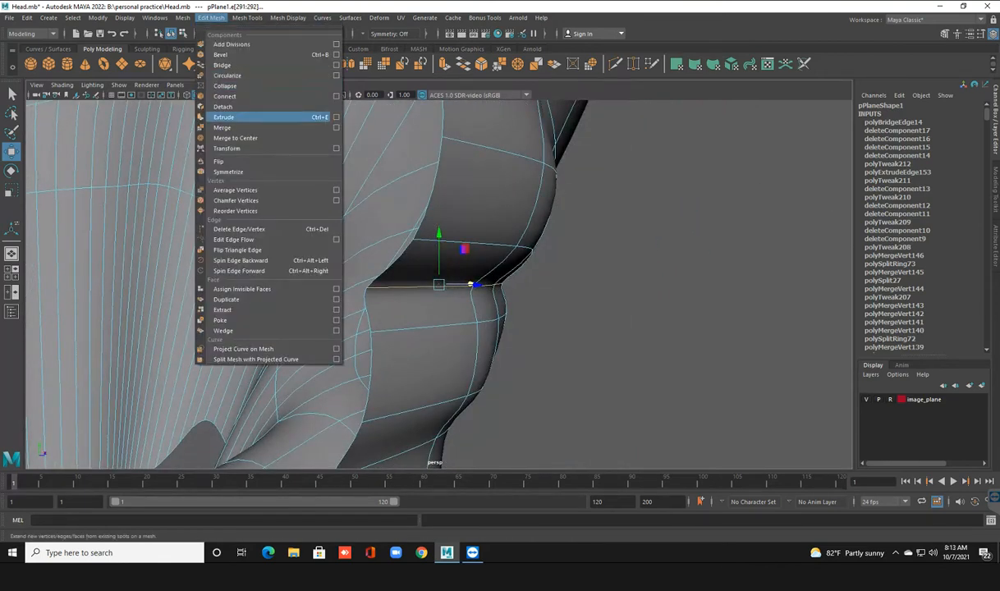
pyautogui.click(223, 107)
# Try to lower the detached edges along the mouth seam, and undo the move.
pyautogui.keyDown('alt'); pyautogui.moveTo(296, 213); pyautogui.dragTo(537, 240); pyautogui.keyUp('alt')
pyautogui.rightClick(543, 241)
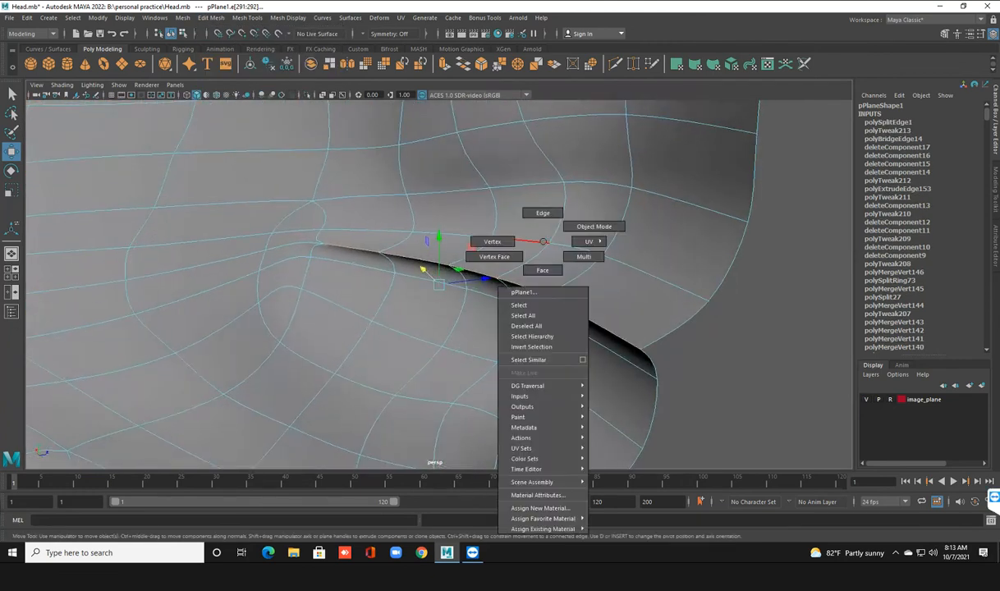
pyautogui.moveTo(438, 238)
pyautogui.mouseDown()
pyautogui.moveTo(439, 205)
pyautogui.moveTo(438, 246)
pyautogui.mouseUp()
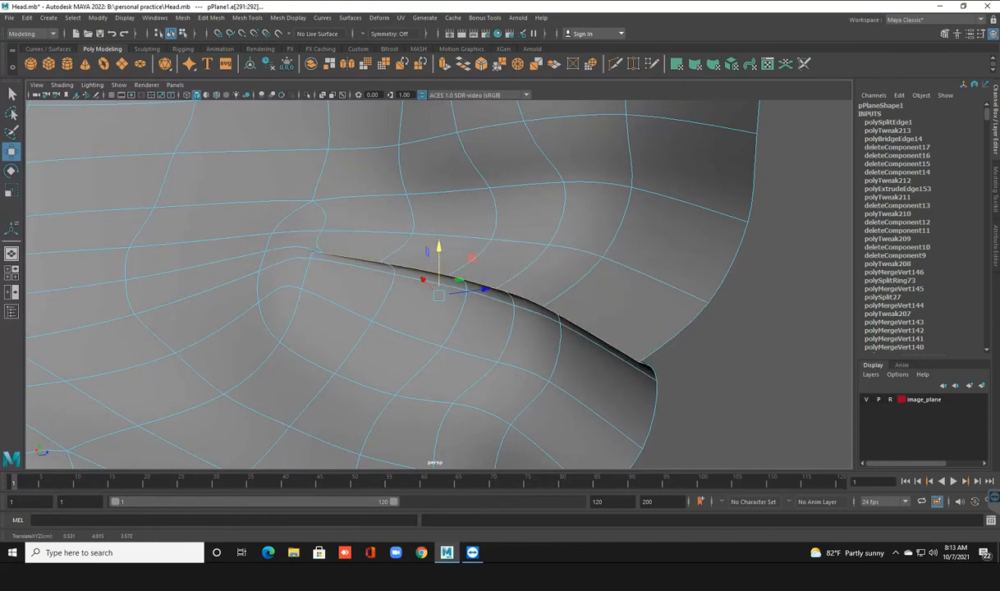
pyautogui.hotkey('ctrl', 'z')
# Raise the upper lip's vertices along the detached mouth seam very slightly, leaving out the mouth corner.
pyautogui.moveTo(640, 266); pyautogui.dragTo(591, 268, button='right')
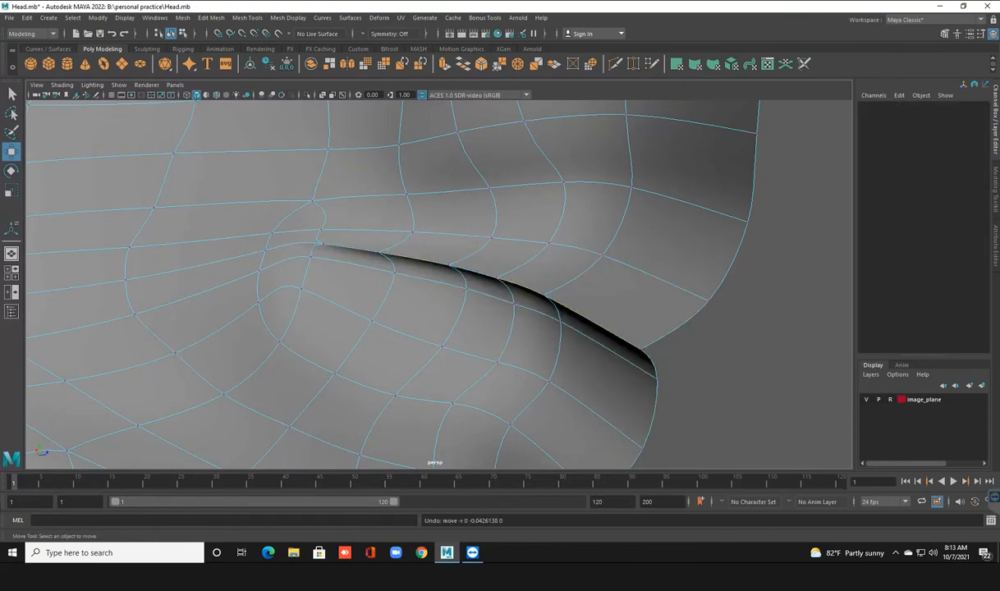
pyautogui.click(640, 349)
pyautogui.keyDown('shift'); pyautogui.click(542, 294); pyautogui.keyUp('shift')
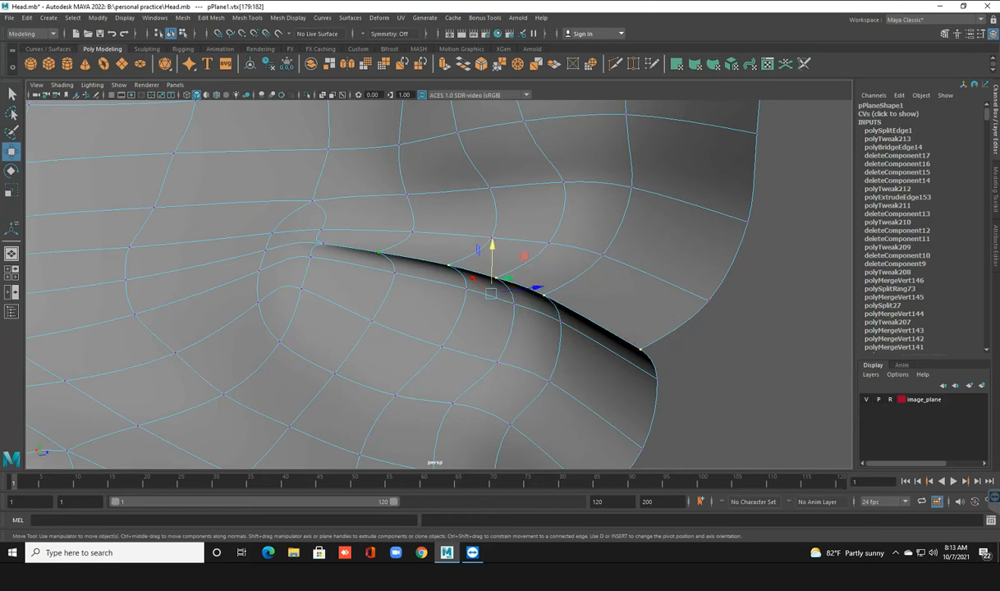
pyautogui.moveTo(491, 245); pyautogui.dragTo(492, 243)
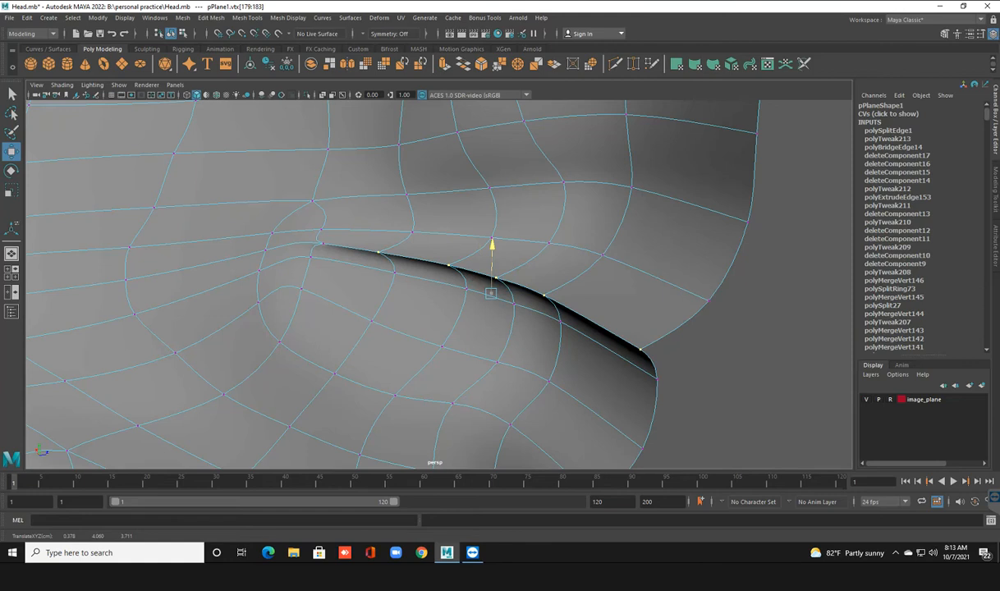
# Lower the lower lip's vertices along the detached seam slightly to open the mouth.
pyautogui.click(640, 349)
pyautogui.keyDown('shift'); pyautogui.click(525, 284); pyautogui.keyUp('shift')
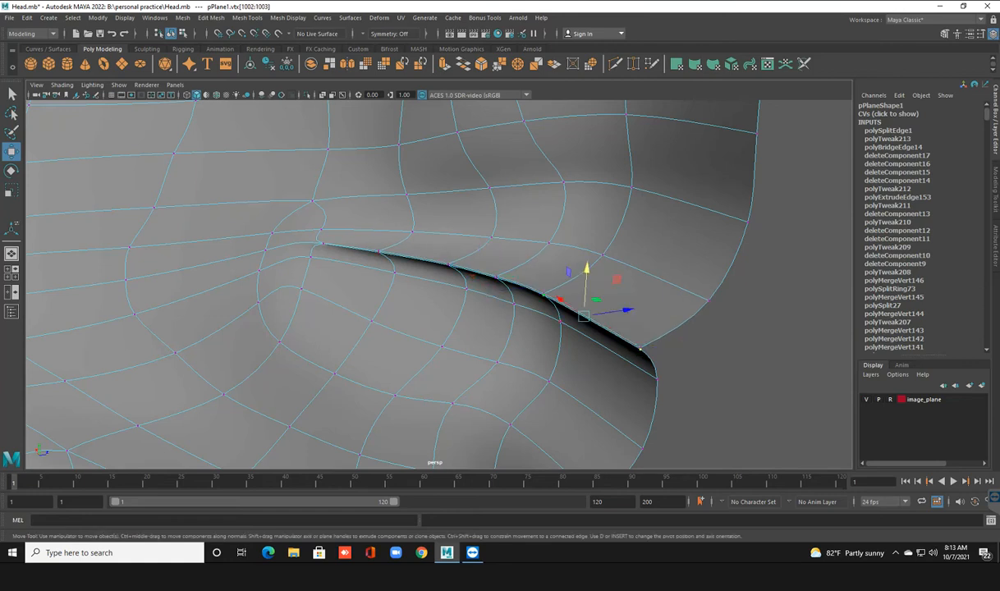
pyautogui.keyDown('shift'); pyautogui.click(495, 278); pyautogui.keyUp('shift')
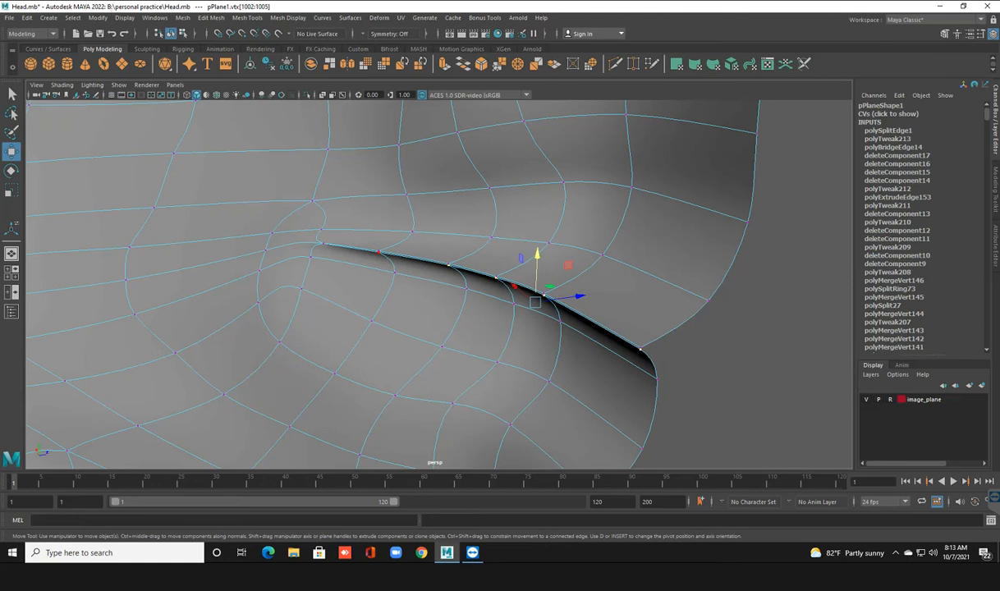
pyautogui.moveTo(492, 244); pyautogui.dragTo(492, 249)
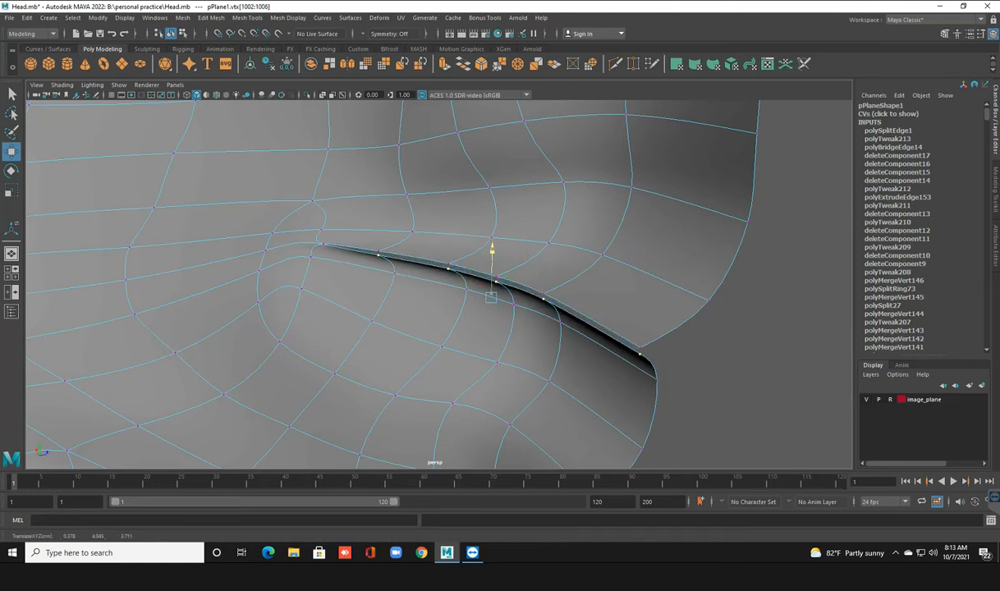
# Return the half head to object mode and save the scene.
pyautogui.keyDown('alt'); pyautogui.moveTo(535, 292); pyautogui.dragTo(346, 261); pyautogui.keyUp('alt')
pyautogui.scroll(-4, 427, 256)
pyautogui.moveTo(370, 236); pyautogui.dragTo(419, 223, button='right')
pyautogui.scroll(-6, 420, 224)
pyautogui.keyDown('alt'); pyautogui.moveTo(420, 223); pyautogui.dragTo(394, 253); pyautogui.keyUp('alt')
pyautogui.hotkey('ctrl', 's')
# Create a polygon pipe in the top view in front of the face, with radius about 1.94 and height about 0.74.
pyautogui.press('space')
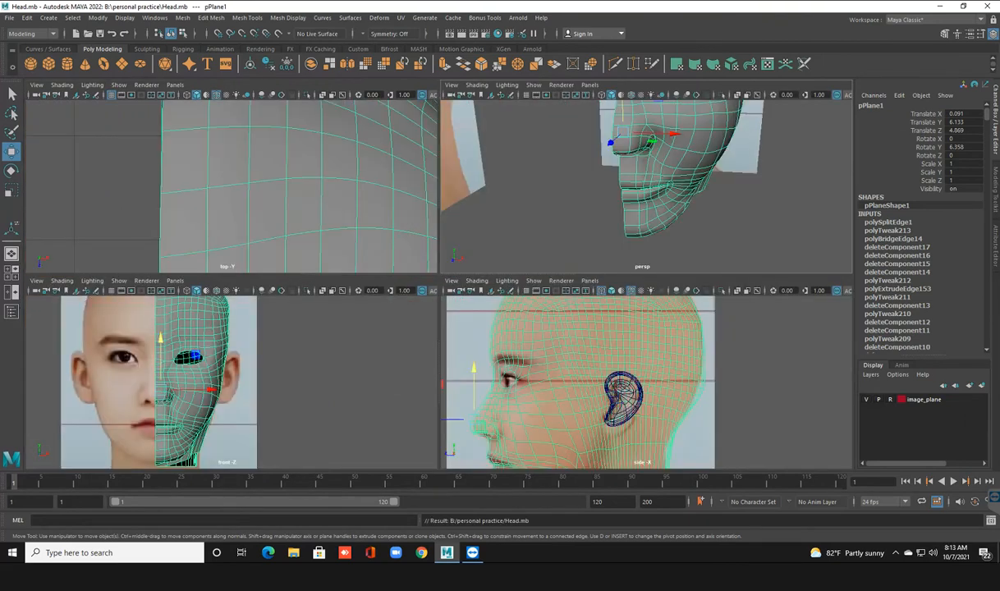
pyautogui.press('space')
pyautogui.scroll(-8, 328, 213)
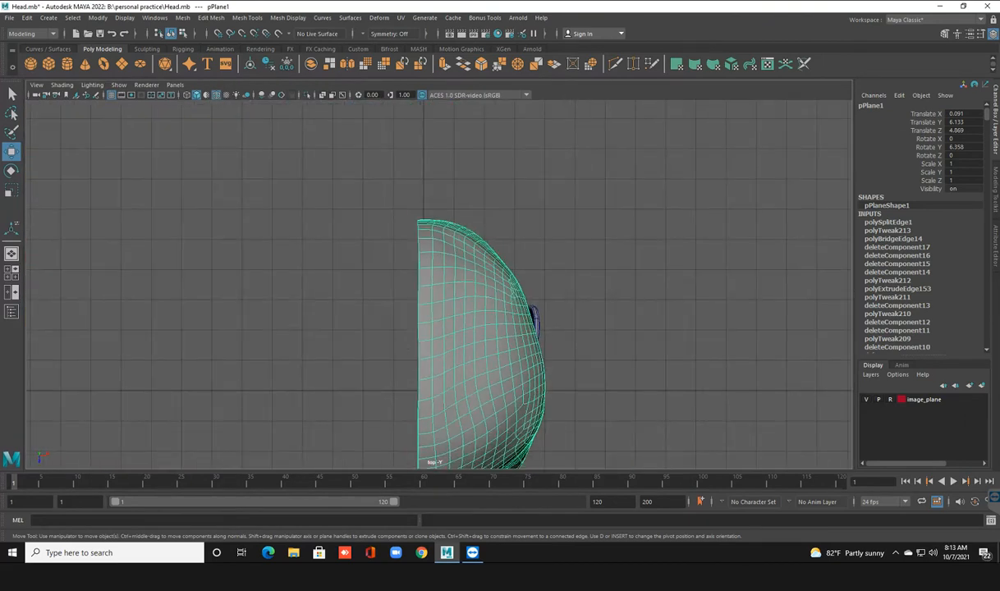
pyautogui.scroll(-1, 439, 283)
pyautogui.keyDown('alt'); pyautogui.moveTo(439, 361); pyautogui.dragTo(436, 155, button='middle'); pyautogui.keyUp('alt')
pyautogui.scroll(-2, 439, 283)
pyautogui.keyDown('alt'); pyautogui.moveTo(437, 283); pyautogui.dragTo(462, 150, button='middle'); pyautogui.keyUp('alt')
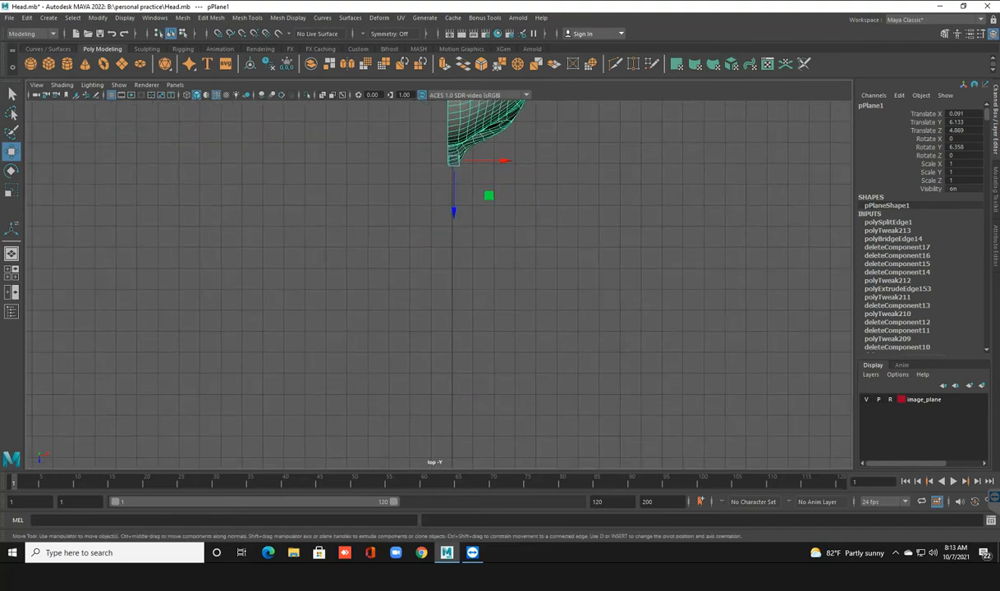
pyautogui.click(361, 185)
pyautogui.keyDown('shift'); pyautogui.rightClick(362, 186); pyautogui.keyUp('shift')
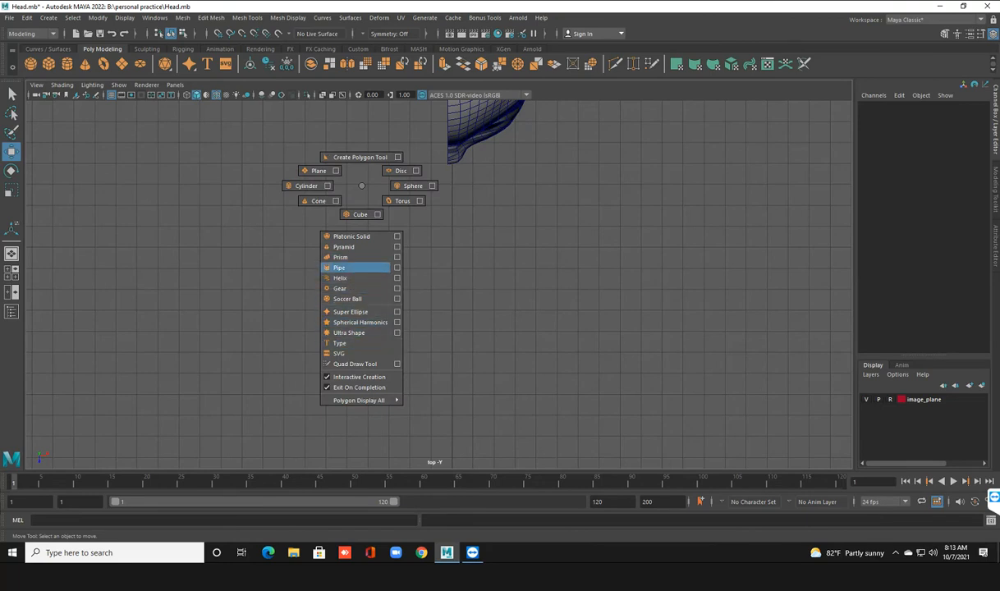
pyautogui.click(345, 268)
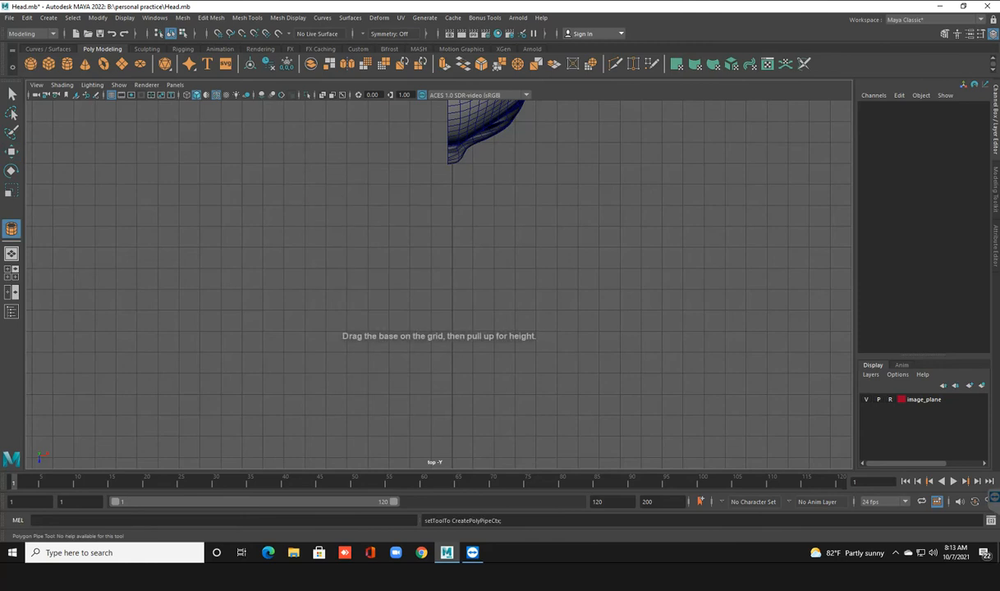
pyautogui.moveTo(452, 311)
pyautogui.mouseDown()
pyautogui.moveTo(493, 312)
pyautogui.moveTo(493, 291)
pyautogui.mouseUp()
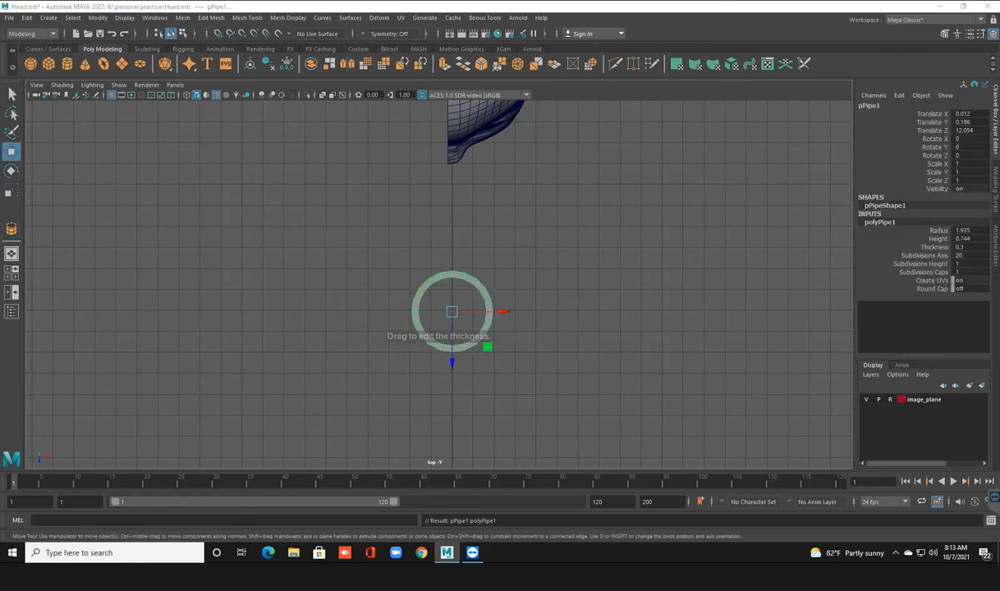
# Frame the pipe in the perspective view and show the grid there.
pyautogui.press('space')
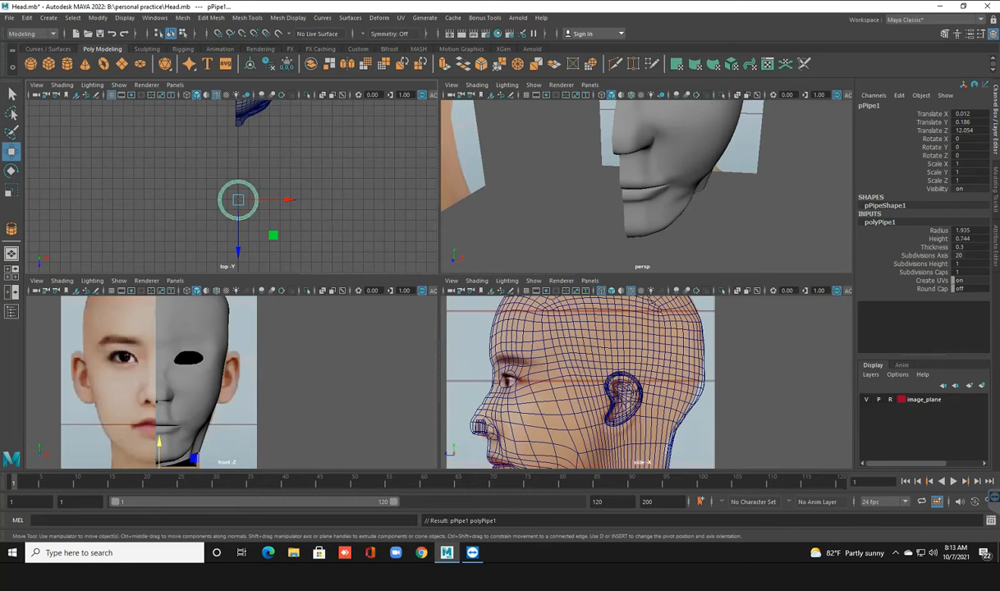
pyautogui.press('space')
pyautogui.press('f')
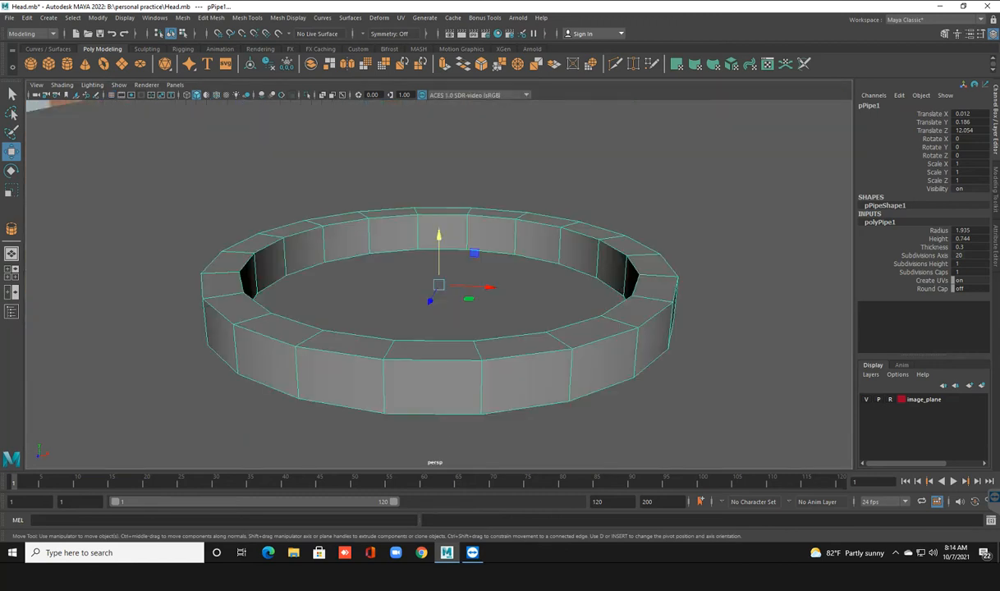
pyautogui.scroll(-8, 439, 285)
pyautogui.scroll(4, 438, 285)
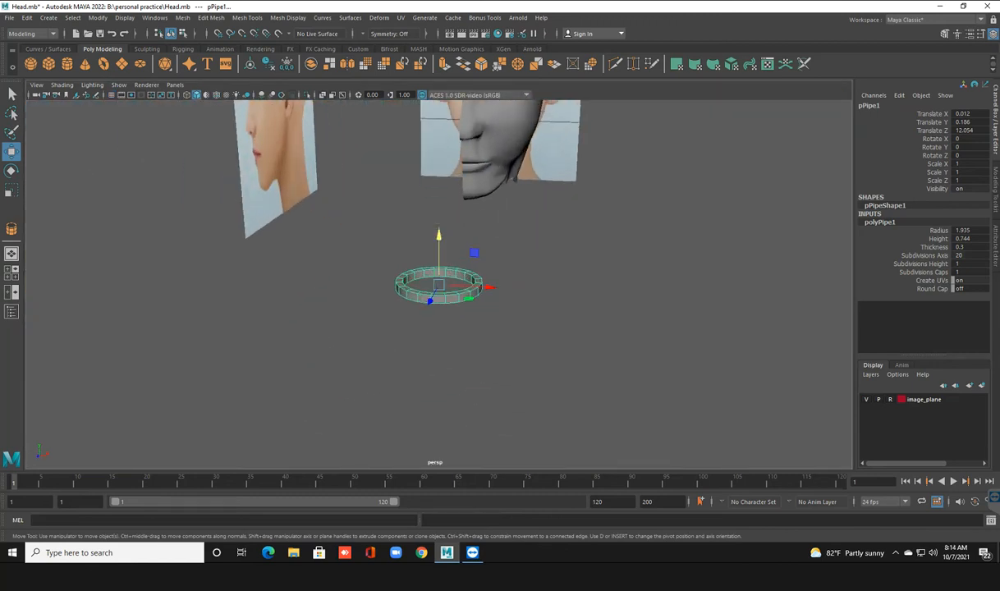
pyautogui.keyDown('alt'); pyautogui.moveTo(438, 285); pyautogui.dragTo(435, 258, button='middle'); pyautogui.keyUp('alt')
pyautogui.moveTo(435, 258)
pyautogui.keyDown('alt'); pyautogui.mouseDown()
pyautogui.moveTo(472, 247)
pyautogui.moveTo(454, 254)
pyautogui.mouseUp(); pyautogui.keyUp('alt')
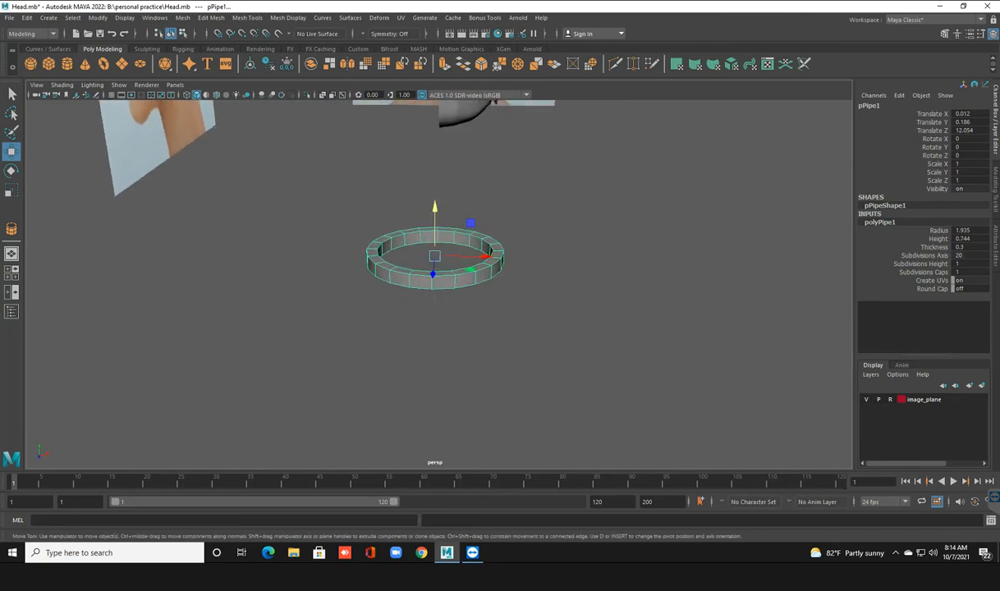
pyautogui.click(111, 95)
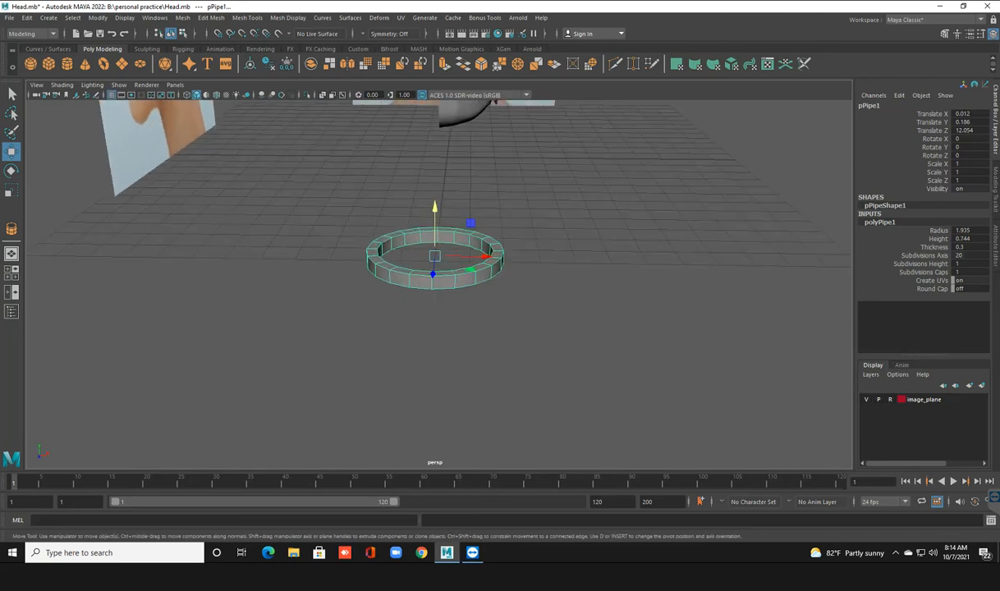
# Move the pipe up and back toward the chin, to about X 0.2, Y 1.4 and Z 7.6.
pyautogui.scroll(3, 438, 285)
pyautogui.keyDown('alt'); pyautogui.moveTo(439, 254); pyautogui.dragTo(437, 301, button='middle'); pyautogui.keyUp('alt')
pyautogui.keyDown('alt'); pyautogui.moveTo(437, 300); pyautogui.dragTo(517, 197); pyautogui.keyUp('alt')
pyautogui.moveTo(455, 216); pyautogui.dragTo(323, 194)
pyautogui.moveTo(280, 138); pyautogui.dragTo(281, 150)
# Flatten the pipe by scaling it vertically to about 0.47.
pyautogui.keyDown('alt'); pyautogui.moveTo(280, 151); pyautogui.dragTo(111, 142); pyautogui.keyUp('alt')
pyautogui.scroll(2, 111, 143)
pyautogui.keyDown('alt'); pyautogui.moveTo(110, 143); pyautogui.dragTo(86, 184, button='middle'); pyautogui.keyUp('alt')
pyautogui.keyDown('alt'); pyautogui.moveTo(87, 184); pyautogui.dragTo(123, 184); pyautogui.keyUp('alt')
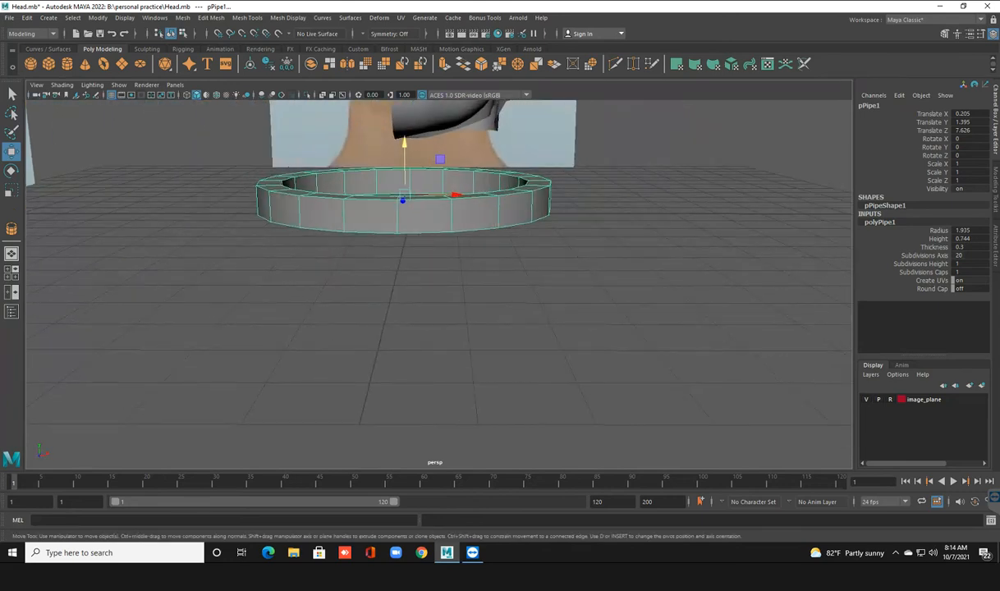
pyautogui.press('r')
pyautogui.moveTo(404, 146); pyautogui.dragTo(403, 172)
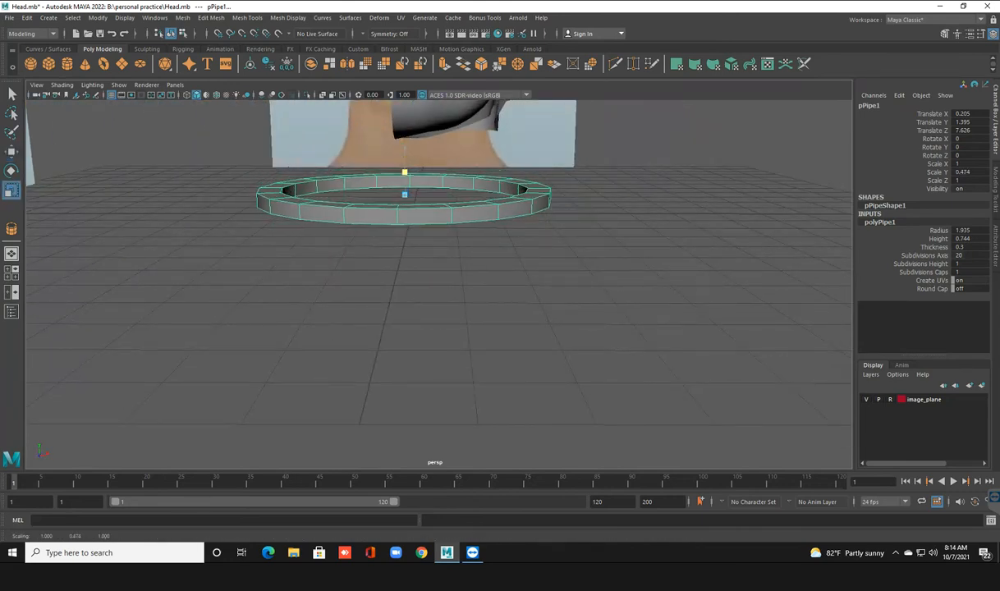
# Set the pipe's radius to about 2.135 and its thickness to 0.2, comparing the ring with the face.
pyautogui.press('f')
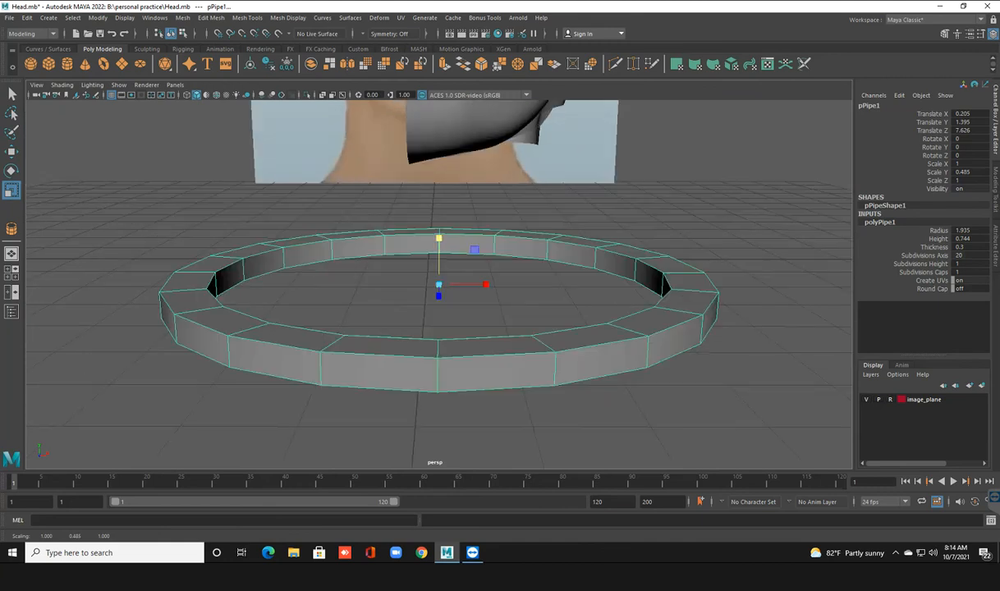
pyautogui.scroll(-3, 439, 284)
pyautogui.keyDown('alt'); pyautogui.moveTo(439, 284); pyautogui.dragTo(439, 246); pyautogui.keyUp('alt')
pyautogui.scroll(-4, 440, 285)
pyautogui.keyDown('alt'); pyautogui.moveTo(460, 328); pyautogui.dragTo(441, 274); pyautogui.keyUp('alt')
pyautogui.scroll(3, 442, 287)
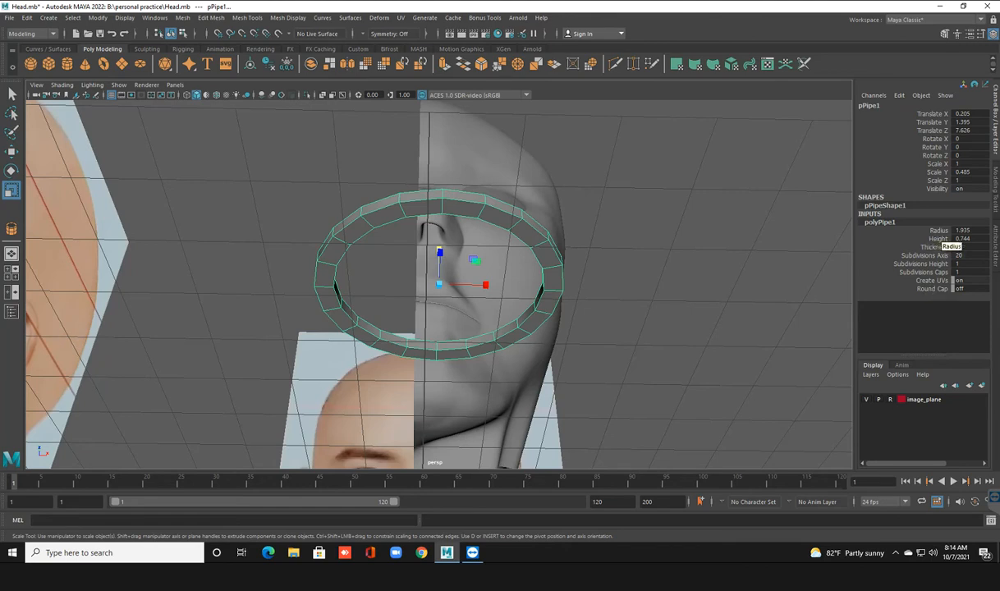
pyautogui.click(935, 231)
pyautogui.moveTo(492, 279)
pyautogui.mouseDown(button='middle')
pyautogui.moveTo(501, 279)
pyautogui.moveTo(476, 279)
pyautogui.mouseUp(button='middle')
pyautogui.click(934, 247)
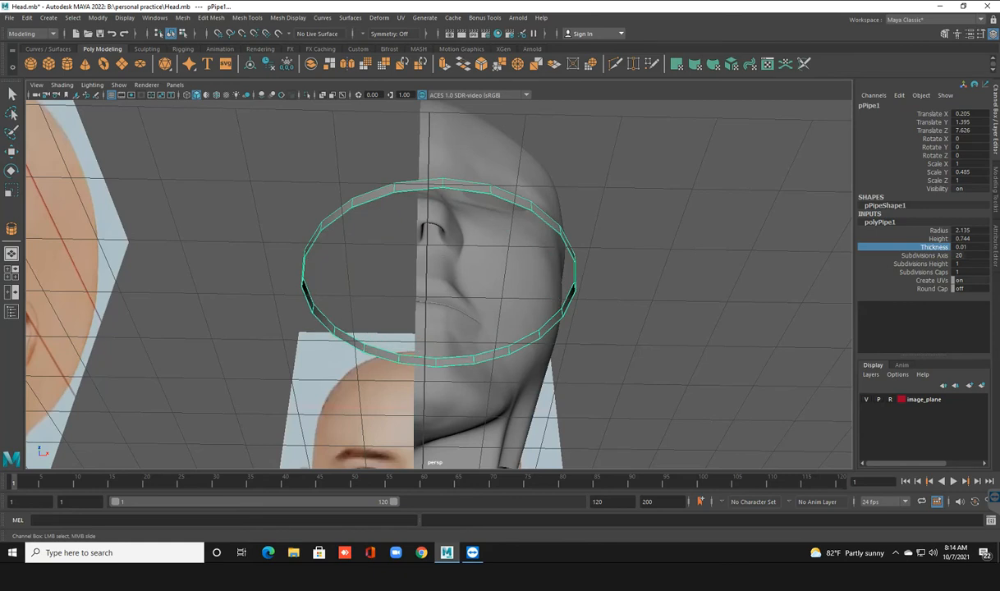
pyautogui.moveTo(476, 280); pyautogui.dragTo(487, 279, button='middle')
pyautogui.moveTo(493, 284)
pyautogui.keyDown('alt'); pyautogui.mouseDown()
pyautogui.moveTo(468, 279)
pyautogui.moveTo(486, 281)
pyautogui.moveTo(477, 272)
pyautogui.mouseUp(); pyautogui.keyUp('alt')
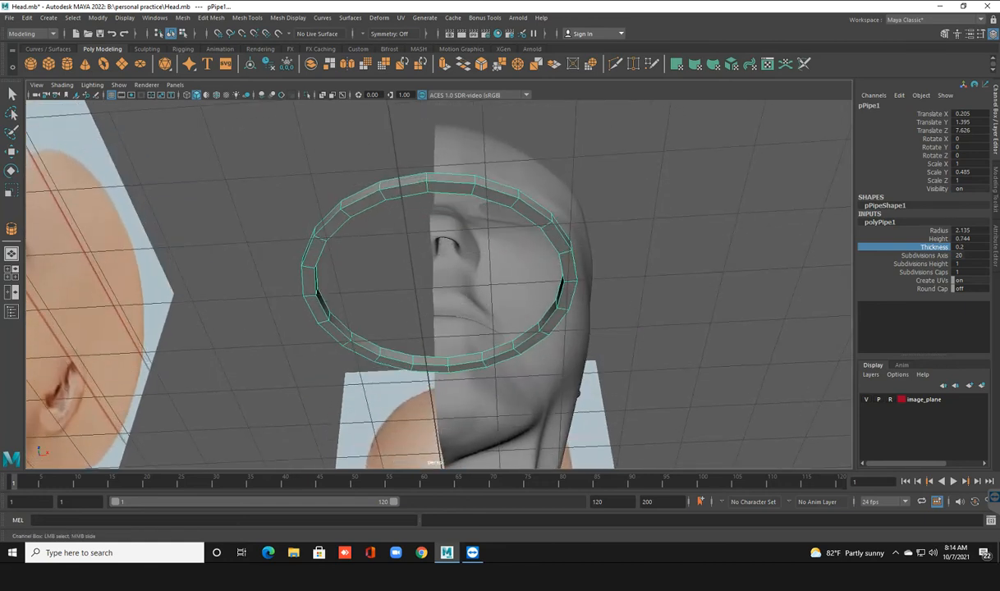
# Raise the pipe's axis subdivisions to 48, checking the ring's roundness in the top view.
pyautogui.click(924, 255)
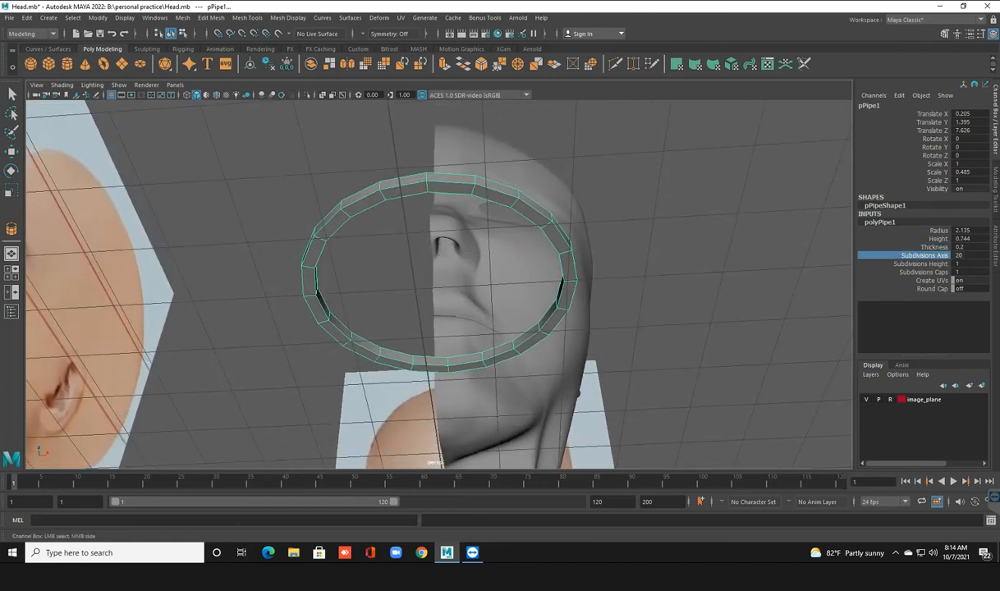
pyautogui.keyDown('alt'); pyautogui.moveTo(480, 279); pyautogui.dragTo(488, 265); pyautogui.keyUp('alt')
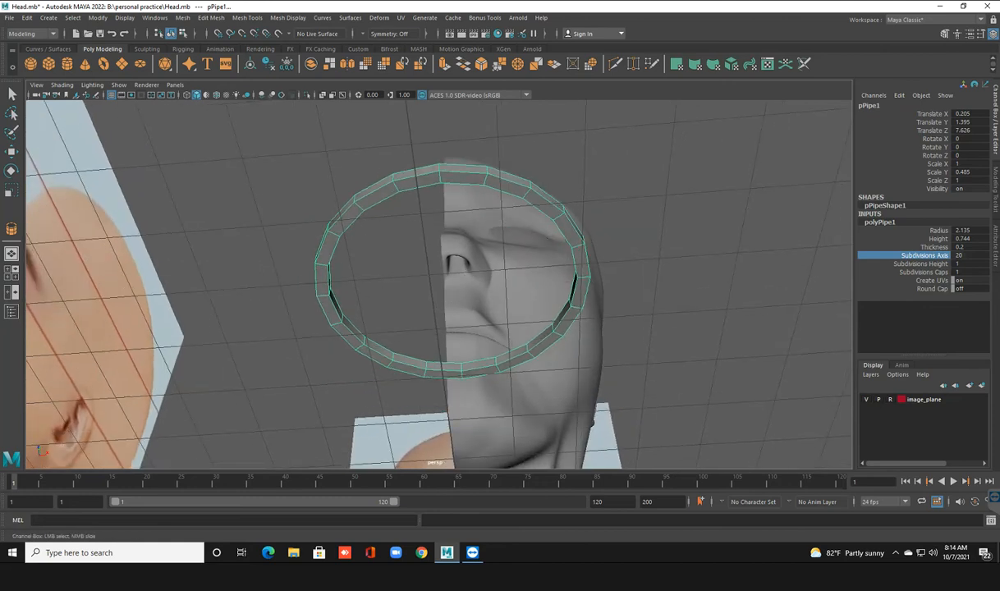
pyautogui.moveTo(488, 267); pyautogui.dragTo(554, 267, button='middle')
pyautogui.press('space')
pyautogui.press('space')
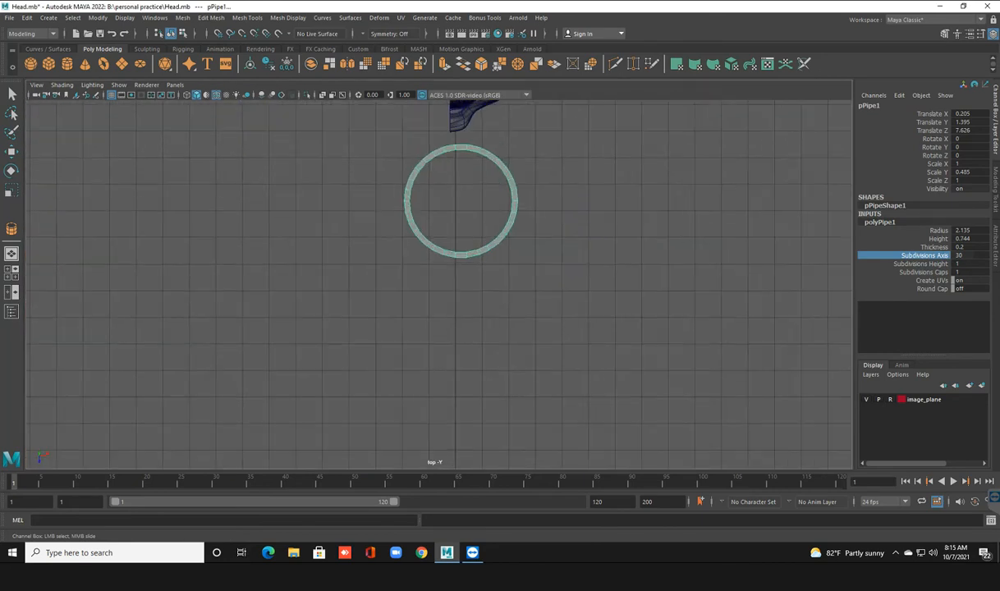
pyautogui.scroll(3, 459, 205)
pyautogui.keyDown('alt'); pyautogui.moveTo(459, 205); pyautogui.dragTo(444, 287, button='middle'); pyautogui.keyUp('alt')
pyautogui.scroll(3, 450, 243)
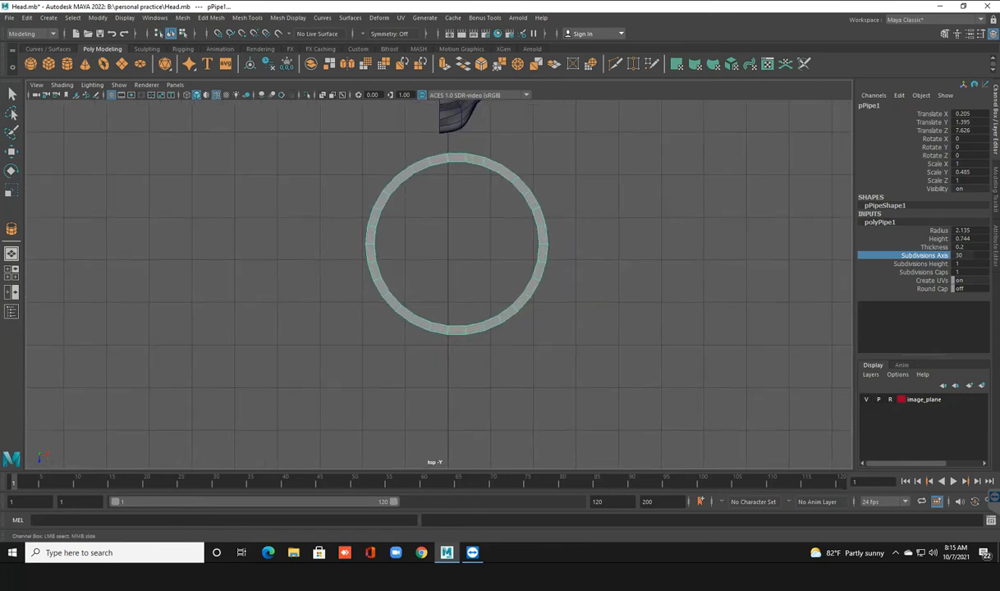
pyautogui.scroll(2, 444, 287)
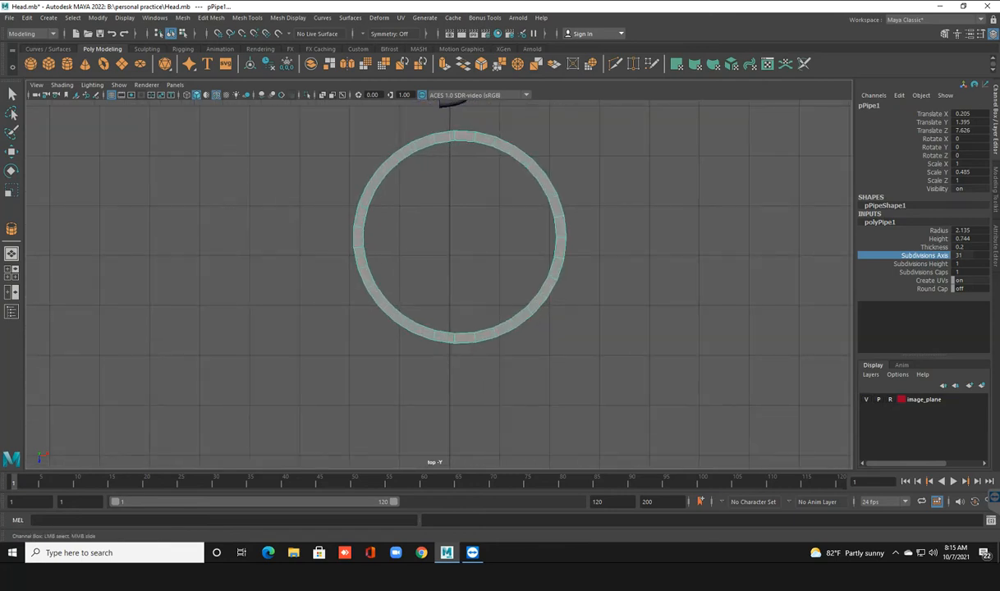
pyautogui.moveTo(508, 263); pyautogui.dragTo(491, 262, button='middle')
pyautogui.moveTo(332, 225); pyautogui.dragTo(345, 226, button='middle')
pyautogui.scroll(1, 460, 234)
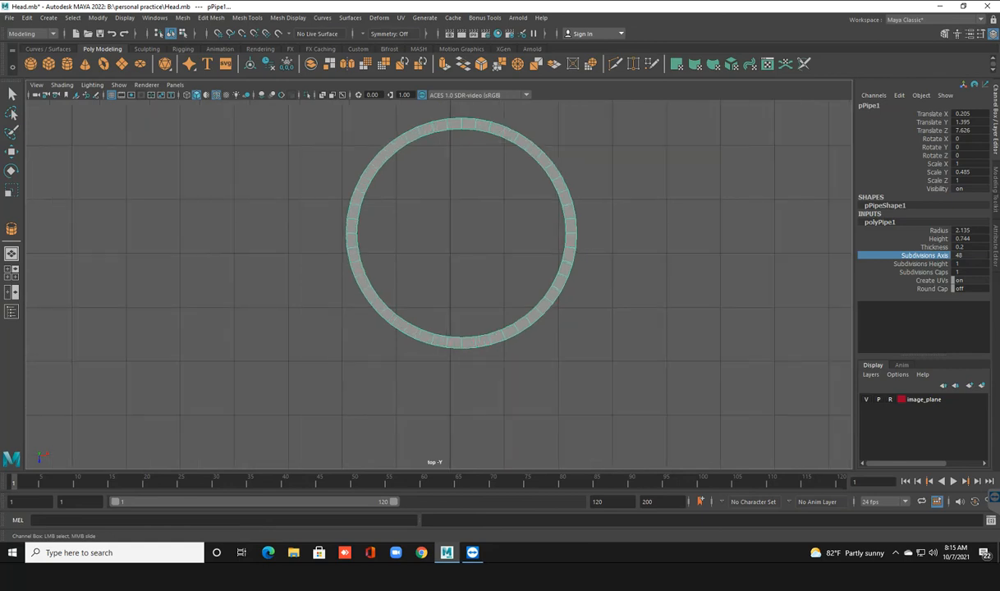
# Switch the pipe to face selection and examine its placement below the chin in the perspective and front views.
pyautogui.press('alt')
pyautogui.moveTo(537, 196); pyautogui.dragTo(537, 215, button='right')
pyautogui.press('space')
pyautogui.press('space')
pyautogui.moveTo(681, 185)
pyautogui.keyDown('alt'); pyautogui.mouseDown()
pyautogui.moveTo(682, 211)
pyautogui.moveTo(678, 174)
pyautogui.mouseUp(); pyautogui.keyUp('alt')
pyautogui.press('space')
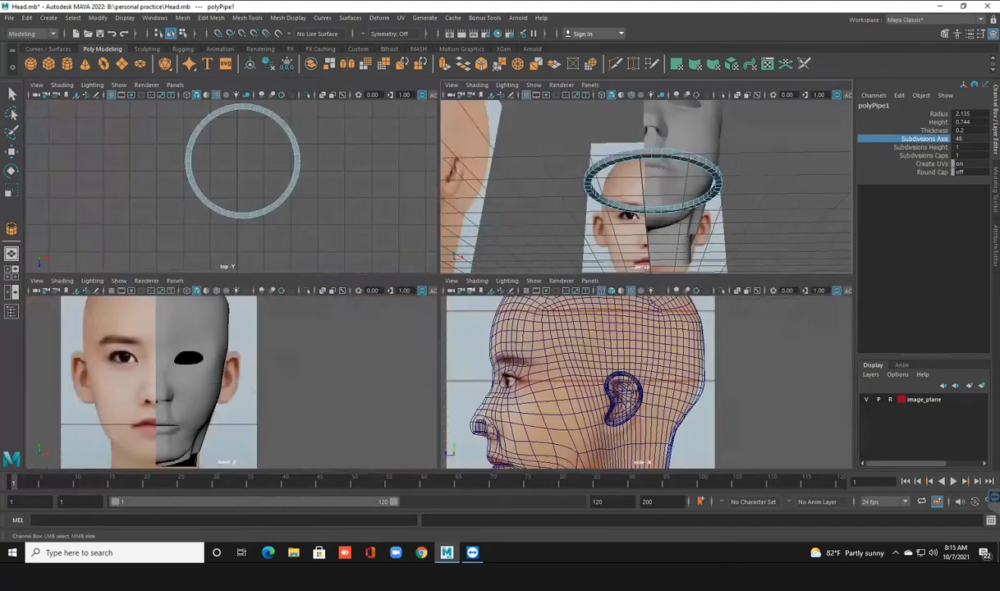
pyautogui.press('space')
pyautogui.scroll(-1, 337, 378)
pyautogui.keyDown('alt'); pyautogui.moveTo(336, 378); pyautogui.dragTo(405, 204, button='middle'); pyautogui.keyUp('alt')
pyautogui.scroll(2, 363, 311)
pyautogui.scroll(2, 404, 204)
pyautogui.scroll(3, 361, 213)
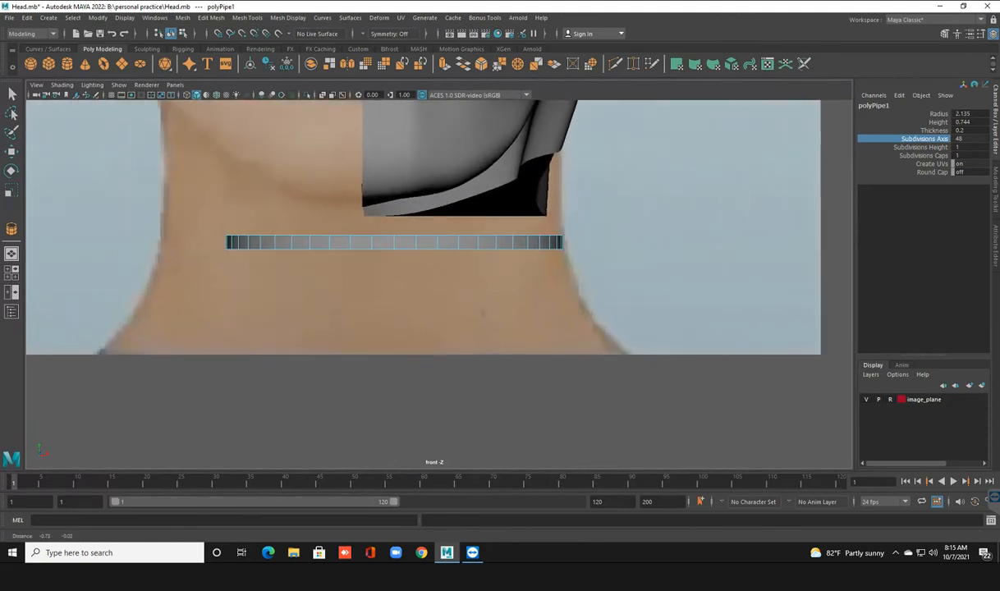
# Delete the pipe faces on the empty side of the head in the top view, leaving a half ring.
pyautogui.press('space')
pyautogui.press('space')
pyautogui.scroll(4, 361, 213)
pyautogui.keyDown('alt'); pyautogui.moveTo(361, 213); pyautogui.dragTo(387, 265, button='middle'); pyautogui.keyUp('alt')
pyautogui.scroll(-2, 441, 286)
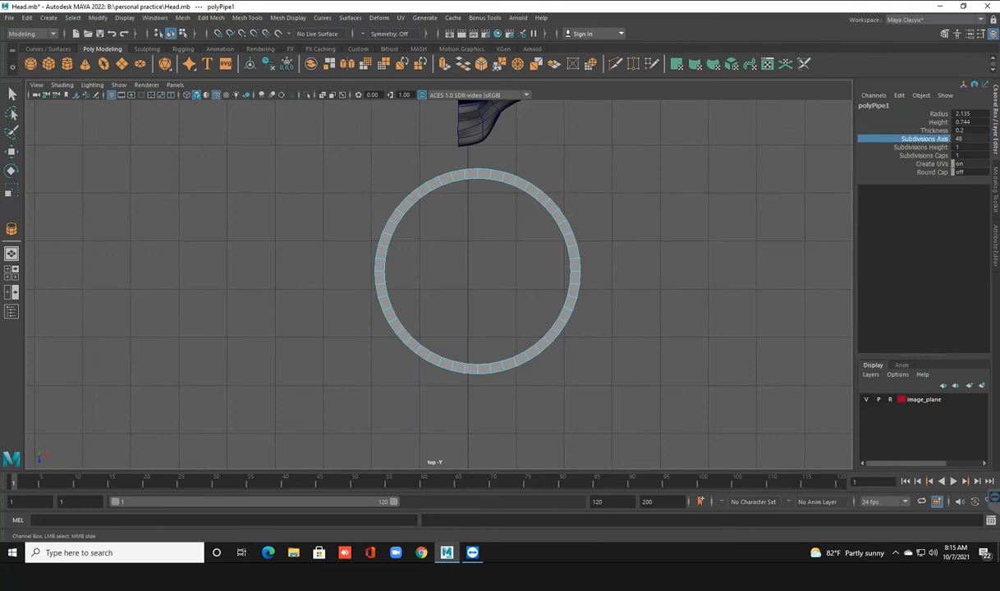
pyautogui.moveTo(328, 139); pyautogui.dragTo(485, 392)
pyautogui.press('r')
pyautogui.press('Delete')
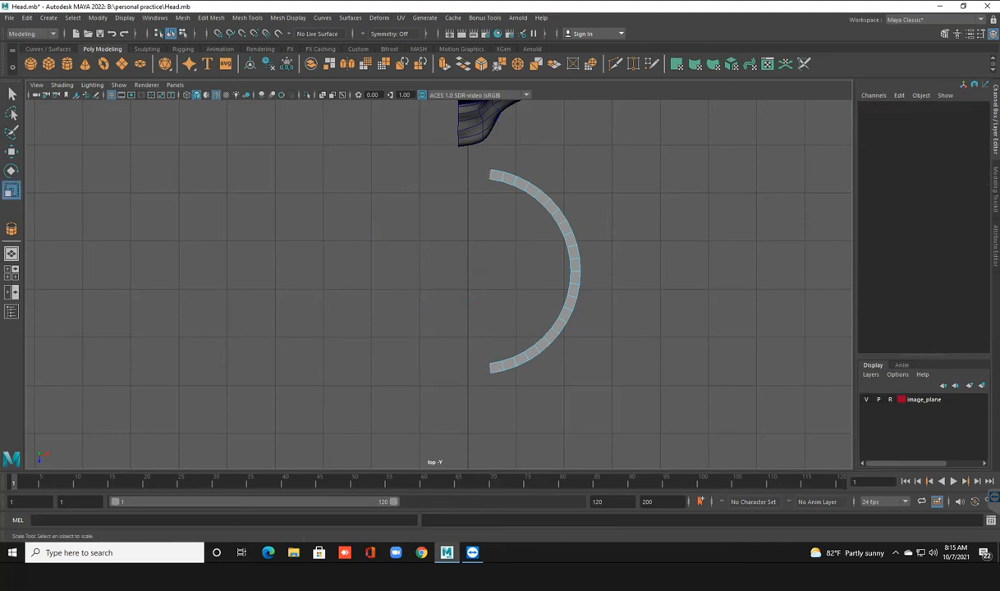
# Scale the vertices at both cut ends of the half ring flat along X so the ends are straight.
pyautogui.moveTo(506, 175); pyautogui.dragTo(460, 174, button='right')
pyautogui.moveTo(445, 153); pyautogui.dragTo(492, 377)
pyautogui.moveTo(537, 271); pyautogui.dragTo(490, 271)
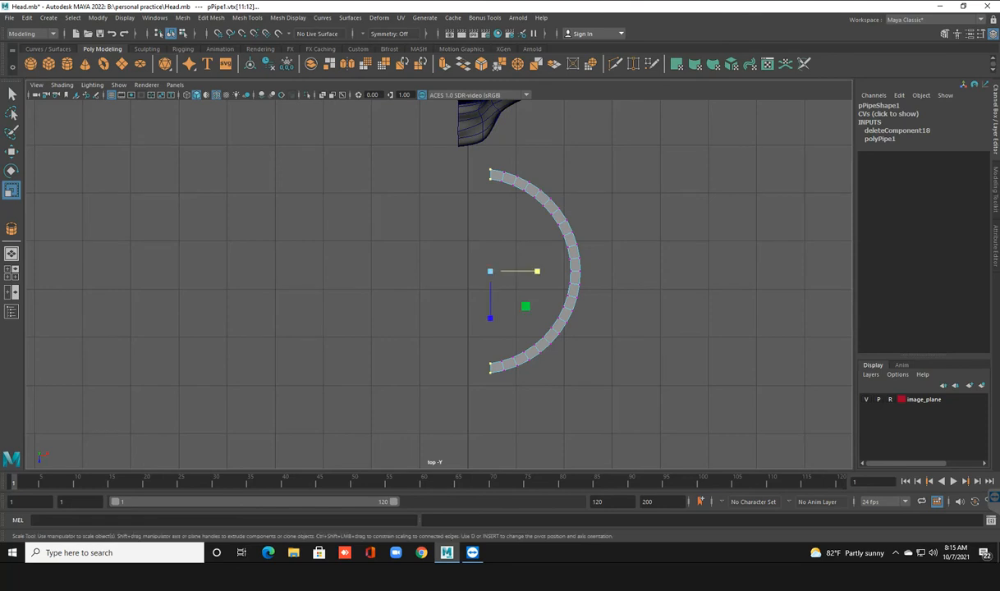
# Select the strip of faces on the underside of the half ring in the perspective view and save the scene.
pyautogui.rightClick(545, 195)
pyautogui.moveTo(545, 196); pyautogui.dragTo(545, 223, button='right')
pyautogui.press('space')
pyautogui.press('space')
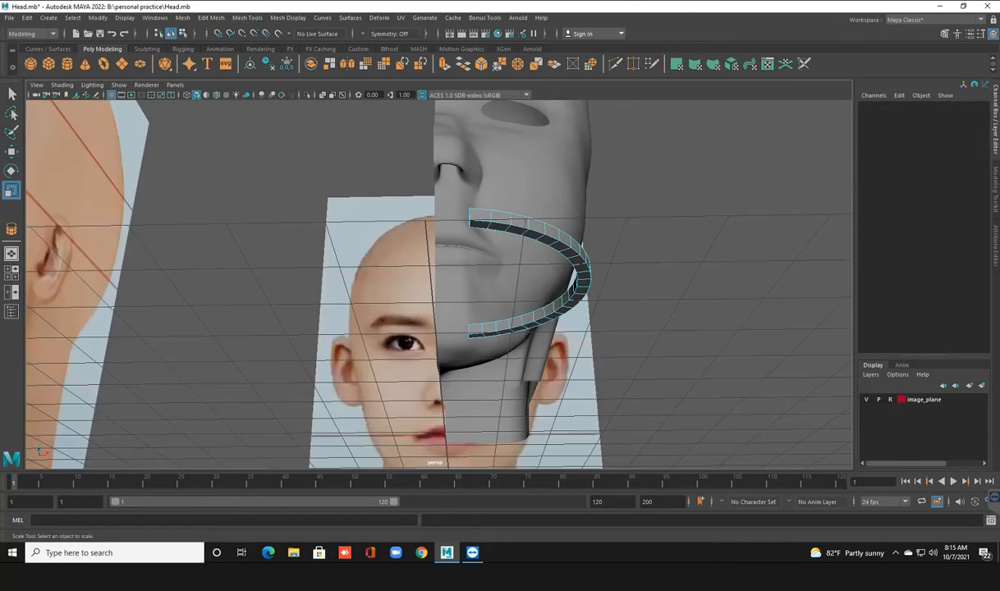
pyautogui.keyDown('alt'); pyautogui.moveTo(493, 303); pyautogui.dragTo(484, 226); pyautogui.keyUp('alt')
pyautogui.click(474, 153)
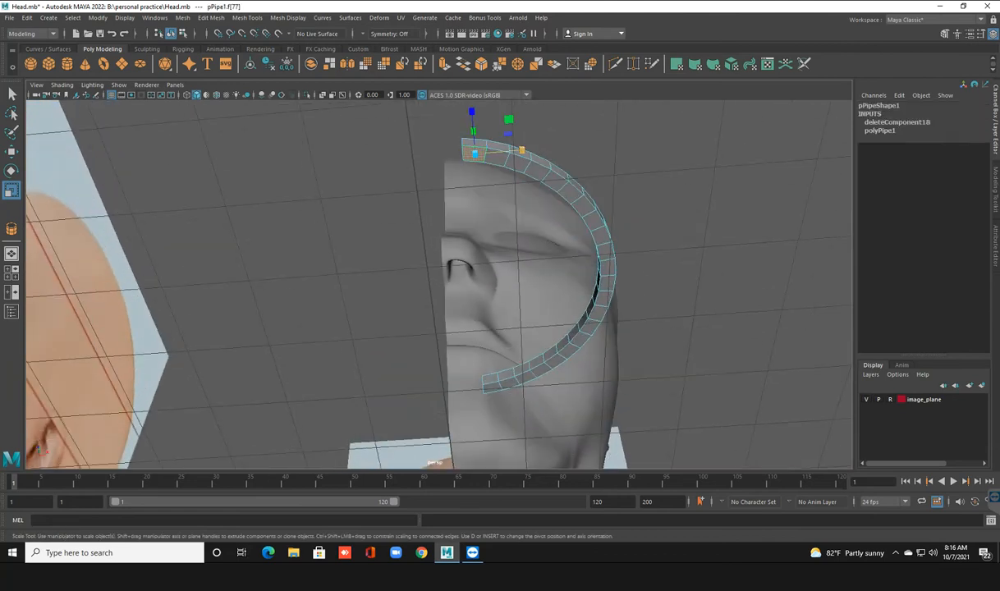
pyautogui.keyDown('shift'); pyautogui.doubleClick(496, 157); pyautogui.keyUp('shift')
pyautogui.keyDown('alt'); pyautogui.moveTo(496, 221); pyautogui.dragTo(606, 197); pyautogui.keyUp('alt')
pyautogui.hotkey('ctrl', 's')
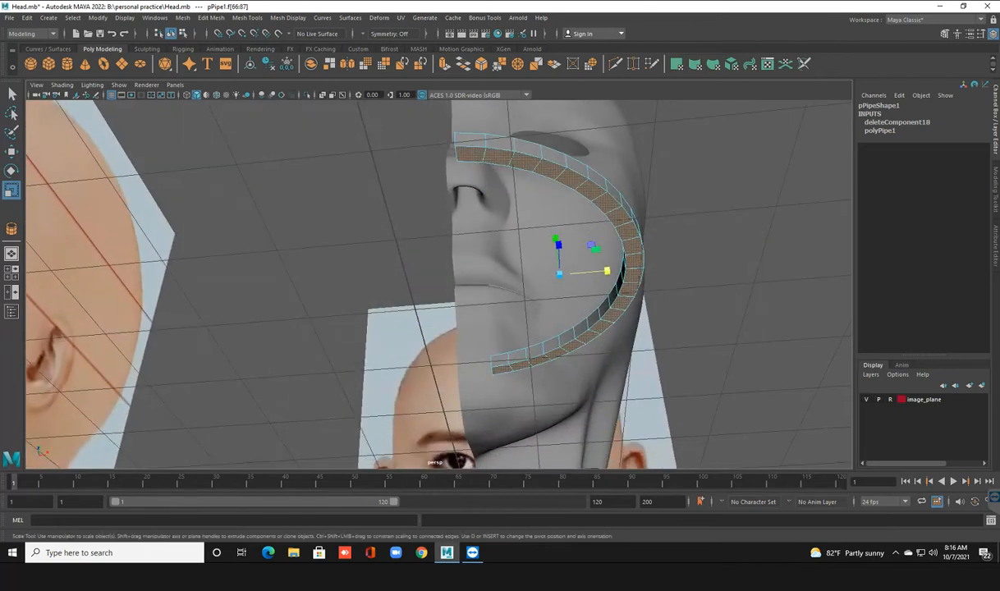
# Try extruding the underside faces with an offset of 0.032 and Keep Faces Together off, and undo the extrusion.
pyautogui.click(443, 63)
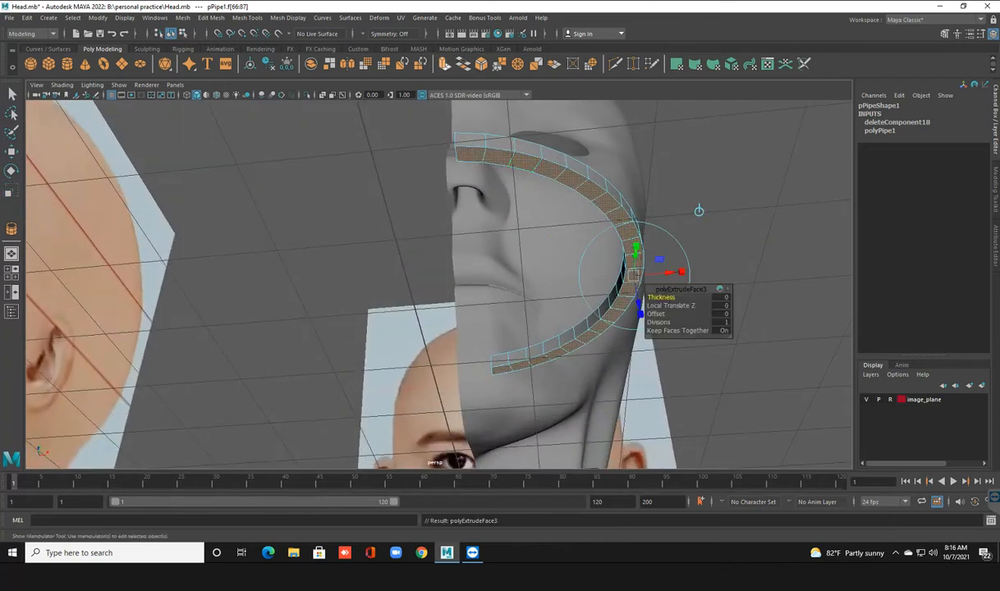
pyautogui.keyDown('alt'); pyautogui.moveTo(698, 211); pyautogui.dragTo(696, 202); pyautogui.keyUp('alt')
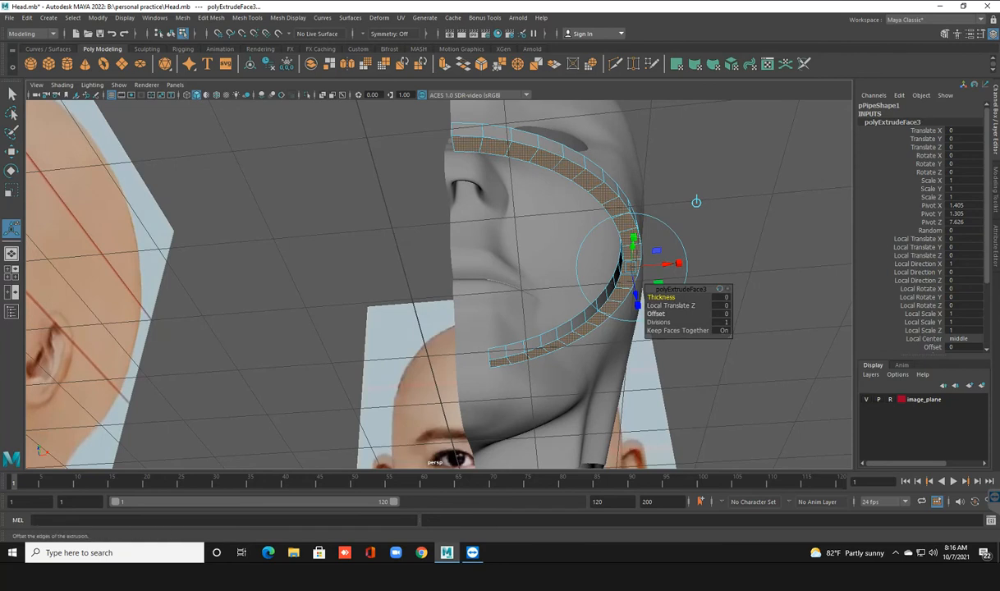
pyautogui.moveTo(656, 314); pyautogui.dragTo(669, 313)
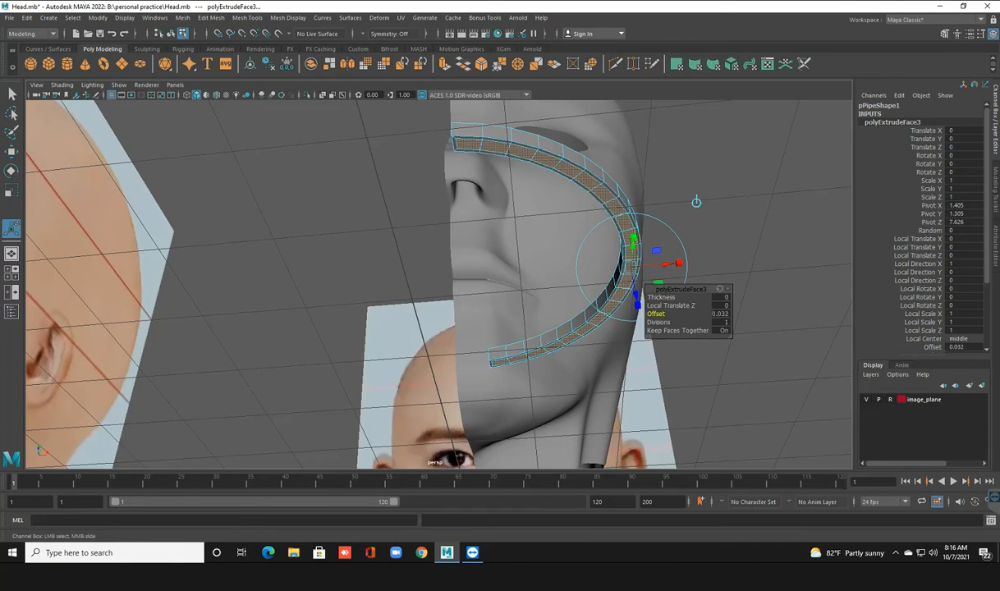
pyautogui.click(679, 331)
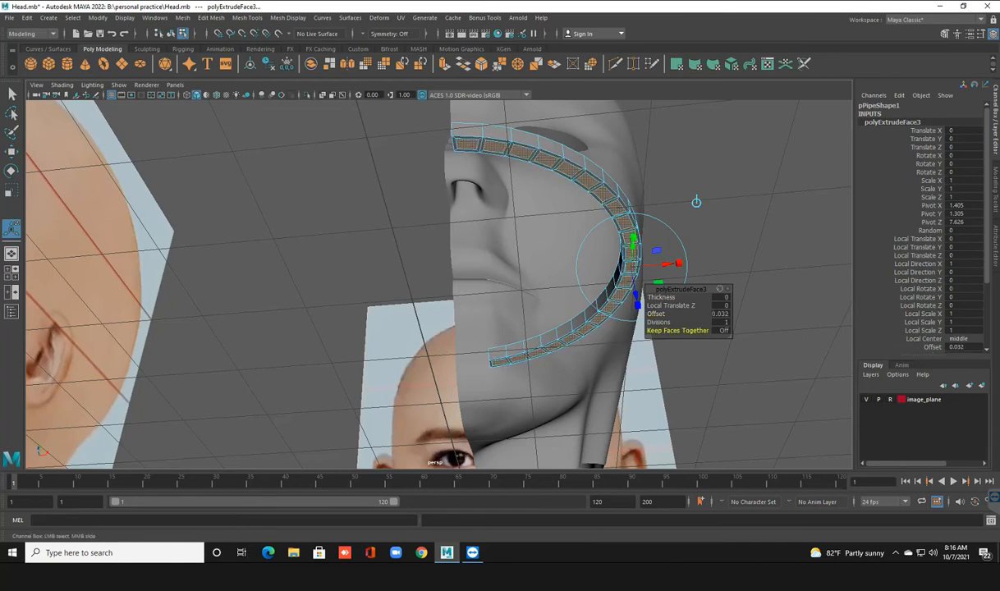
pyautogui.keyDown('alt'); pyautogui.moveTo(679, 330); pyautogui.dragTo(673, 321); pyautogui.keyUp('alt')
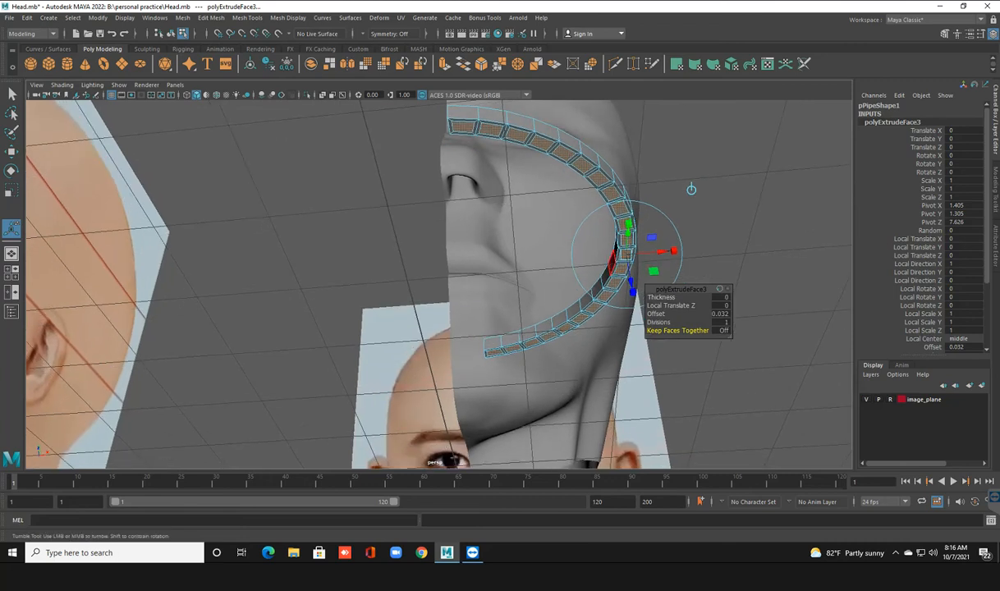
pyautogui.keyDown('alt'); pyautogui.moveTo(632, 283); pyautogui.dragTo(612, 286); pyautogui.keyUp('alt')
pyautogui.keyDown('alt'); pyautogui.moveTo(676, 237); pyautogui.dragTo(690, 202); pyautogui.keyUp('alt')
pyautogui.hotkey('ctrl', 'z')
pyautogui.hotkey('ctrl', 'z')
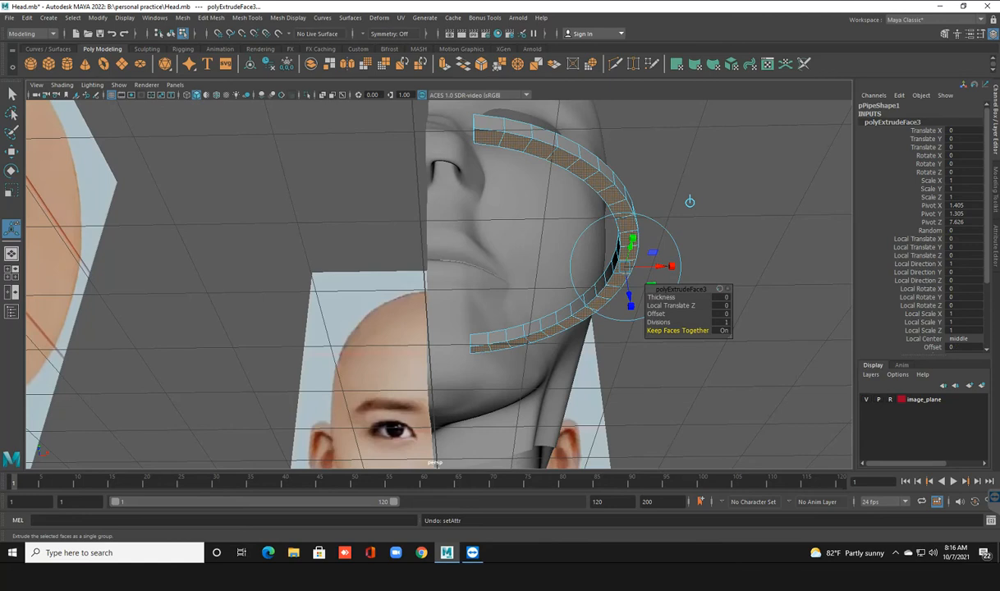
pyautogui.hotkey('ctrl', 'z')
# Extrude the outer bottom edges of the half ring with Keep Faces Together off.
pyautogui.rightClick(576, 156)
pyautogui.click(575, 126)
pyautogui.press('q')
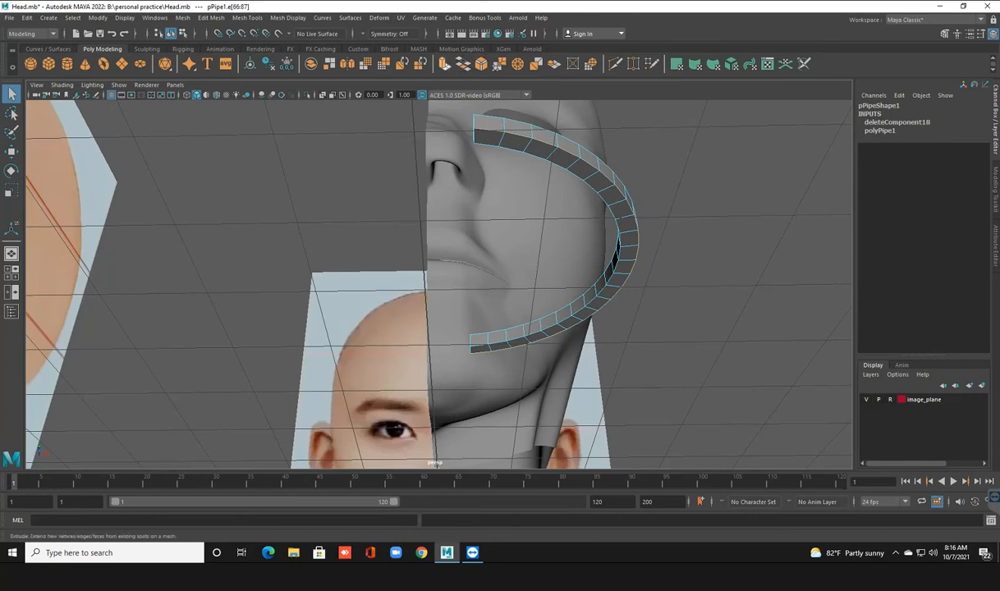
pyautogui.click(444, 64)
pyautogui.click(723, 331)
# Try an extrusion thickness of 0.181 with local Y and Z shifts of about 0.179 and 0.376, and undo them.
pyautogui.moveTo(656, 313); pyautogui.dragTo(709, 297)
pyautogui.hotkey('ctrl', 'z')
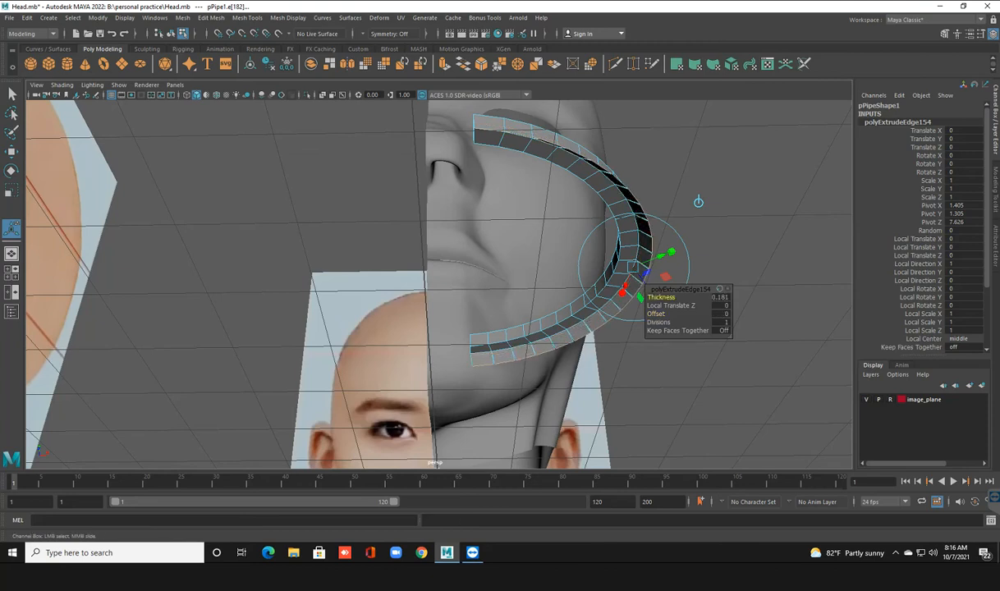
pyautogui.keyDown('alt'); pyautogui.moveTo(697, 201); pyautogui.dragTo(665, 217); pyautogui.keyUp('alt')
pyautogui.moveTo(632, 266)
pyautogui.mouseDown()
pyautogui.moveTo(621, 271)
pyautogui.moveTo(649, 261)
pyautogui.mouseUp()
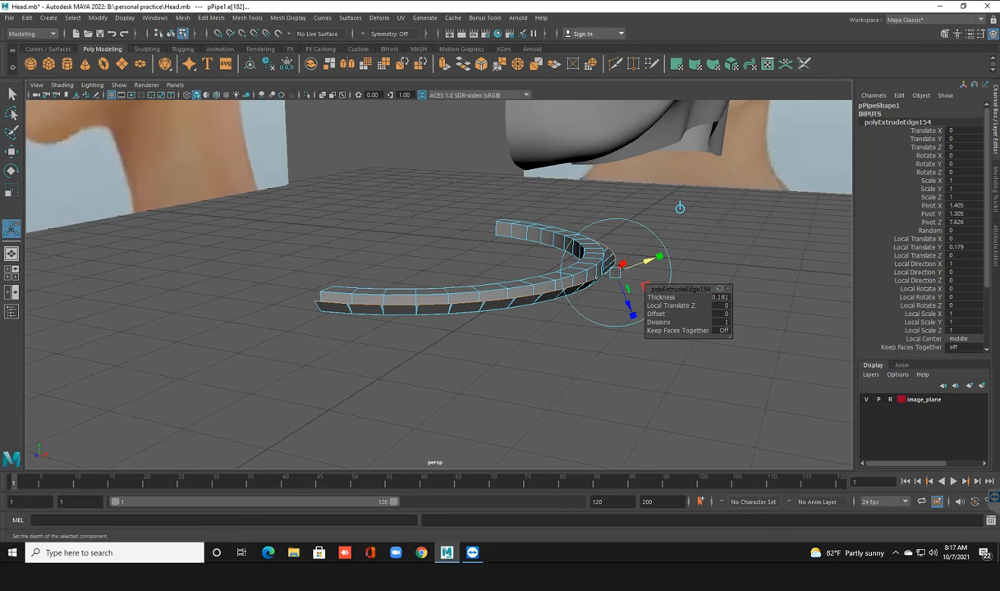
pyautogui.moveTo(627, 306); pyautogui.dragTo(643, 339)
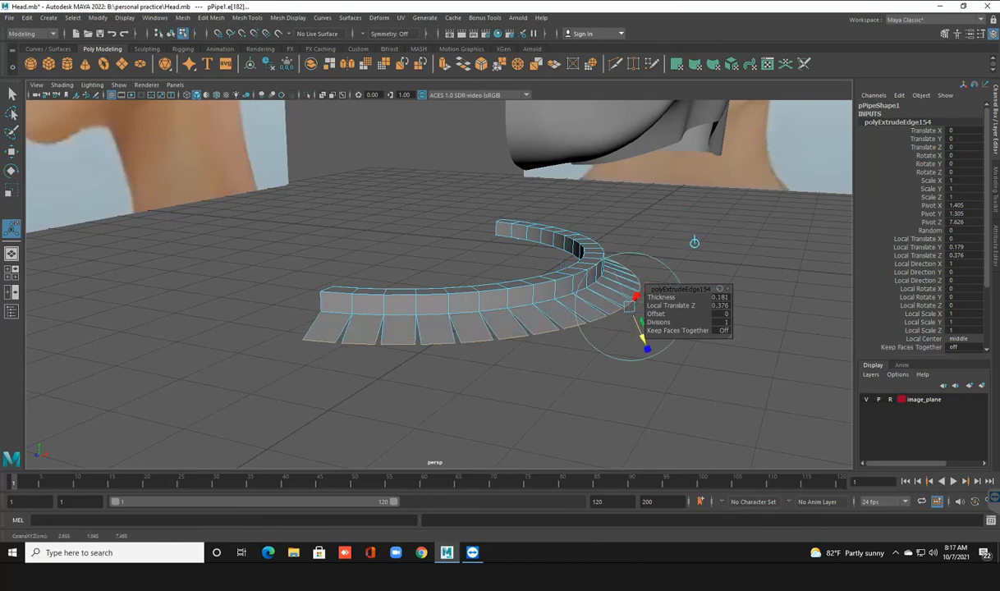
pyautogui.hotkey('ctrl', 'z')
pyautogui.hotkey('ctrl', 'z')
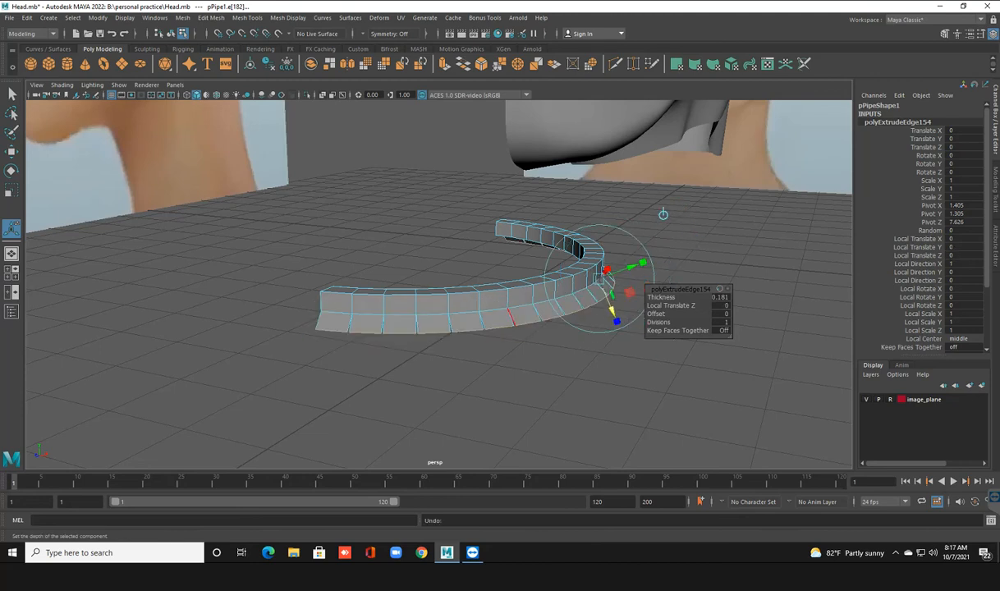
pyautogui.hotkey('ctrl', 'z')
# Try an offset of 0.256 on the edge extrusion, comparing Keep Faces Together on and off.
pyautogui.keyDown('alt'); pyautogui.moveTo(643, 338); pyautogui.dragTo(639, 276); pyautogui.keyUp('alt')
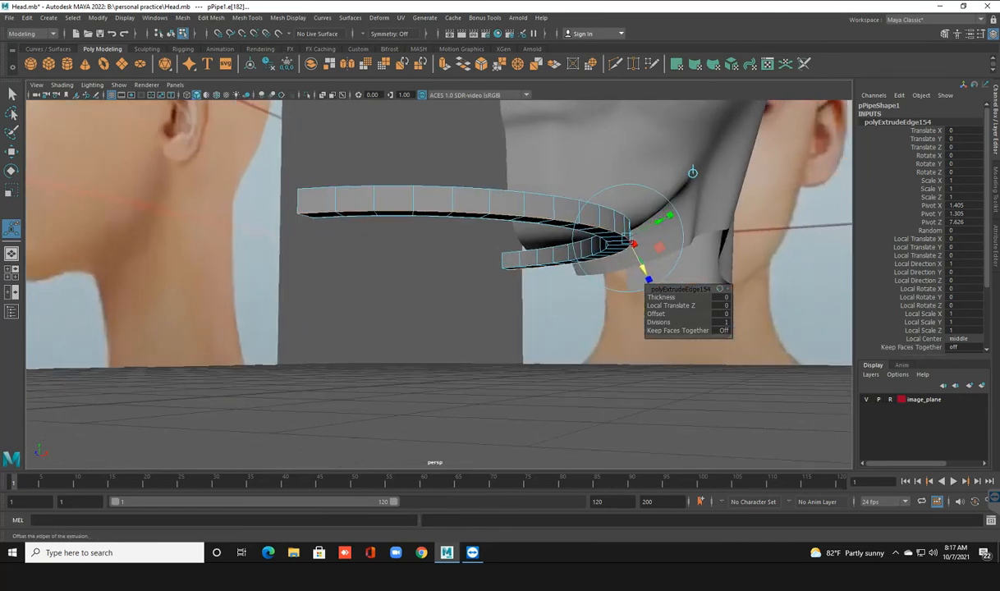
pyautogui.moveTo(656, 313)
pyautogui.mouseDown()
pyautogui.moveTo(681, 318)
pyautogui.moveTo(678, 293)
pyautogui.moveTo(681, 313)
pyautogui.moveTo(665, 314)
pyautogui.mouseUp()
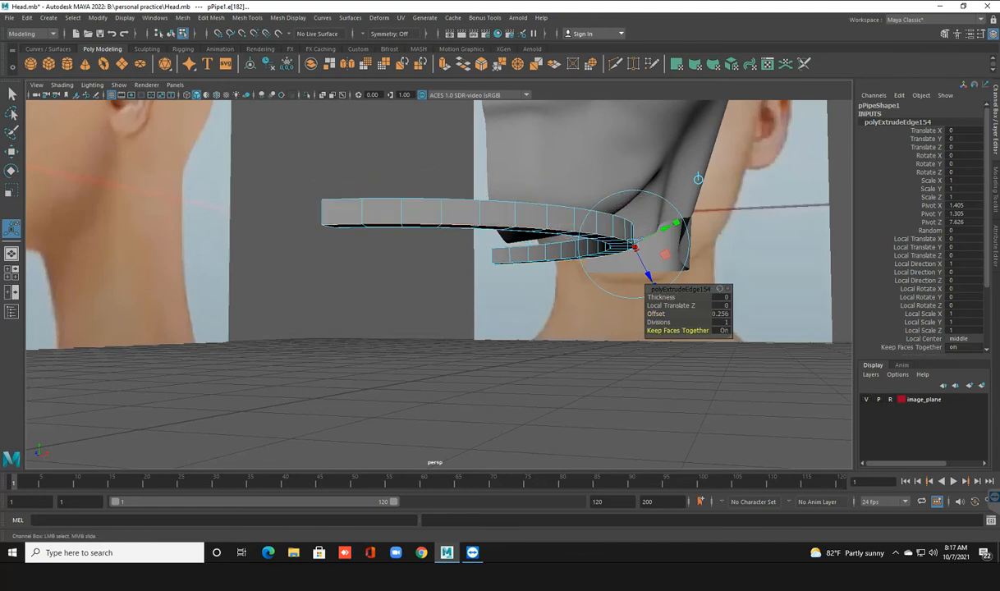
pyautogui.click(723, 331)
pyautogui.click(723, 330)
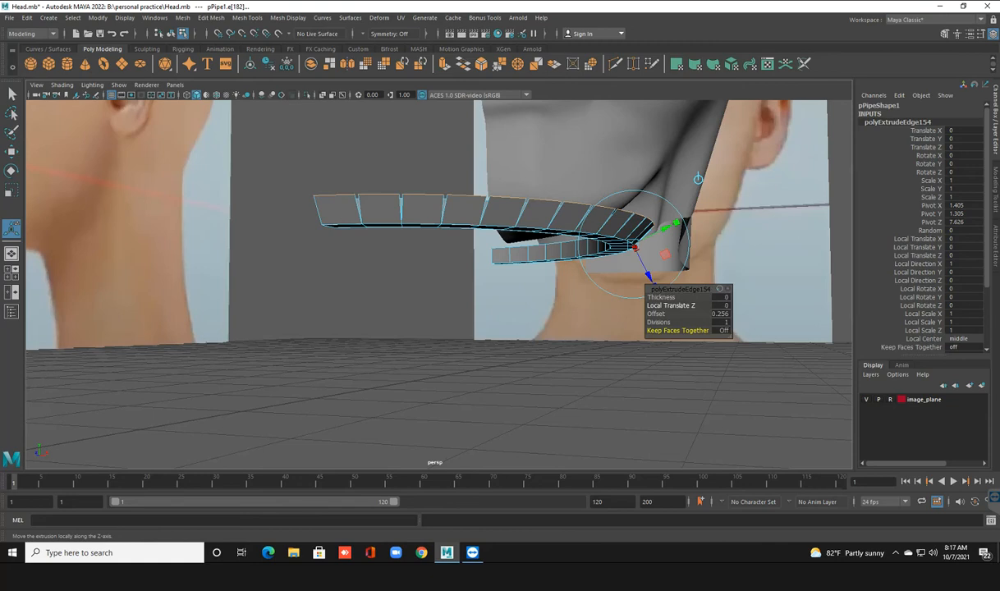
# Try the edge extrusion with a thickness of 0.17 and an offset of 0.
pyautogui.moveTo(662, 297); pyautogui.dragTo(767, 298)
pyautogui.moveTo(656, 314); pyautogui.dragTo(560, 314)
pyautogui.click(721, 314)
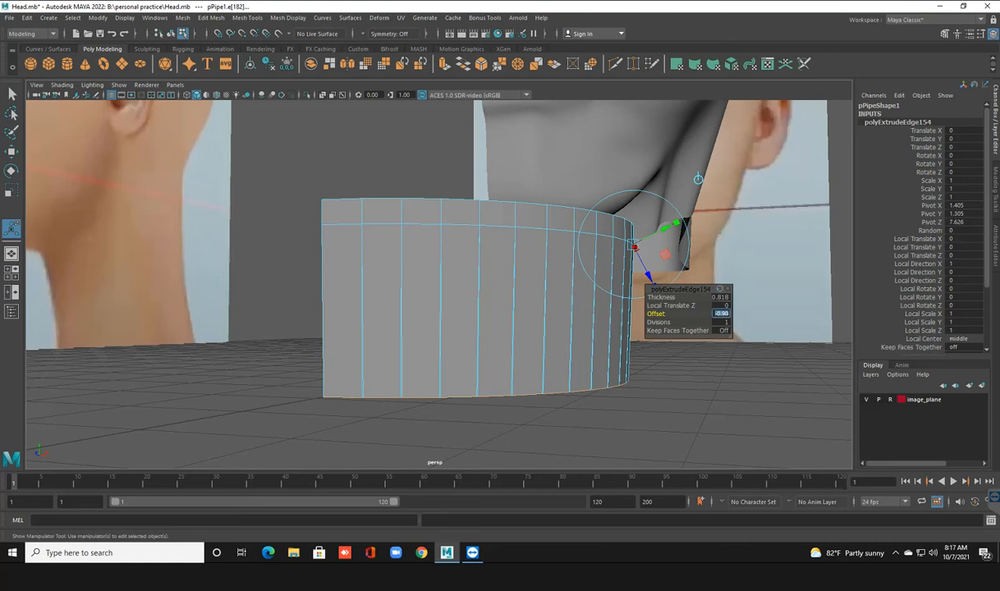
pyautogui.write('0')
pyautogui.press('Return')
pyautogui.scroll(-3, 649, 279)
pyautogui.keyDown('alt'); pyautogui.moveTo(641, 275); pyautogui.dragTo(624, 297); pyautogui.keyUp('alt')
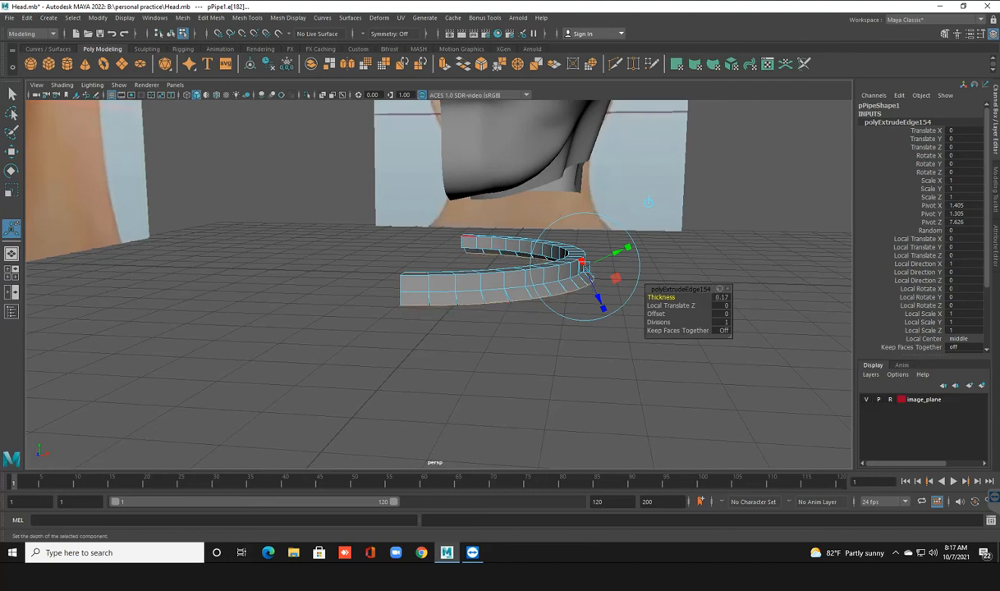
# Try shifting the extruded bottom edges by -0.017 in local Y, moving them slightly along X, and flattening them with a scale along X.
pyautogui.moveTo(626, 248); pyautogui.dragTo(617, 252)
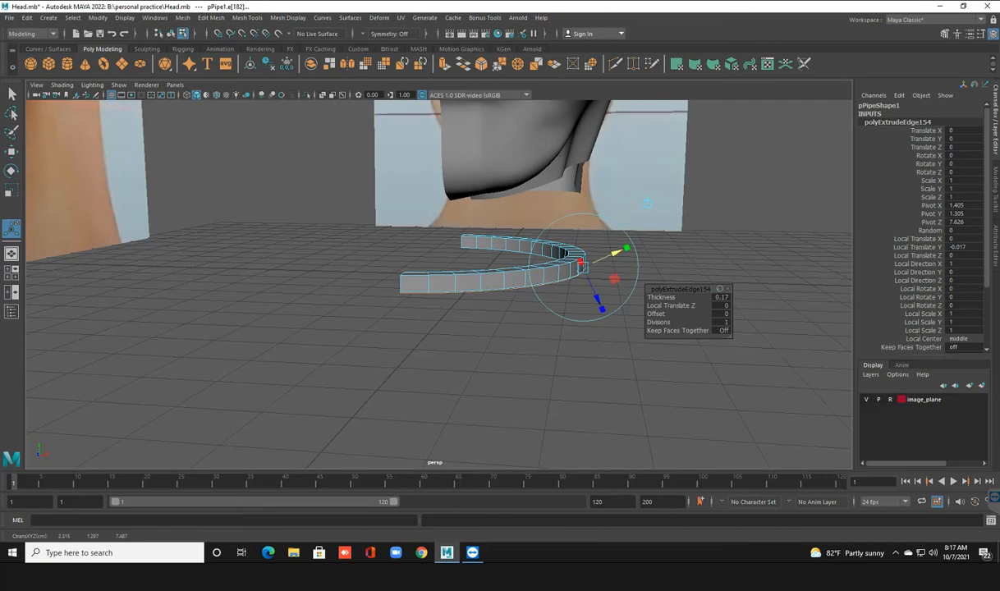
pyautogui.hotkey('ctrl', 'z')
pyautogui.press('w')
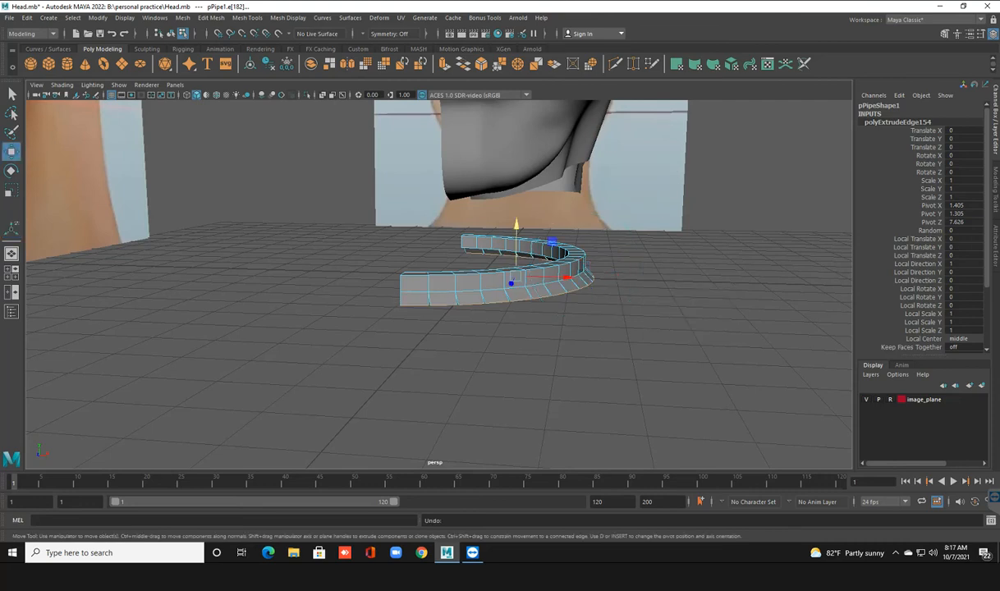
pyautogui.moveTo(566, 277); pyautogui.dragTo(559, 277)
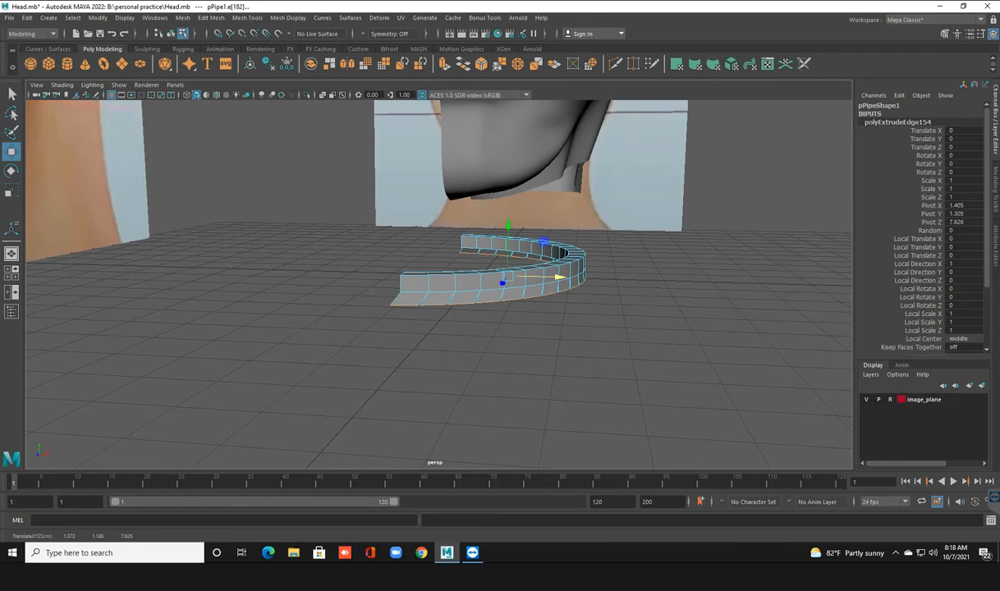
pyautogui.press('r')
pyautogui.moveTo(508, 231); pyautogui.dragTo(508, 230)
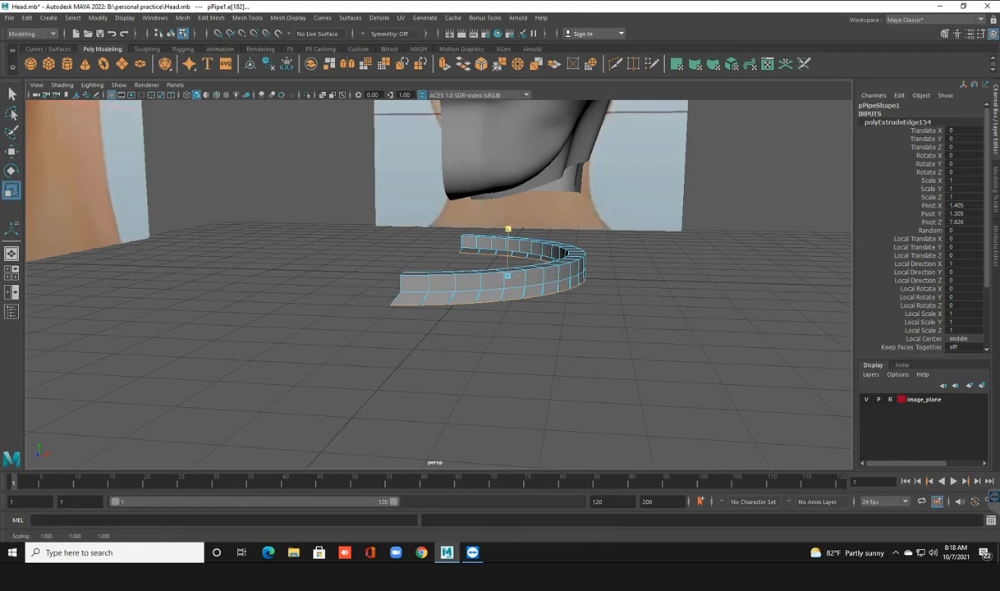
pyautogui.moveTo(555, 277); pyautogui.dragTo(507, 276)
# Undo the scaling, the edge move and the whole edge extrusion on the half ring.
pyautogui.hotkey('ctrl', 'z')
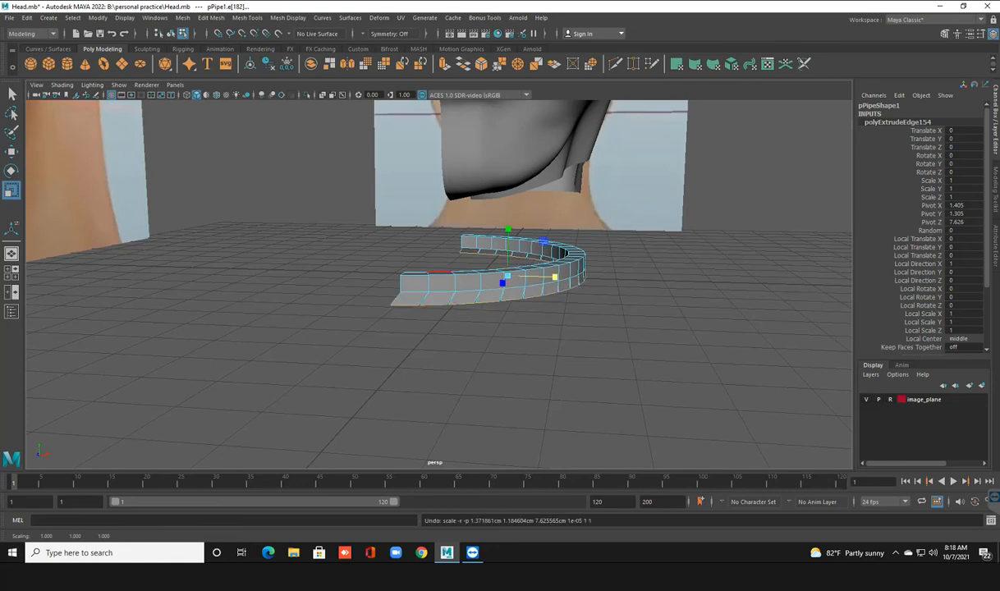
pyautogui.hotkey('ctrl', 'z')
pyautogui.hotkey('ctrl', 'z')
pyautogui.hotkey('ctrl', 'z')
pyautogui.hotkey('ctrl', 'z')
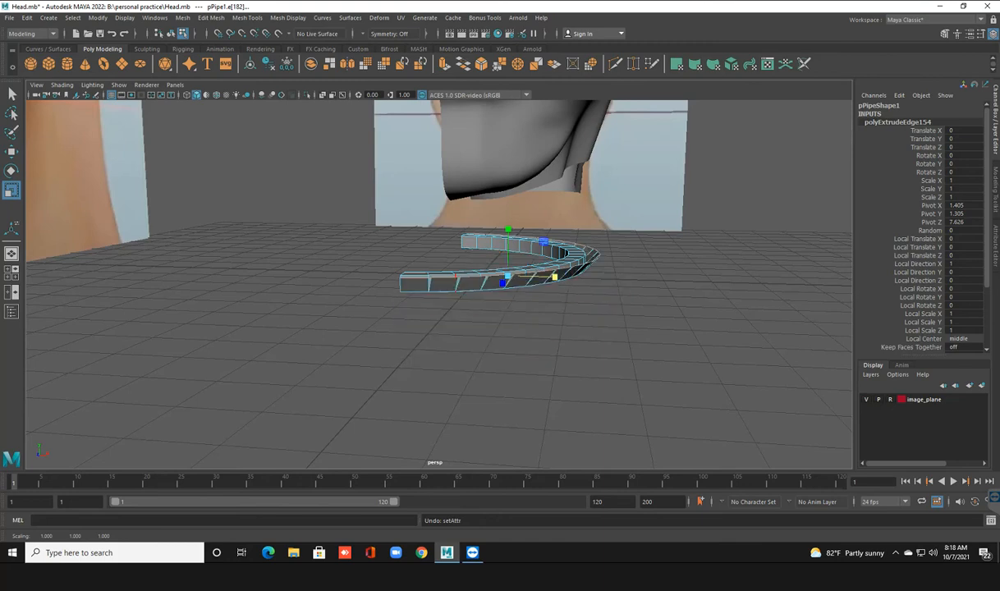
pyautogui.hotkey('ctrl', 'z')
pyautogui.hotkey('ctrl', 'z')
pyautogui.hotkey('ctrl', 'z')
pyautogui.hotkey('ctrl', 'z')
pyautogui.hotkey('ctrl', 'z')
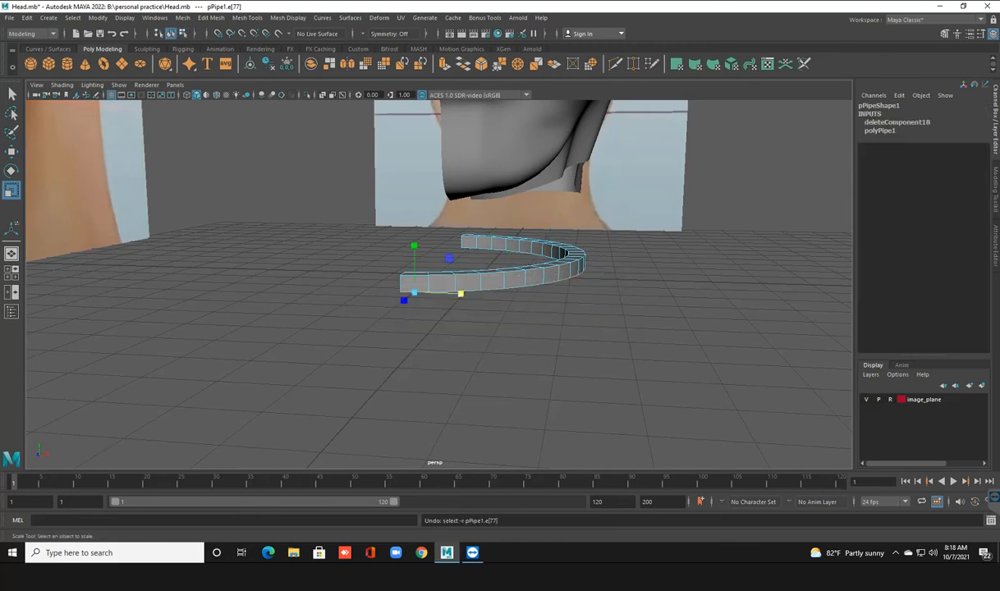
# Extrude the half ring's underside faces with an offset of 0.022 and Keep Faces Together off.
pyautogui.keyDown('alt'); pyautogui.moveTo(509, 329); pyautogui.dragTo(514, 237); pyautogui.keyUp('alt')
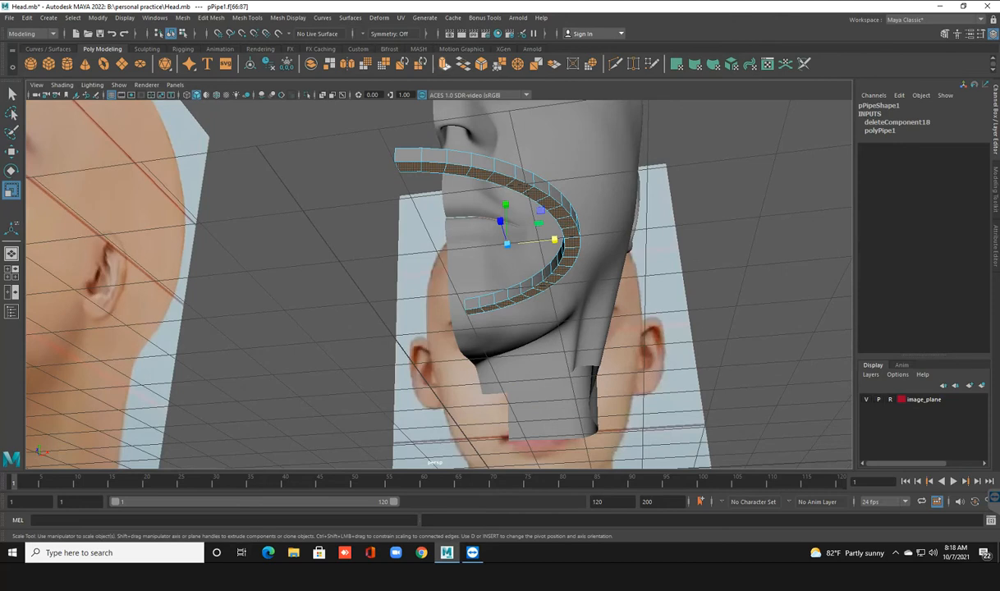
pyautogui.hotkey('ctrl', 'e')
pyautogui.moveTo(661, 313); pyautogui.dragTo(673, 314)
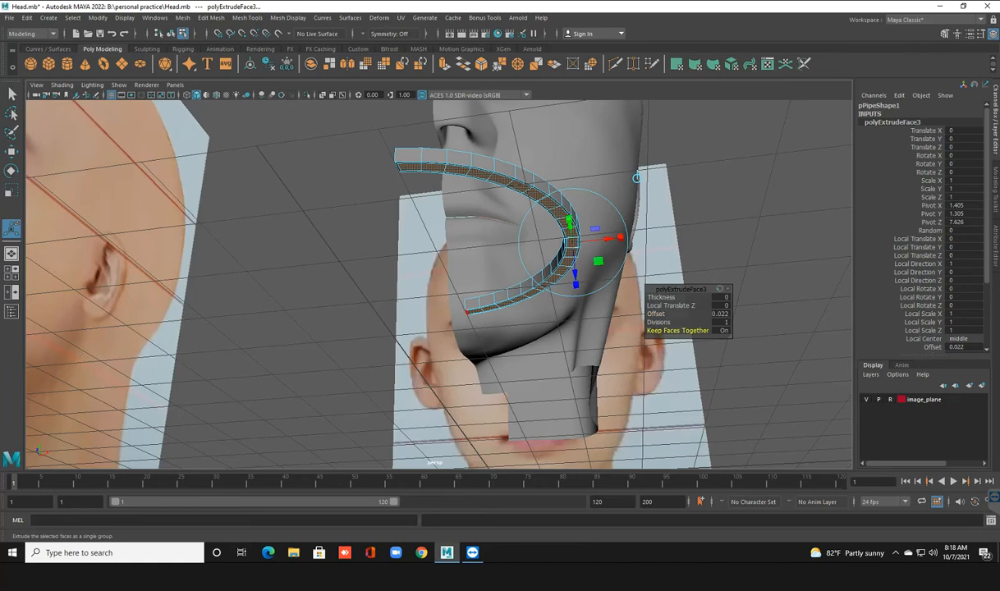
pyautogui.click(722, 330)
# Try extruding the inset underside faces with a thickness of 0.162, testing an offset of -0.002.
pyautogui.click(446, 67)
pyautogui.moveTo(661, 297); pyautogui.dragTo(725, 297)
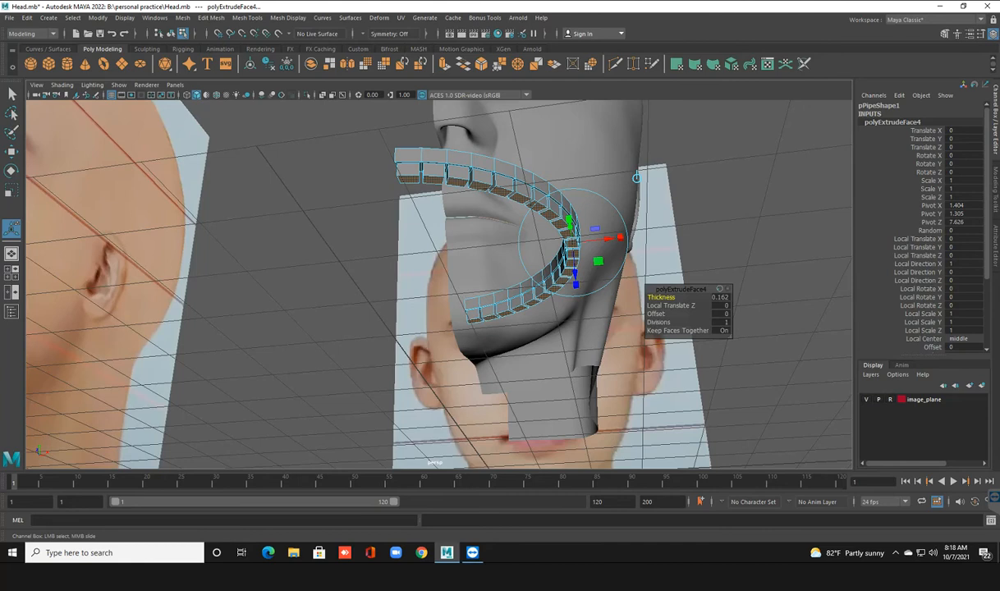
pyautogui.keyDown('alt'); pyautogui.moveTo(636, 177); pyautogui.dragTo(630, 275); pyautogui.keyUp('alt')
pyautogui.keyDown('alt'); pyautogui.moveTo(630, 275); pyautogui.dragTo(626, 178, button='middle'); pyautogui.keyUp('alt')
pyautogui.keyDown('alt'); pyautogui.moveTo(626, 178); pyautogui.dragTo(562, 127); pyautogui.keyUp('alt')
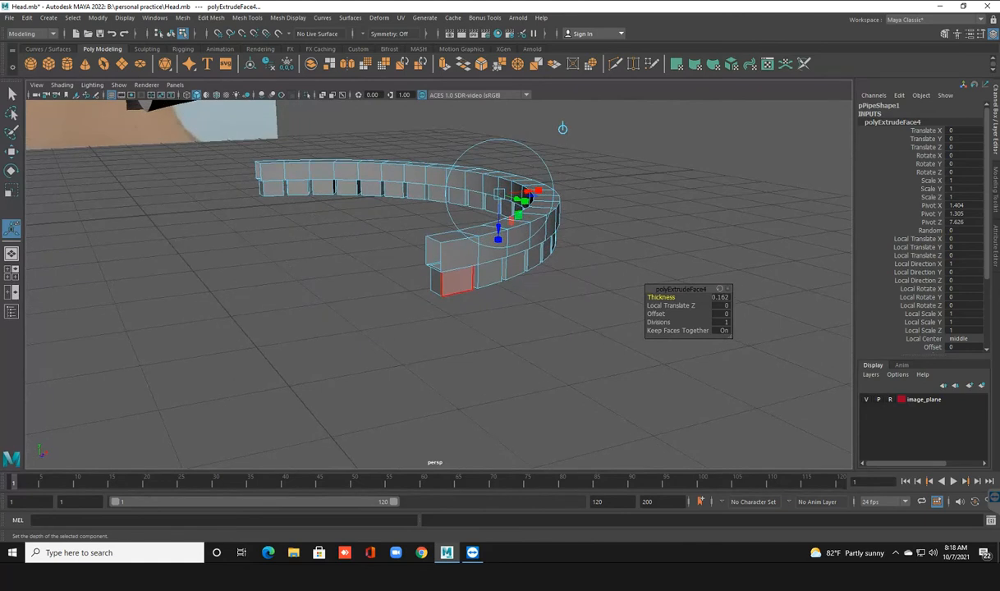
pyautogui.moveTo(656, 314)
pyautogui.mouseDown()
pyautogui.moveTo(668, 313)
pyautogui.moveTo(649, 313)
pyautogui.mouseUp()
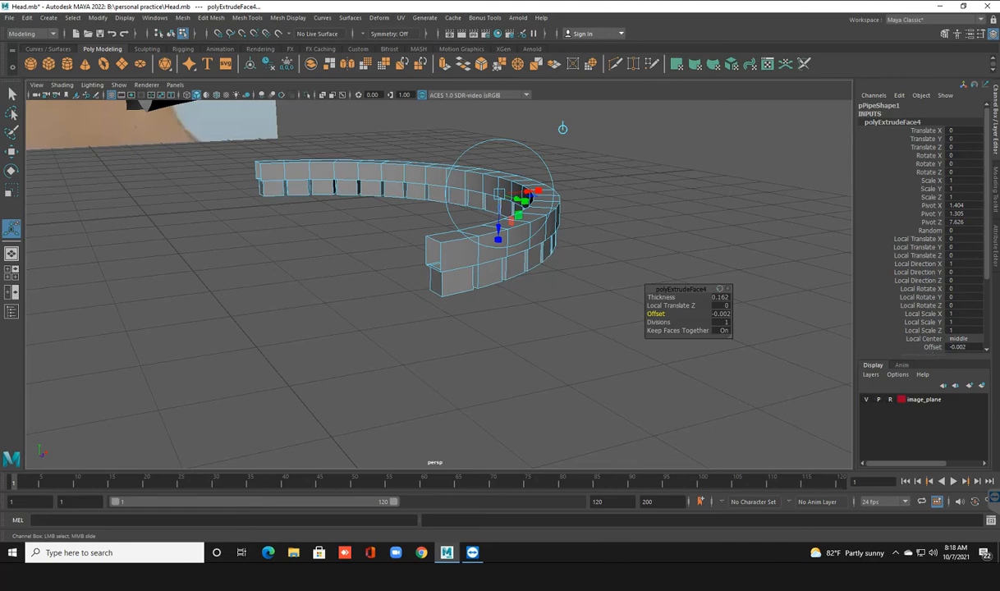
pyautogui.hotkey('ctrl', 'z')
# Try scaling the extruded underside faces along Z, and undo the scaling together with the extrusion.
pyautogui.press('r')
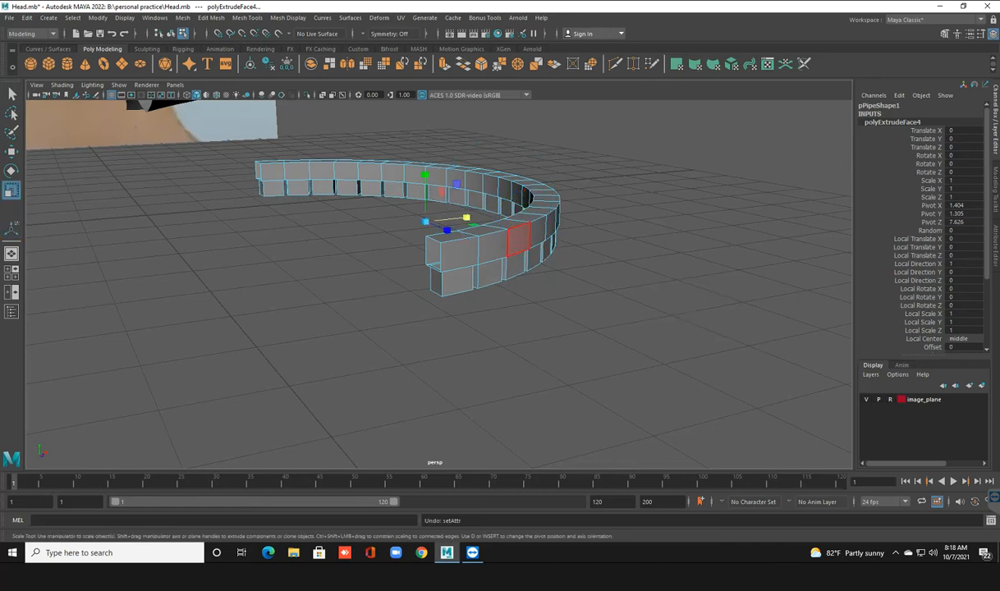
pyautogui.moveTo(446, 231); pyautogui.dragTo(442, 229)
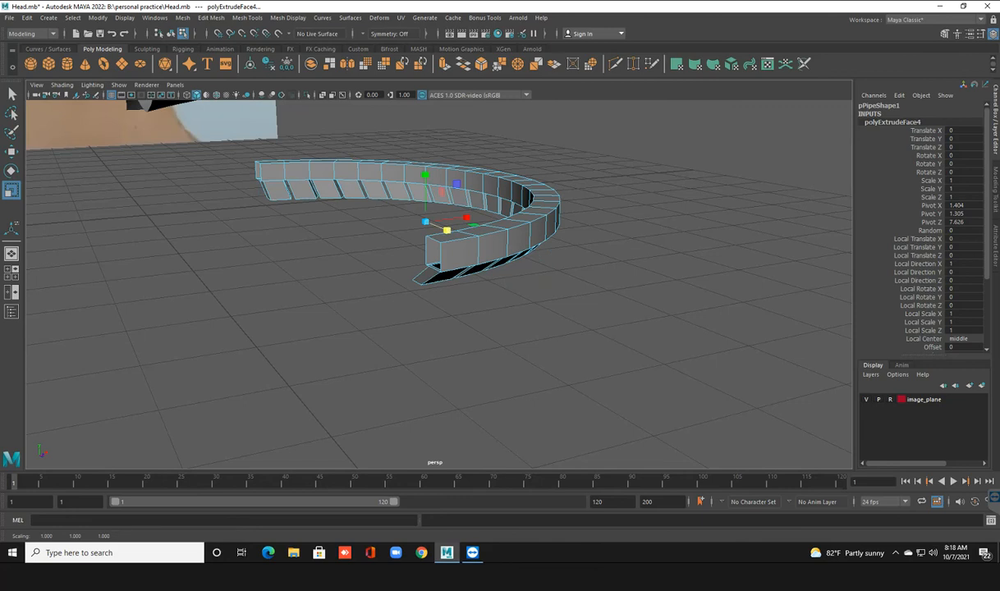
pyautogui.hotkey('ctrl', 'z')
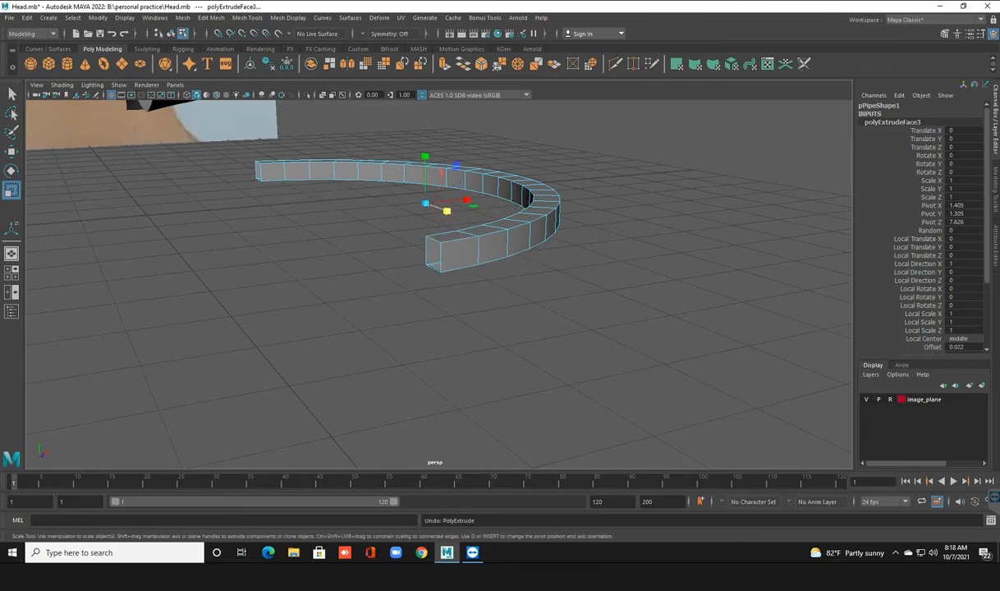
# Extrude the inset underside faces outward by 0.093 in local Z, and extrude them again by 0.01.
pyautogui.keyDown('alt'); pyautogui.moveTo(456, 251); pyautogui.dragTo(409, 163); pyautogui.keyUp('alt')
pyautogui.hotkey('ctrl', 'e')
pyautogui.moveTo(522, 290)
pyautogui.mouseDown()
pyautogui.moveTo(521, 330)
pyautogui.moveTo(520, 282)
pyautogui.mouseUp()
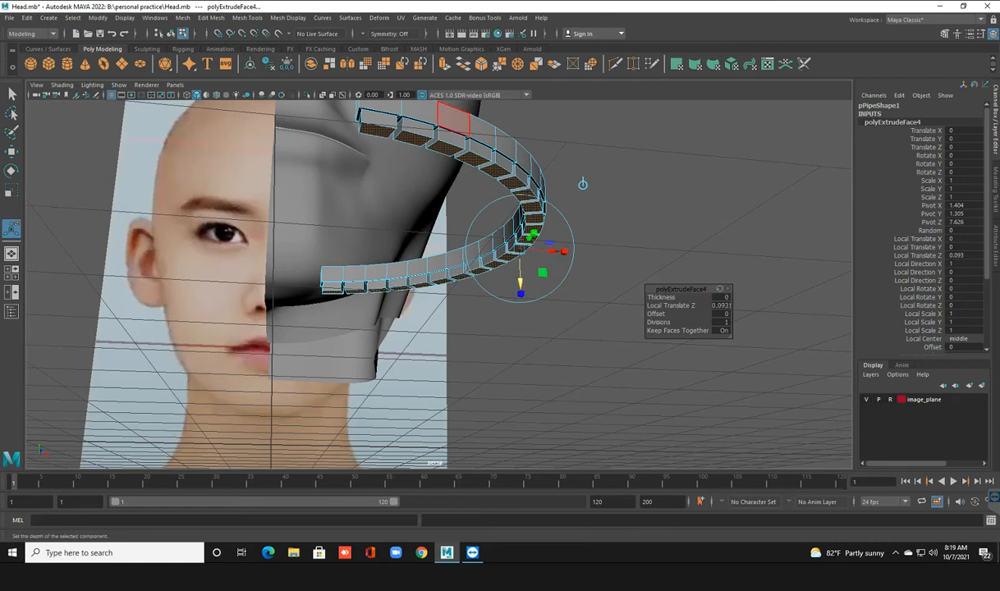
pyautogui.hotkey('ctrl', 'e')
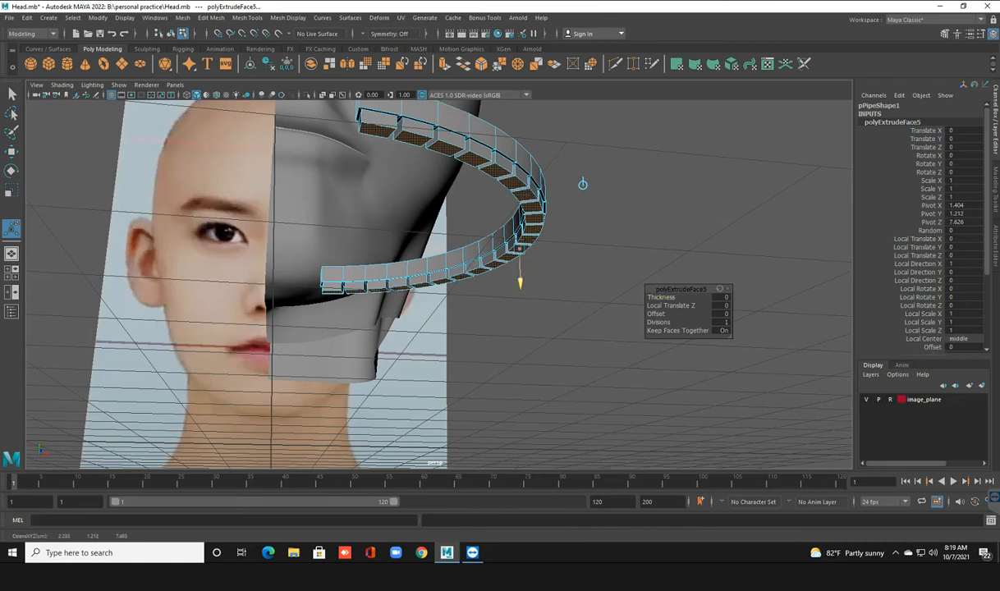
pyautogui.moveTo(520, 280); pyautogui.dragTo(520, 285)
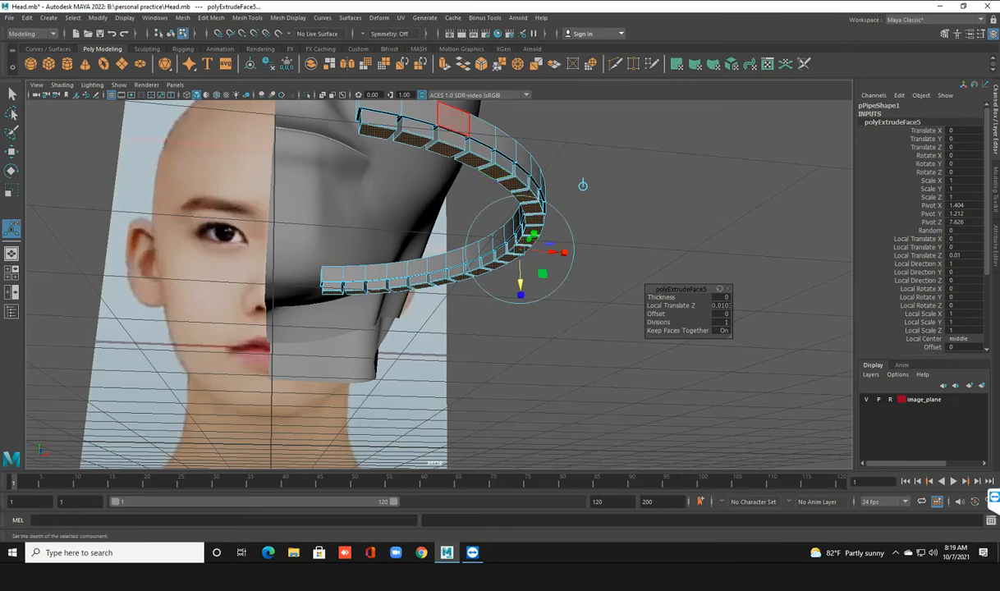
# Return to object mode and preview the half ring with its extruded blocks smoothed.
pyautogui.moveTo(427, 111); pyautogui.dragTo(467, 90, button='right')
pyautogui.click(603, 160)
pyautogui.keyDown('alt'); pyautogui.moveTo(603, 160); pyautogui.dragTo(572, 224); pyautogui.keyUp('alt')
pyautogui.click(468, 259)
pyautogui.press('3')
pyautogui.click(558, 280)
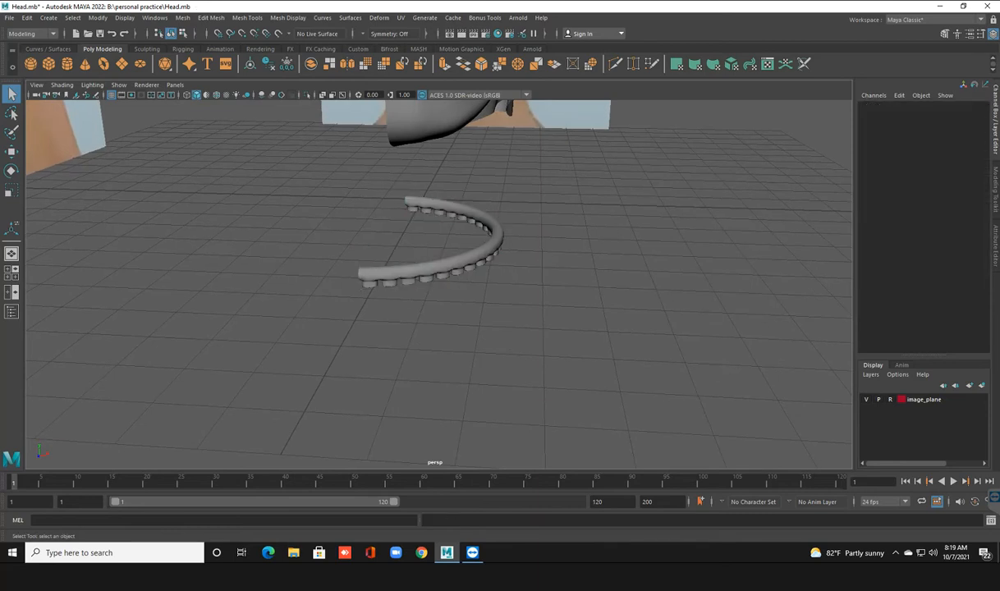
# Select the border edges at both open ends of the half ring and fill the holes.
pyautogui.scroll(4, 558, 279)
pyautogui.keyDown('alt'); pyautogui.moveTo(493, 279); pyautogui.dragTo(562, 221); pyautogui.keyUp('alt')
pyautogui.scroll(4, 558, 246)
pyautogui.scroll(-3, 560, 220)
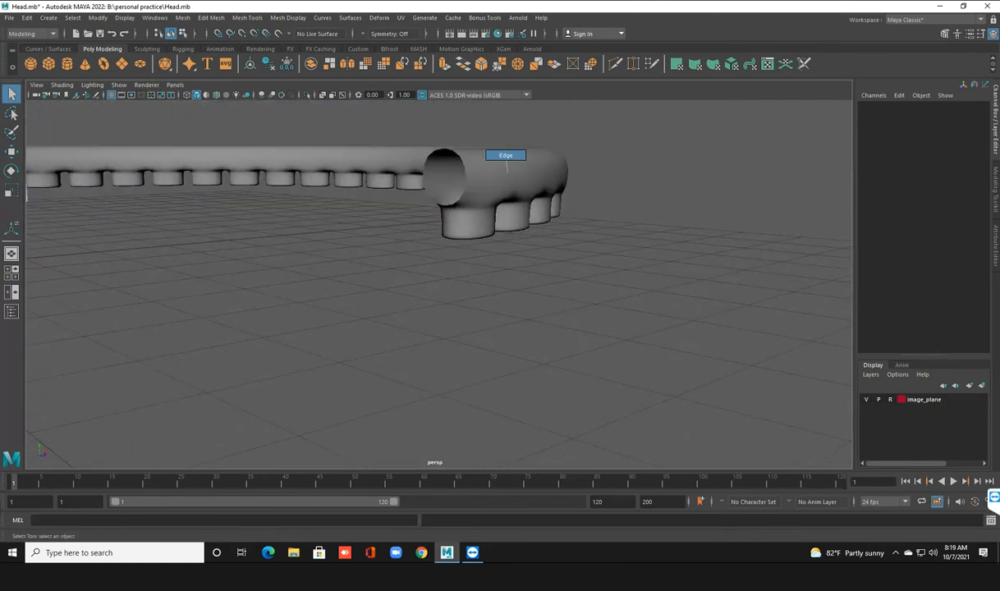
pyautogui.click(485, 155)
pyautogui.click(464, 175)
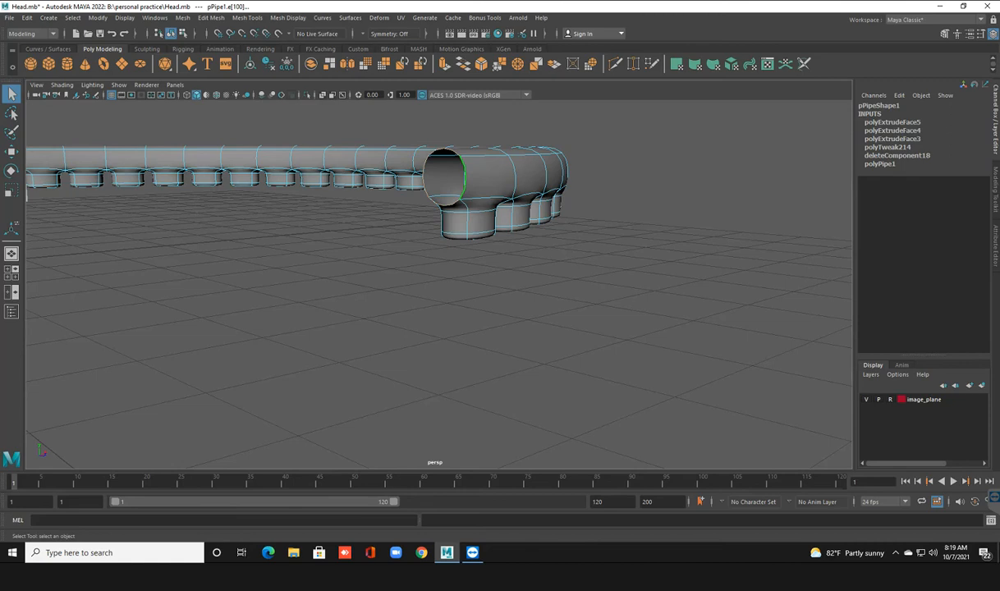
pyautogui.scroll(-4, 439, 190)
pyautogui.keyDown('alt'); pyautogui.moveTo(340, 191); pyautogui.dragTo(399, 190); pyautogui.keyUp('alt')
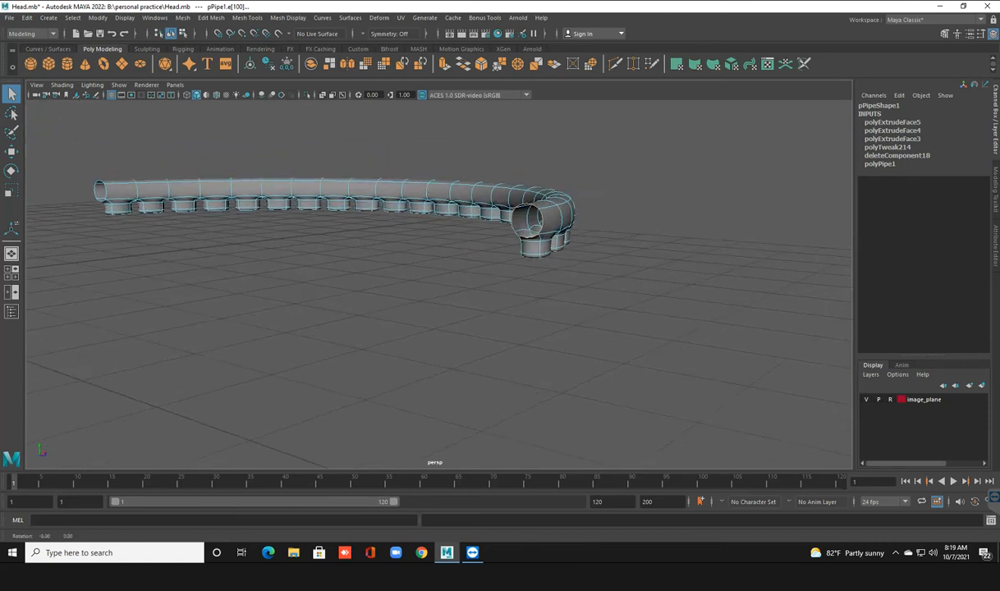
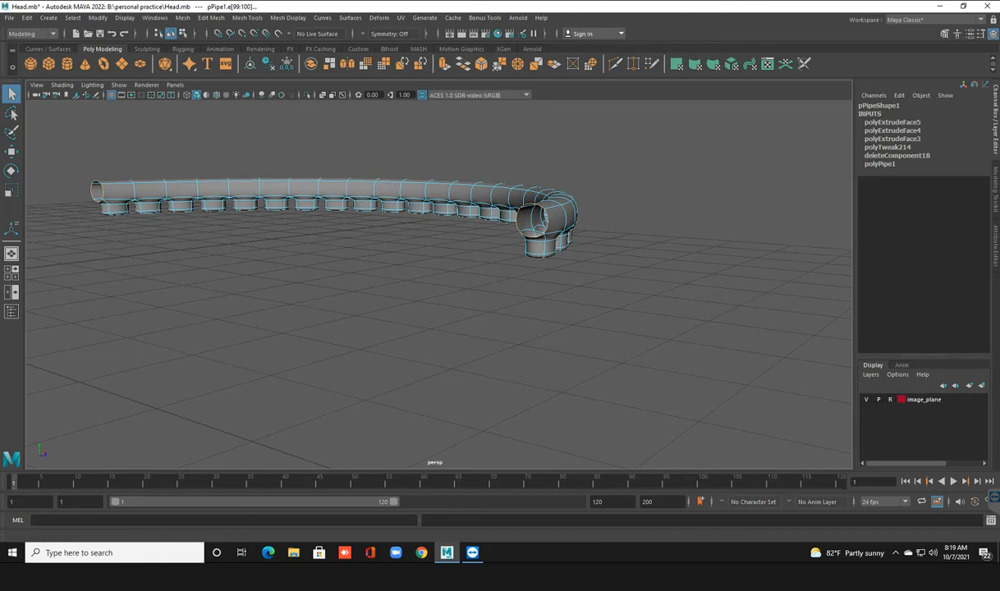
pyautogui.keyDown('shift'); pyautogui.moveTo(482, 192); pyautogui.dragTo(464, 328, button='right'); pyautogui.keyUp('shift')
pyautogui.scroll(-3, 464, 328)
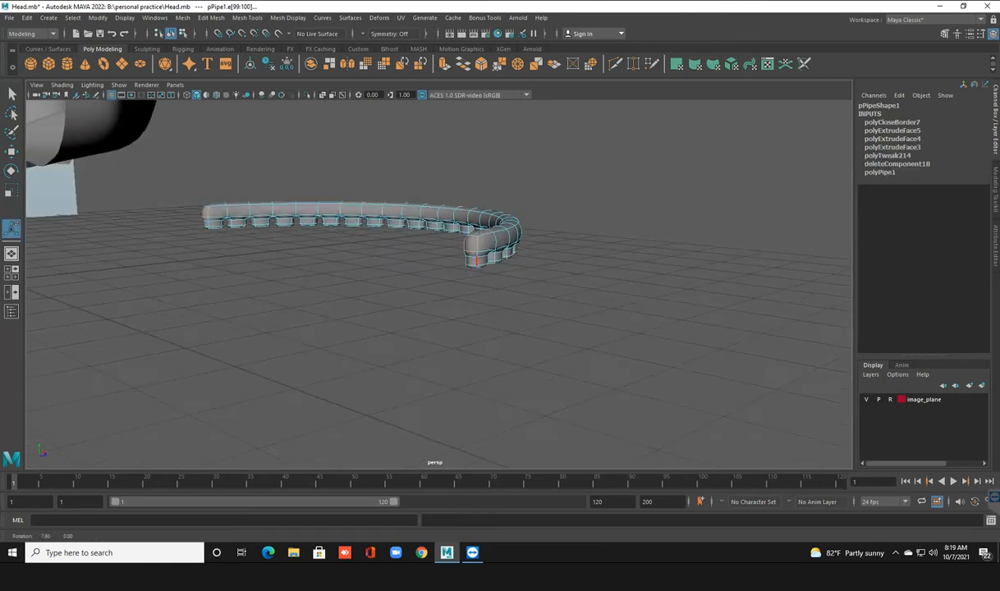
# Try inserting an edge loop near the far end of the smoothed half ring.
pyautogui.keyDown('alt'); pyautogui.moveTo(464, 328); pyautogui.dragTo(370, 331); pyautogui.keyUp('alt')
pyautogui.scroll(2, 369, 331)
pyautogui.keyDown('alt'); pyautogui.moveTo(370, 330); pyautogui.dragTo(456, 331, button='middle'); pyautogui.keyUp('alt')
pyautogui.keyDown('alt'); pyautogui.moveTo(455, 331); pyautogui.dragTo(453, 313); pyautogui.keyUp('alt')
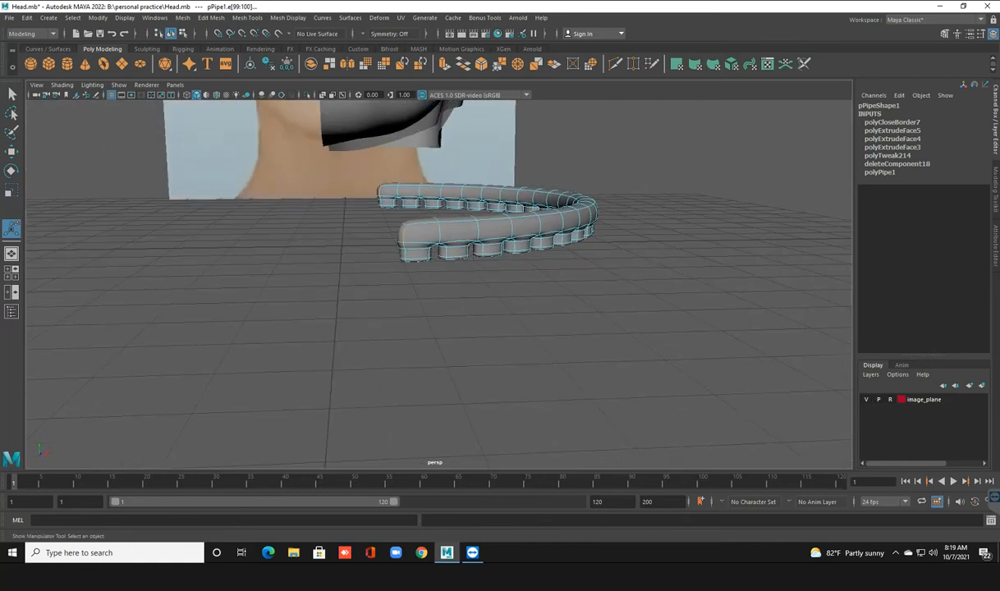
pyautogui.scroll(3, 453, 314)
pyautogui.moveTo(414, 207); pyautogui.dragTo(388, 201, button='right')
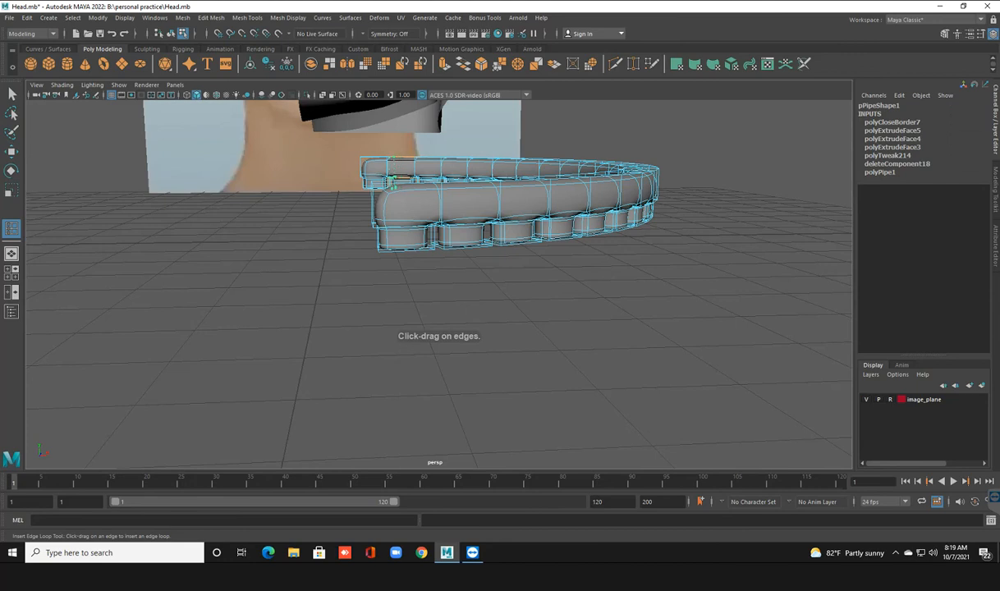
pyautogui.click(387, 182)
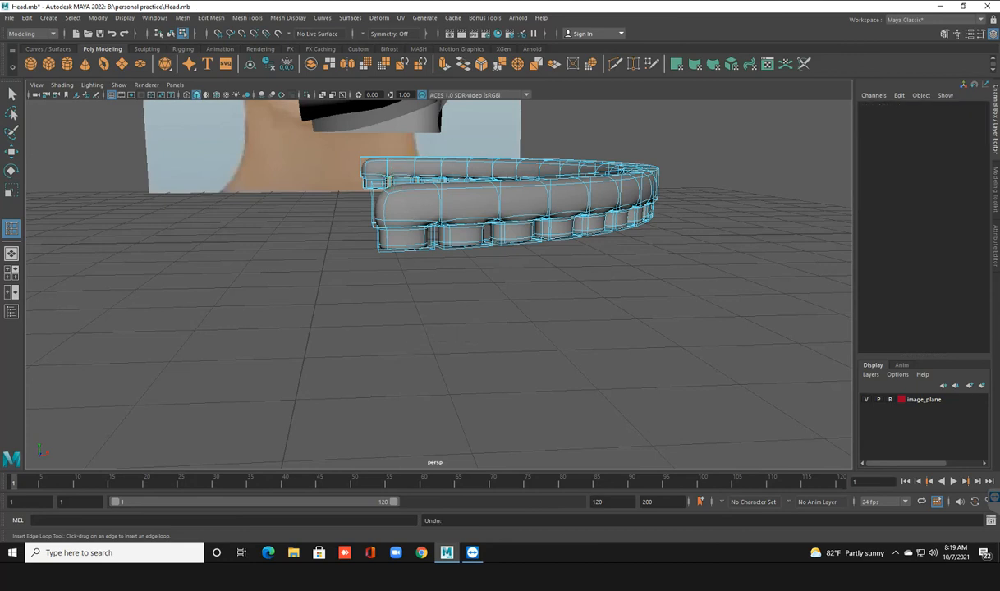
# Turn off the smooth preview and insert an edge loop close to each end of the half ring.
pyautogui.press('1')
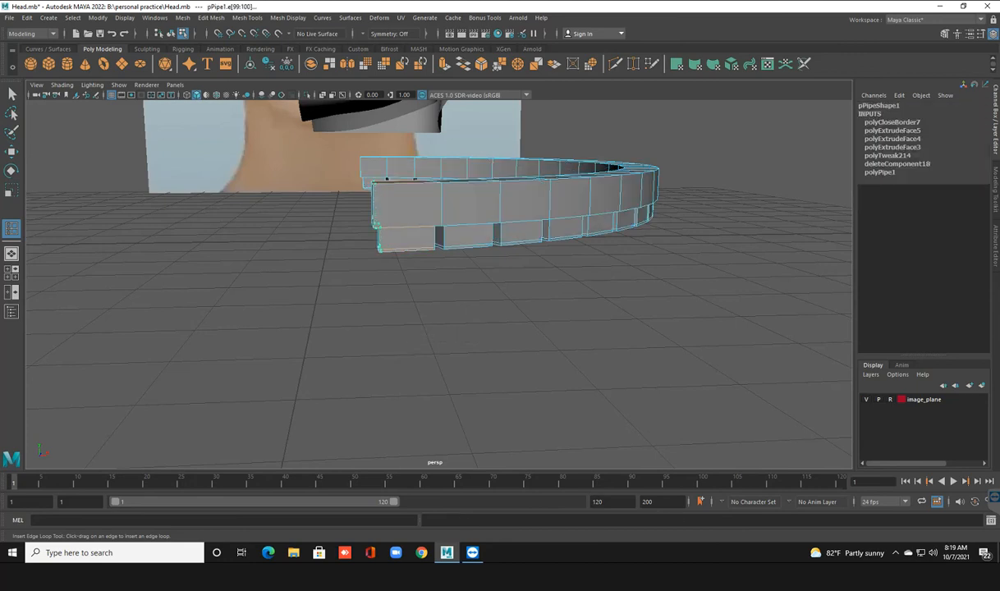
pyautogui.click(375, 222)
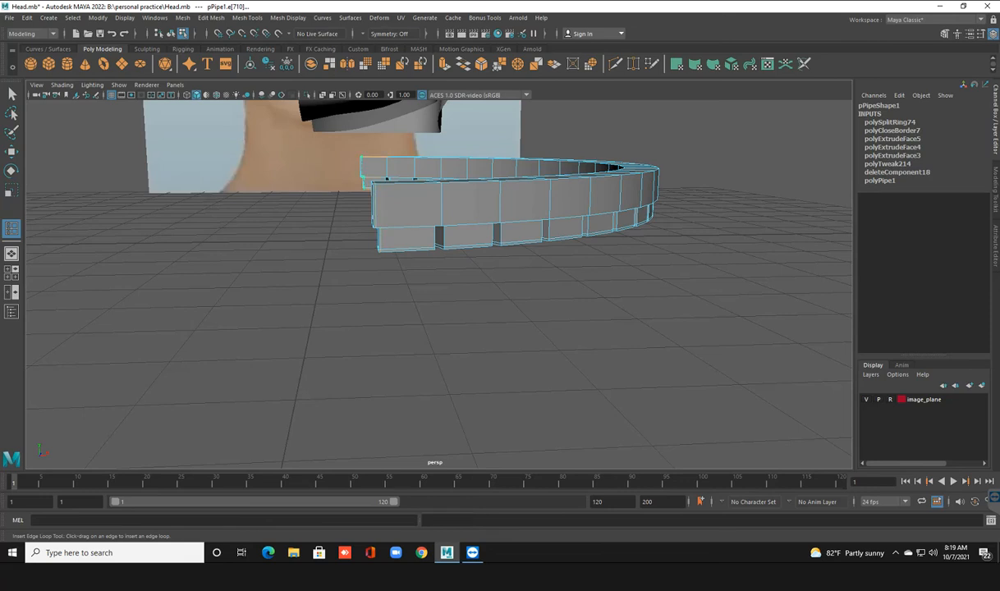
pyautogui.click(387, 179)
# Insert an edge loop along the half ring's band, just above the extruded blocks, and leave the Insert Edge Loop tool.
pyautogui.keyDown('alt'); pyautogui.moveTo(443, 296); pyautogui.dragTo(444, 214); pyautogui.keyUp('alt')
pyautogui.keyDown('alt'); pyautogui.moveTo(443, 213); pyautogui.dragTo(443, 267, button='middle'); pyautogui.keyUp('alt')
pyautogui.keyDown('alt'); pyautogui.moveTo(443, 267); pyautogui.dragTo(443, 230); pyautogui.keyUp('alt')
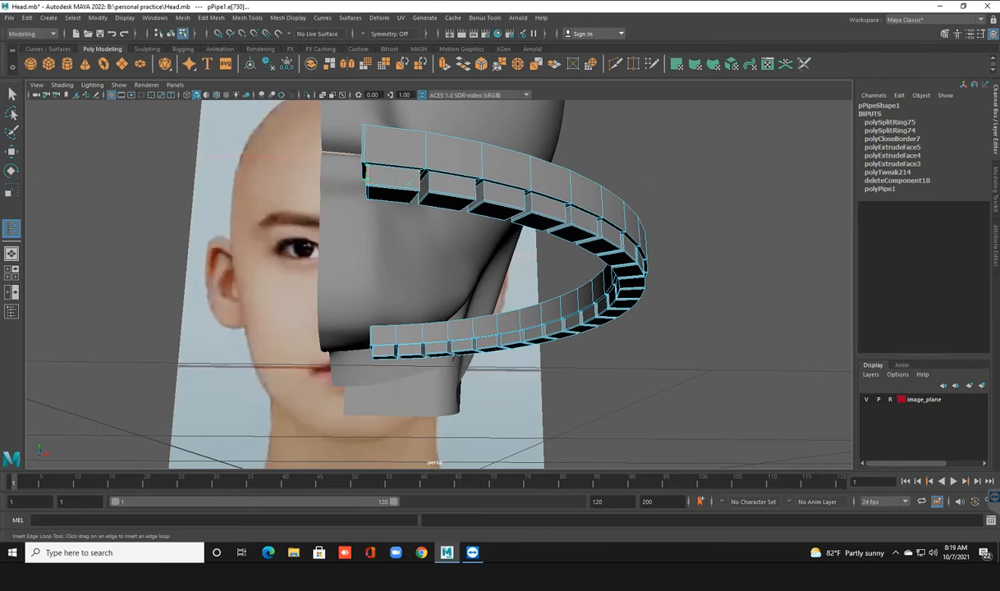
pyautogui.click(393, 182)
pyautogui.hotkey('ctrl', 'z')
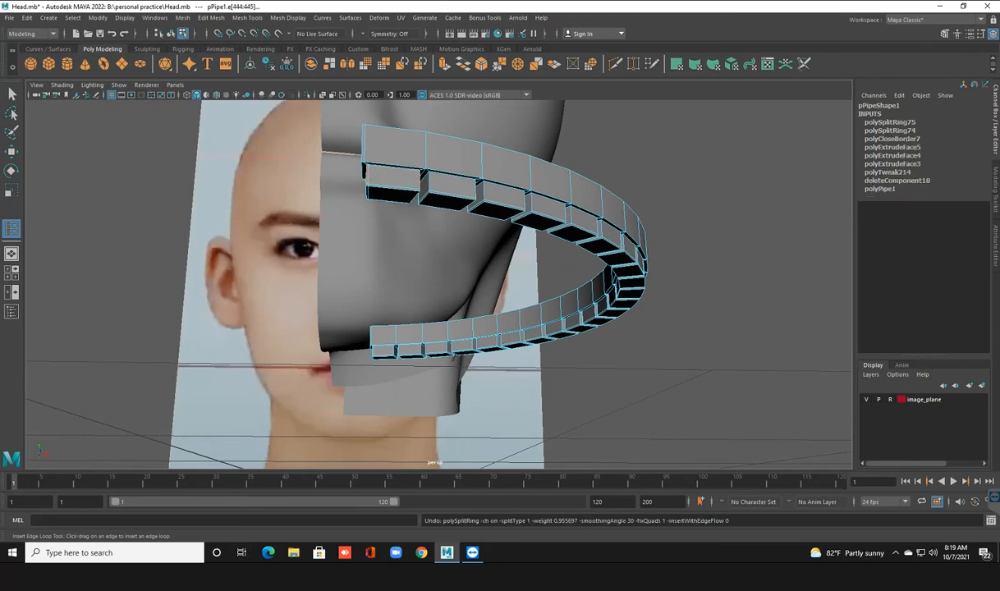
pyautogui.moveTo(426, 161); pyautogui.dragTo(426, 165)
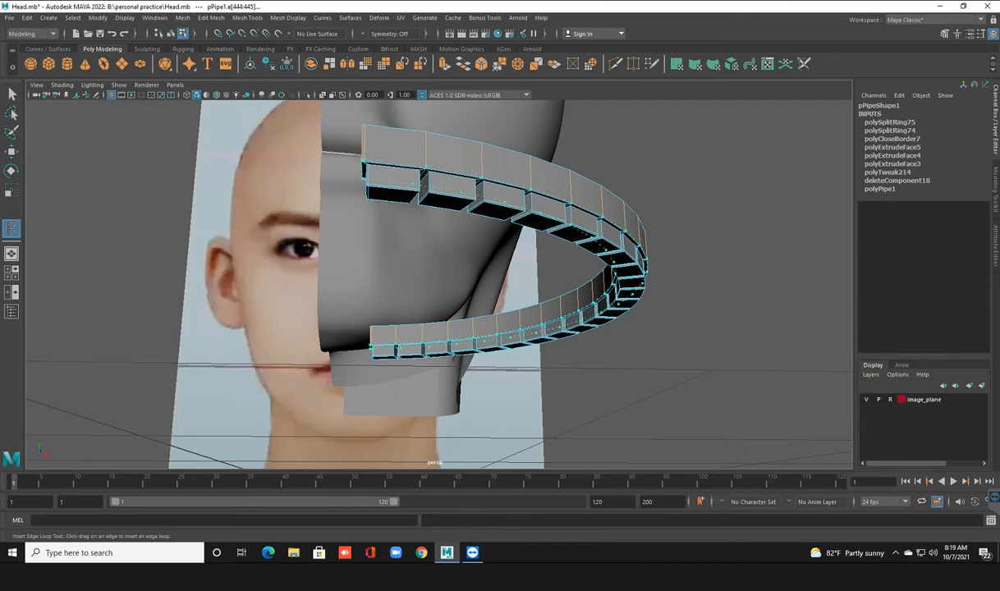
pyautogui.press('q')
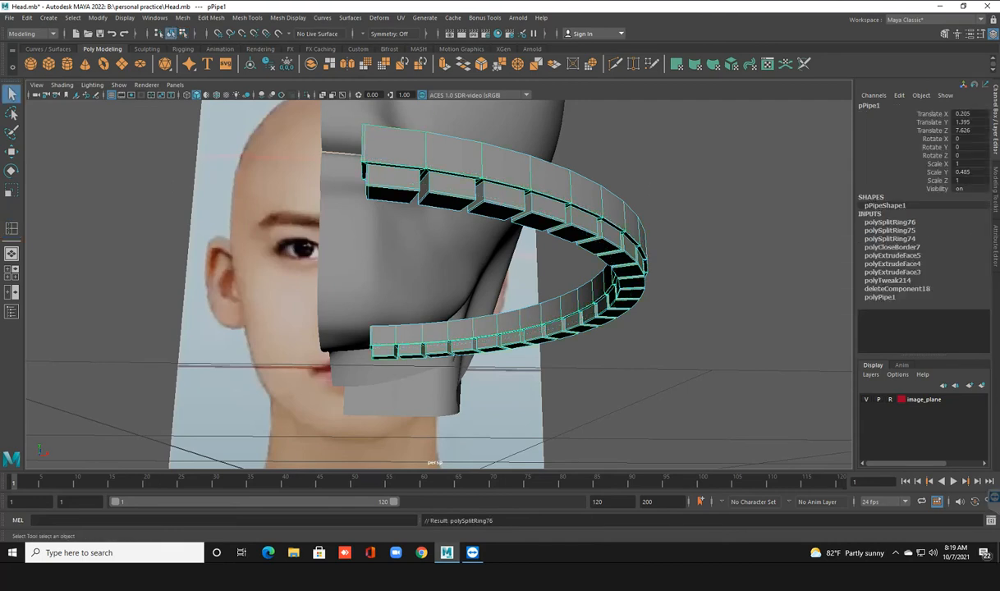
# Turn on smooth preview for the half ring, deselect it and inspect the result from several angles.
pyautogui.press('3')
pyautogui.click(678, 205)
pyautogui.keyDown('alt'); pyautogui.moveTo(678, 205); pyautogui.dragTo(672, 270); pyautogui.keyUp('alt')
pyautogui.keyDown('alt'); pyautogui.moveTo(509, 271); pyautogui.dragTo(549, 276); pyautogui.keyUp('alt')
pyautogui.scroll(3, 548, 276)
pyautogui.keyDown('alt'); pyautogui.moveTo(548, 275); pyautogui.dragTo(527, 255, button='middle'); pyautogui.keyUp('alt')
pyautogui.keyDown('alt'); pyautogui.moveTo(527, 254); pyautogui.dragTo(465, 274); pyautogui.keyUp('alt')
pyautogui.scroll(-6, 449, 264)
pyautogui.scroll(-3, 489, 325)
# In the front wireframe view, move the half ring up to mouth height at about Translate X -0.497, Y 4.355.
pyautogui.press('space')
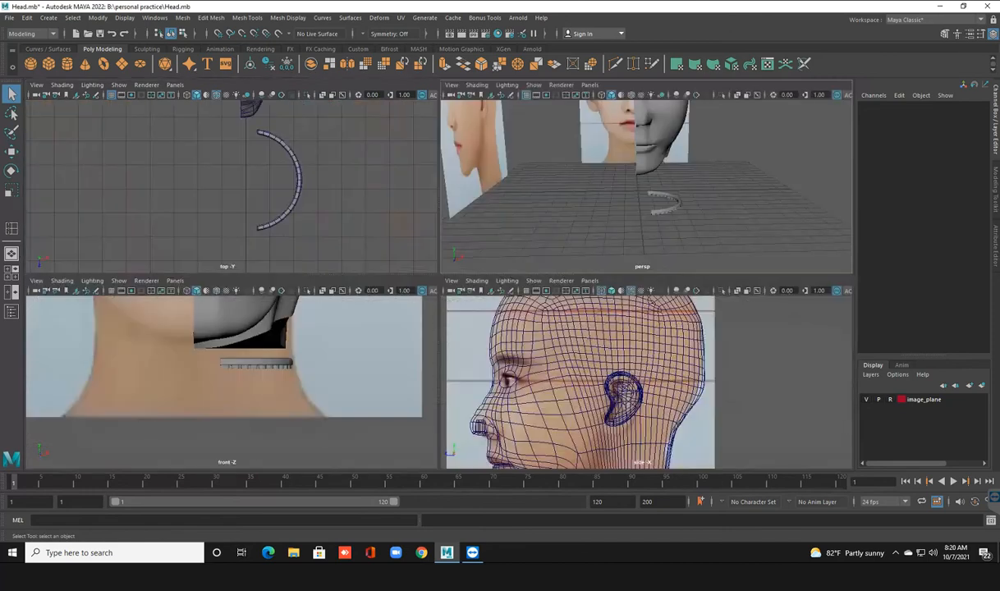
pyautogui.press('space')
pyautogui.keyDown('alt'); pyautogui.moveTo(471, 261); pyautogui.dragTo(477, 434, button='middle'); pyautogui.keyUp('alt')
pyautogui.click(477, 337)
pyautogui.scroll(-3, 477, 338)
pyautogui.press('4')
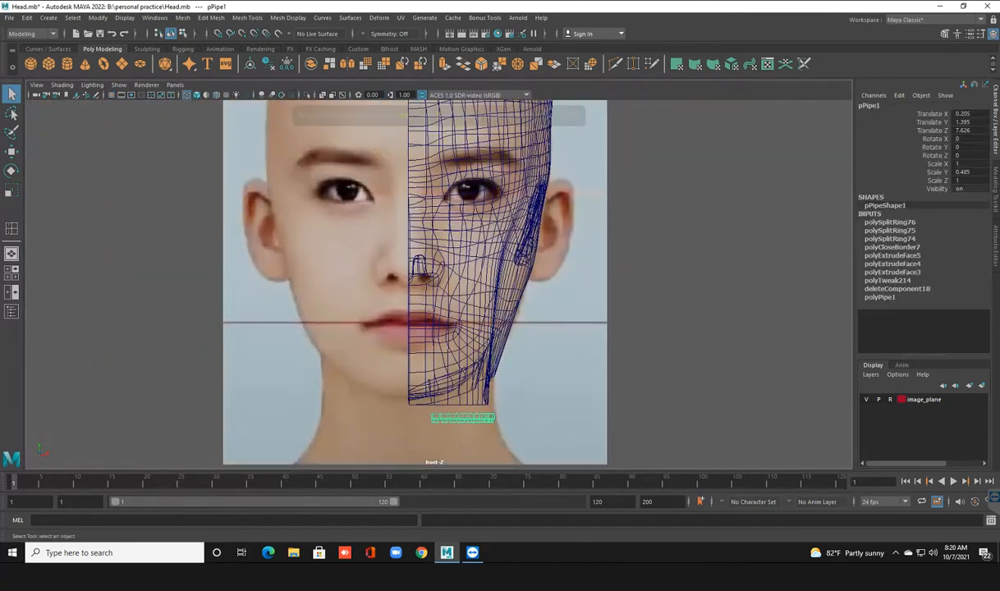
pyautogui.press('w')
pyautogui.moveTo(422, 416); pyautogui.dragTo(398, 315)
pyautogui.scroll(11, 398, 316)
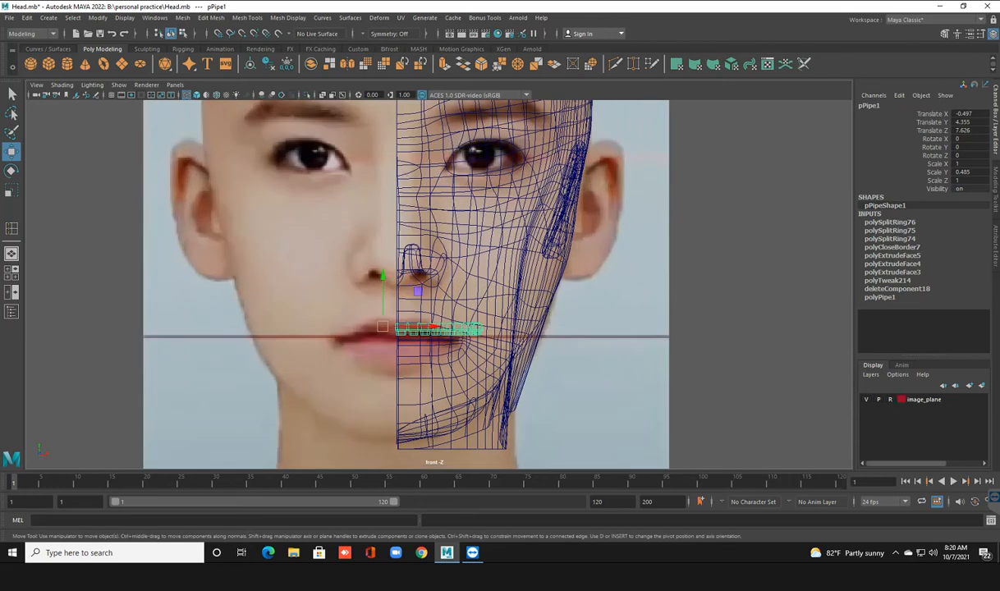
# In the side view, move the half ring back into the mouth area at about Translate Z 2.102.
pyautogui.press('space')
pyautogui.press('space')
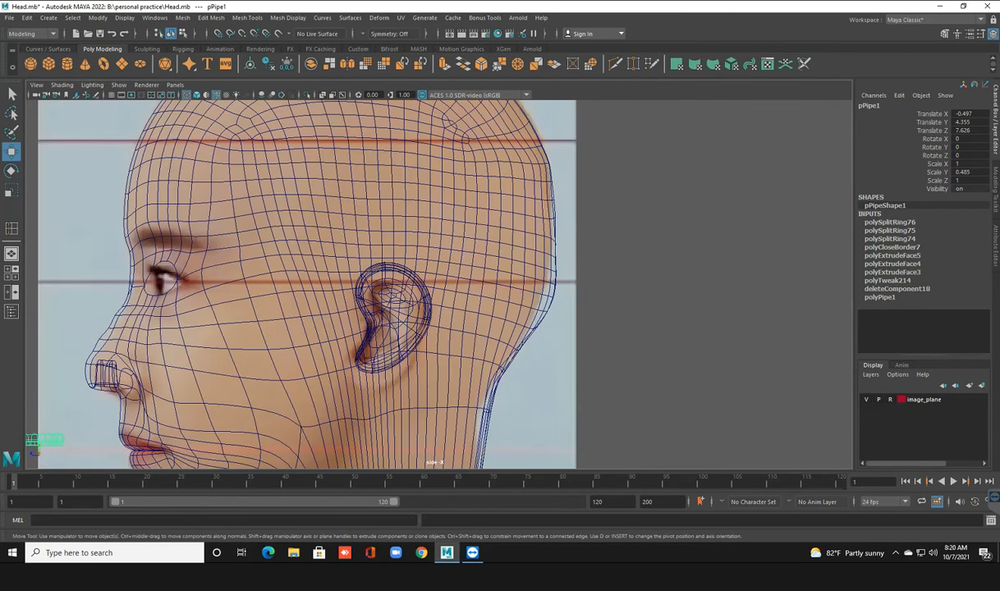
pyautogui.keyDown('alt'); pyautogui.moveTo(493, 353); pyautogui.dragTo(621, 295, button='middle'); pyautogui.keyUp('alt')
pyautogui.moveTo(50, 380); pyautogui.dragTo(287, 380)
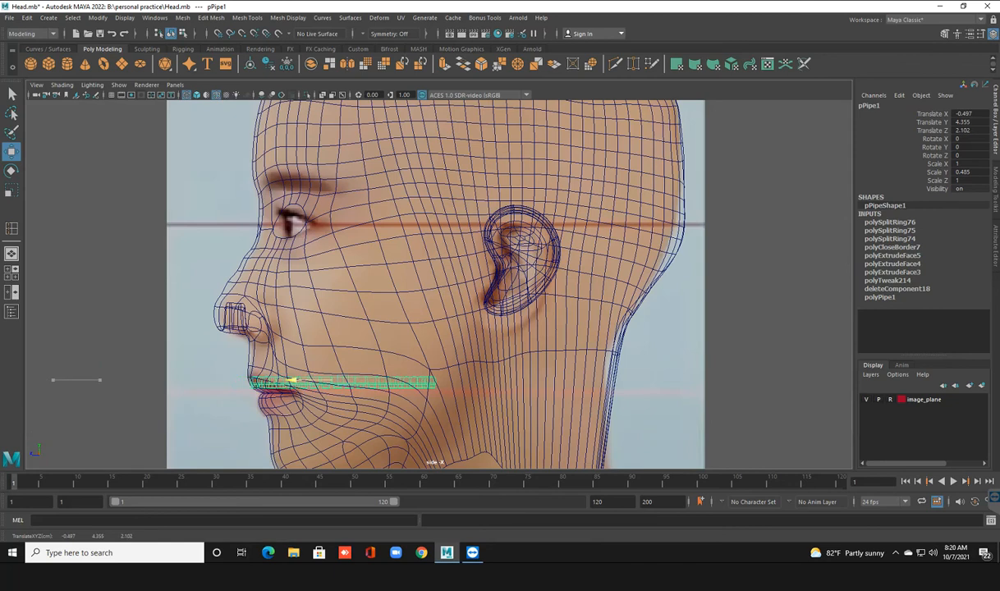
# Scale the half ring uniformly down to about 0.733 in X and Z, and reposition it at about Translate Y 4.434, Z 2.652.
pyautogui.press('space')
pyautogui.press('space')
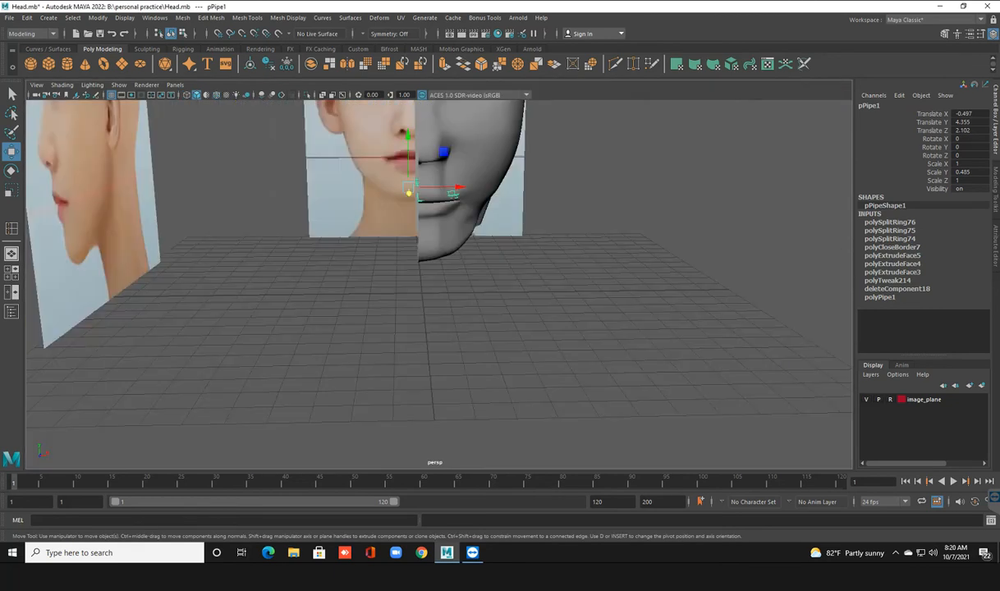
pyautogui.press('f')
pyautogui.keyDown('alt'); pyautogui.moveTo(460, 328); pyautogui.dragTo(527, 265); pyautogui.keyUp('alt')
pyautogui.moveTo(321, 229); pyautogui.dragTo(498, 266)
pyautogui.moveTo(404, 314); pyautogui.dragTo(326, 303)
pyautogui.press('r')
pyautogui.press('w')
pyautogui.moveTo(400, 313); pyautogui.dragTo(275, 275)
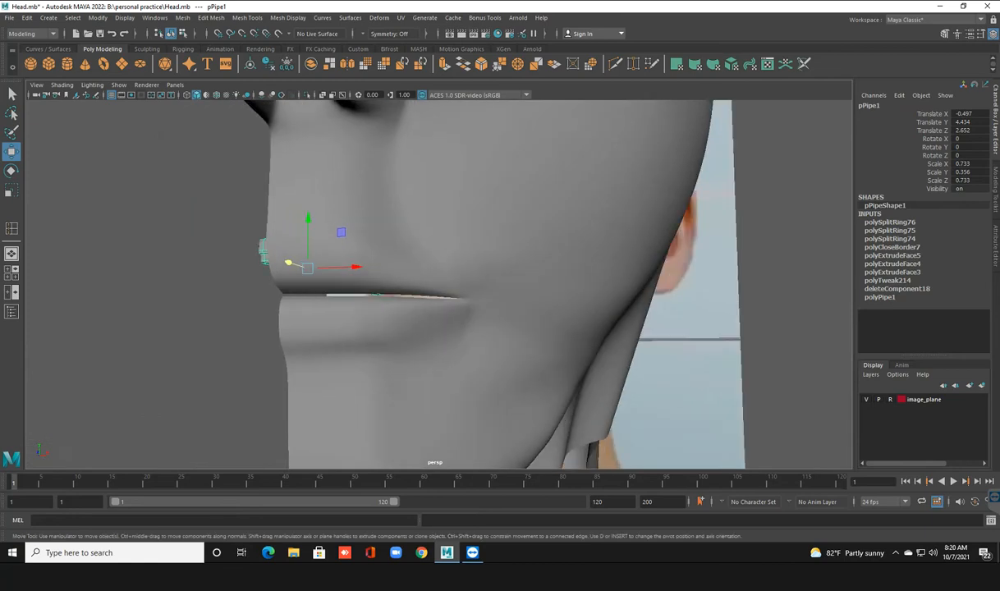
# In the front view, lower the half ring to about Translate Y 4.19 and shift it sideways to about Translate X -0.407.
pyautogui.press('space')
pyautogui.press('space')
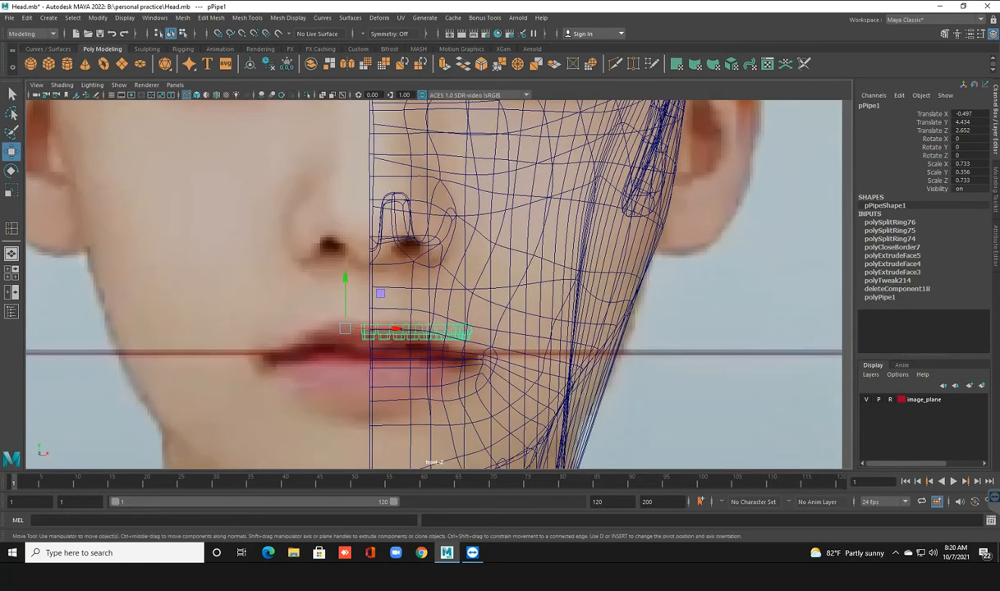
pyautogui.moveTo(346, 277); pyautogui.dragTo(346, 299)
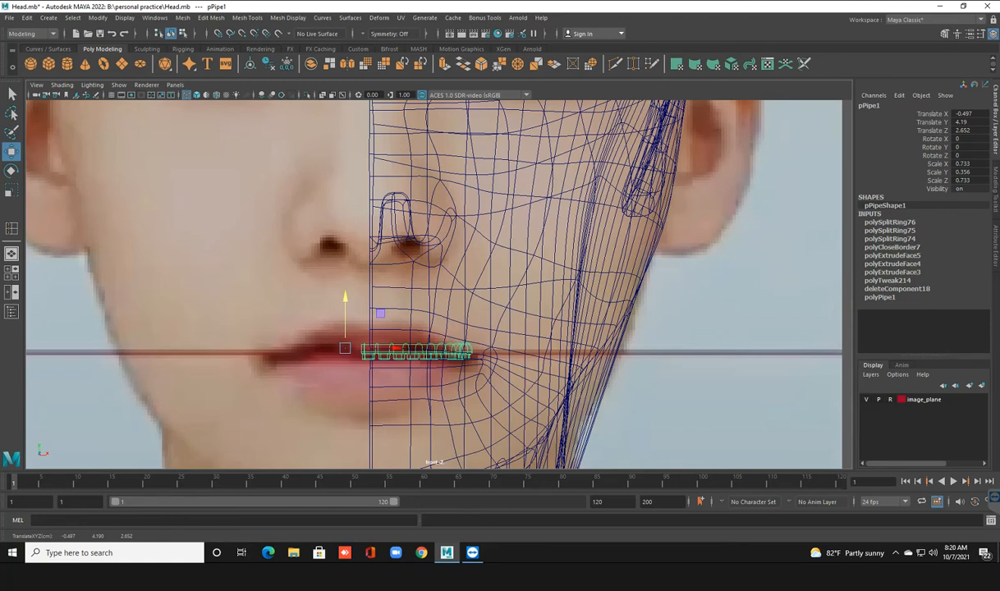
pyautogui.moveTo(396, 349); pyautogui.dragTo(403, 348)
# In the perspective view, push the half ring back behind the lips to about Translate Z 2.511.
pyautogui.press('space')
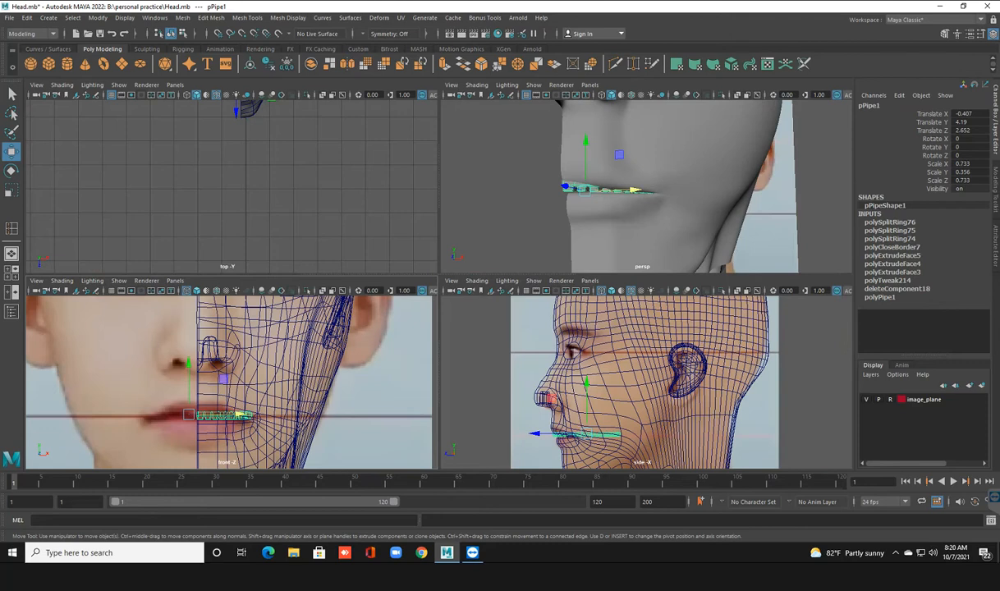
pyautogui.press('space')
pyautogui.press('space')
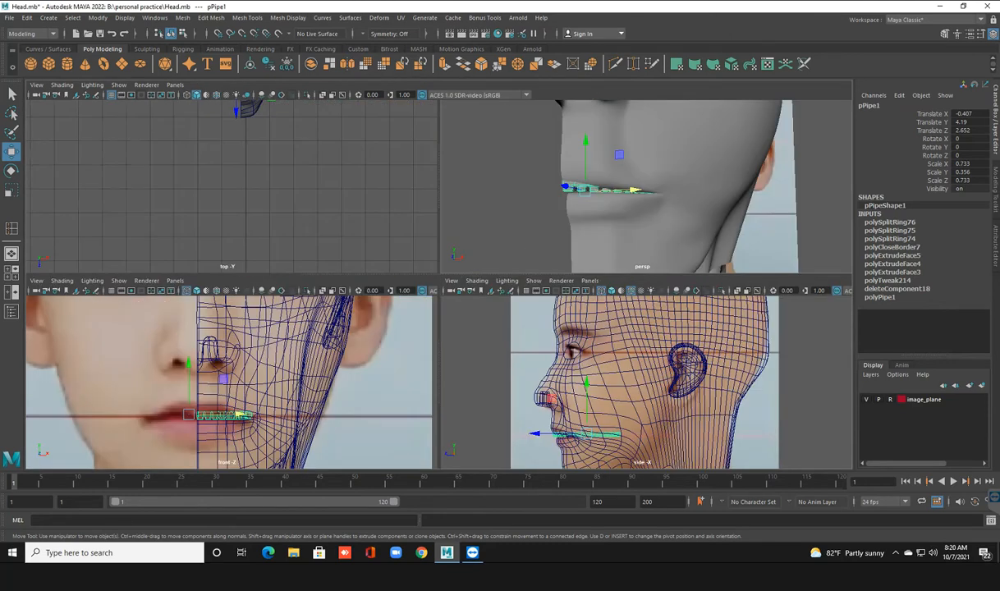
pyautogui.press('space')
pyautogui.keyDown('alt'); pyautogui.moveTo(591, 192); pyautogui.dragTo(698, 234); pyautogui.keyUp('alt')
pyautogui.keyDown('alt'); pyautogui.moveTo(698, 234); pyautogui.dragTo(668, 208, button='middle'); pyautogui.keyUp('alt')
pyautogui.keyDown('alt'); pyautogui.moveTo(668, 208); pyautogui.dragTo(697, 208); pyautogui.keyUp('alt')
pyautogui.moveTo(364, 279); pyautogui.dragTo(321, 283)
pyautogui.keyDown('alt'); pyautogui.moveTo(320, 283); pyautogui.dragTo(374, 292, button='right'); pyautogui.keyUp('alt')
pyautogui.moveTo(374, 291)
pyautogui.keyDown('alt'); pyautogui.mouseDown(button='middle')
pyautogui.moveTo(357, 295)
pyautogui.moveTo(393, 292)
pyautogui.mouseUp(button='middle'); pyautogui.keyUp('alt')
pyautogui.keyDown('alt'); pyautogui.moveTo(435, 296); pyautogui.dragTo(456, 276); pyautogui.keyUp('alt')
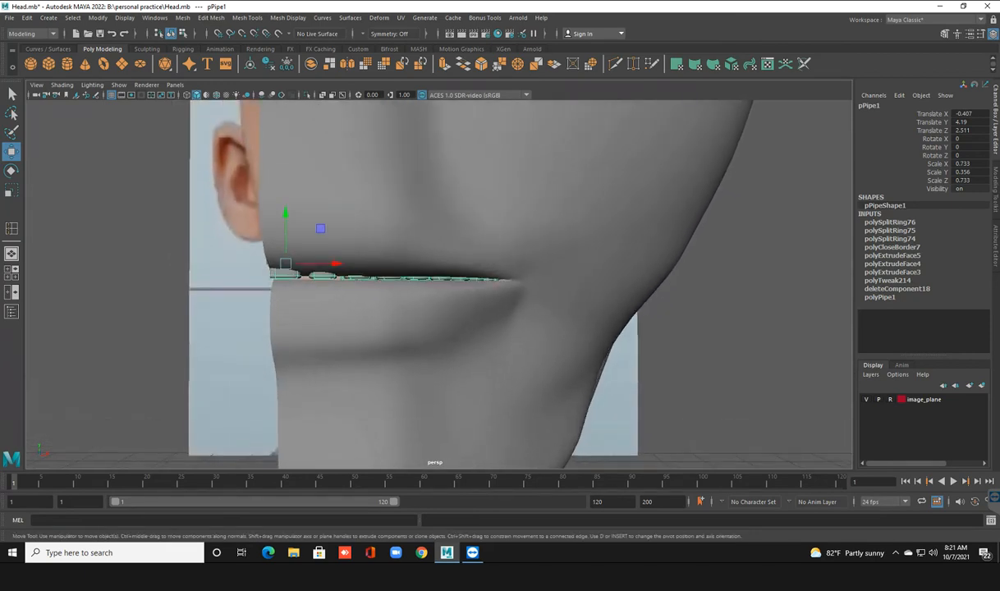
# Try rotating the half ring slightly about the Z axis and undo the rotation.
pyautogui.press('e')
pyautogui.moveTo(322, 237); pyautogui.dragTo(325, 240)
pyautogui.hotkey('ctrl', 'z')
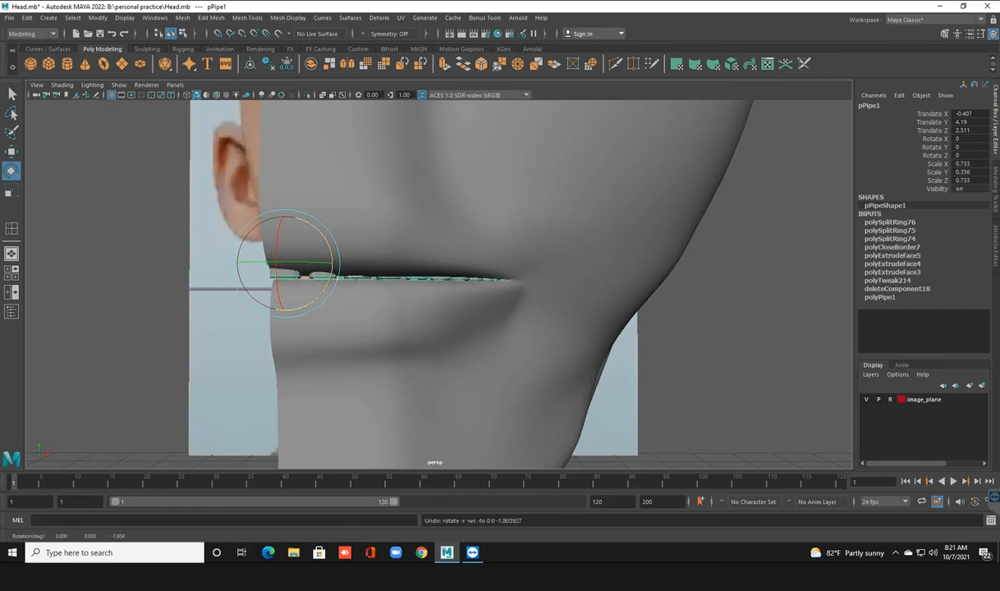
# Nudge the half ring back to about Translate Z 2.477 and, in the shaded front view, sideways to about Translate X -0.387.
pyautogui.press('w')
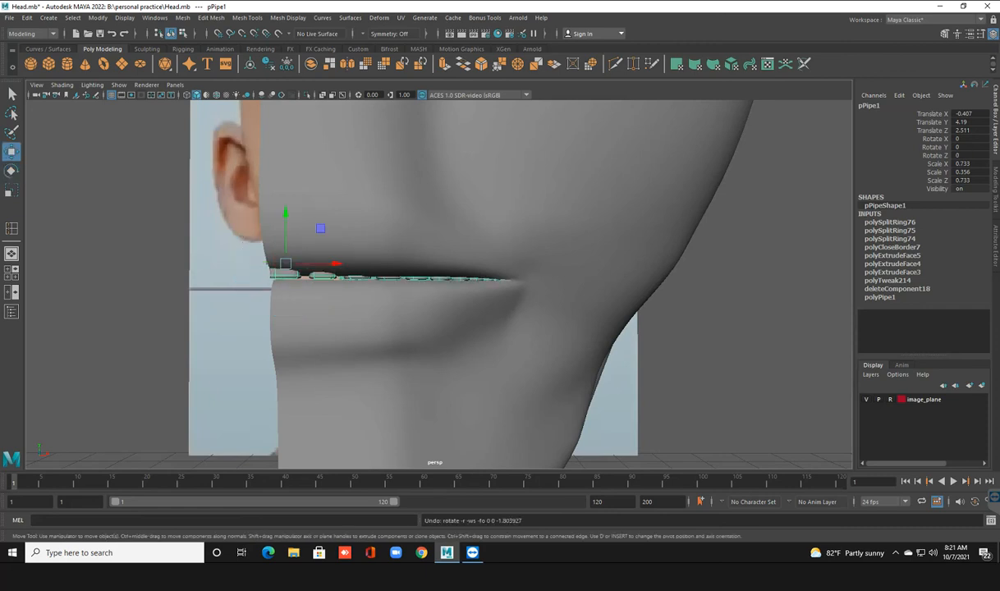
pyautogui.keyDown('alt'); pyautogui.moveTo(410, 271); pyautogui.dragTo(493, 300); pyautogui.keyUp('alt')
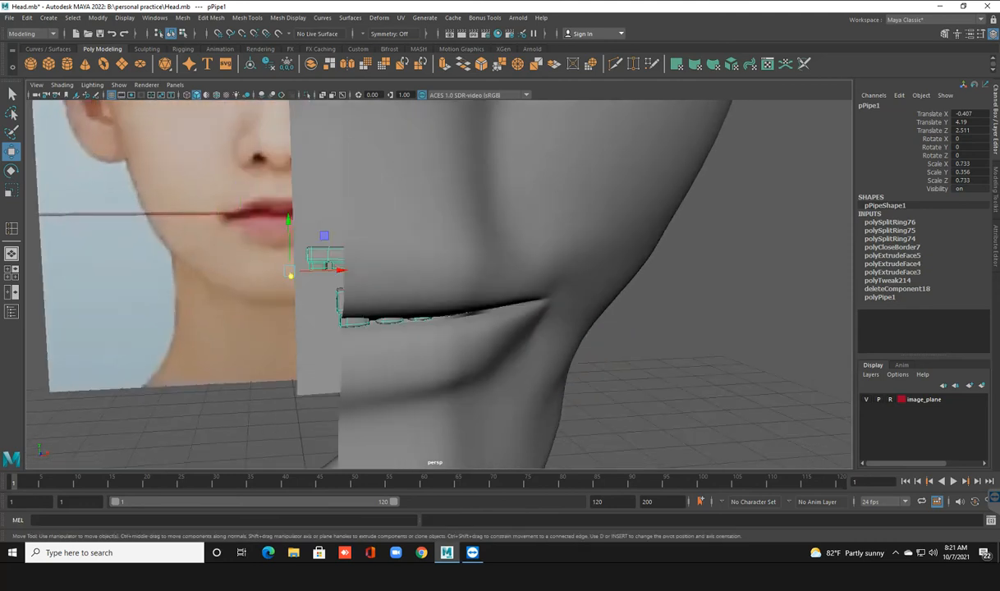
pyautogui.moveTo(290, 277); pyautogui.dragTo(261, 278)
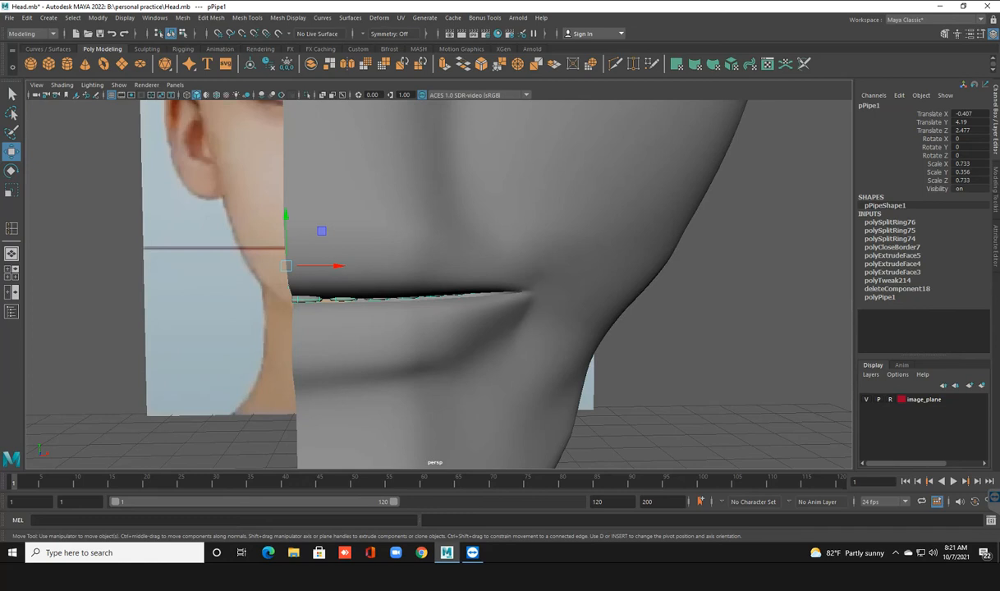
pyautogui.press('space')
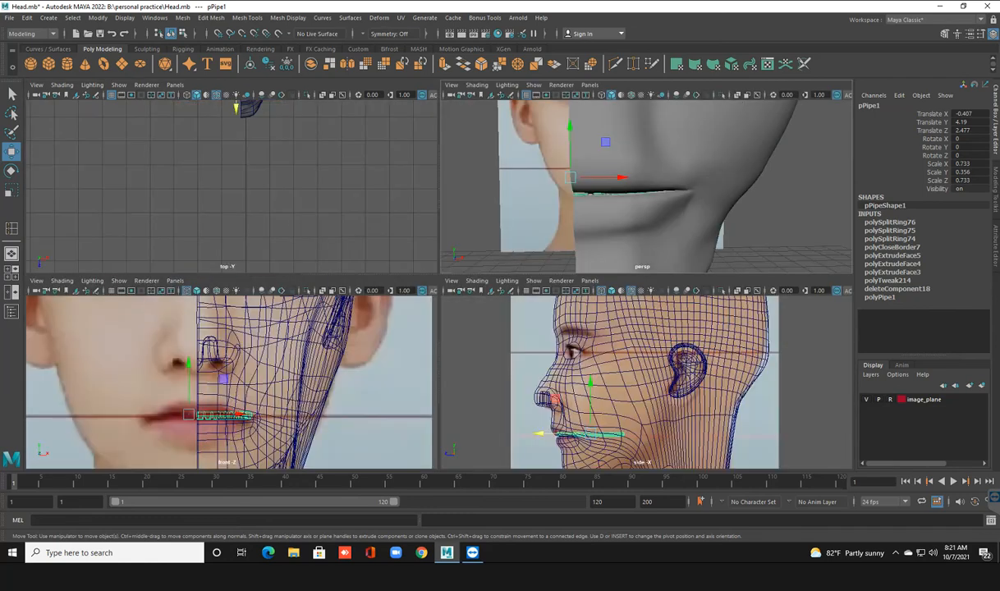
pyautogui.press('space')
pyautogui.scroll(10, 439, 283)
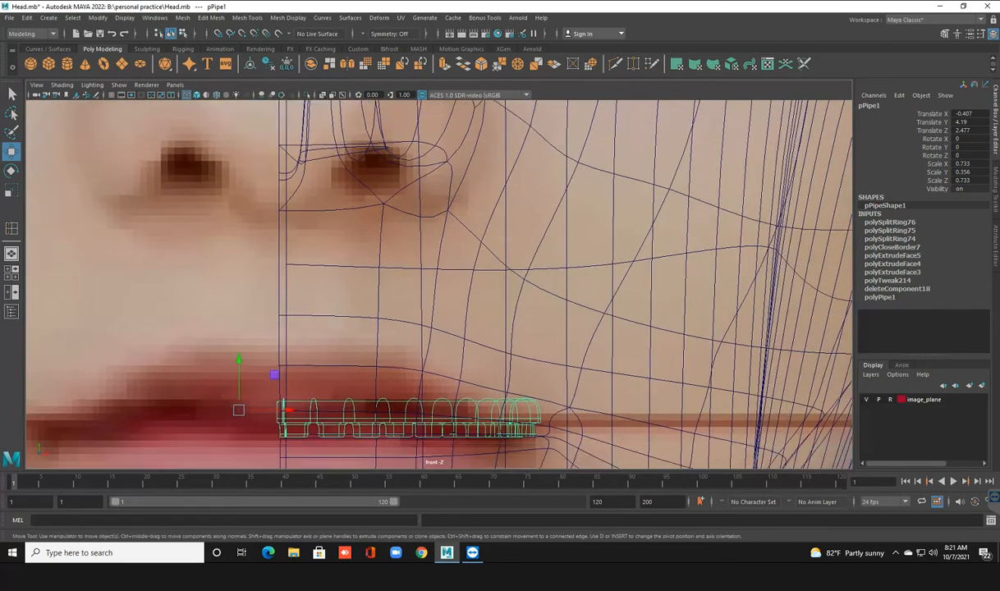
pyautogui.press('5')
pyautogui.scroll(1, 439, 283)
pyautogui.scroll(5, 461, 186)
pyautogui.keyDown('alt'); pyautogui.moveTo(440, 283); pyautogui.dragTo(477, 145, button='middle'); pyautogui.keyUp('alt')
pyautogui.moveTo(156, 334); pyautogui.dragTo(166, 335)
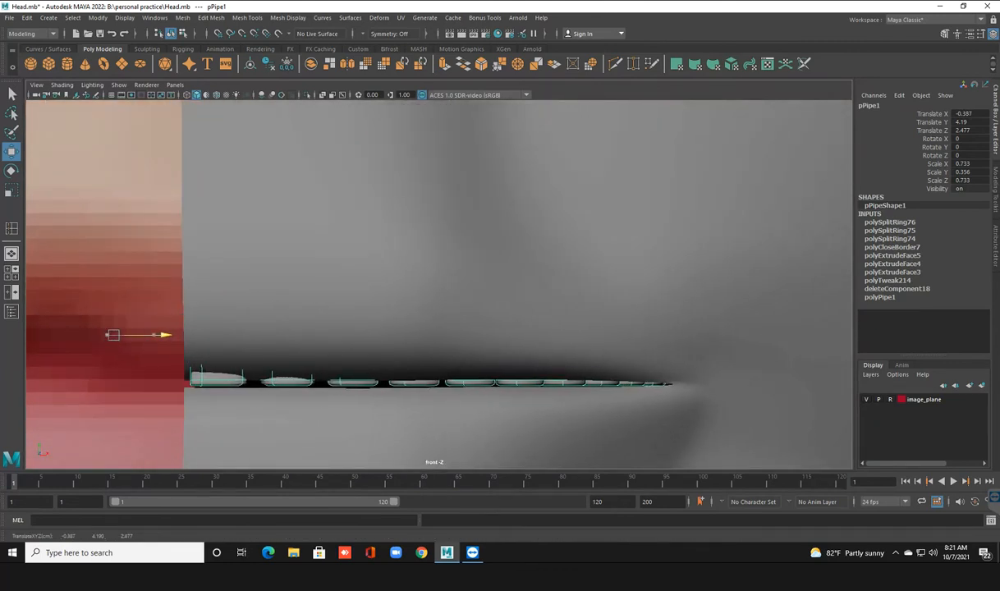
# Examine how the half ring fits between the lips in the shaded side view and the perspective view.
pyautogui.press('space')
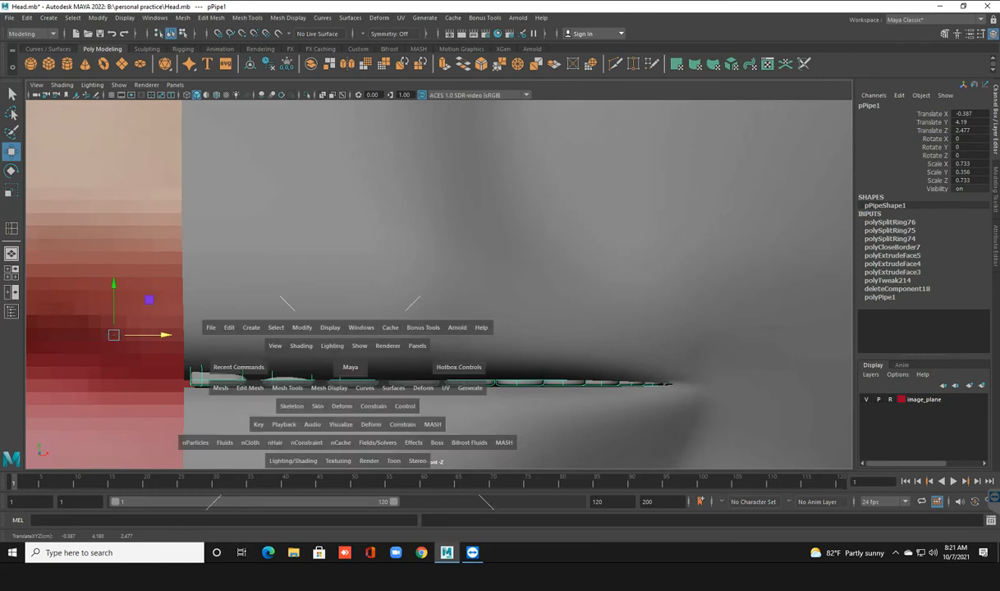
pyautogui.press('space')
pyautogui.press('5')
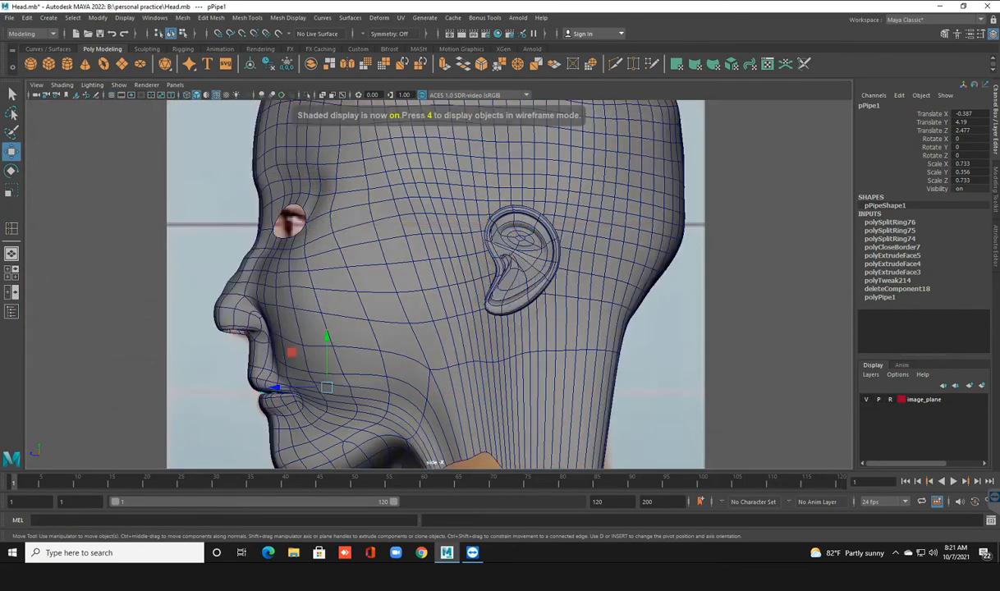
pyautogui.scroll(5, 369, 328)
pyautogui.scroll(5, 378, 296)
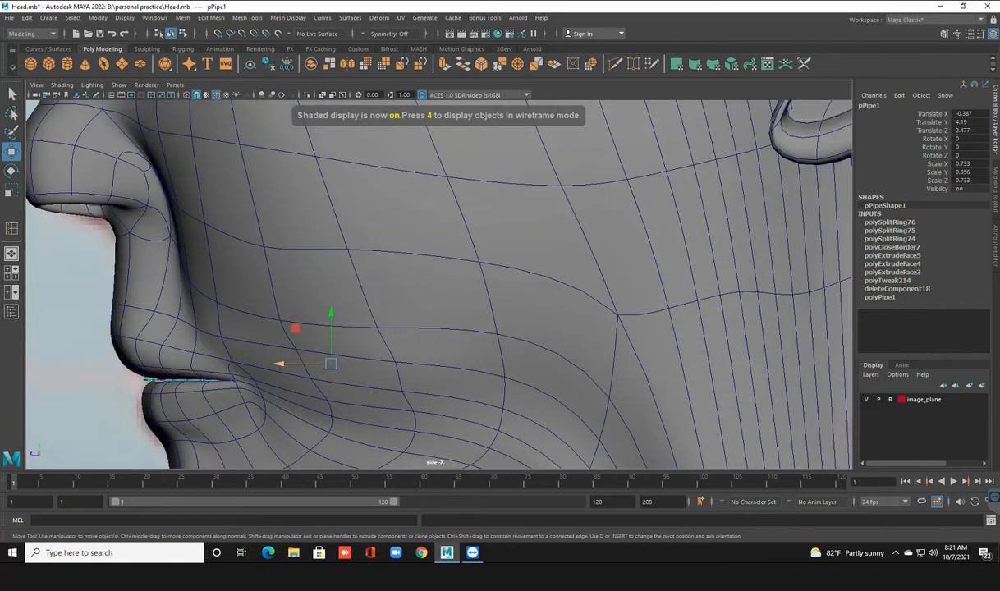
pyautogui.press('space')
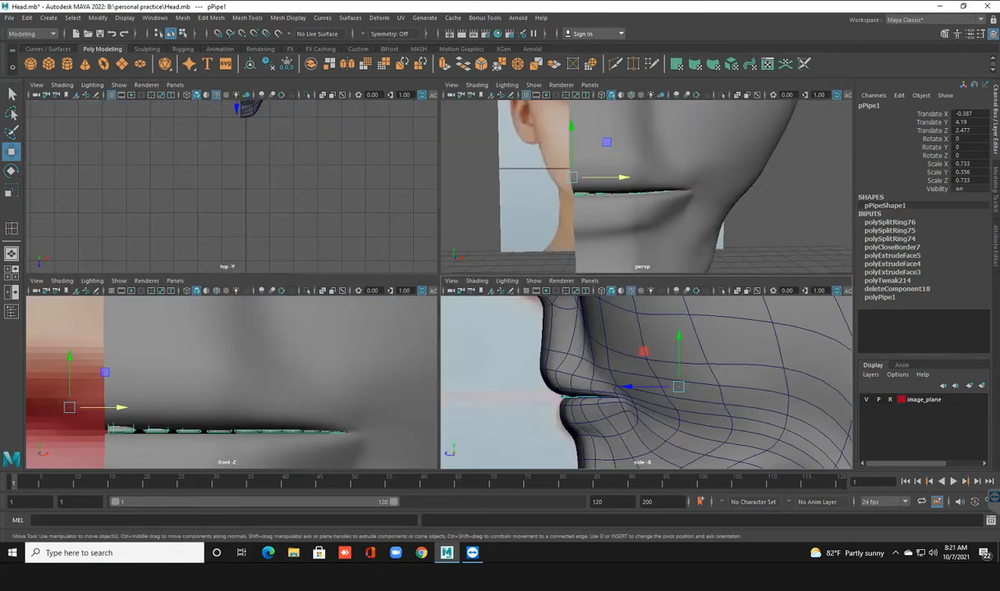
pyautogui.press('space')
pyautogui.moveTo(513, 196)
pyautogui.keyDown('alt'); pyautogui.mouseDown()
pyautogui.moveTo(612, 198)
pyautogui.moveTo(517, 199)
pyautogui.mouseUp(); pyautogui.keyUp('alt')
pyautogui.click(250, 64)
pyautogui.keyDown('alt'); pyautogui.moveTo(526, 255); pyautogui.dragTo(491, 223); pyautogui.keyUp('alt')
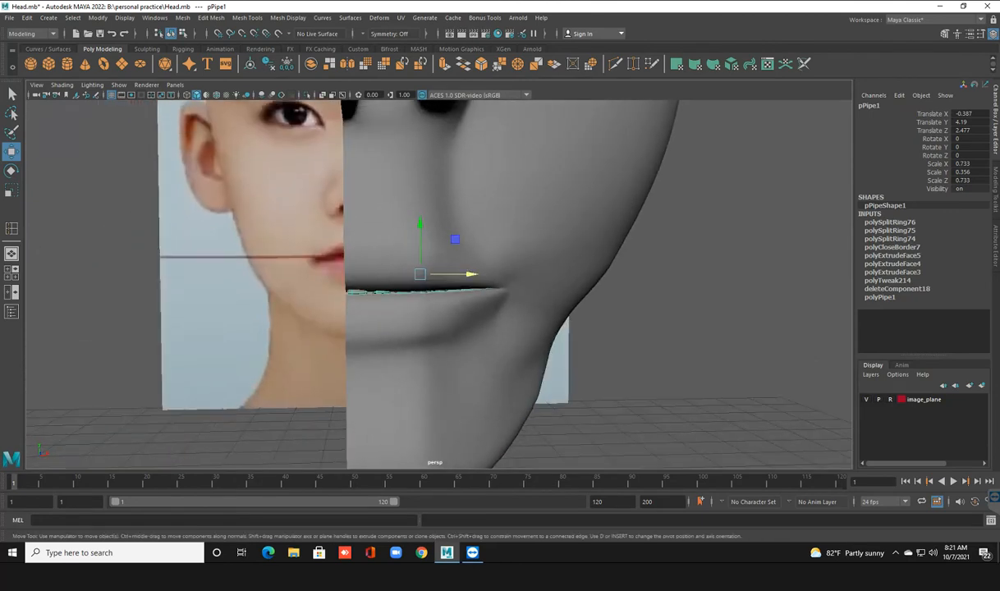
# Adjust the half ring's height to about Translate Y 4.185 and save the scene.
pyautogui.moveTo(419, 224); pyautogui.dragTo(420, 221)
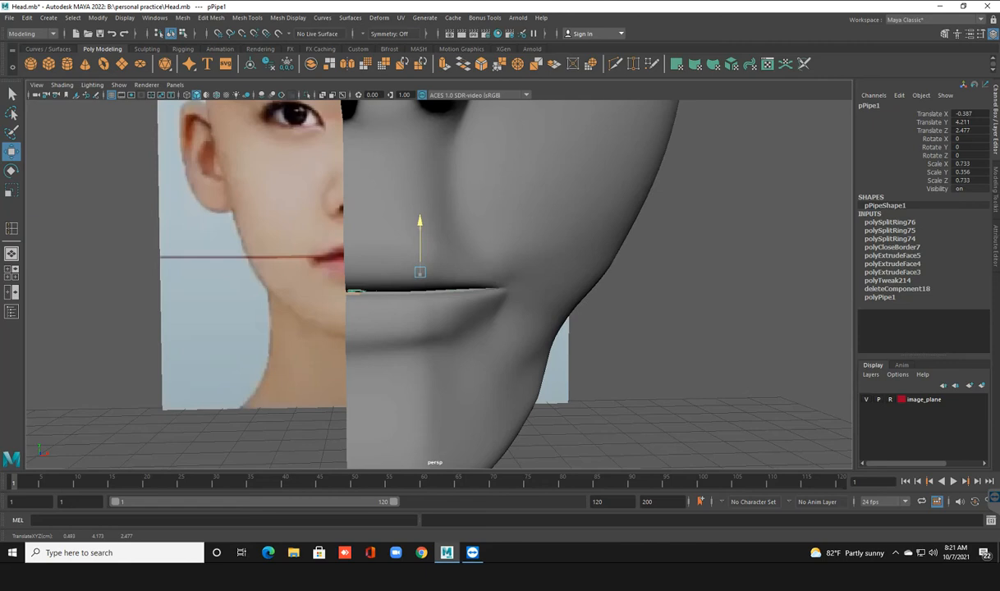
pyautogui.moveTo(420, 222); pyautogui.dragTo(420, 224)
pyautogui.hotkey('ctrl', 's')
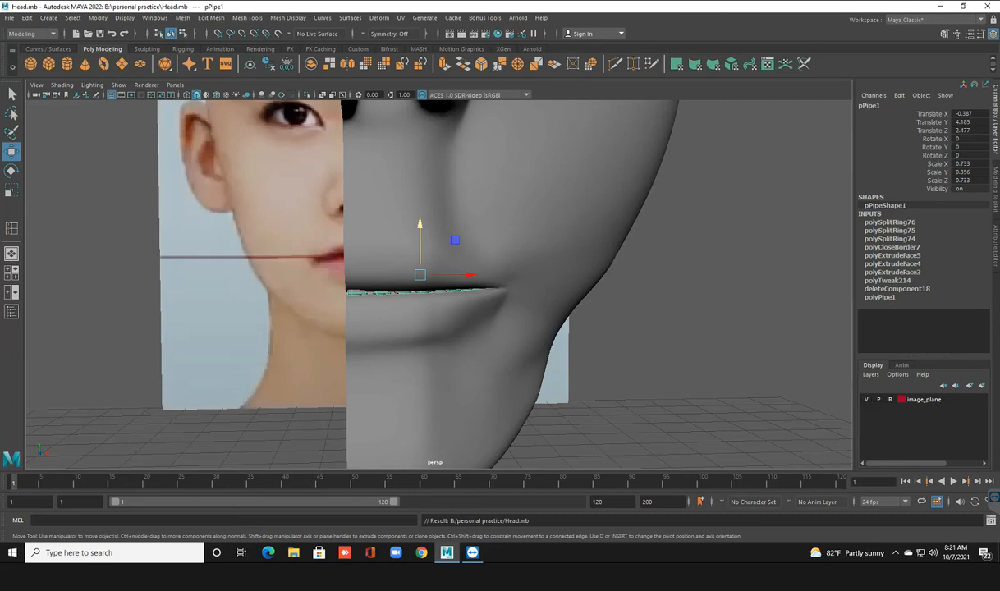
pyautogui.hotkey('ctrl', 'e')
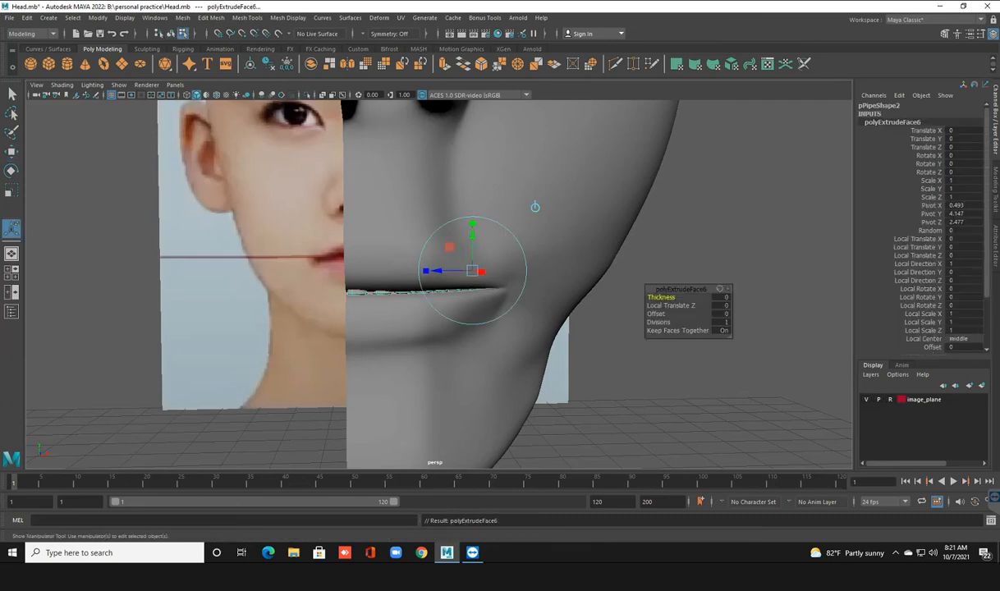
pyautogui.hotkey('ctrl', 'z')
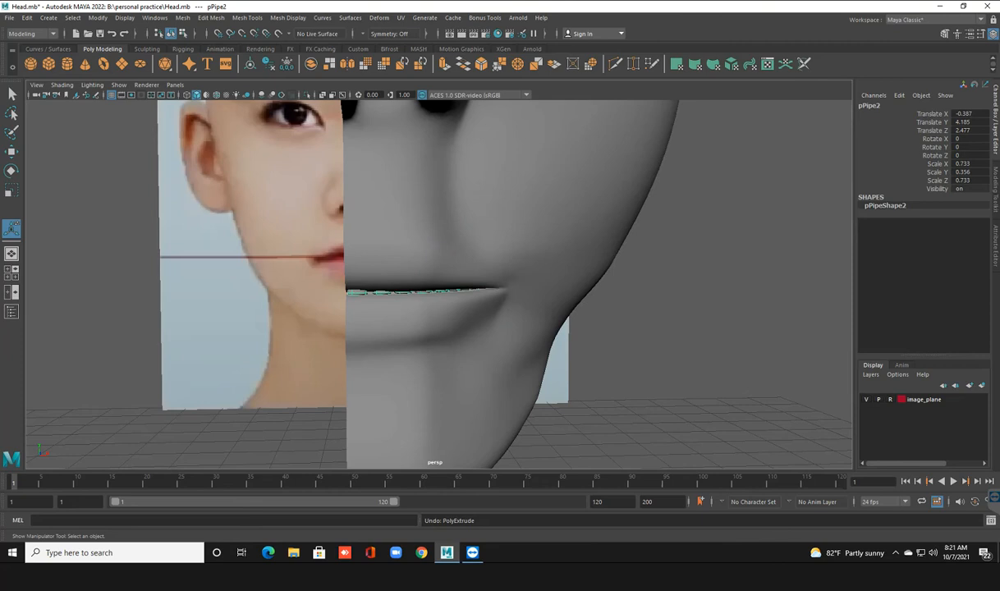
pyautogui.click(714, 279)
pyautogui.click(409, 293)
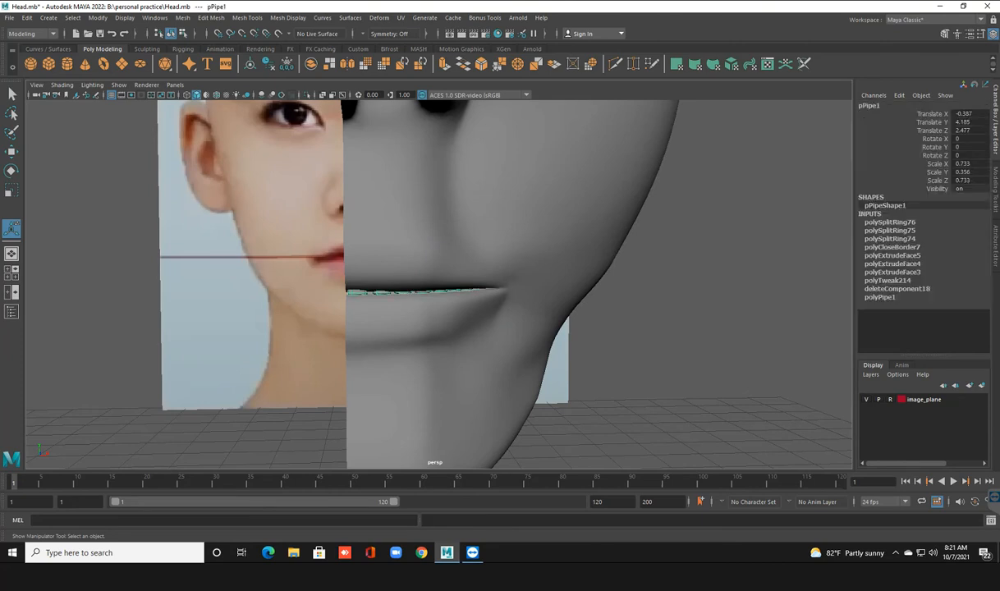
# Duplicate the half ring and flip the copy upside down by setting its Rotate Z to 180.
pyautogui.hotkey('ctrl', 'd')
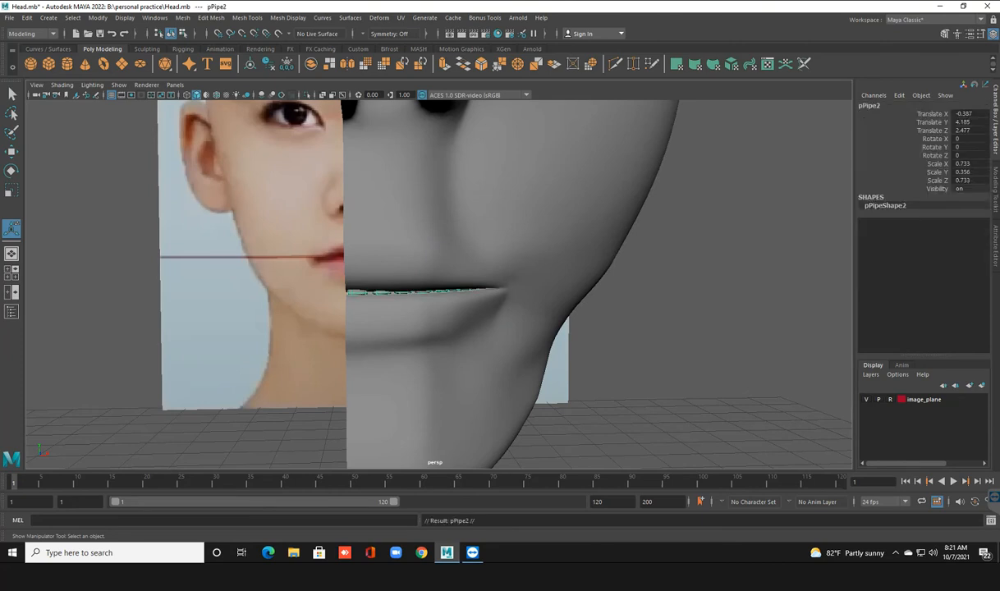
pyautogui.press('e')
pyautogui.moveTo(404, 232)
pyautogui.mouseDown()
pyautogui.moveTo(374, 259)
pyautogui.moveTo(376, 283)
pyautogui.mouseUp()
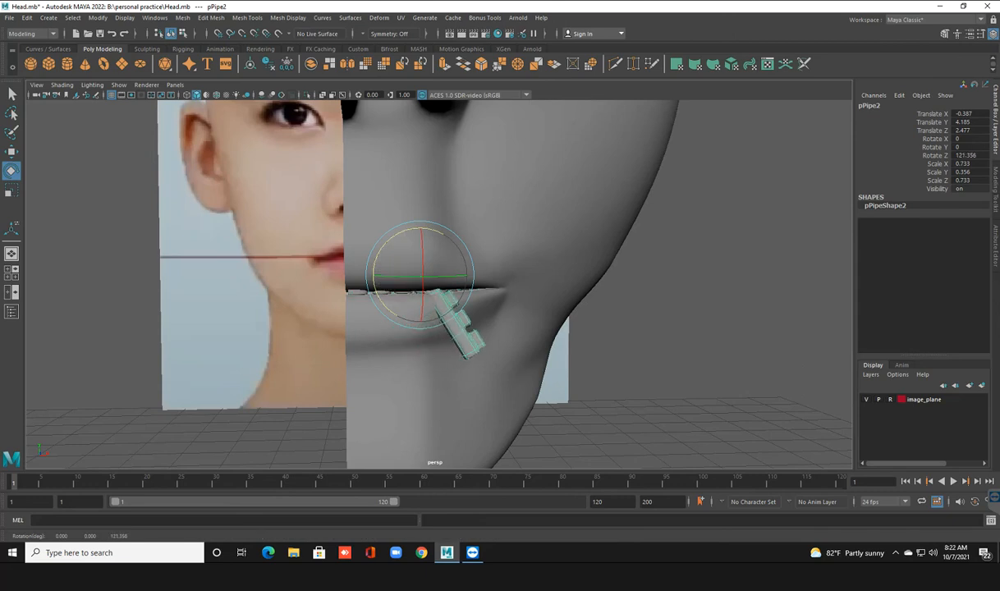
pyautogui.click(968, 155)
pyautogui.write('180')
pyautogui.press('Return')
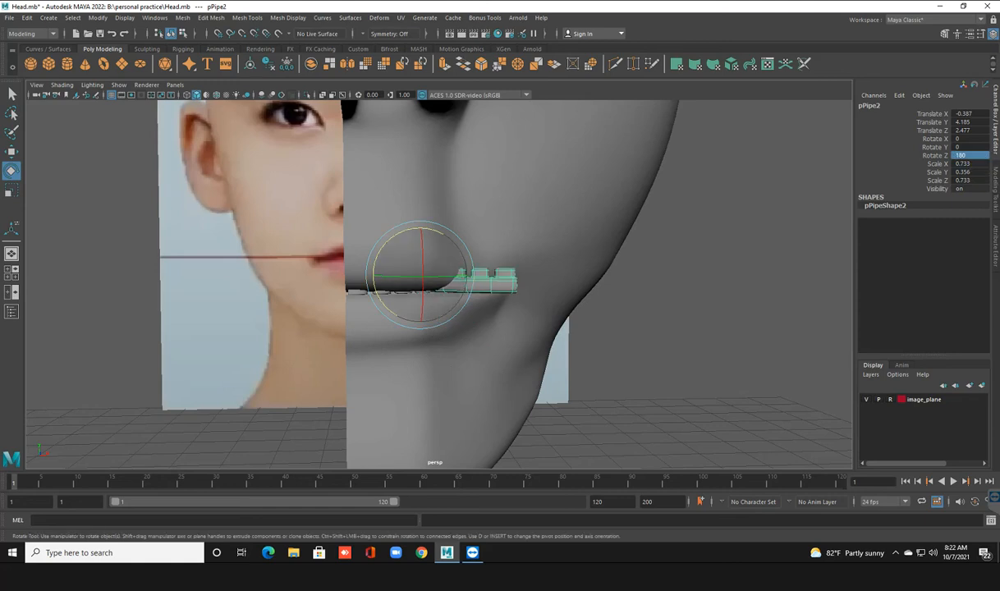
# Turn the duplicated half ring around by setting its Rotate Y to 180.
pyautogui.moveTo(422, 276); pyautogui.dragTo(514, 277)
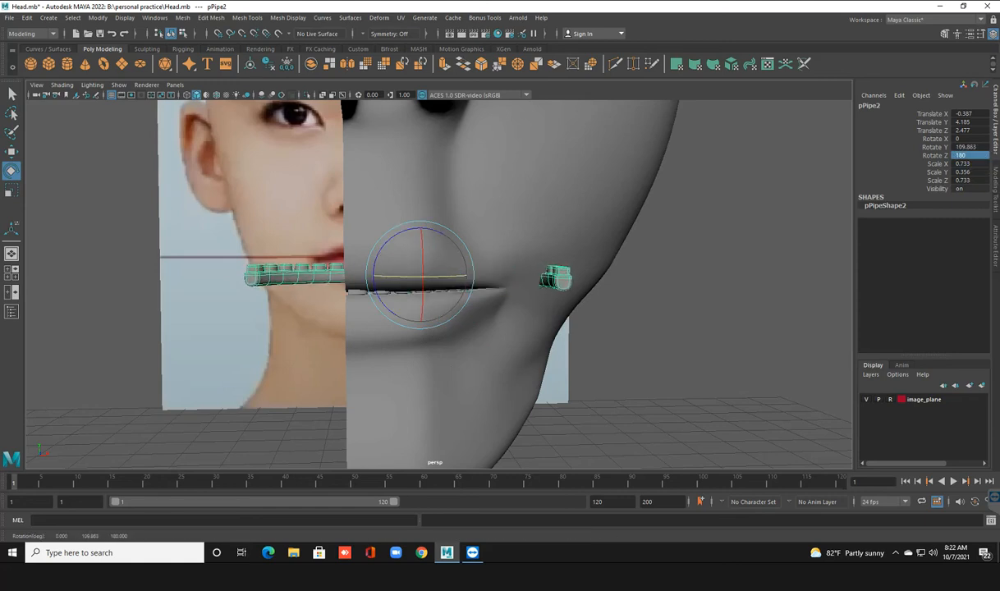
pyautogui.click(967, 147)
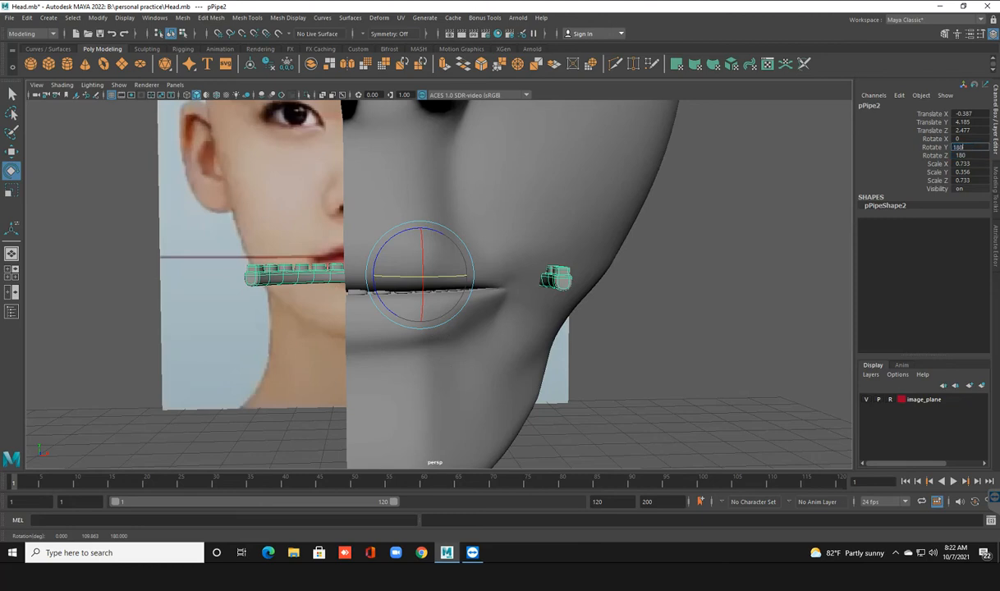
pyautogui.press('Return')
pyautogui.moveTo(427, 279)
pyautogui.keyDown('alt'); pyautogui.mouseDown()
pyautogui.moveTo(566, 287)
pyautogui.moveTo(578, 308)
pyautogui.moveTo(492, 316)
pyautogui.moveTo(411, 287)
pyautogui.mouseUp(); pyautogui.keyUp('alt')
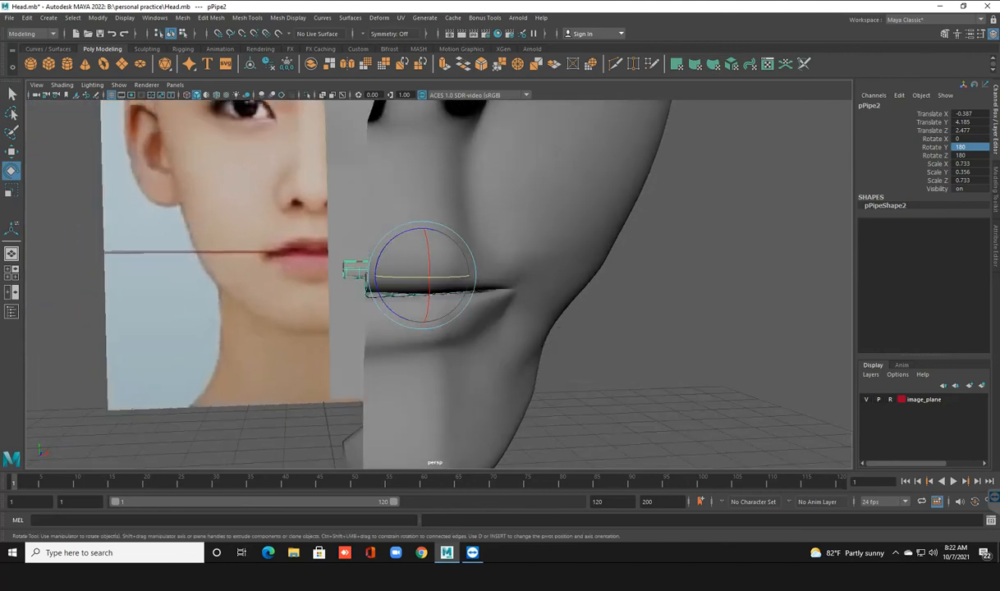
# Lower the flipped half ring to about Translate Y 3.965 so it sits beneath the original, and undo the small depth shift.
pyautogui.press('w')
pyautogui.moveTo(422, 247); pyautogui.dragTo(421, 269)
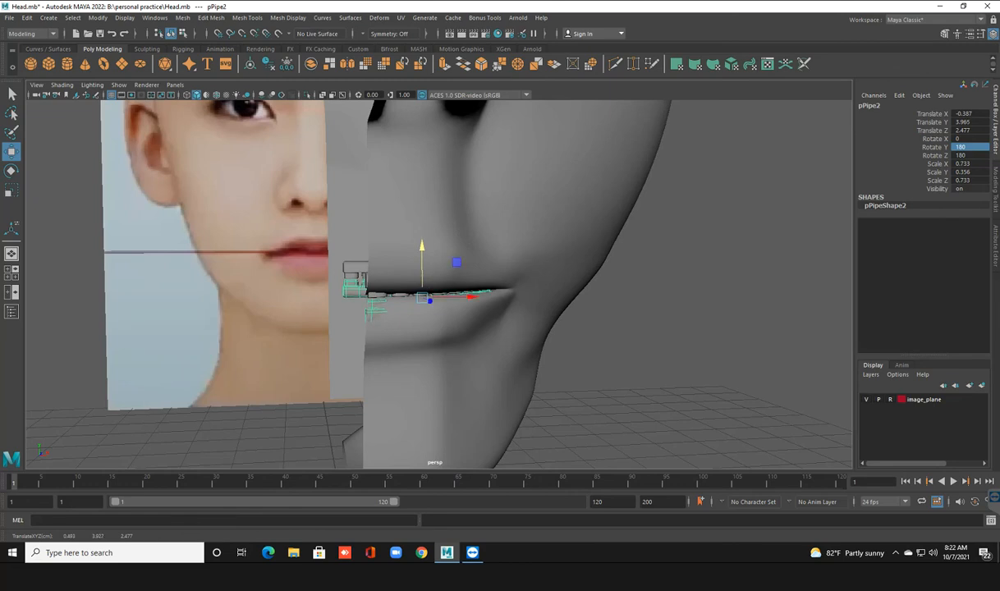
pyautogui.scroll(3, 422, 271)
pyautogui.keyDown('alt'); pyautogui.moveTo(422, 270); pyautogui.dragTo(471, 276, button='middle'); pyautogui.keyUp('alt')
pyautogui.keyDown('alt'); pyautogui.moveTo(471, 276); pyautogui.dragTo(502, 269); pyautogui.keyUp('alt')
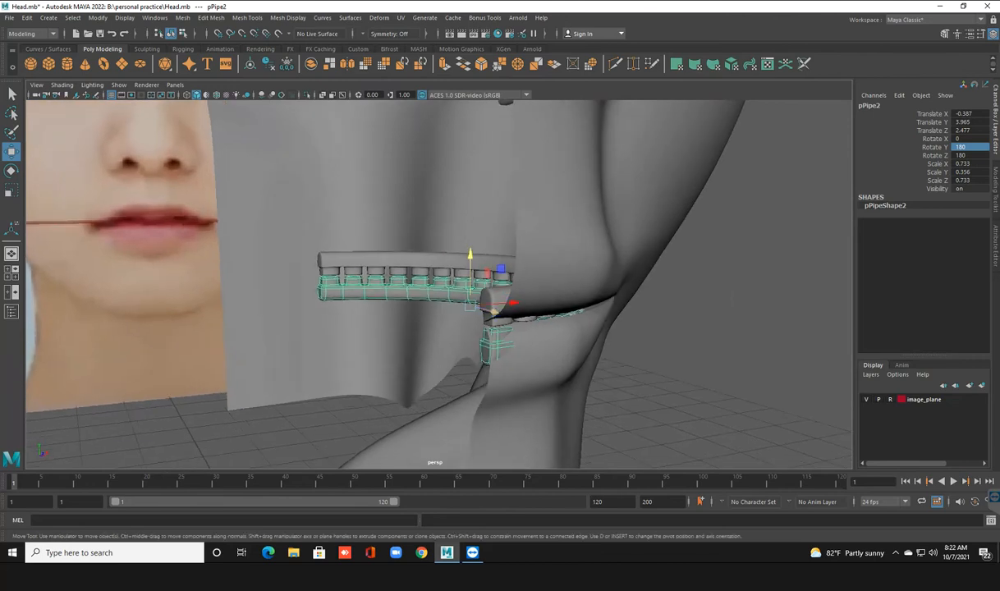
pyautogui.keyDown('alt'); pyautogui.moveTo(494, 312); pyautogui.dragTo(493, 320); pyautogui.keyUp('alt')
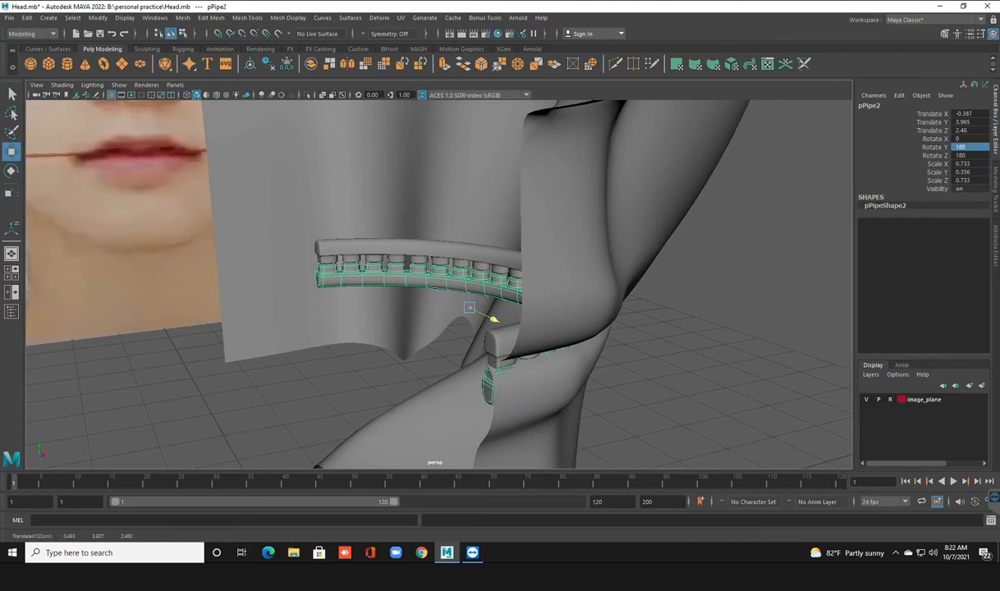
pyautogui.hotkey('ctrl', 'z')
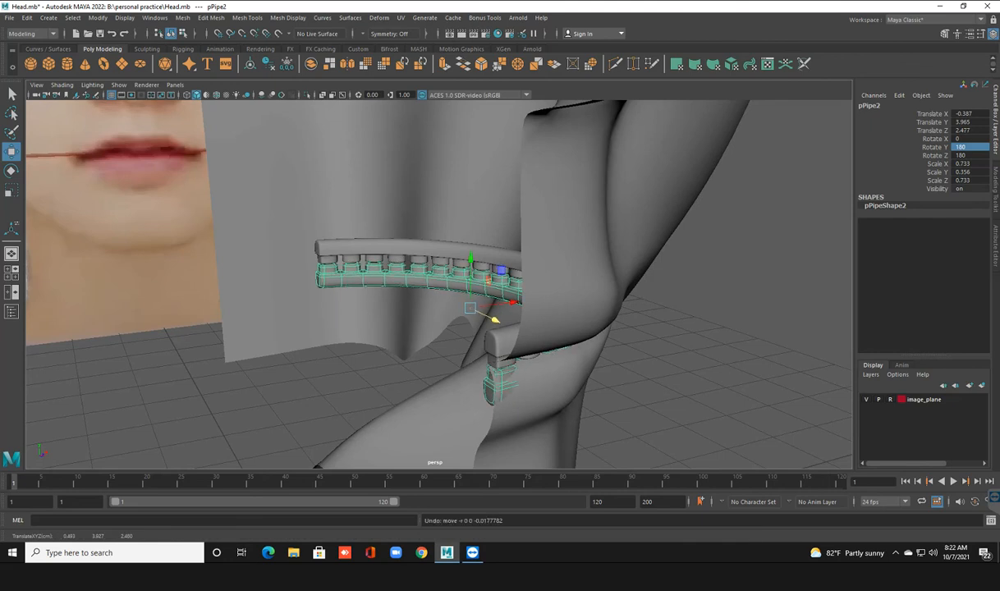
# Select both half rings together and shift them backward and slightly upward inside the mouth.
pyautogui.click(444, 247)
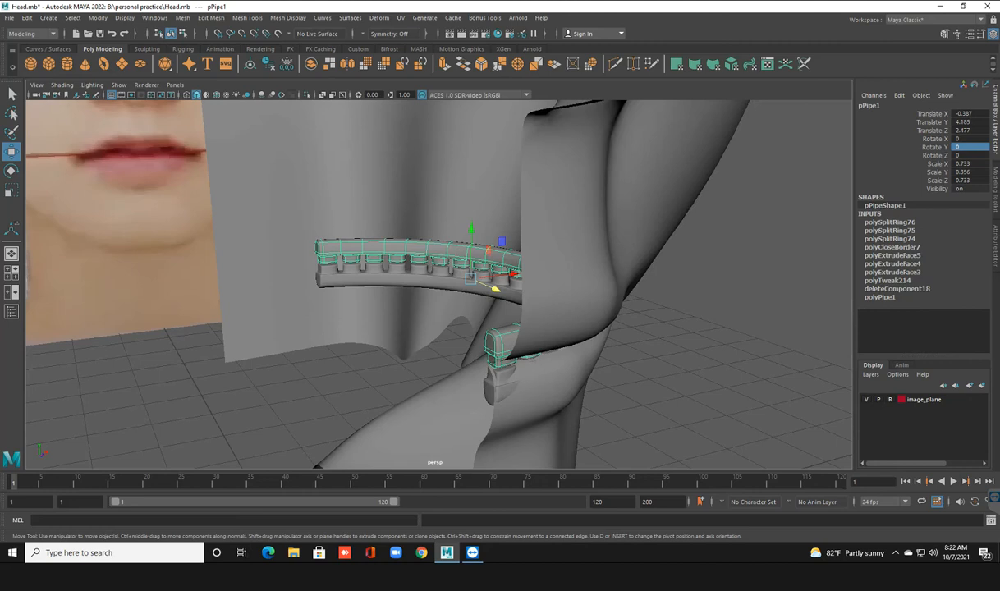
pyautogui.keyDown('shift'); pyautogui.click(548, 227); pyautogui.keyUp('shift')
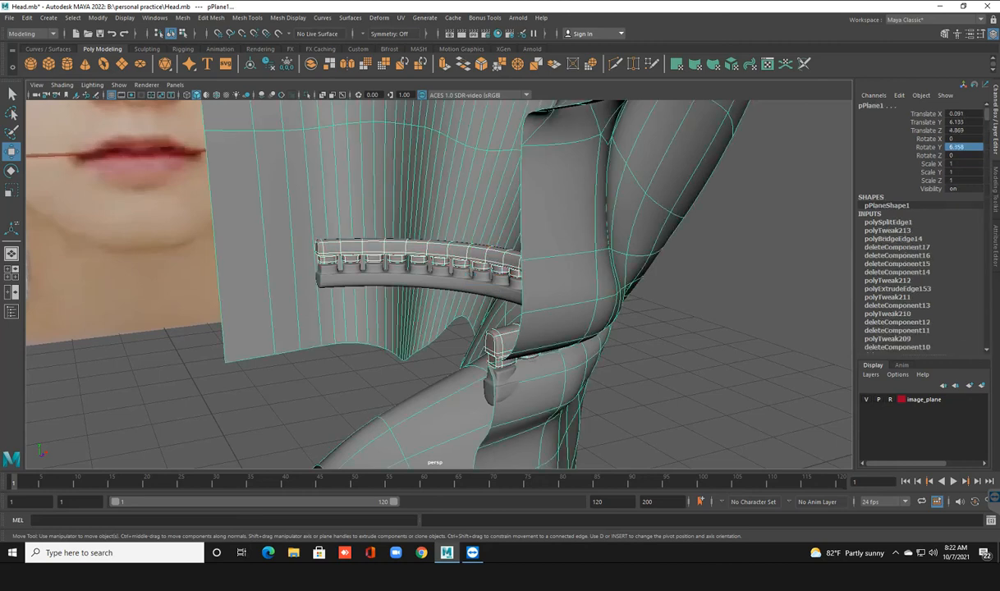
pyautogui.keyDown('shift'); pyautogui.click(447, 284); pyautogui.keyUp('shift')
pyautogui.keyDown('shift'); pyautogui.click(557, 227); pyautogui.keyUp('shift')
pyautogui.moveTo(495, 318); pyautogui.dragTo(431, 326)
pyautogui.moveTo(460, 261); pyautogui.dragTo(459, 258)
pyautogui.click(714, 355)
# Select the edge loop around the lip opening on the head mesh and extrude it.
pyautogui.keyDown('alt'); pyautogui.moveTo(509, 328); pyautogui.dragTo(667, 359); pyautogui.keyUp('alt')
pyautogui.click(575, 337)
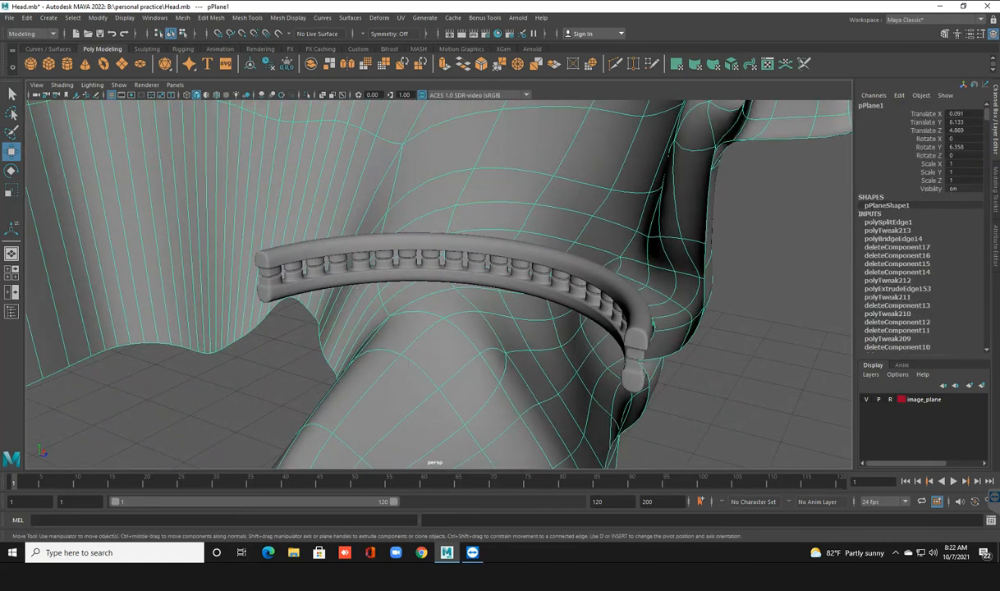
pyautogui.press('F10')
pyautogui.keyDown('alt'); pyautogui.moveTo(667, 360); pyautogui.dragTo(714, 361, button='right'); pyautogui.keyUp('alt')
pyautogui.keyDown('alt'); pyautogui.moveTo(714, 362); pyautogui.dragTo(556, 358, button='middle'); pyautogui.keyUp('alt')
pyautogui.keyDown('alt'); pyautogui.moveTo(556, 358); pyautogui.dragTo(581, 370); pyautogui.keyUp('alt')
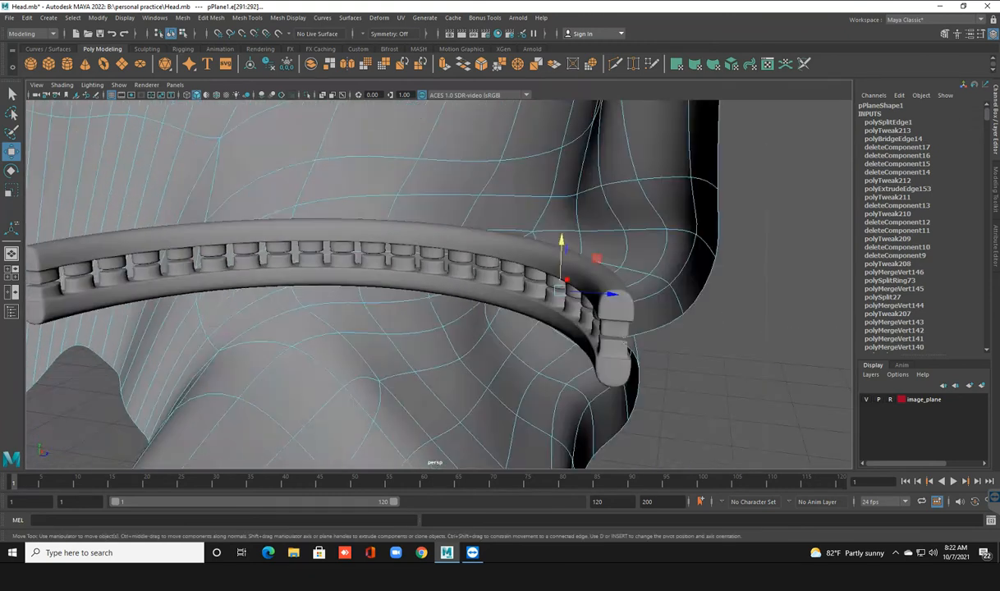
pyautogui.scroll(-2, 581, 369)
pyautogui.scroll(-4, 622, 322)
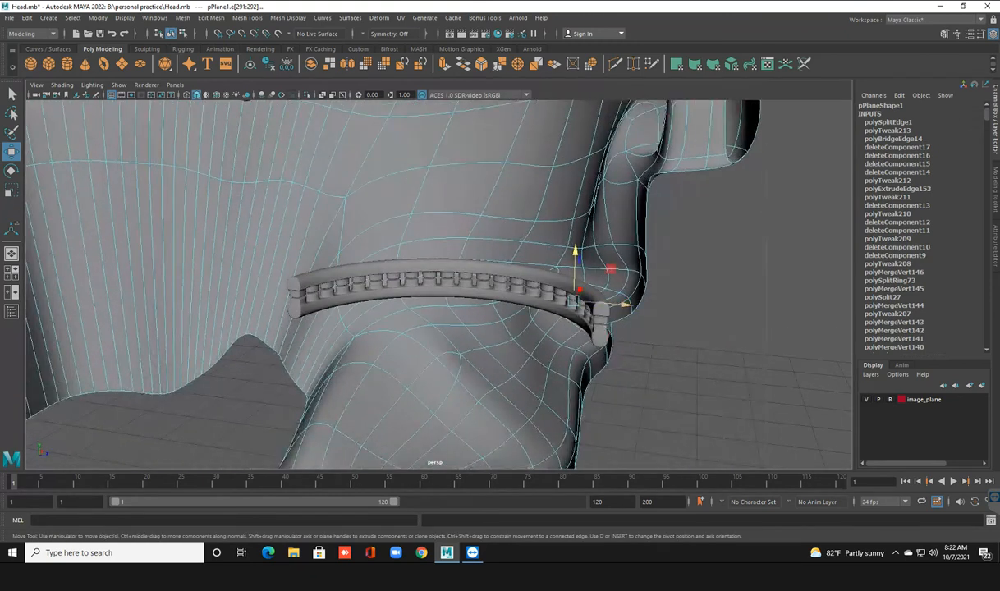
pyautogui.hotkey('ctrl', 'e')
pyautogui.moveTo(319, 281); pyautogui.dragTo(567, 275)
# Pull the extruded lip edges deep into the head, past the back ends of the half rings.
pyautogui.press('r')
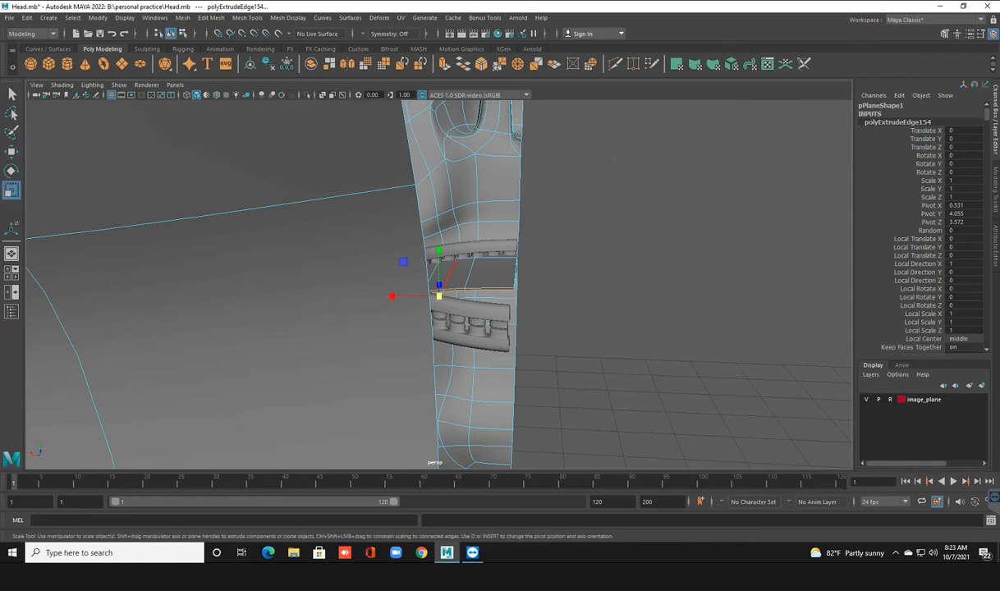
pyautogui.moveTo(440, 251); pyautogui.dragTo(365, 291)
pyautogui.moveTo(422, 246); pyautogui.dragTo(308, 298)
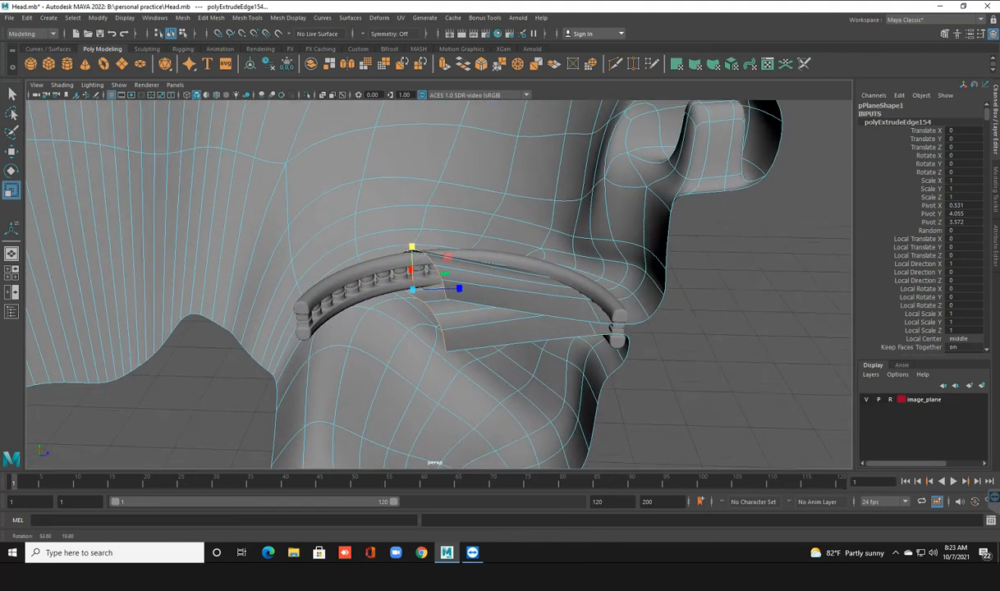
pyautogui.press('w')
pyautogui.moveTo(456, 291); pyautogui.dragTo(268, 284)
pyautogui.press('r')
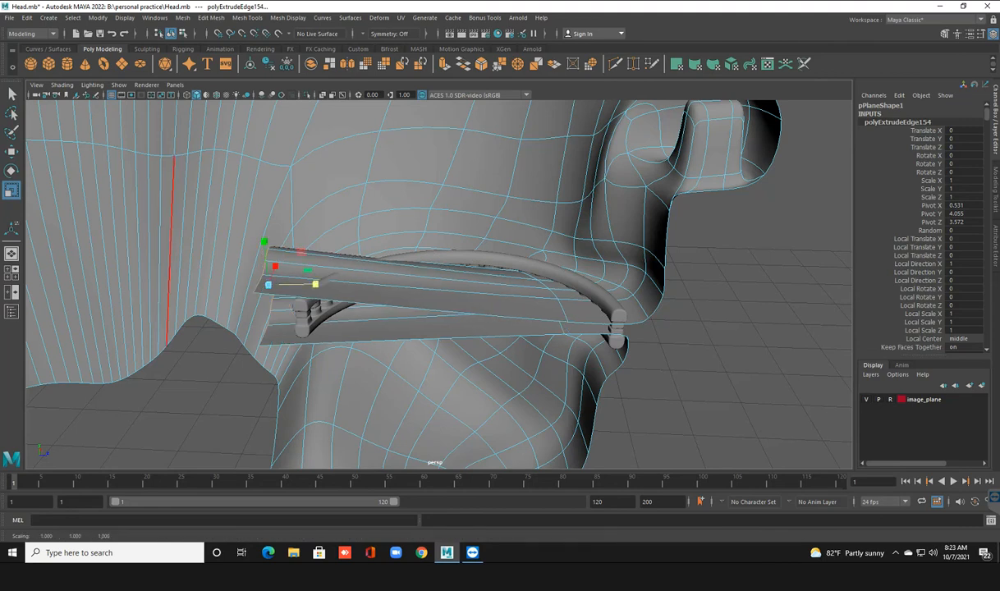
pyautogui.press('w')
pyautogui.moveTo(319, 286); pyautogui.dragTo(425, 276)
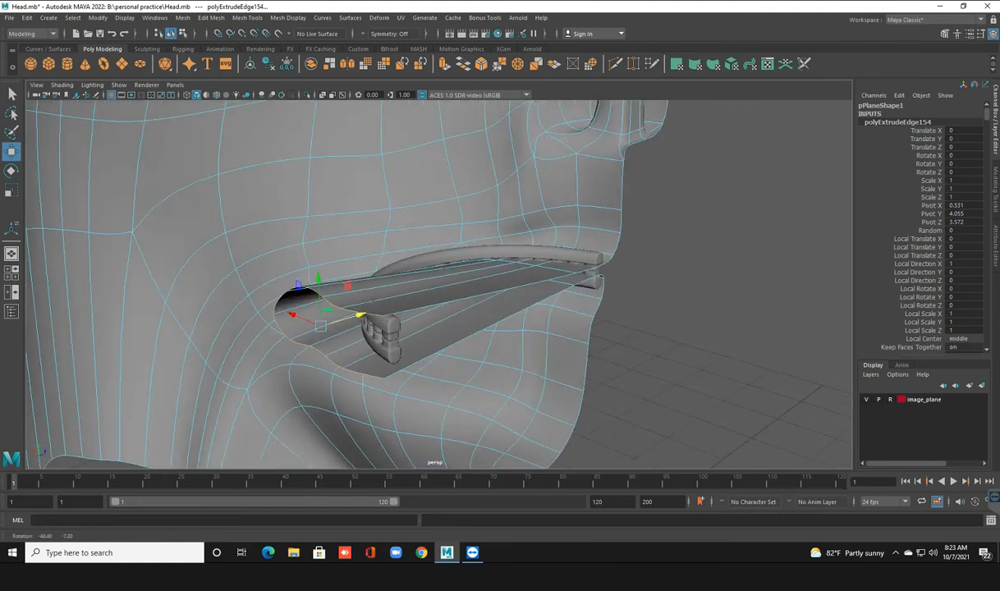
# Insert an edge loop around the middle of the extruded inner mouth surface.
pyautogui.moveTo(421, 277); pyautogui.dragTo(459, 253, button='right')
pyautogui.keyDown('shift'); pyautogui.moveTo(499, 208); pyautogui.dragTo(414, 224, button='right'); pyautogui.keyUp('shift')
pyautogui.moveTo(369, 322); pyautogui.dragTo(369, 322)
pyautogui.press('q')
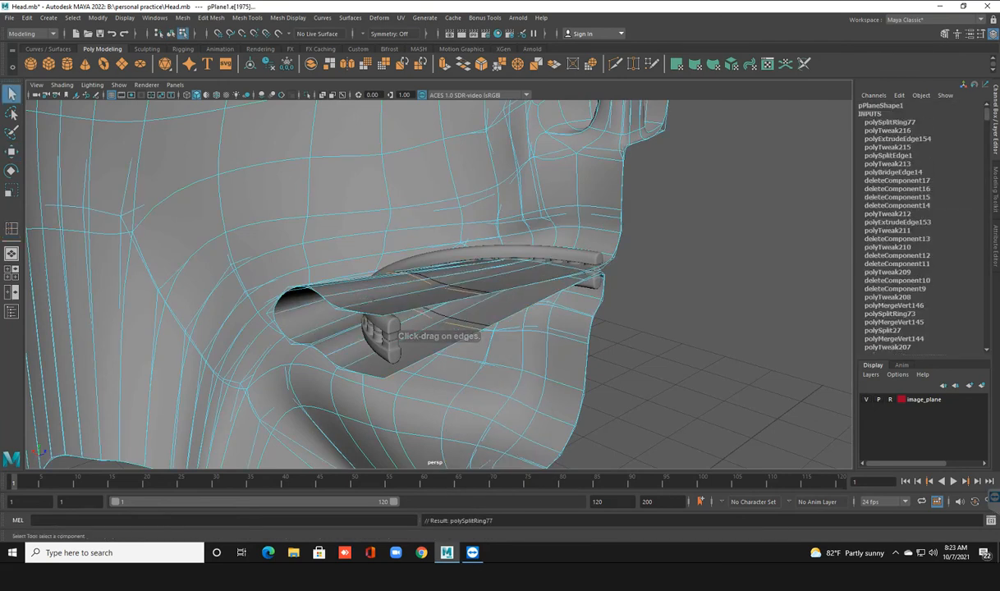
# Scale the new inner mouth edge loop vertically so the surface bulges above and below the two half rings.
pyautogui.press('F9')
pyautogui.keyDown('alt'); pyautogui.moveTo(443, 256); pyautogui.dragTo(401, 156); pyautogui.keyUp('alt')
pyautogui.press('F10')
pyautogui.press('e')
pyautogui.press('r')
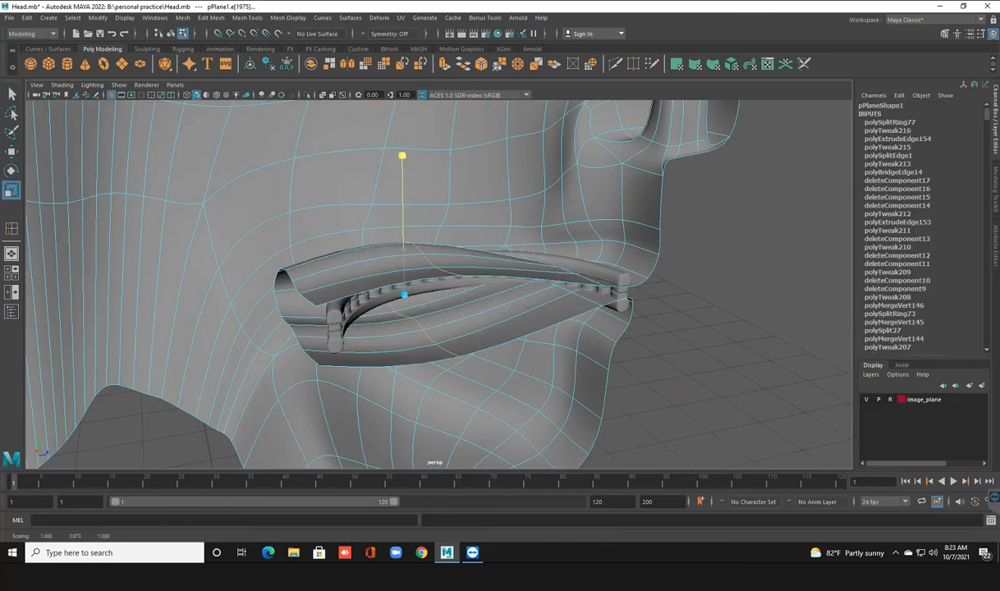
pyautogui.moveTo(420, 279)
pyautogui.keyDown('alt'); pyautogui.mouseDown()
pyautogui.moveTo(461, 262)
pyautogui.moveTo(450, 289)
pyautogui.moveTo(531, 289)
pyautogui.moveTo(434, 273)
pyautogui.mouseUp(); pyautogui.keyUp('alt')
pyautogui.press('w')
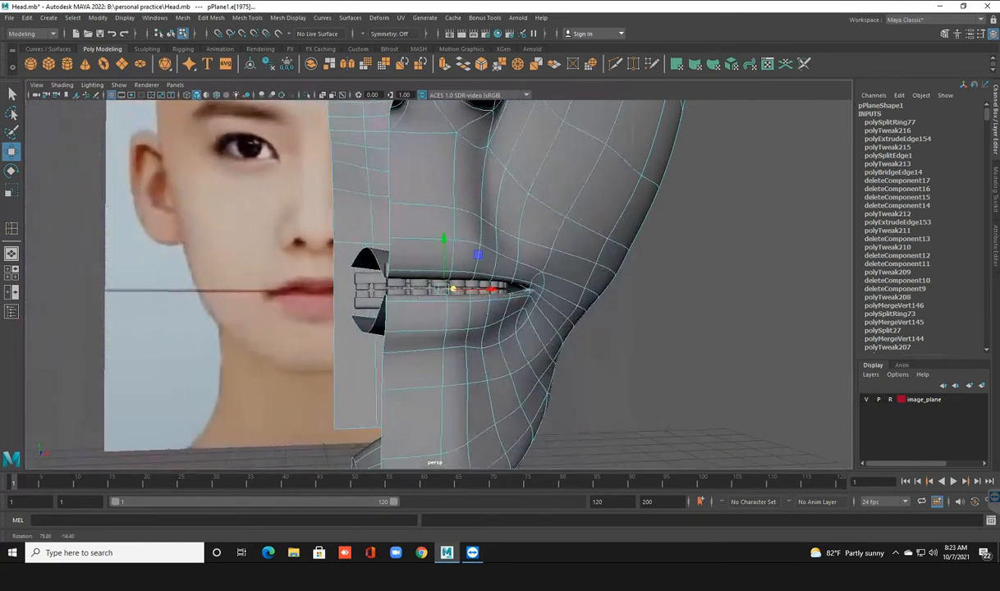
# Select the lip opening's edge loop and scale it vertically to narrow the gap between the lips.
pyautogui.scroll(3, 434, 273)
pyautogui.keyDown('alt'); pyautogui.moveTo(434, 273); pyautogui.dragTo(478, 265, button='middle'); pyautogui.keyUp('alt')
pyautogui.keyDown('alt'); pyautogui.moveTo(478, 265); pyautogui.dragTo(577, 279); pyautogui.keyUp('alt')
pyautogui.keyDown('alt'); pyautogui.moveTo(577, 279); pyautogui.dragTo(457, 266, button='middle'); pyautogui.keyUp('alt')
pyautogui.keyDown('alt'); pyautogui.moveTo(457, 266); pyautogui.dragTo(460, 277); pyautogui.keyUp('alt')
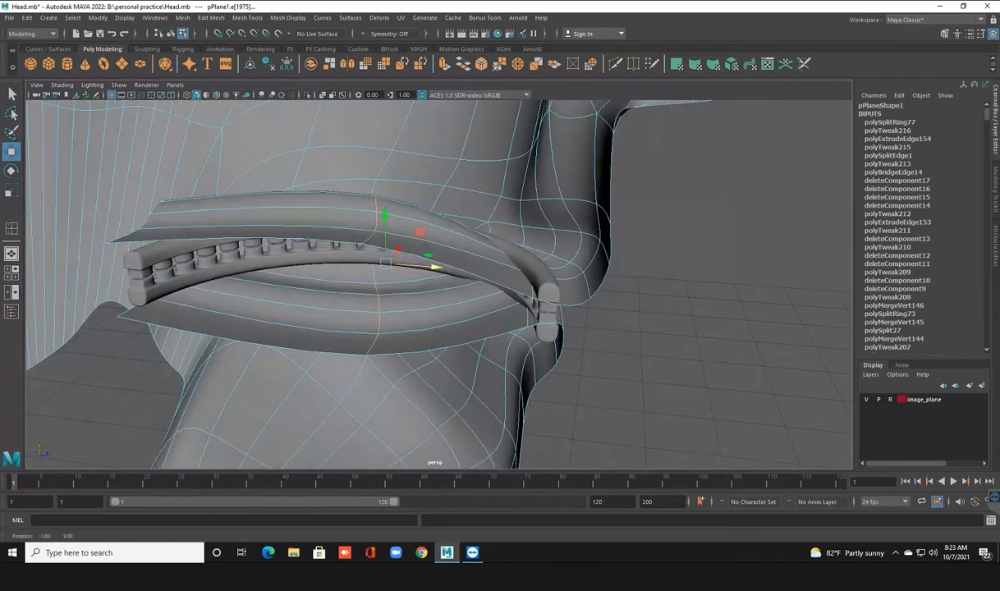
pyautogui.doubleClick(532, 293)
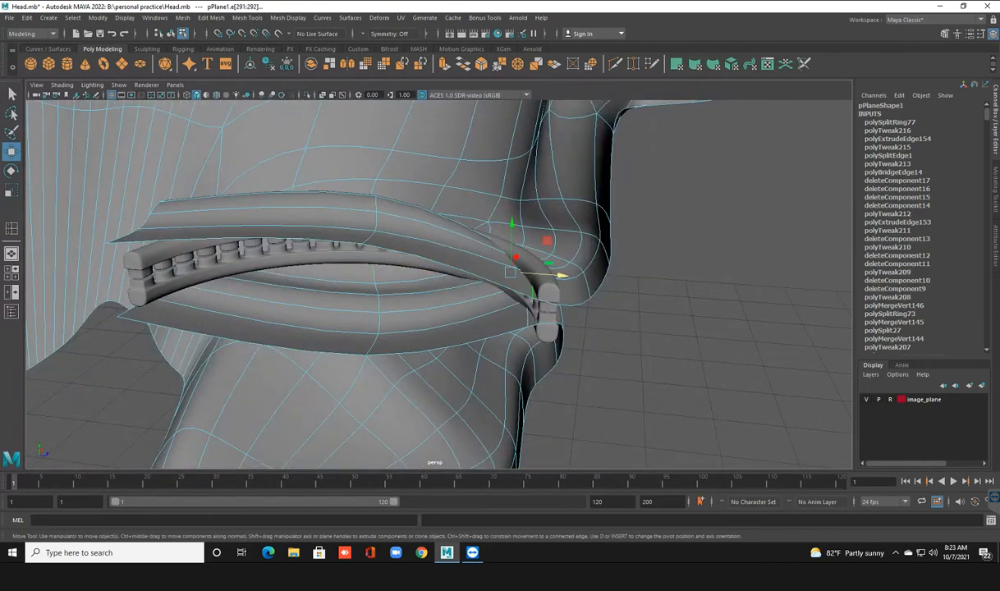
pyautogui.keyDown('shift'); pyautogui.doubleClick(545, 324); pyautogui.keyUp('shift')
pyautogui.hotkey('ctrl', 'z')
pyautogui.keyDown('alt'); pyautogui.moveTo(683, 141); pyautogui.dragTo(530, 111); pyautogui.keyUp('alt')
pyautogui.scroll(2, 530, 108)
pyautogui.keyDown('alt'); pyautogui.moveTo(529, 108); pyautogui.dragTo(597, 112, button='middle'); pyautogui.keyUp('alt')
pyautogui.press('r')
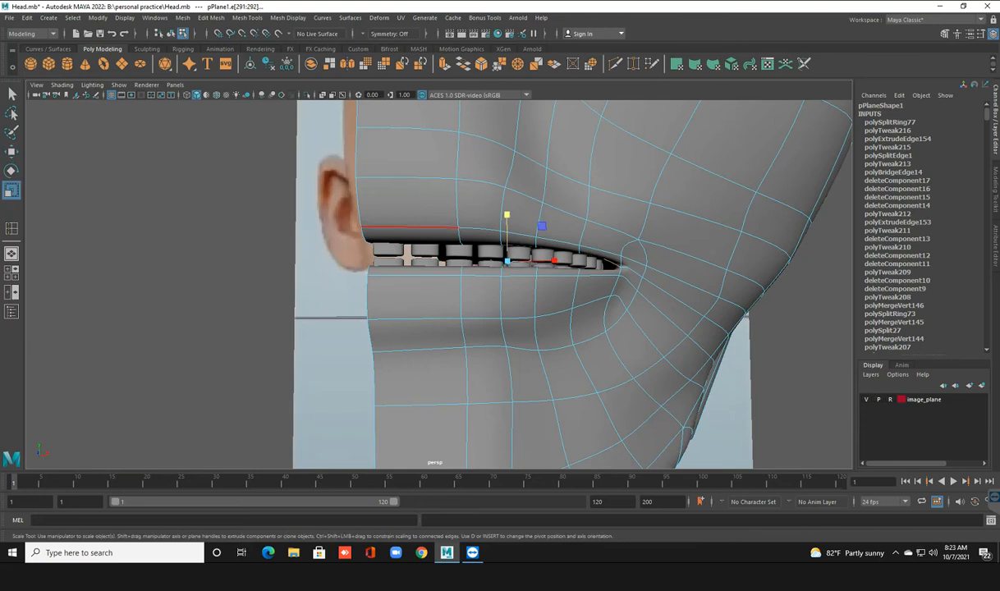
pyautogui.moveTo(506, 215); pyautogui.dragTo(507, 261)
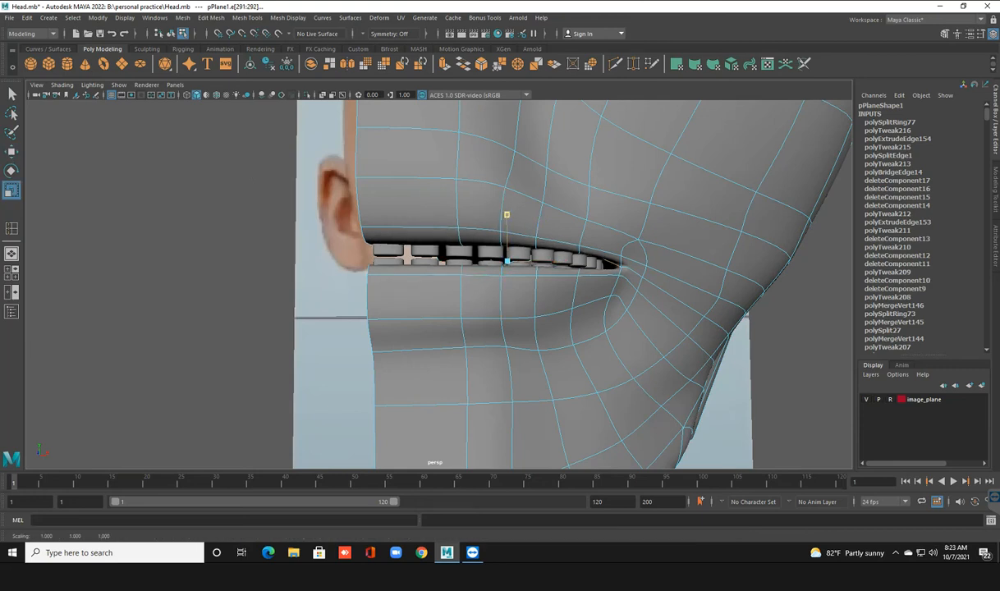
pyautogui.moveTo(417, 297)
pyautogui.keyDown('alt'); pyautogui.mouseDown()
pyautogui.moveTo(570, 306)
pyautogui.moveTo(620, 361)
pyautogui.moveTo(604, 388)
pyautogui.moveTo(411, 304)
pyautogui.mouseUp(); pyautogui.keyUp('alt')
pyautogui.press('w')
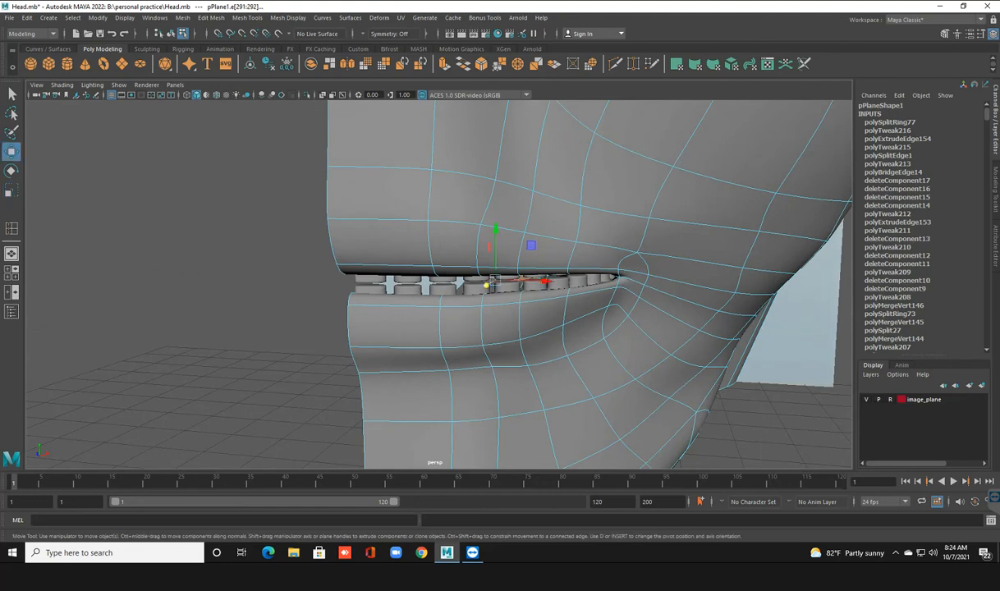
# Adjust the height of the lip opening edges, raising the lower lip's border toward the upper lip.
pyautogui.moveTo(496, 233); pyautogui.dragTo(580, 276)
pyautogui.keyDown('alt'); pyautogui.moveTo(511, 312); pyautogui.dragTo(444, 247); pyautogui.keyUp('alt')
pyautogui.doubleClick(535, 310)
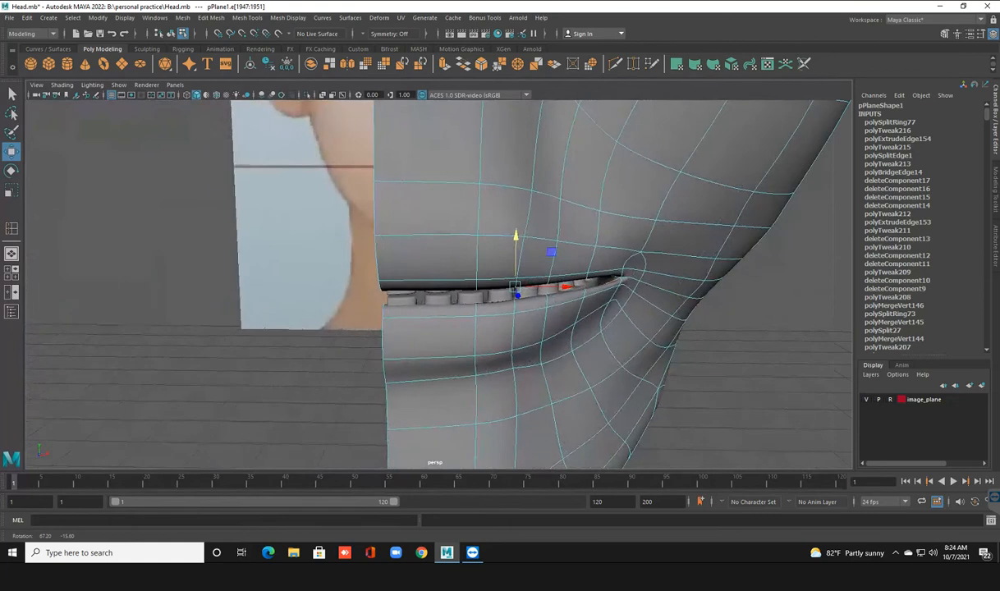
pyautogui.moveTo(516, 235); pyautogui.dragTo(516, 226)
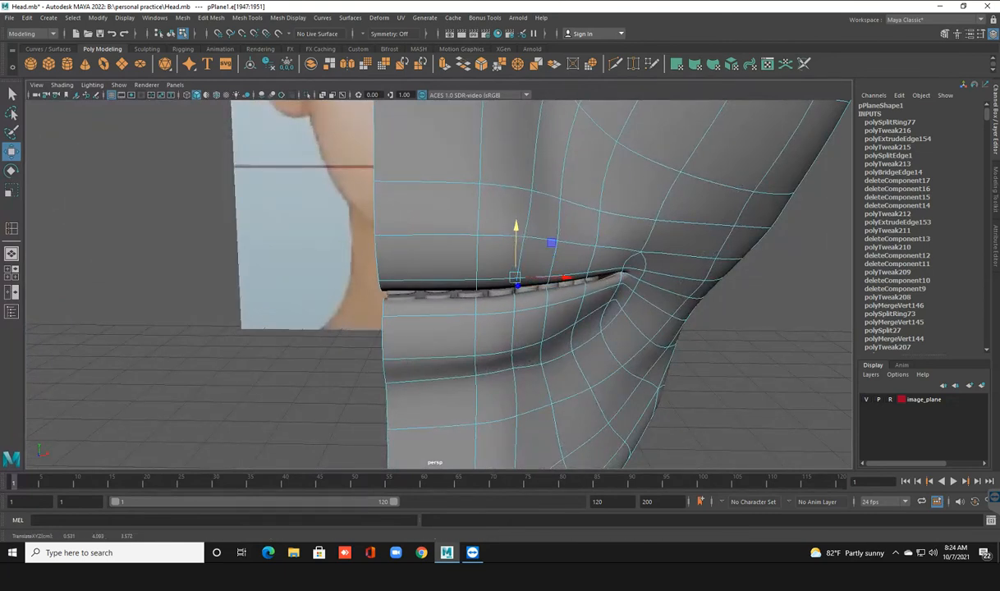
pyautogui.keyDown('alt'); pyautogui.moveTo(526, 263); pyautogui.dragTo(525, 234); pyautogui.keyUp('alt')
# Return the head to object mode and clear the selection.
pyautogui.keyDown('alt'); pyautogui.moveTo(492, 176); pyautogui.dragTo(490, 192); pyautogui.keyUp('alt')
pyautogui.moveTo(491, 192); pyautogui.dragTo(540, 176, button='right')
pyautogui.scroll(-6, 493, 201)
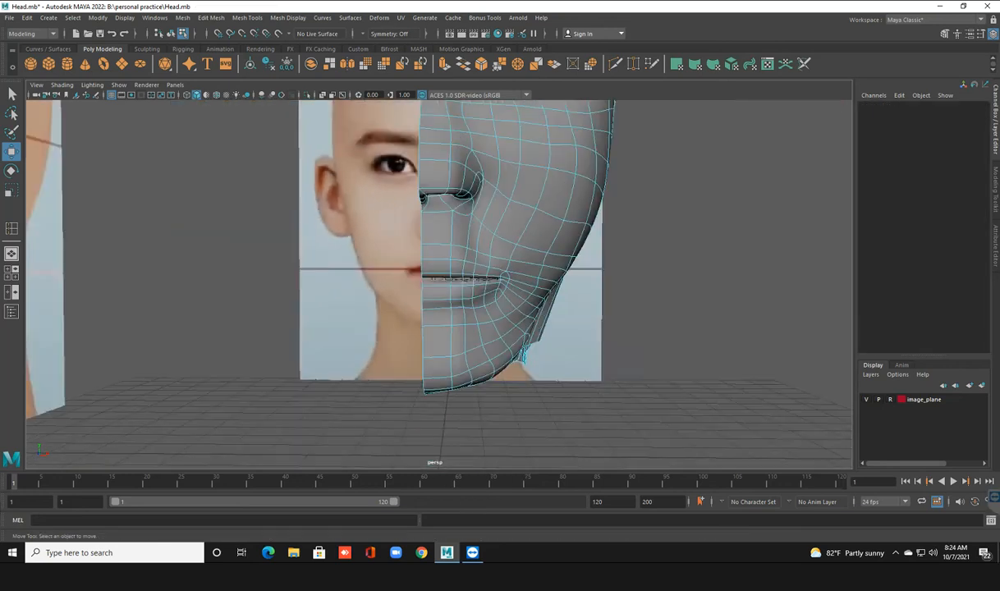
pyautogui.keyDown('alt'); pyautogui.moveTo(498, 200); pyautogui.dragTo(488, 217); pyautogui.keyUp('alt')
pyautogui.click(488, 216)
# Save the scene and examine the whole half head against the front and side reference images.
pyautogui.scroll(-3, 439, 284)
pyautogui.moveTo(493, 279)
pyautogui.keyDown('alt'); pyautogui.mouseDown()
pyautogui.moveTo(394, 287)
pyautogui.moveTo(427, 259)
pyautogui.moveTo(492, 278)
pyautogui.moveTo(566, 242)
pyautogui.moveTo(574, 271)
pyautogui.moveTo(554, 277)
pyautogui.moveTo(673, 275)
pyautogui.moveTo(480, 275)
pyautogui.moveTo(404, 314)
pyautogui.moveTo(320, 282)
pyautogui.moveTo(283, 288)
pyautogui.moveTo(339, 300)
pyautogui.moveTo(460, 264)
pyautogui.moveTo(495, 288)
pyautogui.mouseUp(); pyautogui.keyUp('alt')
pyautogui.scroll(3, 439, 284)
pyautogui.scroll(-3, 480, 275)
pyautogui.scroll(-3, 320, 282)
pyautogui.scroll(4, 284, 289)
pyautogui.scroll(-4, 460, 264)
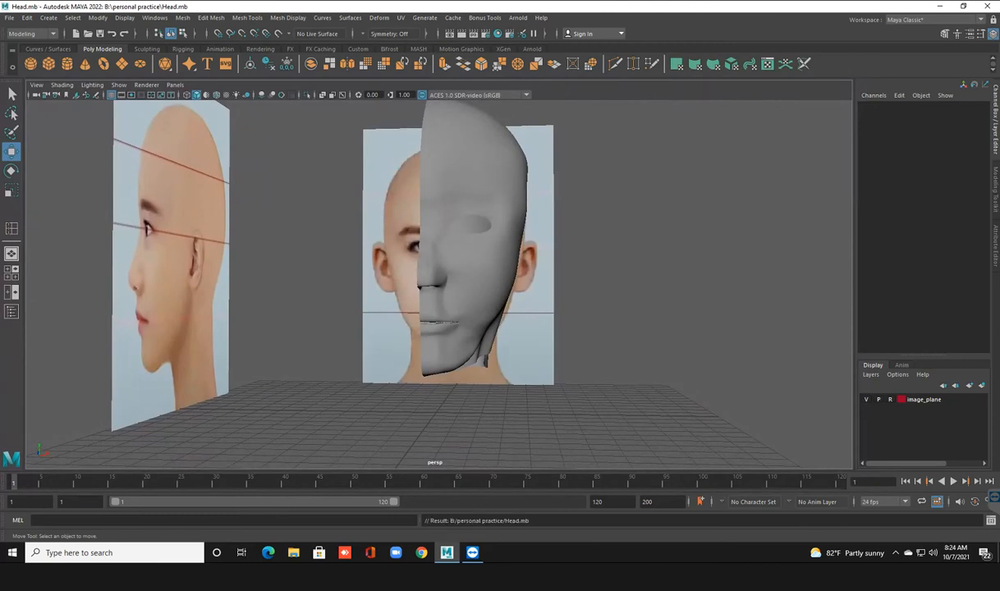
pyautogui.scroll(-4, 495, 288)
pyautogui.keyDown('alt'); pyautogui.moveTo(495, 287); pyautogui.dragTo(435, 305); pyautogui.keyUp('alt')
# Create a polygon sphere with a radius of about 1.108 centred on the eye opening in the front view.
pyautogui.press('space')
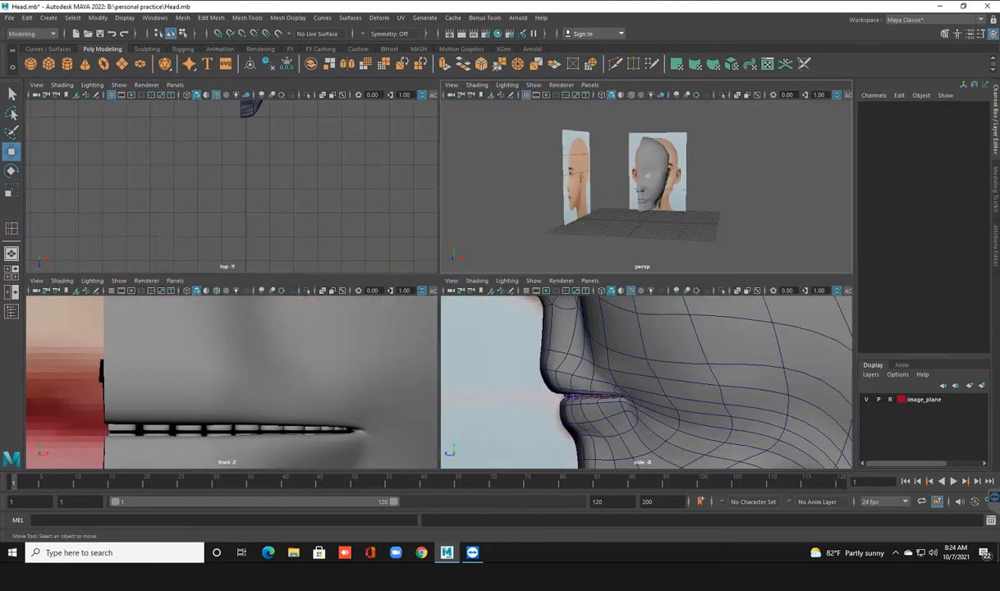
pyautogui.press('space')
pyautogui.scroll(-10, 438, 284)
pyautogui.keyDown('alt'); pyautogui.moveTo(439, 246); pyautogui.dragTo(362, 439, button='middle'); pyautogui.keyUp('alt')
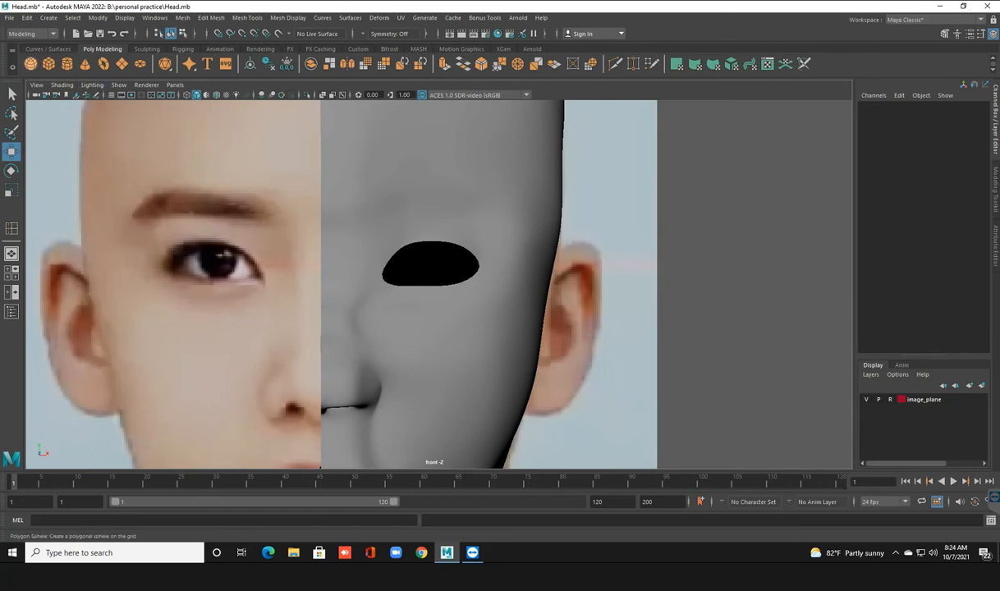
pyautogui.click(31, 63)
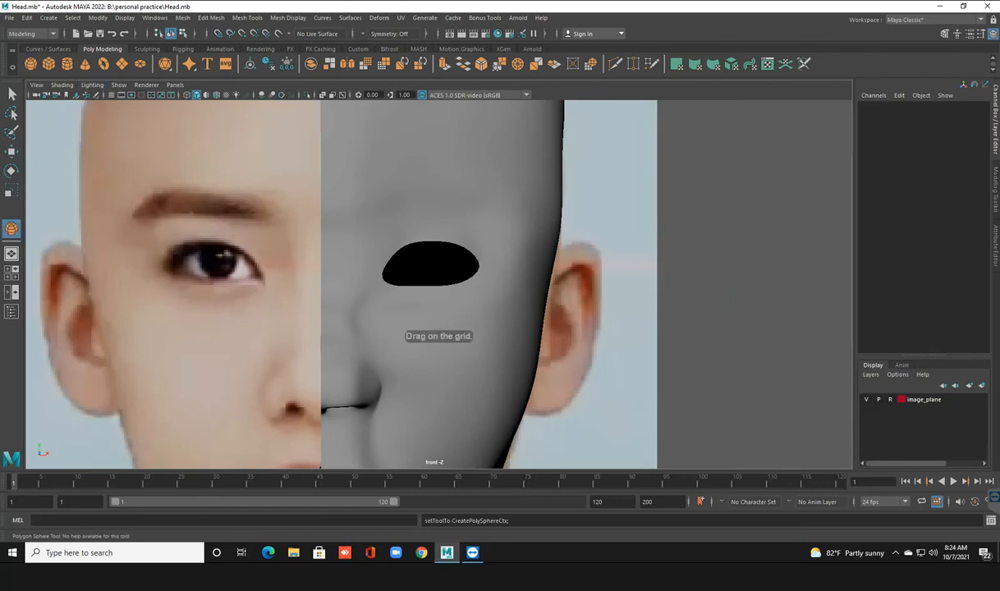
pyautogui.moveTo(424, 263); pyautogui.dragTo(484, 269)
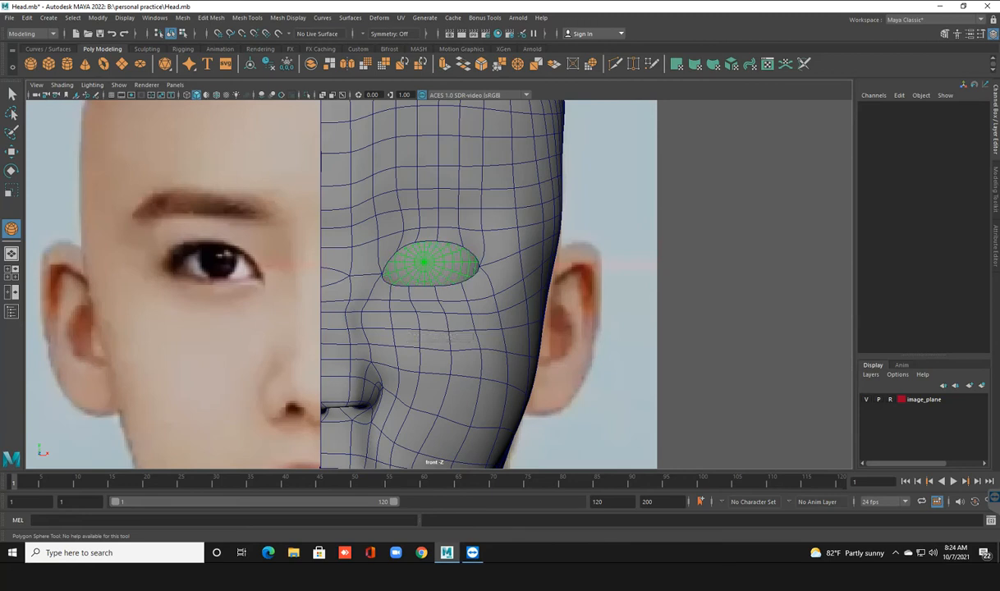
# Move the eyeball sphere forward into the eye opening, to about Translate Z 2.642.
pyautogui.press('space')
pyautogui.press('space')
pyautogui.scroll(5, 647, 189)
pyautogui.keyDown('alt'); pyautogui.moveTo(646, 189); pyautogui.dragTo(566, 193); pyautogui.keyUp('alt')
pyautogui.moveTo(419, 235); pyautogui.dragTo(440, 311)
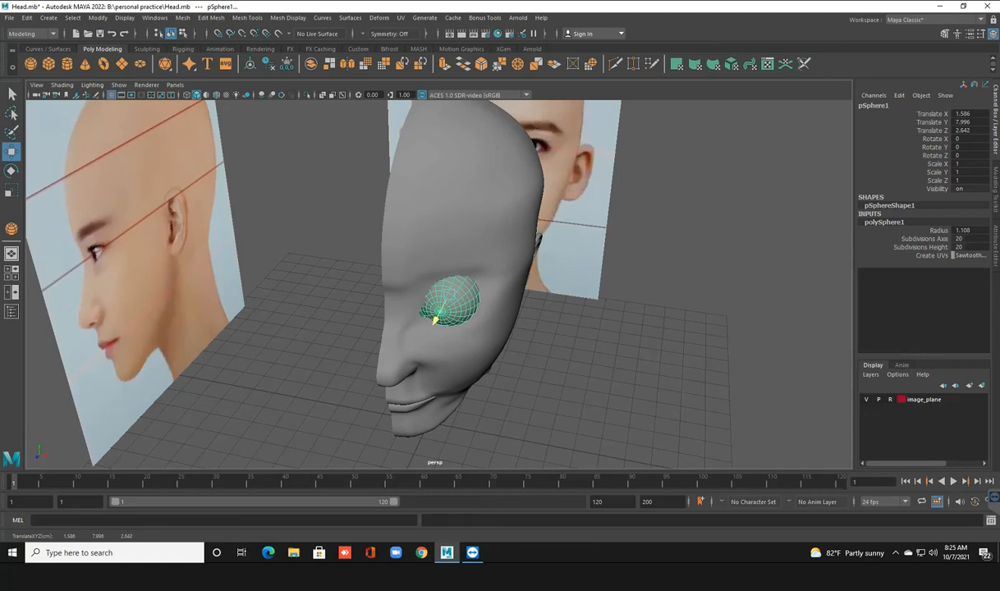
# Move the eyeball forward to about Translate Z 2.693 and turn it outward to about Rotate Y 23.436.
pyautogui.scroll(3, 438, 315)
pyautogui.keyDown('alt'); pyautogui.moveTo(440, 316); pyautogui.dragTo(470, 278); pyautogui.keyUp('alt')
pyautogui.press('e')
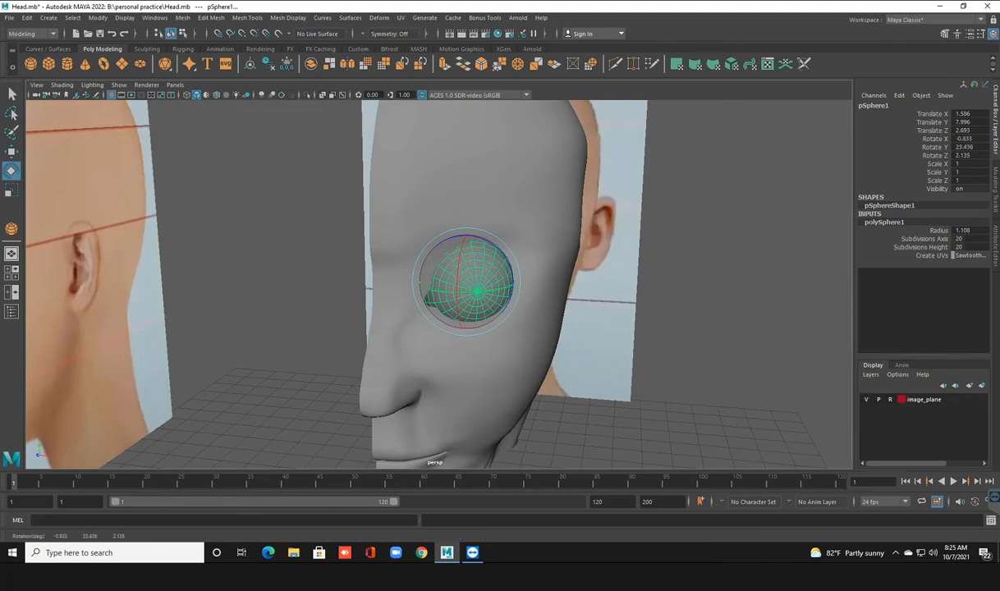
# Set the Move tool's axis orientation to follow the eyeball's own rotated axes.
pyautogui.press('w')
pyautogui.keyDown('alt'); pyautogui.moveTo(472, 316); pyautogui.dragTo(473, 344); pyautogui.keyUp('alt')
pyautogui.doubleClick(11, 149)
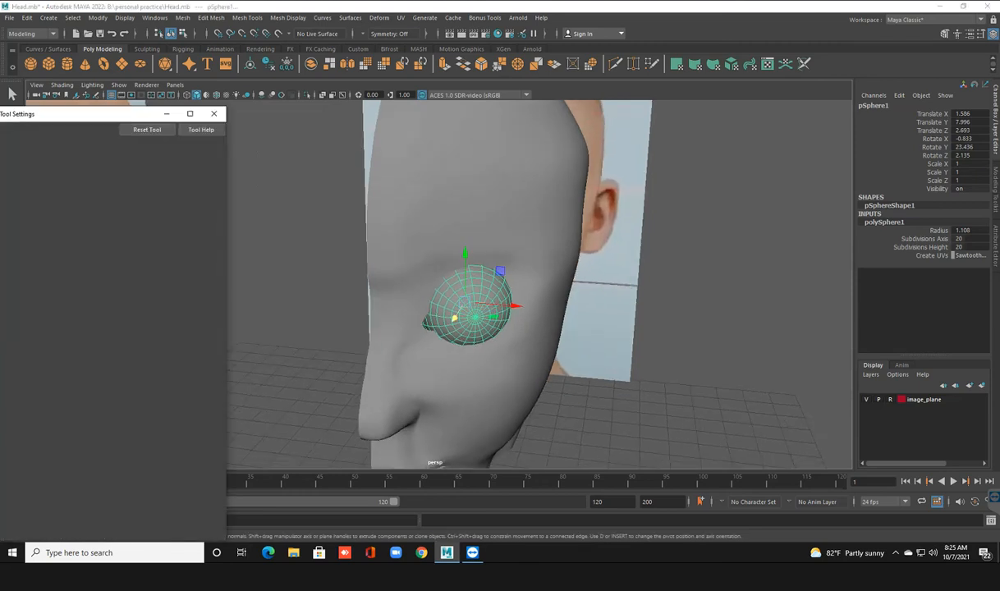
pyautogui.click(108, 160)
pyautogui.click(108, 167)
pyautogui.click(214, 114)
# Push the eyeball back into the socket along its own axis, to about Translate X 1.415 and Translate Z 2.291.
pyautogui.scroll(3, 476, 316)
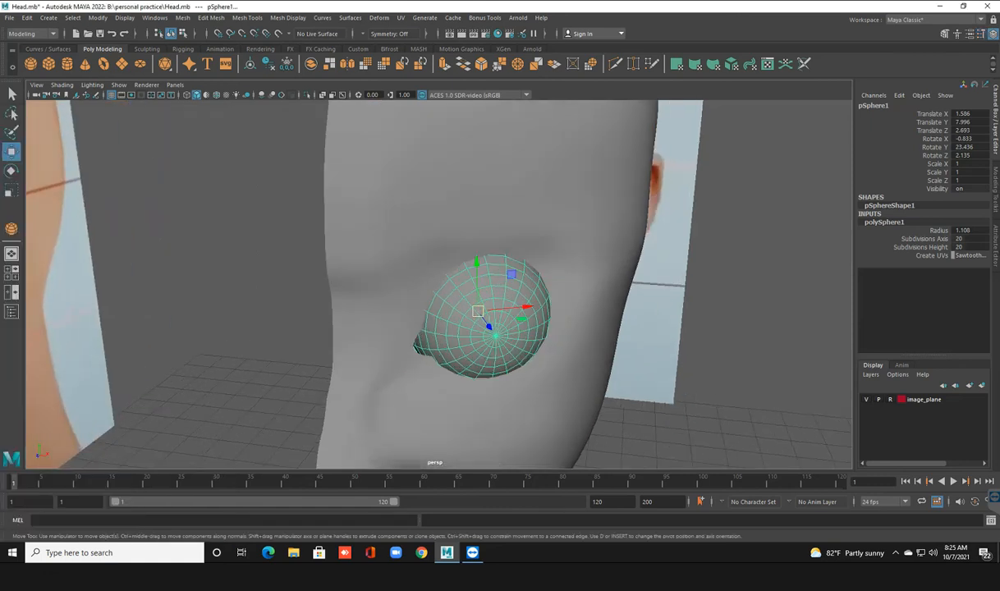
pyautogui.scroll(4, 484, 316)
pyautogui.keyDown('alt'); pyautogui.moveTo(501, 329); pyautogui.dragTo(447, 255, button='middle'); pyautogui.keyUp('alt')
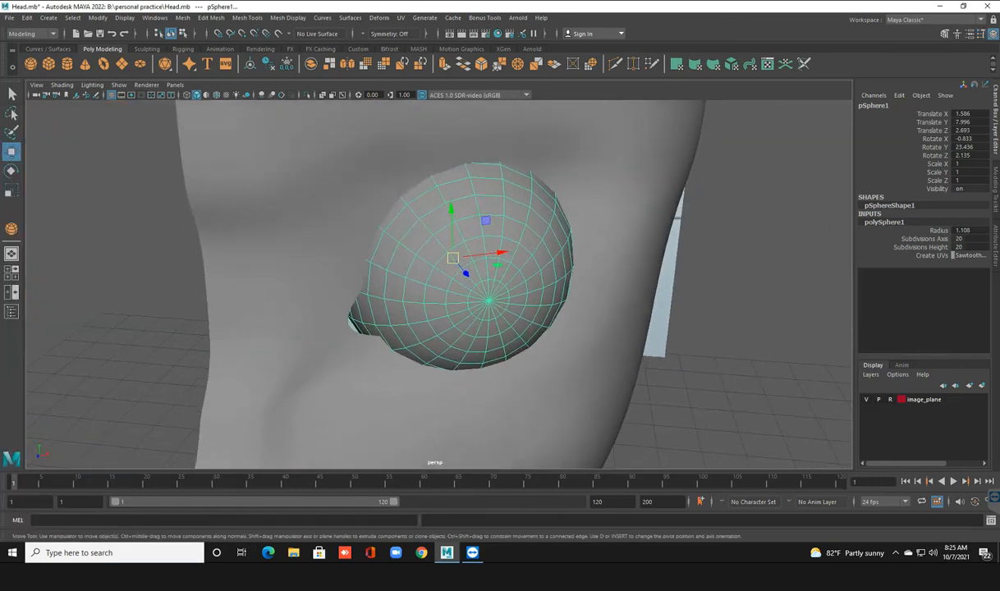
pyautogui.moveTo(466, 273); pyautogui.dragTo(415, 227)
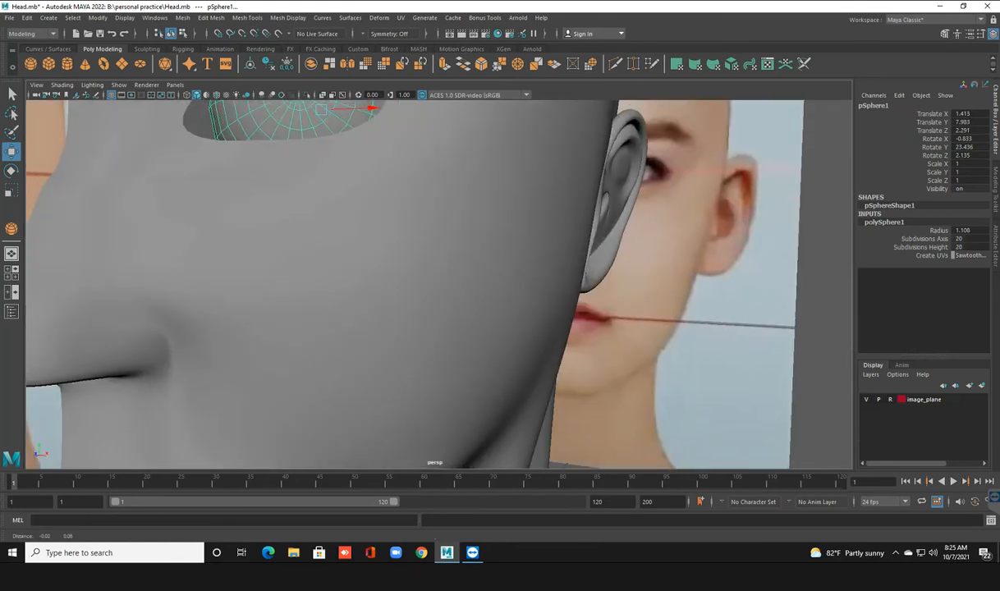
# Reposition the eyeball sphere in the eye opening to about Translate X 1.251, Y 7.84 and Z 2.388.
pyautogui.keyDown('alt'); pyautogui.moveTo(415, 227); pyautogui.dragTo(474, 326, button='middle'); pyautogui.keyUp('alt')
pyautogui.moveTo(370, 169); pyautogui.dragTo(383, 215)
pyautogui.moveTo(447, 313); pyautogui.dragTo(453, 341)
pyautogui.keyDown('alt'); pyautogui.moveTo(453, 341); pyautogui.dragTo(397, 127, button='middle'); pyautogui.keyUp('alt')
pyautogui.keyDown('alt'); pyautogui.moveTo(397, 127); pyautogui.dragTo(403, 184); pyautogui.keyUp('alt')
pyautogui.moveTo(341, 254); pyautogui.dragTo(339, 218)
# Set the Rotate tool's axis orientation to Object.
pyautogui.press('e')
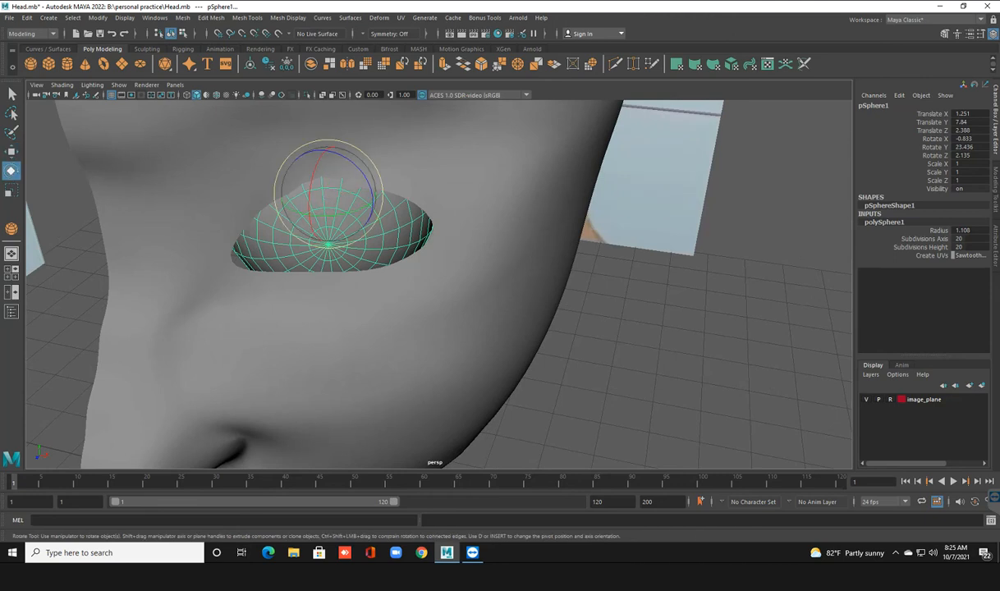
pyautogui.doubleClick(12, 170)
pyautogui.click(82, 159)
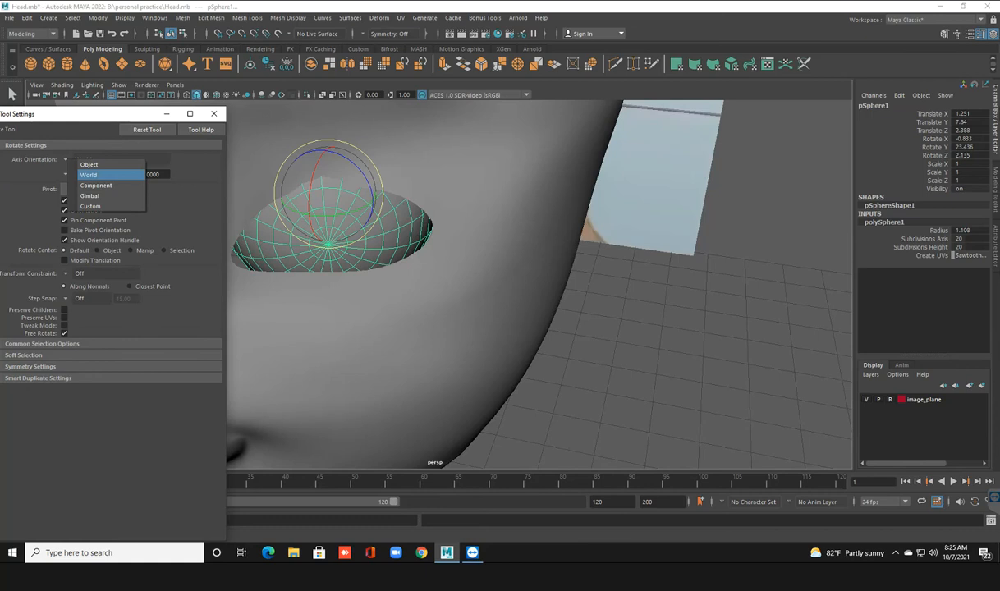
pyautogui.click(89, 164)
pyautogui.click(214, 114)
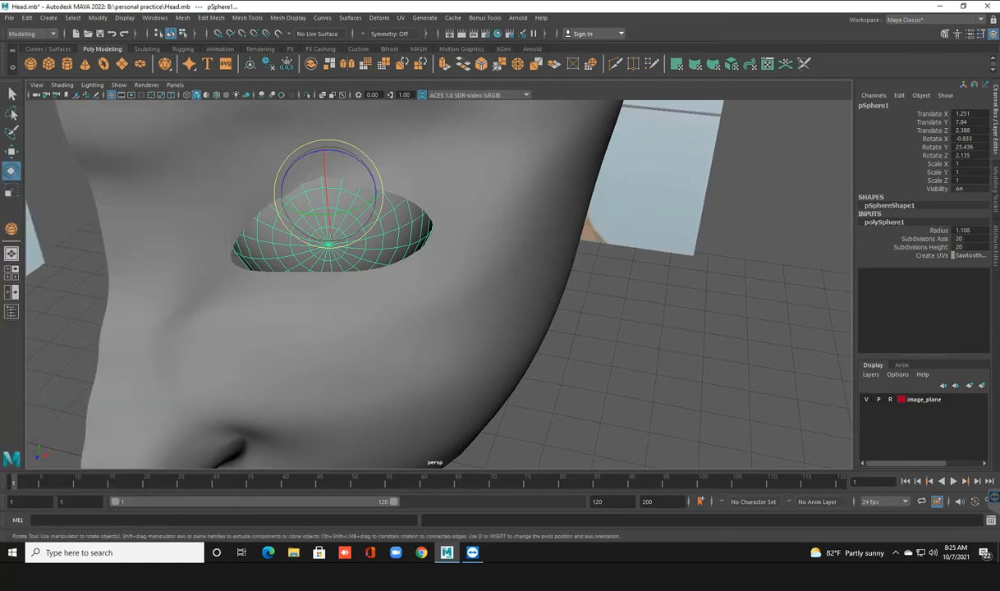
# Tilt the eyeball around its own X axis to about Rotate X -5.799.
pyautogui.moveTo(327, 195); pyautogui.dragTo(326, 189)
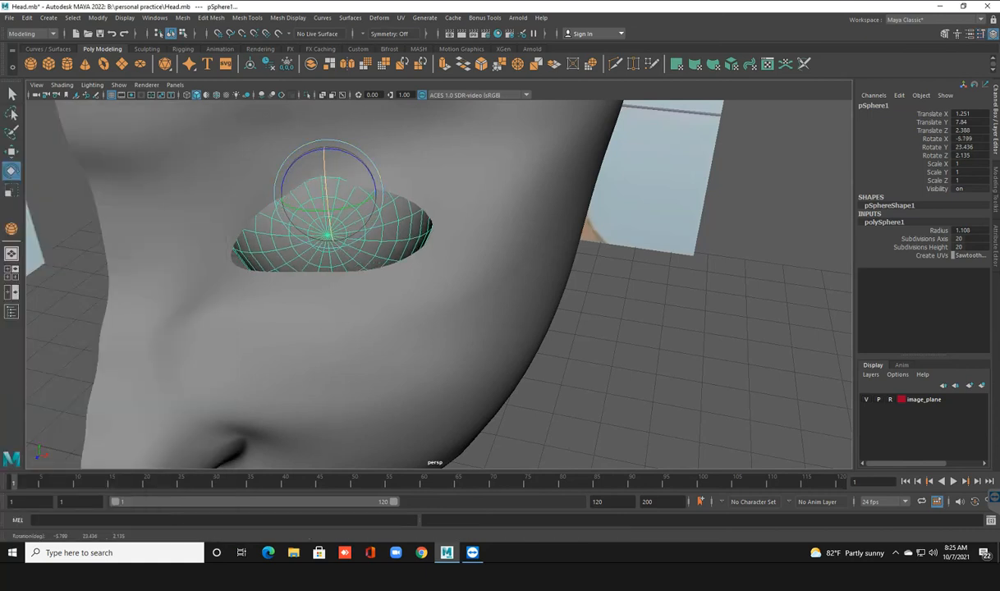
pyautogui.keyDown('alt'); pyautogui.moveTo(326, 190); pyautogui.dragTo(351, 233, button='middle'); pyautogui.keyUp('alt')
pyautogui.keyDown('alt'); pyautogui.moveTo(351, 234); pyautogui.dragTo(373, 189); pyautogui.keyUp('alt')
pyautogui.keyDown('alt'); pyautogui.moveTo(373, 188); pyautogui.dragTo(363, 214, button='middle'); pyautogui.keyUp('alt')
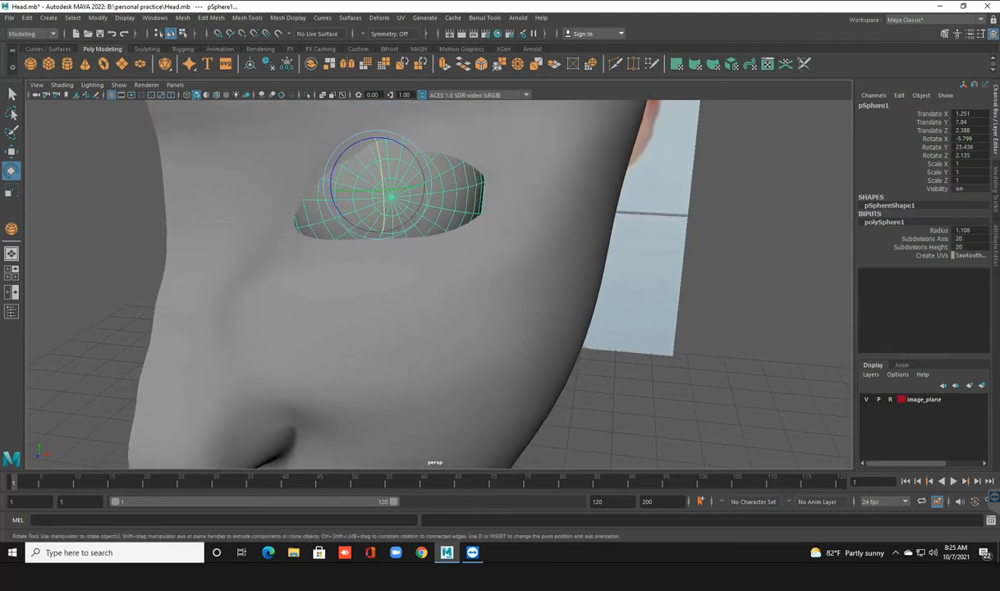
# Adjust the eyeball's position in the socket so it fits the eye opening more closely.
pyautogui.press('w')
pyautogui.moveTo(375, 129); pyautogui.dragTo(241, 240)
pyautogui.keyDown('alt'); pyautogui.moveTo(241, 240); pyautogui.dragTo(207, 332, button='middle'); pyautogui.keyUp('alt')
pyautogui.moveTo(207, 332)
pyautogui.keyDown('alt'); pyautogui.mouseDown()
pyautogui.moveTo(176, 314)
pyautogui.moveTo(220, 320)
pyautogui.mouseUp(); pyautogui.keyUp('alt')
pyautogui.keyDown('alt'); pyautogui.moveTo(220, 320); pyautogui.dragTo(74, 322, button='middle'); pyautogui.keyUp('alt')
pyautogui.keyDown('alt'); pyautogui.moveTo(74, 322); pyautogui.dragTo(141, 317); pyautogui.keyUp('alt')
pyautogui.scroll(4, 94, 320)
pyautogui.scroll(3, 190, 315)
# Extrude the head mesh's border edge loop around the eye opening inward toward the eyeball.
pyautogui.press('F10')
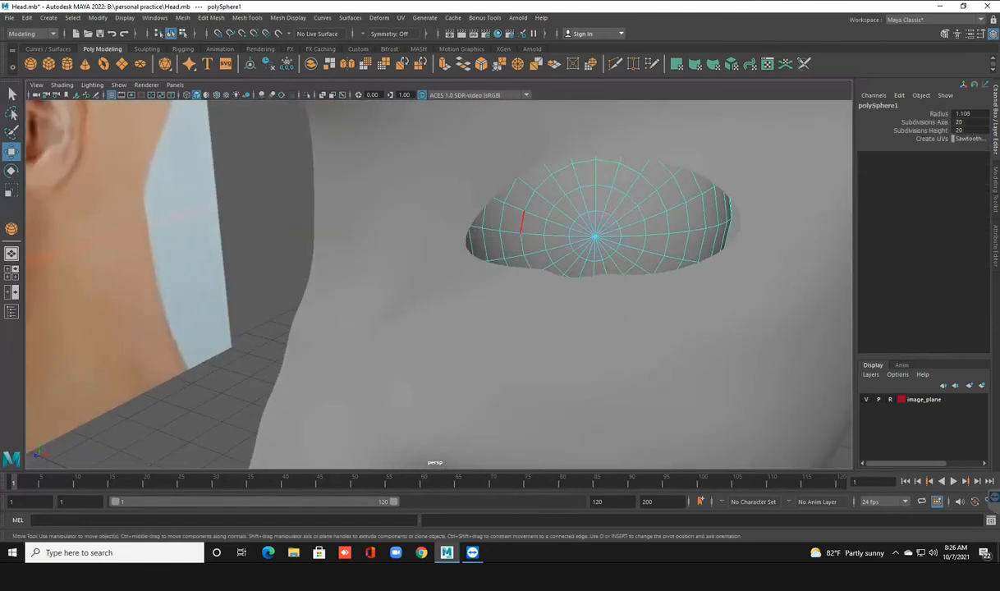
pyautogui.doubleClick(483, 215)
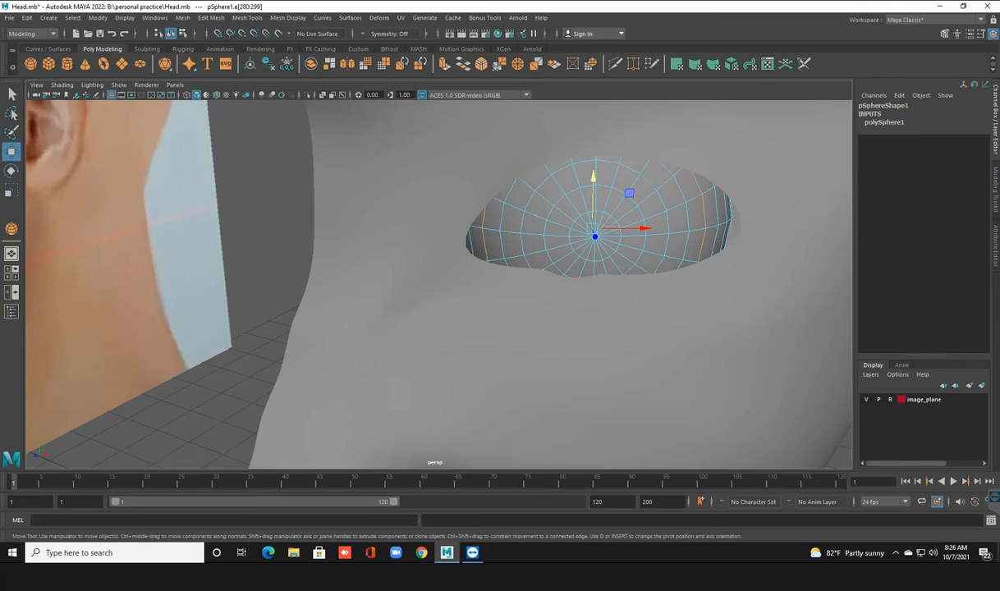
pyautogui.keyDown('shift'); pyautogui.click(490, 202); pyautogui.keyUp('shift')
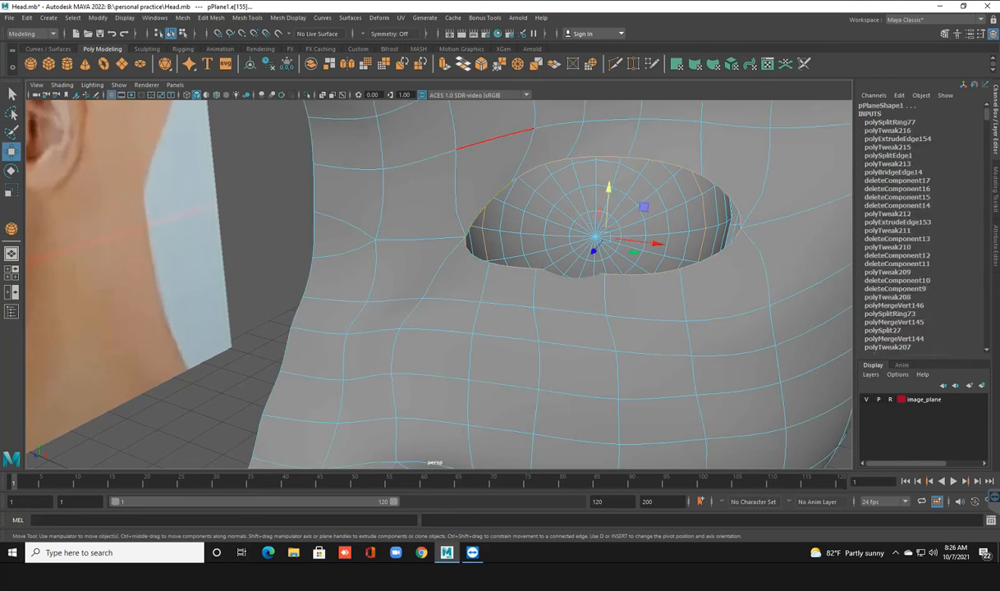
pyautogui.scroll(3, 541, 199)
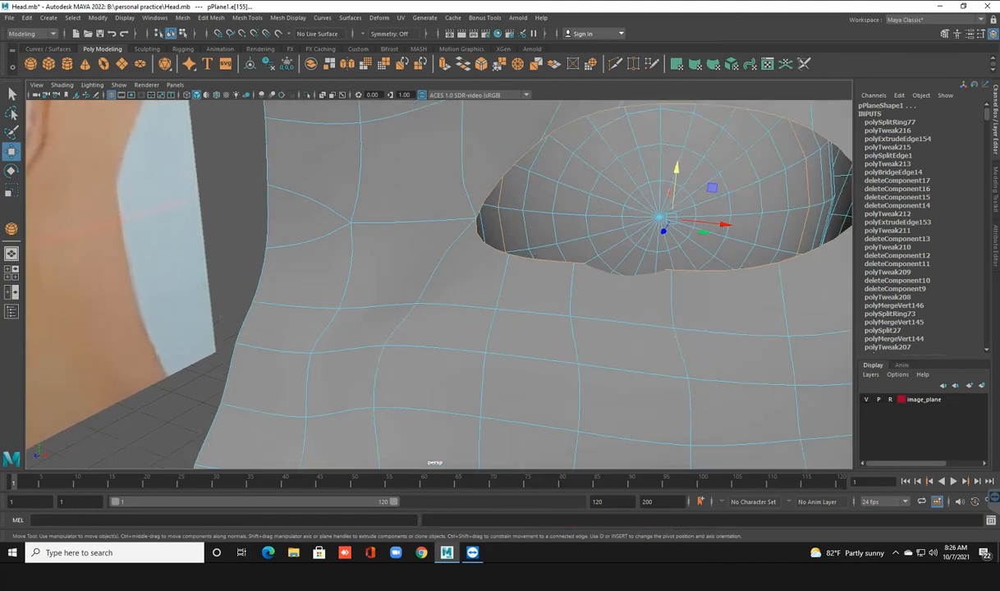
pyautogui.keyDown('alt'); pyautogui.moveTo(541, 199); pyautogui.dragTo(542, 233); pyautogui.keyUp('alt')
pyautogui.keyDown('alt'); pyautogui.moveTo(585, 158); pyautogui.dragTo(493, 154, button='middle'); pyautogui.keyUp('alt')
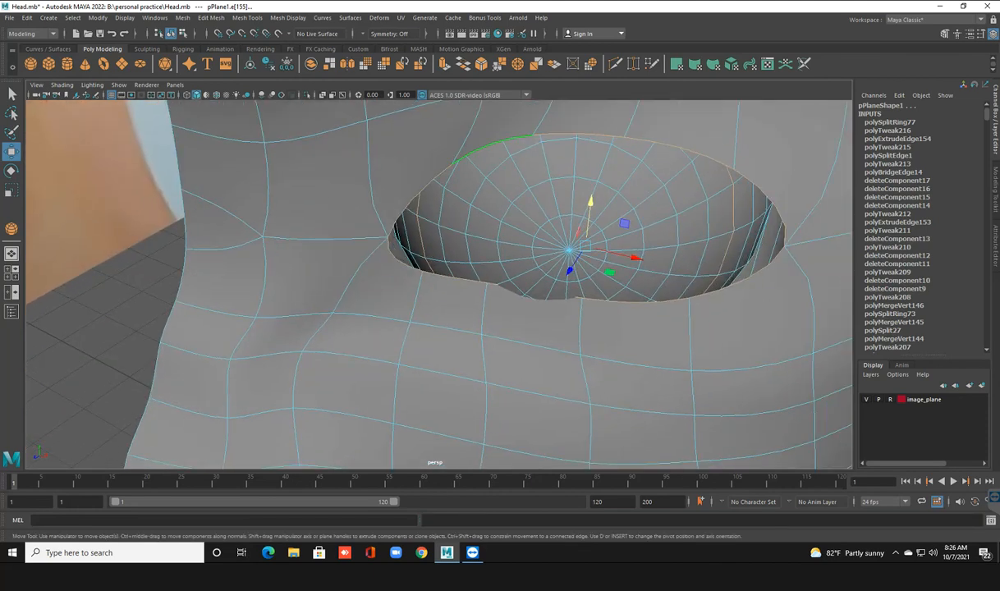
pyautogui.press('g')
pyautogui.scroll(2, 494, 155)
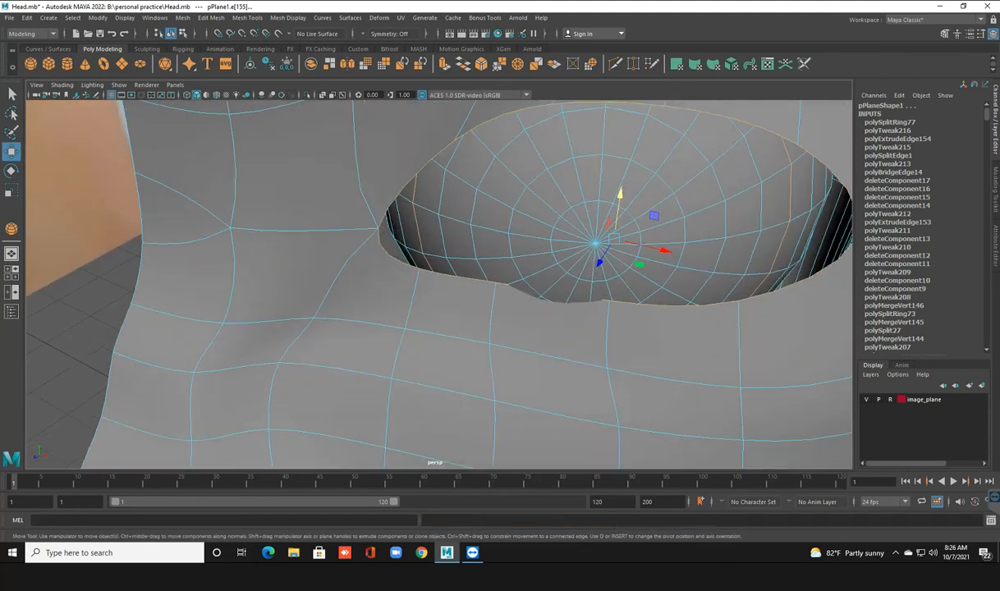
pyautogui.keyDown('alt'); pyautogui.moveTo(535, 296); pyautogui.dragTo(567, 268); pyautogui.keyUp('alt')
pyautogui.keyDown('alt'); pyautogui.moveTo(470, 238); pyautogui.dragTo(552, 278); pyautogui.keyUp('alt')
pyautogui.doubleClick(486, 250)
pyautogui.keyDown('shift'); pyautogui.moveTo(639, 156); pyautogui.dragTo(552, 100); pyautogui.keyUp('shift')
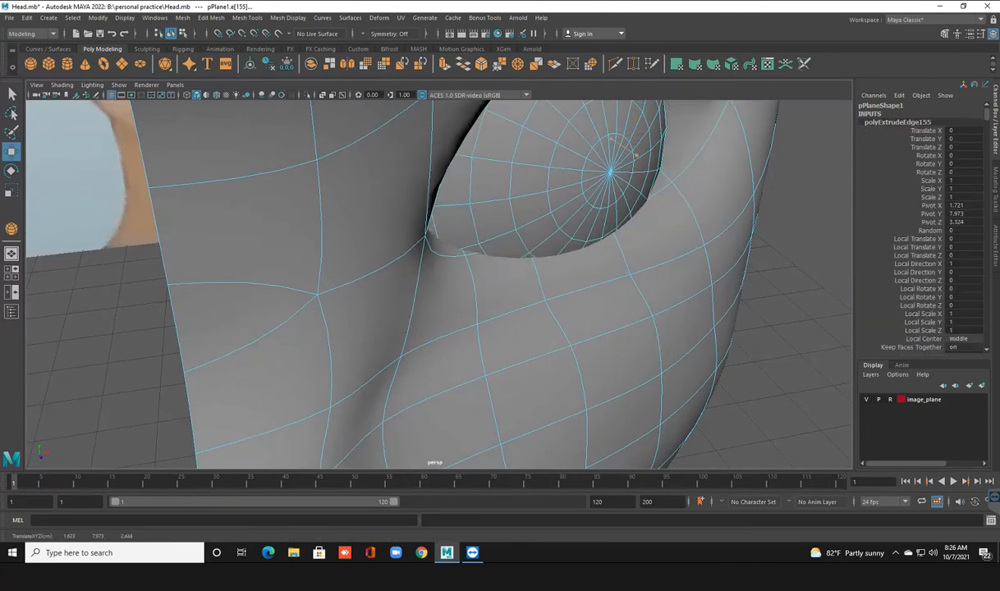
# Move the eyeball against the new eyelid rim, to about Translate X 1.415, Y 7.755 and Z 2.328.
pyautogui.keyDown('alt'); pyautogui.moveTo(638, 215); pyautogui.dragTo(599, 215); pyautogui.keyUp('alt')
pyautogui.scroll(-5, 575, 205)
pyautogui.moveTo(530, 206); pyautogui.dragTo(571, 187, button='right')
pyautogui.hotkey('ctrl', 'z')
pyautogui.keyDown('alt'); pyautogui.moveTo(595, 215); pyautogui.dragTo(554, 207); pyautogui.keyUp('alt')
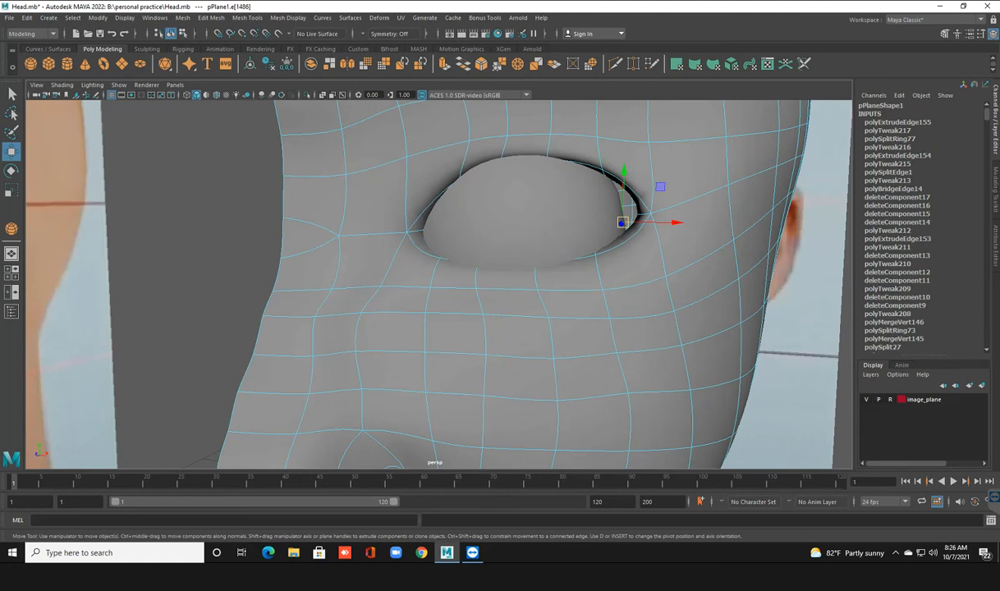
pyautogui.moveTo(554, 283); pyautogui.dragTo(591, 258, button='right')
pyautogui.click(529, 215)
pyautogui.moveTo(505, 184); pyautogui.dragTo(505, 181)
pyautogui.moveTo(557, 229); pyautogui.dragTo(576, 228)
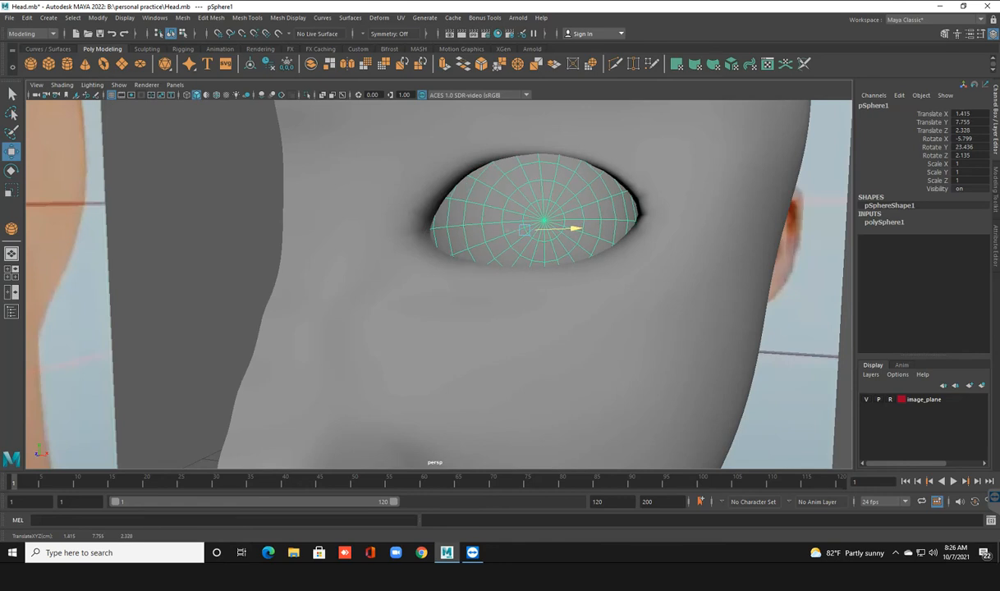
# Rotate the eyeball slightly within the socket and deselect it.
pyautogui.press('e')
pyautogui.moveTo(535, 227); pyautogui.dragTo(443, 302)
pyautogui.scroll(-5, 532, 226)
pyautogui.scroll(5, 450, 267)
pyautogui.click(230, 303)
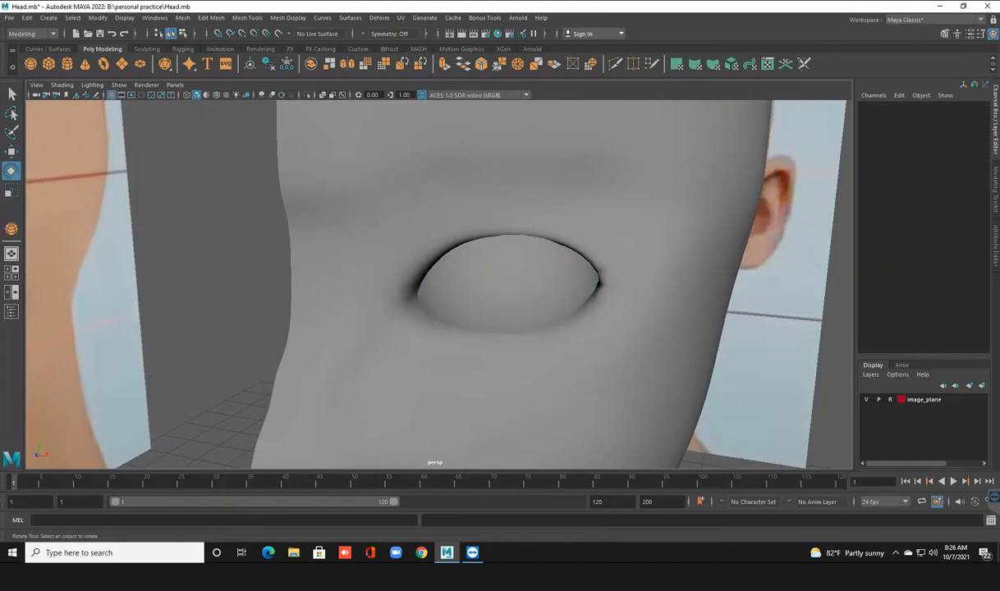
# Select the head's upper eye-opening edges from the inner corner to the outer corner.
pyautogui.scroll(3, 440, 285)
pyautogui.keyDown('alt'); pyautogui.moveTo(439, 284); pyautogui.dragTo(431, 308, button='middle'); pyautogui.keyUp('alt')
pyautogui.keyDown('alt'); pyautogui.moveTo(431, 309); pyautogui.dragTo(390, 308); pyautogui.keyUp('alt')
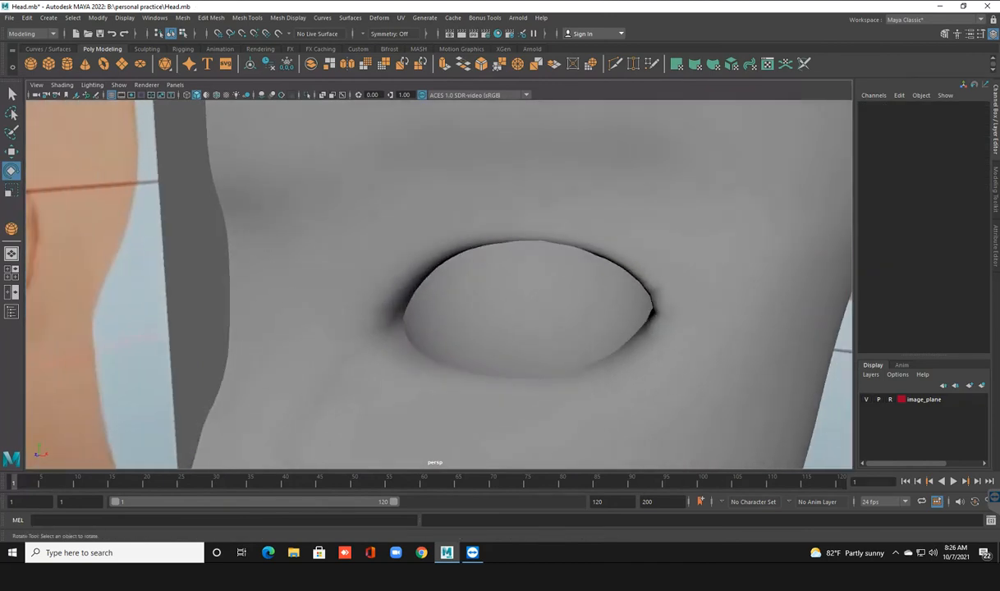
pyautogui.click(369, 303)
pyautogui.scroll(2, 370, 304)
pyautogui.keyDown('alt'); pyautogui.moveTo(369, 304); pyautogui.dragTo(365, 331, button='middle'); pyautogui.keyUp('alt')
pyautogui.keyDown('alt'); pyautogui.moveTo(365, 332); pyautogui.dragTo(390, 289); pyautogui.keyUp('alt')
pyautogui.moveTo(391, 289); pyautogui.dragTo(393, 253, button='right')
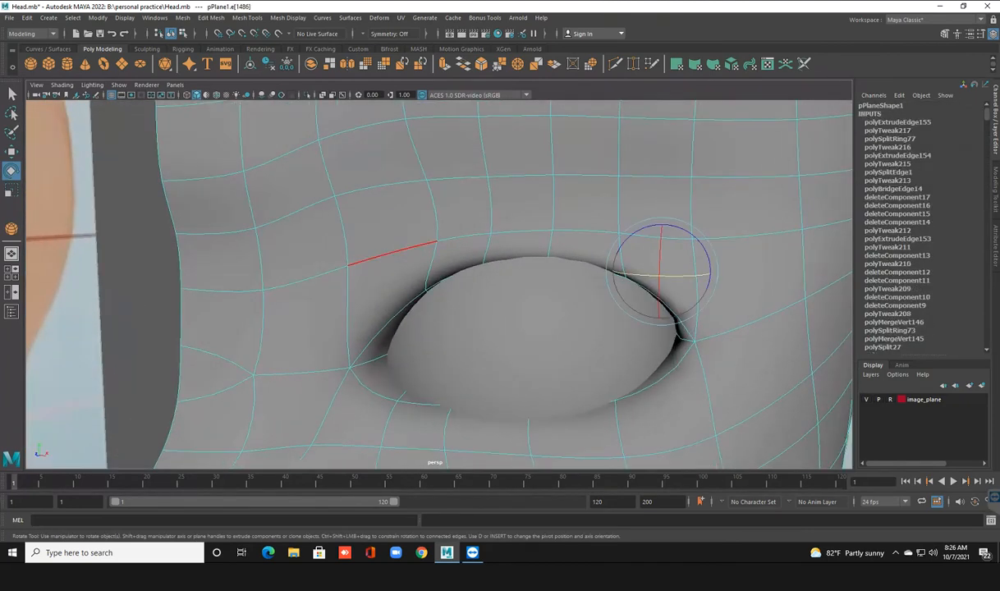
pyautogui.click(386, 327)
pyautogui.keyDown('shift'); pyautogui.click(436, 283); pyautogui.keyUp('shift')
pyautogui.keyDown('shift'); pyautogui.click(491, 269); pyautogui.keyUp('shift')
pyautogui.keyDown('shift'); pyautogui.click(615, 274); pyautogui.keyUp('shift')
pyautogui.keyDown('shift'); pyautogui.click(653, 298); pyautogui.keyUp('shift')
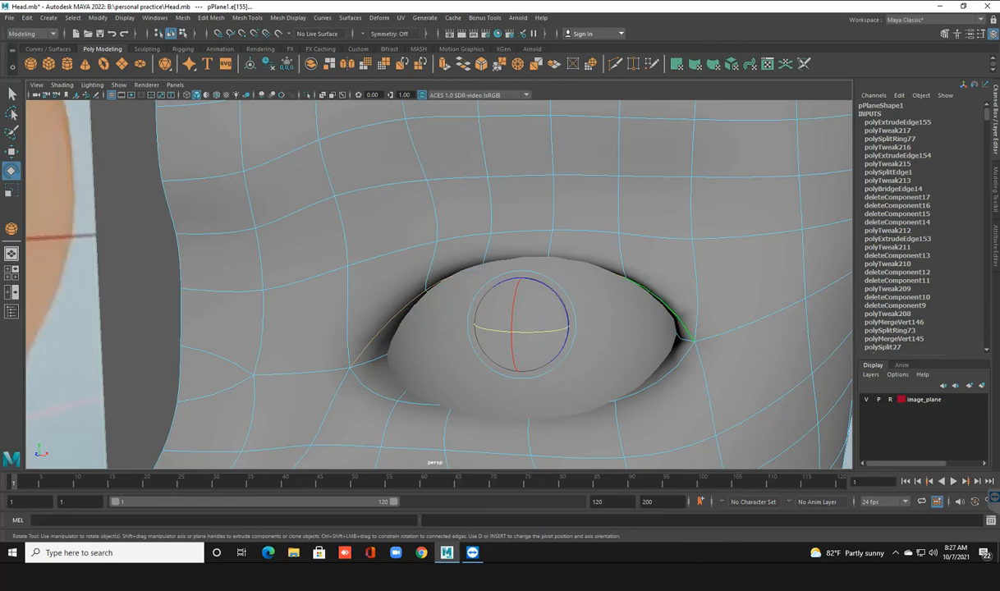
pyautogui.scroll(-3, 654, 299)
pyautogui.keyDown('alt'); pyautogui.moveTo(653, 298); pyautogui.dragTo(657, 332); pyautogui.keyUp('alt')
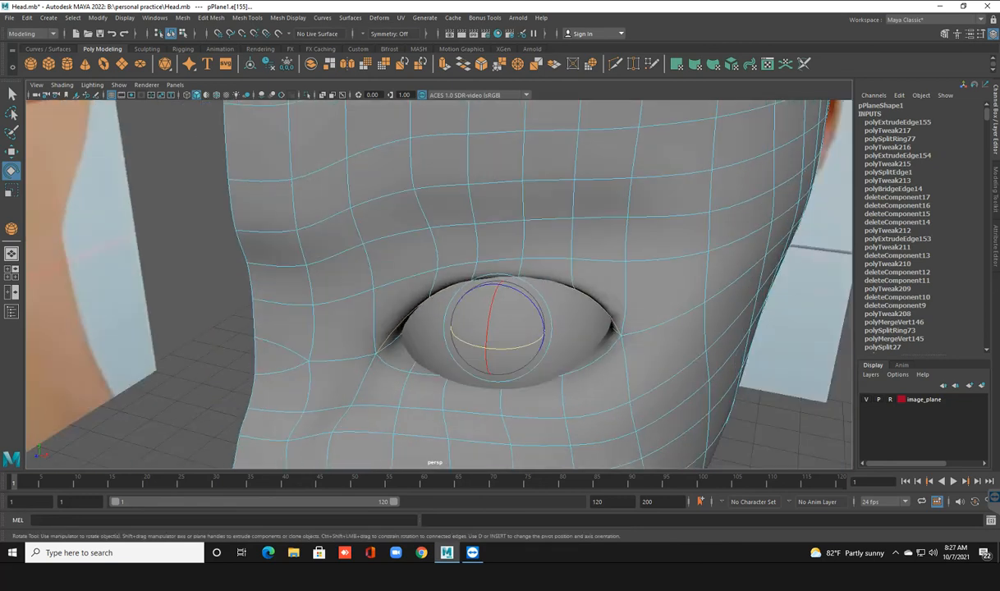
# Extrude the selected upper eyelid edges and pull them outward to form a thin lash-like flap.
pyautogui.press('w')
pyautogui.hotkey('ctrl', 'e')
pyautogui.moveTo(480, 352); pyautogui.dragTo(480, 296)
# Push the flap's outer-corner vertex back toward the outer corner of the eye.
pyautogui.moveTo(494, 241); pyautogui.dragTo(427, 227, button='right')
pyautogui.keyDown('alt'); pyautogui.moveTo(525, 329); pyautogui.dragTo(427, 287); pyautogui.keyUp('alt')
pyautogui.click(515, 315)
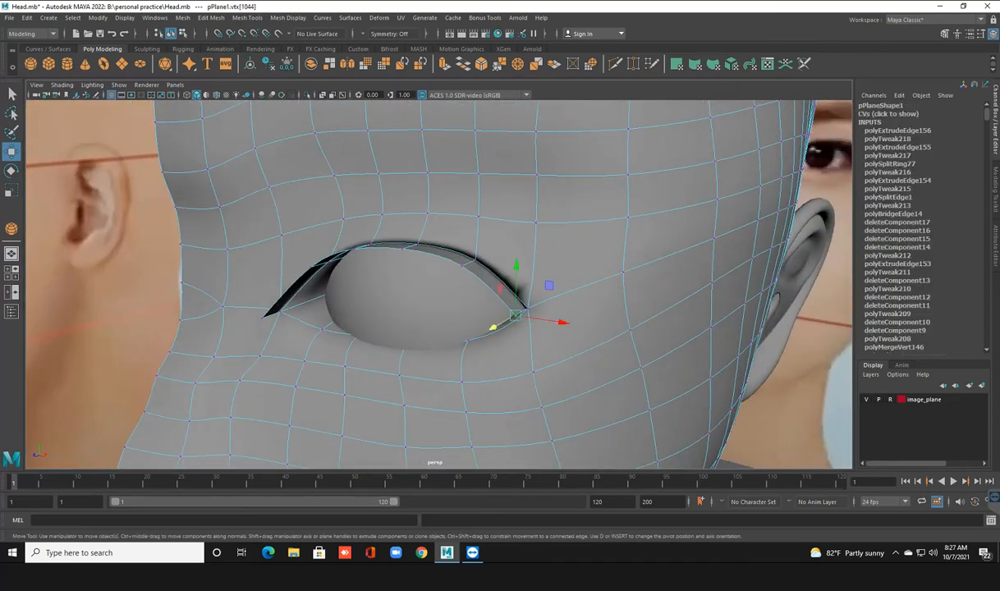
pyautogui.keyDown('alt'); pyautogui.moveTo(515, 315); pyautogui.dragTo(443, 303); pyautogui.keyUp('alt')
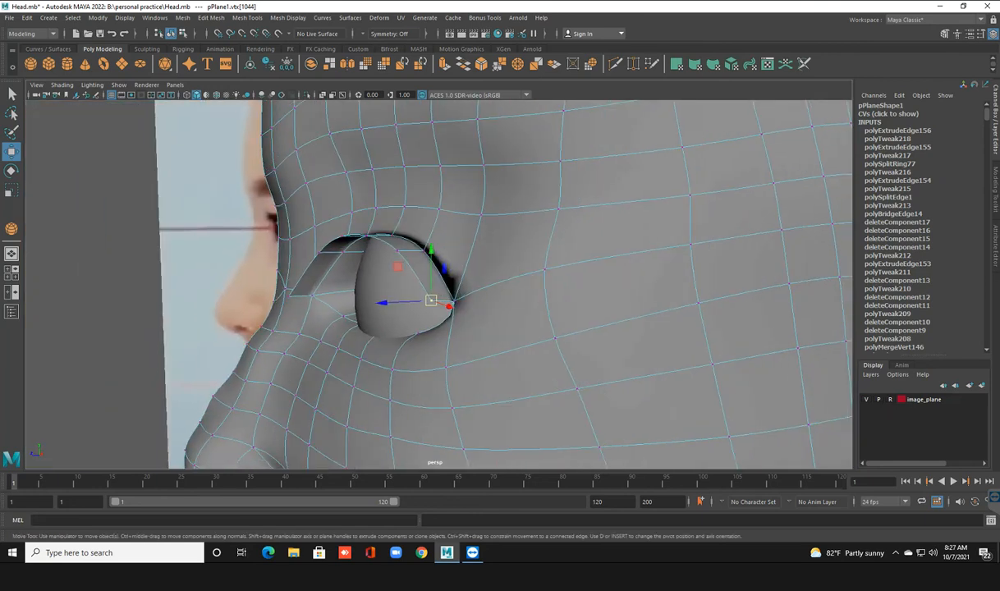
pyautogui.moveTo(382, 303); pyautogui.dragTo(511, 302)
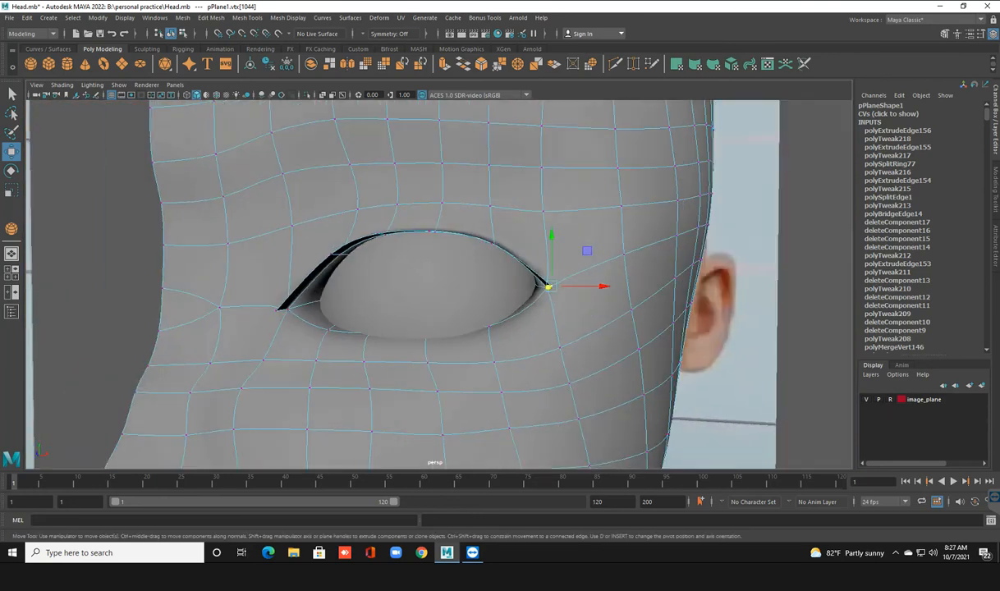
# Examine the eyelid flap and the eyeball's fit in the head from several angles and distances.
pyautogui.keyDown('alt'); pyautogui.moveTo(344, 327); pyautogui.dragTo(360, 348); pyautogui.keyUp('alt')
pyautogui.scroll(-6, 361, 336)
pyautogui.keyDown('alt'); pyautogui.moveTo(402, 295); pyautogui.dragTo(394, 212); pyautogui.keyUp('alt')
pyautogui.moveTo(402, 197); pyautogui.dragTo(451, 180, button='right')
pyautogui.click(513, 164)
pyautogui.scroll(-5, 513, 168)
pyautogui.keyDown('alt'); pyautogui.moveTo(513, 168); pyautogui.dragTo(637, 147); pyautogui.keyUp('alt')
pyautogui.scroll(4, 466, 199)
pyautogui.scroll(8, 640, 189)
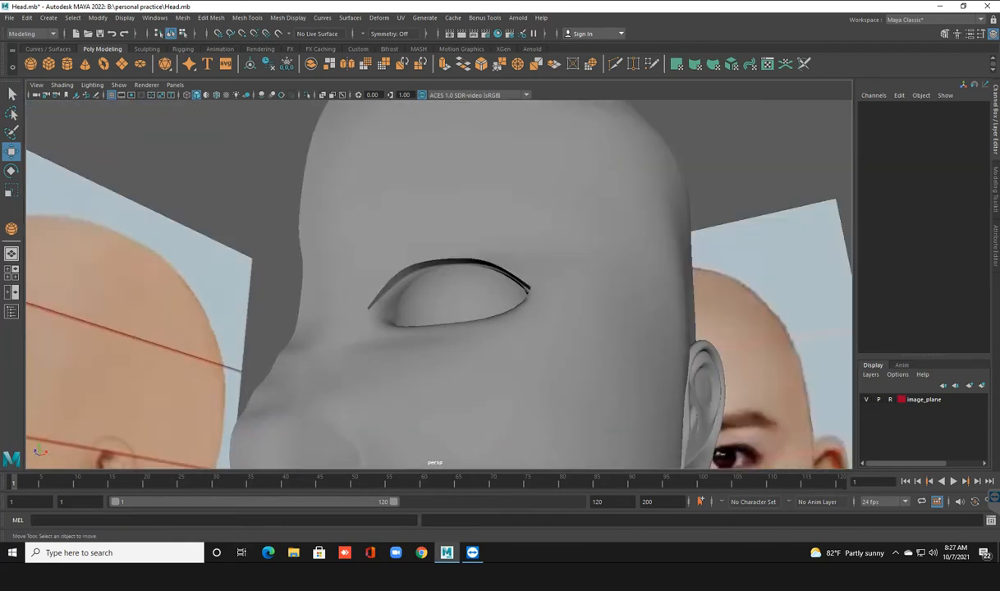
pyautogui.click(603, 176)
pyautogui.scroll(6, 603, 176)
pyautogui.keyDown('alt'); pyautogui.moveTo(603, 176); pyautogui.dragTo(688, 214); pyautogui.keyUp('alt')
pyautogui.scroll(-5, 636, 212)
pyautogui.scroll(-8, 608, 211)
pyautogui.click(698, 211)
pyautogui.scroll(-3, 698, 211)
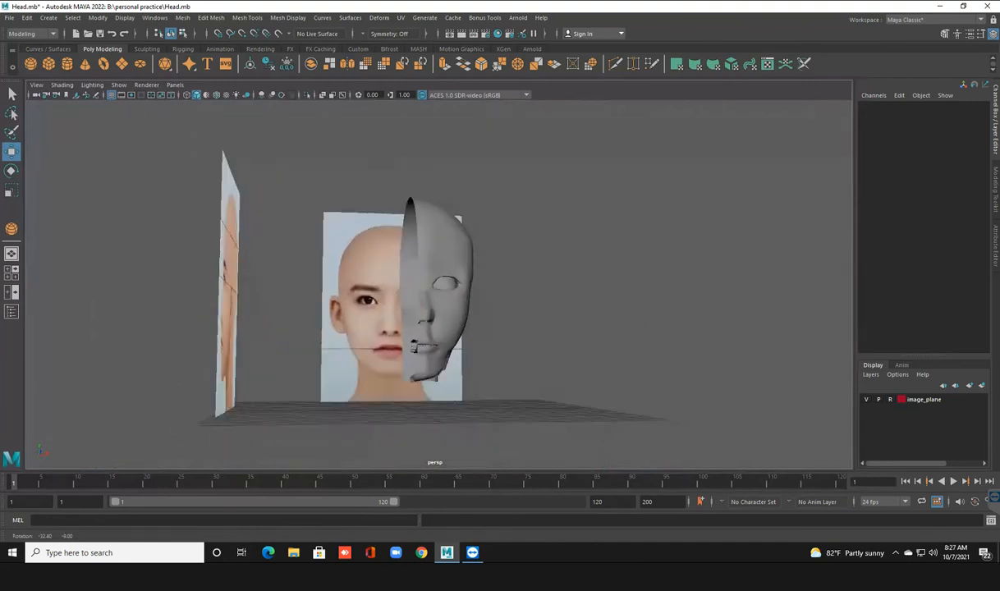
# Create a thin polygon cylinder in the front view, about 0.111 in radius and 3.358 in height.
pyautogui.press('space')
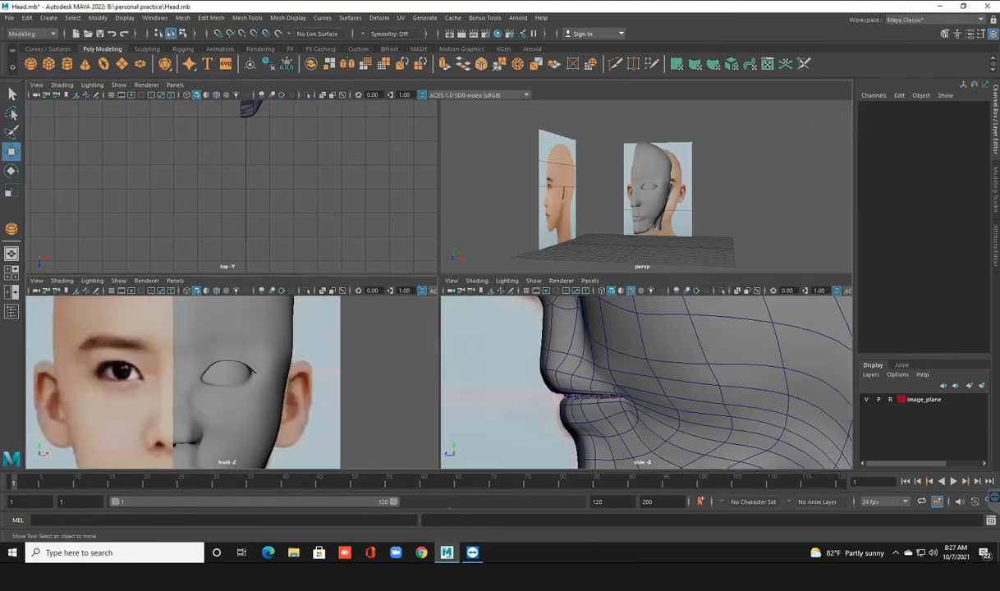
pyautogui.scroll(-3, 328, 328)
pyautogui.keyDown('alt'); pyautogui.moveTo(328, 312); pyautogui.dragTo(302, 359, button='middle'); pyautogui.keyUp('alt')
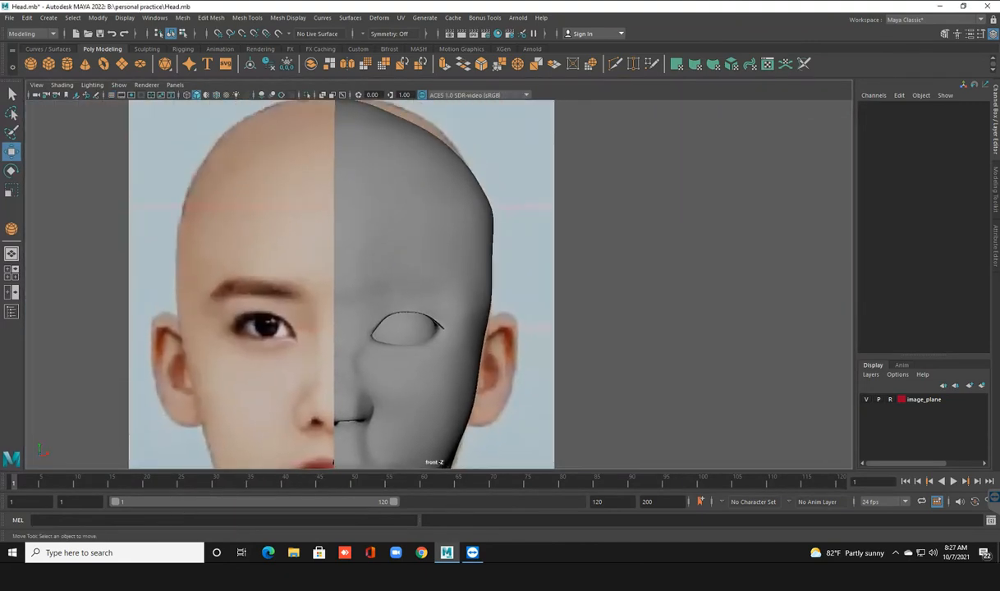
pyautogui.click(66, 63)
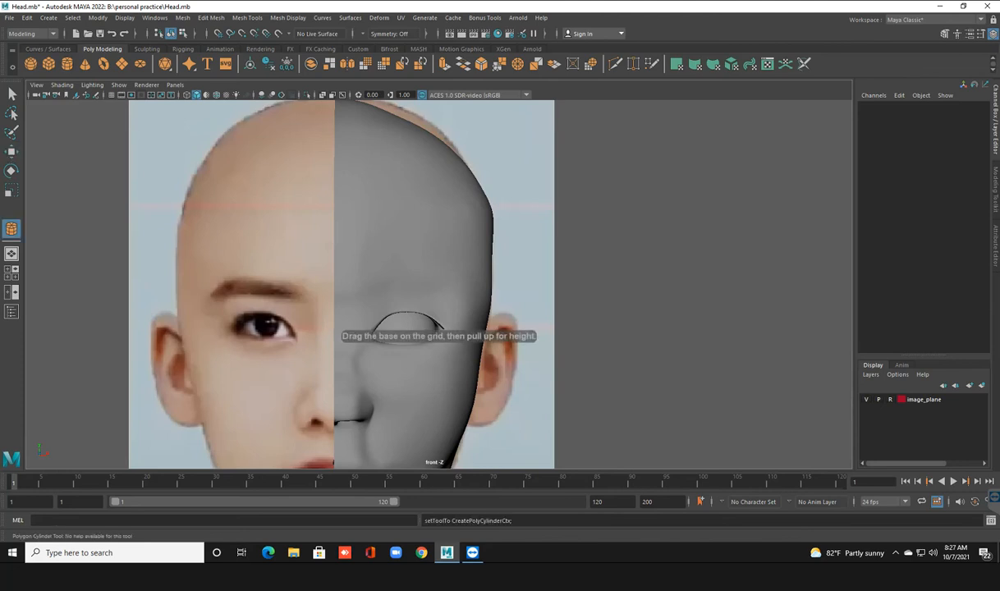
pyautogui.moveTo(408, 329); pyautogui.dragTo(426, 316)
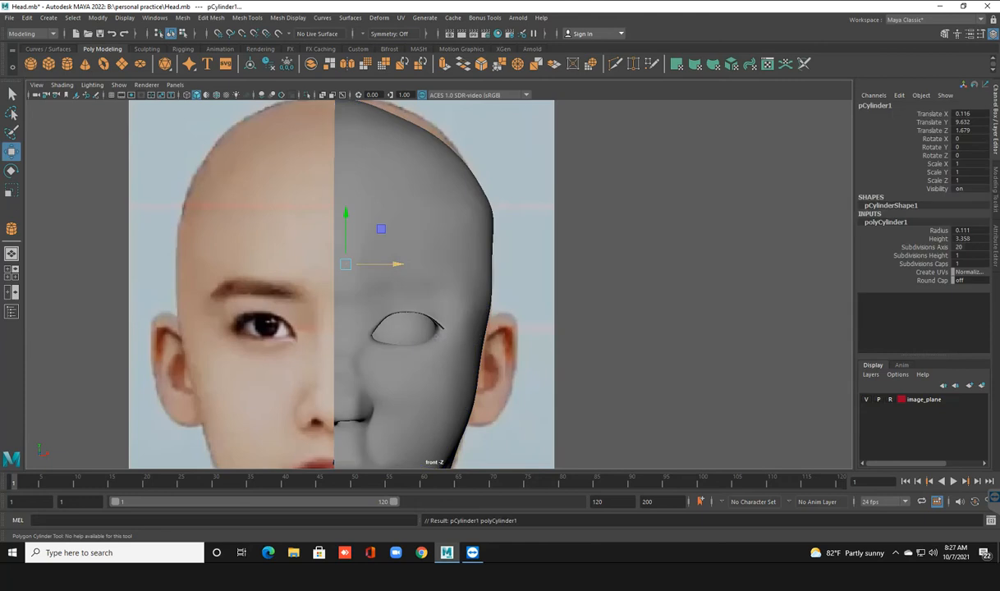
# Rotate the cylinder around Y and set its Rotate Y to 90.
pyautogui.press('e')
pyautogui.moveTo(370, 263); pyautogui.dragTo(287, 263)
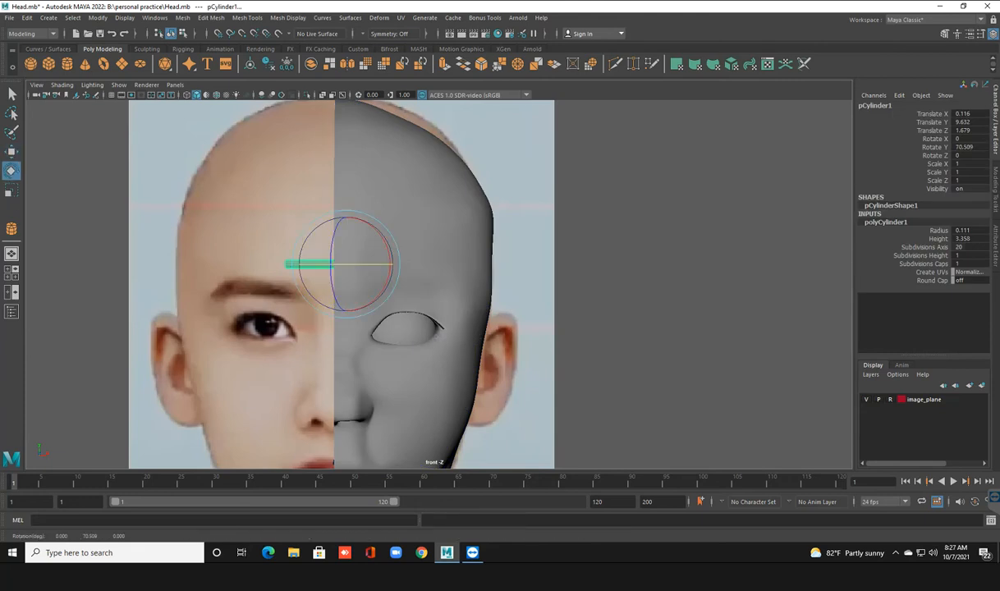
pyautogui.click(969, 139)
pyautogui.click(967, 148)
pyautogui.write('90')
pyautogui.press('Return')
# In the side view, move the cylinder to the brow area, at about Translate Y 8.57 and Z 3.292.
pyautogui.press('space')
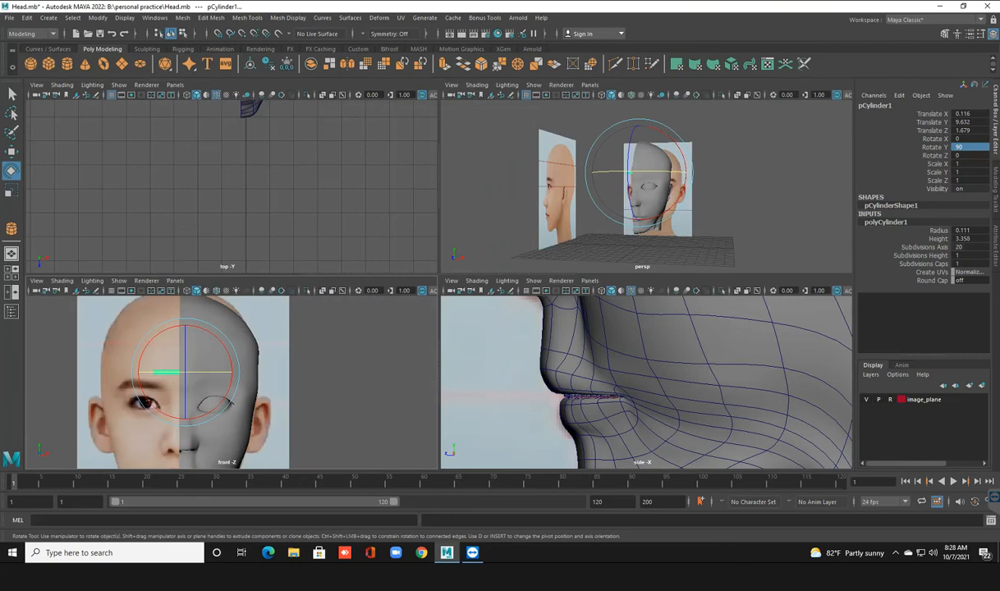
pyautogui.press('space')
pyautogui.scroll(-2, 525, 263)
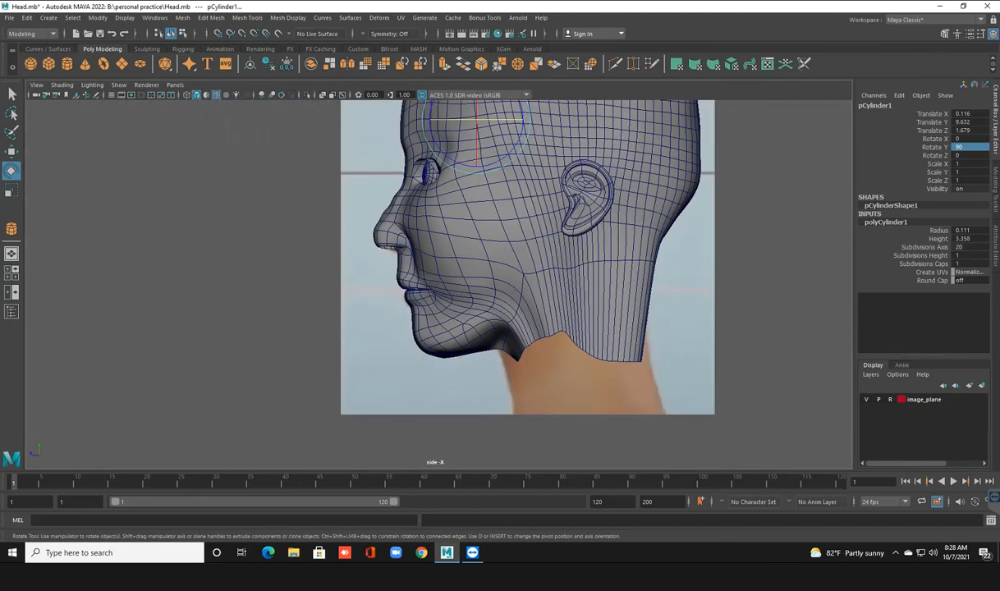
pyautogui.scroll(2, 488, 270)
pyautogui.press('w')
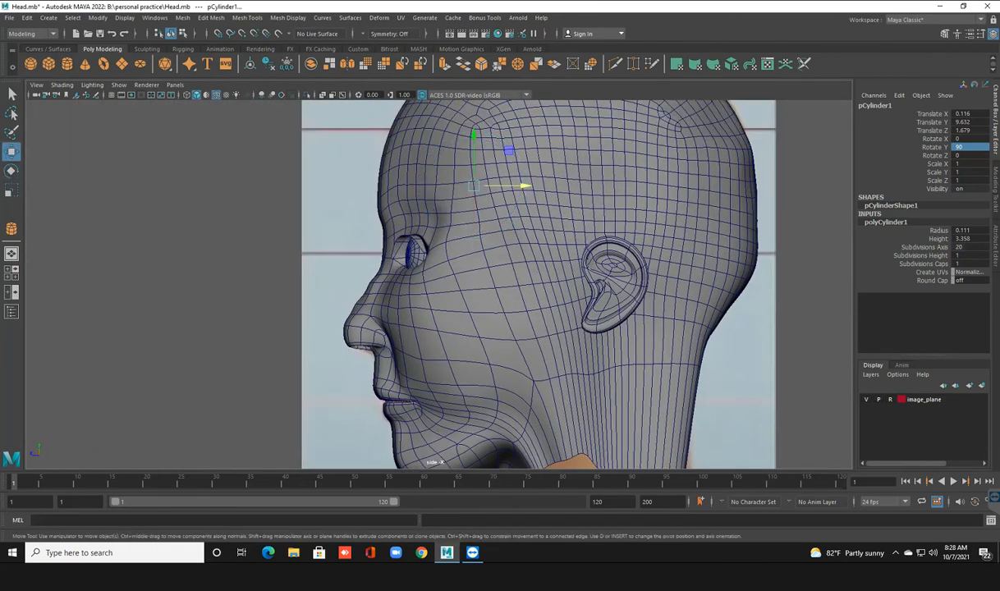
pyautogui.moveTo(473, 185); pyautogui.dragTo(411, 227)
pyautogui.press('space')
pyautogui.press('space')
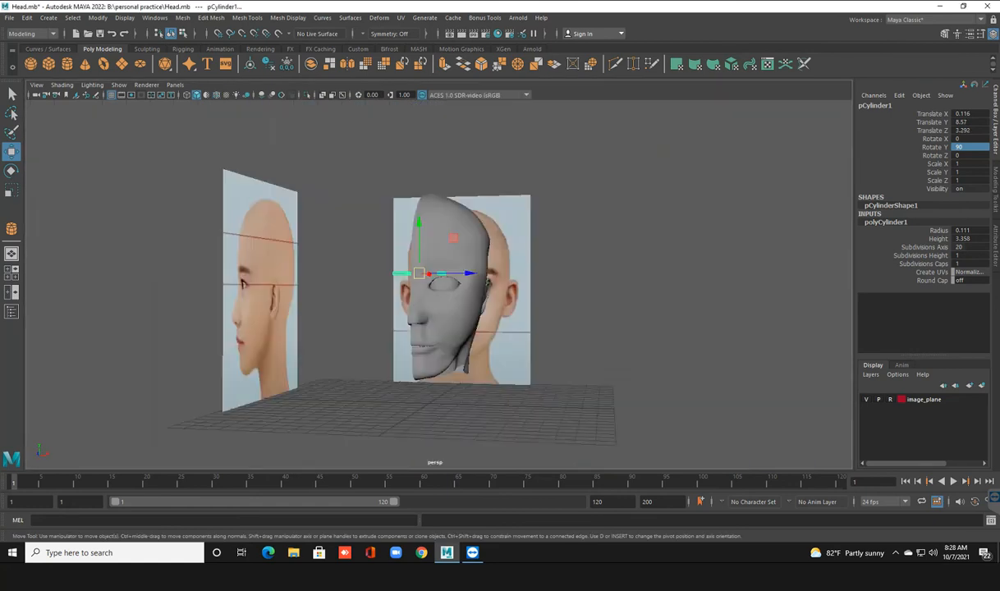
# Slide the cylinder sideways above the eye to about Translate X 1.664 and prepare to rotate it.
pyautogui.scroll(3, 492, 230)
pyautogui.keyDown('alt'); pyautogui.moveTo(492, 234); pyautogui.dragTo(443, 265); pyautogui.keyUp('alt')
pyautogui.scroll(4, 444, 264)
pyautogui.keyDown('alt'); pyautogui.moveTo(444, 264); pyautogui.dragTo(418, 283, button='middle'); pyautogui.keyUp('alt')
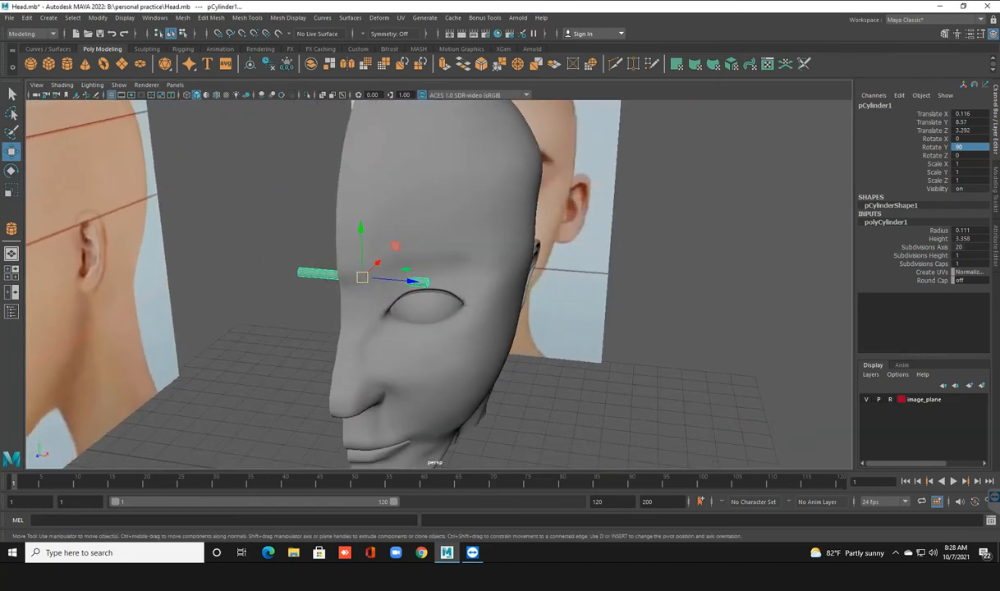
pyautogui.moveTo(413, 282)
pyautogui.mouseDown()
pyautogui.moveTo(472, 286)
pyautogui.moveTo(423, 294)
pyautogui.mouseUp()
pyautogui.scroll(4, 422, 293)
pyautogui.keyDown('alt'); pyautogui.moveTo(422, 294); pyautogui.dragTo(419, 286, button='middle'); pyautogui.keyUp('alt')
pyautogui.keyDown('alt'); pyautogui.moveTo(432, 272); pyautogui.dragTo(407, 274); pyautogui.keyUp('alt')
pyautogui.press('e')
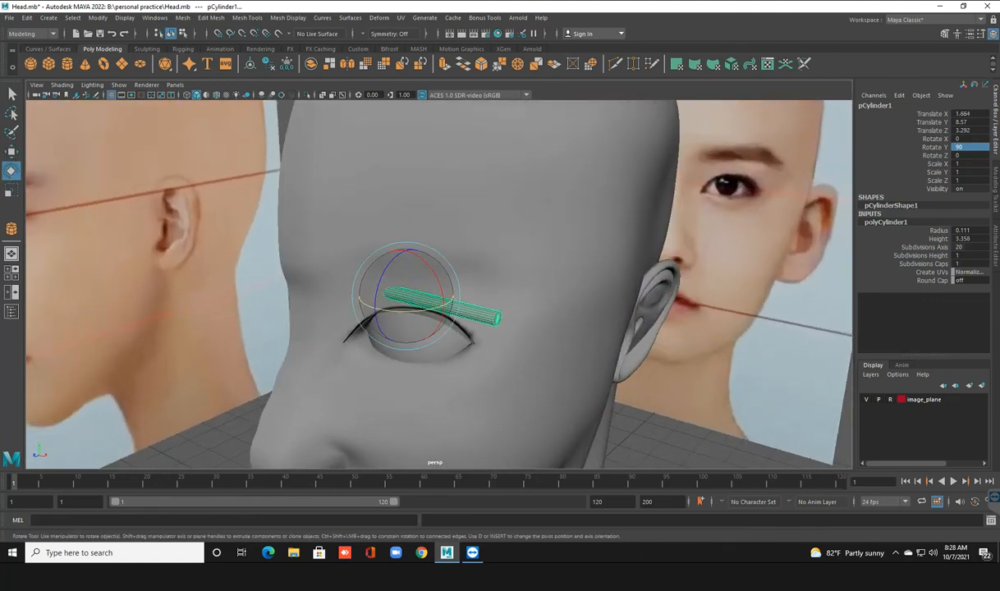
# Rotate the brow cylinder around Y to about 115.79 and shorten it lengthwise to a Scale Z of about 0.776.
pyautogui.moveTo(400, 312); pyautogui.dragTo(422, 311)
pyautogui.scroll(3, 415, 300)
pyautogui.keyDown('alt'); pyautogui.moveTo(414, 300); pyautogui.dragTo(369, 312, button='middle'); pyautogui.keyUp('alt')
pyautogui.keyDown('alt'); pyautogui.moveTo(369, 312); pyautogui.dragTo(394, 316); pyautogui.keyUp('alt')
pyautogui.press('r')
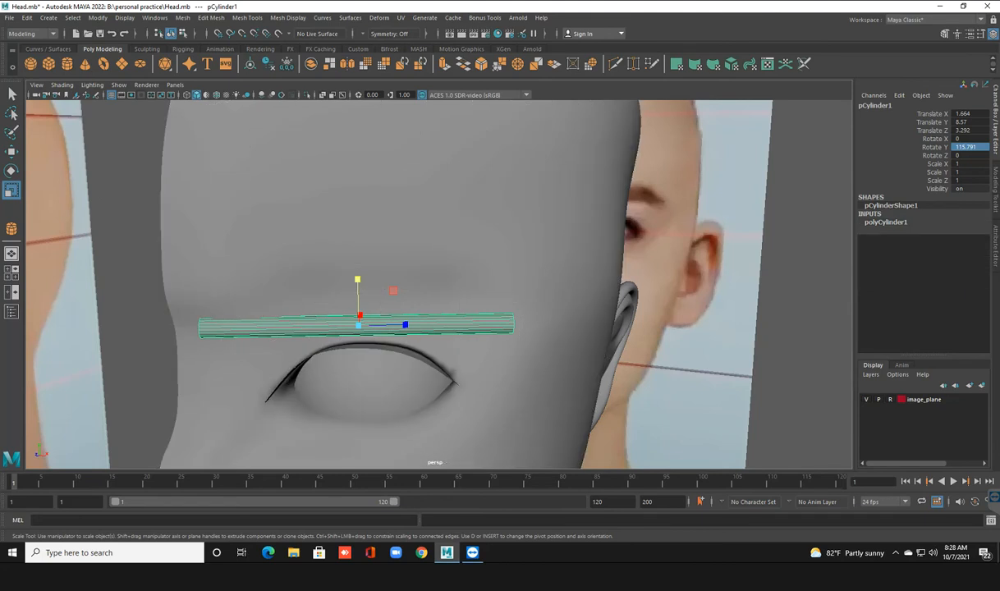
pyautogui.moveTo(406, 325); pyautogui.dragTo(388, 325)
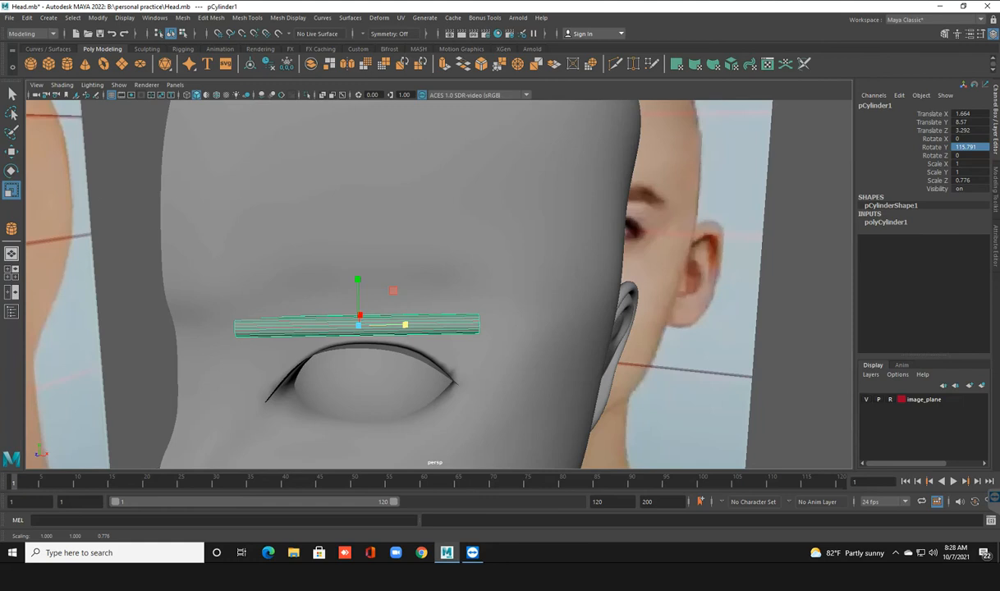
# Raise the cylinder above the eye to about Translate X 1.734, Y 8.818 and Z 3.258.
pyautogui.press('w')
pyautogui.moveTo(357, 284); pyautogui.dragTo(388, 263)
pyautogui.moveTo(404, 297); pyautogui.dragTo(417, 297)
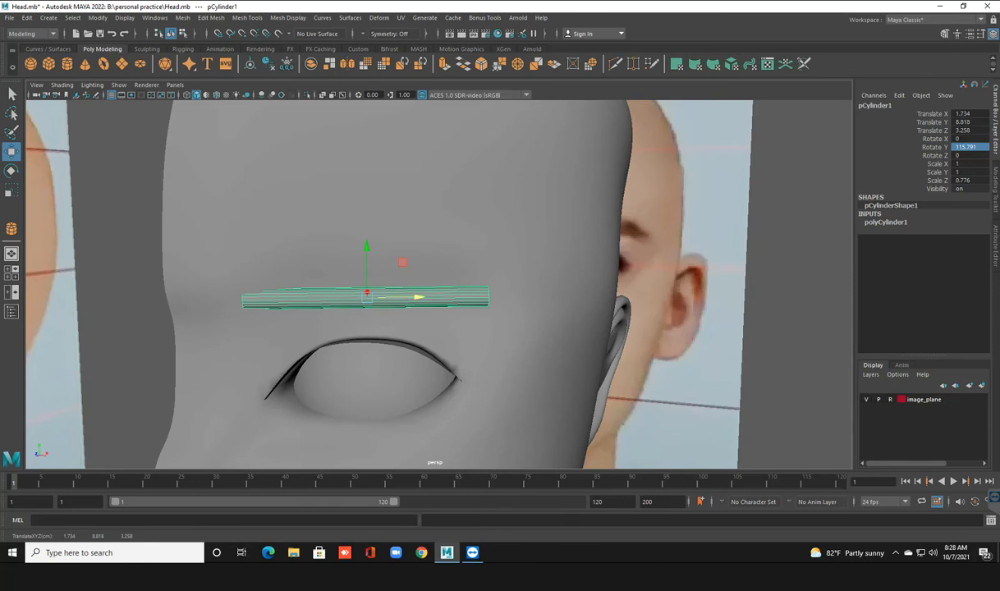
# Set the cylinder's Subdivisions Caps to 0 and its Subdivisions Height to 5.
pyautogui.click(885, 222)
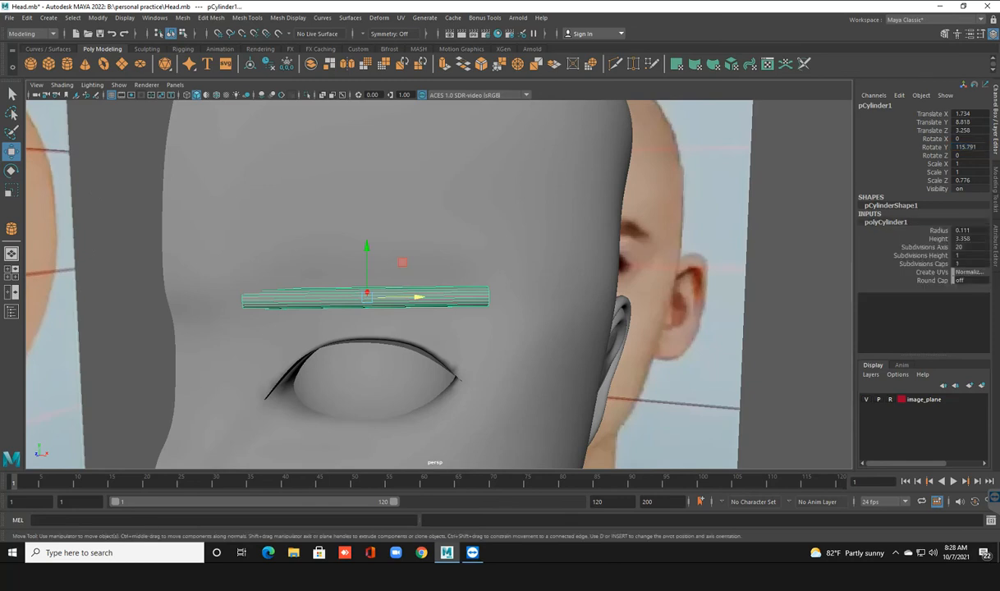
pyautogui.click(923, 265)
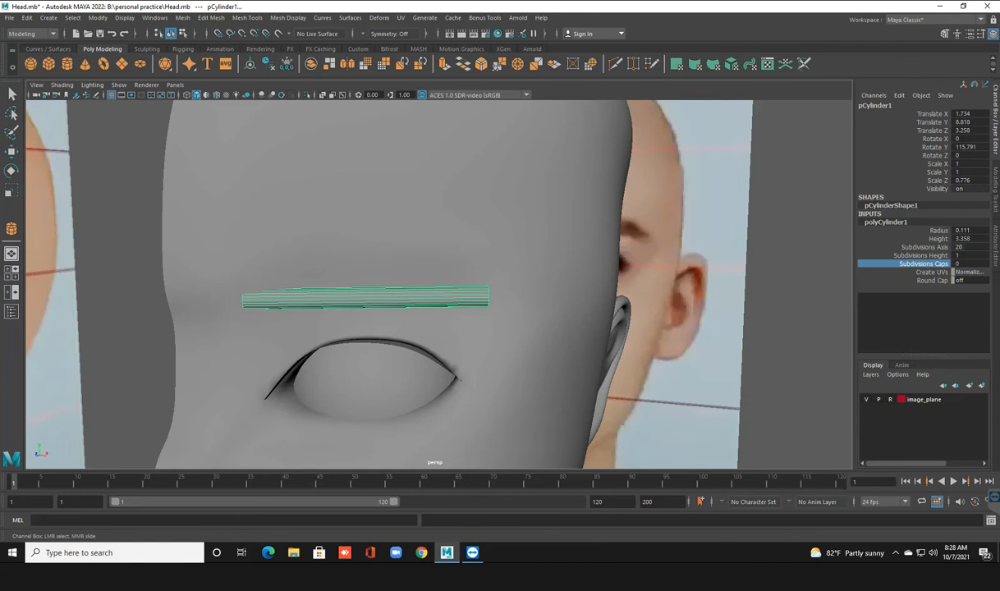
pyautogui.click(921, 255)
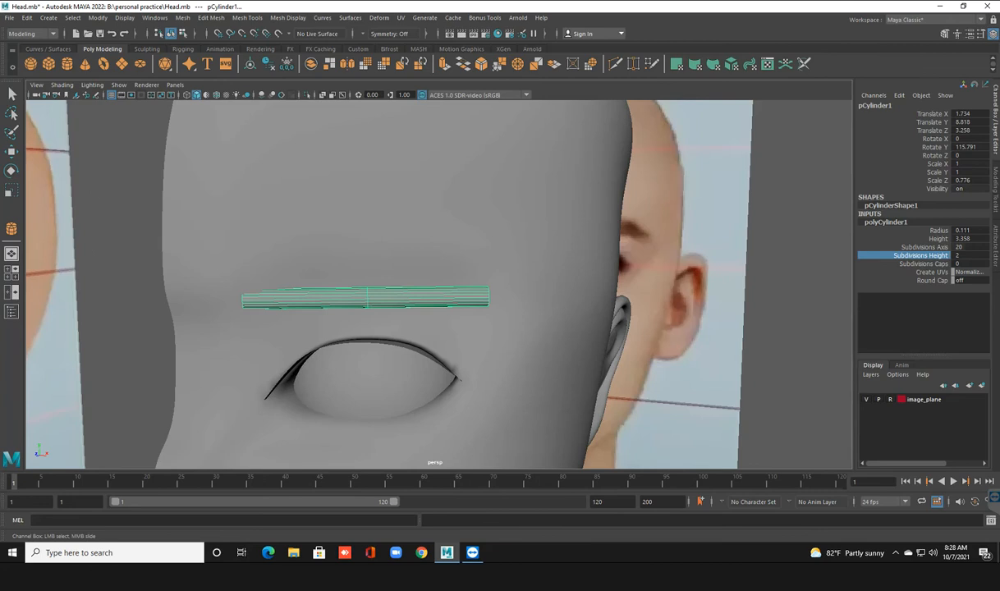
pyautogui.click(968, 255)
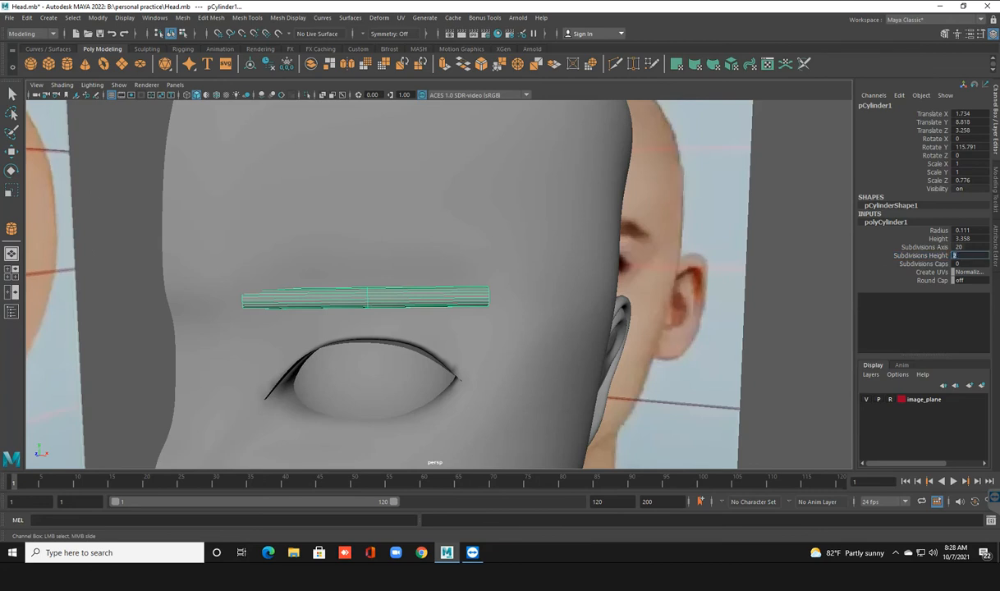
pyautogui.write('5')
pyautogui.press('Return')
# Change the cylinder's Subdivisions Height to 9 and its Subdivisions Axis to 8.
pyautogui.press('t')
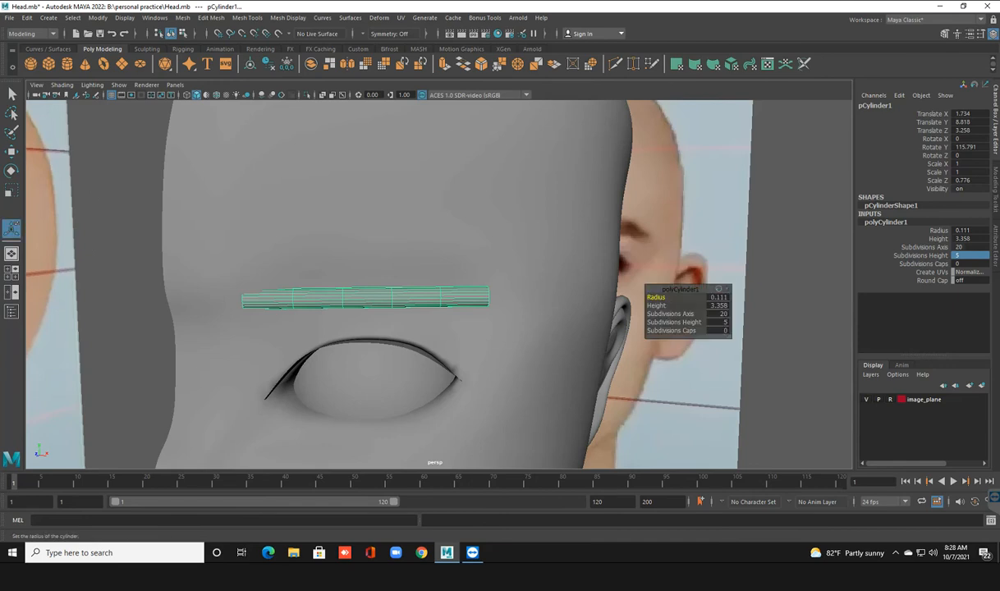
pyautogui.moveTo(679, 289); pyautogui.dragTo(675, 234)
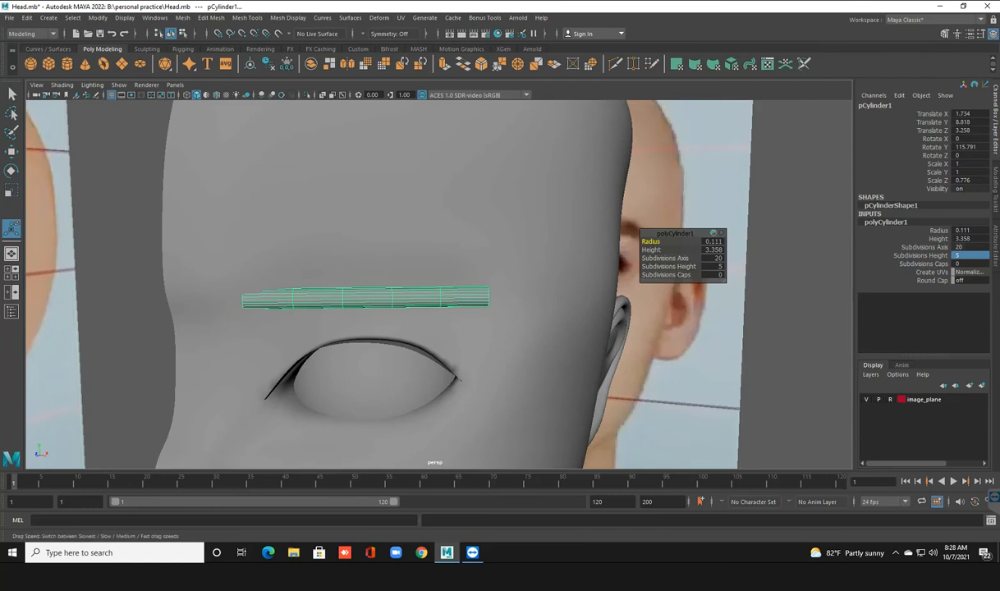
pyautogui.moveTo(675, 234); pyautogui.dragTo(675, 235)
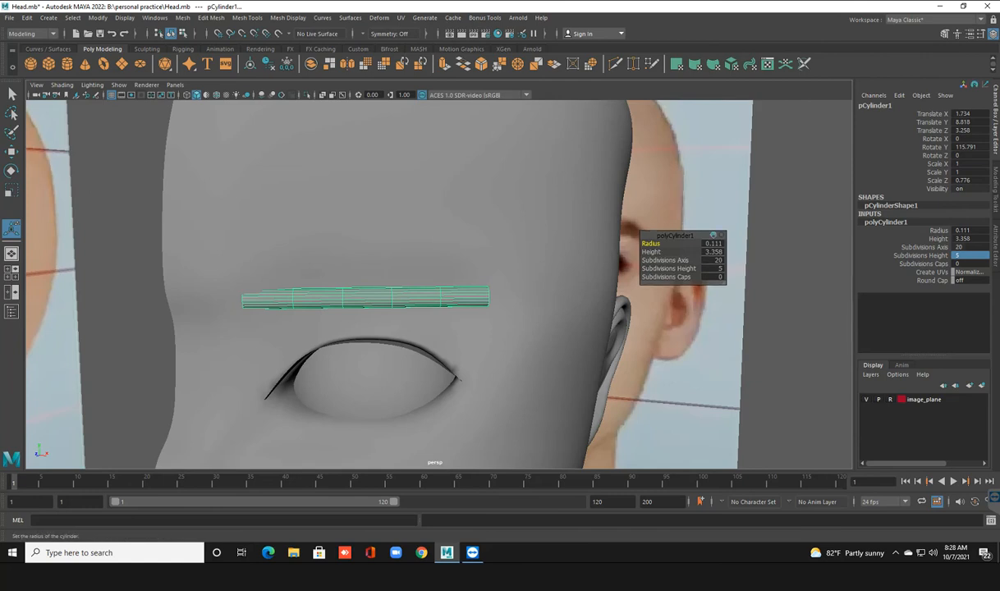
pyautogui.click(920, 255)
pyautogui.moveTo(623, 267)
pyautogui.mouseDown(button='middle')
pyautogui.moveTo(706, 267)
pyautogui.moveTo(640, 267)
pyautogui.mouseUp(button='middle')
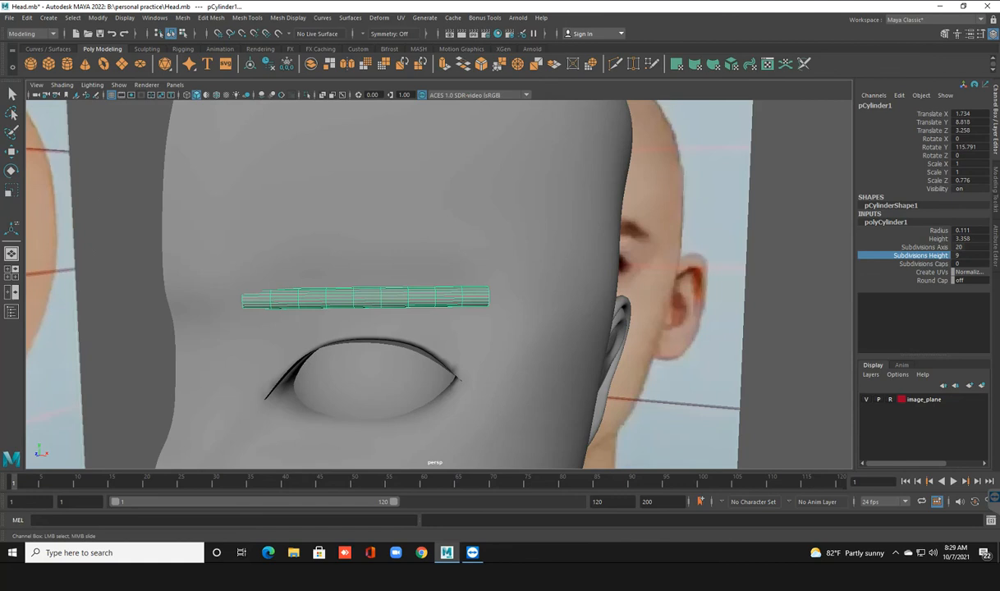
pyautogui.click(923, 247)
pyautogui.moveTo(641, 267)
pyautogui.mouseDown(button='middle')
pyautogui.moveTo(690, 267)
pyautogui.moveTo(624, 266)
pyautogui.moveTo(632, 266)
pyautogui.mouseUp(button='middle')
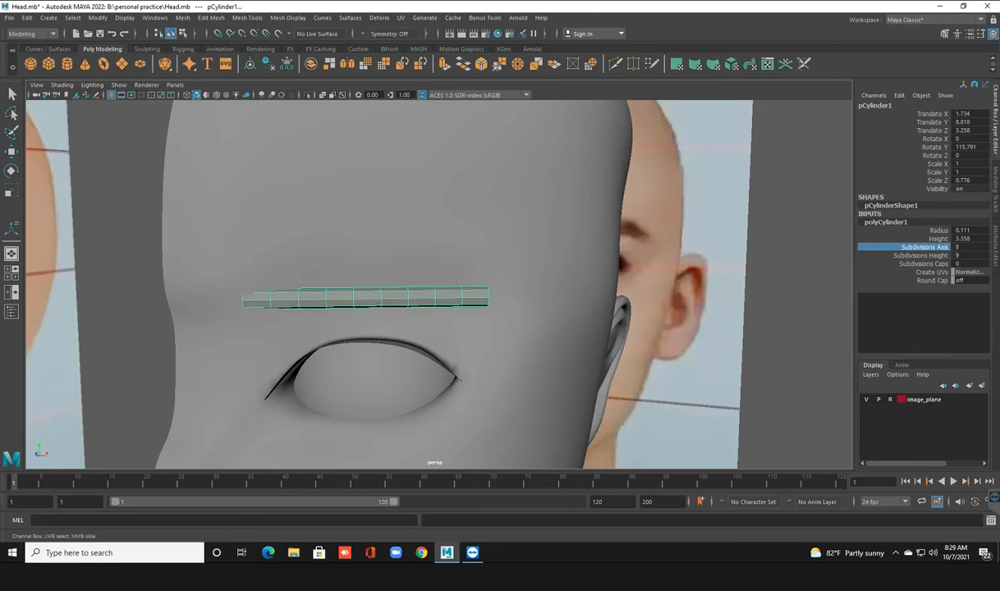
# Try to arch the nine-segment brow cylinder by raising the vertex rings near both of its ends.
pyautogui.moveTo(810, 266); pyautogui.dragTo(770, 266, button='right')
pyautogui.moveTo(264, 269); pyautogui.dragTo(282, 320)
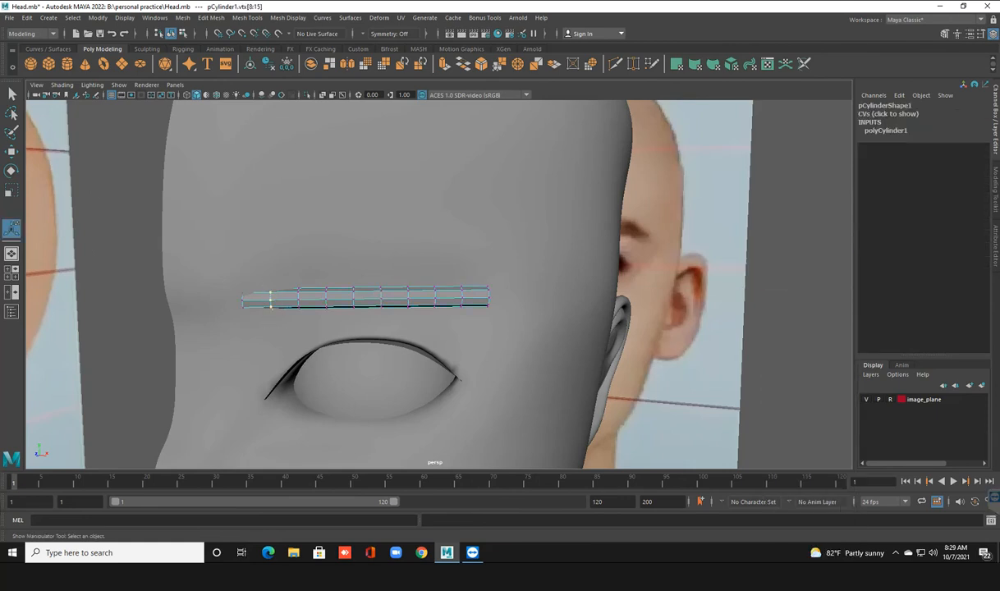
pyautogui.press('w')
pyautogui.moveTo(271, 261); pyautogui.dragTo(298, 309)
pyautogui.moveTo(284, 238); pyautogui.dragTo(284, 216)
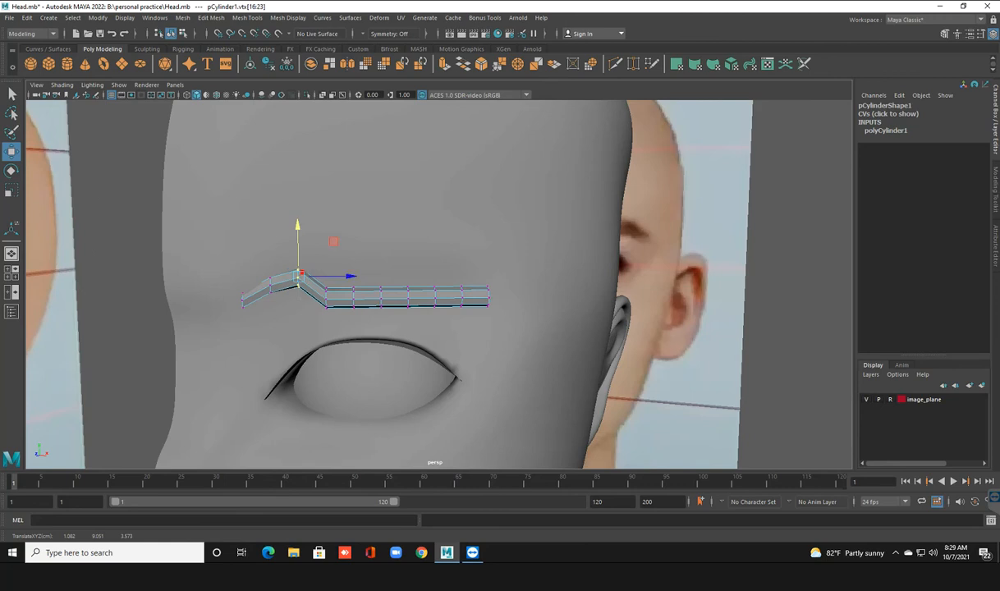
pyautogui.moveTo(434, 249); pyautogui.dragTo(453, 307)
pyautogui.moveTo(462, 245); pyautogui.dragTo(461, 227)
pyautogui.moveTo(424, 266); pyautogui.dragTo(441, 311)
pyautogui.moveTo(435, 246); pyautogui.dragTo(435, 221)
pyautogui.moveTo(400, 260); pyautogui.dragTo(416, 322)
pyautogui.moveTo(408, 248); pyautogui.dragTo(408, 224)
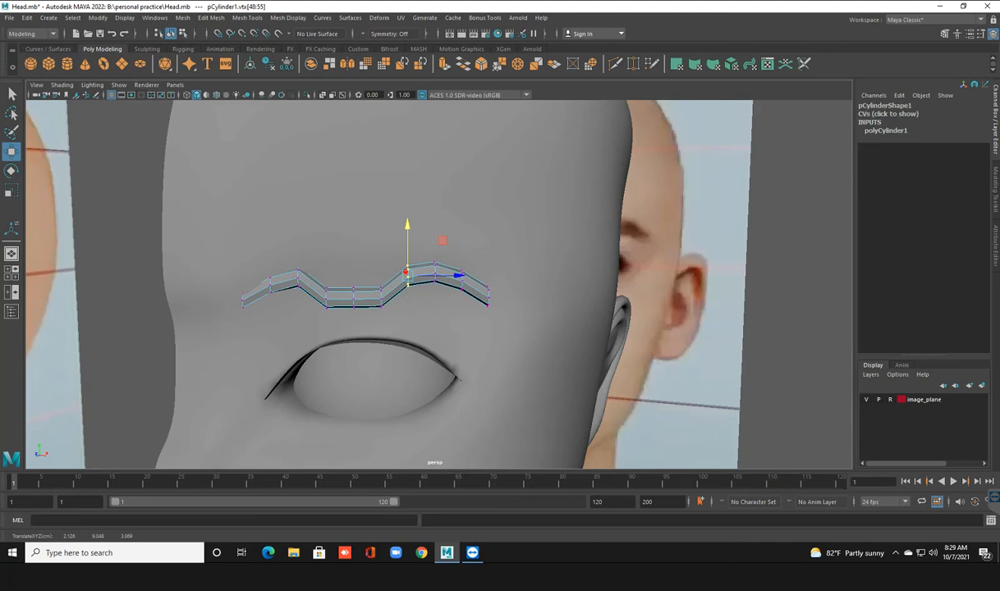
# Undo all the vertex ring moves on the brow cylinder and the switch to vertex editing.
pyautogui.hotkey('ctrl', 'z')
pyautogui.hotkey('ctrl', 'z')
pyautogui.hotkey('ctrl', 'z')
pyautogui.hotkey('ctrl', 'z')
pyautogui.hotkey('ctrl', 'z')
pyautogui.hotkey('ctrl', 'z')
pyautogui.hotkey('ctrl', 'z')
pyautogui.hotkey('ctrl', 'z')
pyautogui.hotkey('ctrl', 'z')
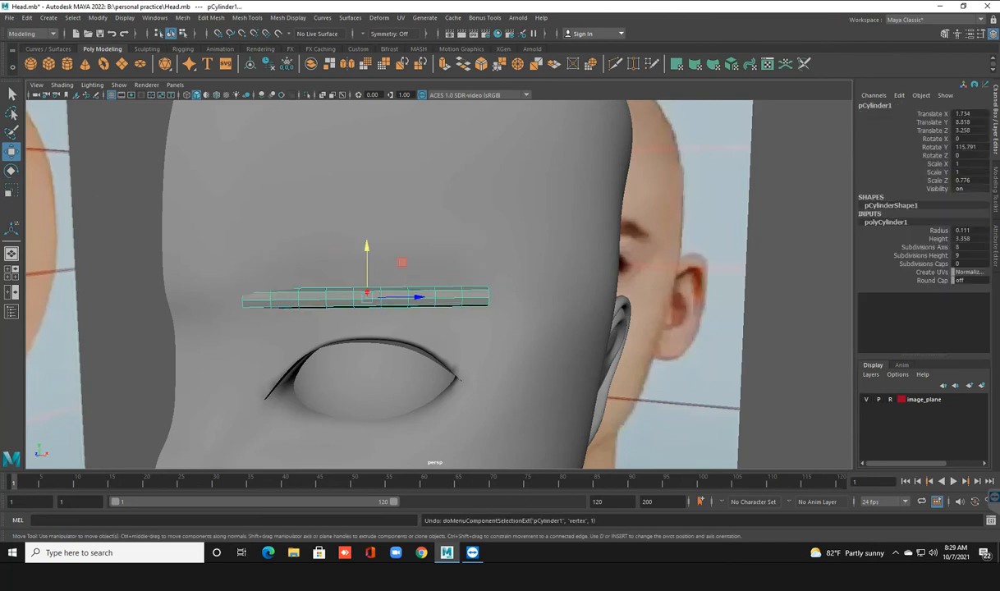
# Try a Subdivisions Axis of 4 on the brow cylinder and undo it.
pyautogui.click(967, 247)
pyautogui.write('4')
pyautogui.press('Return')
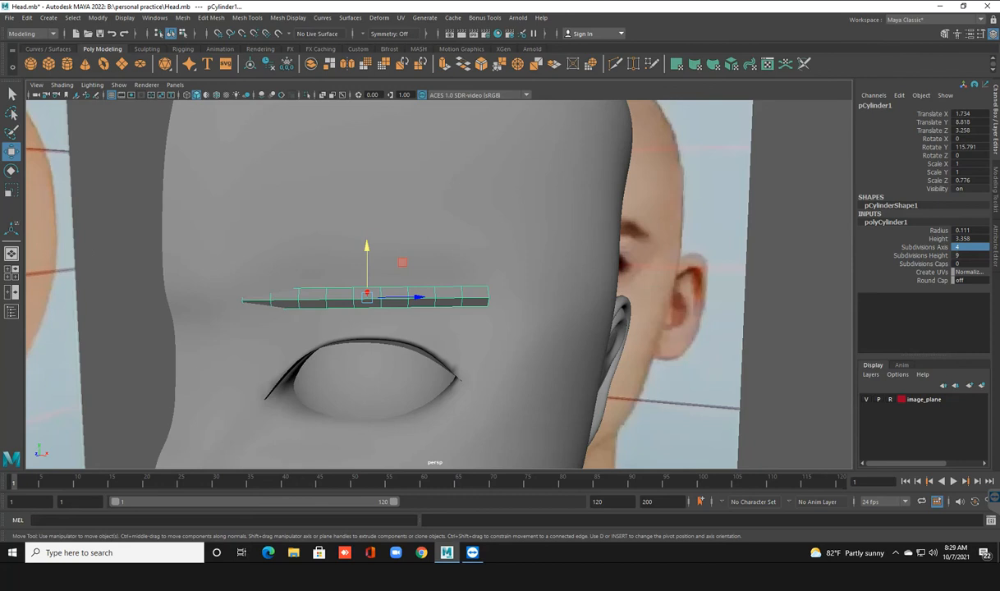
pyautogui.hotkey('ctrl', 'z')
# Reduce the brow cylinder's Subdivisions Height to 5.
pyautogui.click(967, 255)
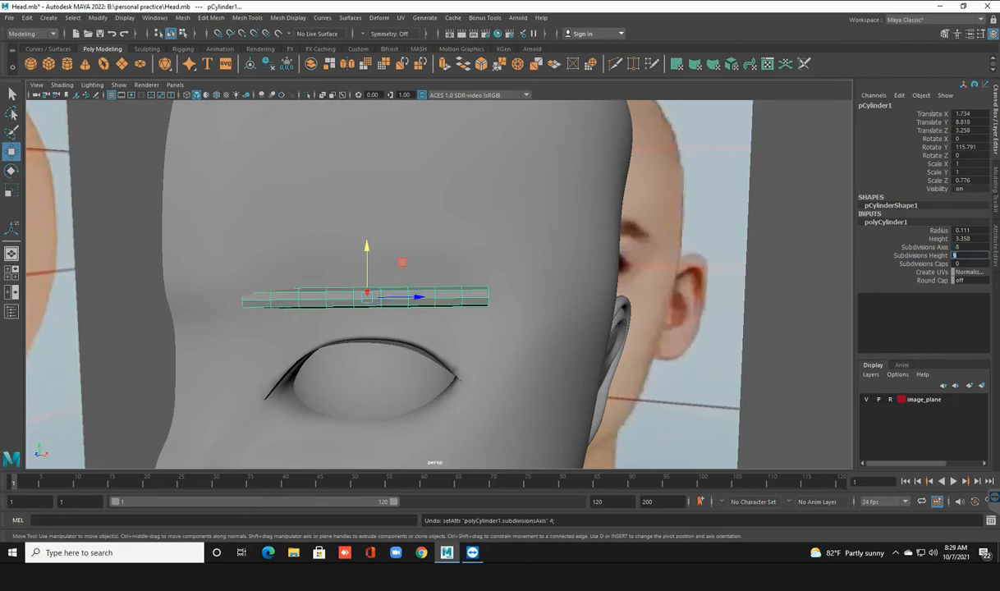
pyautogui.press('Return')
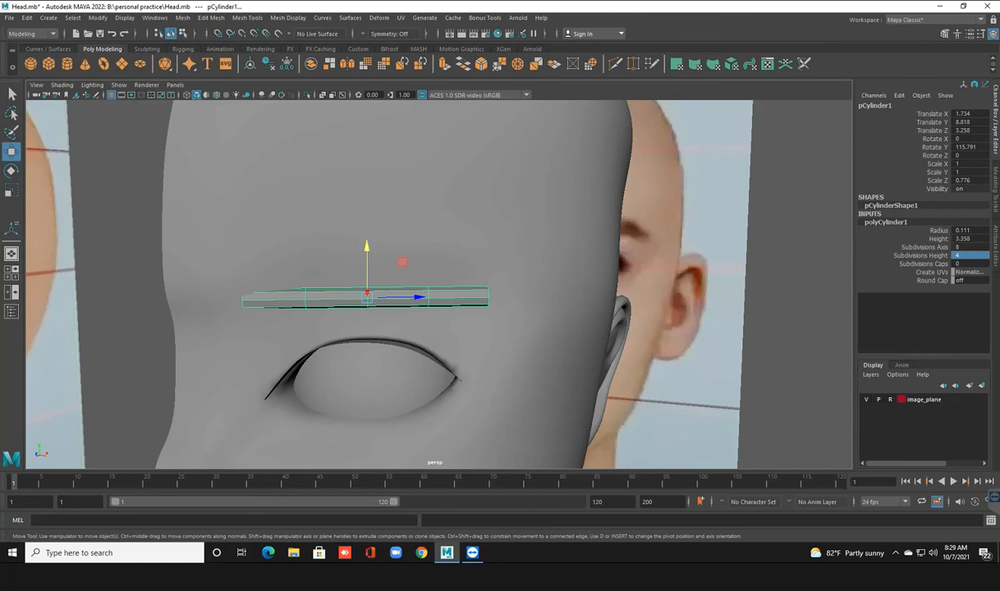
pyautogui.click(967, 255)
pyautogui.press('Return')
# In vertex mode, raise the second and third vertex rings from the brow's inner end.
pyautogui.press('F9')
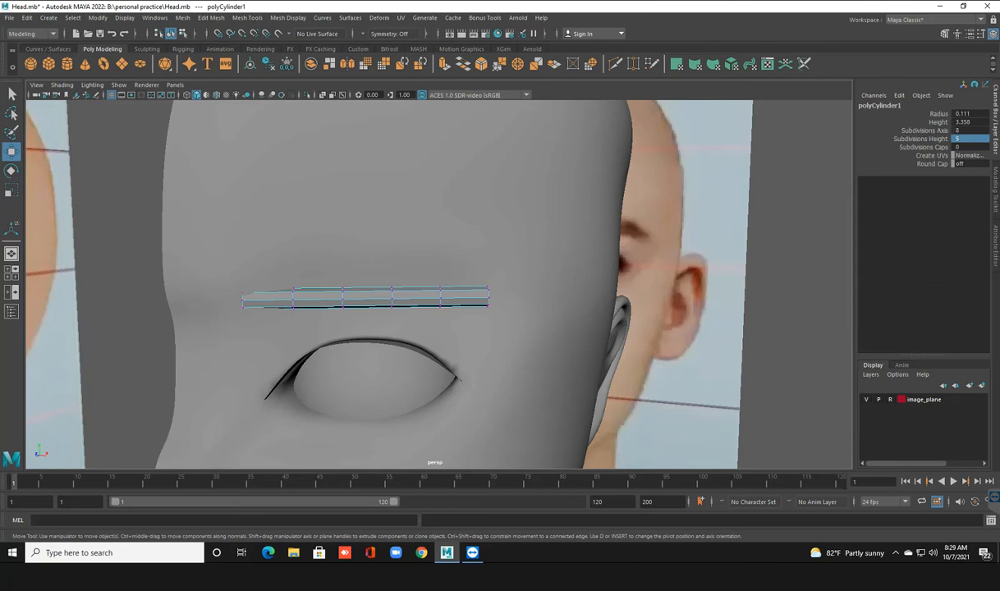
pyautogui.moveTo(258, 259); pyautogui.dragTo(320, 319)
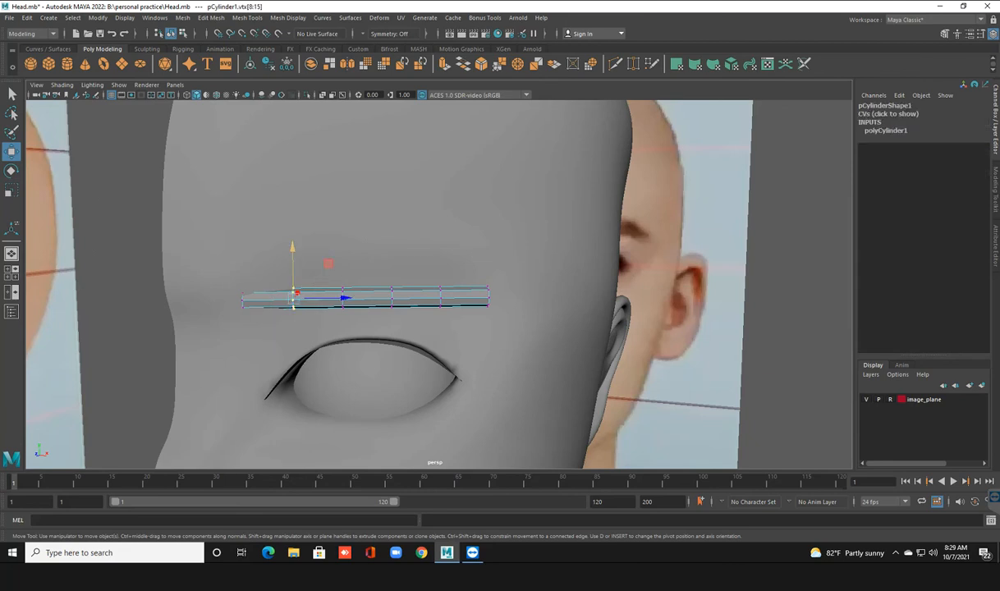
pyautogui.moveTo(292, 251); pyautogui.dragTo(364, 324)
pyautogui.moveTo(342, 247); pyautogui.dragTo(342, 225)
# Scale down the vertex ring at the brow's outer end to taper it.
pyautogui.moveTo(464, 259); pyautogui.dragTo(494, 314)
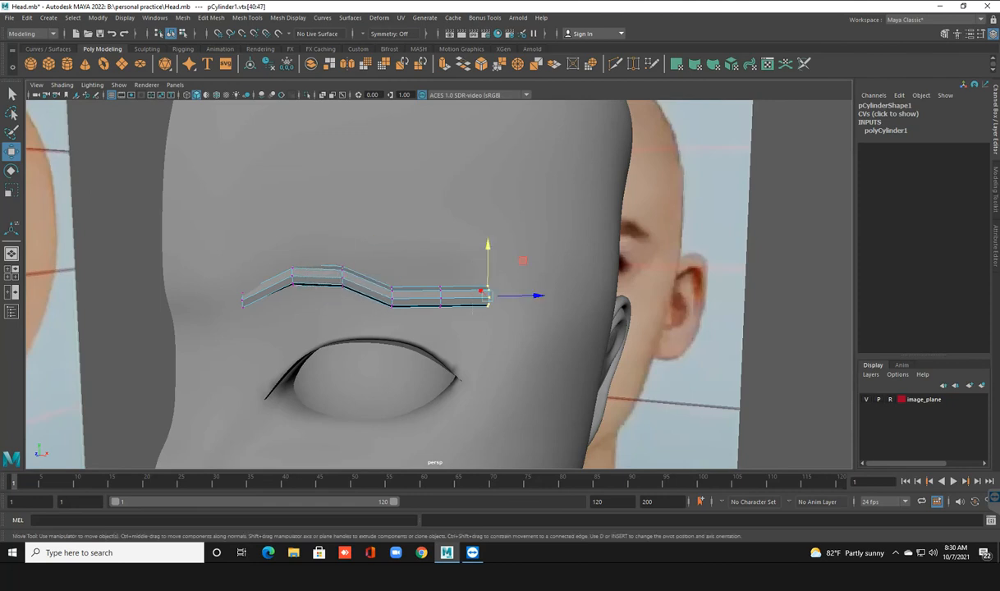
pyautogui.press('r')
pyautogui.moveTo(522, 261); pyautogui.dragTo(492, 289)
# Raise the fourth and fifth vertex rings of the brow to continue its arch toward the outer end.
pyautogui.moveTo(402, 249); pyautogui.dragTo(471, 296)
pyautogui.press('w')
pyautogui.moveTo(440, 246); pyautogui.dragTo(440, 229)
pyautogui.moveTo(376, 271); pyautogui.dragTo(405, 321)
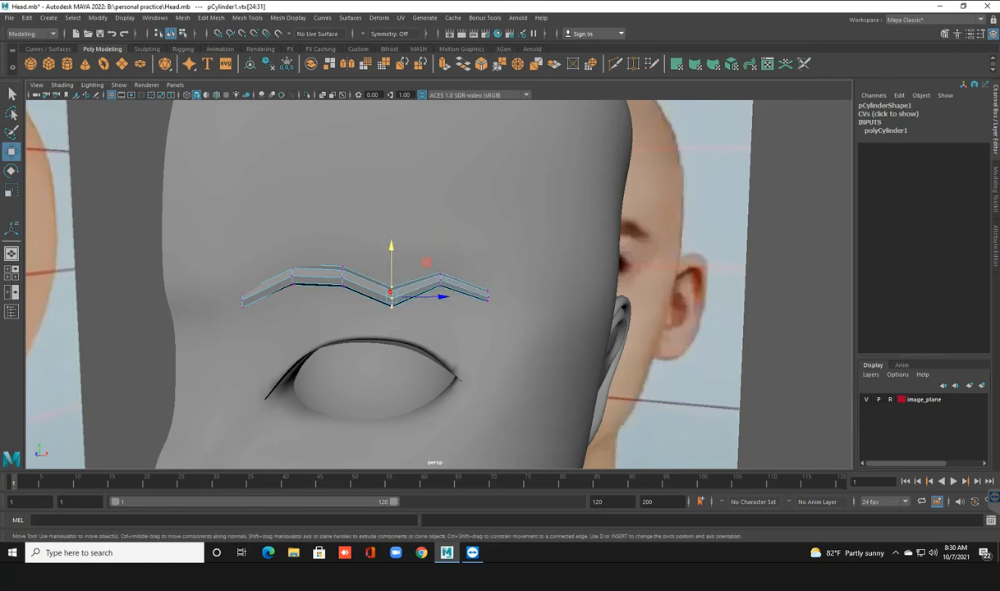
pyautogui.moveTo(391, 250); pyautogui.dragTo(392, 222)
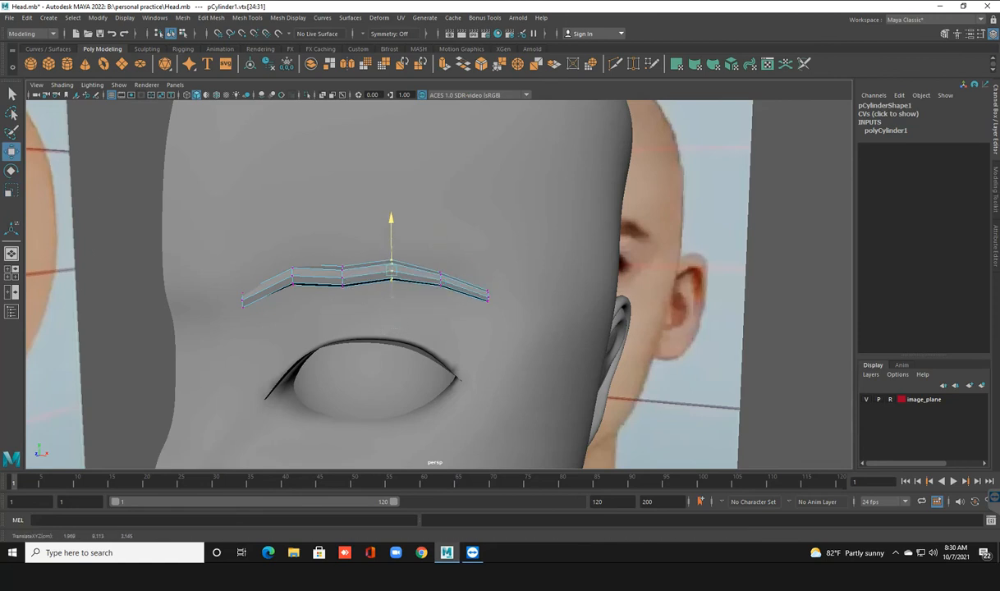
# Nudge the brow's third vertex ring upward and slightly adjust the two rings at its inner end.
pyautogui.moveTo(329, 244); pyautogui.dragTo(353, 305)
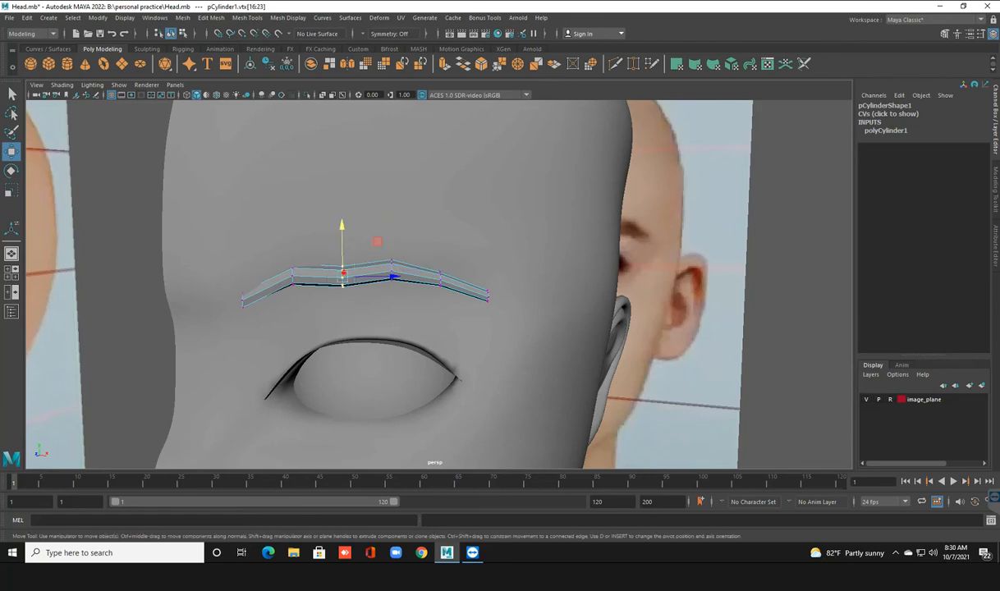
pyautogui.moveTo(342, 243); pyautogui.dragTo(342, 235)
pyautogui.moveTo(254, 255); pyautogui.dragTo(318, 338)
pyautogui.moveTo(229, 213); pyautogui.dragTo(369, 408)
pyautogui.moveTo(284, 321); pyautogui.dragTo(287, 325)
# Return the brow cylinder to object mode and deselect it.
pyautogui.keyDown('alt'); pyautogui.moveTo(366, 316); pyautogui.dragTo(328, 275); pyautogui.keyUp('alt')
pyautogui.rightClick(341, 266)
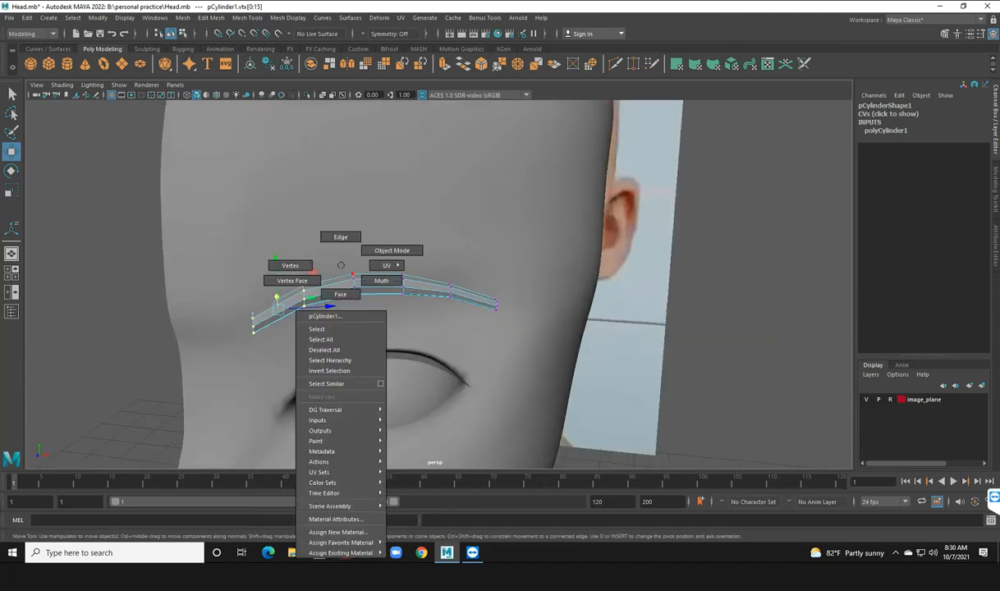
pyautogui.moveTo(341, 265); pyautogui.dragTo(390, 250, button='right')
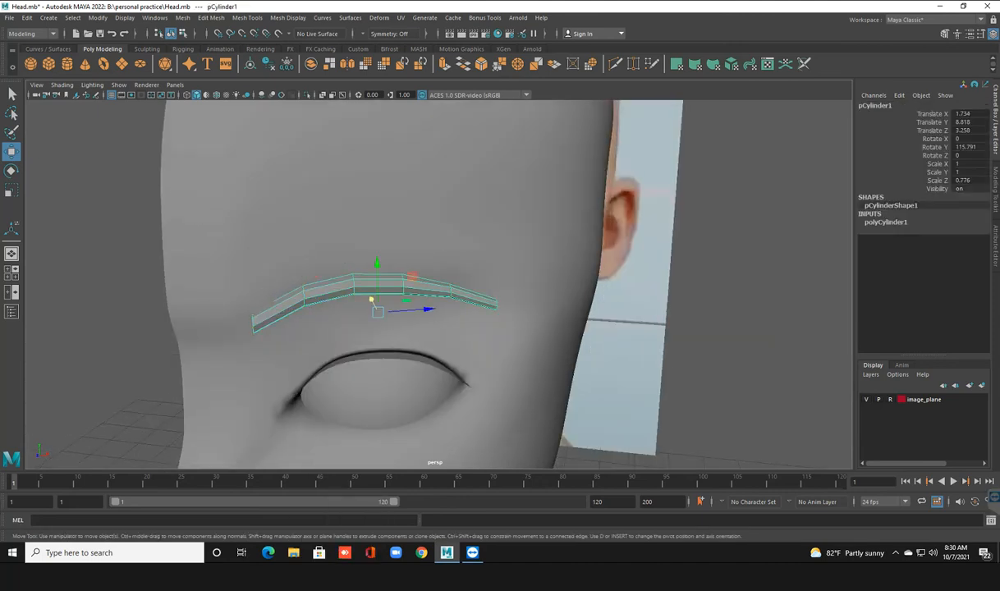
pyautogui.click(722, 279)
# Save the scene with the arched brow in place.
pyautogui.scroll(-5, 439, 283)
pyautogui.moveTo(440, 283)
pyautogui.keyDown('alt'); pyautogui.mouseDown()
pyautogui.moveTo(425, 286)
pyautogui.moveTo(428, 266)
pyautogui.moveTo(481, 214)
pyautogui.moveTo(460, 249)
pyautogui.moveTo(478, 249)
pyautogui.moveTo(471, 267)
pyautogui.moveTo(373, 256)
pyautogui.moveTo(330, 286)
pyautogui.moveTo(428, 283)
pyautogui.mouseUp(); pyautogui.keyUp('alt')
pyautogui.scroll(-6, 428, 266)
pyautogui.scroll(3, 330, 286)
pyautogui.hotkey('ctrl', 's')
pyautogui.keyDown('alt'); pyautogui.moveTo(429, 283); pyautogui.dragTo(402, 281); pyautogui.keyUp('alt')
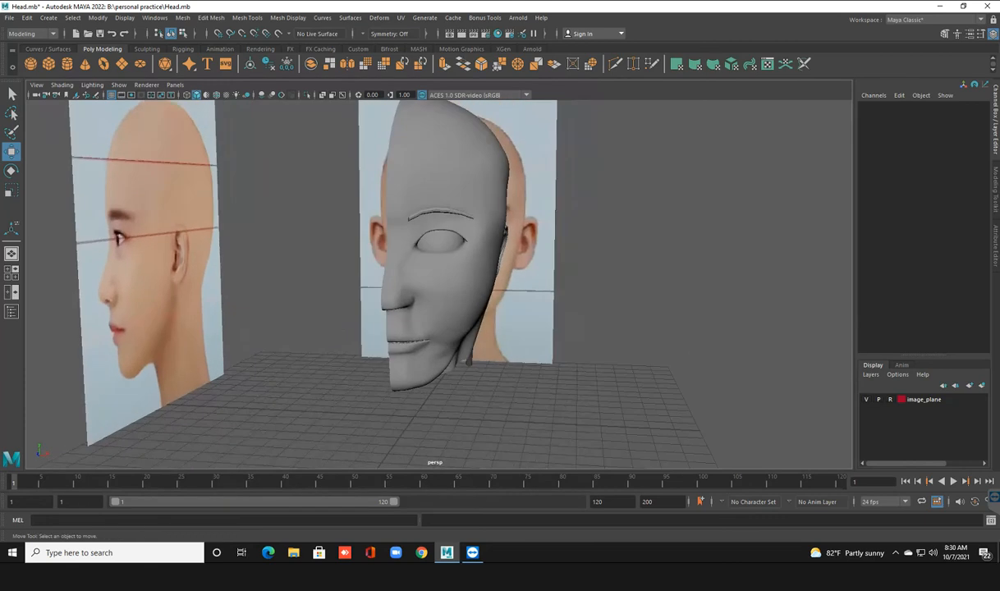
pyautogui.click(428, 281)
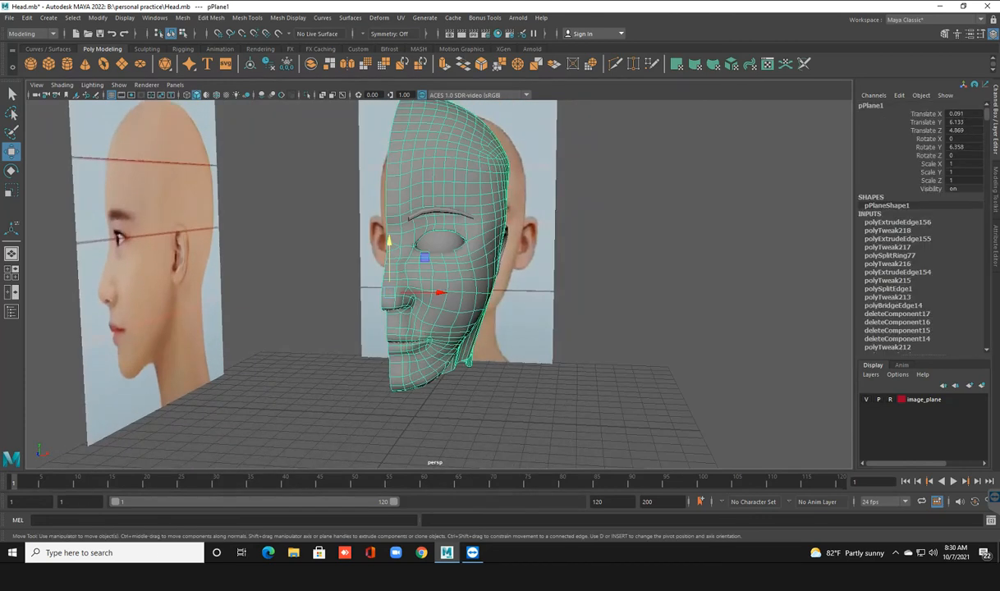
pyautogui.click(621, 252)
pyautogui.moveTo(607, 254)
pyautogui.keyDown('alt'); pyautogui.mouseDown()
pyautogui.moveTo(649, 247)
pyautogui.moveTo(613, 246)
pyautogui.mouseUp(); pyautogui.keyUp('alt')
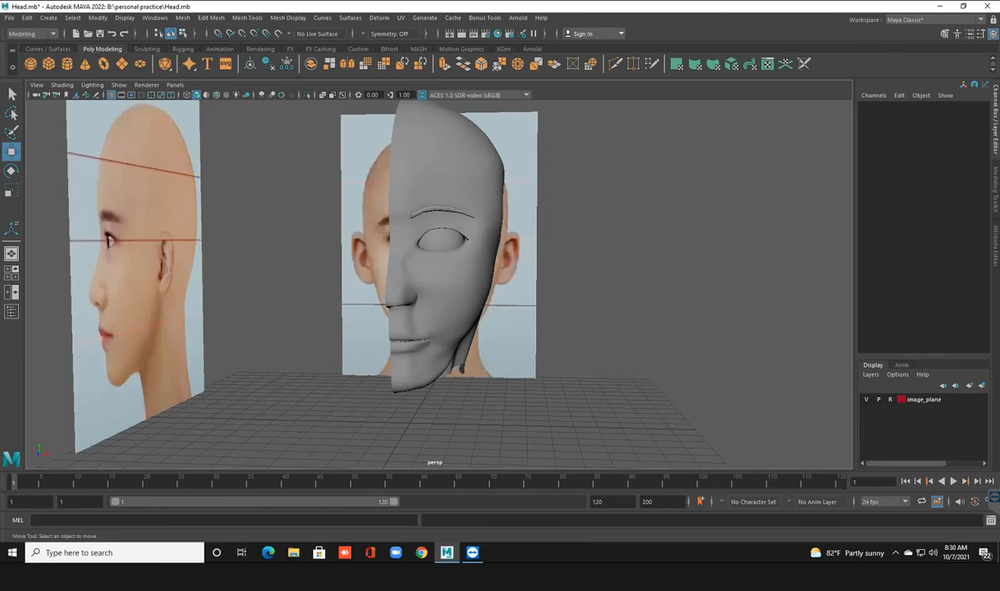
pyautogui.keyDown('alt'); pyautogui.moveTo(613, 246); pyautogui.dragTo(627, 237, button='middle'); pyautogui.keyUp('alt')
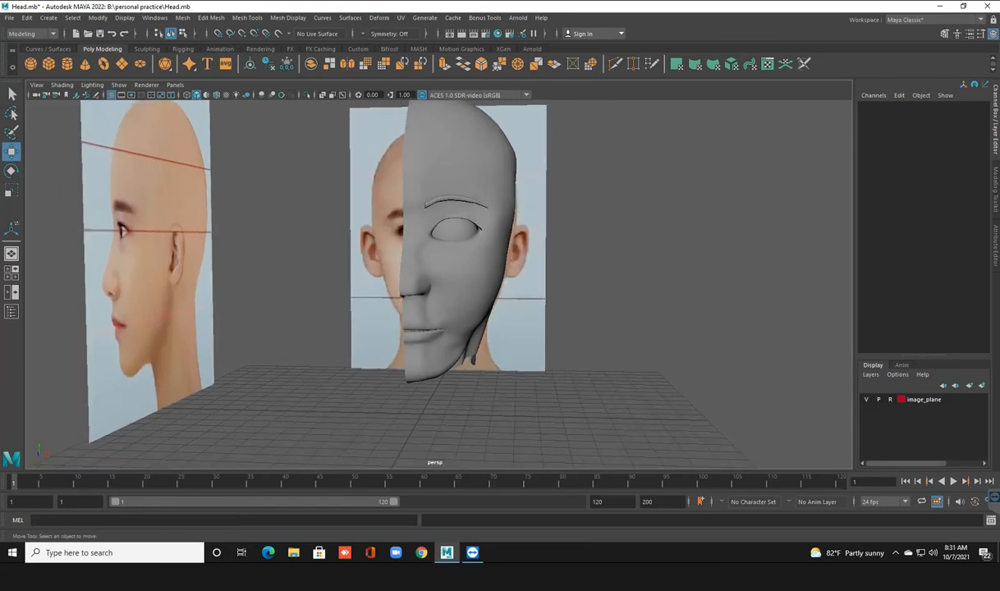
pyautogui.press('super+d')
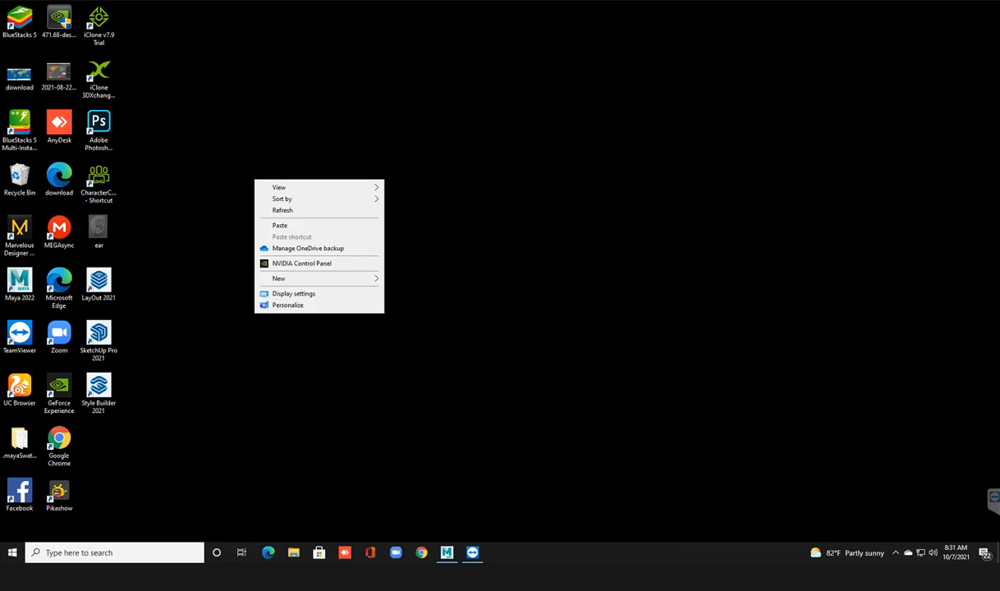
pyautogui.click(282, 210)
pyautogui.moveTo(270, 172); pyautogui.dragTo(341, 237)
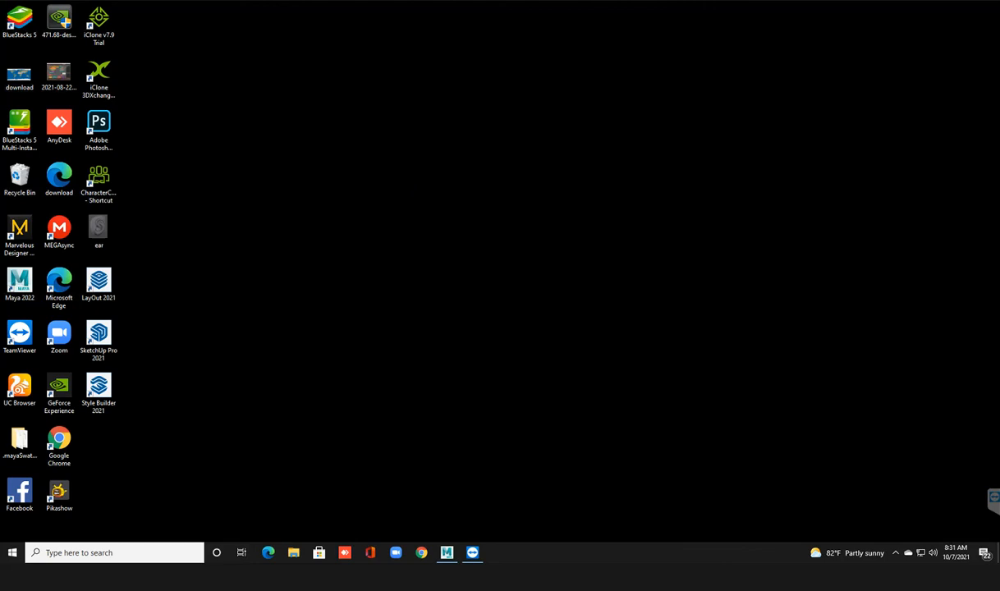
pyautogui.moveTo(311, 247); pyautogui.dragTo(399, 328)
pyautogui.moveTo(373, 232); pyautogui.dragTo(434, 309)
pyautogui.click(447, 553)
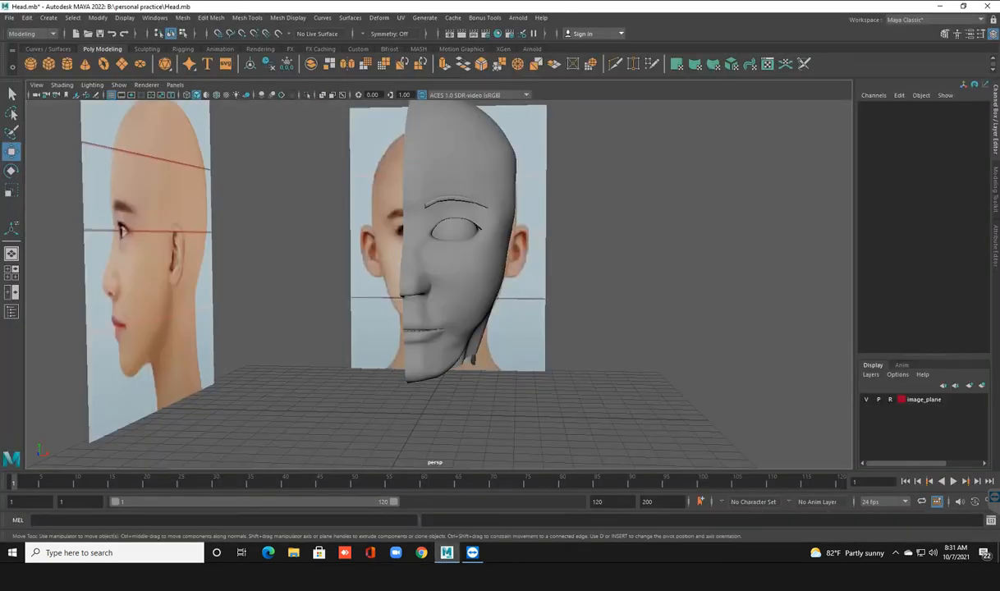
# Select the half head mesh, save the scene, and deselect the mesh.
pyautogui.click(464, 271)
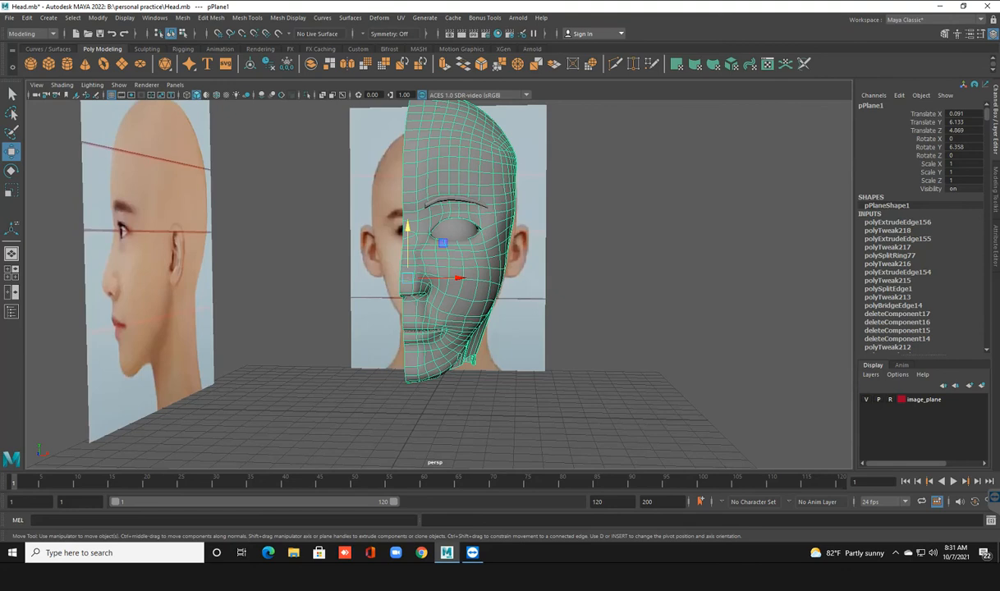
pyautogui.scroll(2, 464, 270)
pyautogui.moveTo(464, 271)
pyautogui.keyDown('alt'); pyautogui.mouseDown()
pyautogui.moveTo(446, 282)
pyautogui.moveTo(467, 262)
pyautogui.moveTo(454, 287)
pyautogui.mouseUp(); pyautogui.keyUp('alt')
pyautogui.hotkey('ctrl', 's')
pyautogui.scroll(-1, 454, 287)
pyautogui.scroll(1, 454, 286)
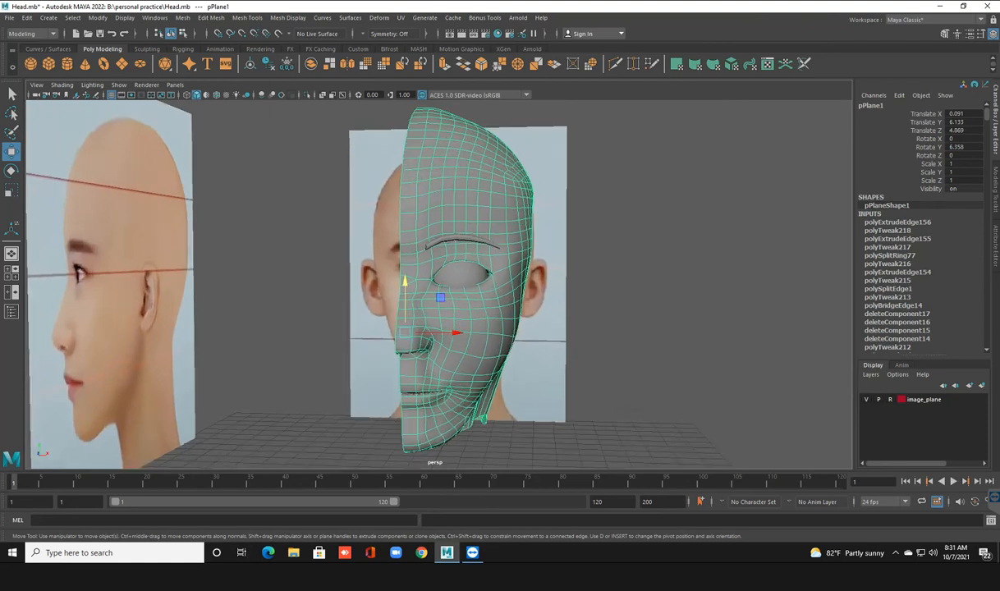
pyautogui.keyDown('alt'); pyautogui.moveTo(454, 286); pyautogui.dragTo(456, 291, button='middle'); pyautogui.keyUp('alt')
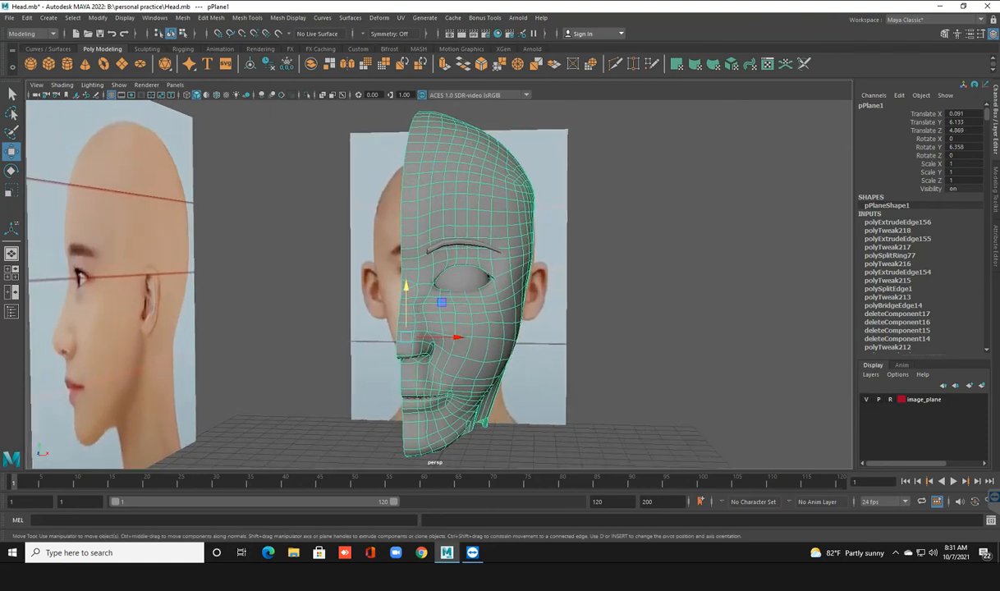
pyautogui.keyDown('alt'); pyautogui.moveTo(591, 303); pyautogui.dragTo(636, 275); pyautogui.keyUp('alt')
pyautogui.click(623, 271)
pyautogui.scroll(-3, 624, 271)
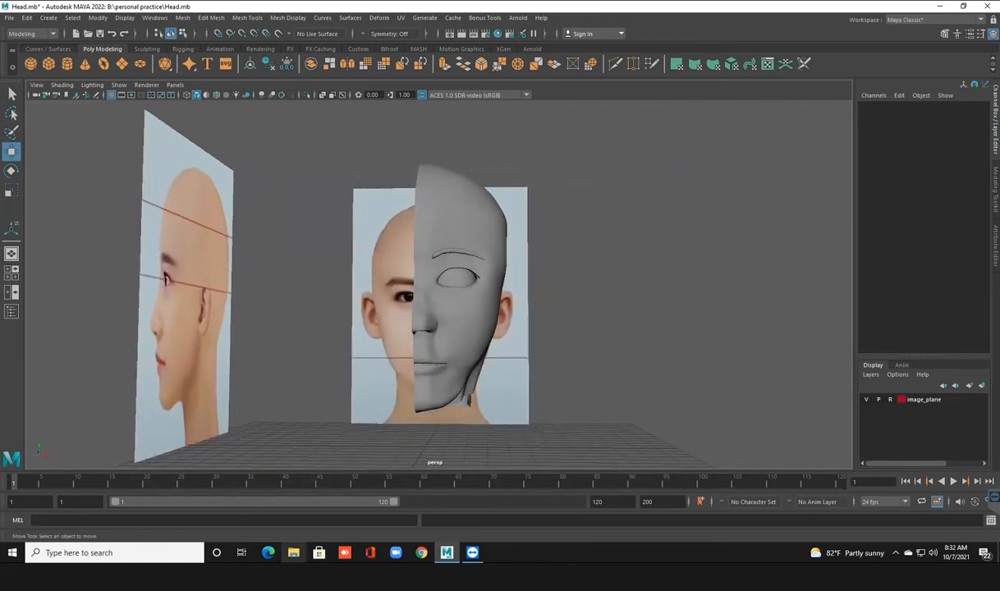
# Switch to File Explorer and open the color folder on New Volume (B:).
pyautogui.click(294, 552)
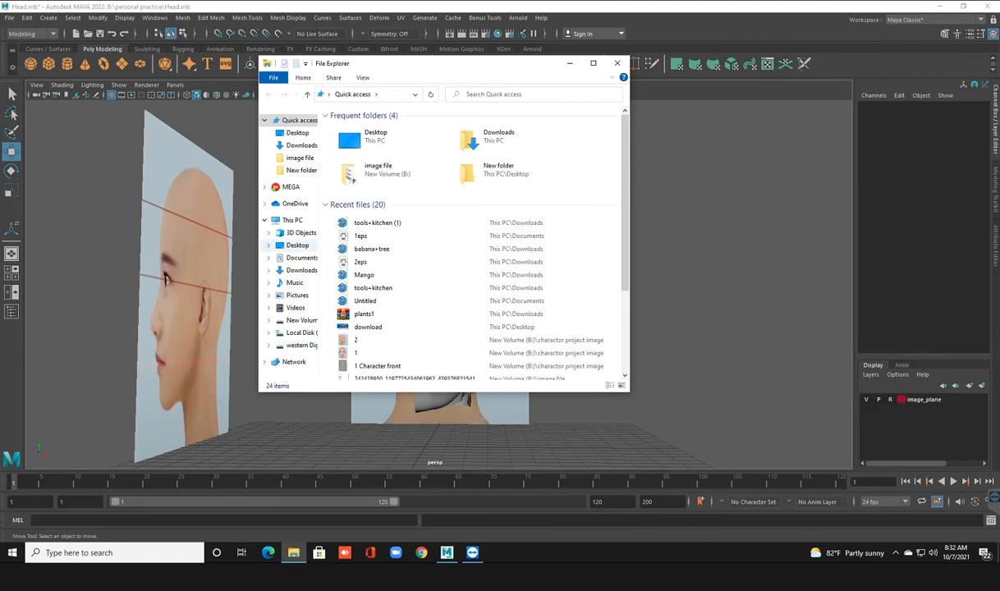
pyautogui.click(231, 267)
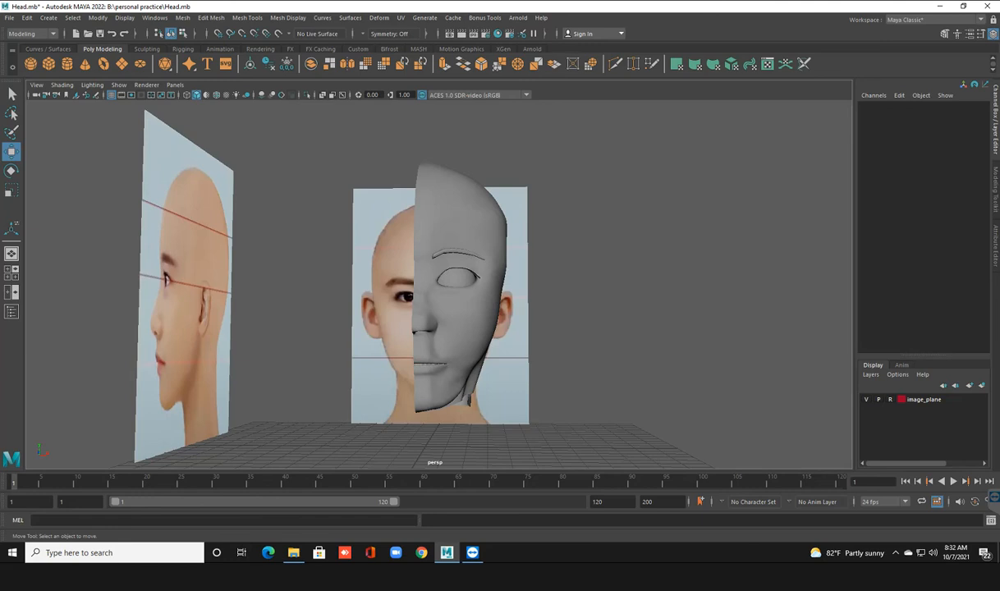
pyautogui.click(293, 552)
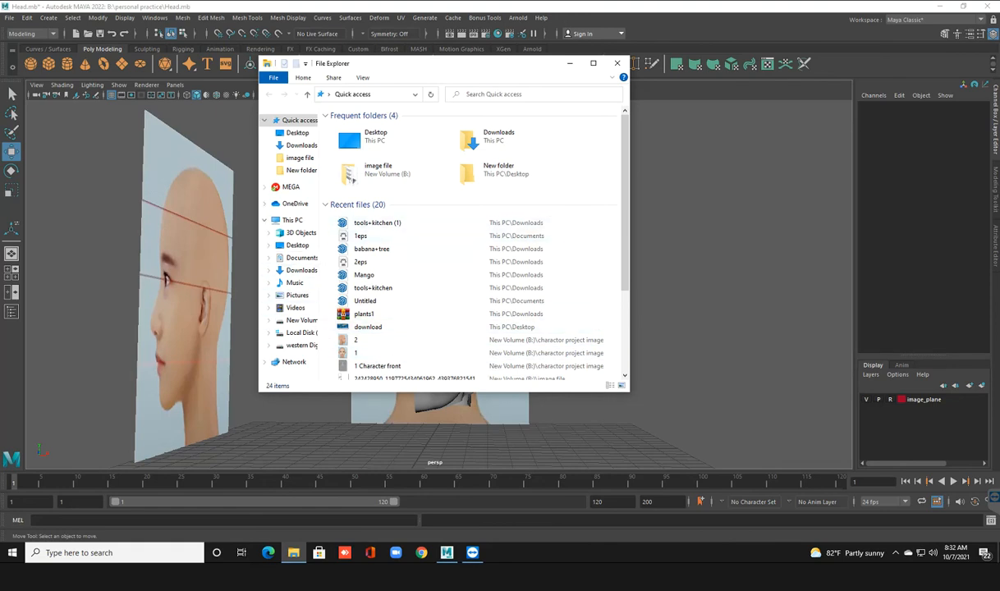
pyautogui.click(301, 333)
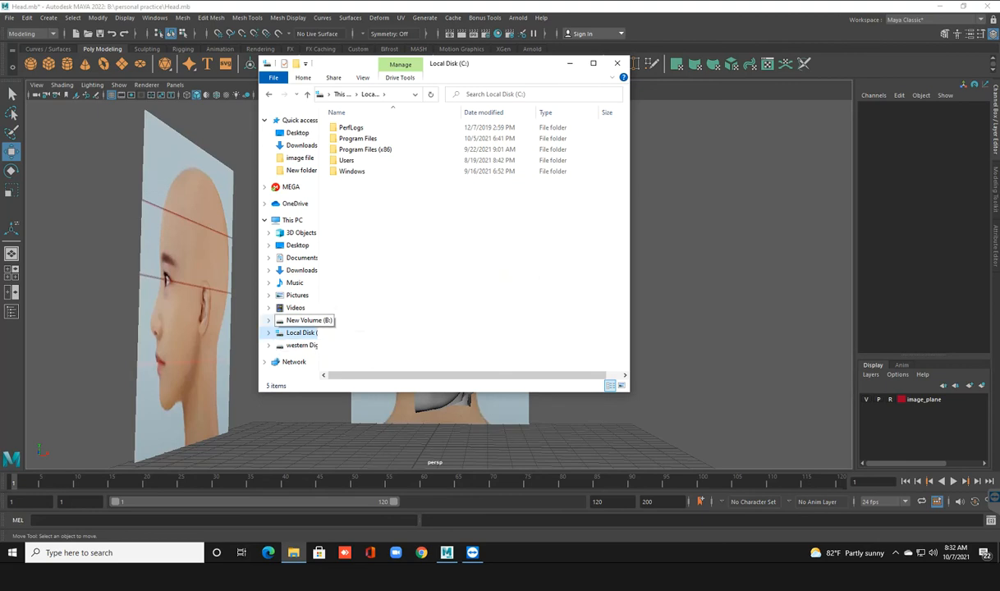
pyautogui.click(301, 320)
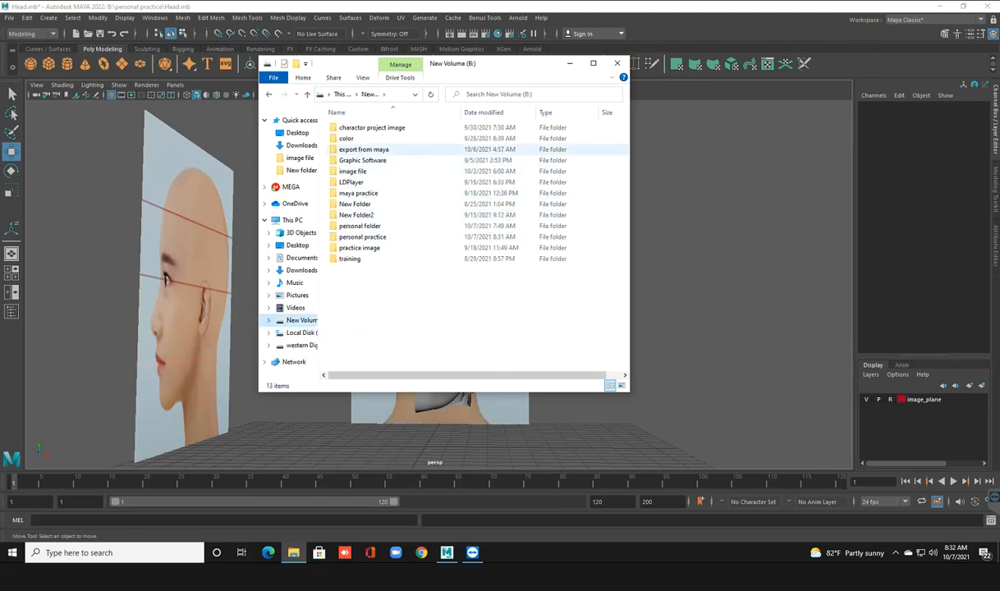
pyautogui.doubleClick(346, 138)
# Create a folder named skin colour, paste the copied skin images into it, and return to Maya.
pyautogui.rightClick(426, 257)
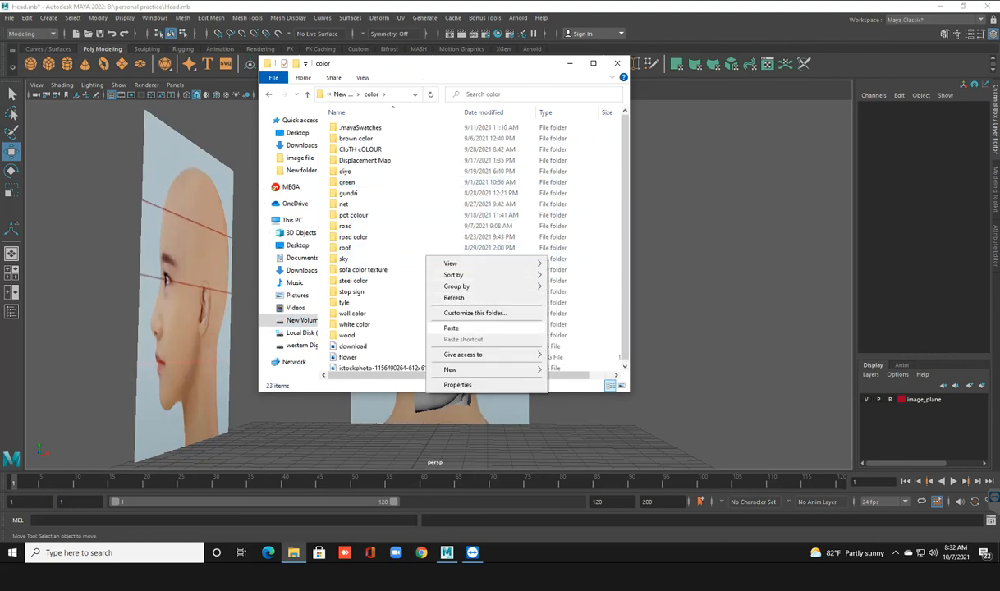
pyautogui.moveTo(492, 369)
pyautogui.click(575, 369)
pyautogui.write('skin colo')
pyautogui.press('BackSpace')
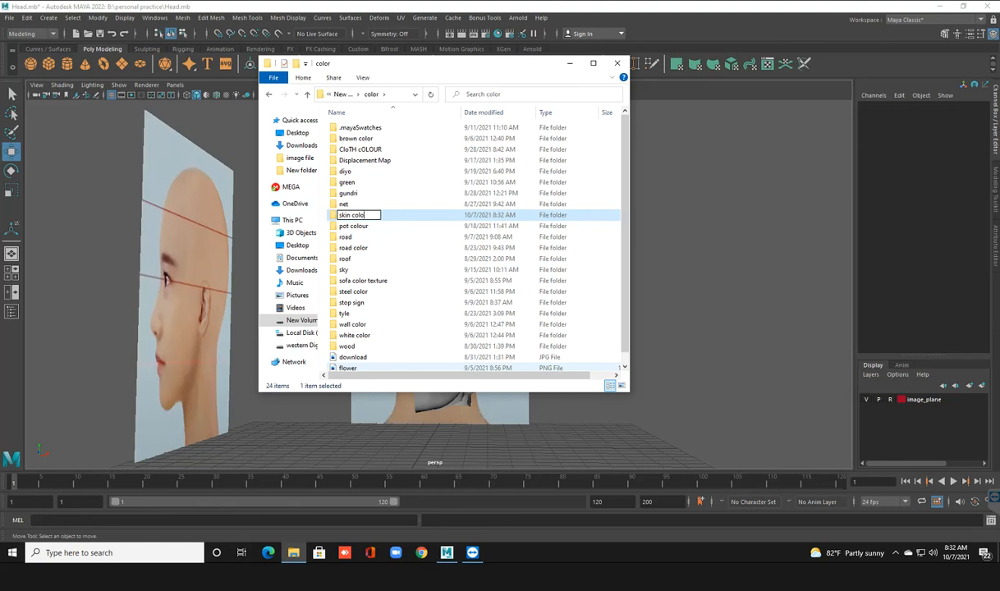
pyautogui.write('ur')
pyautogui.press('Return')
pyautogui.press('Return')
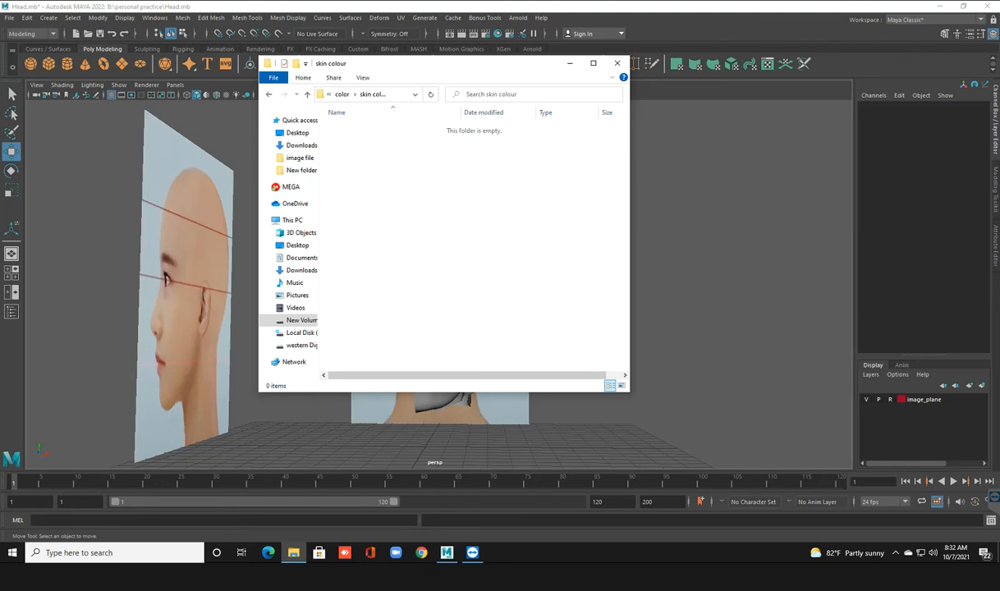
pyautogui.hotkey('ctrl', 'v')
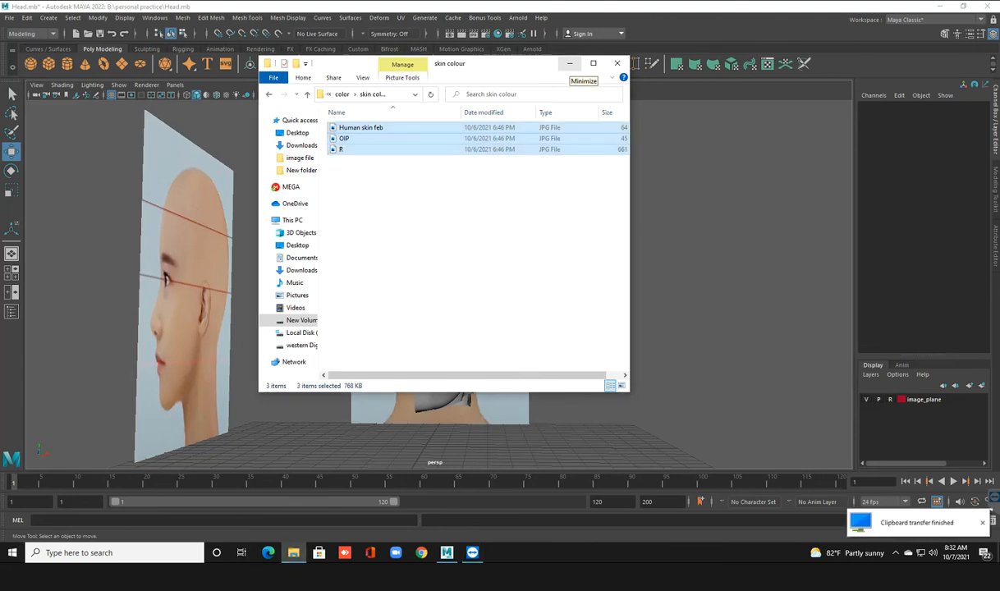
pyautogui.click(570, 63)
# Assign a new Phong E material to the half head mesh.
pyautogui.click(468, 246)
pyautogui.scroll(2, 467, 247)
pyautogui.moveTo(468, 263)
pyautogui.keyDown('alt'); pyautogui.mouseDown()
pyautogui.moveTo(435, 299)
pyautogui.moveTo(464, 275)
pyautogui.mouseUp(); pyautogui.keyUp('alt')
pyautogui.moveTo(471, 198)
pyautogui.mouseDown(button='right')
pyautogui.moveTo(464, 465)
pyautogui.moveTo(550, 489)
pyautogui.moveTo(548, 509)
pyautogui.mouseUp(button='right')
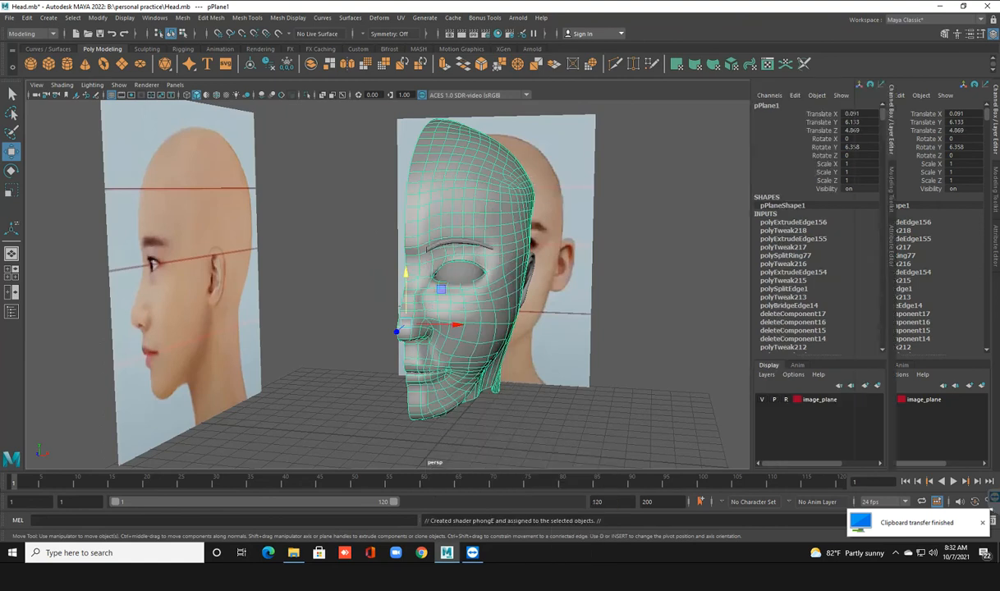
pyautogui.keyDown('alt'); pyautogui.moveTo(460, 287); pyautogui.dragTo(460, 269, button='middle'); pyautogui.keyUp('alt')
pyautogui.keyDown('alt'); pyautogui.moveTo(460, 284); pyautogui.dragTo(462, 269); pyautogui.keyUp('alt')
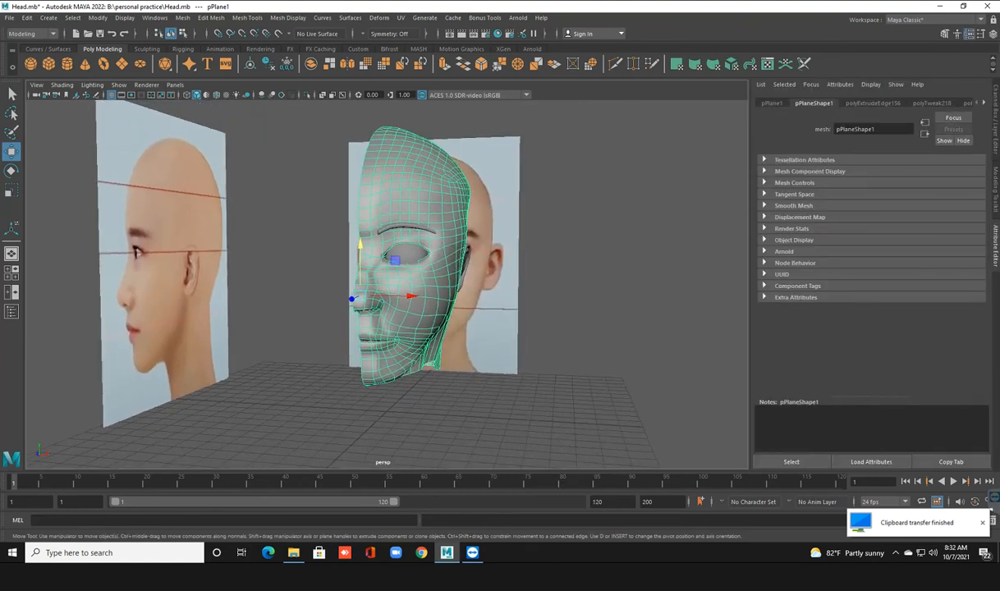
# Go through the head's long node history to its phongE1 material and display that material's attributes.
pyautogui.rightClick(982, 103)
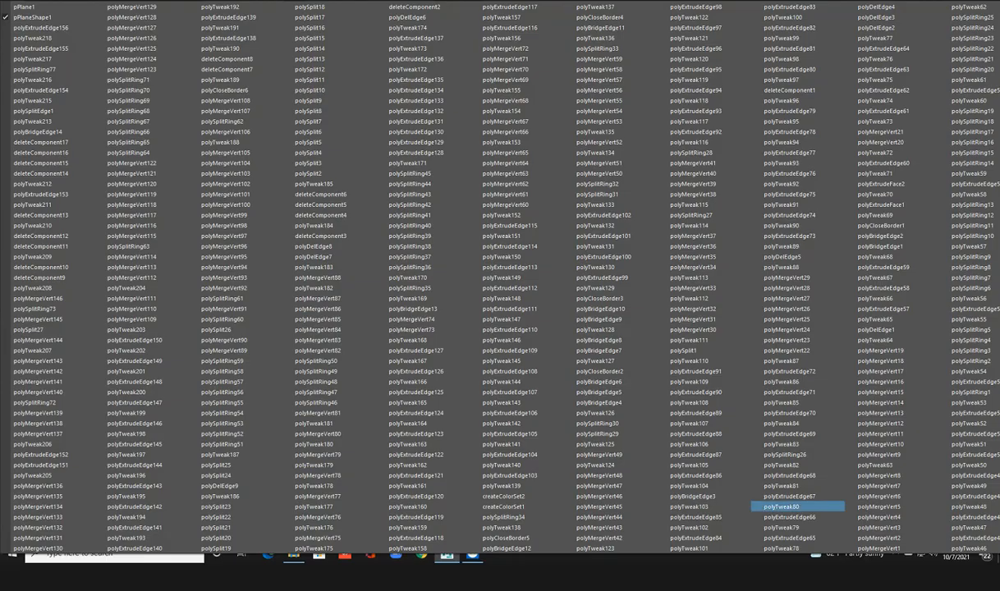
pyautogui.click(970, 549)
pyautogui.keyDown('alt'); pyautogui.moveTo(427, 287); pyautogui.dragTo(399, 276); pyautogui.keyUp('alt')
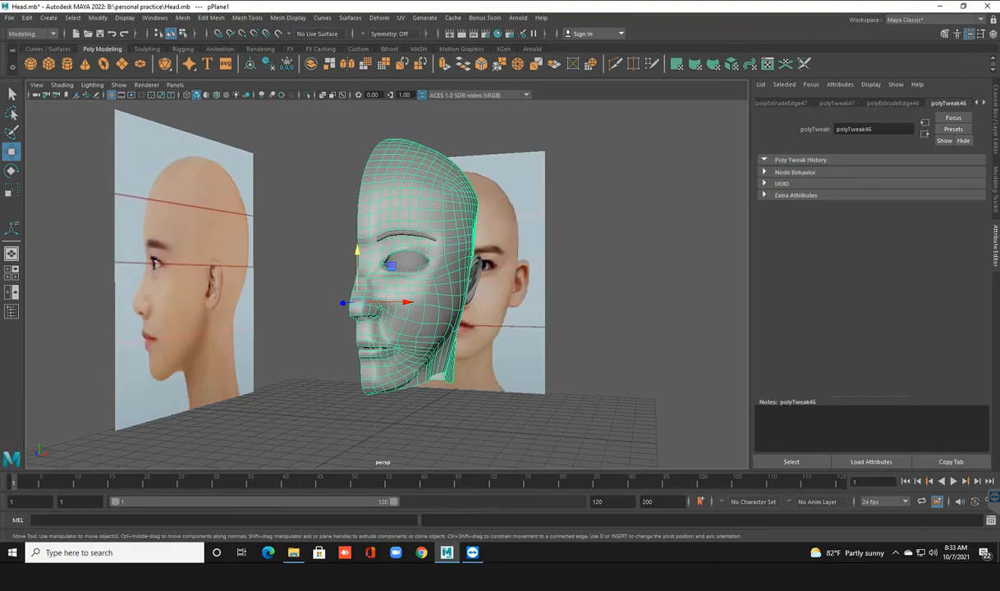
pyautogui.click(983, 103)
pyautogui.click(984, 103)
pyautogui.click(984, 103)
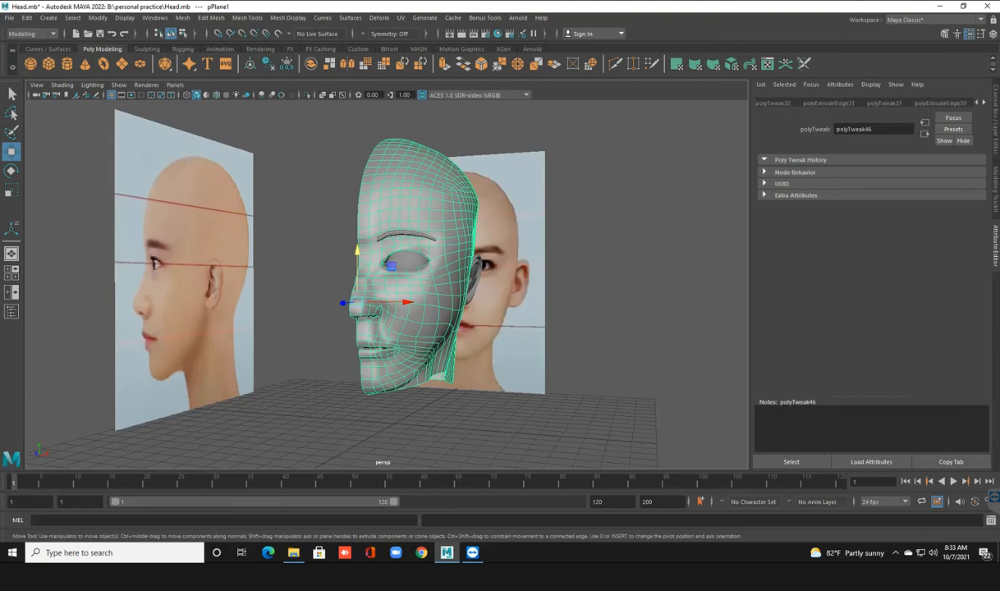
pyautogui.click(984, 102)
pyautogui.click(984, 102)
pyautogui.click(983, 103)
pyautogui.click(983, 102)
pyautogui.rightClick(983, 103)
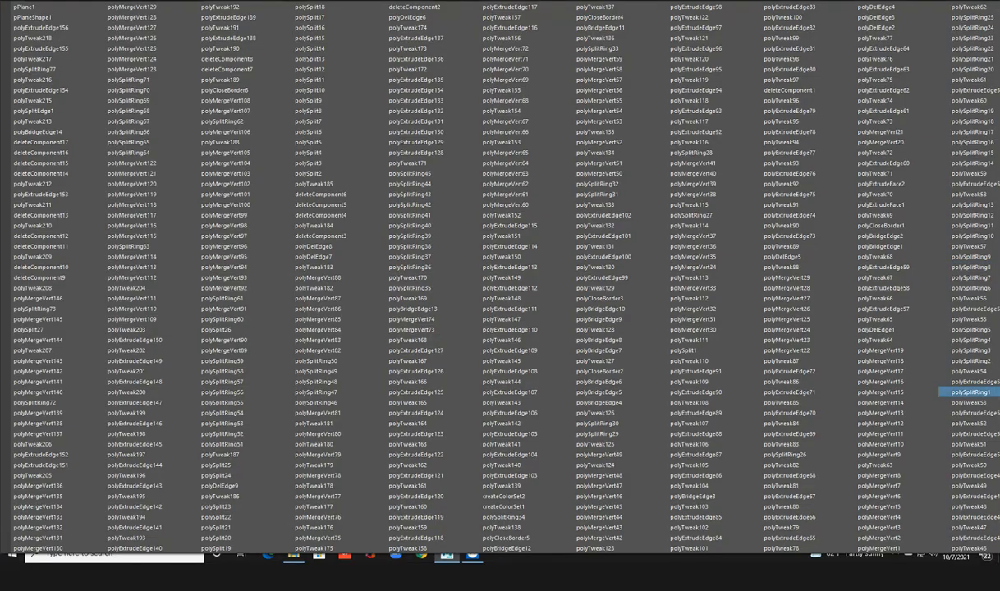
pyautogui.click(969, 548)
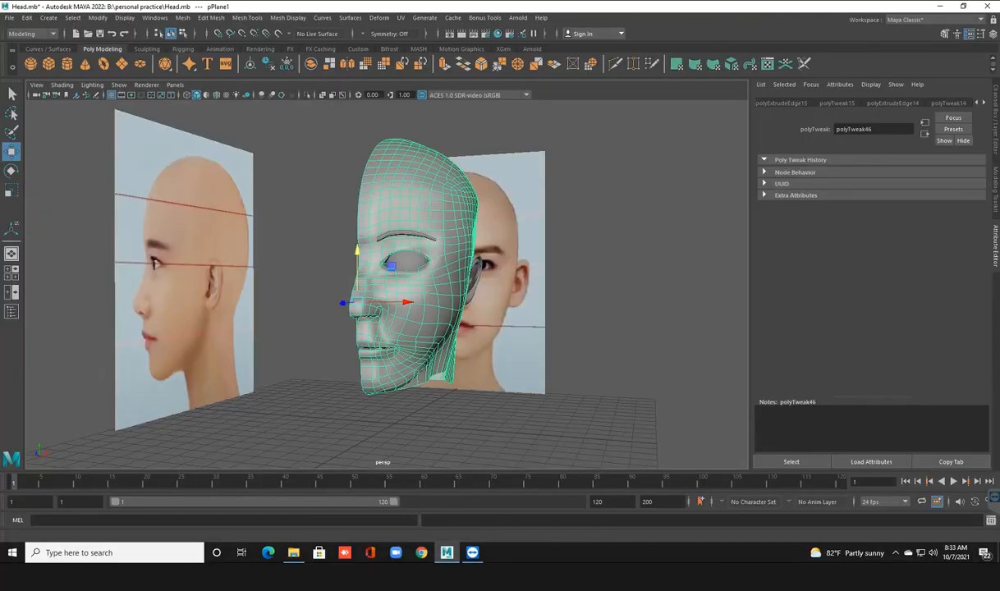
pyautogui.click(984, 103)
pyautogui.click(983, 103)
pyautogui.click(983, 102)
pyautogui.click(983, 103)
pyautogui.click(984, 103)
pyautogui.click(953, 103)
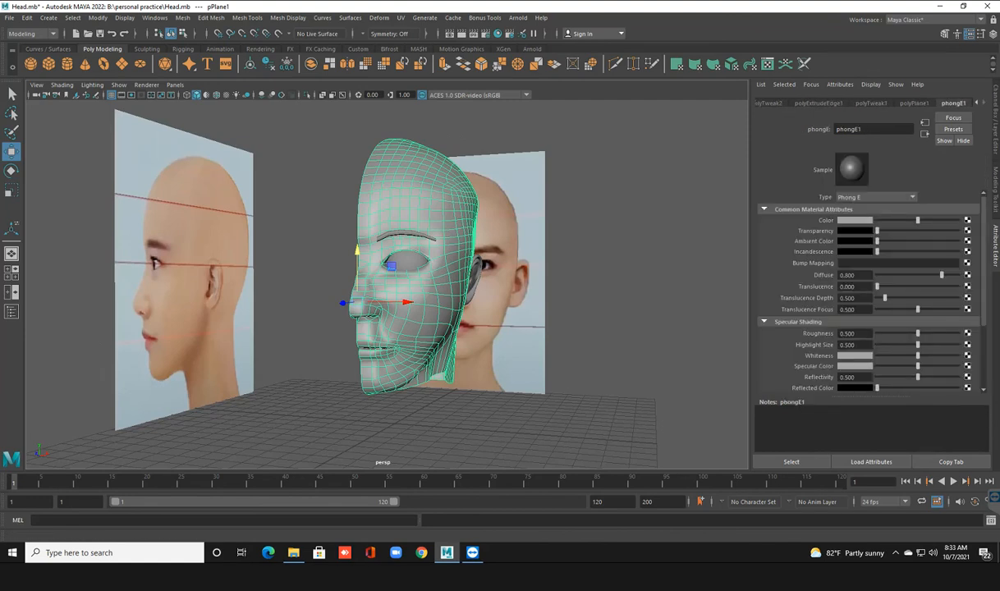
# Map the phongE1 Color to a File texture and load R.jpg from B:\color\skin colour.
pyautogui.click(967, 220)
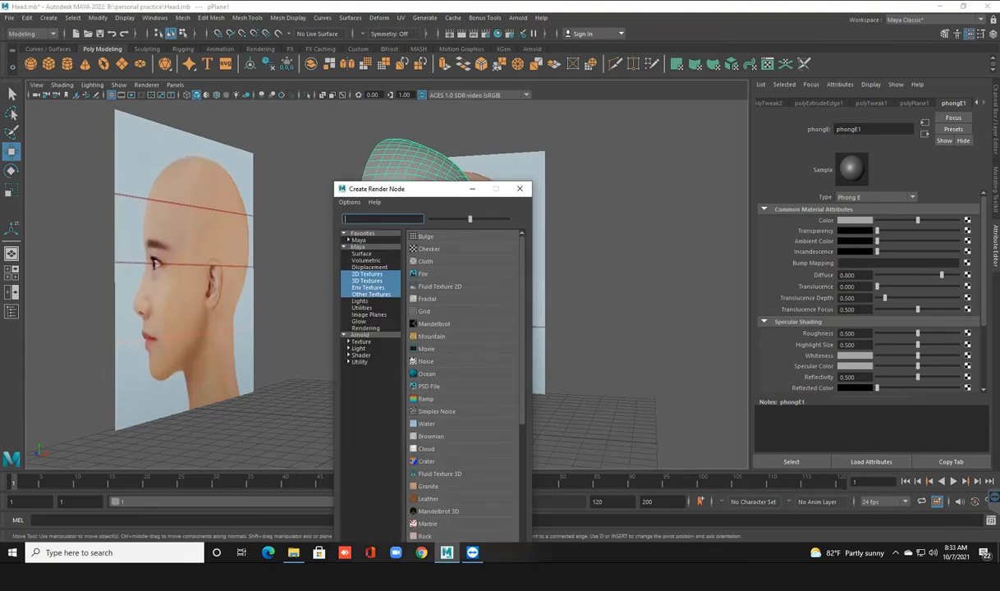
pyautogui.click(423, 273)
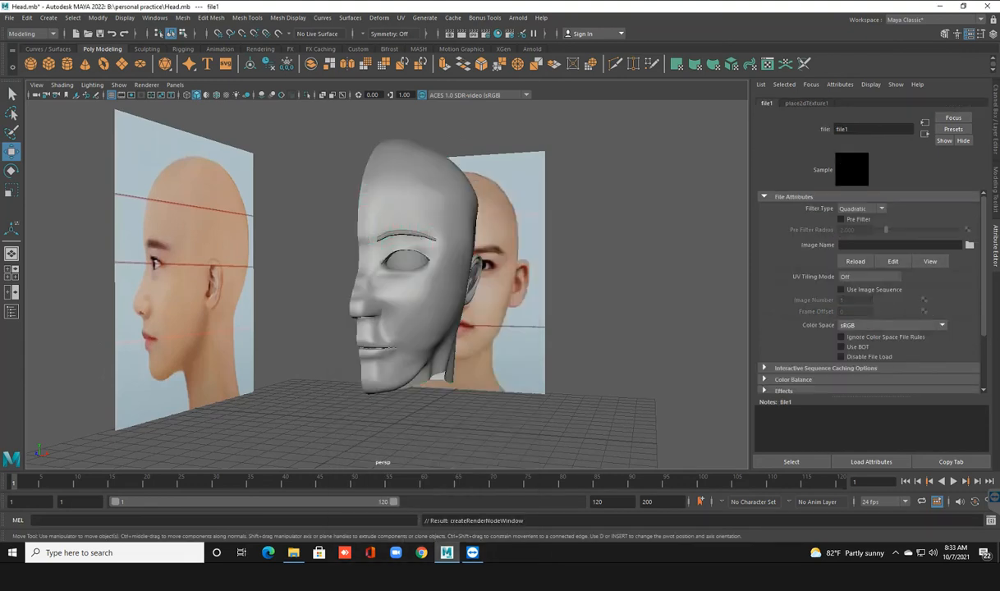
pyautogui.click(968, 244)
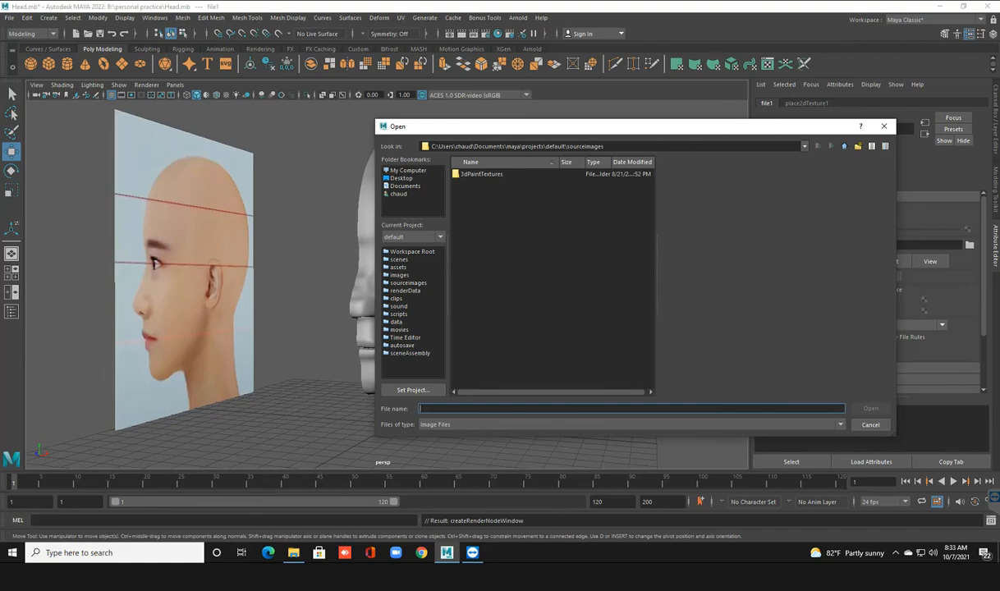
pyautogui.click(408, 171)
pyautogui.doubleClick(481, 184)
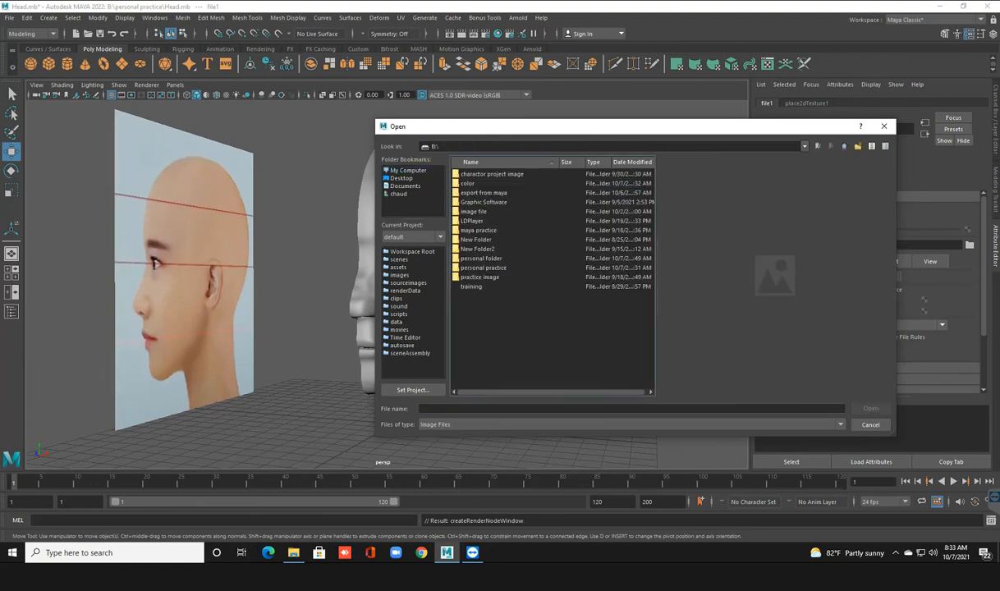
pyautogui.doubleClick(468, 183)
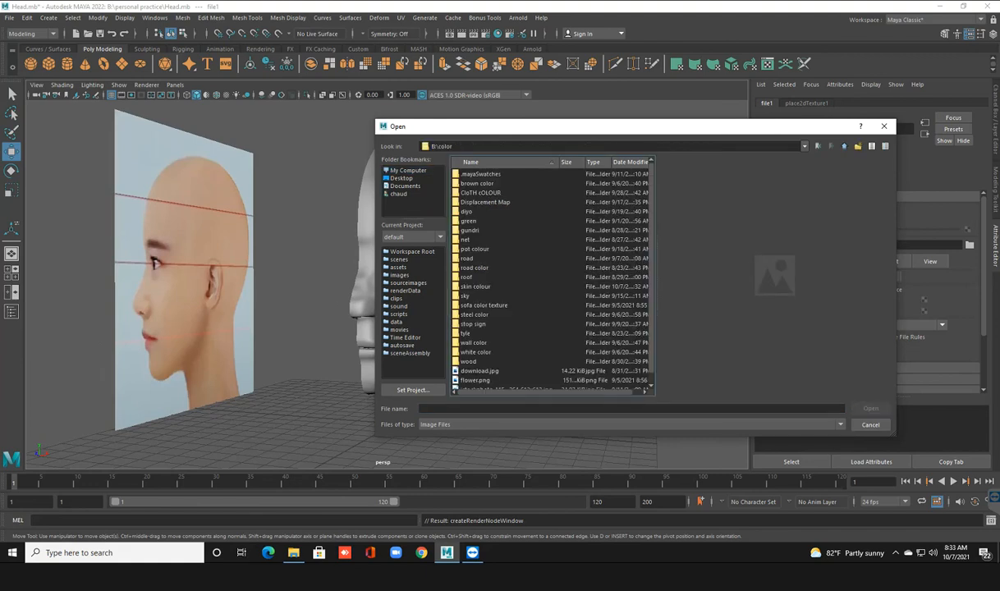
pyautogui.doubleClick(475, 286)
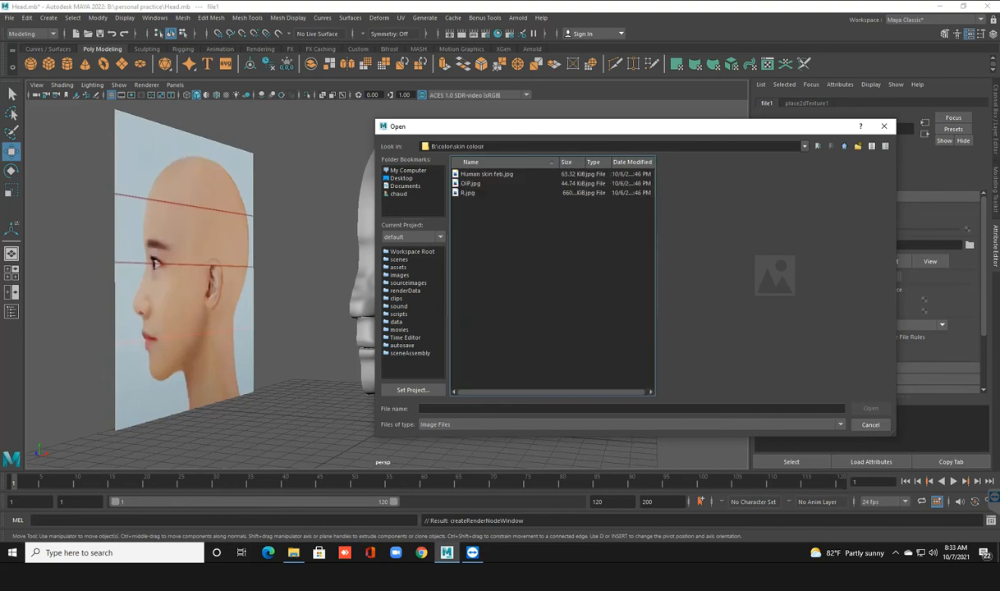
pyautogui.click(468, 193)
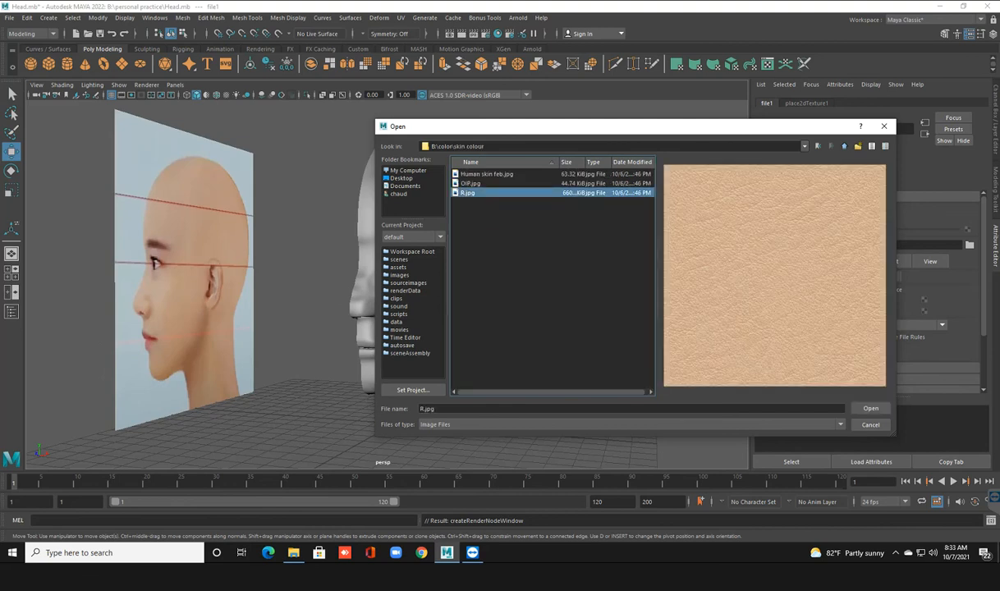
pyautogui.press('Return')
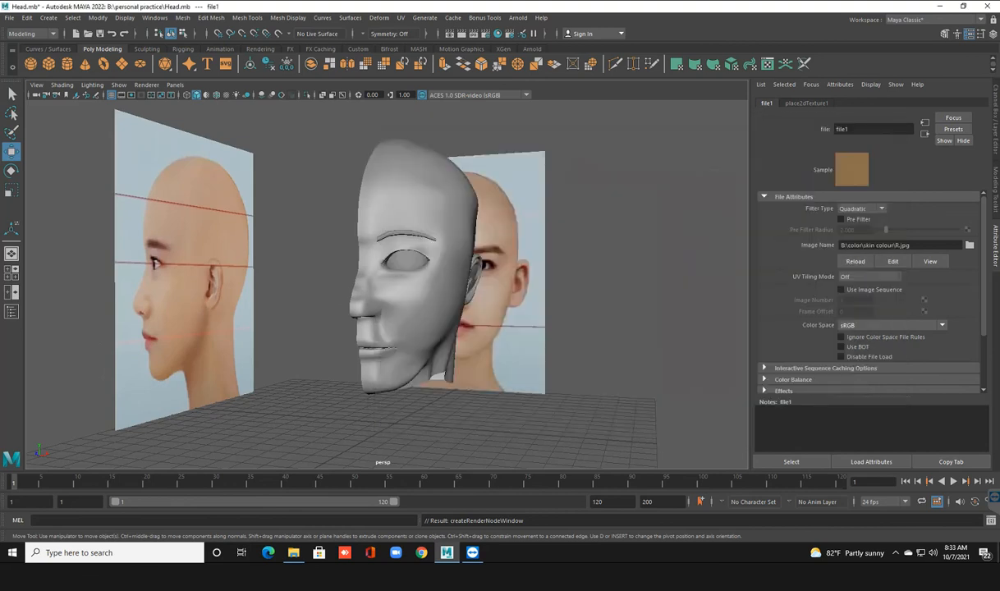
# Turn on textured display and examine the skin texture on the face, eye area, mouth and neck.
pyautogui.press('6')
pyautogui.scroll(-1, 386, 279)
pyautogui.keyDown('alt'); pyautogui.moveTo(394, 271); pyautogui.dragTo(385, 293); pyautogui.keyUp('alt')
pyautogui.scroll(3, 374, 289)
pyautogui.scroll(3, 385, 279)
pyautogui.scroll(4, 386, 279)
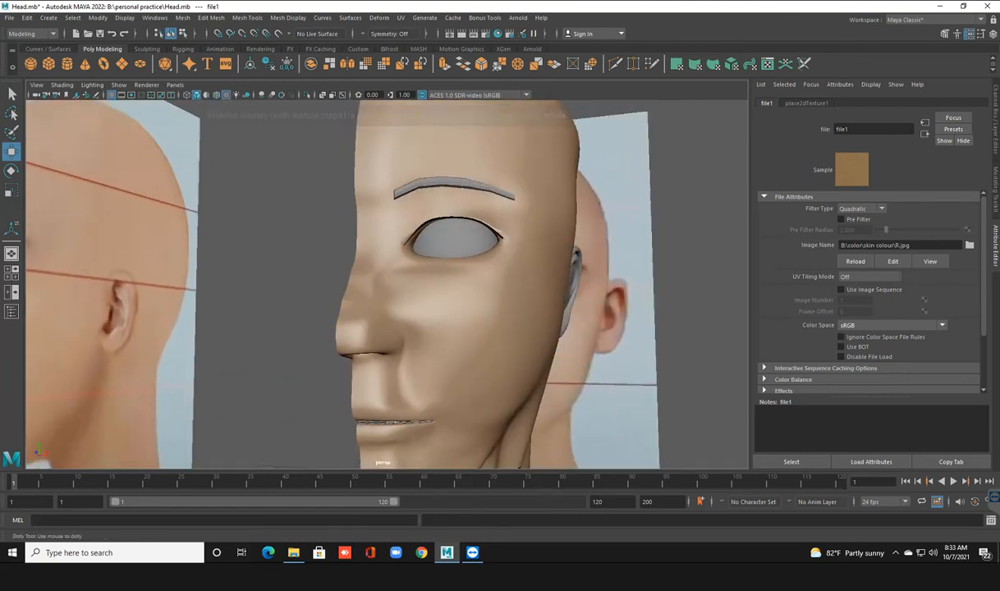
pyautogui.scroll(2, 386, 280)
pyautogui.scroll(-6, 386, 279)
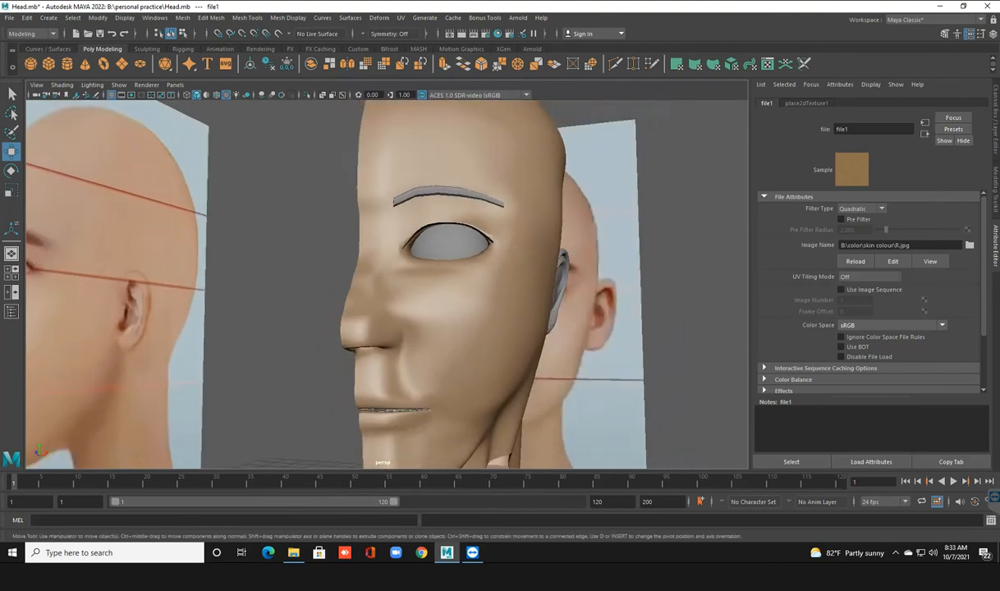
pyautogui.keyDown('alt'); pyautogui.moveTo(385, 279); pyautogui.dragTo(455, 279); pyautogui.keyUp('alt')
pyautogui.keyDown('alt'); pyautogui.moveTo(374, 388); pyautogui.dragTo(307, 370); pyautogui.keyUp('alt')
pyautogui.scroll(-5, 353, 345)
pyautogui.keyDown('alt'); pyautogui.moveTo(353, 344); pyautogui.dragTo(387, 346); pyautogui.keyUp('alt')
pyautogui.scroll(3, 375, 353)
pyautogui.scroll(3, 381, 350)
pyautogui.scroll(-1, 387, 347)
pyautogui.scroll(2, 396, 346)
pyautogui.keyDown('alt'); pyautogui.moveTo(388, 347); pyautogui.dragTo(420, 330, button='middle'); pyautogui.keyUp('alt')
pyautogui.scroll(-1, 395, 330)
pyautogui.scroll(1, 396, 330)
pyautogui.scroll(1, 415, 331)
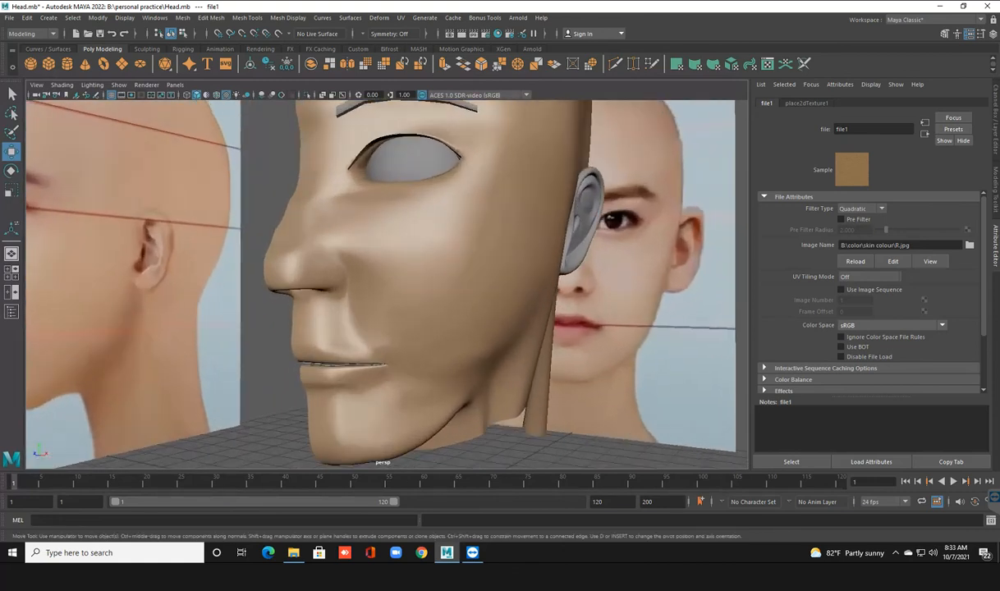
# Assign a new Phong E material to the upper and lower teeth from inside the head and raise its Color to white.
pyautogui.keyDown('alt'); pyautogui.moveTo(263, 343); pyautogui.dragTo(390, 348); pyautogui.keyUp('alt')
pyautogui.scroll(2, 391, 348)
pyautogui.keyDown('alt'); pyautogui.moveTo(391, 348); pyautogui.dragTo(375, 297, button='middle'); pyautogui.keyUp('alt')
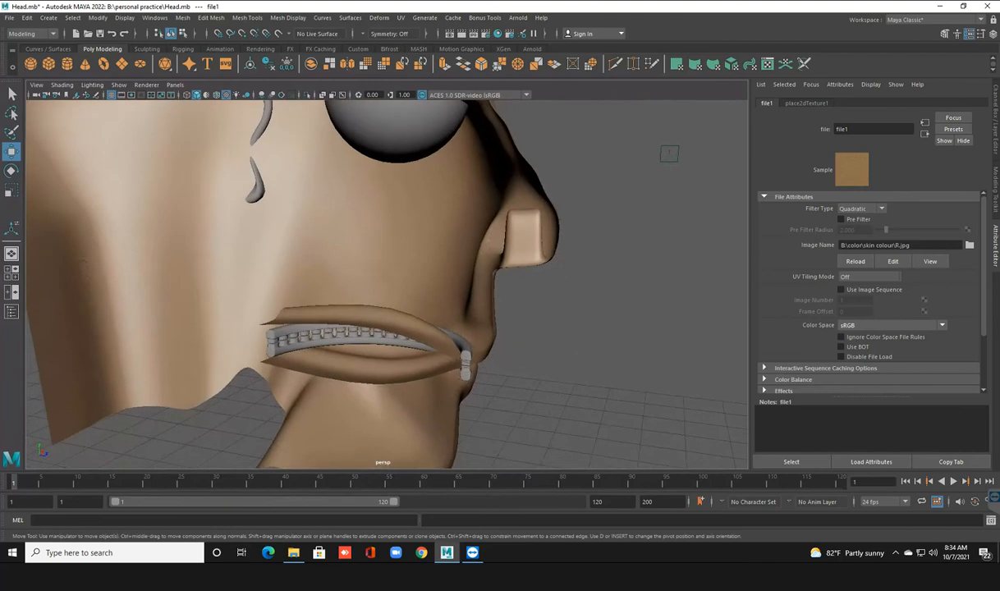
pyautogui.keyDown('alt'); pyautogui.moveTo(375, 297); pyautogui.dragTo(402, 300); pyautogui.keyUp('alt')
pyautogui.click(369, 340)
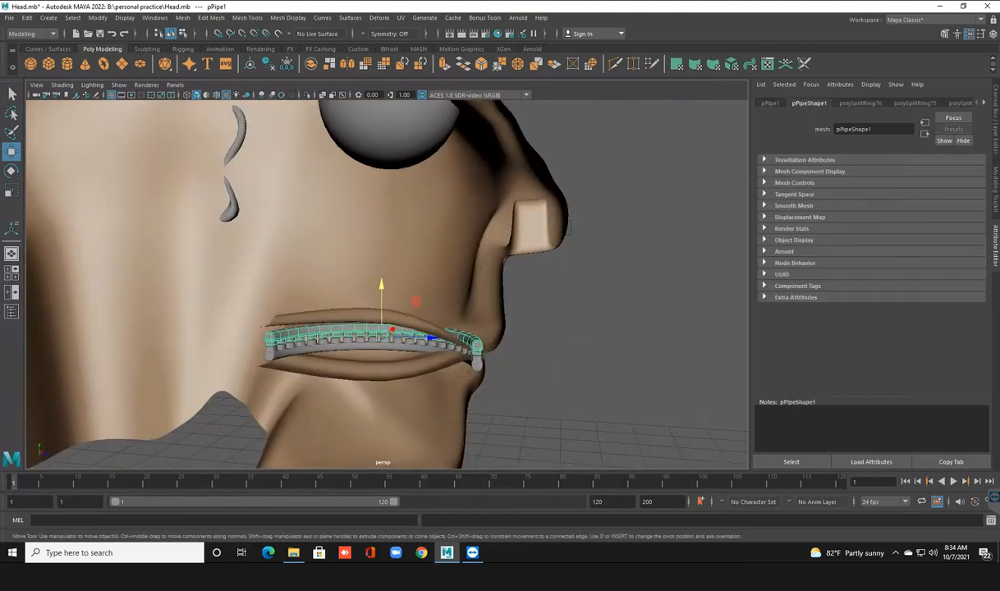
pyautogui.moveTo(354, 265); pyautogui.dragTo(427, 508, button='right')
pyautogui.moveTo(918, 220); pyautogui.dragTo(959, 220)
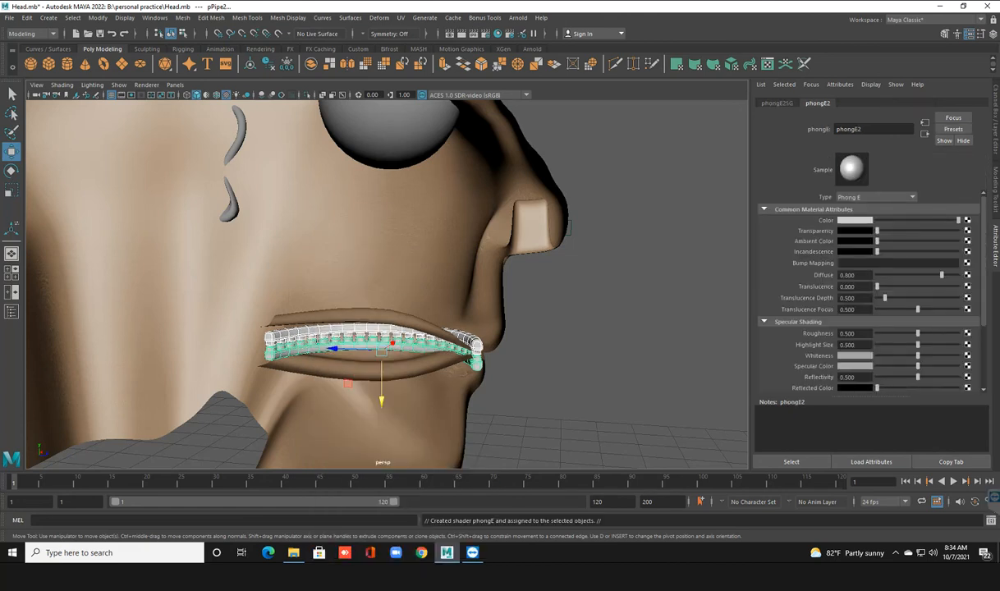
# Assign a new Phong E material to the eyebrow and lower its Color to black.
pyautogui.click(564, 227)
pyautogui.scroll(-7, 562, 227)
pyautogui.keyDown('alt'); pyautogui.moveTo(562, 228); pyautogui.dragTo(295, 234); pyautogui.keyUp('alt')
pyautogui.keyDown('alt'); pyautogui.moveTo(296, 234); pyautogui.dragTo(296, 304, button='middle'); pyautogui.keyUp('alt')
pyautogui.click(395, 175)
pyautogui.moveTo(395, 173); pyautogui.dragTo(463, 501, button='right')
pyautogui.moveTo(918, 220); pyautogui.dragTo(876, 220)
# Select the row of faces along the upper eyelid rim and assign the existing phongE3 material to them.
pyautogui.keyDown('alt'); pyautogui.moveTo(460, 247); pyautogui.dragTo(503, 353); pyautogui.keyUp('alt')
pyautogui.scroll(5, 500, 288)
pyautogui.click(474, 225)
pyautogui.moveTo(472, 219); pyautogui.dragTo(473, 249, button='right')
pyautogui.click(398, 279)
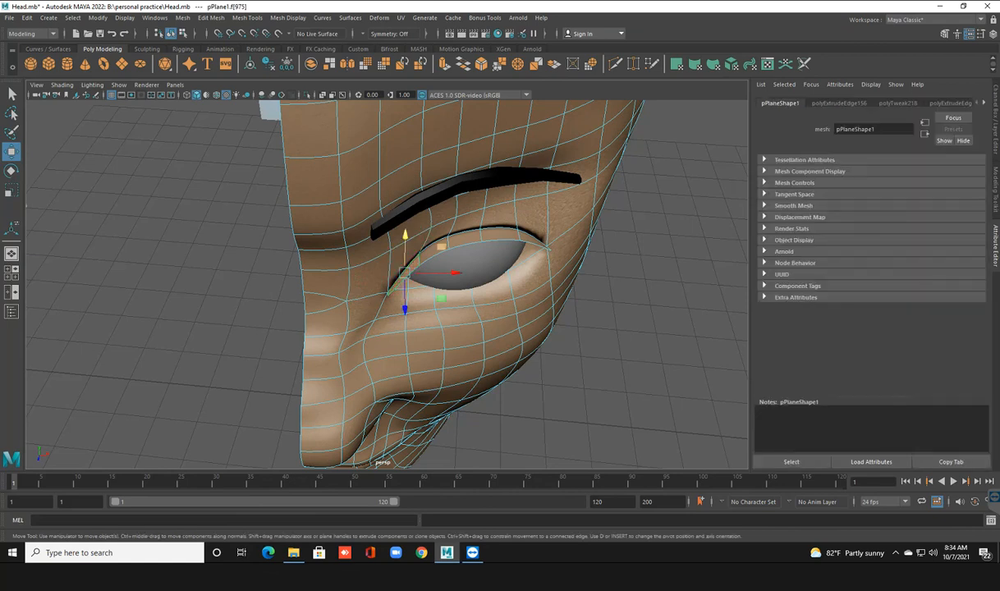
pyautogui.keyDown('shift'); pyautogui.click(433, 247); pyautogui.keyUp('shift')
pyautogui.keyDown('shift'); pyautogui.click(465, 237); pyautogui.keyUp('shift')
pyautogui.keyDown('shift'); pyautogui.click(502, 234); pyautogui.keyUp('shift')
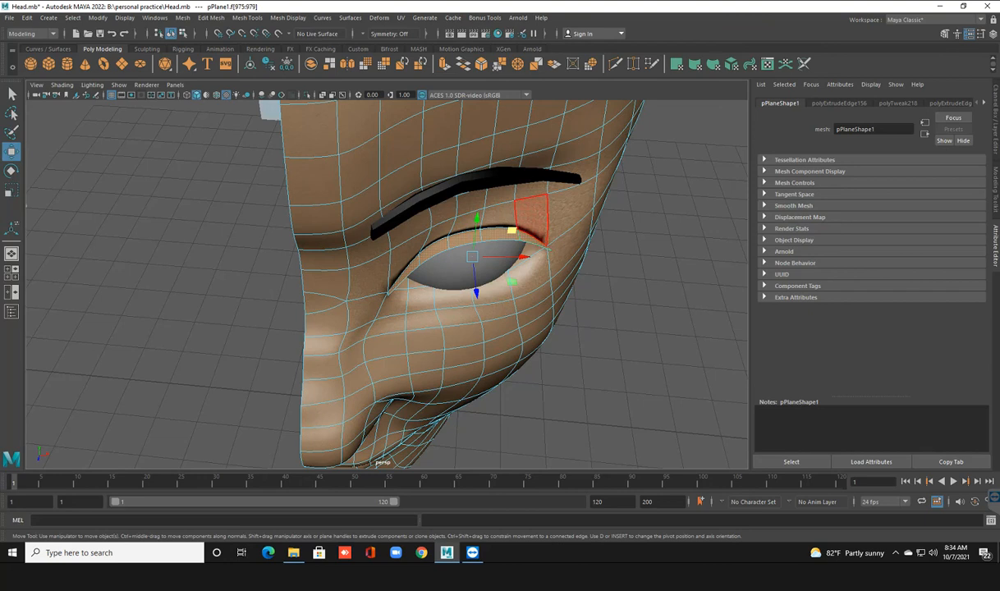
pyautogui.rightClick(532, 215)
pyautogui.moveTo(534, 503)
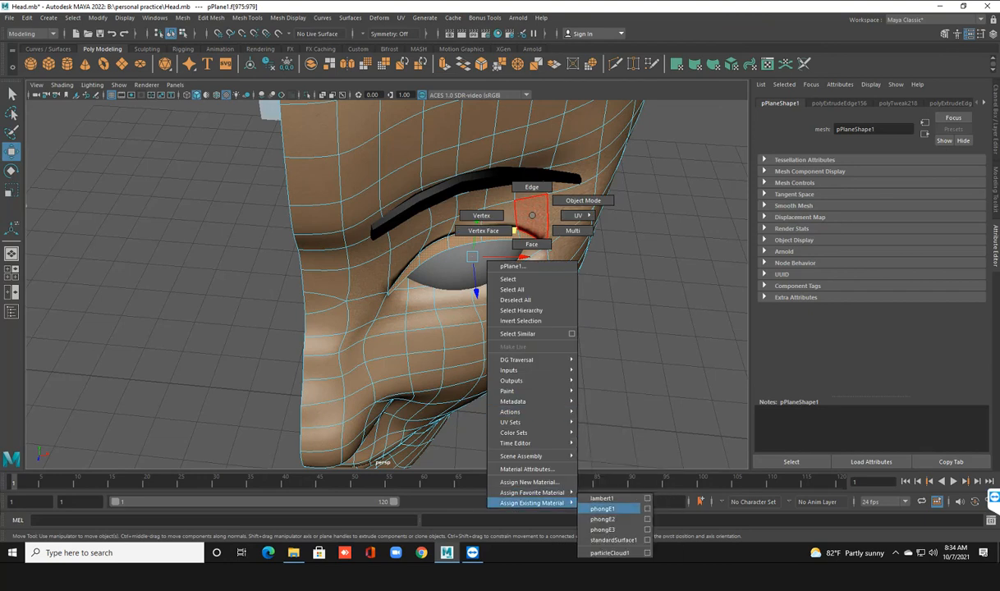
pyautogui.click(606, 529)
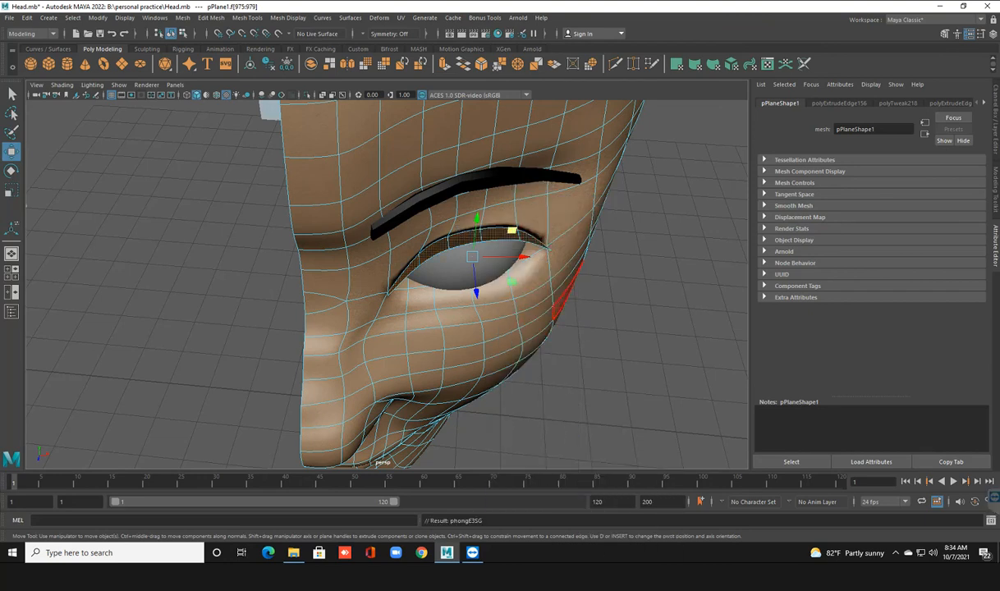
pyautogui.click(617, 307)
pyautogui.scroll(-4, 472, 289)
pyautogui.keyDown('alt'); pyautogui.moveTo(462, 276); pyautogui.dragTo(463, 238); pyautogui.keyUp('alt')
pyautogui.moveTo(466, 243); pyautogui.dragTo(518, 228, button='right')
pyautogui.click(637, 248)
pyautogui.keyDown('alt'); pyautogui.moveTo(632, 248); pyautogui.dragTo(620, 220); pyautogui.keyUp('alt')
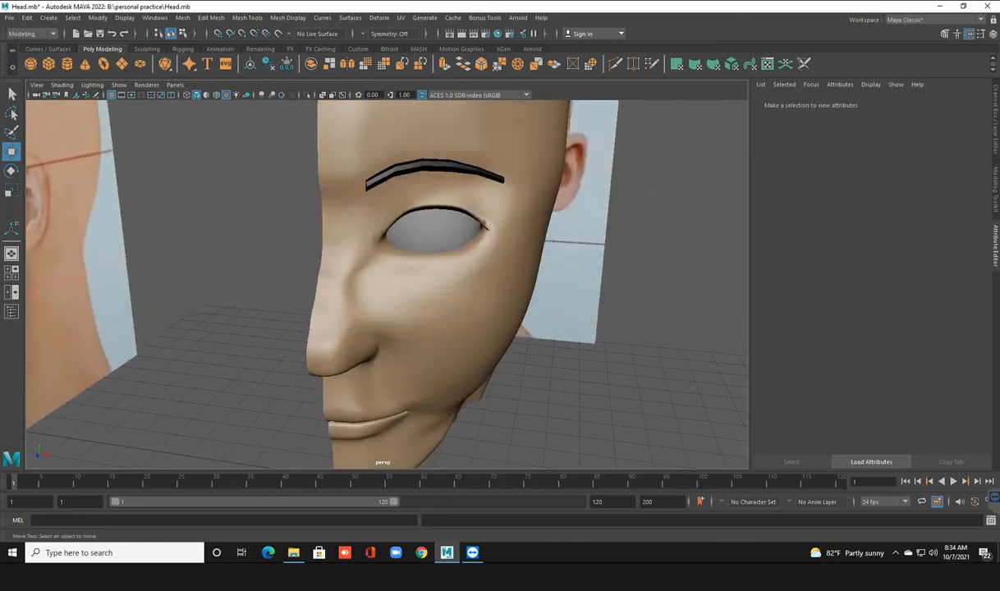
# Assign the existing white phongE2 material to the eyeball.
pyautogui.scroll(4, 517, 238)
pyautogui.keyDown('alt'); pyautogui.moveTo(518, 238); pyautogui.dragTo(507, 220); pyautogui.keyUp('alt')
pyautogui.click(435, 226)
pyautogui.moveTo(410, 204); pyautogui.dragTo(488, 503, button='right')
pyautogui.scroll(2, 427, 226)
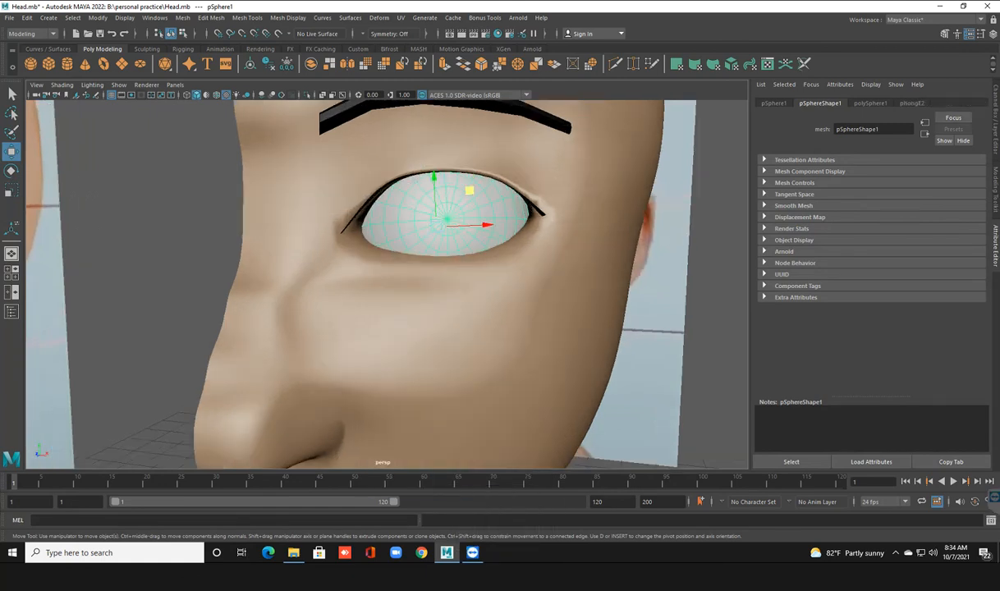
# Select the eyeball faces around its front pole, grow the selection and assign phongE3 as the pupil, saving the scene along the way.
pyautogui.keyDown('alt'); pyautogui.moveTo(395, 201); pyautogui.dragTo(426, 226); pyautogui.keyUp('alt')
pyautogui.moveTo(427, 226); pyautogui.dragTo(427, 250, button='right')
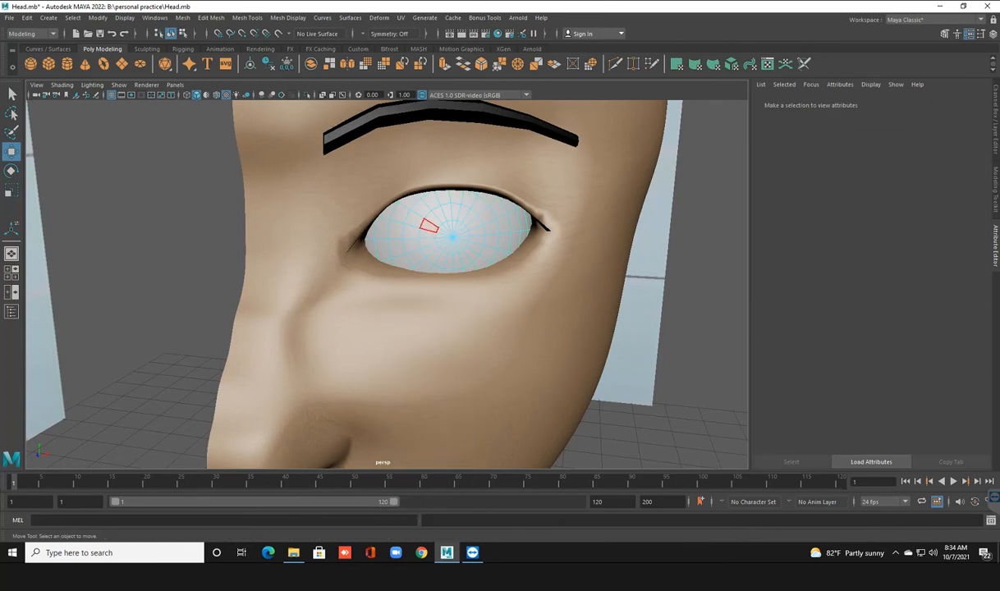
pyautogui.click(428, 226)
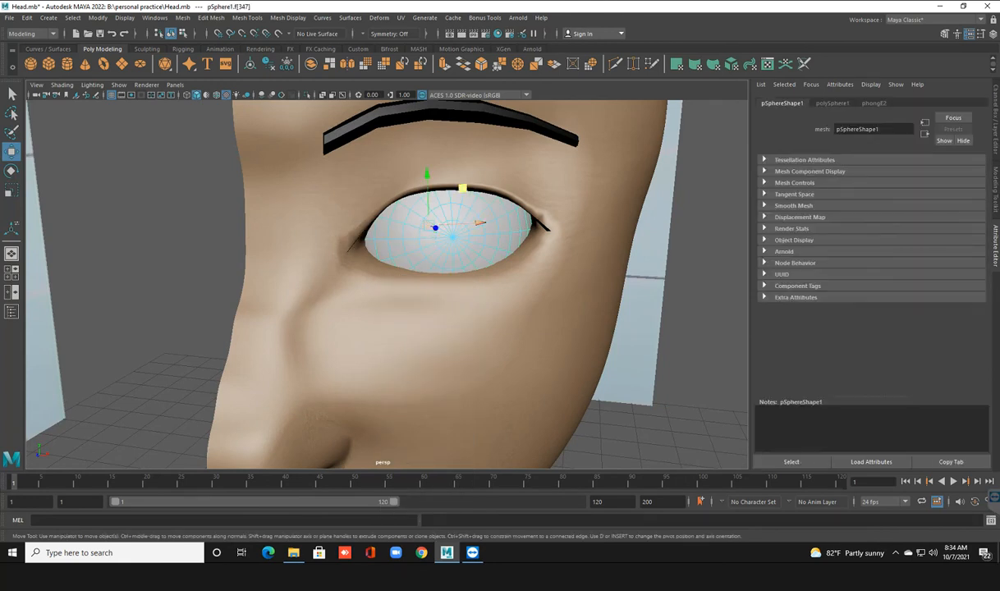
pyautogui.moveTo(427, 226); pyautogui.dragTo(427, 205, button='right')
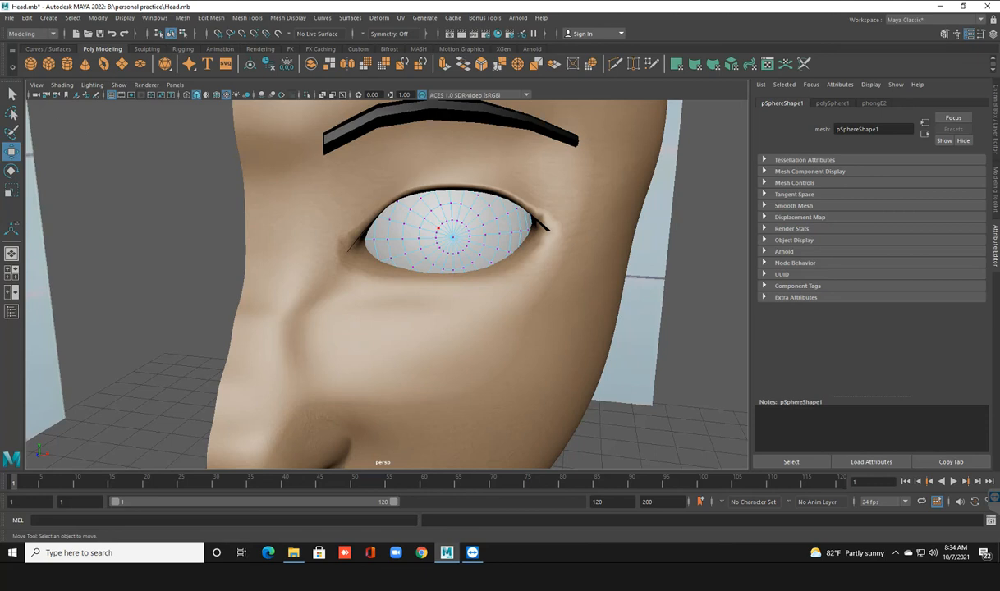
pyautogui.click(452, 237)
pyautogui.keyDown('ctrl'); pyautogui.moveTo(430, 205); pyautogui.dragTo(424, 263, button='right'); pyautogui.keyUp('ctrl')
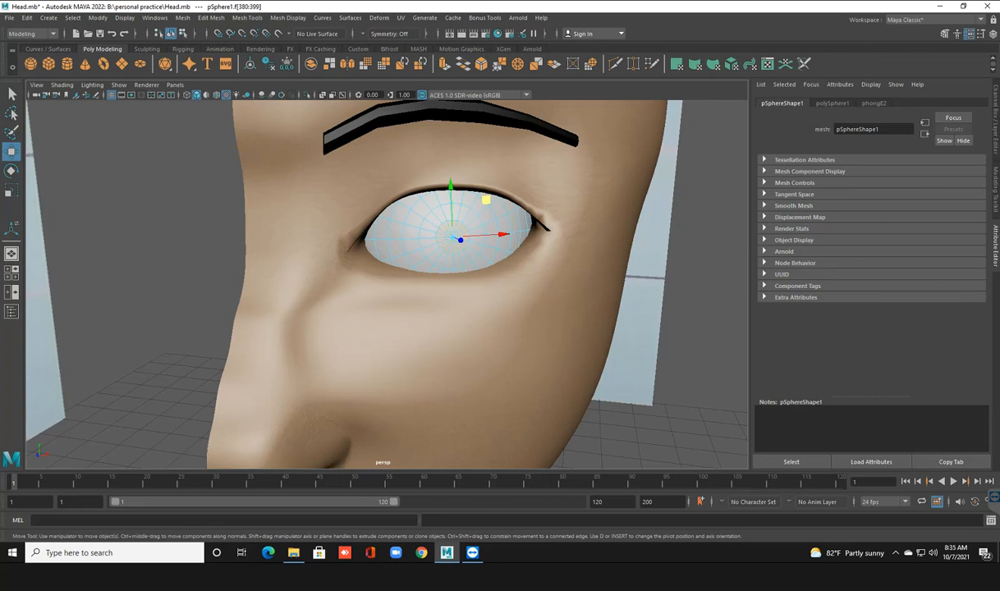
pyautogui.hotkey('ctrl', 's')
pyautogui.keyDown('ctrl'); pyautogui.rightClick(441, 224); pyautogui.keyUp('ctrl')
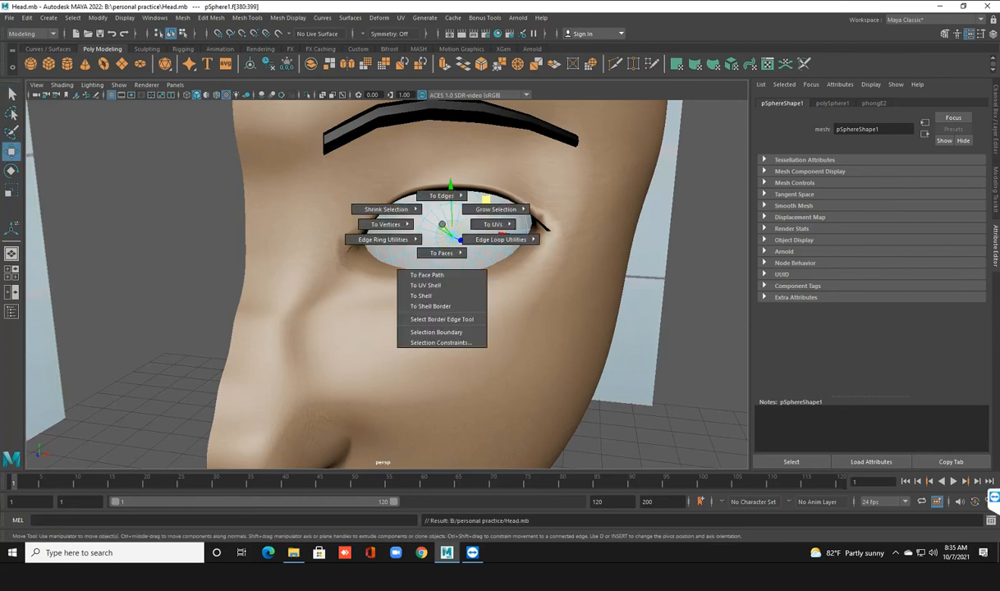
pyautogui.keyDown('ctrl'); pyautogui.moveTo(442, 224); pyautogui.dragTo(502, 188, button='right'); pyautogui.keyUp('ctrl')
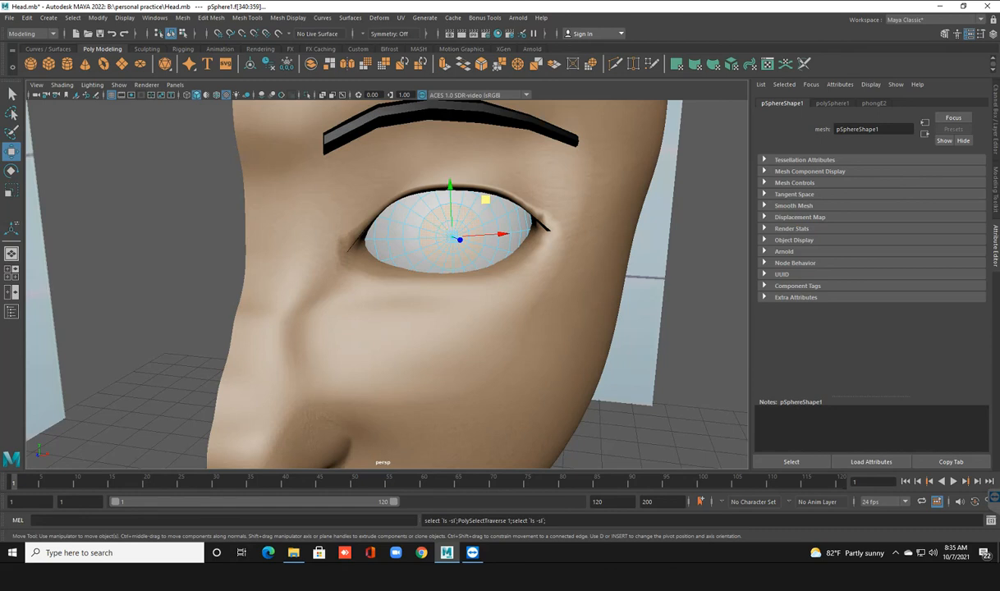
pyautogui.moveTo(459, 220); pyautogui.dragTo(534, 529, button='right')
pyautogui.moveTo(458, 220); pyautogui.dragTo(510, 205, button='right')
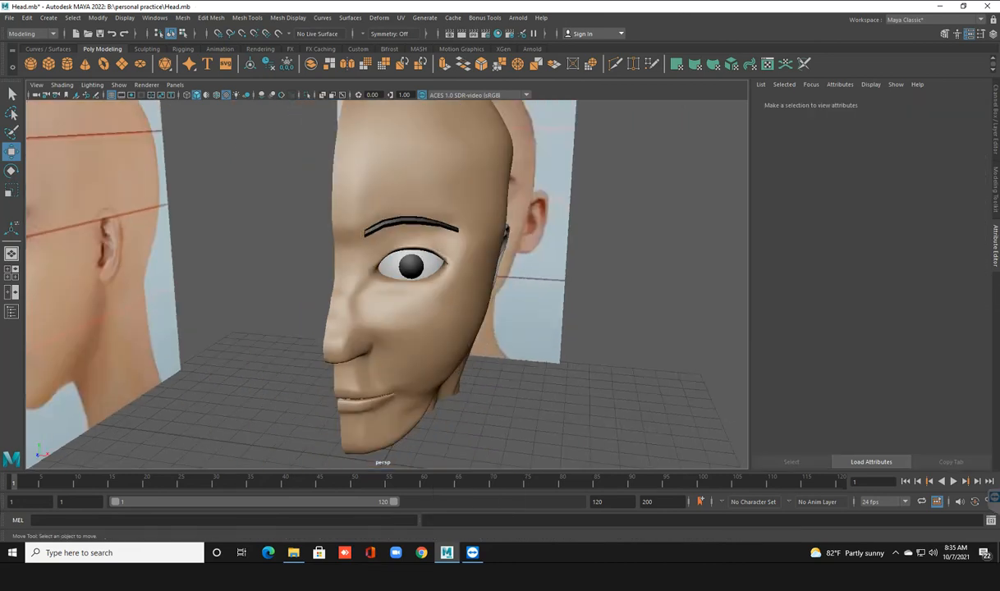
# Set the Rotate tool's axis orientation to World and rotate the eyeball so the pupil turns towards the nose.
pyautogui.scroll(-5, 394, 279)
pyautogui.keyDown('alt'); pyautogui.moveTo(394, 279); pyautogui.dragTo(474, 246); pyautogui.keyUp('alt')
pyautogui.scroll(5, 460, 239)
pyautogui.click(411, 258)
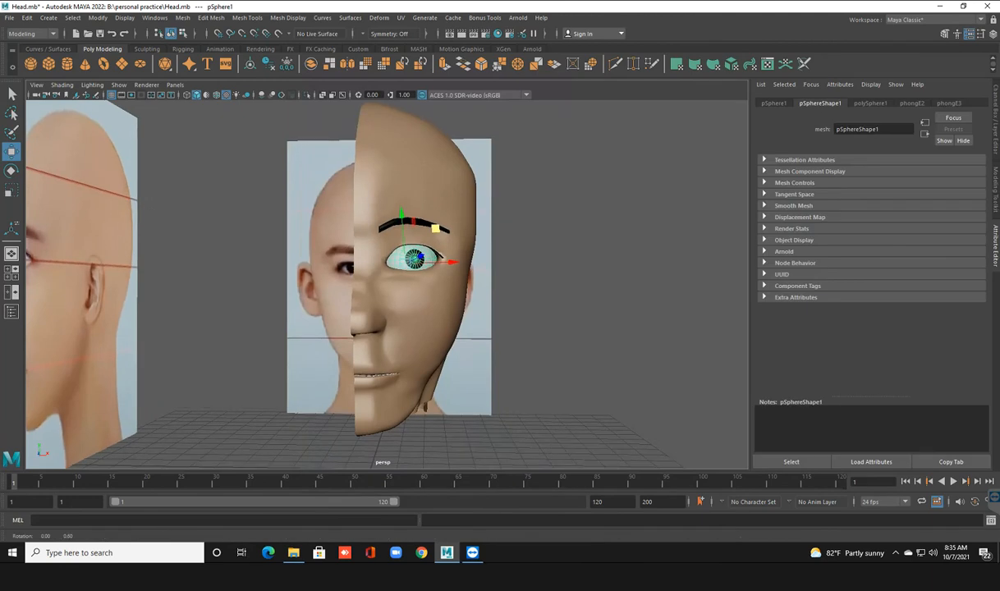
pyautogui.press('e')
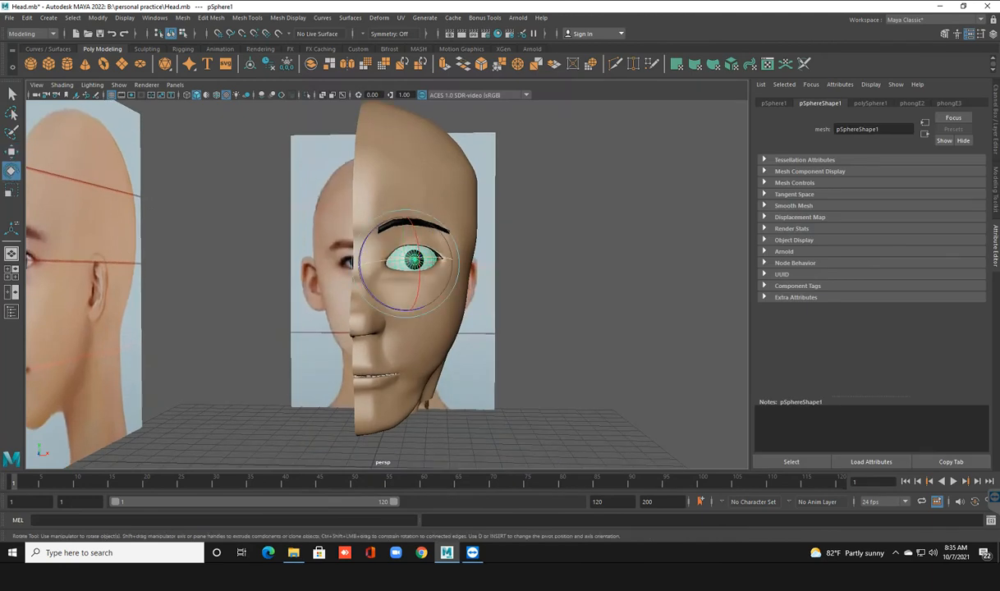
pyautogui.doubleClick(11, 170)
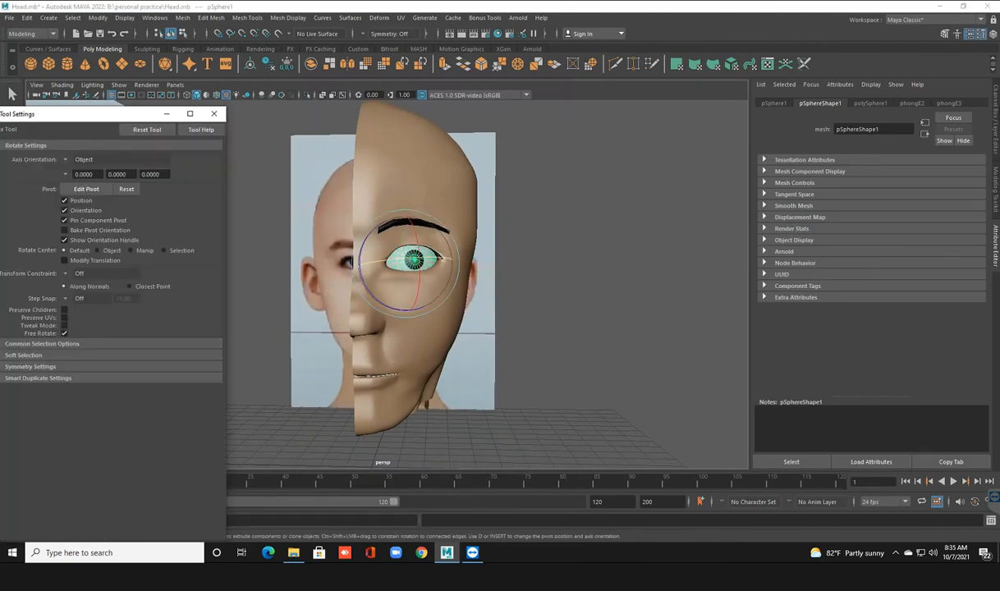
pyautogui.click(82, 159)
pyautogui.click(102, 162)
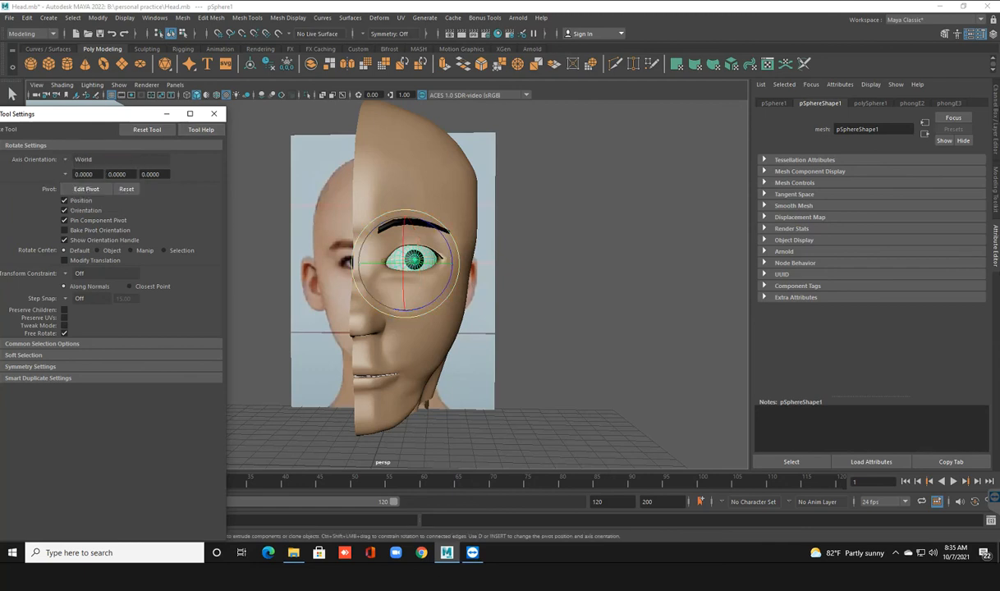
pyautogui.click(213, 113)
pyautogui.moveTo(412, 264); pyautogui.dragTo(403, 277)
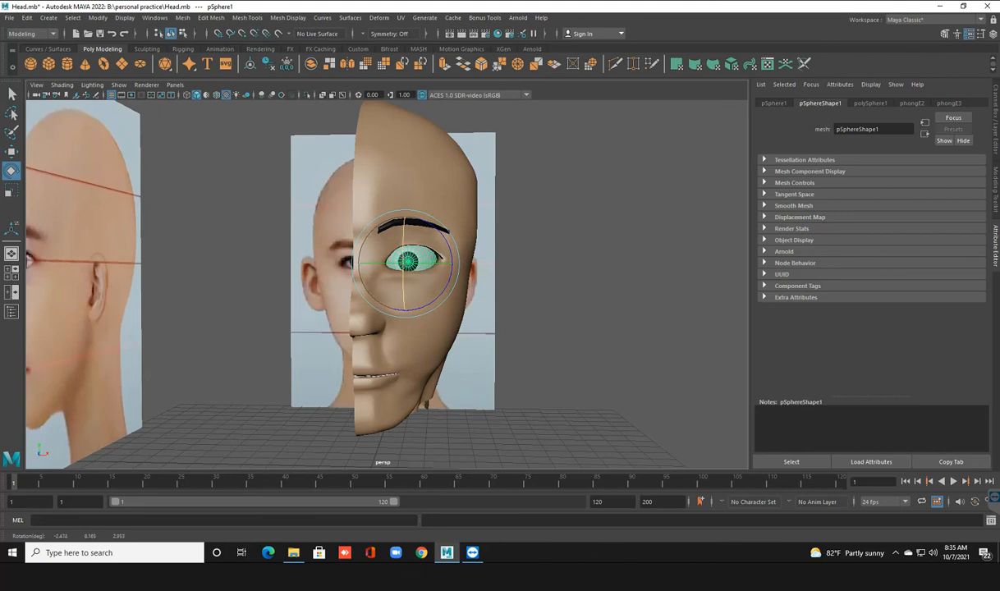
pyautogui.moveTo(393, 264); pyautogui.dragTo(403, 275)
pyautogui.click(566, 247)
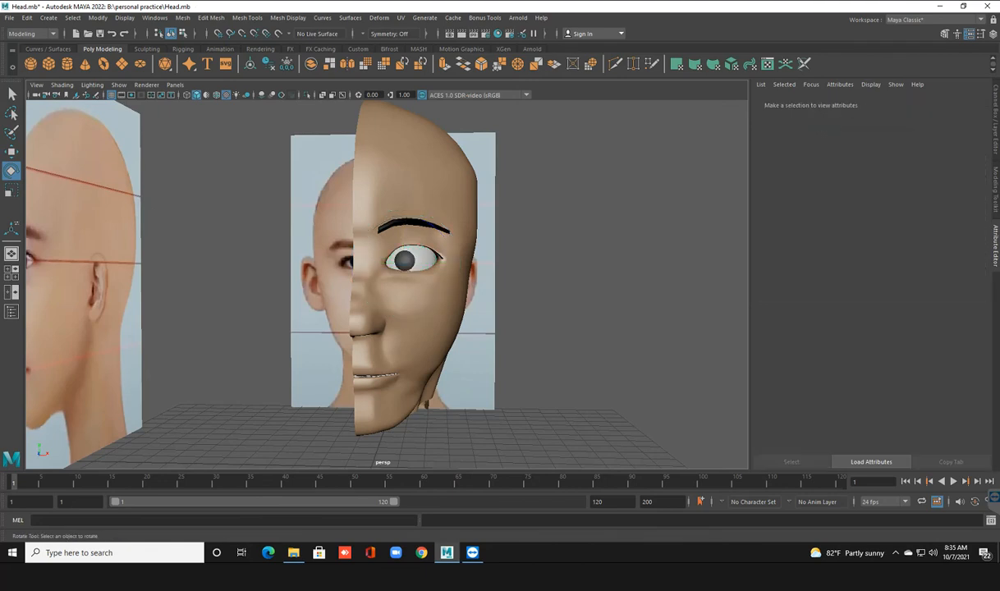
# In the front view with textured display, rotate the eyeball slightly upward and outward to refine the gaze against the reference.
pyautogui.scroll(-4, 566, 246)
pyautogui.keyDown('alt'); pyautogui.moveTo(566, 246); pyautogui.dragTo(587, 267); pyautogui.keyUp('alt')
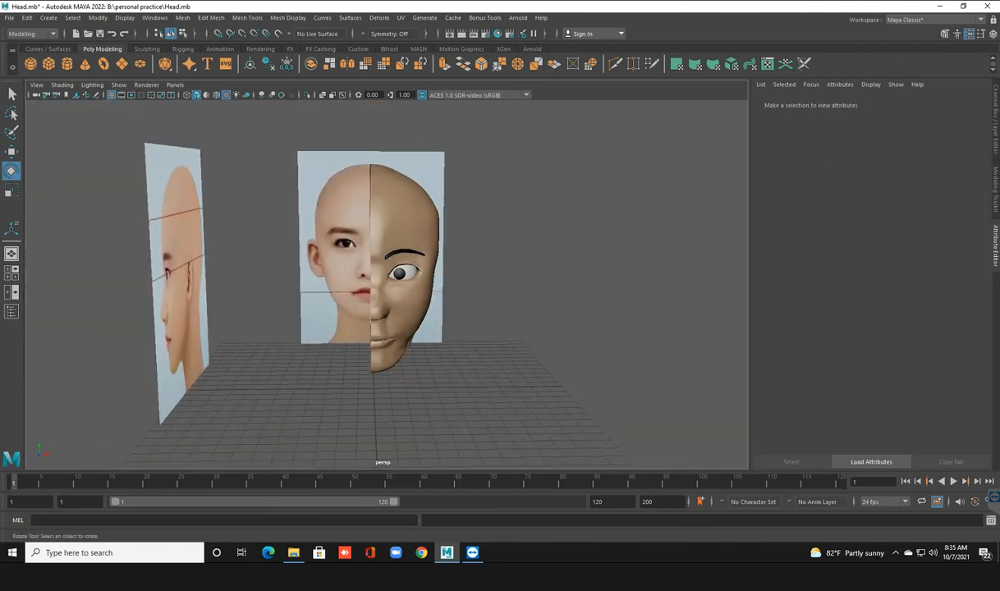
pyautogui.click(394, 270)
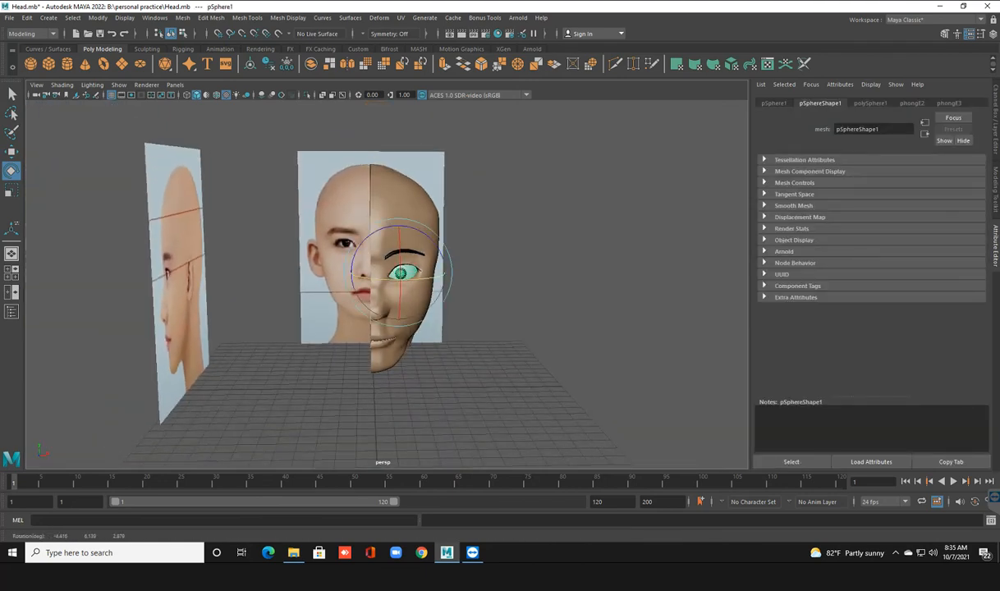
pyautogui.click(566, 246)
pyautogui.scroll(-4, 567, 246)
pyautogui.keyDown('alt'); pyautogui.moveTo(567, 246); pyautogui.dragTo(564, 228); pyautogui.keyUp('alt')
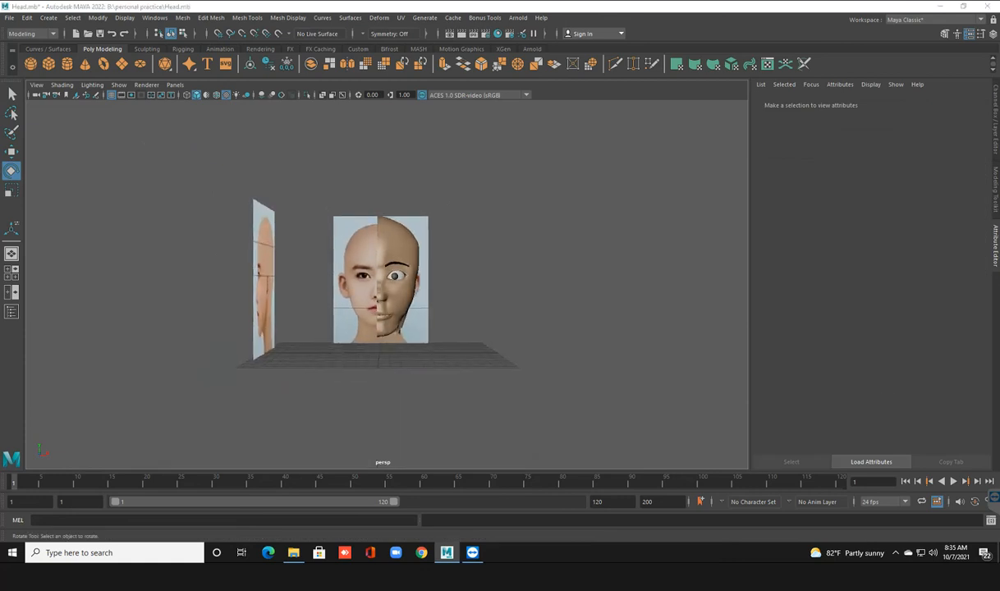
pyautogui.press('space')
pyautogui.press('space')
pyautogui.scroll(2, 304, 279)
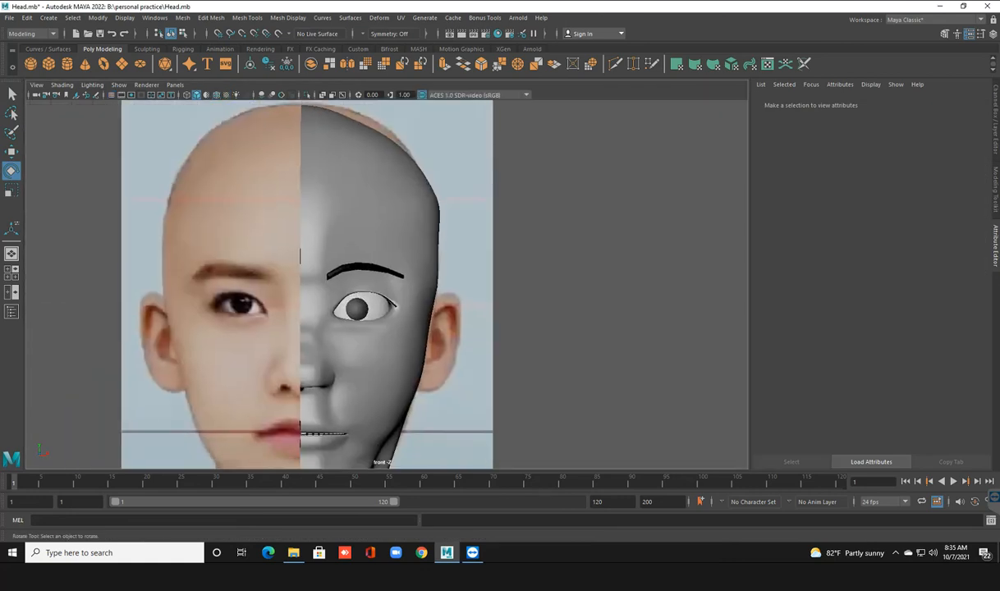
pyautogui.press('6')
pyautogui.click(361, 310)
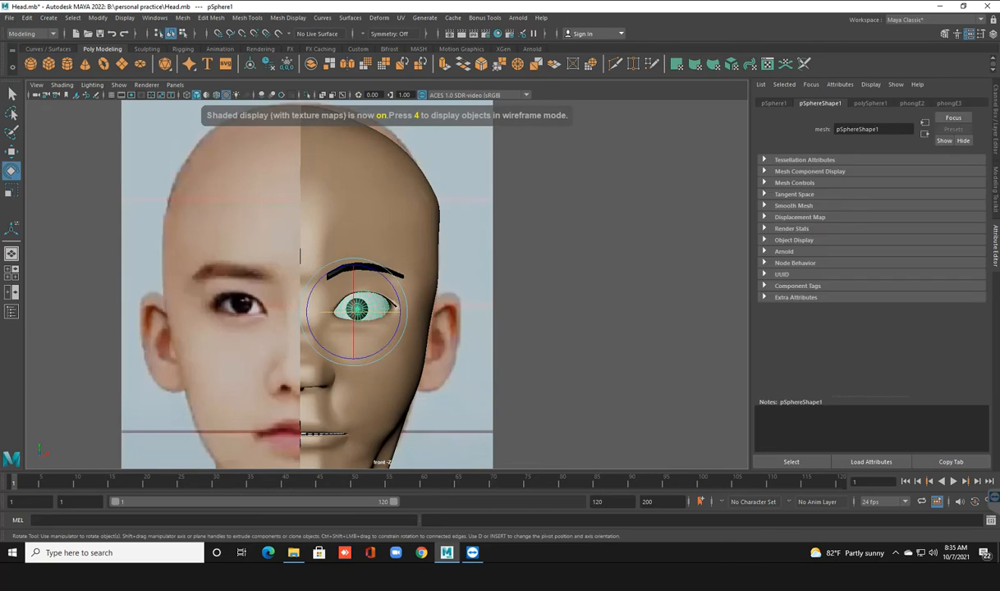
pyautogui.moveTo(354, 326); pyautogui.dragTo(362, 312)
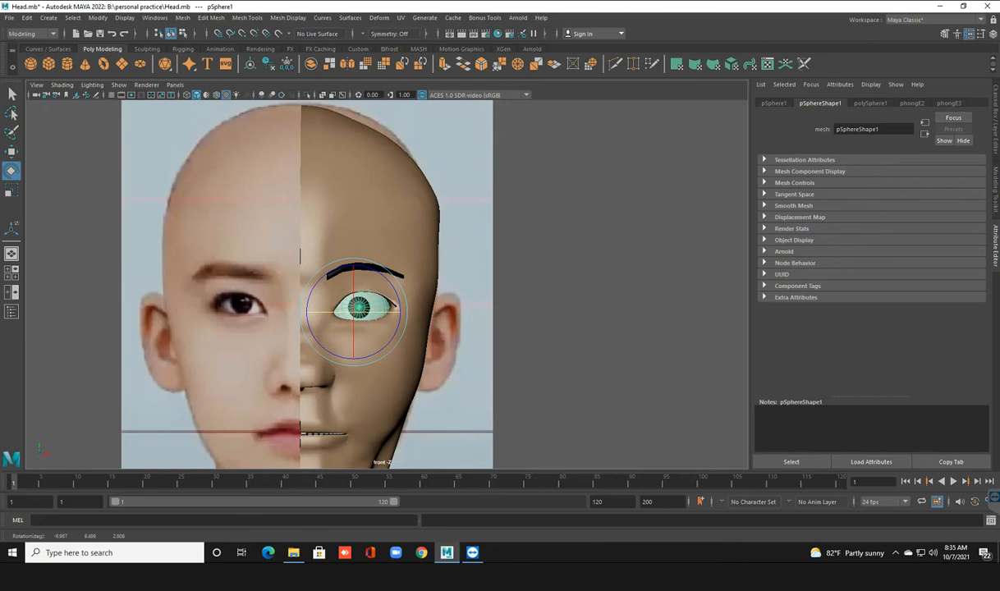
pyautogui.click(558, 316)
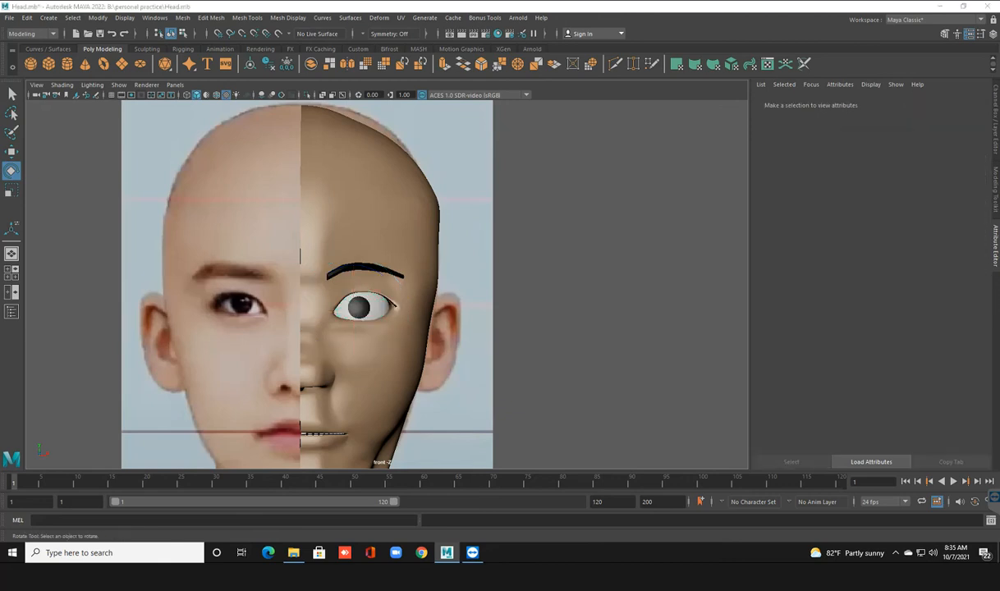
# Assign the existing phongE1 skin material to the ear in the perspective view and save the scene.
pyautogui.press('space')
pyautogui.press('space')
pyautogui.keyDown('alt'); pyautogui.moveTo(493, 287); pyautogui.dragTo(347, 294); pyautogui.keyUp('alt')
pyautogui.scroll(4, 410, 308)
pyautogui.click(456, 283)
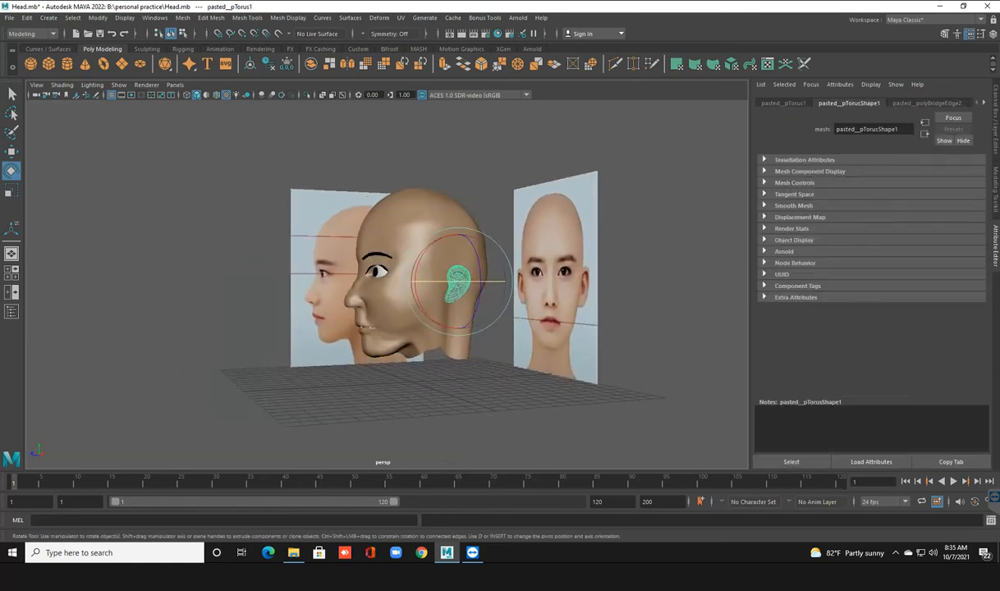
pyautogui.scroll(3, 451, 284)
pyautogui.keyDown('alt'); pyautogui.moveTo(456, 283); pyautogui.dragTo(416, 283, button='middle'); pyautogui.keyUp('alt')
pyautogui.keyDown('alt'); pyautogui.moveTo(415, 283); pyautogui.dragTo(435, 277); pyautogui.keyUp('alt')
pyautogui.rightClick(416, 265)
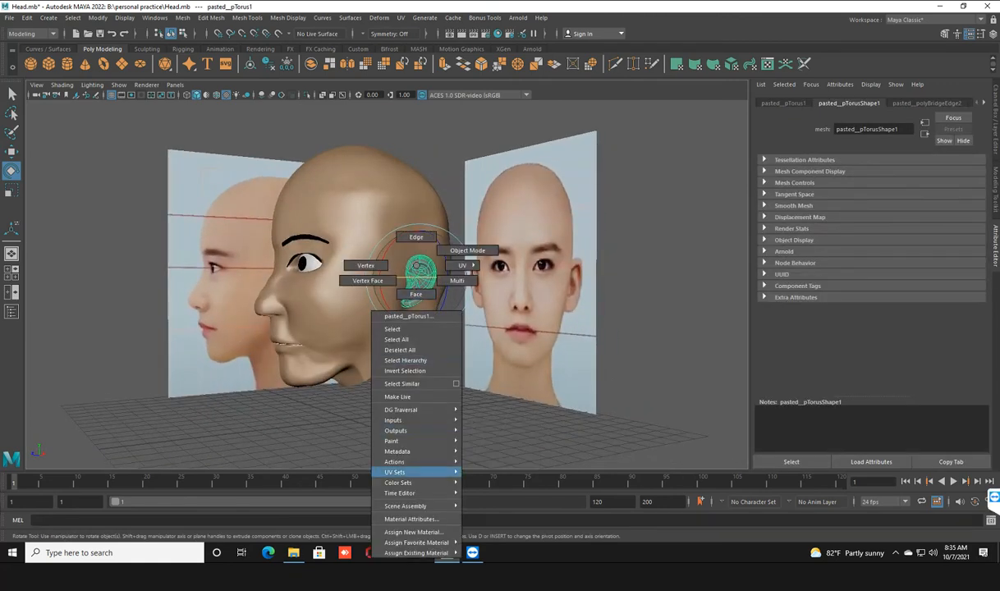
pyautogui.moveTo(427, 542)
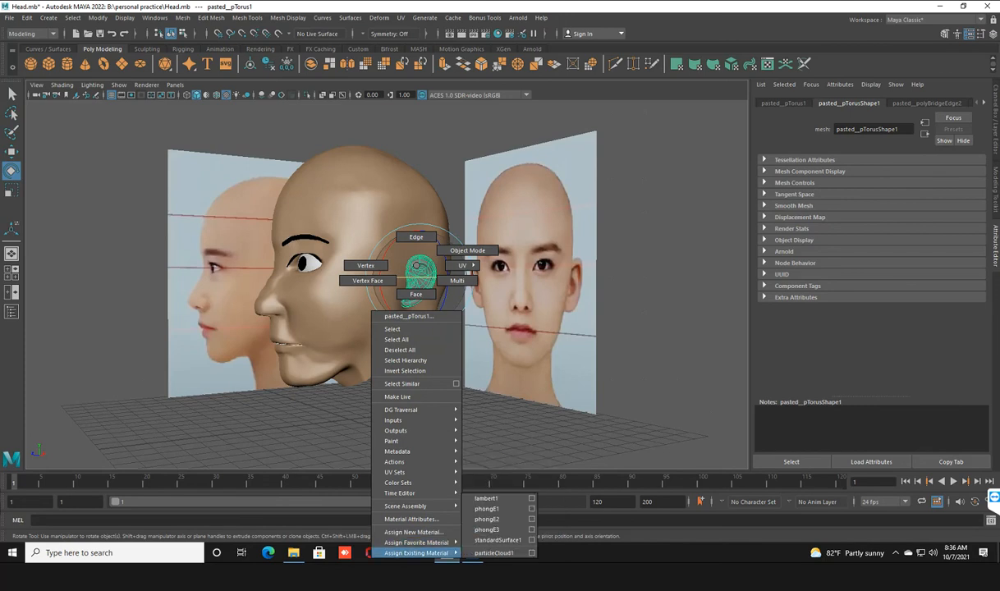
pyautogui.click(486, 509)
pyautogui.click(648, 329)
pyautogui.keyDown('alt'); pyautogui.moveTo(369, 287); pyautogui.dragTo(238, 275); pyautogui.keyUp('alt')
pyautogui.scroll(-5, 386, 283)
pyautogui.hotkey('ctrl', 's')
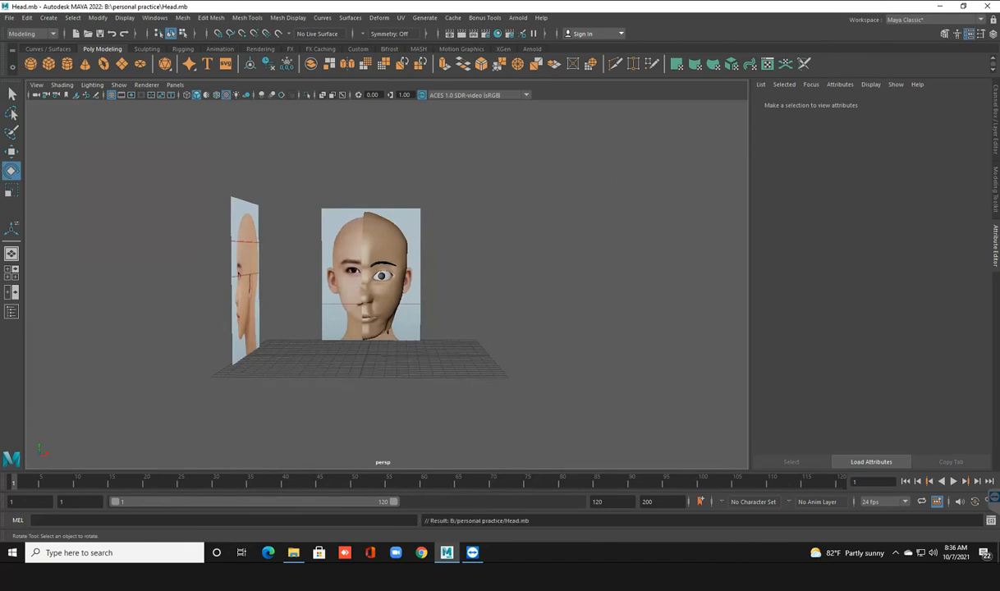
# Select all parts of the half head, combine them into one mesh and display the Outliner.
pyautogui.scroll(3, 369, 283)
pyautogui.moveTo(394, 283)
pyautogui.keyDown('alt'); pyautogui.mouseDown()
pyautogui.moveTo(304, 280)
pyautogui.moveTo(398, 283)
pyautogui.mouseUp(); pyautogui.keyUp('alt')
pyautogui.scroll(-5, 304, 279)
pyautogui.scroll(4, 378, 283)
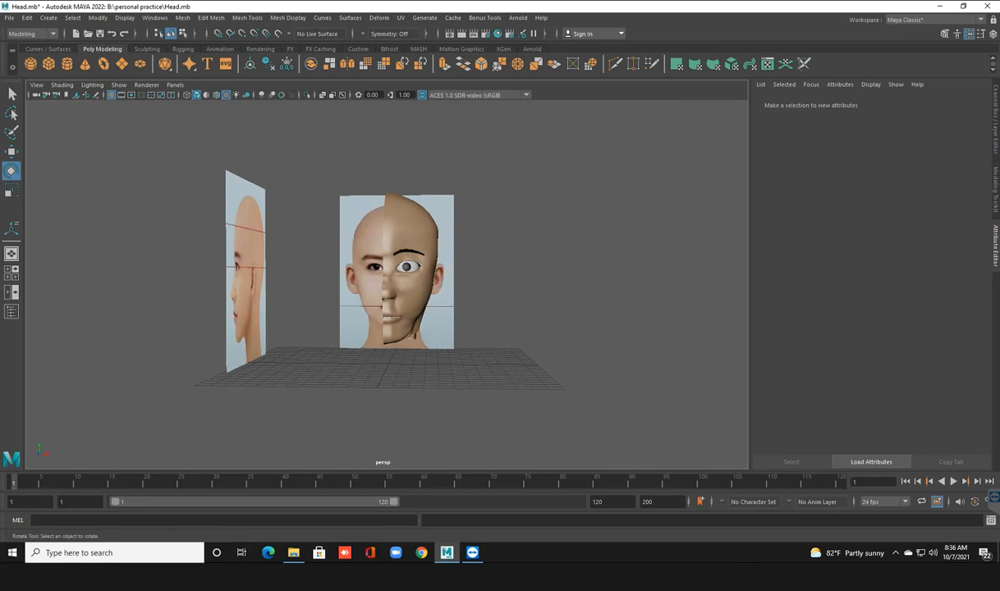
pyautogui.moveTo(342, 165); pyautogui.dragTo(520, 418)
pyautogui.scroll(2, 493, 369)
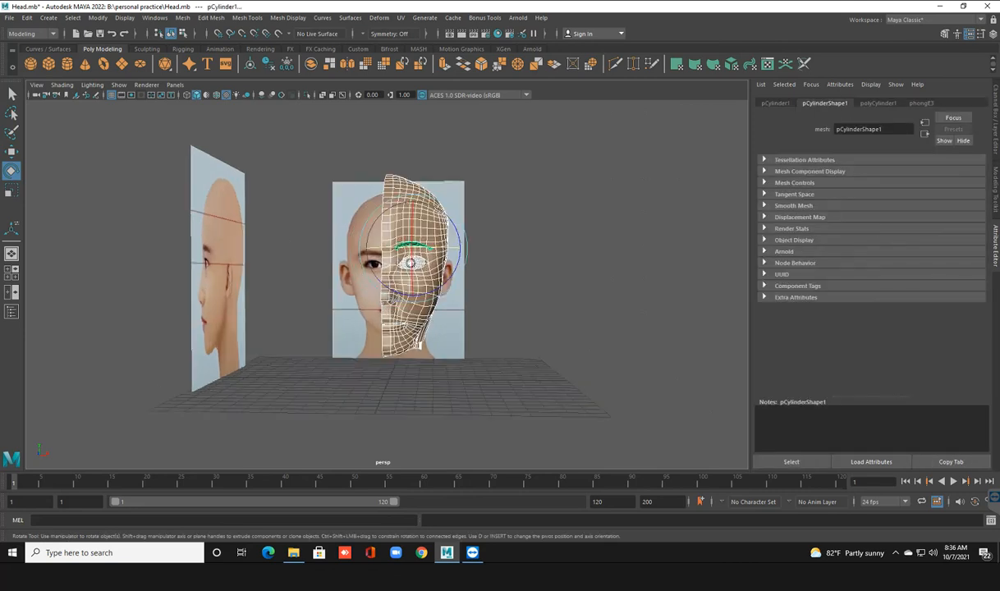
pyautogui.keyDown('alt'); pyautogui.moveTo(492, 370); pyautogui.dragTo(464, 370); pyautogui.keyUp('alt')
pyautogui.keyDown('alt'); pyautogui.moveTo(396, 215); pyautogui.dragTo(405, 202); pyautogui.keyUp('alt')
pyautogui.click(182, 17)
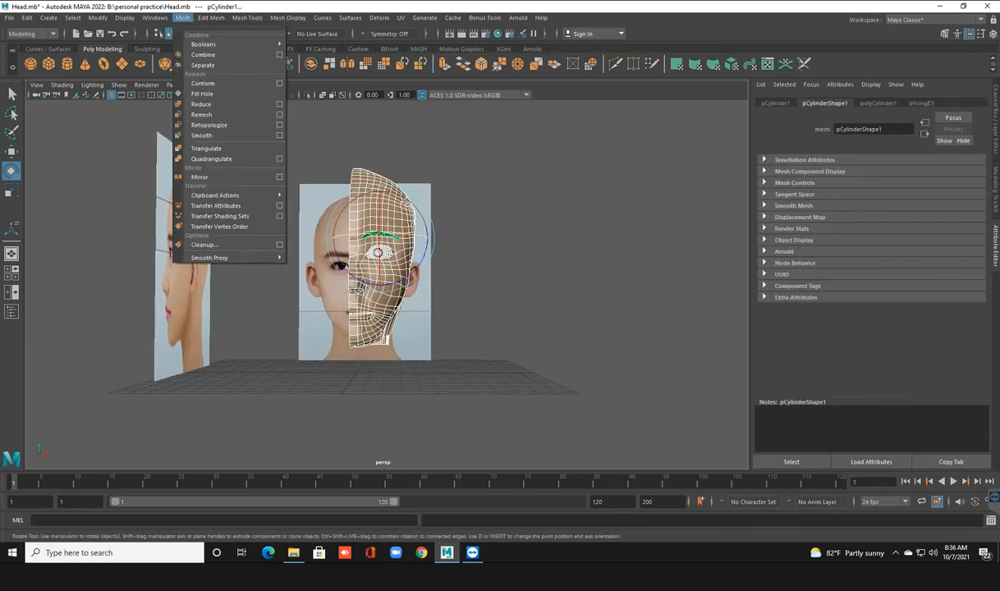
pyautogui.click(205, 51)
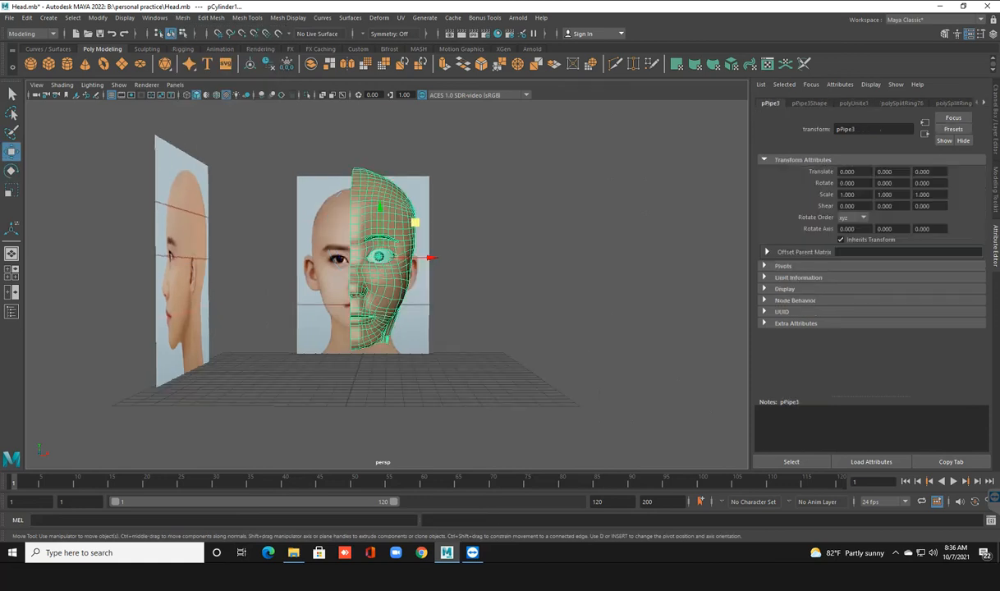
pyautogui.click(11, 311)
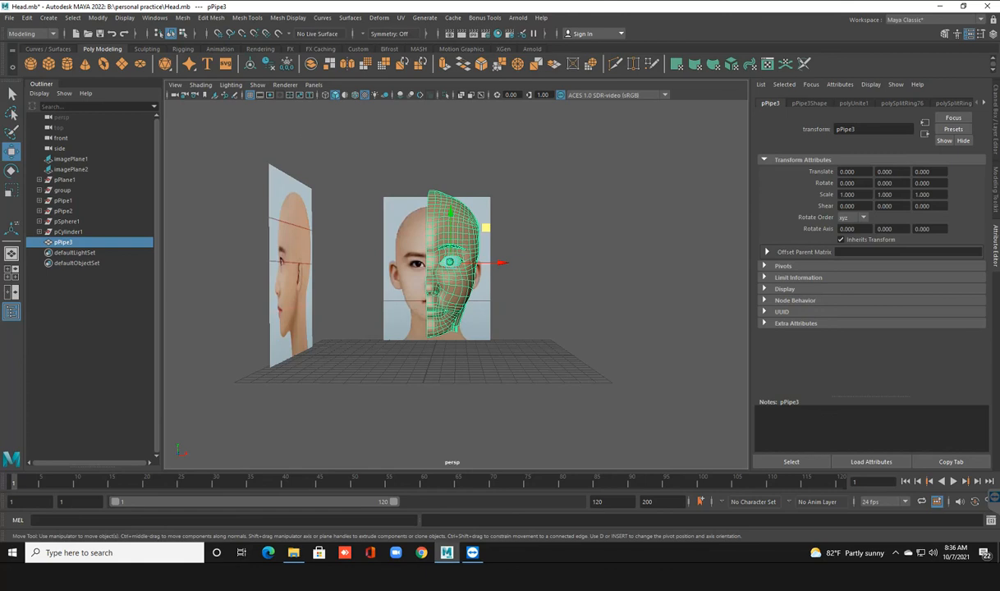
# Delete the construction history of the combined half head mesh and review its remaining node and material attributes.
pyautogui.click(811, 84)
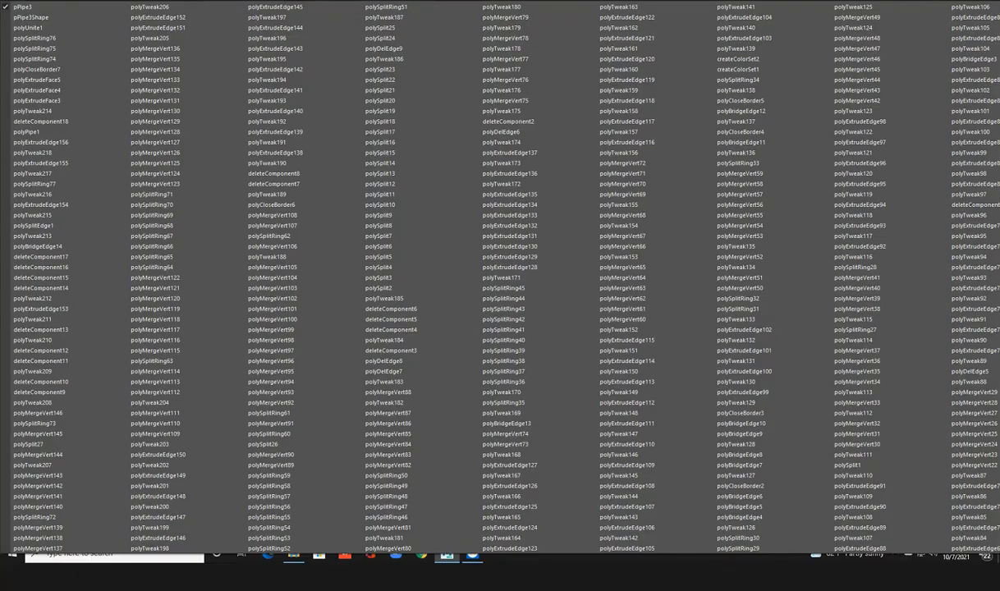
pyautogui.click(860, 548)
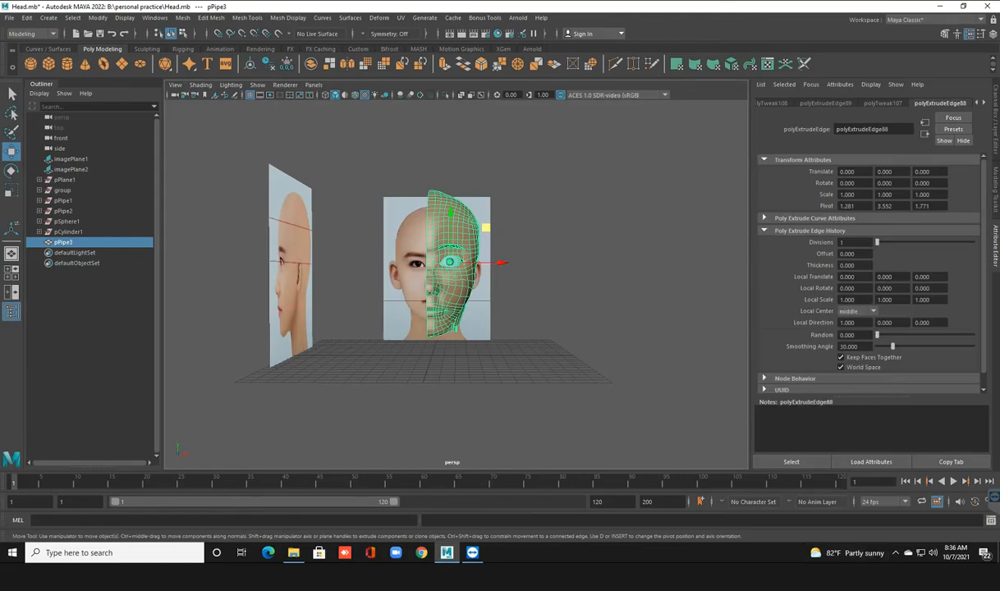
pyautogui.hotkey('alt', 'shift', 'd')
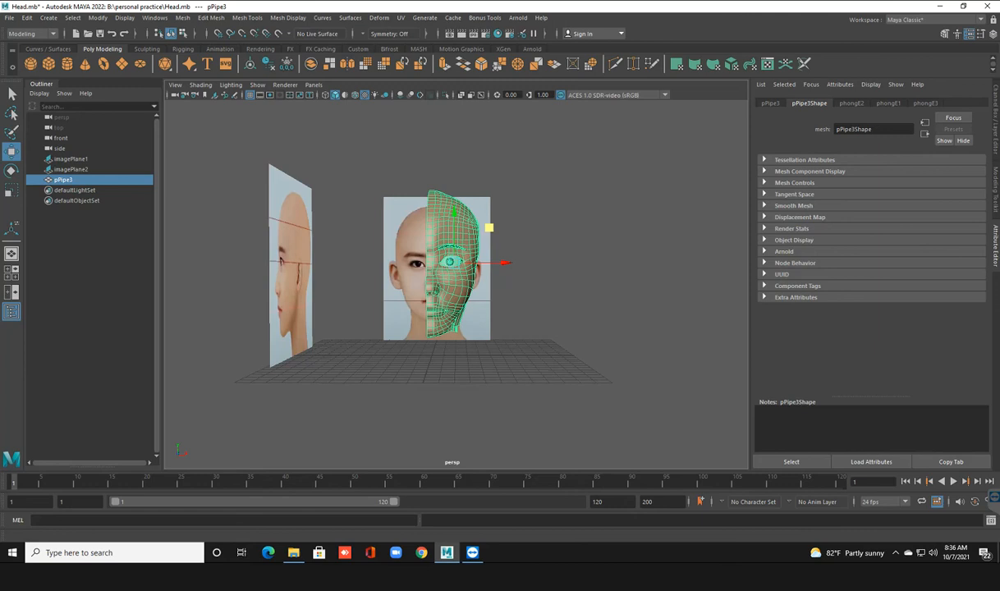
pyautogui.click(926, 103)
pyautogui.click(851, 103)
pyautogui.click(888, 103)
pyautogui.click(770, 103)
pyautogui.click(810, 103)
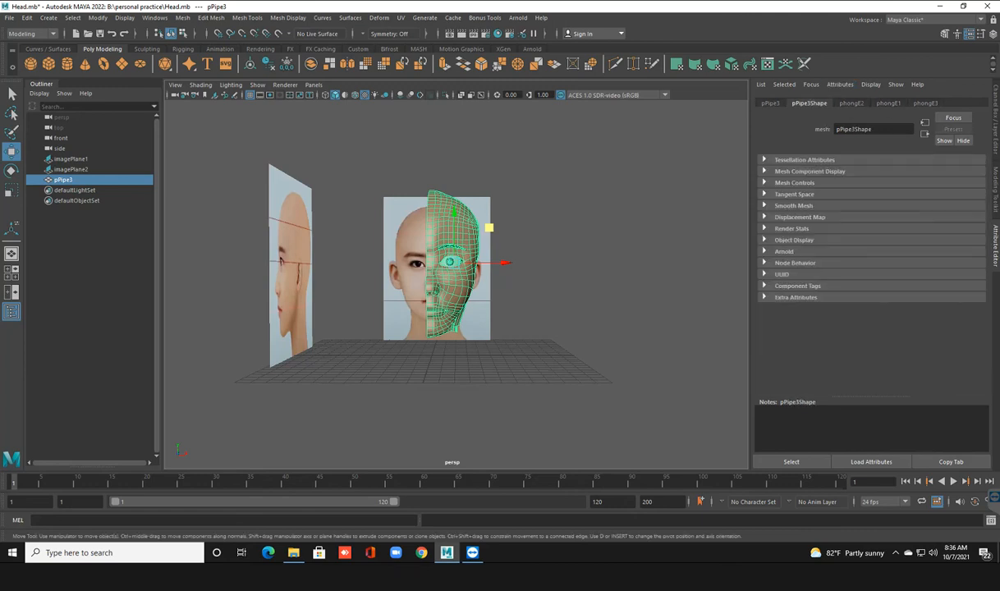
# Inspect the combined half head from several angles in perspective and save the scene.
pyautogui.click(575, 214)
pyautogui.scroll(6, 459, 263)
pyautogui.keyDown('alt'); pyautogui.moveTo(509, 254); pyautogui.dragTo(418, 267); pyautogui.keyUp('alt')
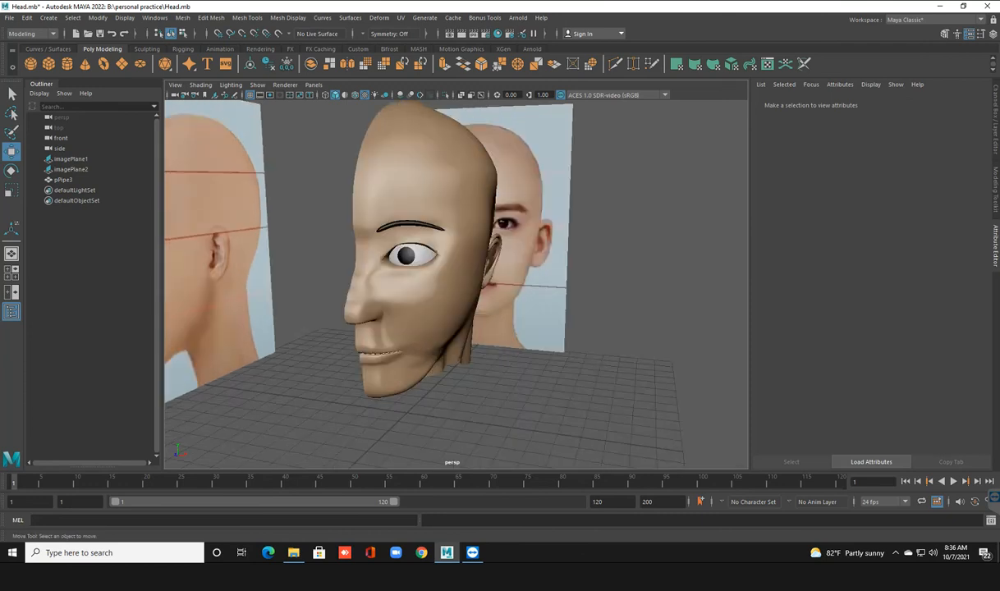
pyautogui.click(435, 230)
pyautogui.keyDown('alt'); pyautogui.moveTo(434, 214); pyautogui.dragTo(465, 217, button='middle'); pyautogui.keyUp('alt')
pyautogui.keyDown('alt'); pyautogui.moveTo(465, 217); pyautogui.dragTo(509, 217); pyautogui.keyUp('alt')
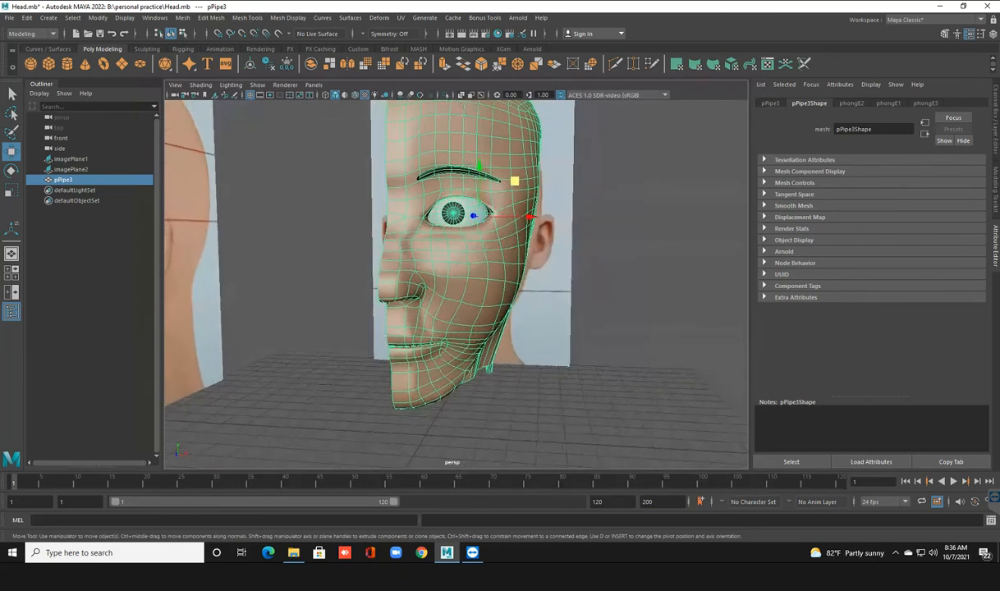
pyautogui.click(627, 238)
pyautogui.keyDown('alt'); pyautogui.moveTo(574, 247); pyautogui.dragTo(627, 233); pyautogui.keyUp('alt')
pyautogui.hotkey('ctrl', 's')
pyautogui.scroll(-4, 509, 263)
pyautogui.keyDown('alt'); pyautogui.moveTo(542, 246); pyautogui.dragTo(502, 259); pyautogui.keyUp('alt')
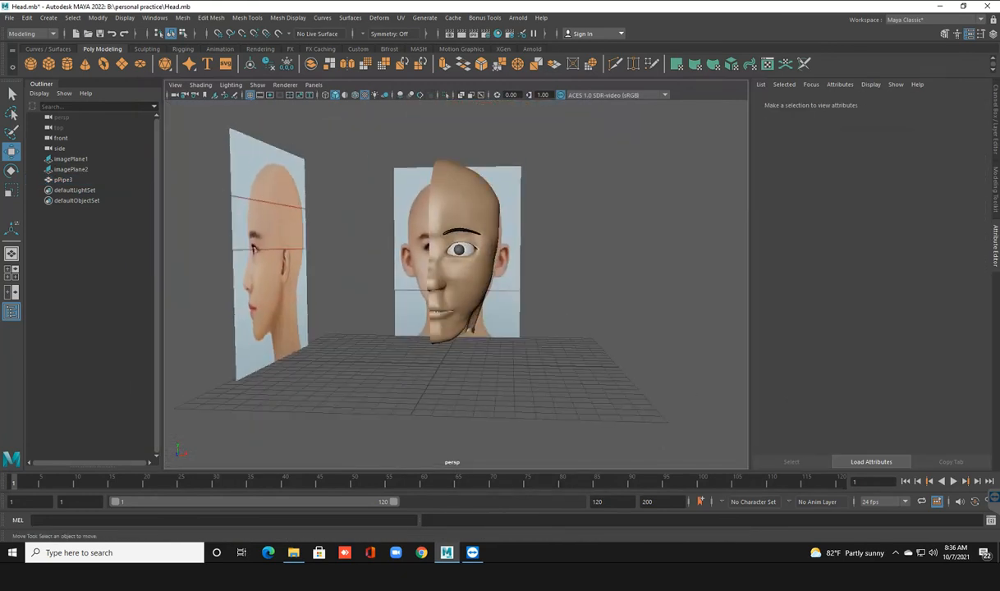
# In the front view, try to shift the half head's pivot towards its centre edge with vertex snapping.
pyautogui.press('space')
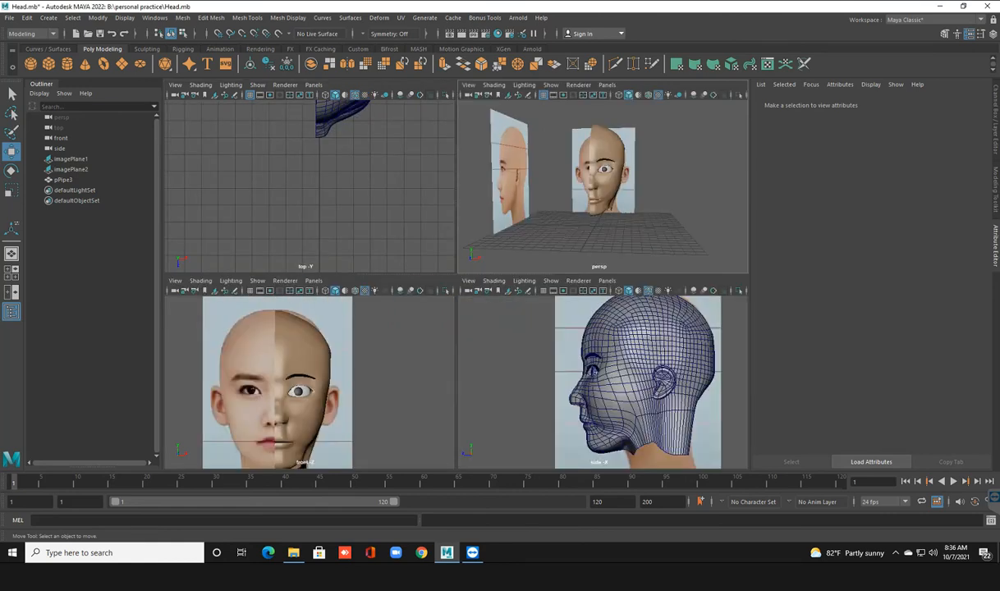
pyautogui.press('space')
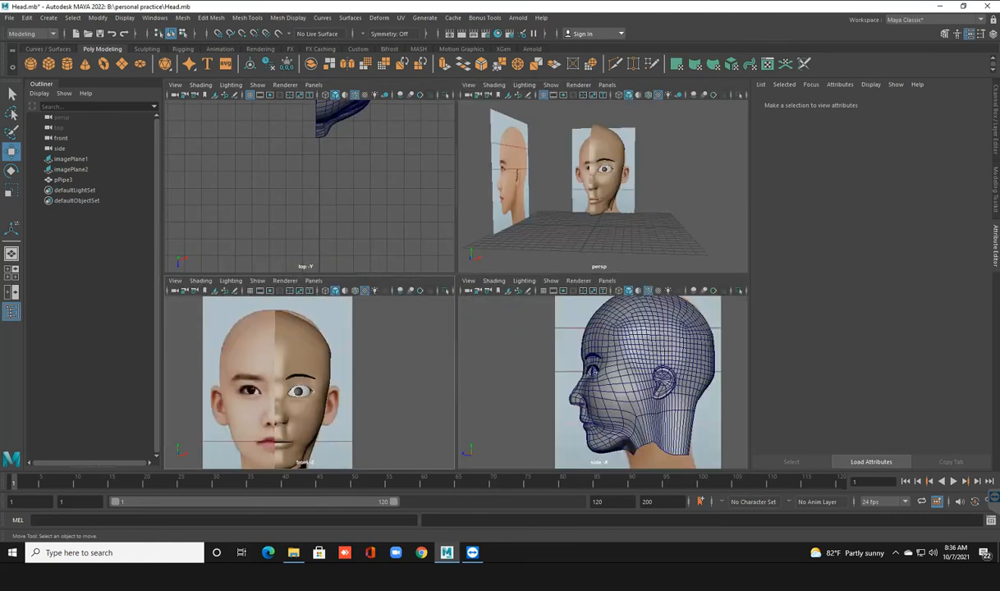
pyautogui.press('space')
pyautogui.scroll(-3, 447, 271)
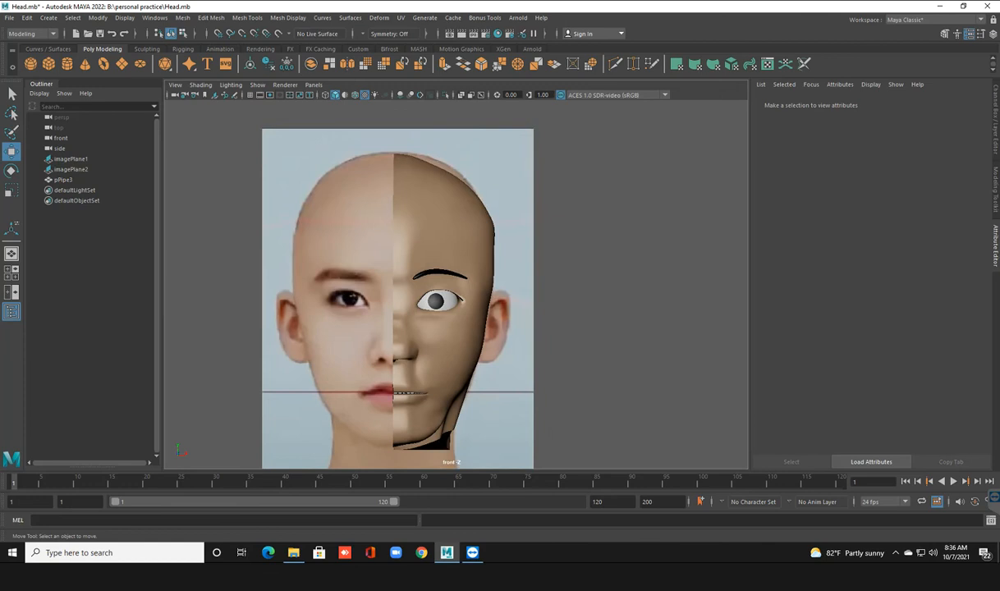
pyautogui.click(448, 254)
pyautogui.scroll(1, 448, 263)
pyautogui.keyDown('alt'); pyautogui.moveTo(448, 263); pyautogui.dragTo(448, 248, button='middle'); pyautogui.keyUp('alt')
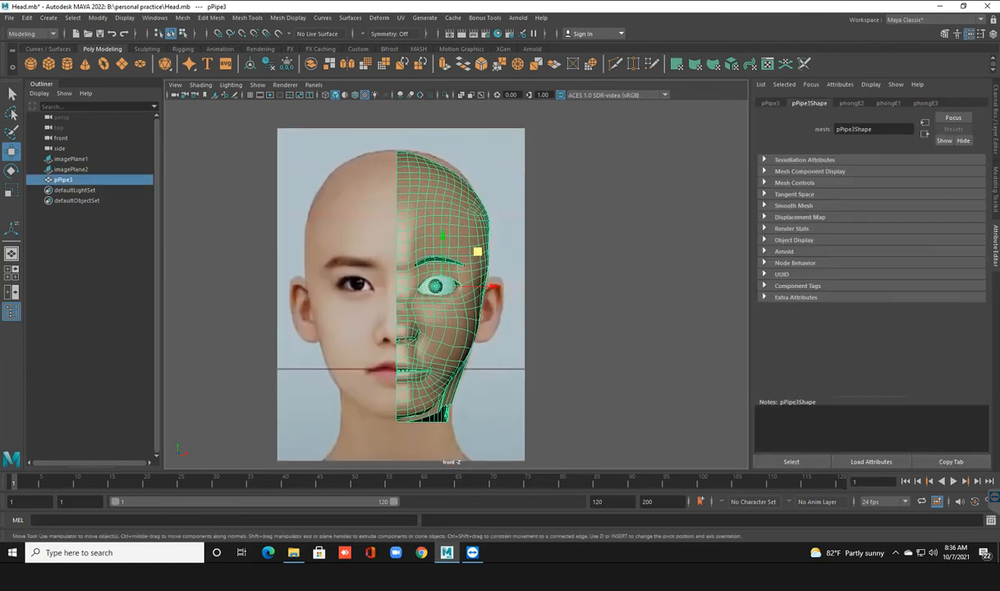
pyautogui.moveTo(424, 146); pyautogui.dragTo(451, 181)
pyautogui.click(574, 238)
pyautogui.scroll(1, 574, 238)
pyautogui.keyDown('alt'); pyautogui.moveTo(575, 238); pyautogui.dragTo(579, 216, button='middle'); pyautogui.keyUp('alt')
pyautogui.click(468, 246)
pyautogui.keyDown('alt'); pyautogui.moveTo(467, 246); pyautogui.dragTo(500, 248, button='middle'); pyautogui.keyUp('alt')
pyautogui.scroll(2, 486, 240)
pyautogui.scroll(2, 492, 248)
pyautogui.press('d')
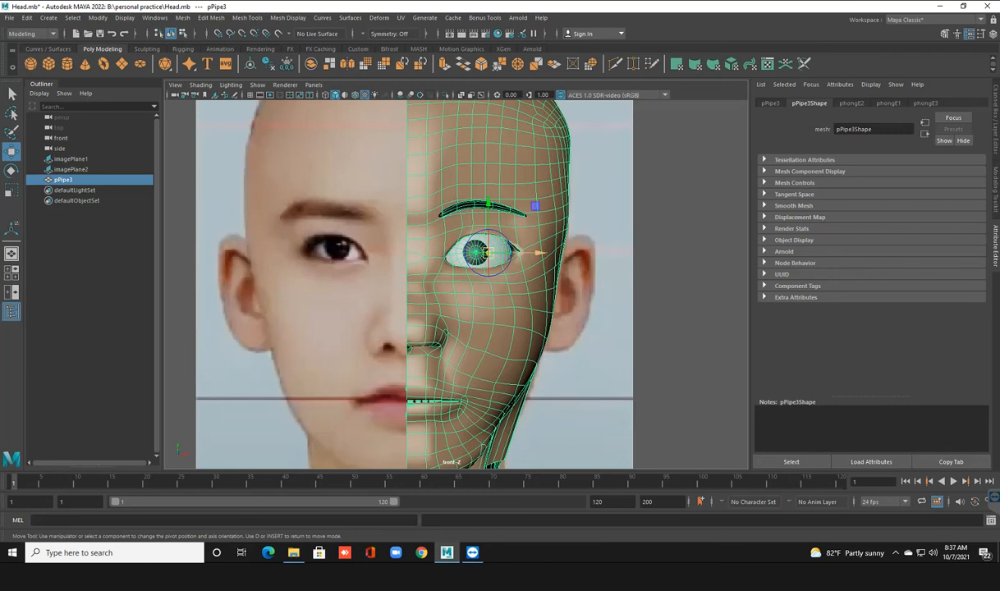
pyautogui.press('d')
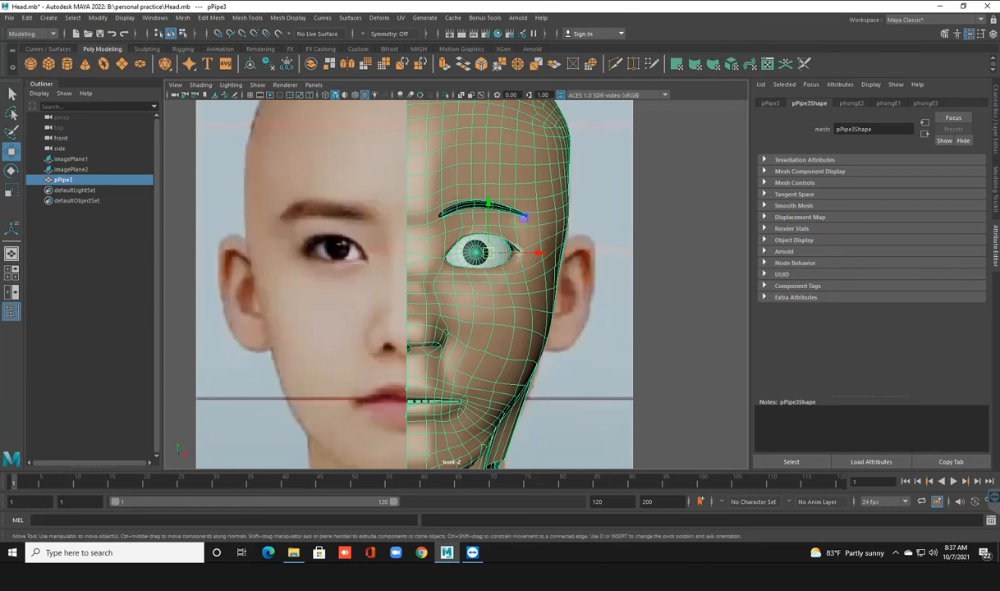
pyautogui.press('v')
pyautogui.moveTo(538, 252); pyautogui.dragTo(532, 253)
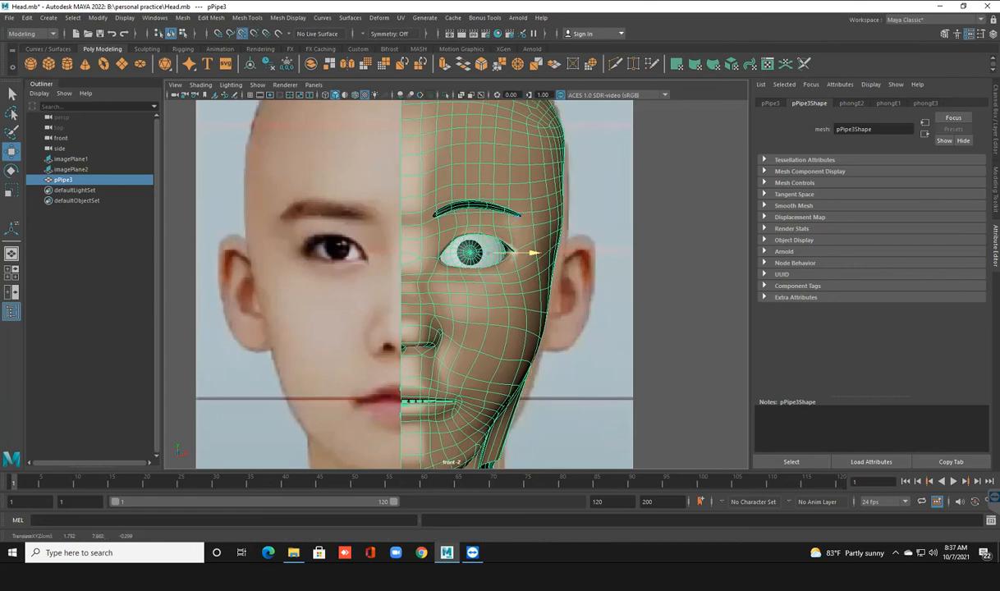
# Undo the accidental move of the half head together with the preceding edits in the undo history.
pyautogui.hotkey('ctrl', 'z')
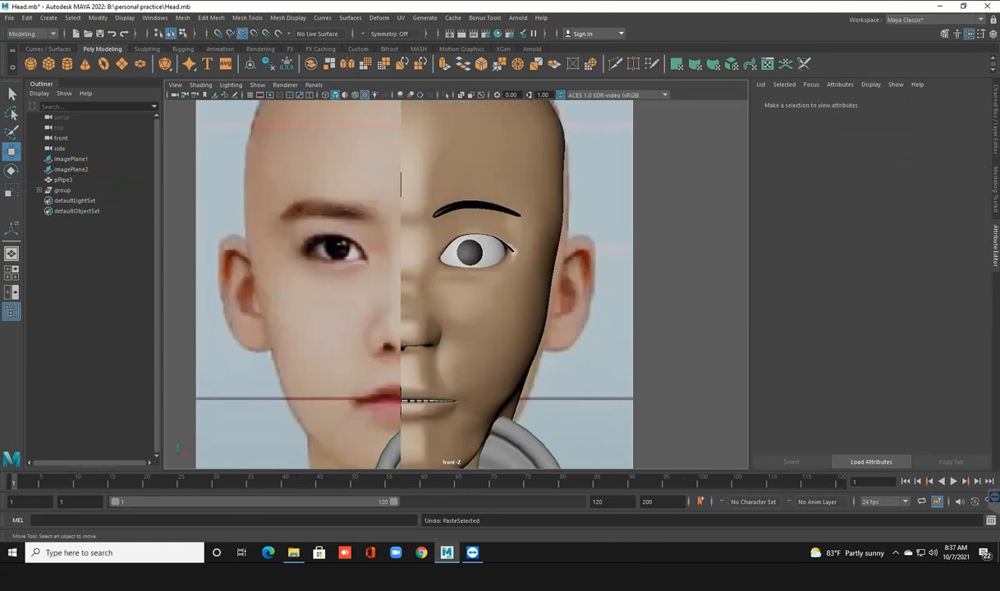
pyautogui.hotkey('ctrl', 'z')
pyautogui.hotkey('ctrl', 'z')
pyautogui.hotkey('ctrl', 'z')
pyautogui.hotkey('ctrl', 'z')
pyautogui.hotkey('ctrl', 'z')
pyautogui.hotkey('ctrl', 'z')
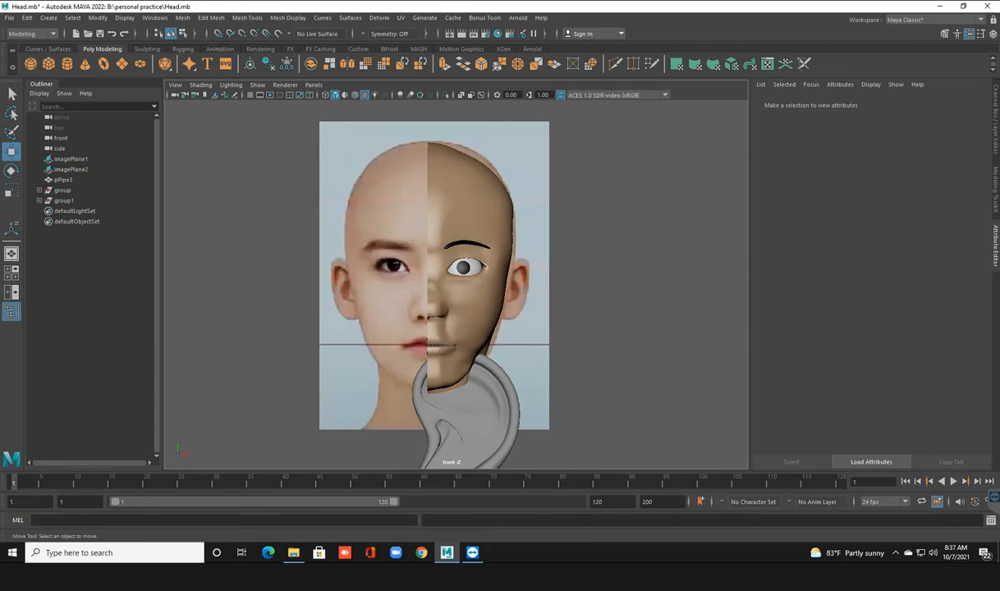
pyautogui.scroll(-3, 456, 283)
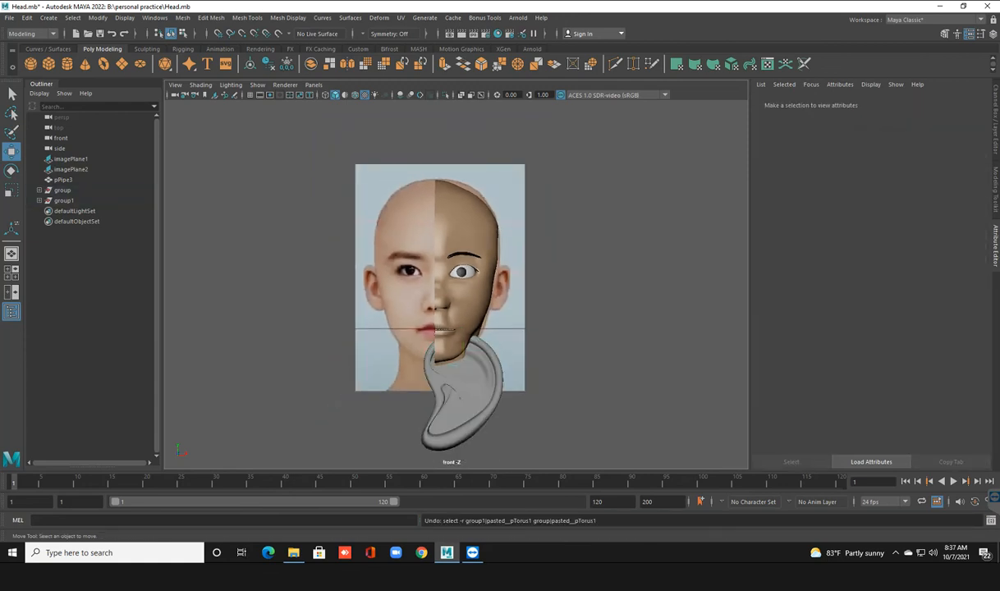
pyautogui.hotkey('ctrl', 'z')
# In the perspective view, delete the oversized grey ear geometry beneath the head.
pyautogui.press('space')
pyautogui.press('space')
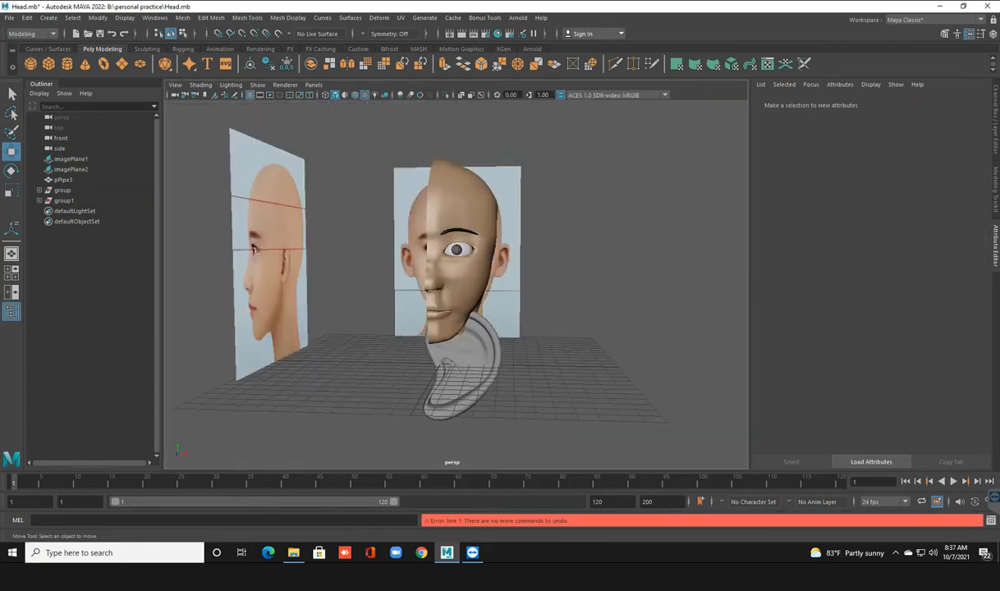
pyautogui.scroll(4, 566, 214)
pyautogui.keyDown('alt'); pyautogui.moveTo(566, 214); pyautogui.dragTo(491, 213); pyautogui.keyUp('alt')
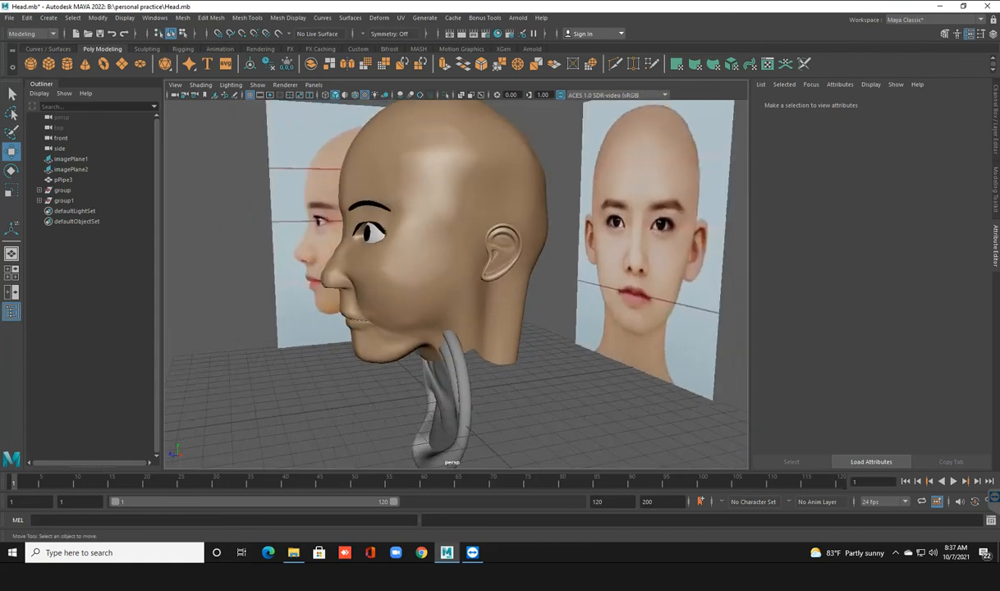
pyautogui.click(462, 409)
pyautogui.press('Delete')
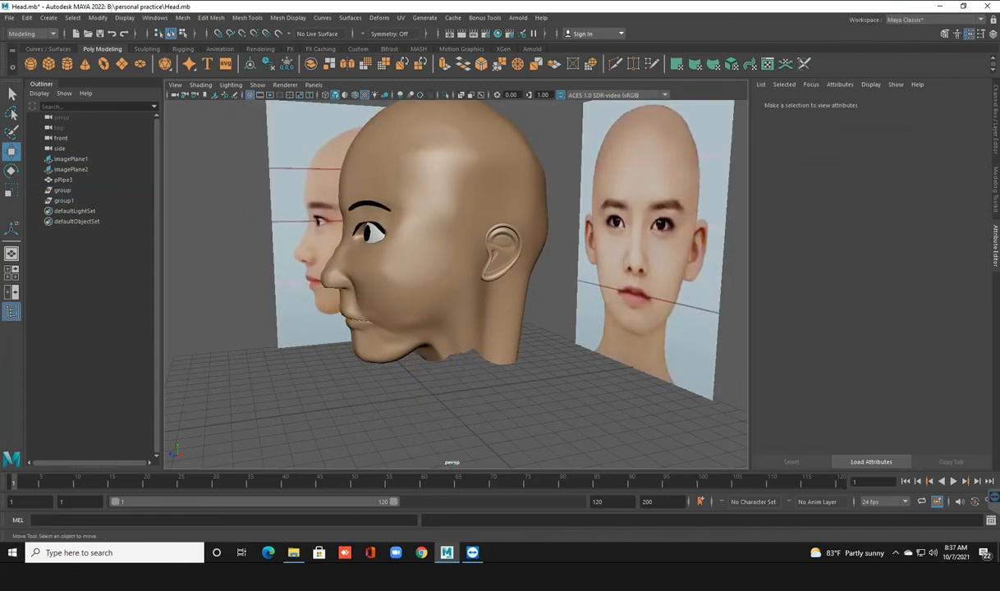
pyautogui.scroll(-4, 456, 246)
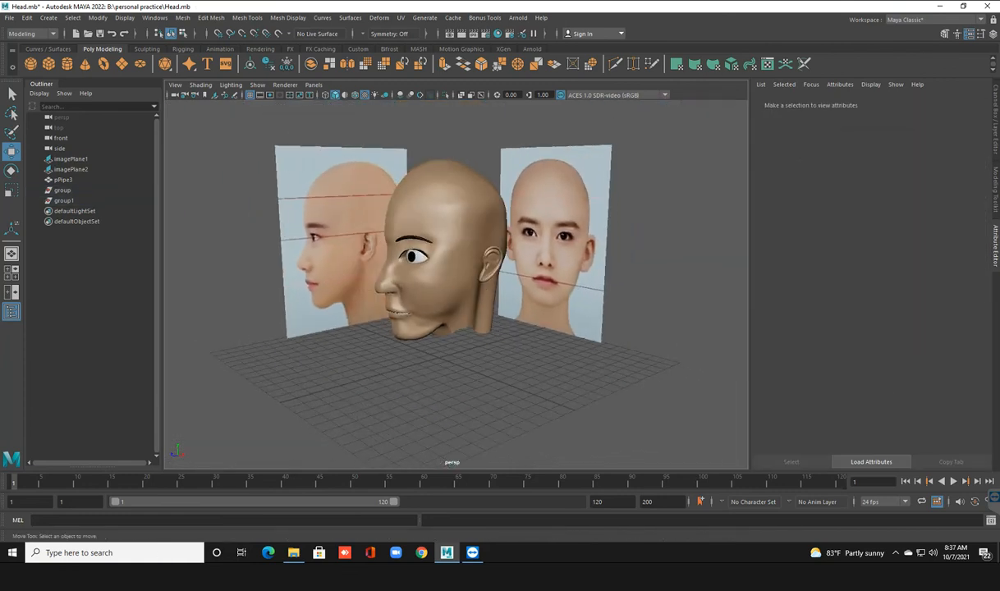
# In the front view, snap the half head's pivot horizontally onto the mesh's straight centre edge.
pyautogui.press('space')
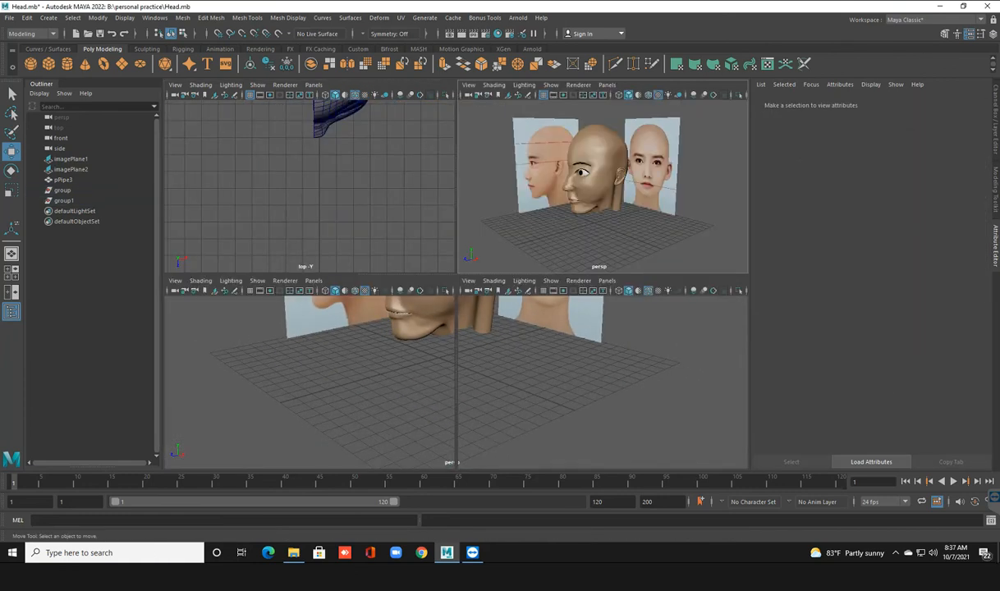
pyautogui.press('space')
pyautogui.click(481, 209)
pyautogui.click(612, 221)
pyautogui.scroll(2, 456, 285)
pyautogui.keyDown('alt'); pyautogui.moveTo(493, 287); pyautogui.dragTo(475, 264, button='middle'); pyautogui.keyUp('alt')
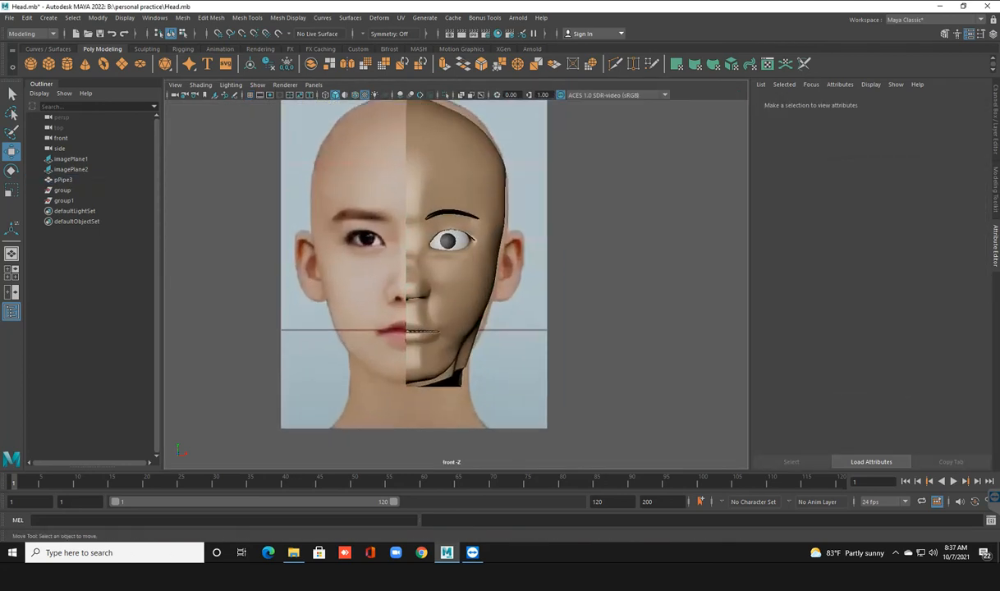
pyautogui.scroll(1, 410, 271)
pyautogui.click(502, 232)
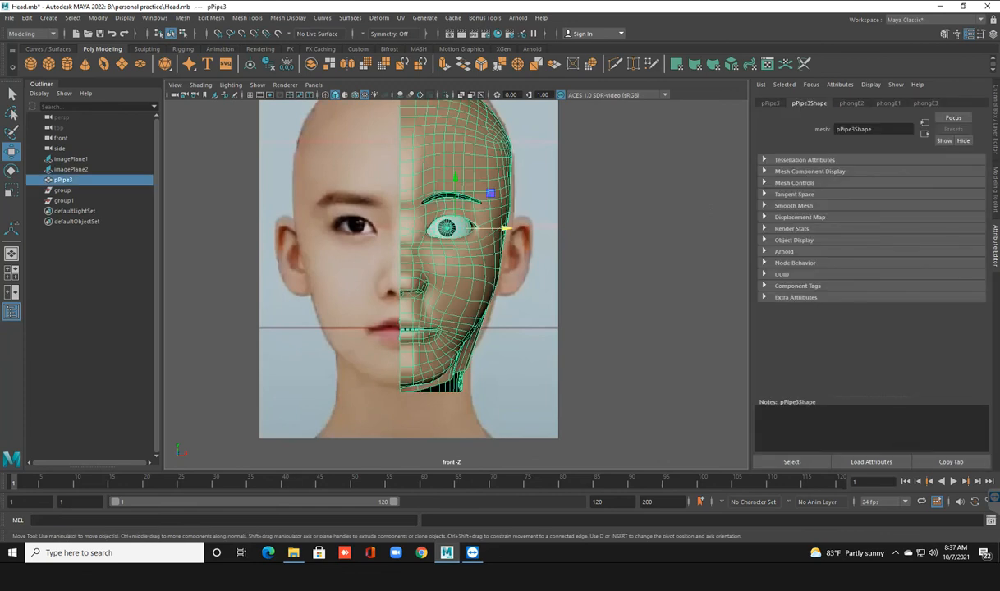
pyautogui.press('d')
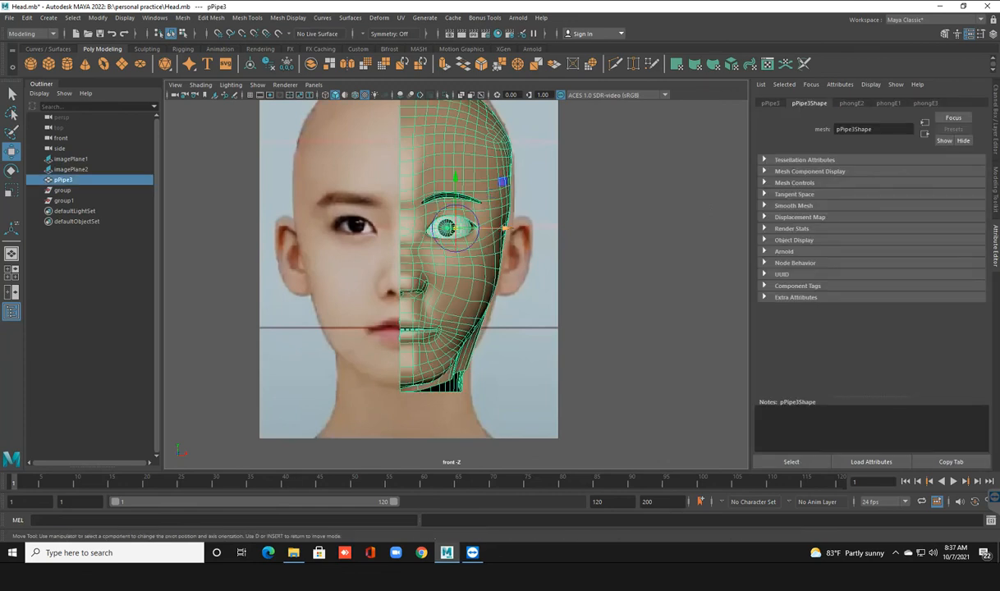
pyautogui.press('v')
pyautogui.moveTo(503, 229); pyautogui.dragTo(399, 227)
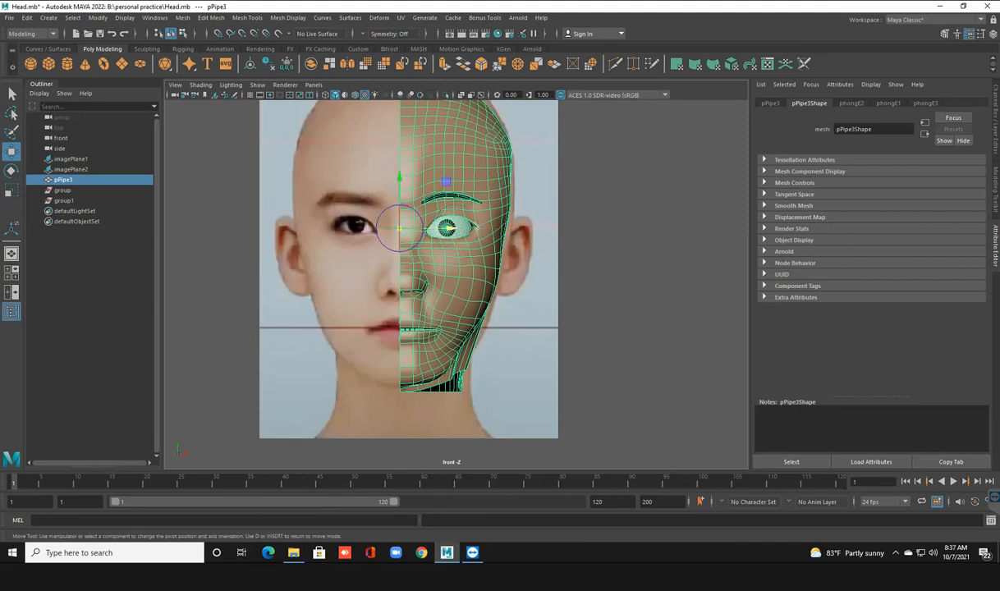
pyautogui.press('d')
pyautogui.scroll(-1, 455, 284)
pyautogui.keyDown('alt'); pyautogui.moveTo(456, 284); pyautogui.dragTo(476, 317, button='middle'); pyautogui.keyUp('alt')
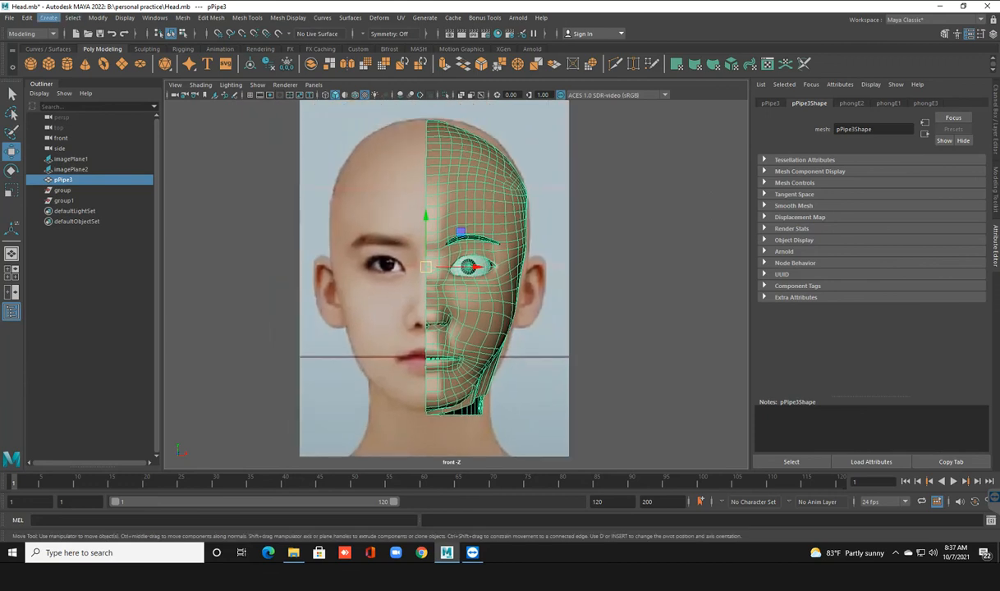
# Mirror the half head with Duplicate Special as one instance, using a Scale X of -1.
pyautogui.click(27, 18)
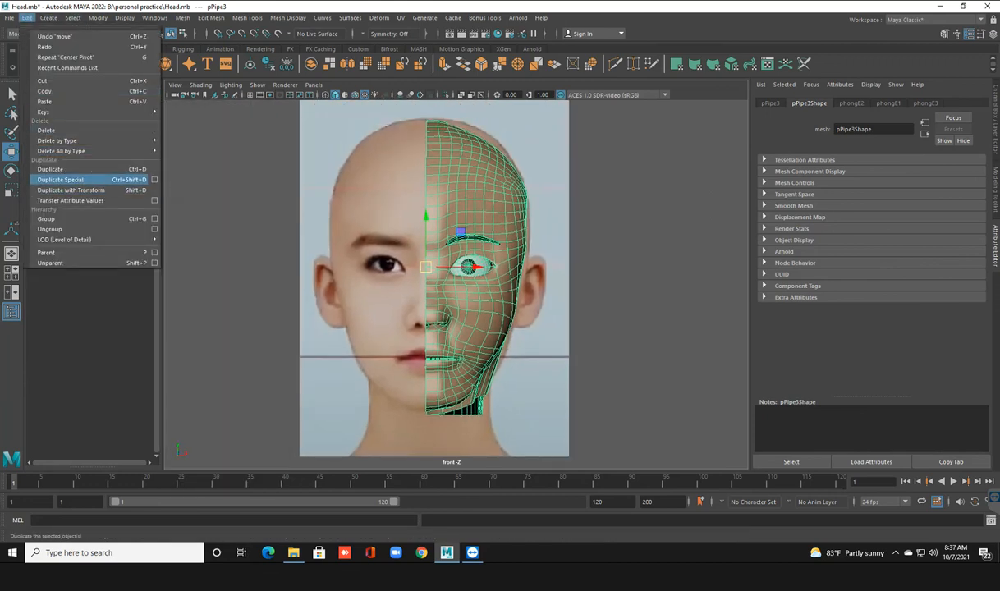
pyautogui.click(155, 179)
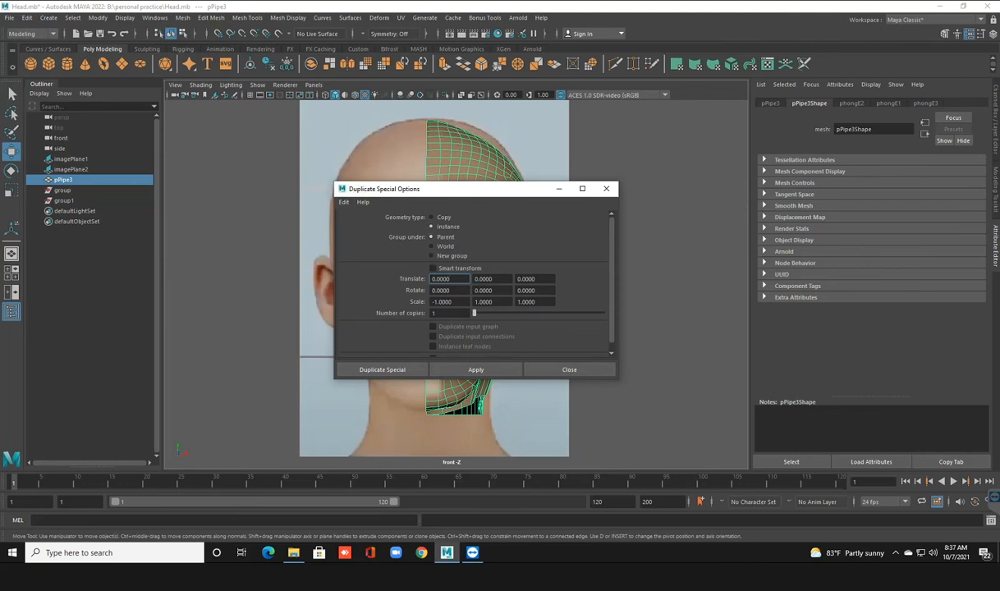
pyautogui.click(382, 369)
pyautogui.keyDown('alt'); pyautogui.moveTo(426, 328); pyautogui.dragTo(446, 307, button='middle'); pyautogui.keyUp('alt')
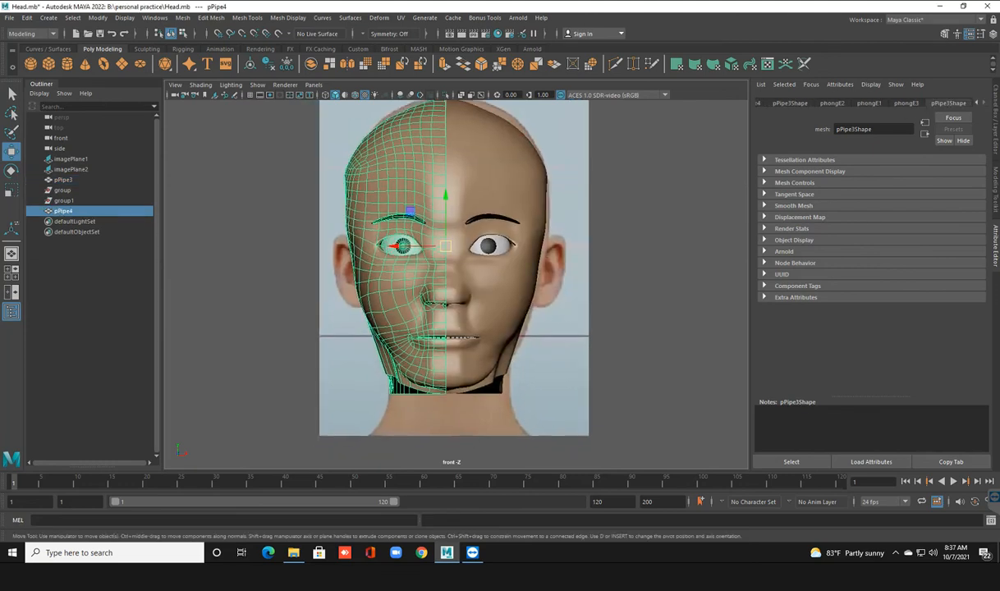
# Examine the mirrored head from the front and back in the perspective view.
pyautogui.press('space')
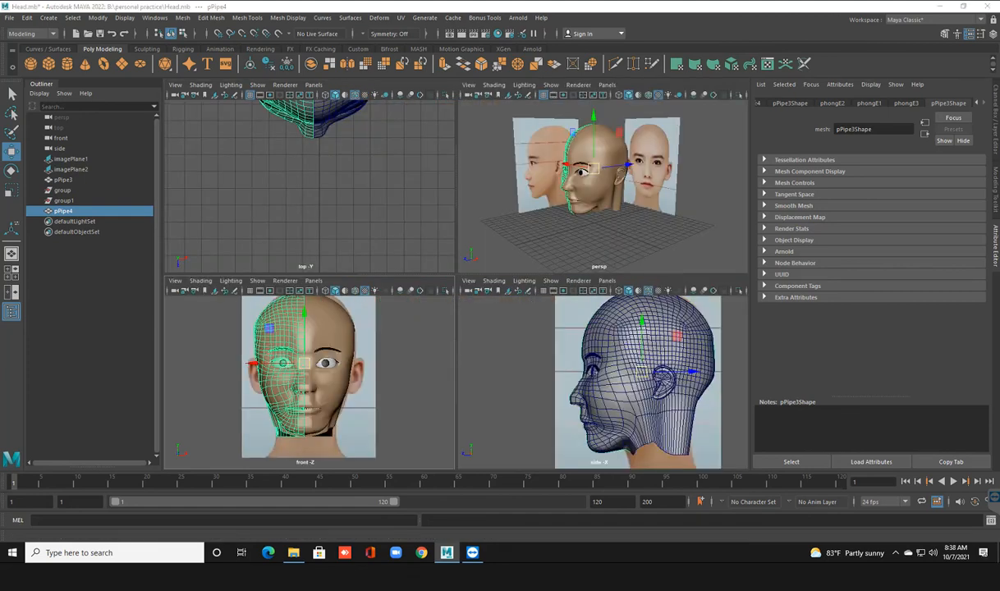
pyautogui.click(666, 239)
pyautogui.keyDown('alt'); pyautogui.moveTo(657, 238); pyautogui.dragTo(738, 246); pyautogui.keyUp('alt')
pyautogui.click(400, 284)
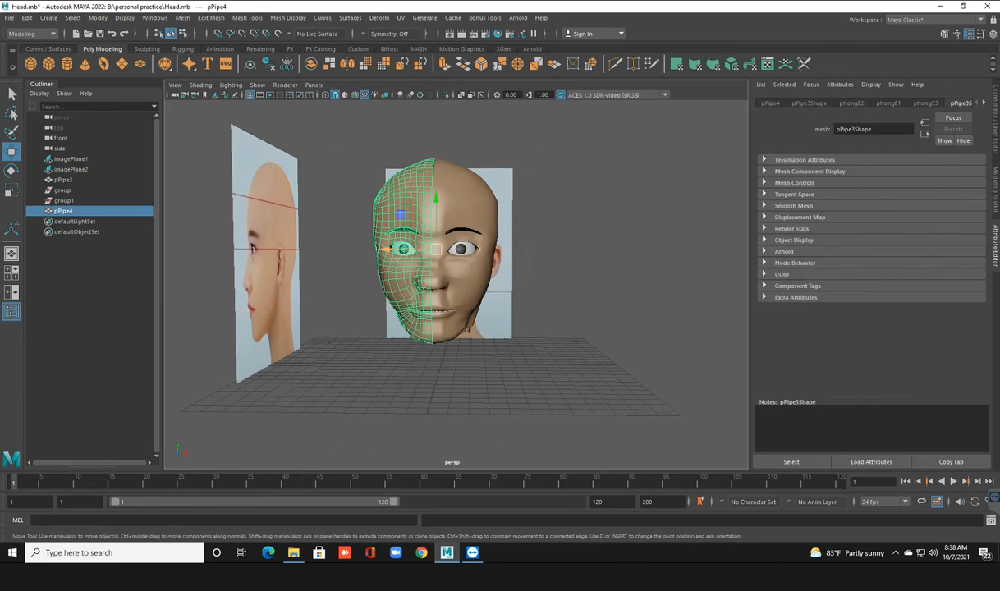
pyautogui.moveTo(384, 249); pyautogui.dragTo(176, 275)
pyautogui.click(338, 270)
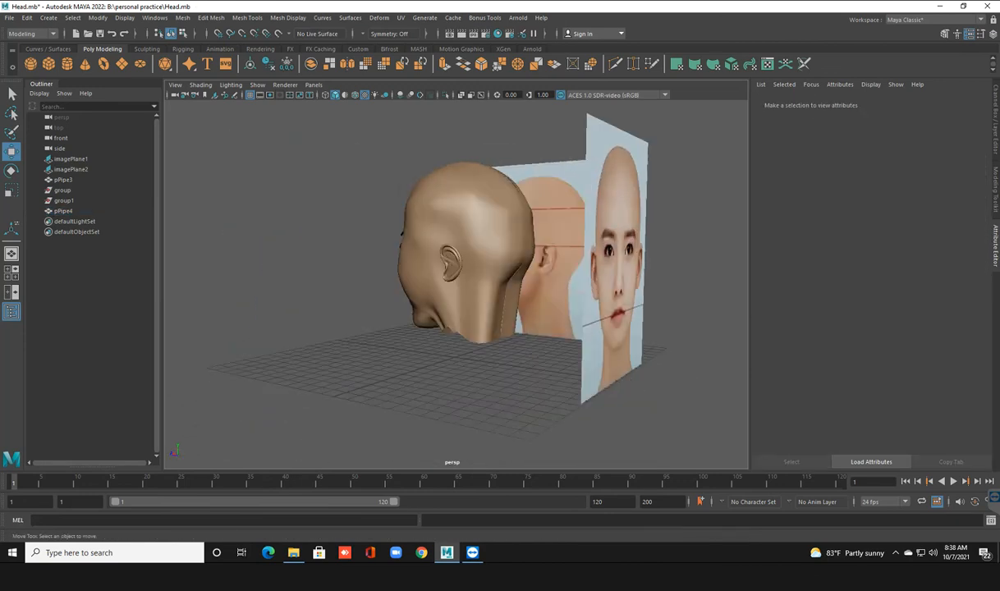
# Move the stray seam vertices at the back of the original half head horizontally to close the gap along the centre line.
pyautogui.click(453, 256)
pyautogui.keyDown('alt'); pyautogui.moveTo(453, 256); pyautogui.dragTo(374, 284); pyautogui.keyUp('alt')
pyautogui.keyDown('alt'); pyautogui.moveTo(374, 283); pyautogui.dragTo(492, 299, button='right'); pyautogui.keyUp('alt')
pyautogui.keyDown('alt'); pyautogui.moveTo(447, 150); pyautogui.dragTo(429, 225, button='middle'); pyautogui.keyUp('alt')
pyautogui.keyDown('alt'); pyautogui.moveTo(417, 228); pyautogui.dragTo(431, 221); pyautogui.keyUp('alt')
pyautogui.moveTo(430, 220); pyautogui.dragTo(384, 221, button='right')
pyautogui.click(490, 247)
pyautogui.moveTo(438, 246); pyautogui.dragTo(440, 246)
pyautogui.click(490, 293)
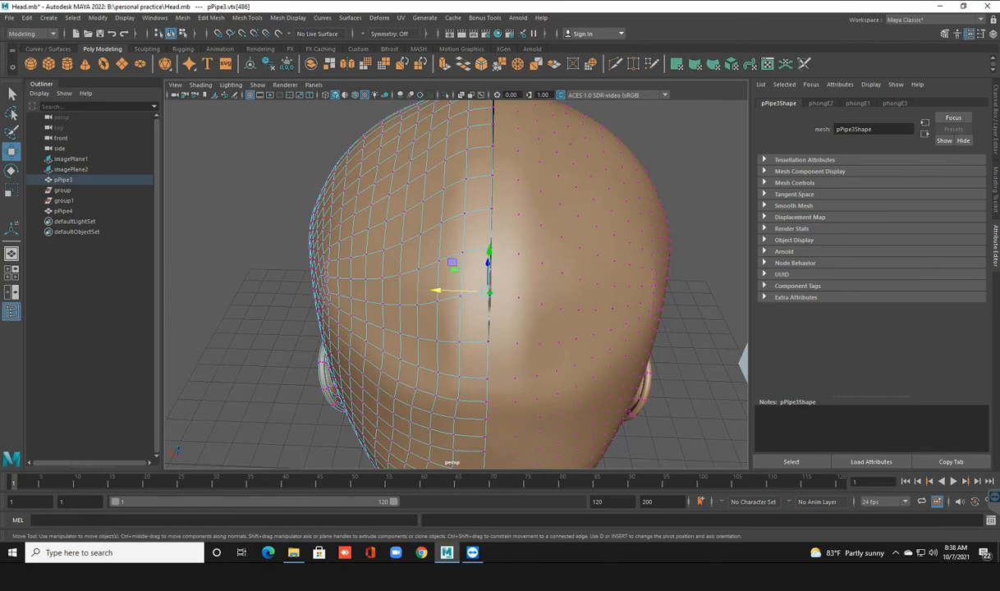
pyautogui.moveTo(438, 289); pyautogui.dragTo(440, 290)
pyautogui.click(464, 214)
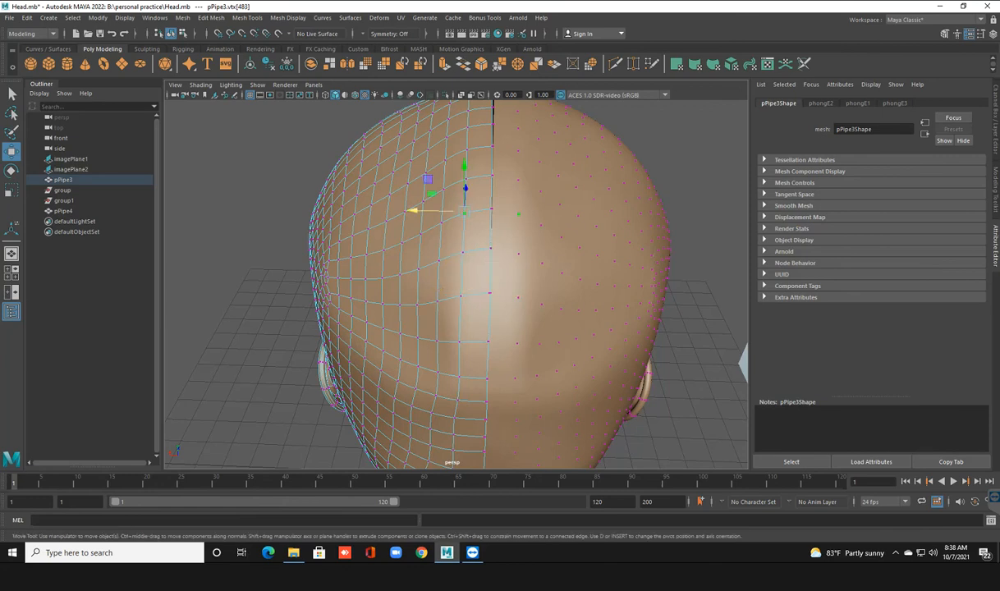
pyautogui.click(490, 208)
pyautogui.moveTo(437, 207); pyautogui.dragTo(395, 292)
# Adjust the misaligned seam vertices near the crown of the head so both halves meet at the centre line.
pyautogui.click(446, 273)
pyautogui.click(444, 293)
pyautogui.click(417, 326)
pyautogui.click(440, 321)
pyautogui.click(440, 355)
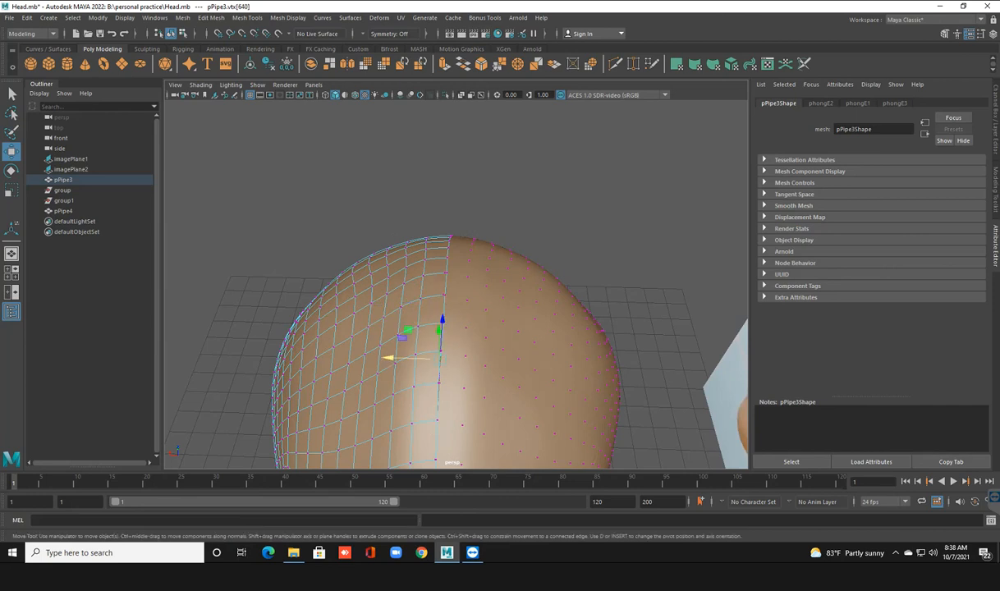
pyautogui.moveTo(387, 357); pyautogui.dragTo(388, 357)
pyautogui.hotkey('ctrl', 'z')
pyautogui.click(387, 314)
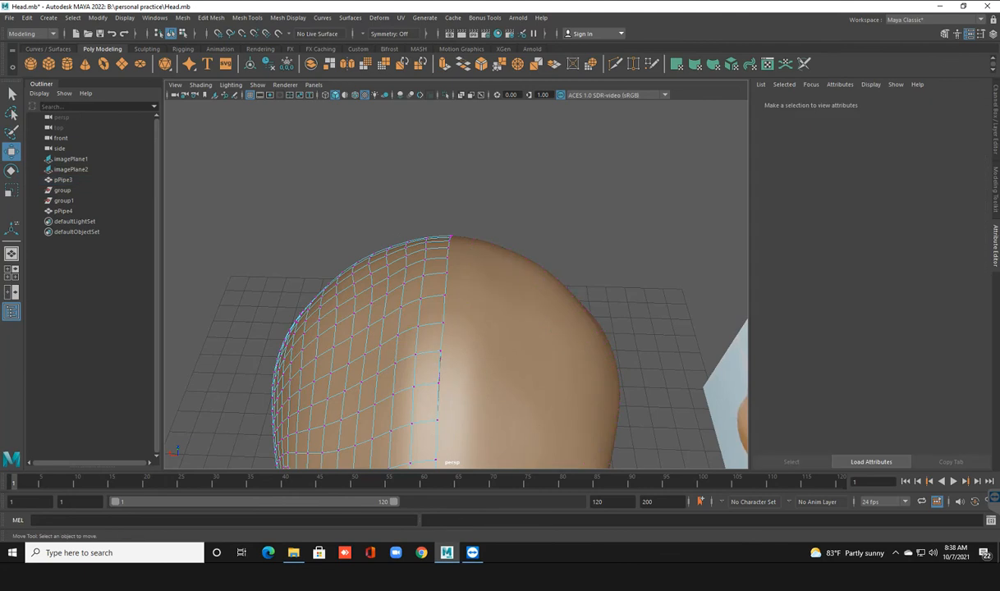
pyautogui.click(440, 351)
pyautogui.moveTo(394, 349); pyautogui.dragTo(551, 283)
# Return to object mode and examine the mirrored head from the side and front in the perspective view.
pyautogui.scroll(-5, 391, 349)
pyautogui.rightClick(456, 265)
pyautogui.moveTo(456, 265); pyautogui.dragTo(508, 251, button='right')
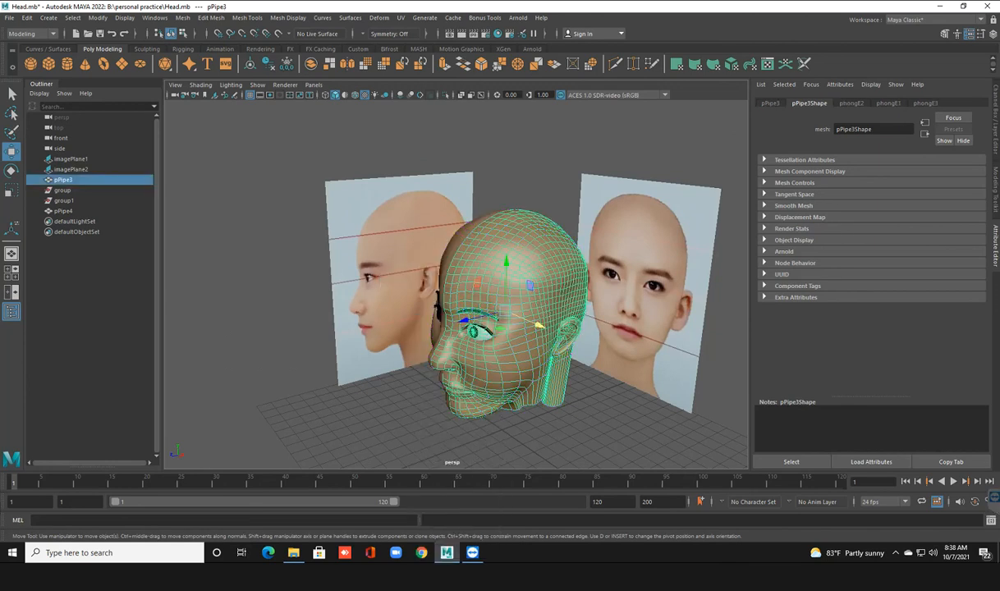
pyautogui.scroll(-5, 508, 250)
pyautogui.click(534, 238)
pyautogui.keyDown('alt'); pyautogui.moveTo(493, 263); pyautogui.dragTo(531, 249); pyautogui.keyUp('alt')
pyautogui.scroll(4, 577, 228)
pyautogui.scroll(3, 548, 261)
pyautogui.scroll(-4, 580, 250)
pyautogui.scroll(4, 543, 249)
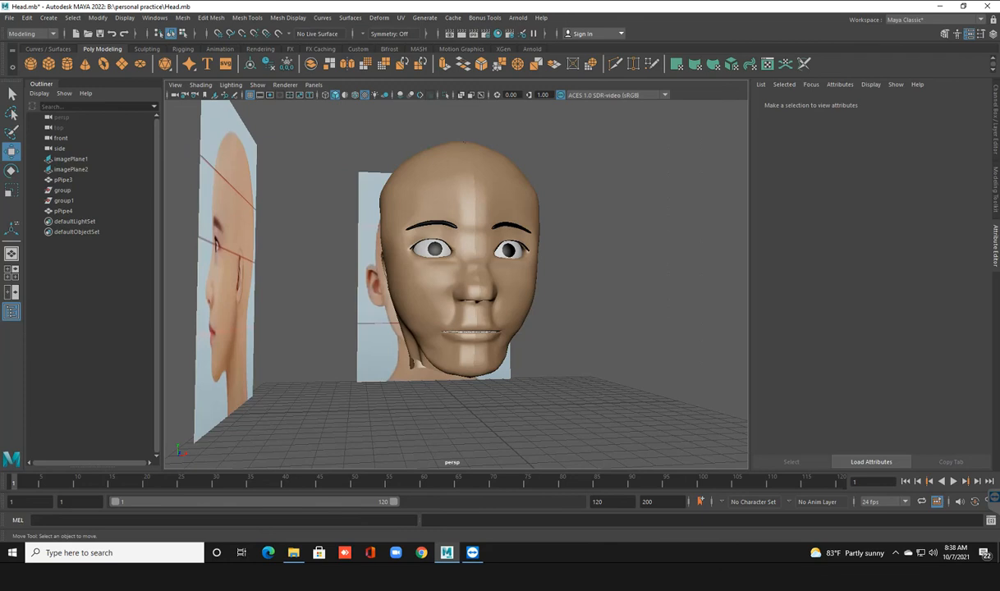
pyautogui.scroll(-4, 530, 248)
pyautogui.keyDown('alt'); pyautogui.moveTo(530, 249); pyautogui.dragTo(345, 271); pyautogui.keyUp('alt')
# In the side view, select the half head's scalp faces above the level of the upper reference line.
pyautogui.click(503, 250)
pyautogui.scroll(5, 504, 250)
pyautogui.scroll(-4, 450, 260)
pyautogui.press('space')
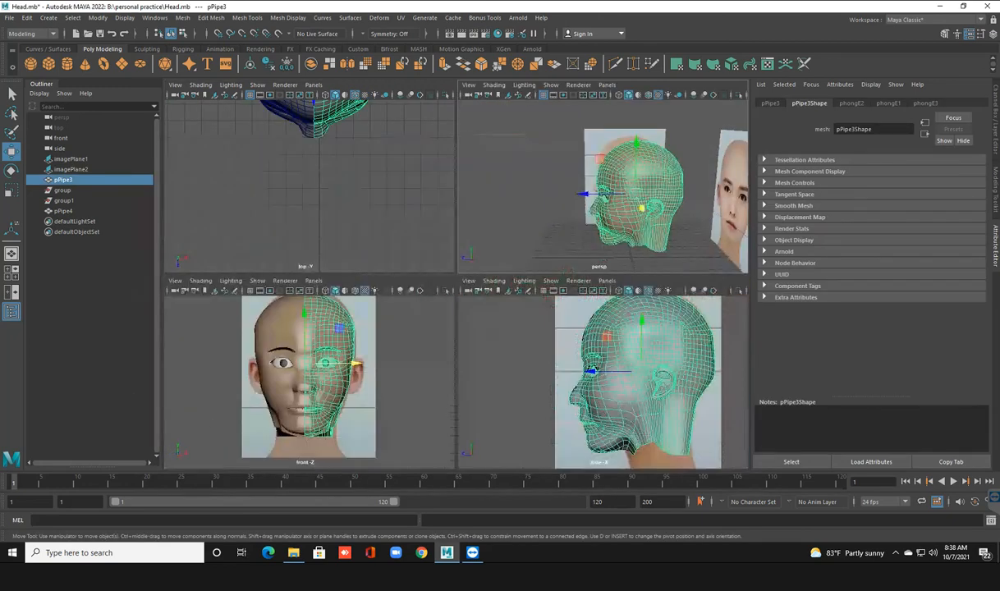
pyautogui.press('space')
pyautogui.scroll(-2, 525, 329)
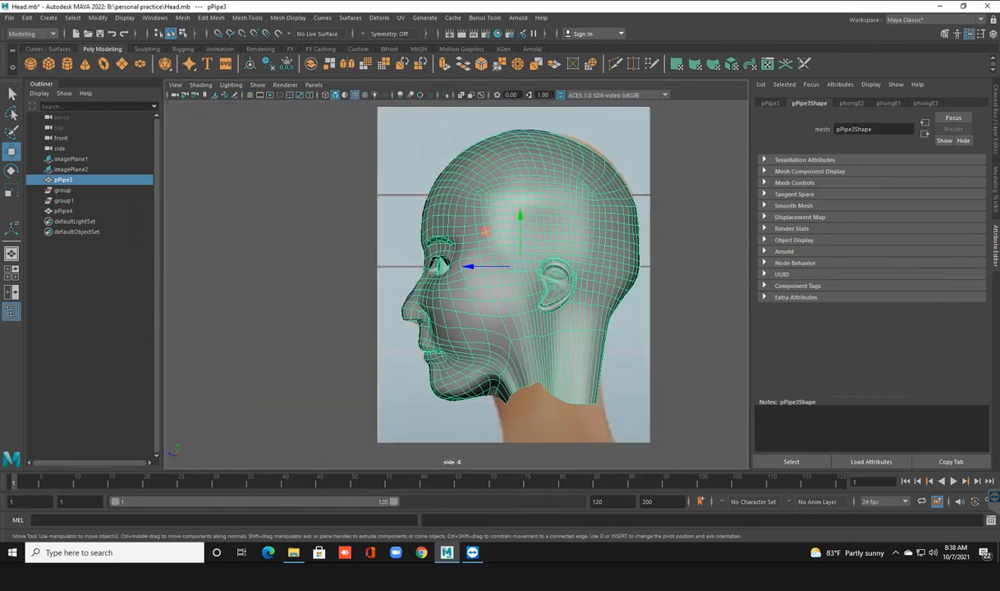
pyautogui.keyDown('alt'); pyautogui.moveTo(525, 328); pyautogui.dragTo(510, 371, button='middle'); pyautogui.keyUp('alt')
pyautogui.scroll(-1, 511, 371)
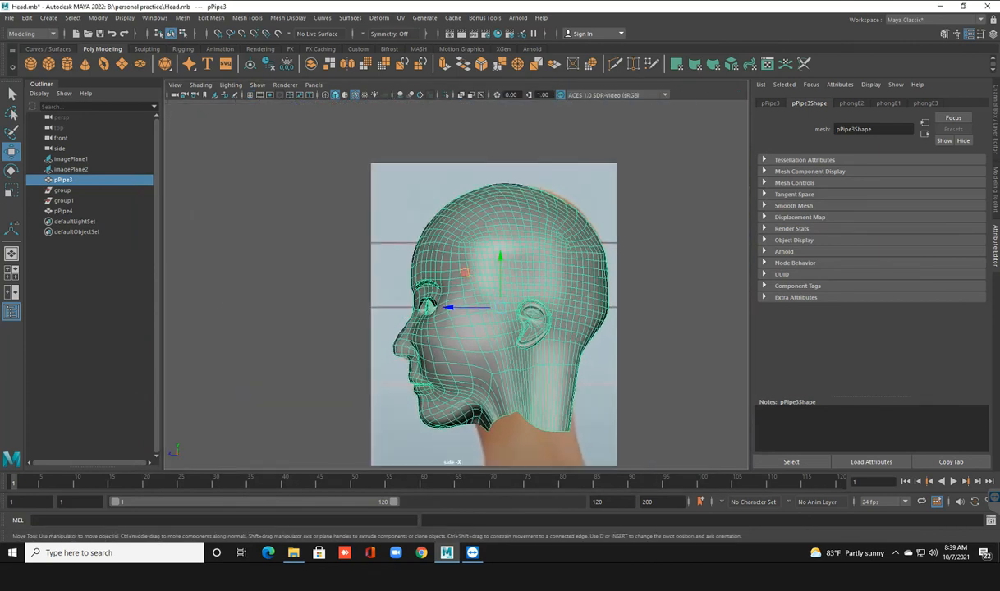
pyautogui.scroll(2, 456, 285)
pyautogui.keyDown('alt'); pyautogui.moveTo(493, 287); pyautogui.dragTo(481, 306, button='middle'); pyautogui.keyUp('alt')
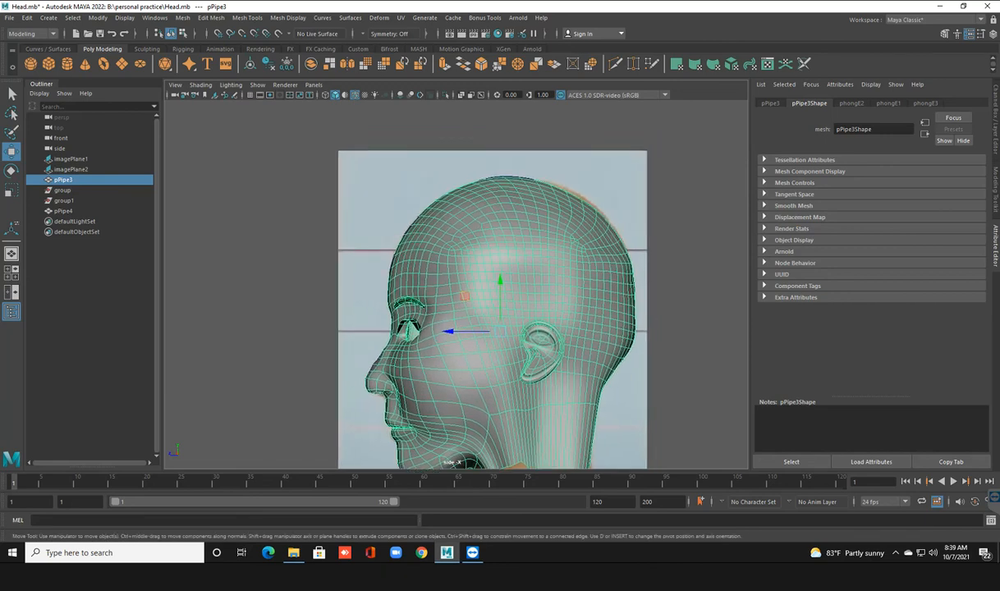
pyautogui.press('space')
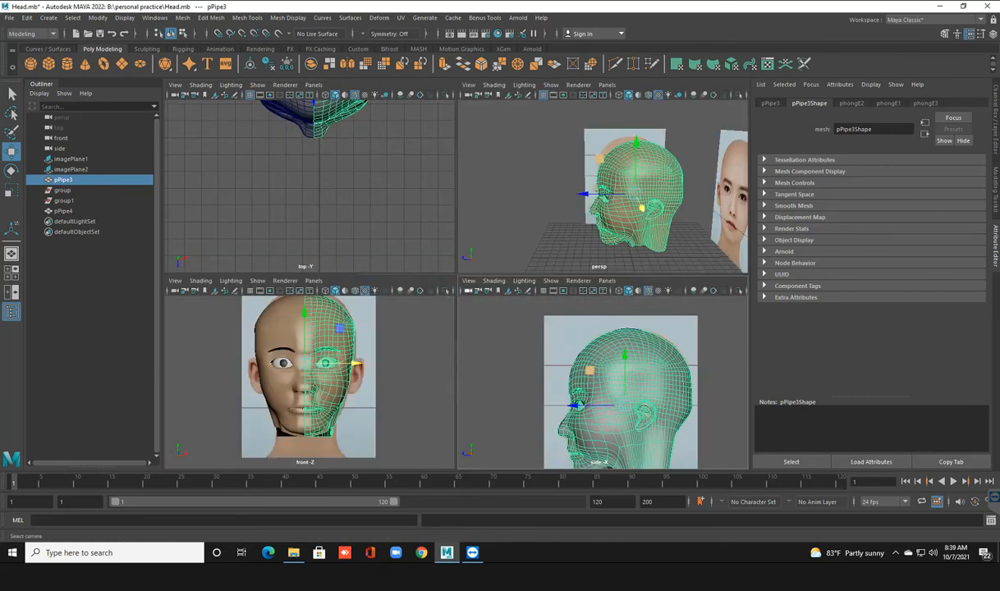
pyautogui.press('space')
pyautogui.moveTo(549, 261); pyautogui.dragTo(549, 288, button='right')
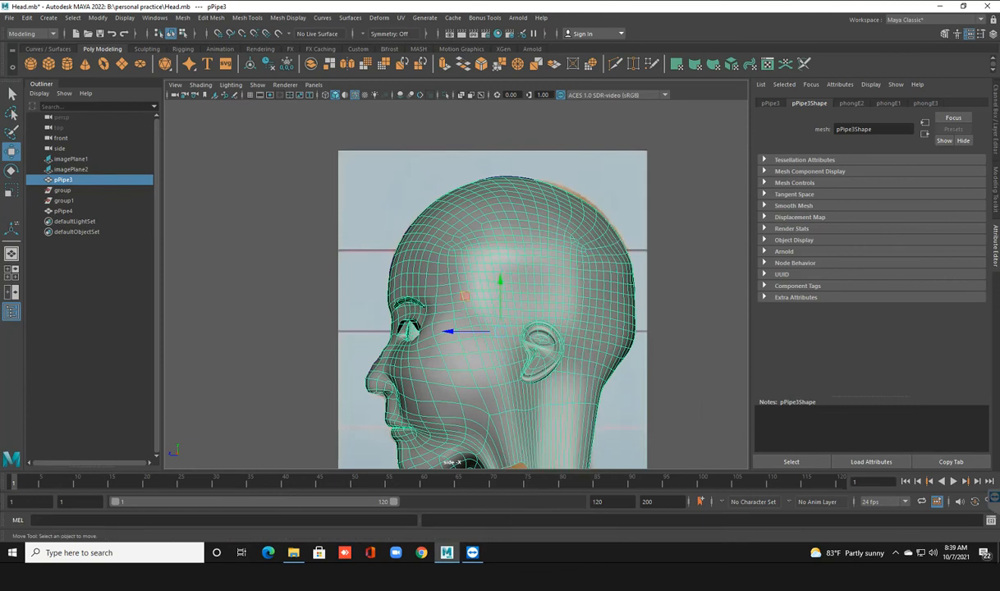
pyautogui.moveTo(512, 214); pyautogui.dragTo(703, 253)
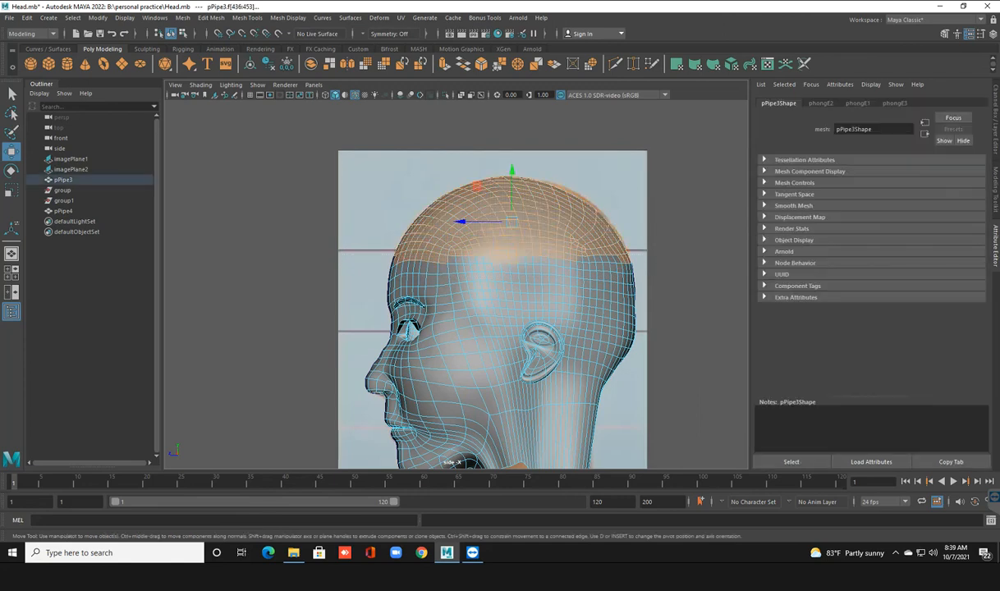
# Add the next row of faces along the scalp's lower edge, including the rear part, to the face selection.
pyautogui.scroll(3, 566, 280)
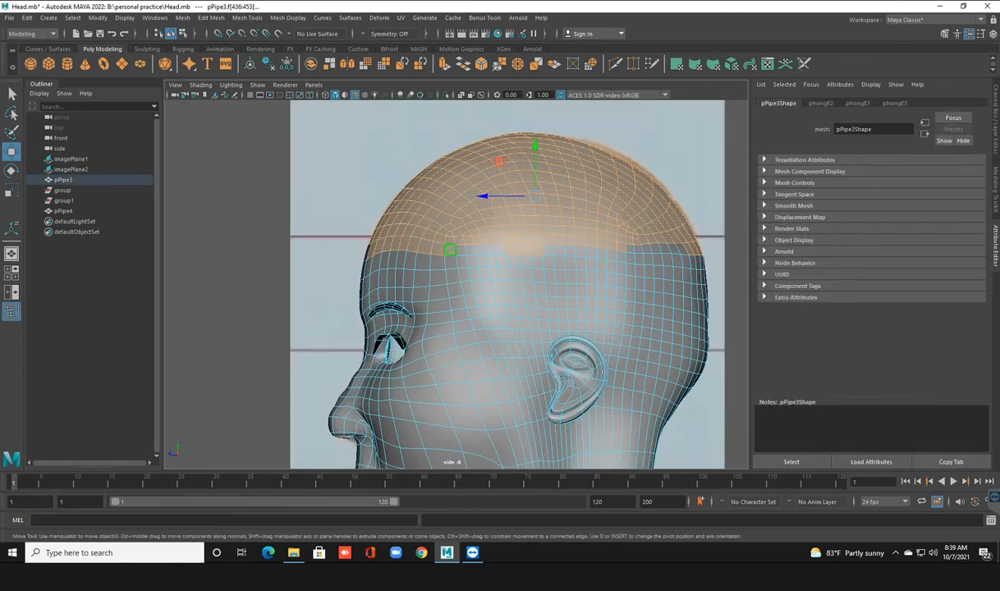
pyautogui.keyDown('shift'); pyautogui.doubleClick(460, 250); pyautogui.keyUp('shift')
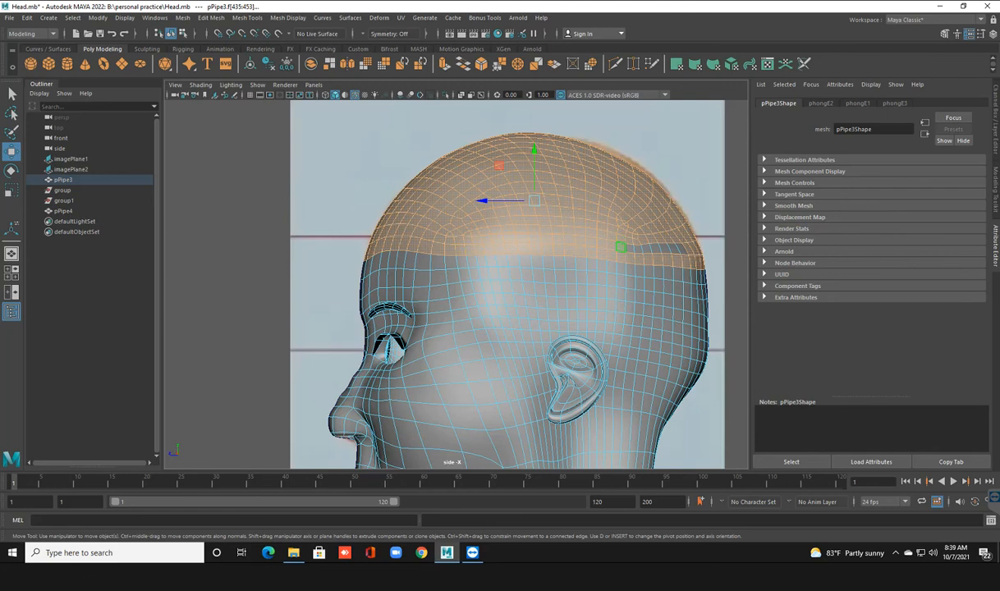
pyautogui.keyDown('shift'); pyautogui.click(638, 249); pyautogui.keyUp('shift')
# Duplicate the selected scalp faces as a separate piece and offset it outward by about 0.1 units along local Z.
pyautogui.press('space')
pyautogui.press('space')
pyautogui.keyDown('alt'); pyautogui.moveTo(410, 279); pyautogui.dragTo(542, 285); pyautogui.keyUp('alt')
pyautogui.keyDown('shift'); pyautogui.rightClick(496, 233); pyautogui.keyUp('shift')
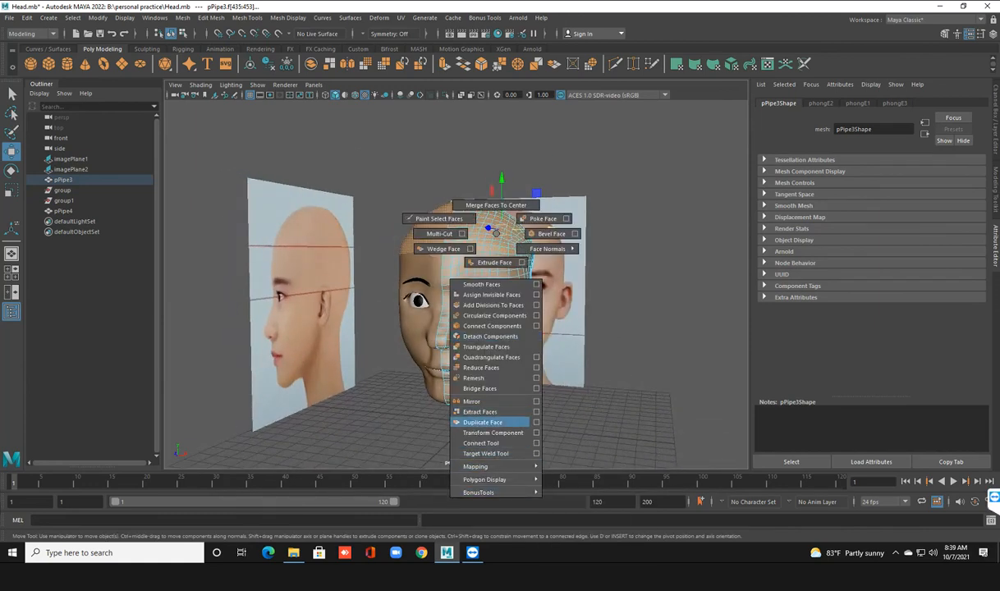
pyautogui.click(483, 422)
pyautogui.press('f')
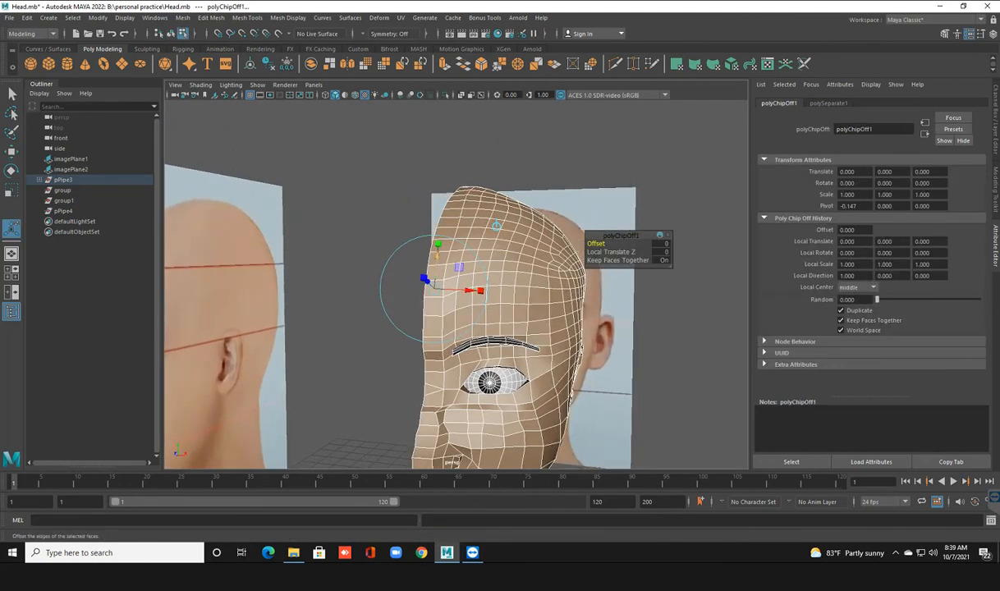
pyautogui.moveTo(424, 279); pyautogui.dragTo(421, 279)
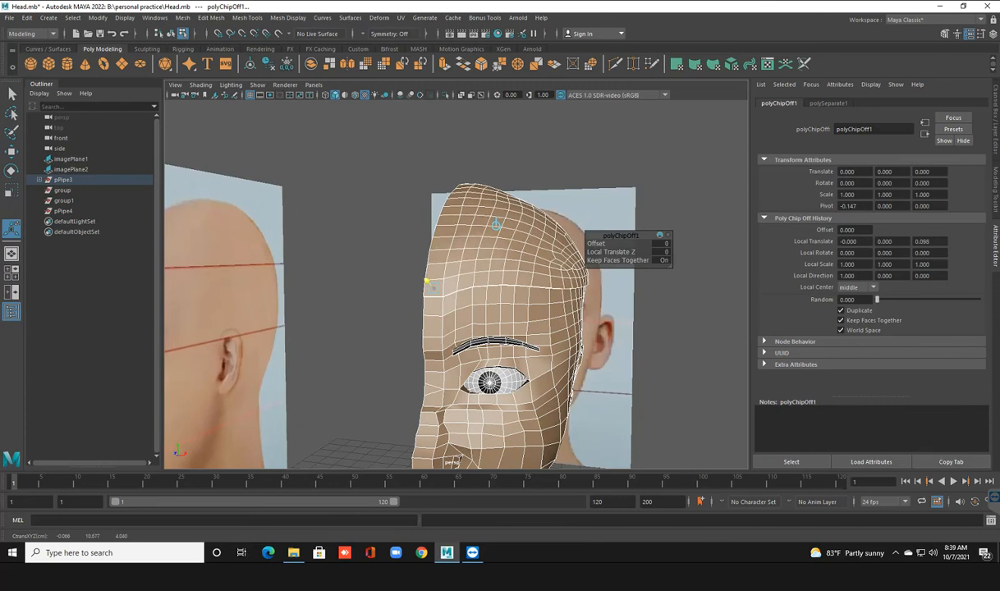
# Examine the original half head and its duplicated scalp piece from several angles in the perspective view.
pyautogui.keyDown('alt'); pyautogui.moveTo(496, 224); pyautogui.dragTo(529, 226); pyautogui.keyUp('alt')
pyautogui.click(529, 226)
pyautogui.rightClick(451, 260)
pyautogui.press('q')
pyautogui.click(450, 261)
pyautogui.keyDown('alt'); pyautogui.moveTo(449, 261); pyautogui.dragTo(322, 265); pyautogui.keyUp('alt')
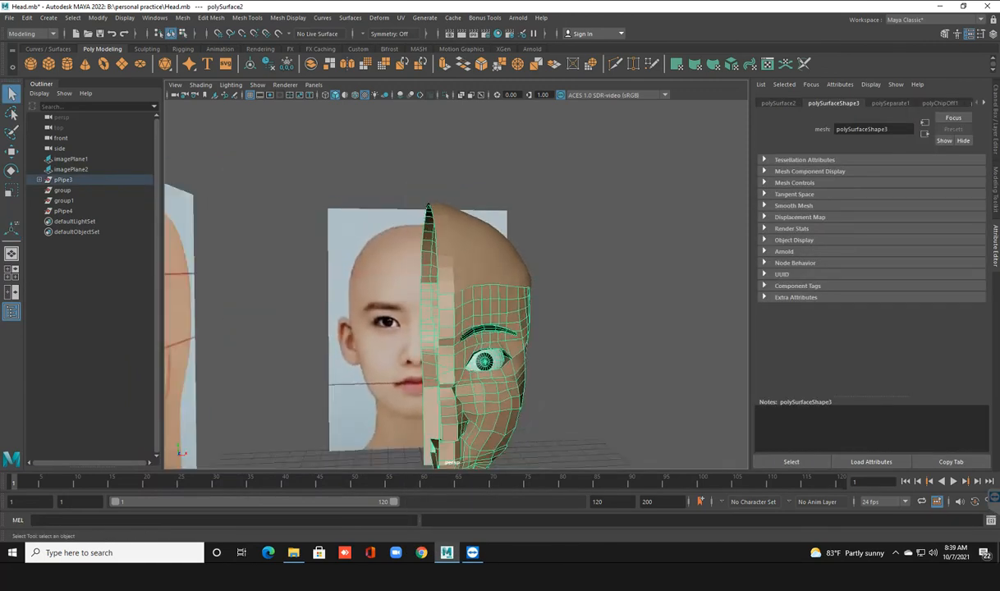
pyautogui.keyDown('alt'); pyautogui.moveTo(322, 264); pyautogui.dragTo(321, 204, button='middle'); pyautogui.keyUp('alt')
pyautogui.keyDown('alt'); pyautogui.moveTo(321, 203); pyautogui.dragTo(297, 206); pyautogui.keyUp('alt')
# Lower the duplicated scalp piece slightly and assign the black phong material to it as hair.
pyautogui.click(483, 176)
pyautogui.scroll(2, 483, 177)
pyautogui.keyDown('alt'); pyautogui.moveTo(482, 176); pyautogui.dragTo(482, 237, button='middle'); pyautogui.keyUp('alt')
pyautogui.keyDown('alt'); pyautogui.moveTo(483, 236); pyautogui.dragTo(385, 238); pyautogui.keyUp('alt')
pyautogui.keyDown('alt'); pyautogui.moveTo(386, 238); pyautogui.dragTo(375, 278, button='middle'); pyautogui.keyUp('alt')
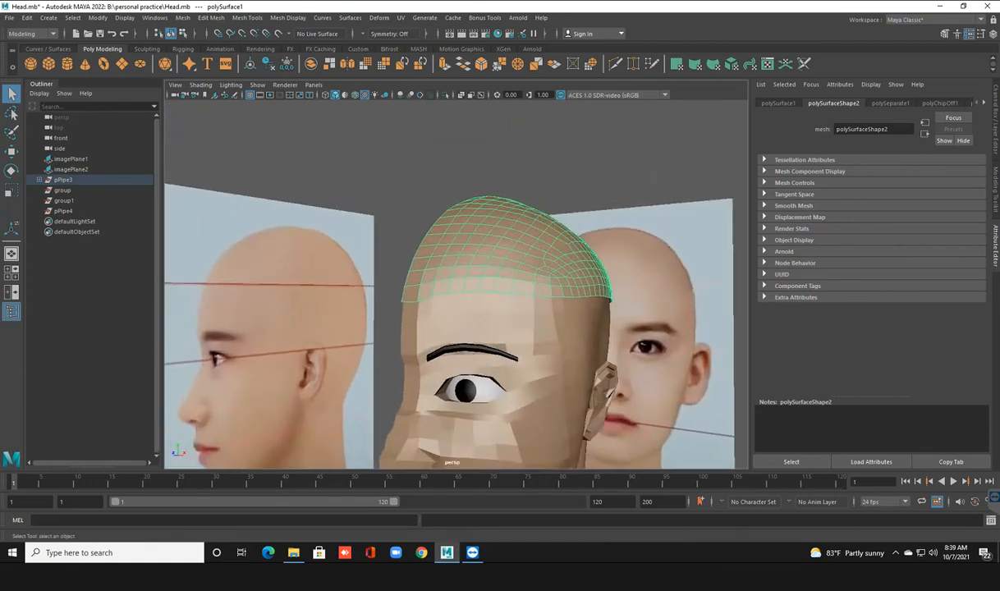
pyautogui.keyDown('alt'); pyautogui.moveTo(375, 278); pyautogui.dragTo(320, 262); pyautogui.keyUp('alt')
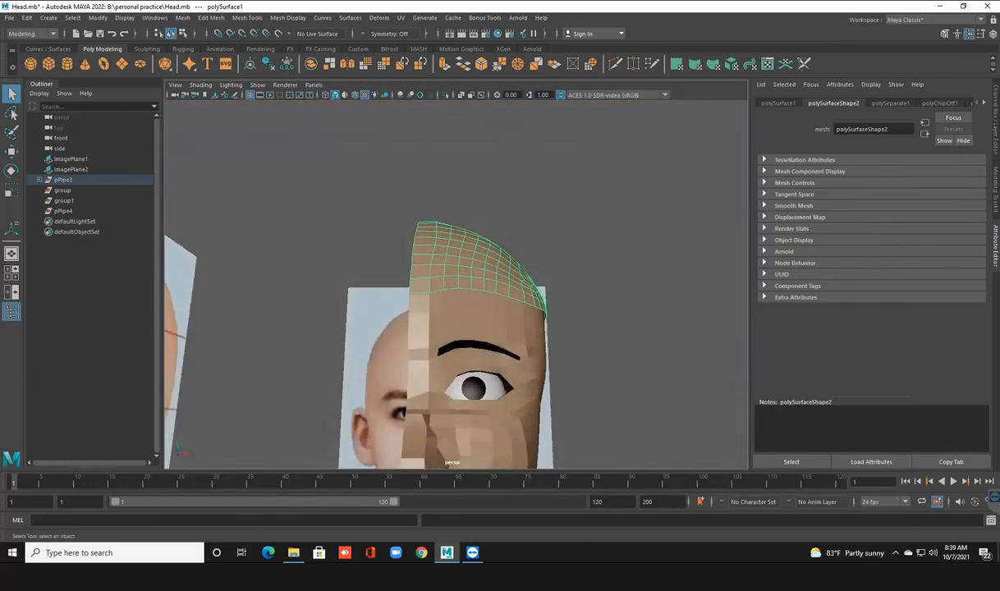
pyautogui.press('w')
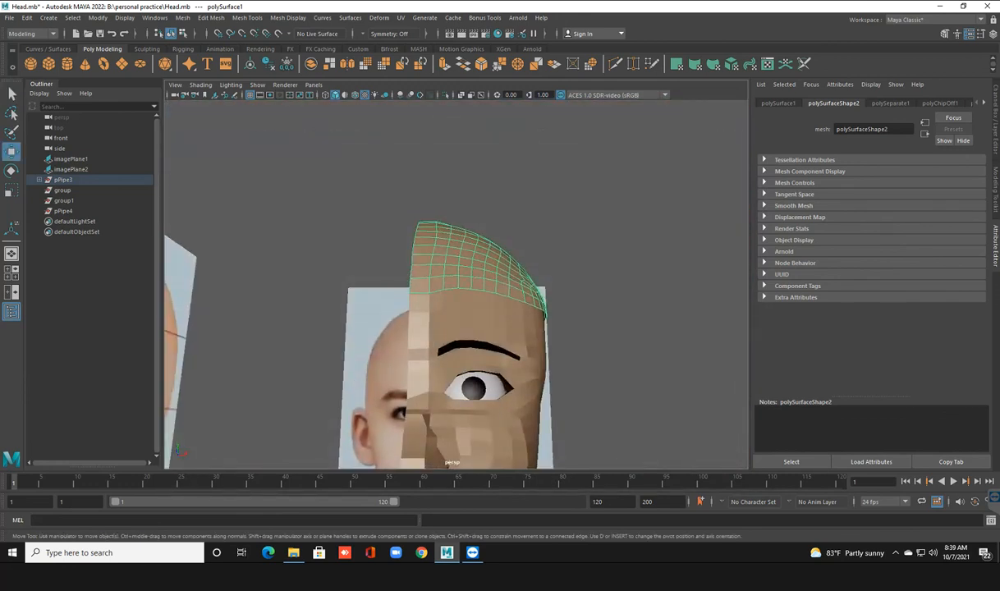
pyautogui.press('w')
pyautogui.moveTo(482, 236); pyautogui.dragTo(482, 238)
pyautogui.moveTo(468, 244); pyautogui.dragTo(539, 529, button='right')
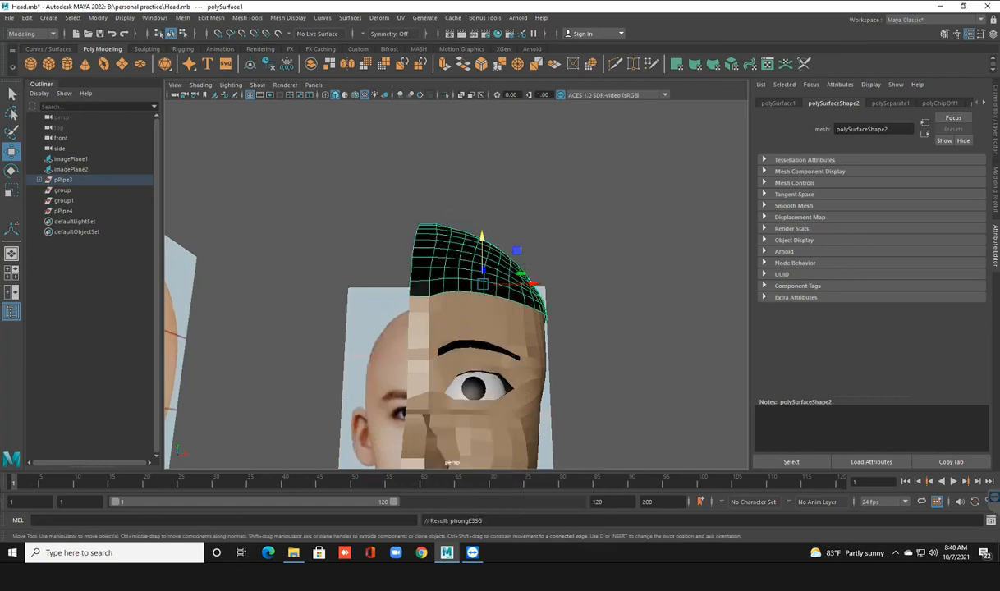
# Select the half head together with the black scalp piece and combine them into one mesh.
pyautogui.scroll(-5, 456, 285)
pyautogui.click(624, 353)
pyautogui.scroll(-4, 456, 285)
pyautogui.moveTo(607, 328)
pyautogui.keyDown('alt'); pyautogui.mouseDown()
pyautogui.moveTo(456, 344)
pyautogui.moveTo(378, 319)
pyautogui.moveTo(566, 341)
pyautogui.moveTo(601, 331)
pyautogui.mouseUp(); pyautogui.keyUp('alt')
pyautogui.moveTo(558, 240); pyautogui.dragTo(456, 345)
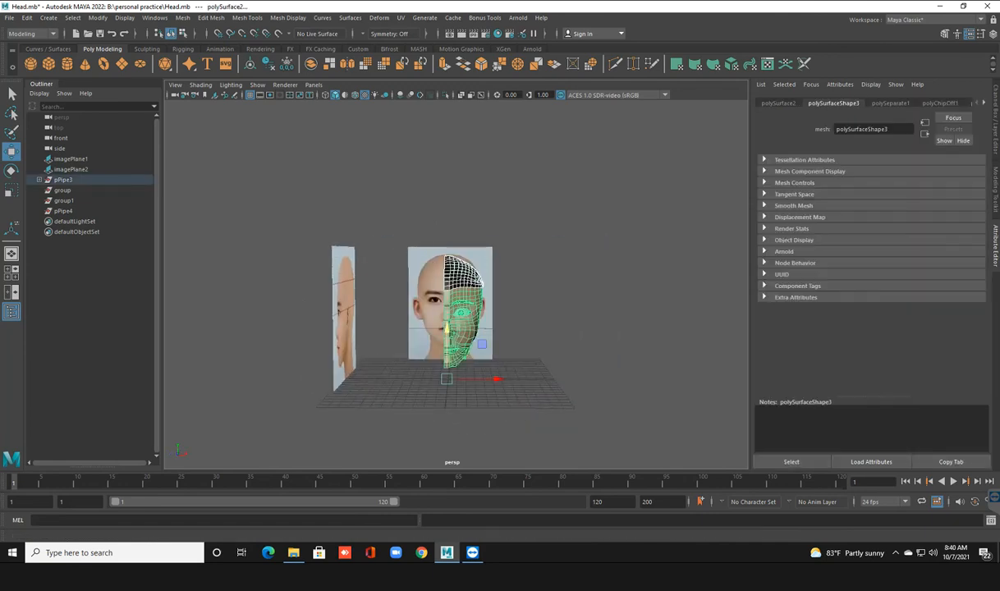
pyautogui.click(183, 17)
pyautogui.click(203, 54)
# Raise the combined half head about 2.69 units along Y.
pyautogui.scroll(3, 456, 285)
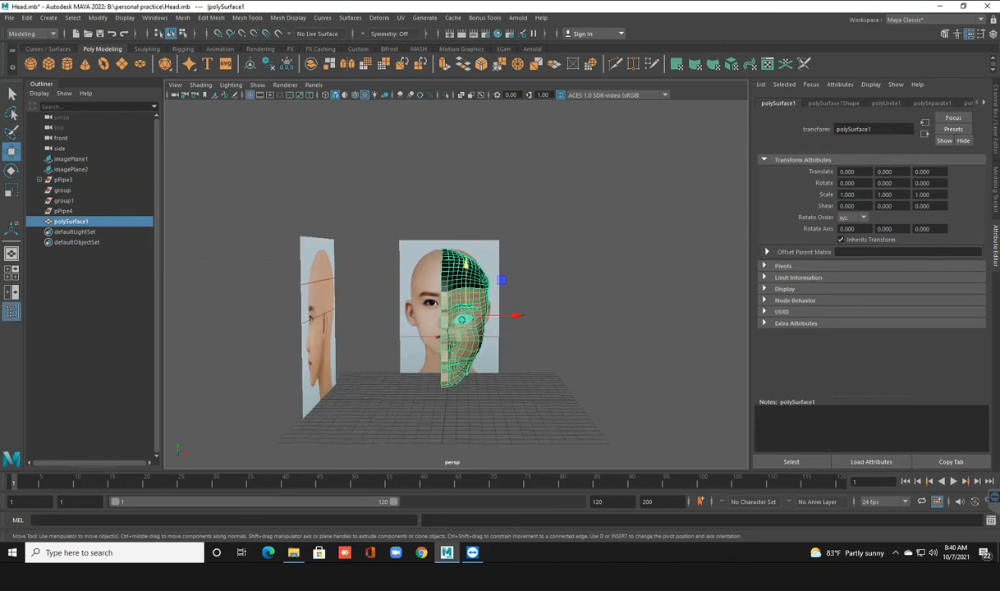
pyautogui.scroll(2, 455, 285)
pyautogui.keyDown('alt'); pyautogui.moveTo(456, 285); pyautogui.dragTo(490, 293); pyautogui.keyUp('alt')
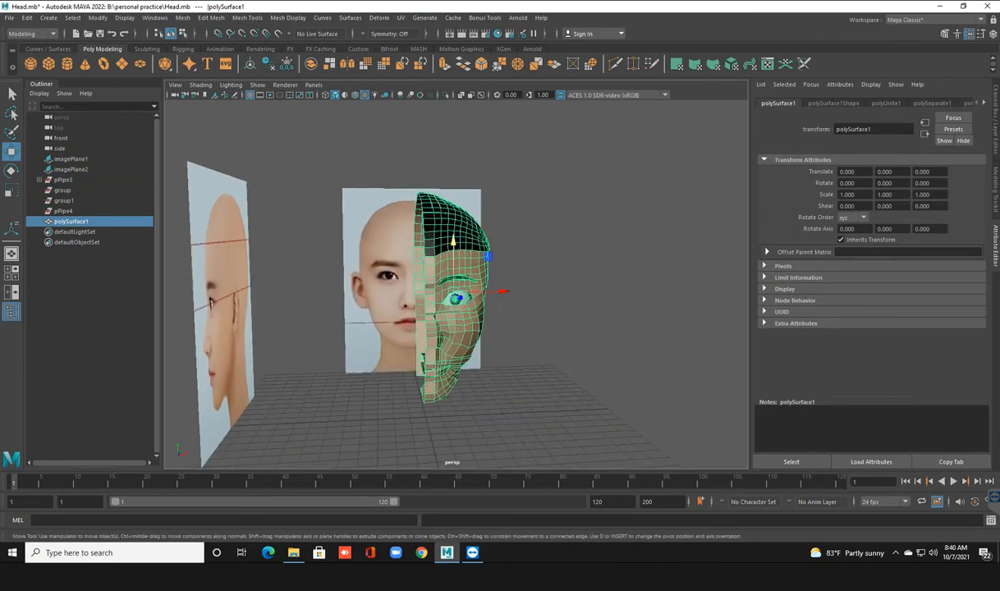
pyautogui.scroll(3, 456, 285)
pyautogui.moveTo(452, 244); pyautogui.dragTo(521, 182)
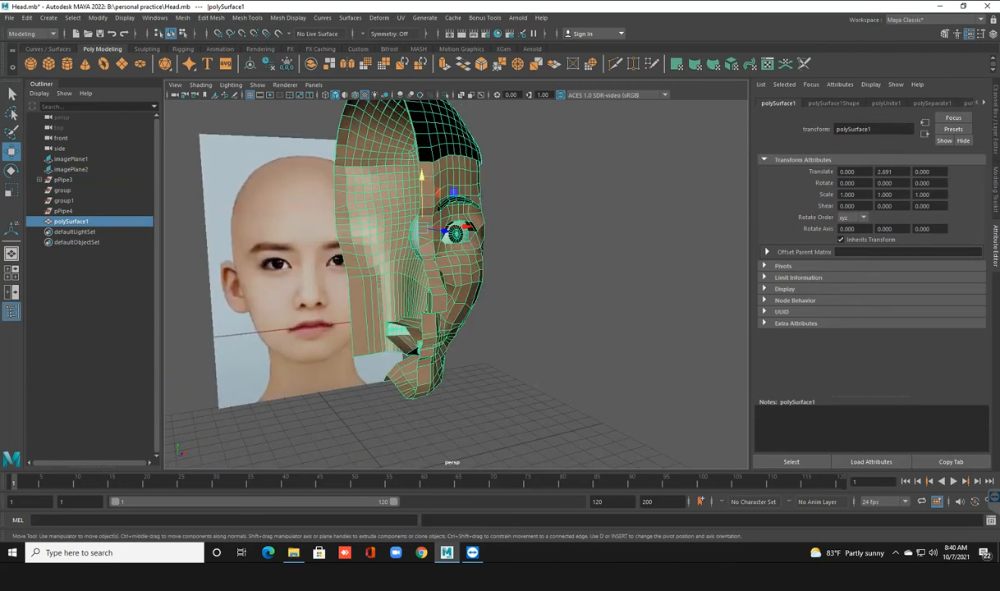
pyautogui.hotkey('ctrl', 's')
pyautogui.scroll(-3, 455, 285)
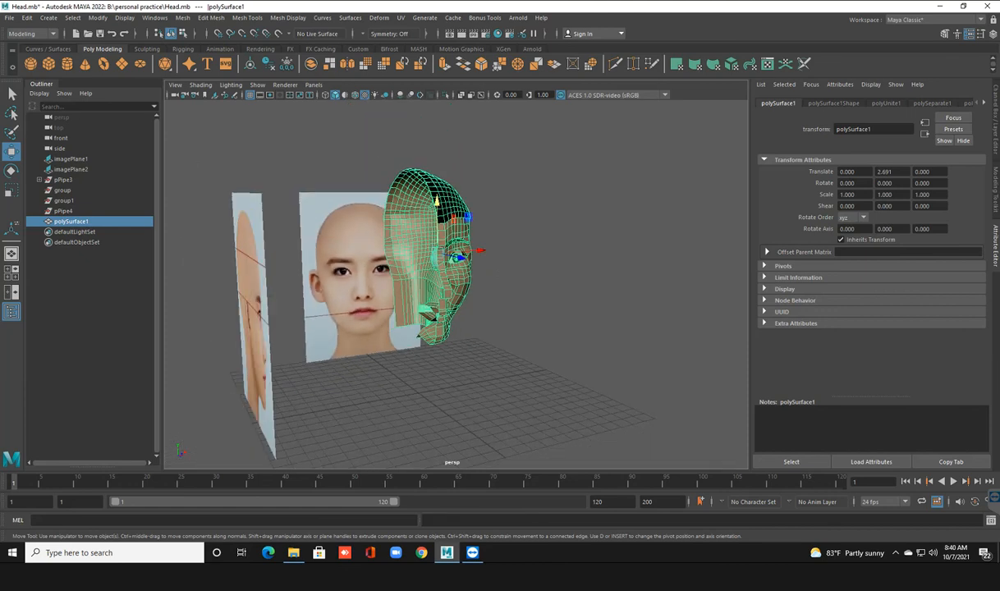
# In the front view, snap the combined half head's pivot horizontally onto its straight centre edge.
pyautogui.press('space')
pyautogui.press('space')
pyautogui.scroll(-3, 369, 361)
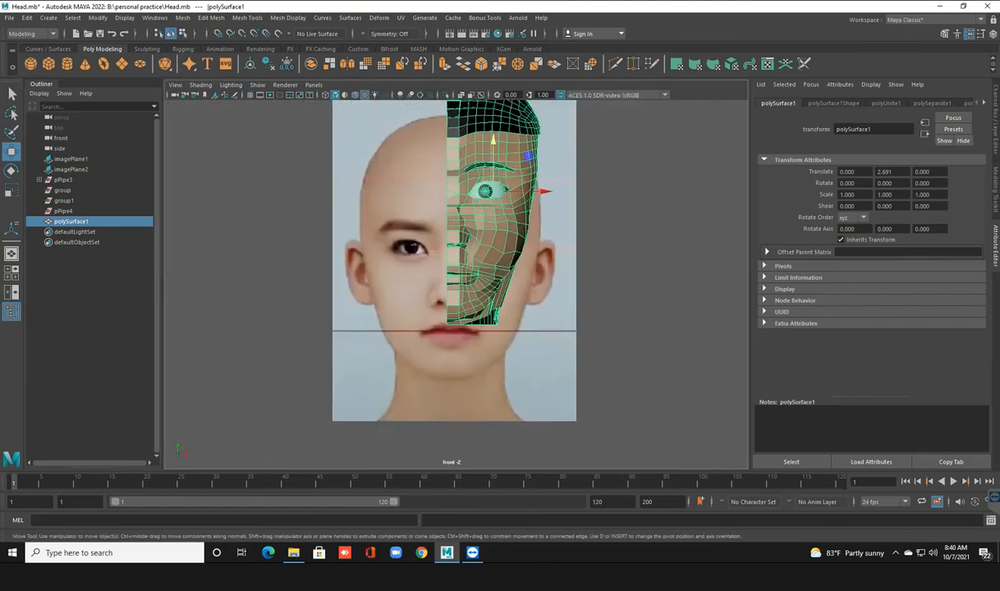
pyautogui.keyDown('alt'); pyautogui.moveTo(369, 329); pyautogui.dragTo(355, 409, button='middle'); pyautogui.keyUp('alt')
pyautogui.press('d')
pyautogui.moveTo(526, 289); pyautogui.dragTo(434, 289)
pyautogui.press('d')
# Mirror the combined half head with Duplicate Special, using a Scale X of -1.
pyautogui.click(27, 17)
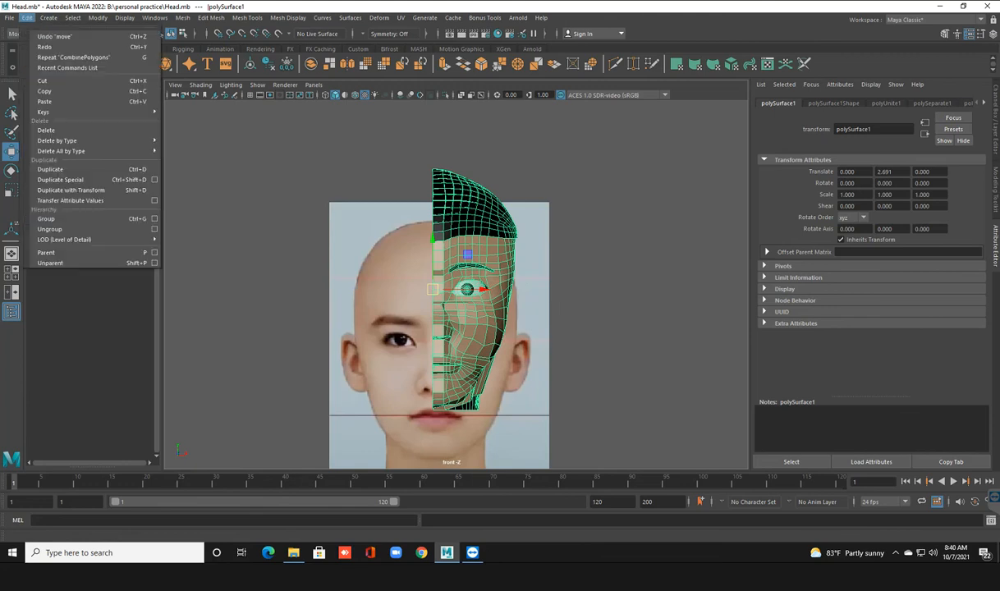
pyautogui.click(60, 179)
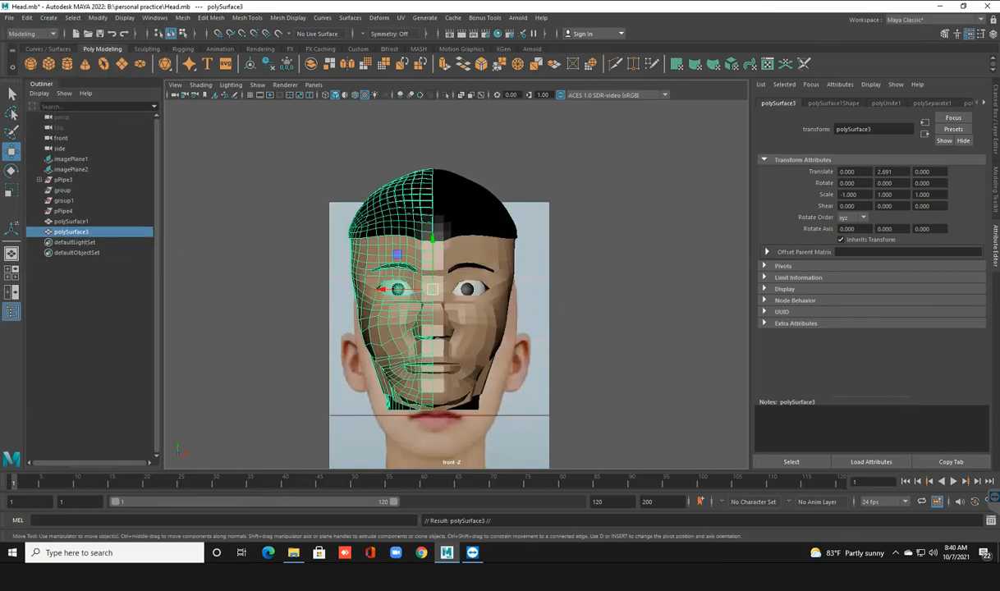
pyautogui.click(616, 270)
# Select both head halves in the front view and lower them onto the face reference image, to about -0.017 in Translate Y.
pyautogui.press('space')
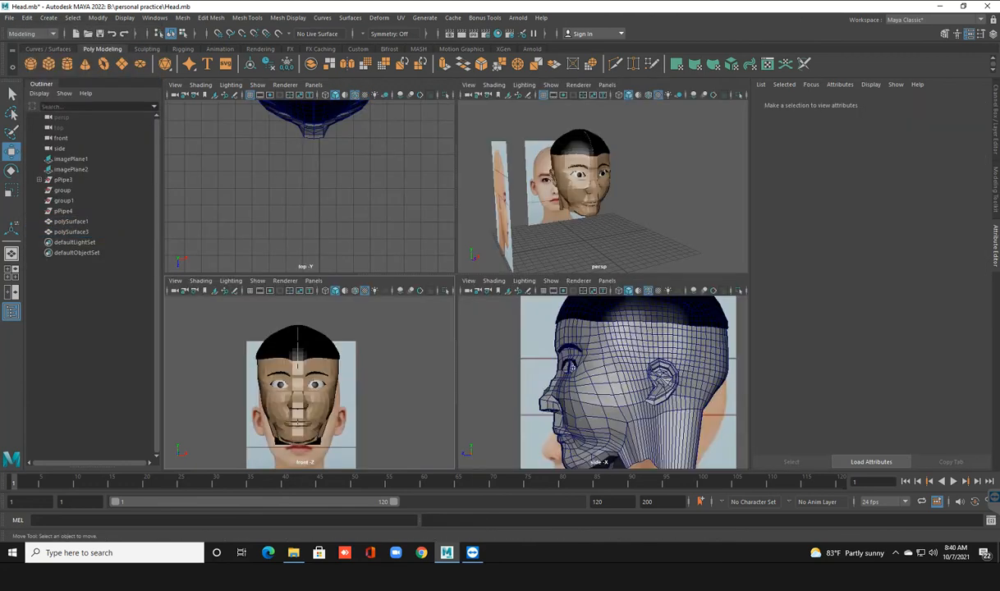
pyautogui.press('space')
pyautogui.scroll(-2, 456, 284)
pyautogui.moveTo(330, 165); pyautogui.dragTo(437, 280)
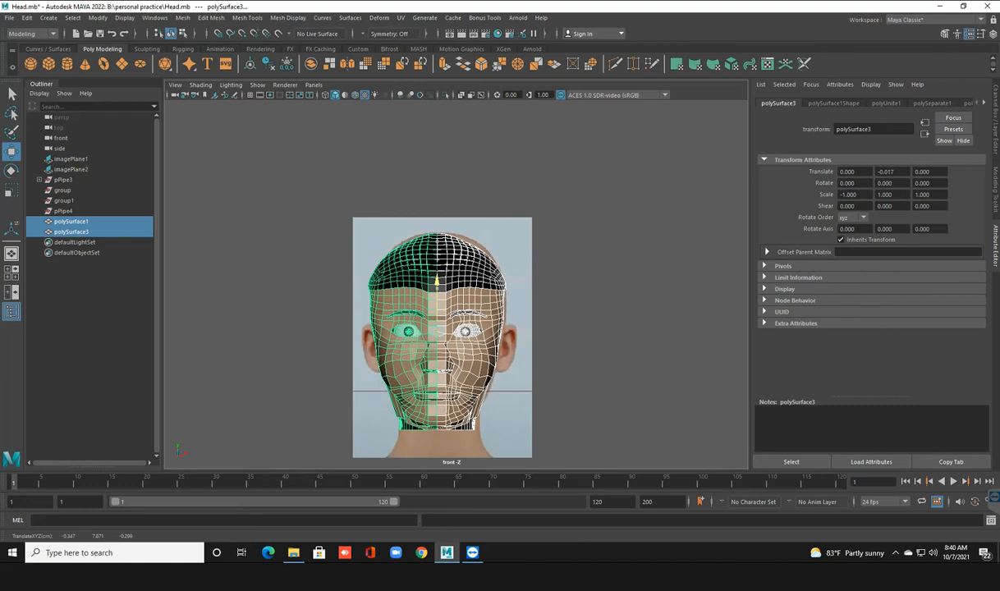